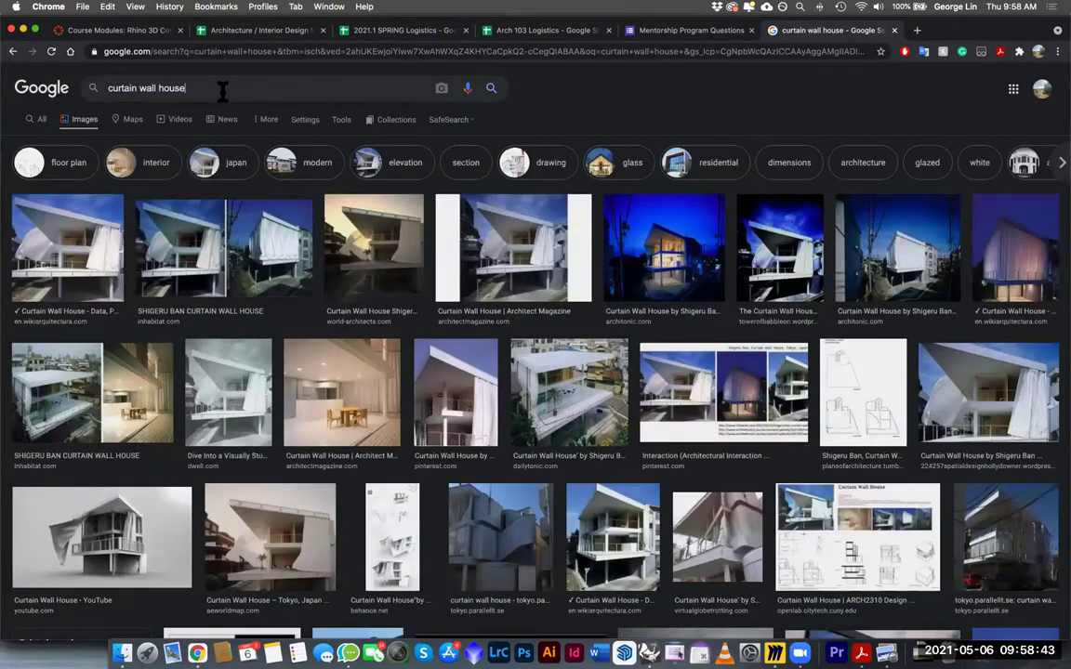
Open the Architect Magazine interior photo of the Curtain Wall House and examine the floor tracks beside the wooden deck
click(327, 372)
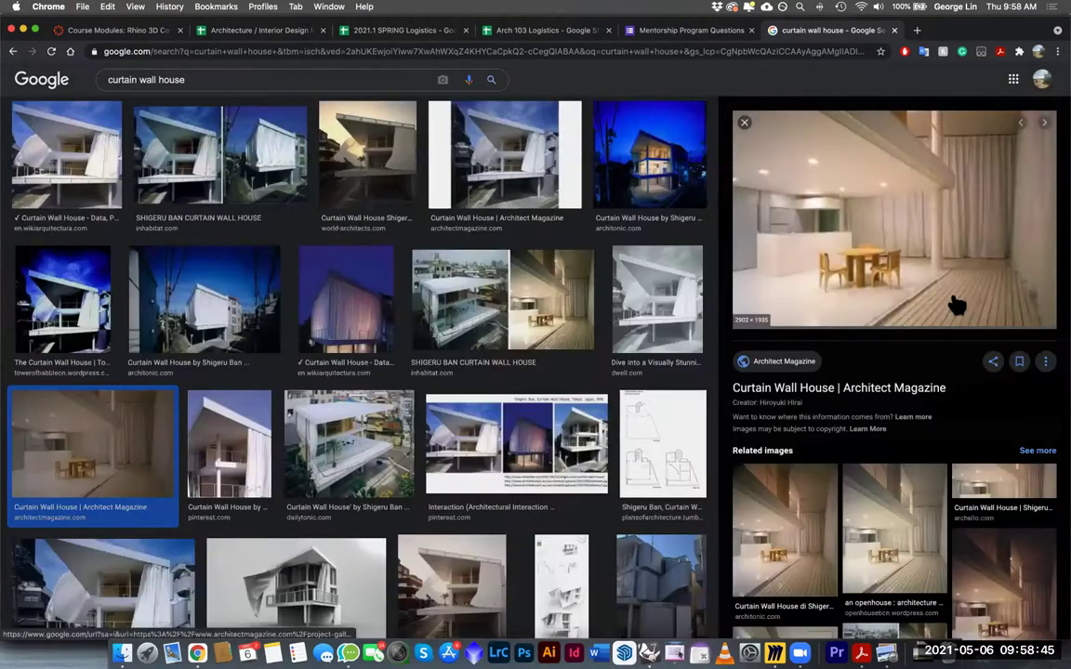
ctrl+scroll(908, 317, up, 5)
ctrl+scroll(895, 333, up, 2)
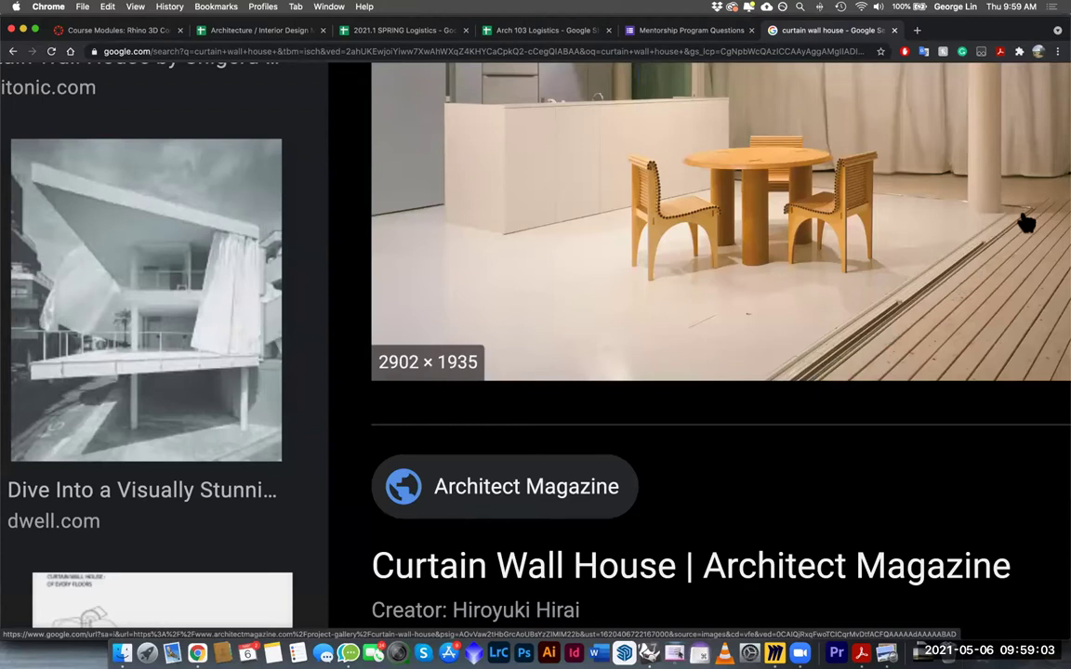
scroll(818, 366, down, 2)
scroll(809, 344, up, 2)
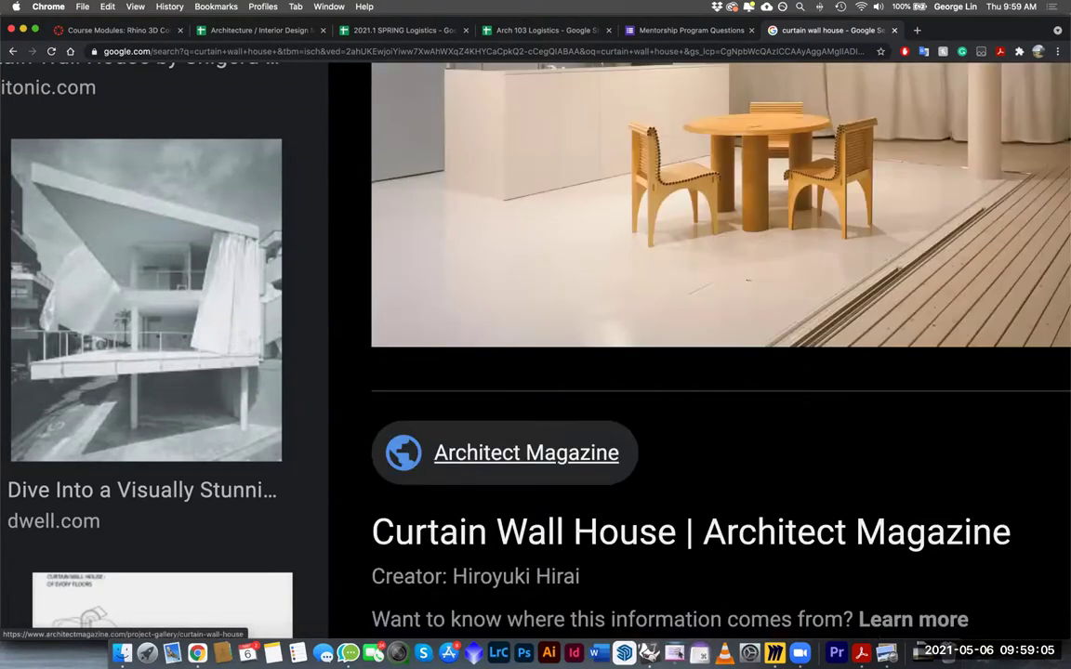
ctrl+scroll(786, 306, down, 5)
ctrl+scroll(779, 306, down, 3)
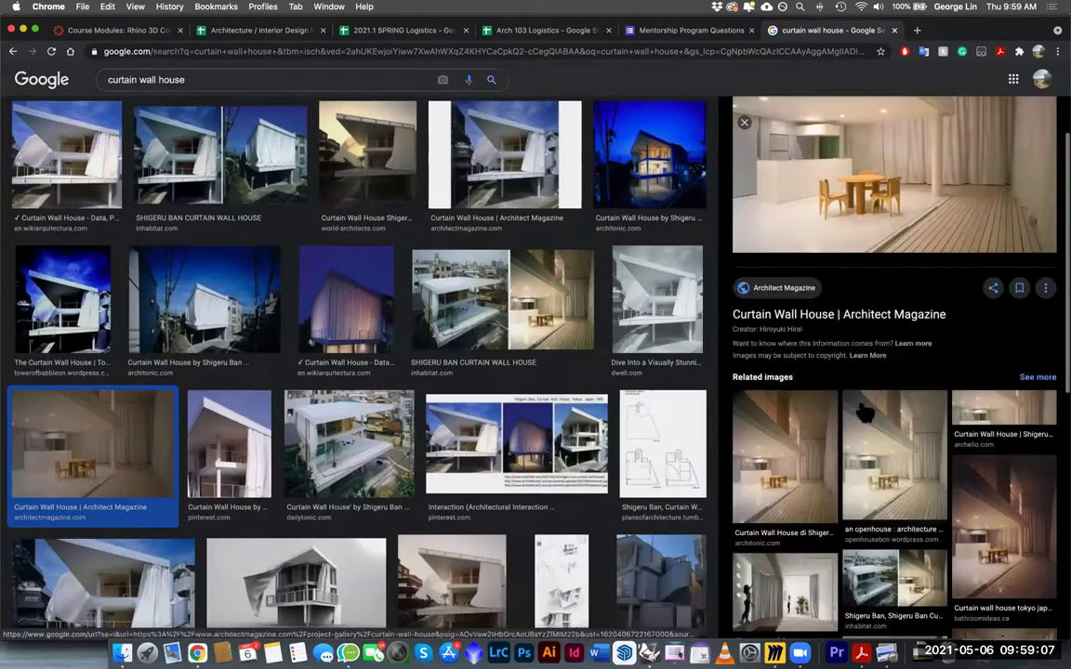
Open the related openhouse interior photo and examine the sliding door tracks in the floor up close
click(834, 435)
ctrl+scroll(818, 382, up, 4)
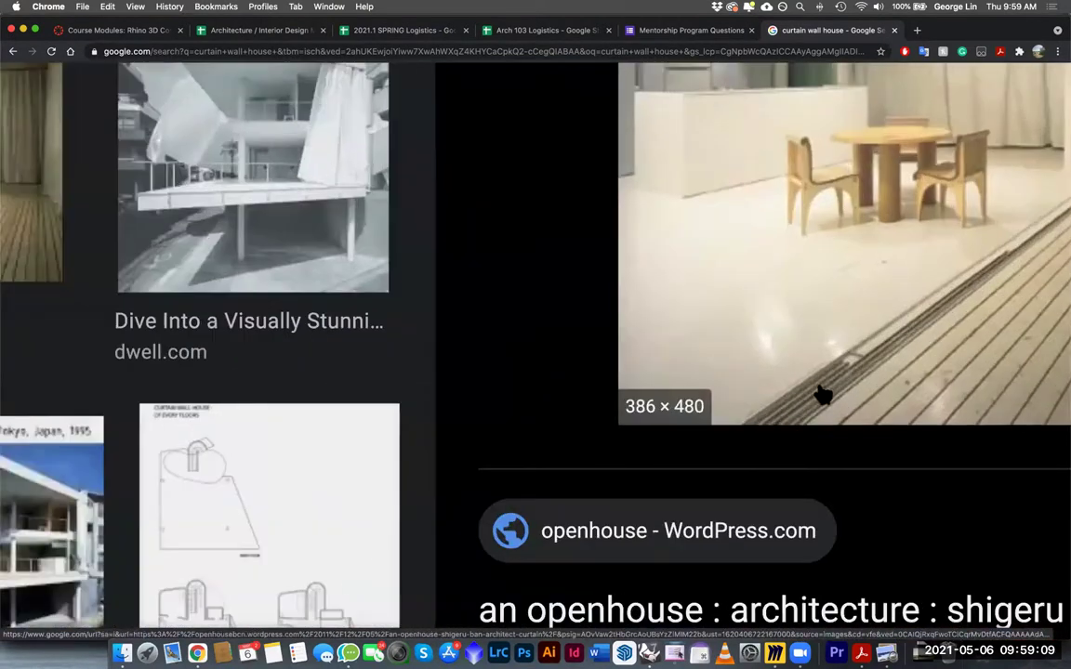
scroll(799, 406, right, 5)
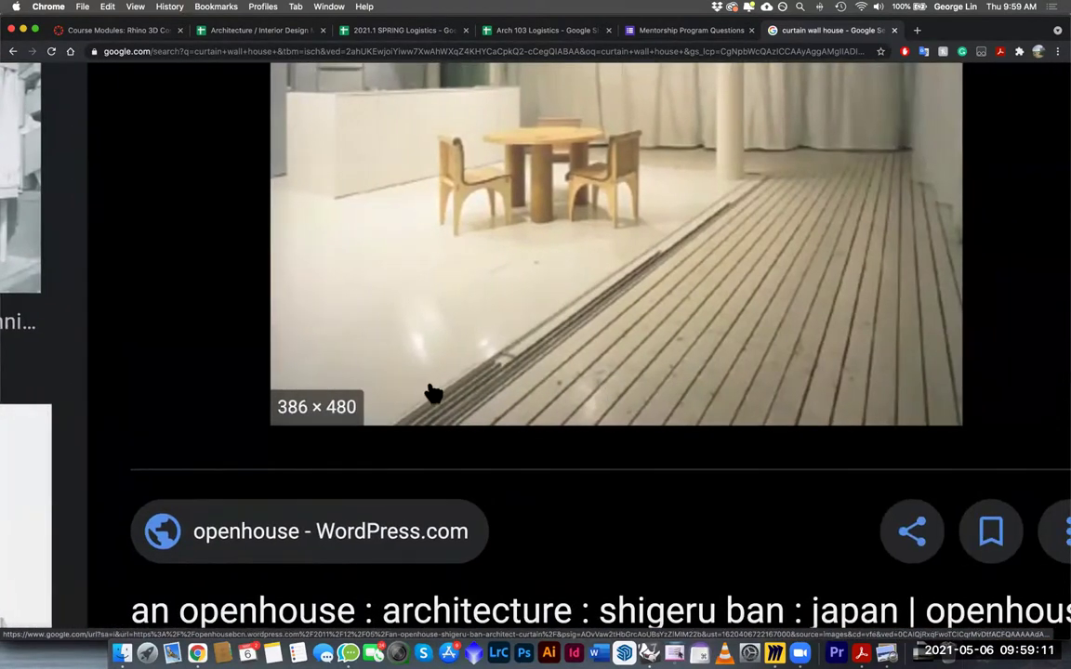
ctrl+scroll(545, 370, down, 4)
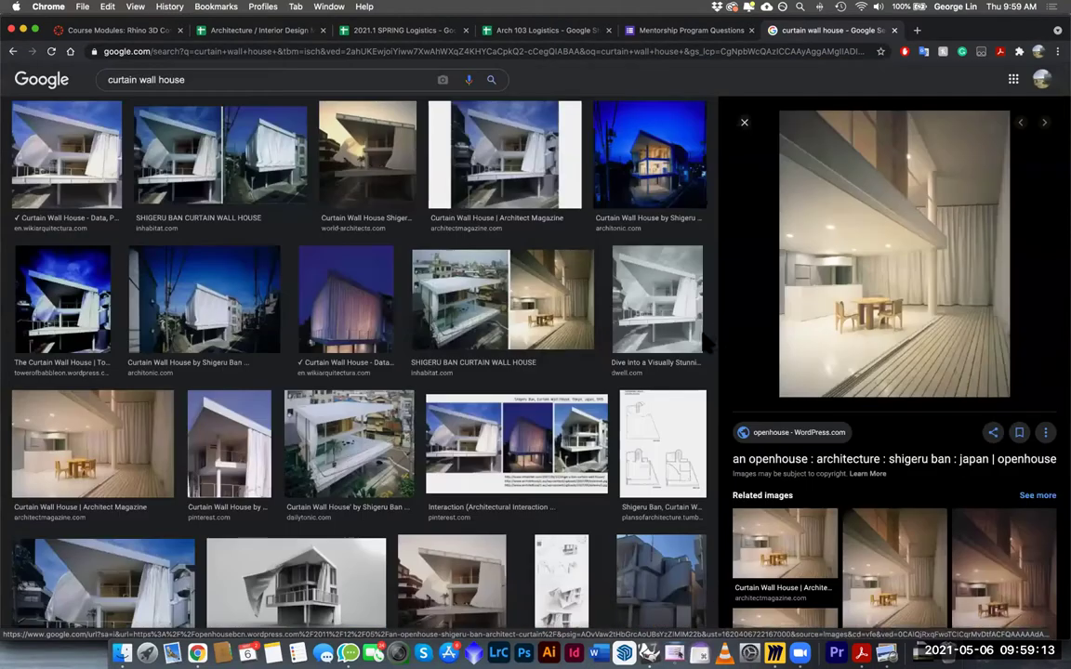
Switch to Rhino 7 and draw a small square post at the upper end of the glazing line, starting from the narrow mullion's lower inside corner
key(super+Tab)
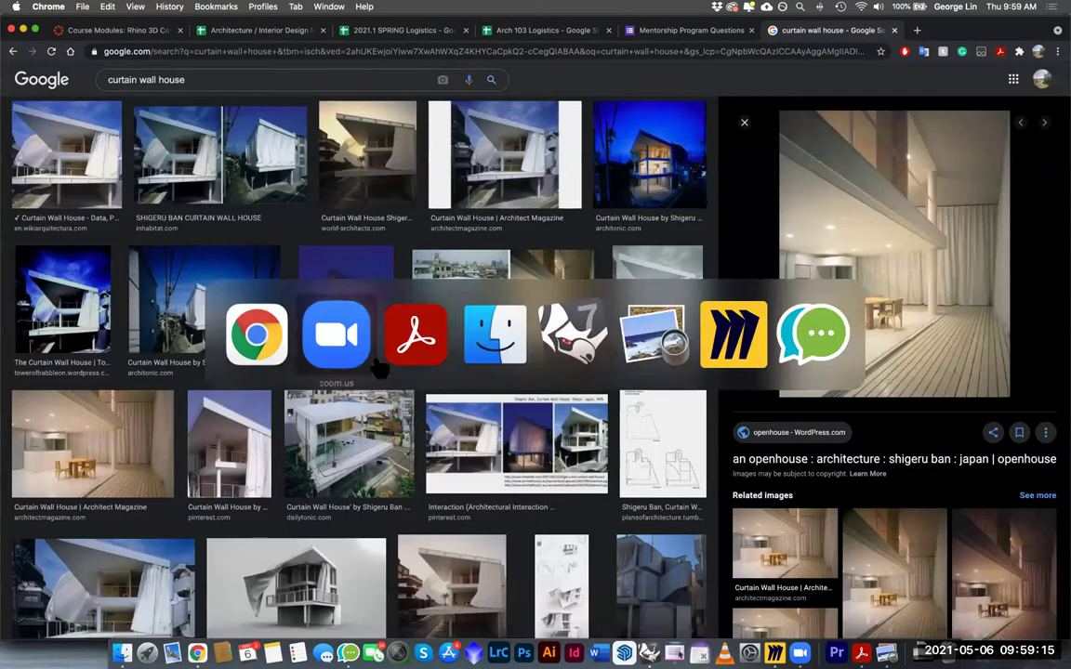
click(573, 343)
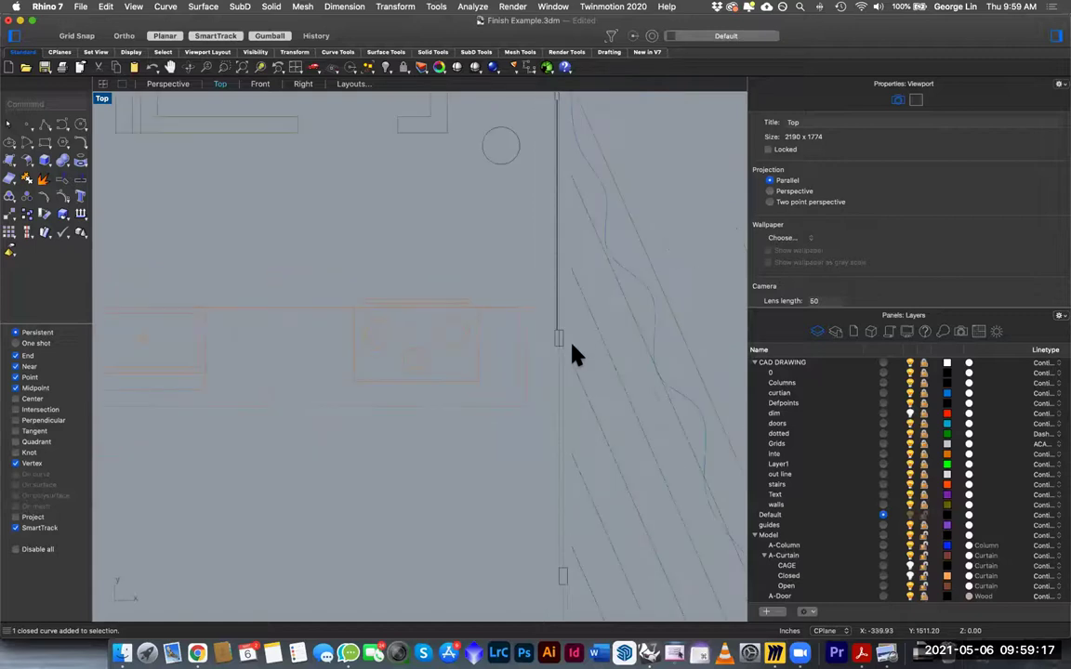
right_click(572, 361)
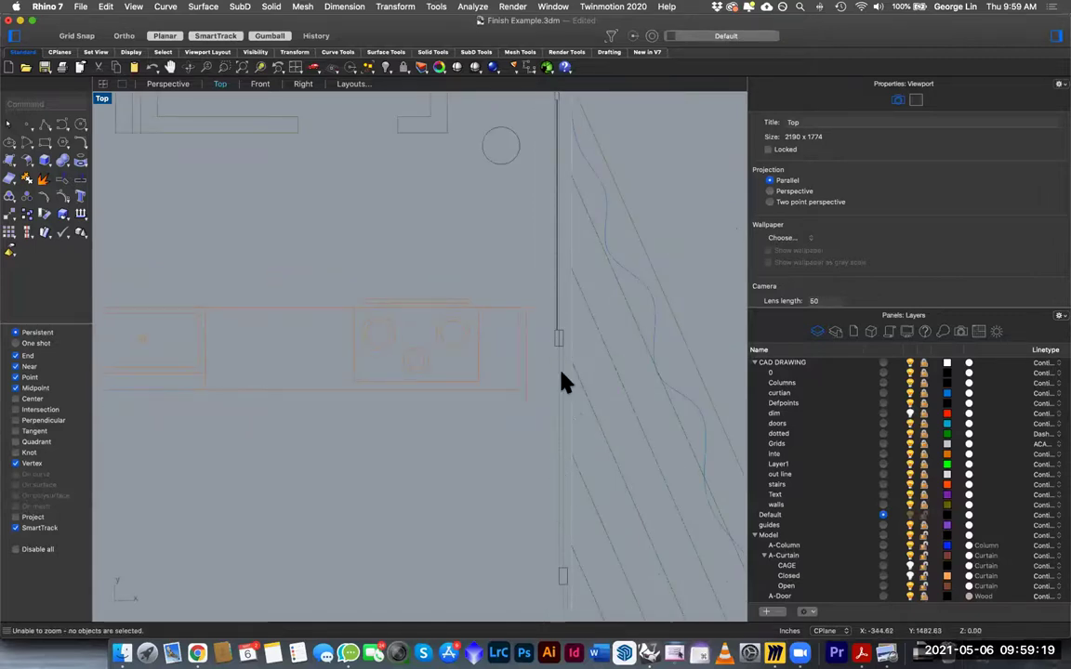
scroll(553, 520, down, 5)
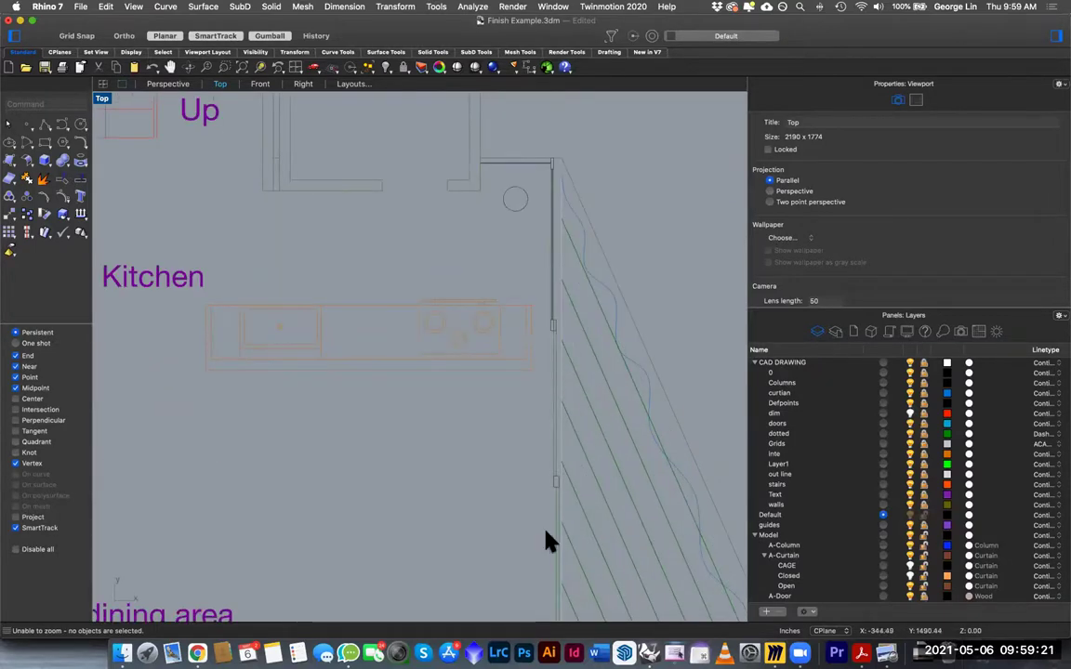
scroll(583, 277, up, 5)
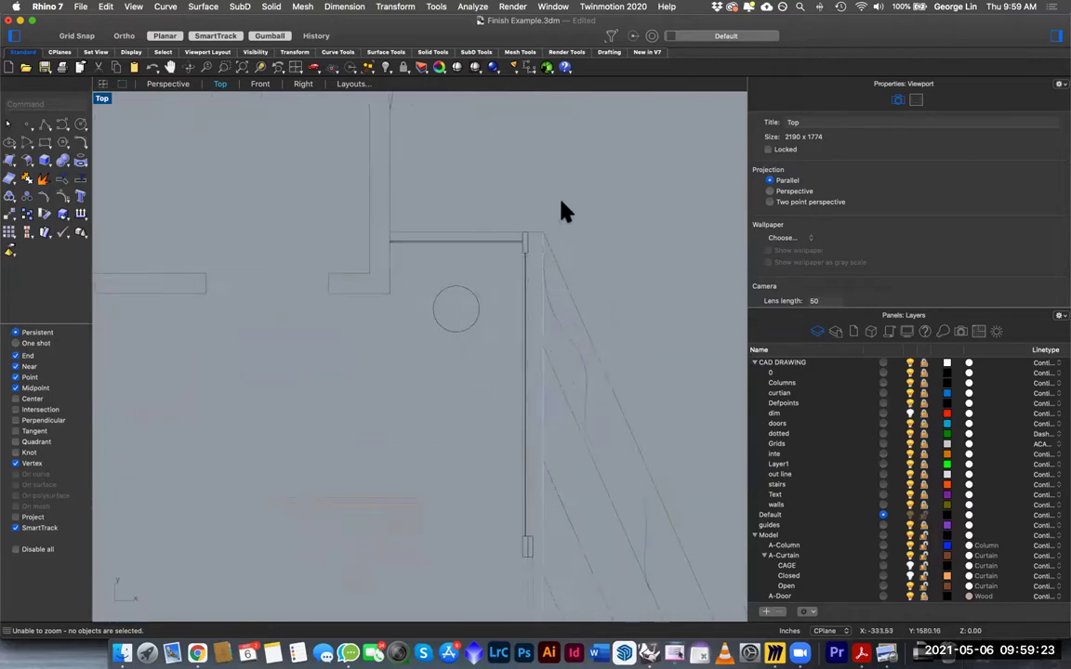
scroll(500, 254, up, 4)
right_click(500, 246)
click(488, 292)
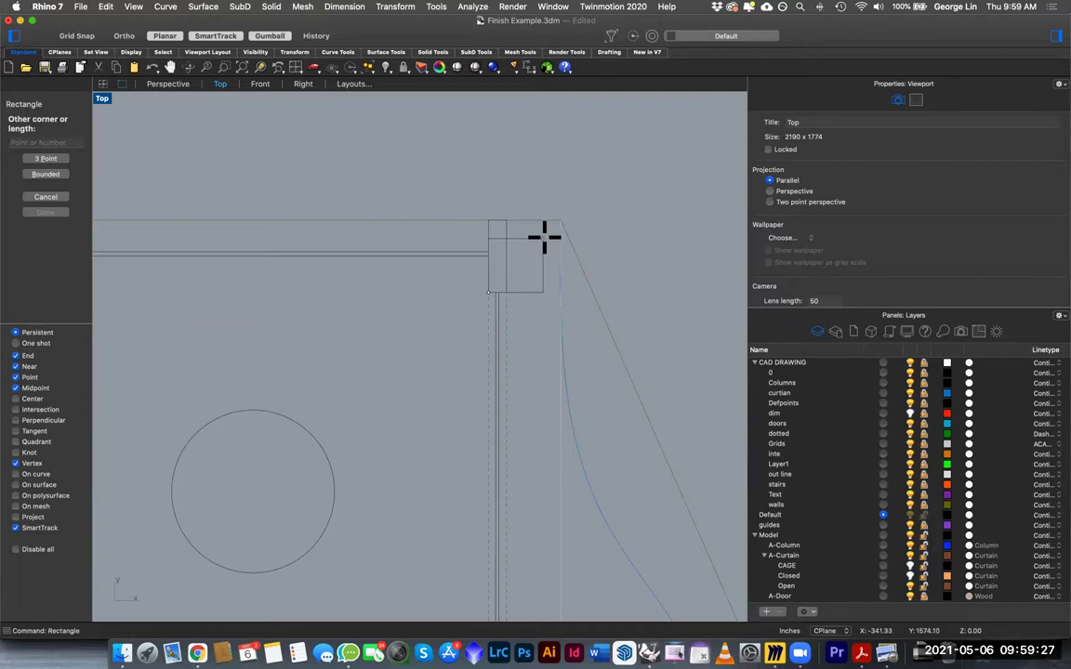
click(542, 237)
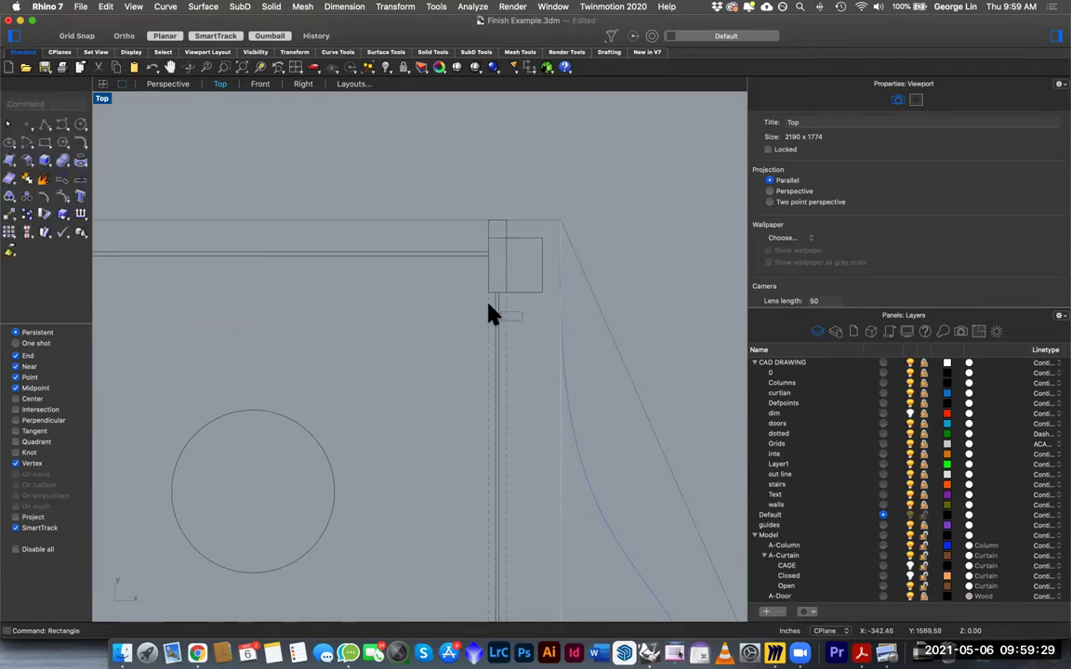
Move the narrow mullion rectangle down 4 inches so it sits directly below the new square corner post
click(502, 292)
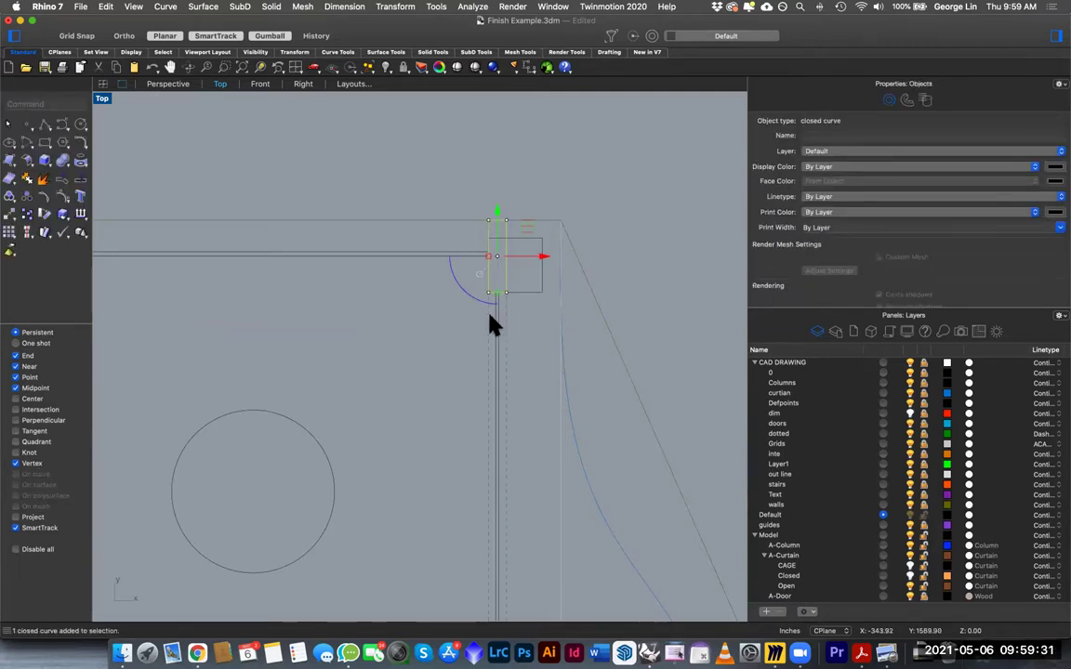
scroll(493, 319, down, 6)
right_drag(493, 379, 527, 175)
scroll(525, 210, down, 8)
right_drag(528, 216, 526, 249)
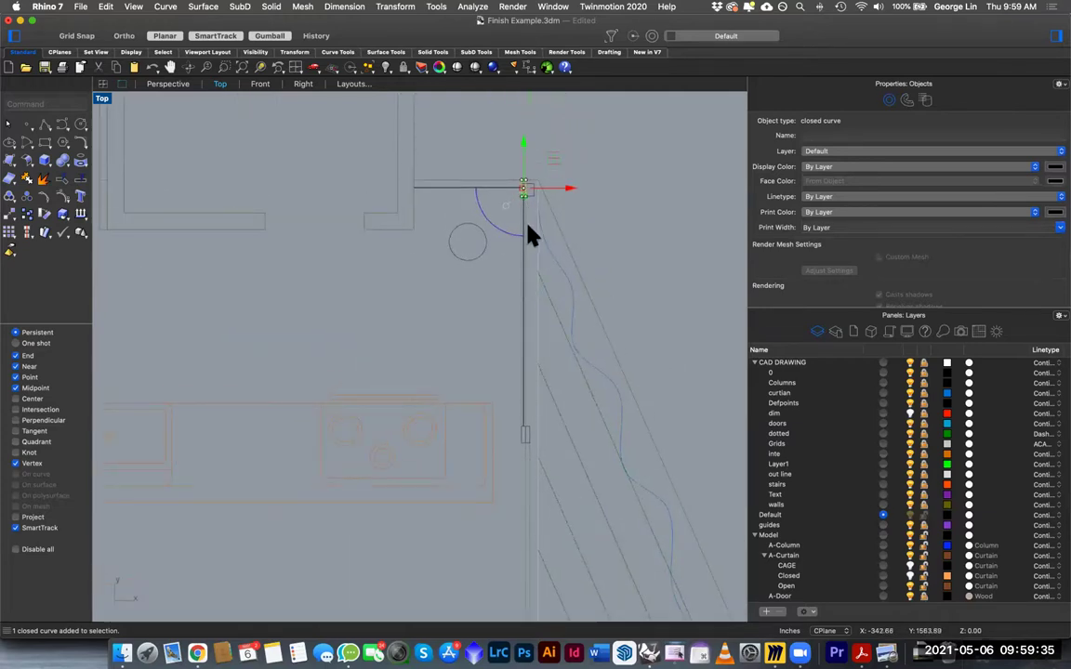
scroll(530, 213, up, 5)
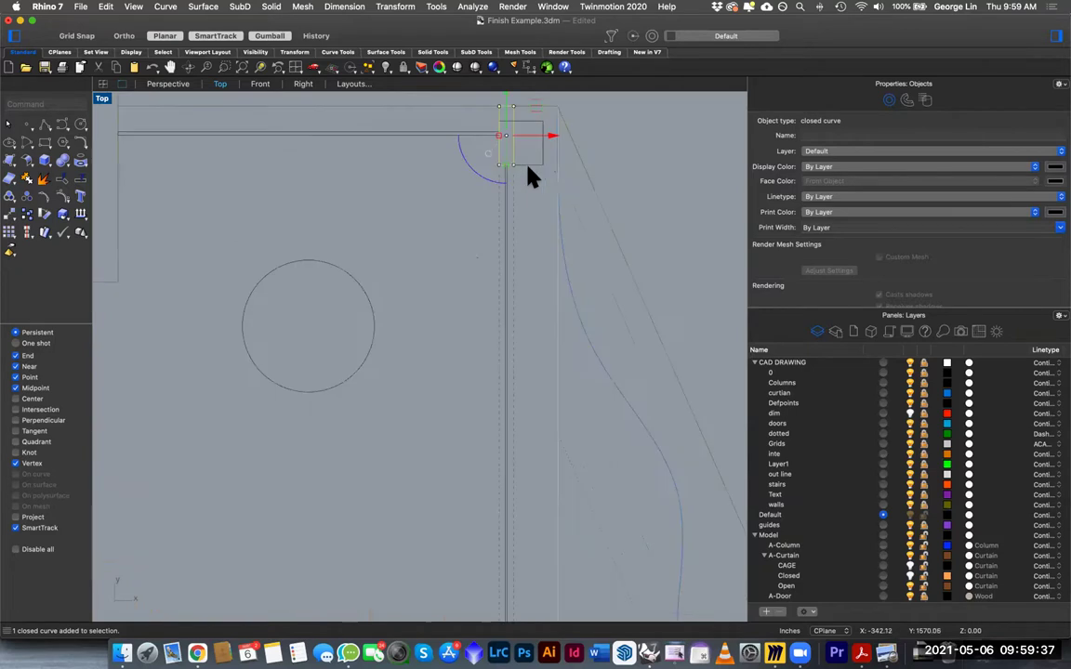
right_drag(523, 186, 519, 273)
text(m)
scroll(518, 216, up, 2)
key(Return)
click(510, 184)
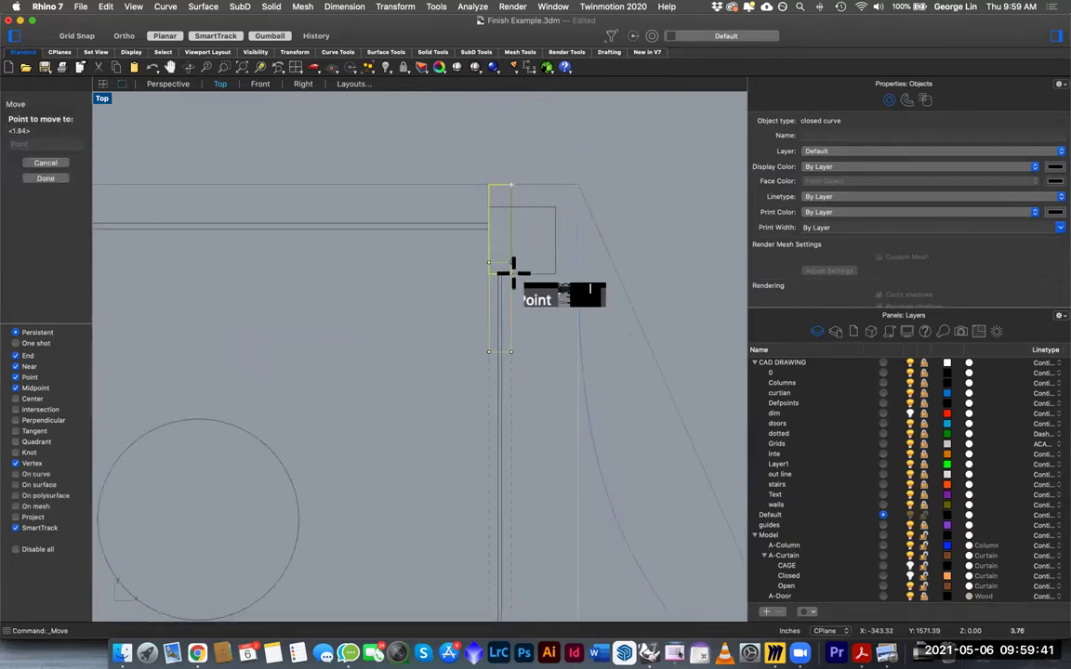
click(509, 275)
key(Escape)
Move the upper end points of the vertical glass panel down to the lower edge of the relocated mullion
click(502, 322)
scroll(509, 242, up, 1)
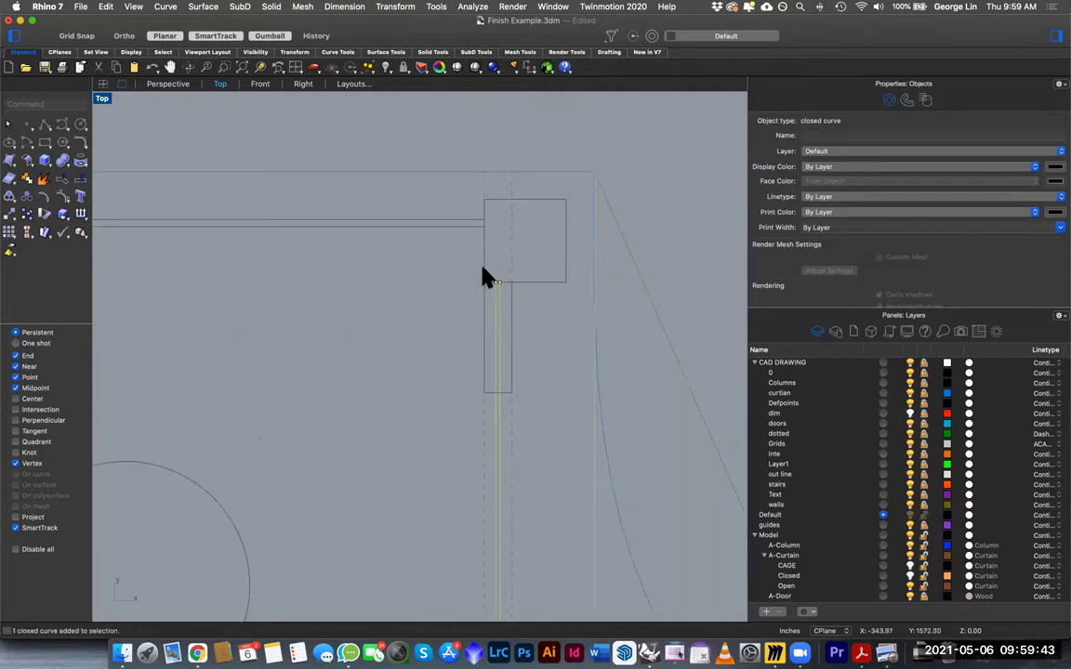
drag(457, 271, 515, 290)
text(m)
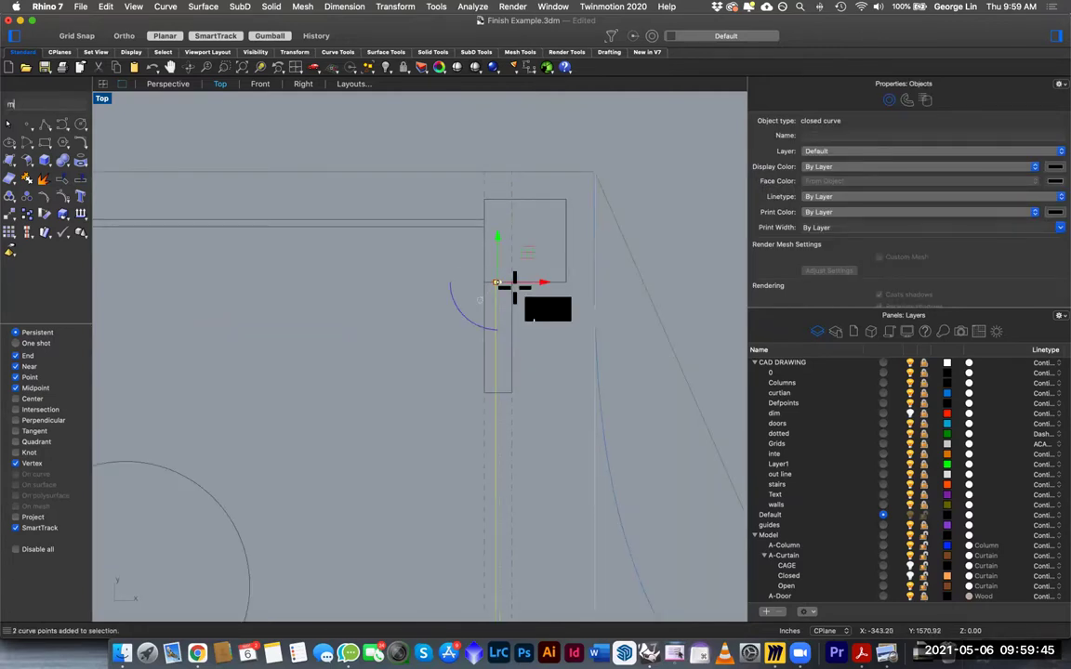
key(Return)
scroll(496, 281, up, 1)
click(490, 279)
key(shift)
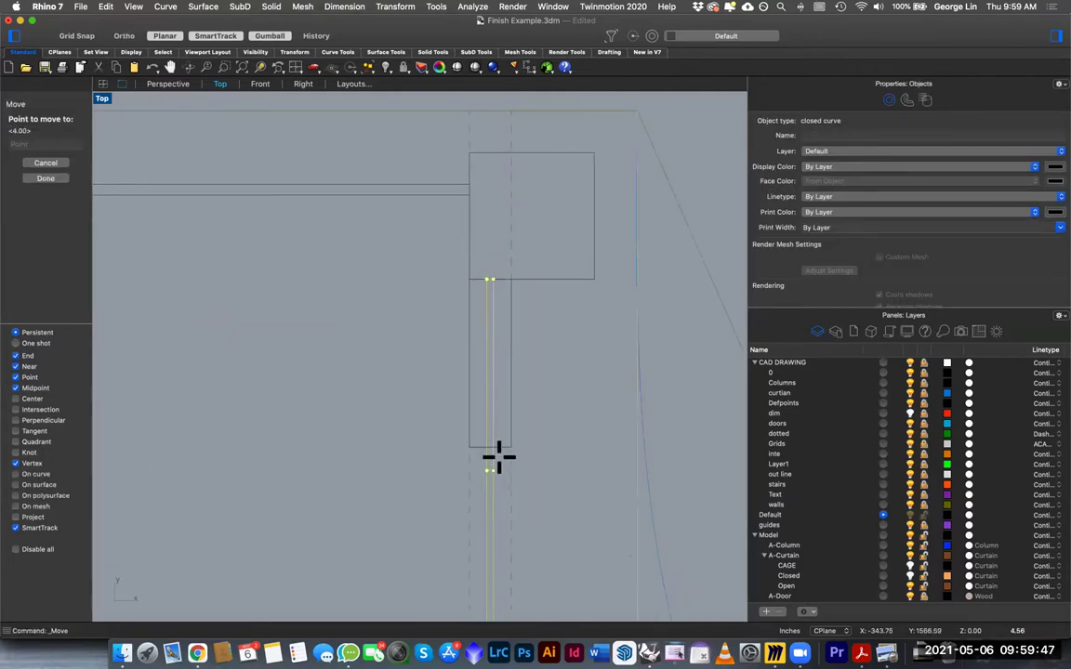
click(503, 448)
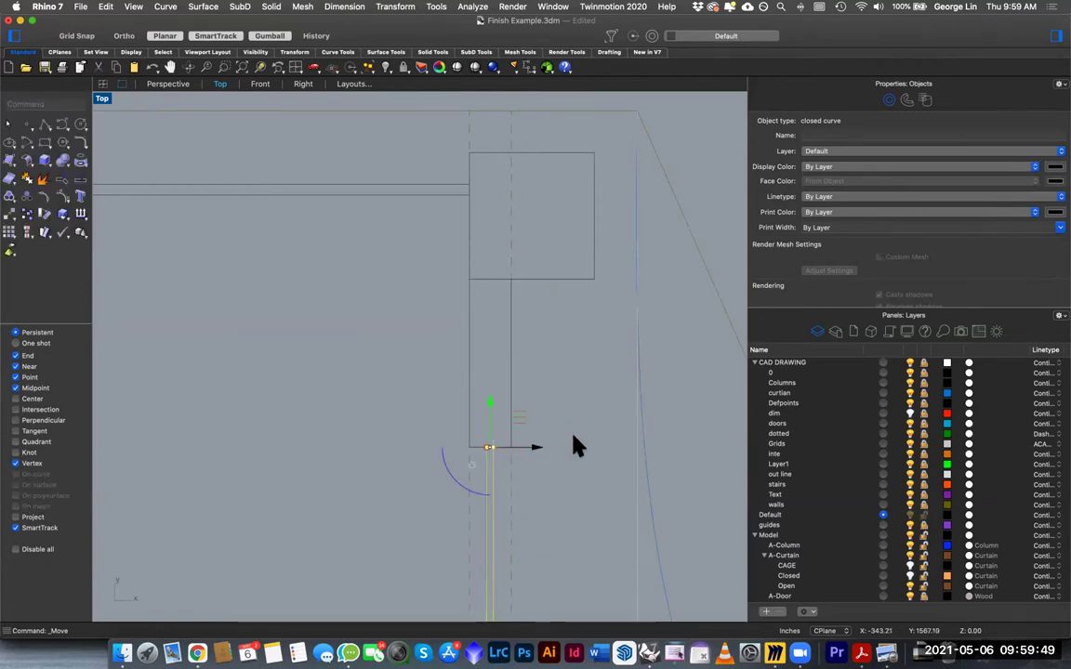
click(573, 445)
Examine the glazing line along the deck, from the new square post down to the L-shaped corner post near the dining area
scroll(576, 379, down, 7)
right_drag(577, 290, 579, 176)
scroll(563, 258, down, 5)
right_drag(562, 254, 550, 207)
scroll(552, 372, down, 4)
right_drag(552, 372, 548, 263)
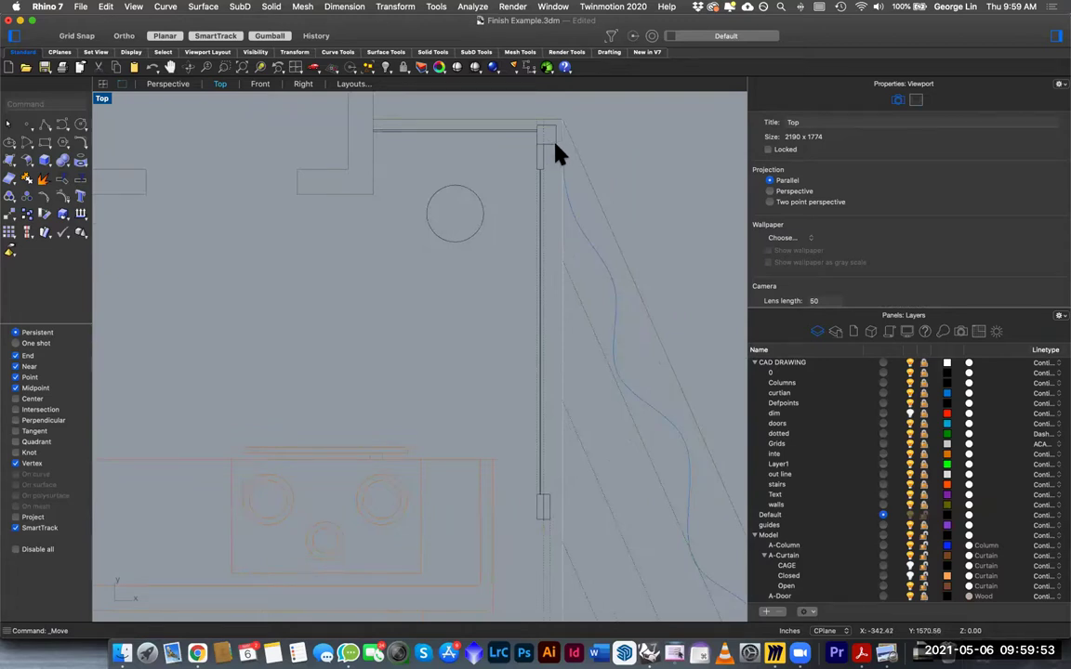
right_drag(553, 476, 550, 389)
scroll(550, 390, down, 6)
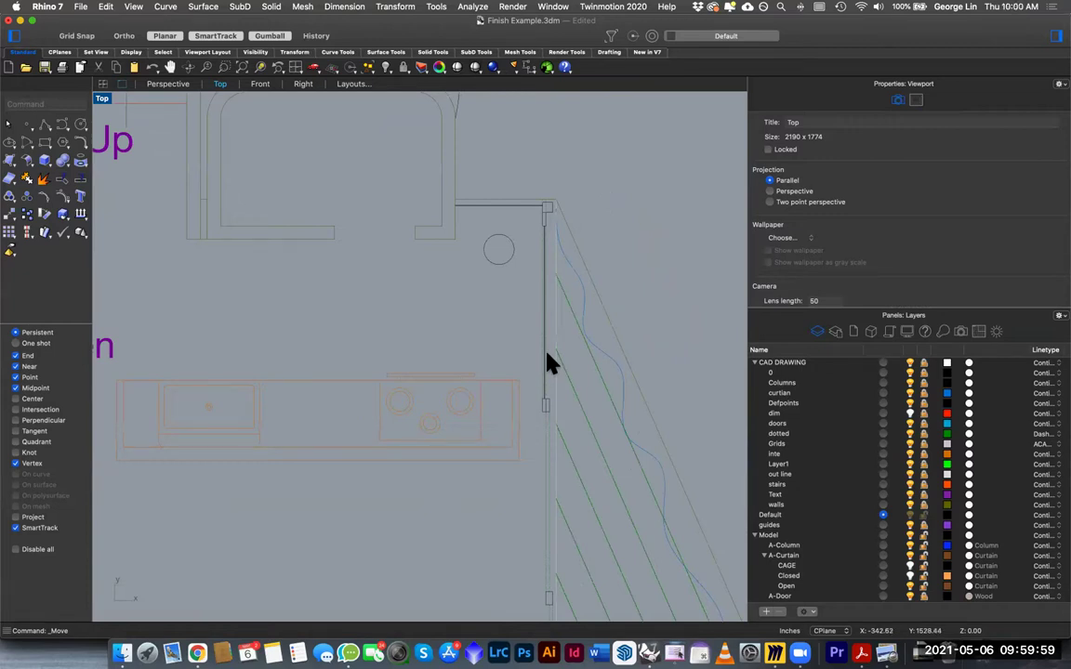
right_drag(545, 376, 543, 310)
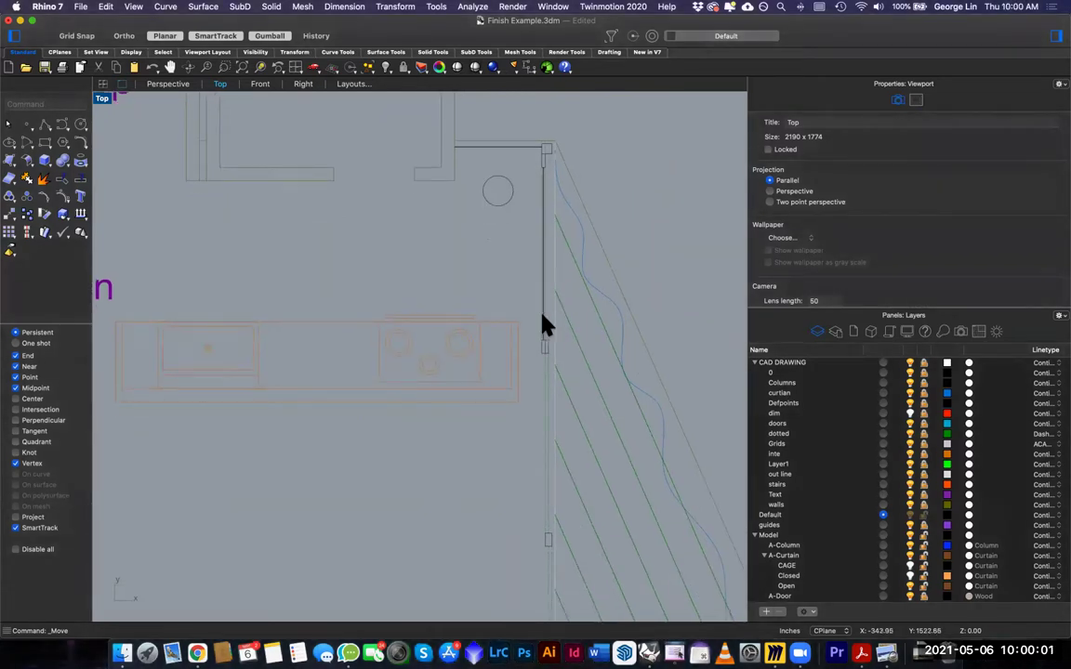
scroll(529, 350, down, 4)
right_drag(529, 349, 530, 158)
scroll(528, 414, down, 4)
scroll(529, 493, up, 6)
scroll(549, 493, up, 8)
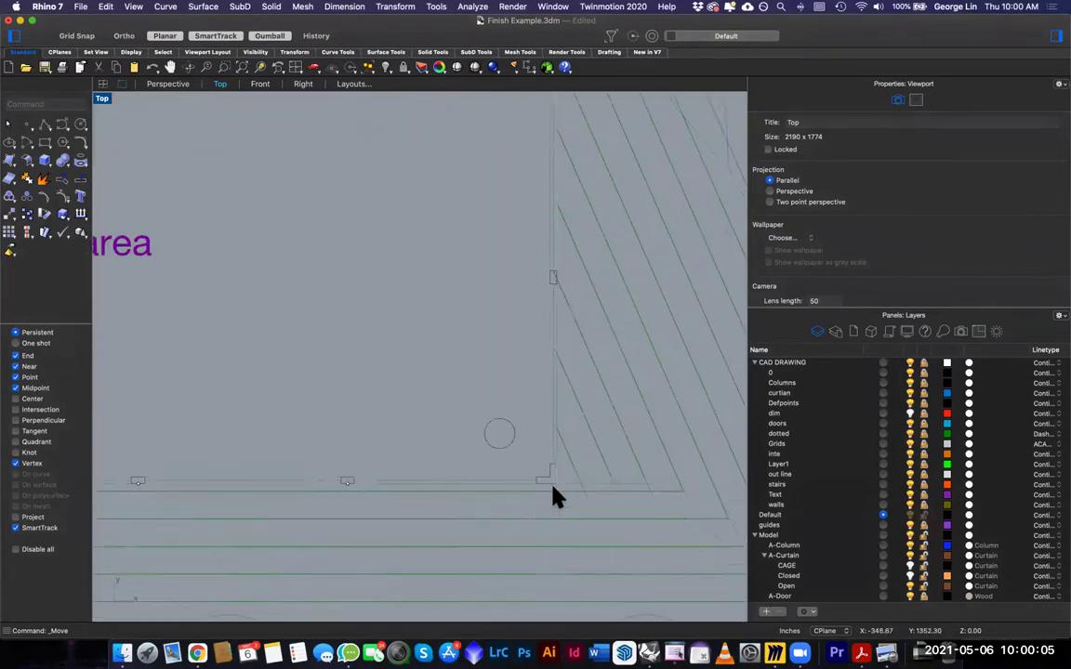
scroll(556, 465, down, 2)
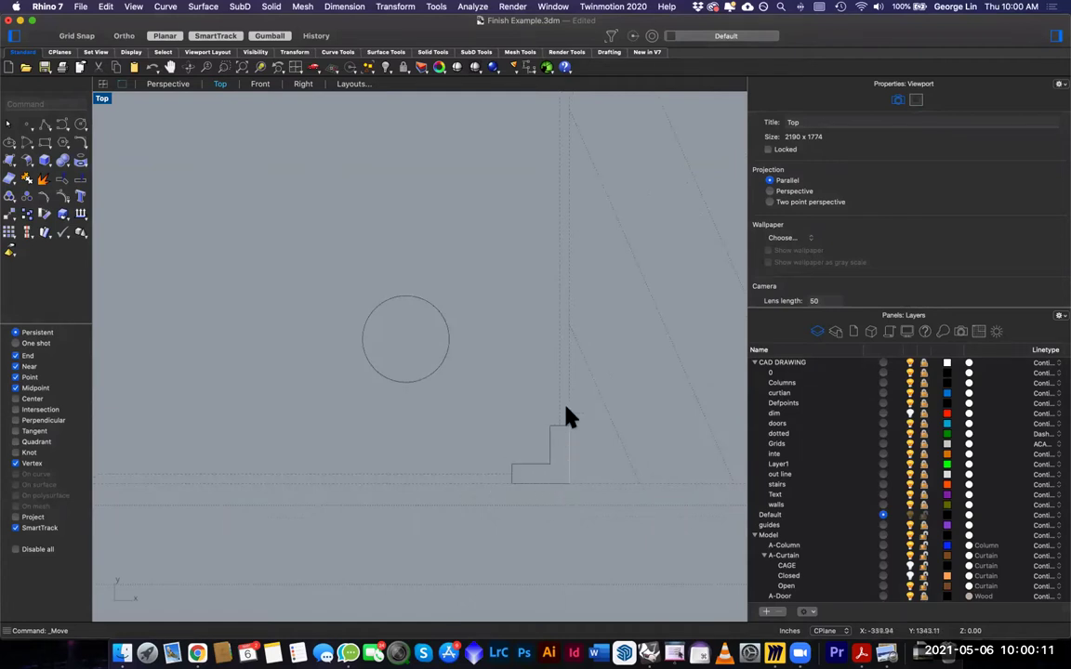
Switch to Chrome, open the openhouse page on the Curtain Wall House, and examine the exterior photos of the deck corner
key(super+Tab)
key(super+shift+Tab)
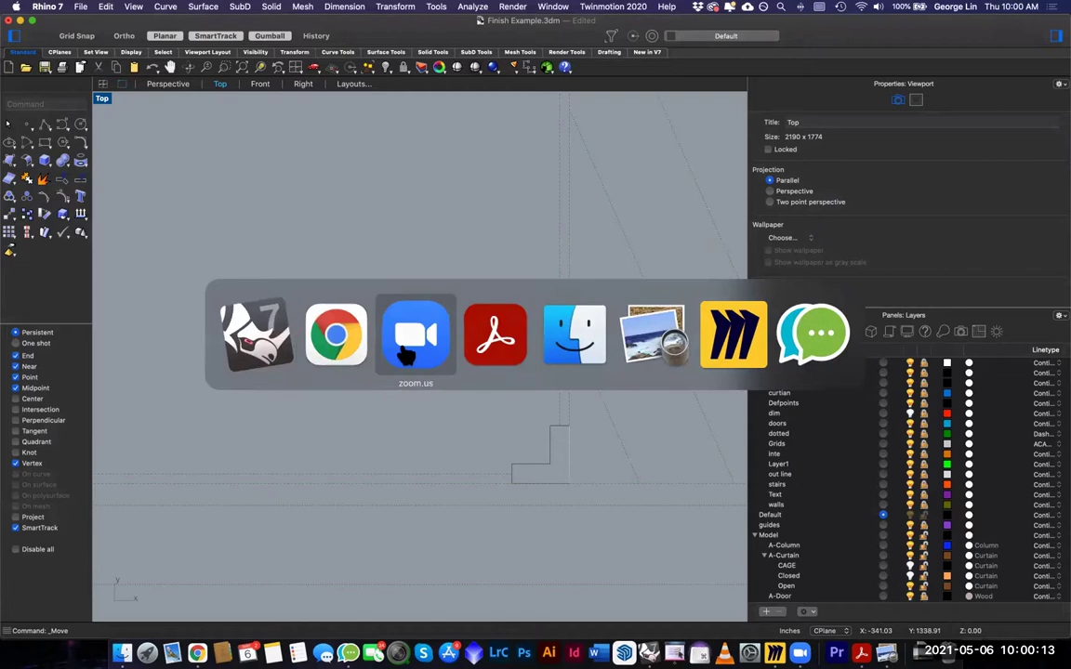
key(super+Tab)
key(super+shift+Tab)
key(super+shift+Tab)
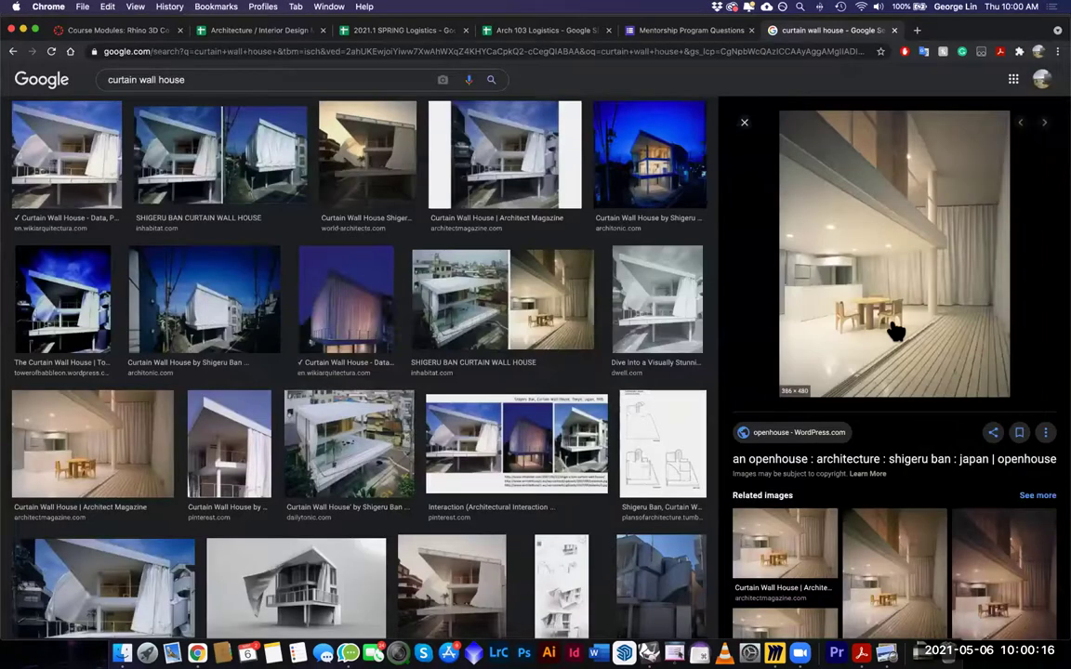
click(891, 327)
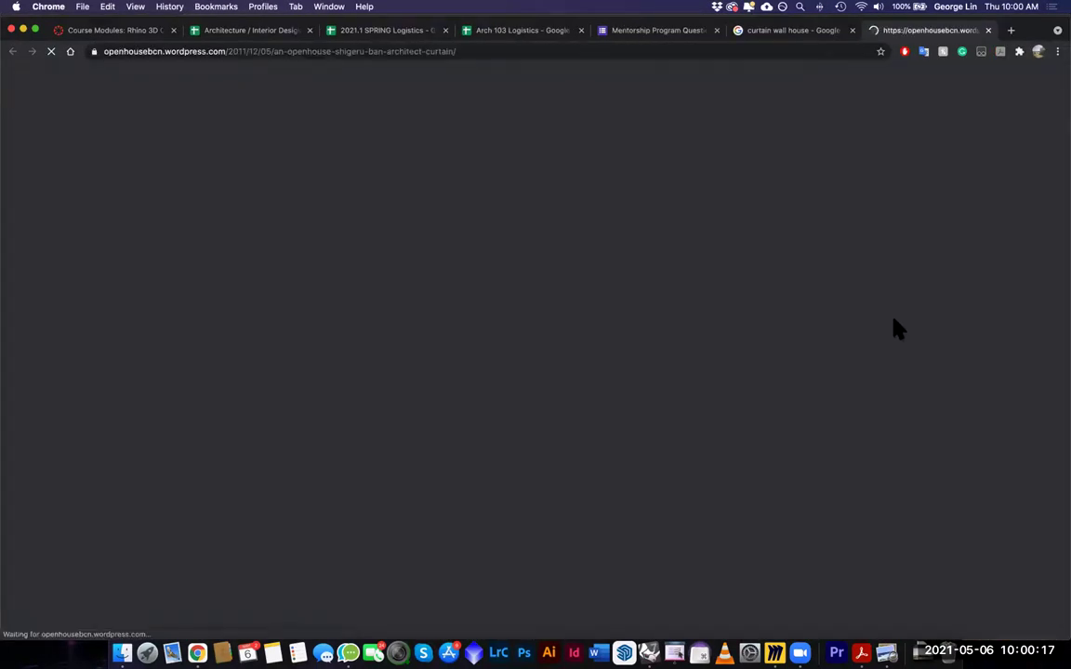
scroll(591, 348, down, 6)
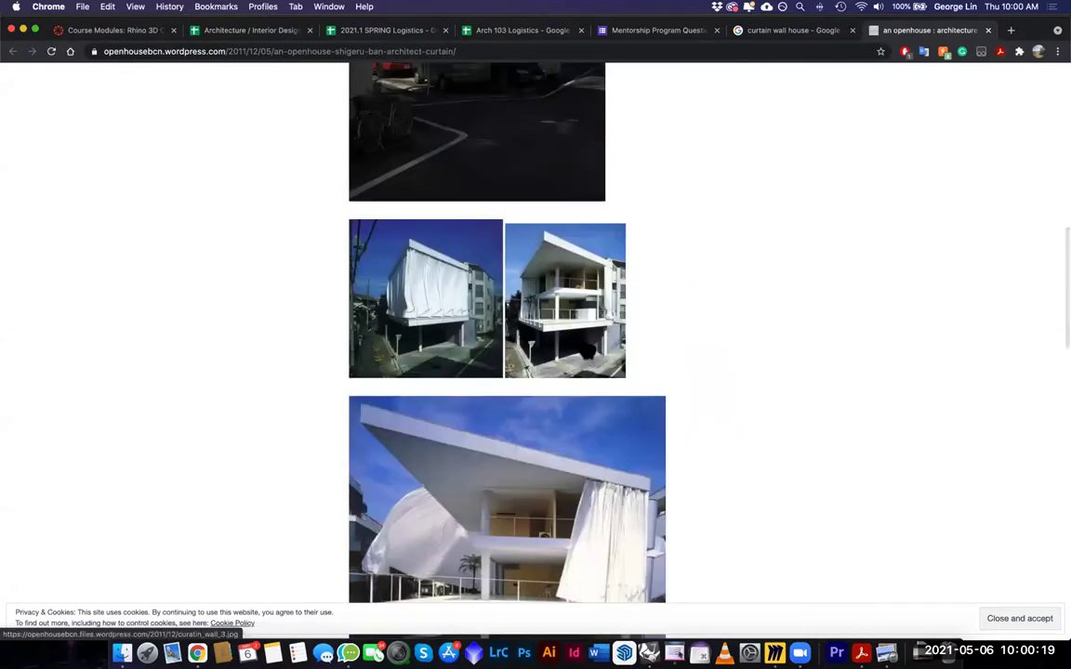
scroll(587, 320, up, 2)
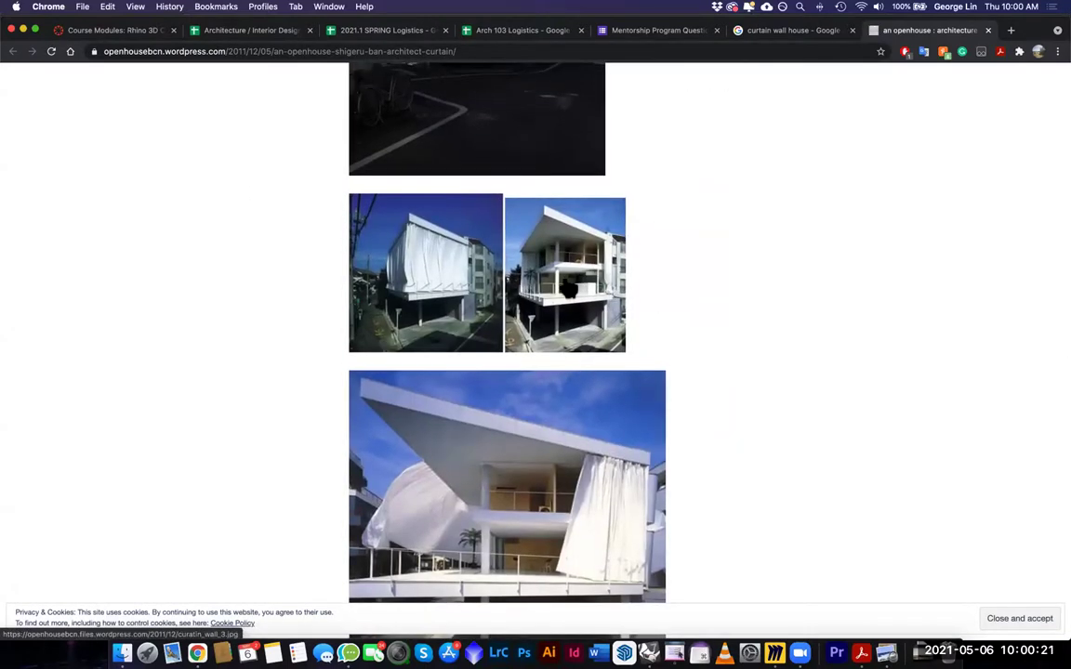
ctrl+scroll(565, 285, up, 5)
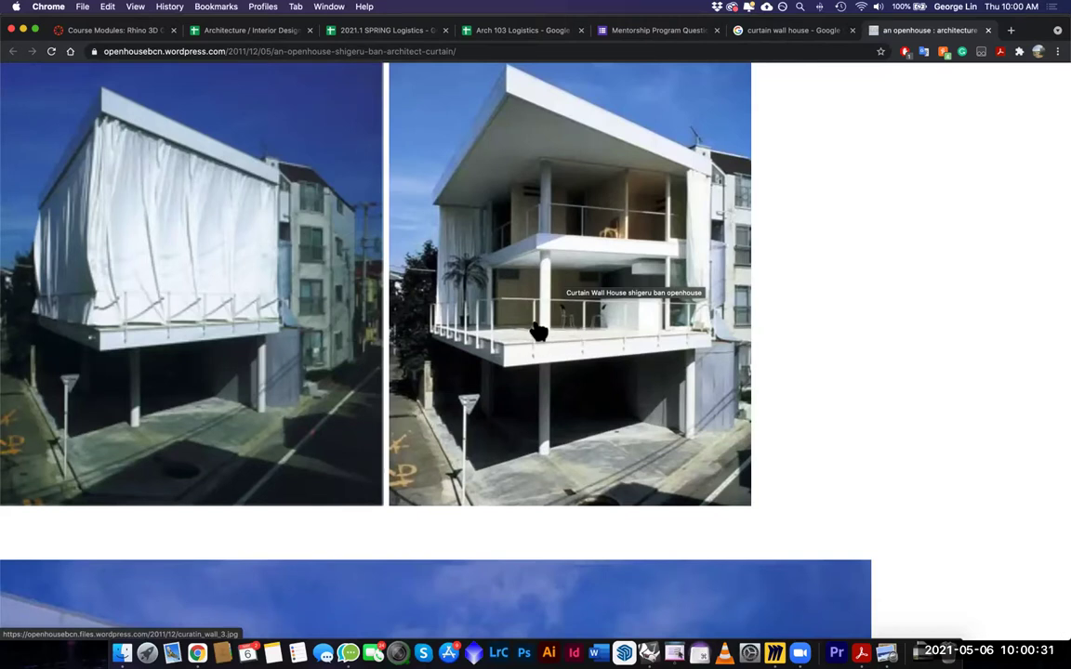
Switch to Rhino and draw two lines dividing the L-shaped corner post, from its inner corner to the lower and outer side edges
key(super+Tab)
key(super+Tab)
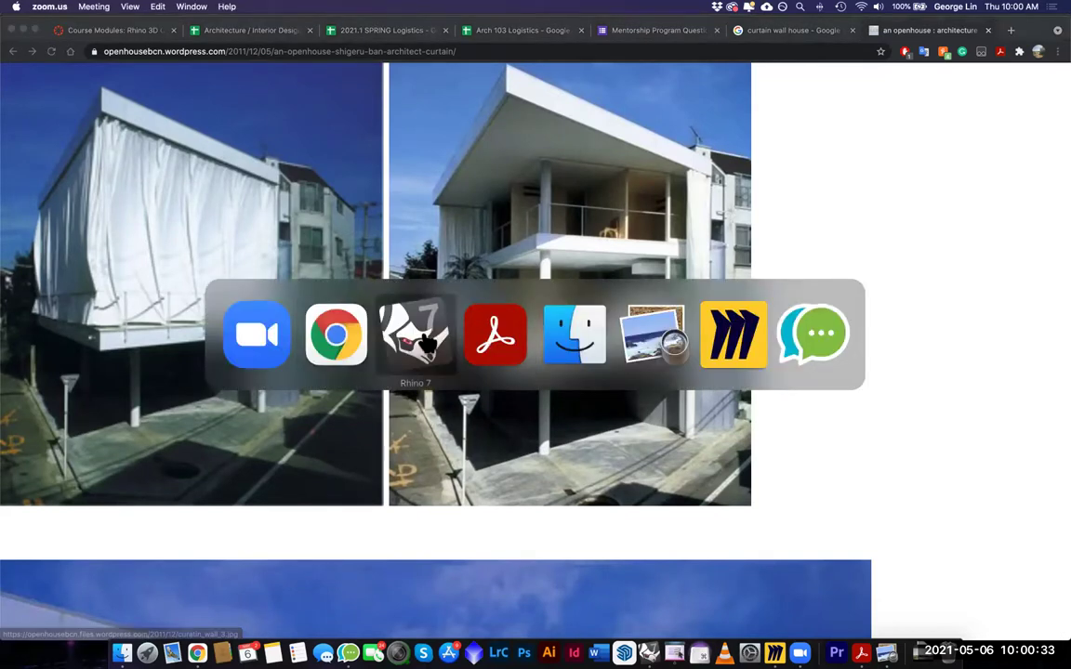
scroll(547, 465, up, 3)
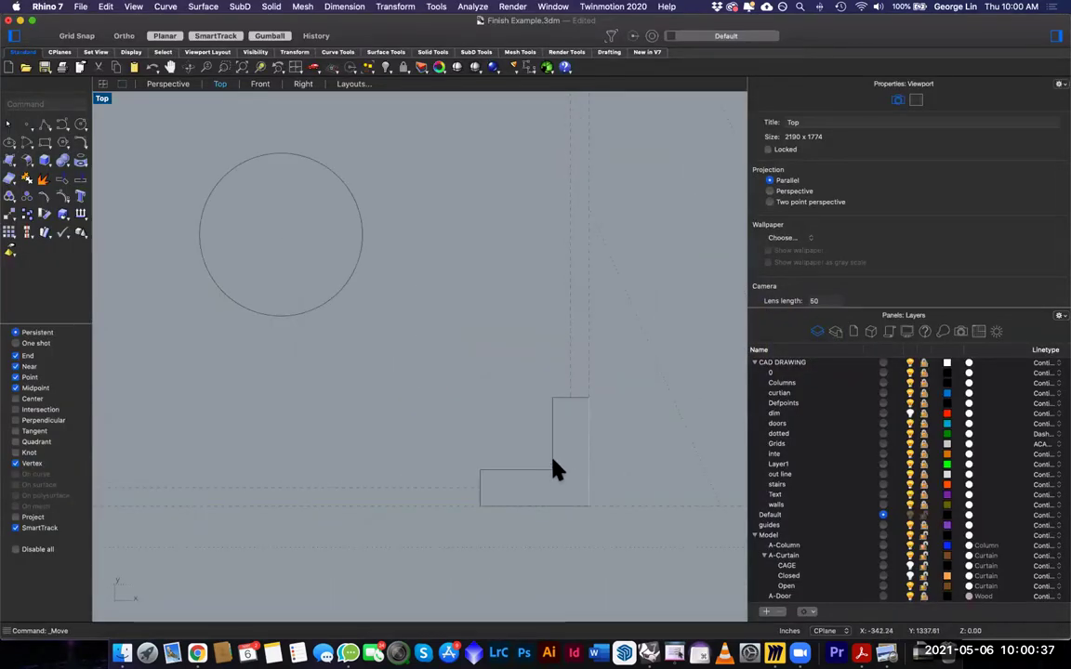
text(line)
key(Return)
click(552, 471)
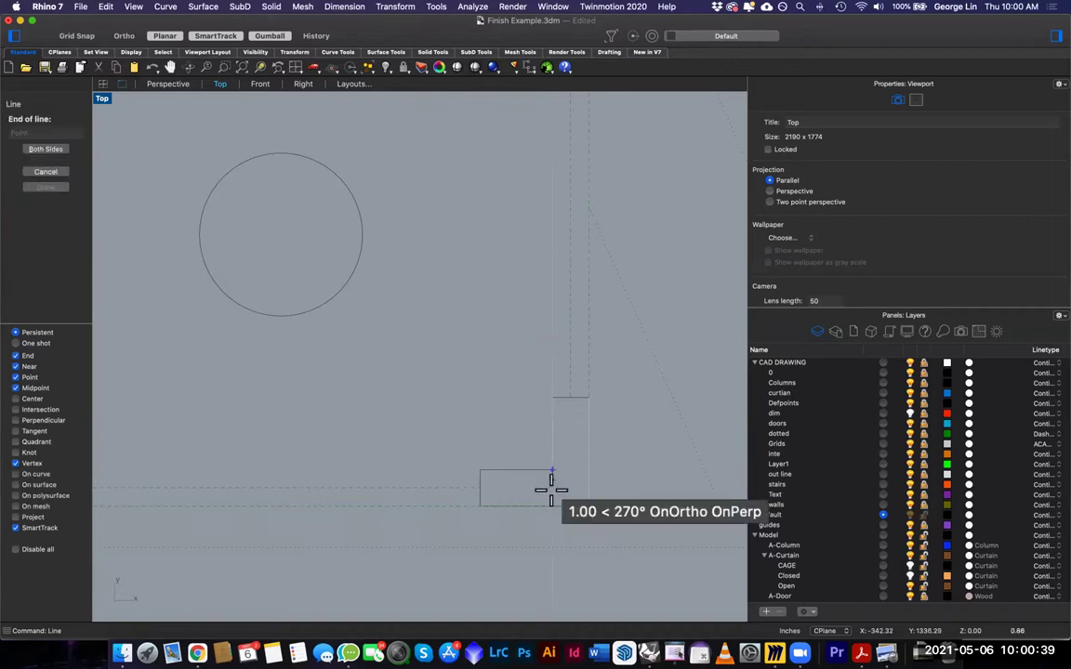
click(552, 505)
key(Return)
click(552, 471)
click(585, 469)
key(Return)
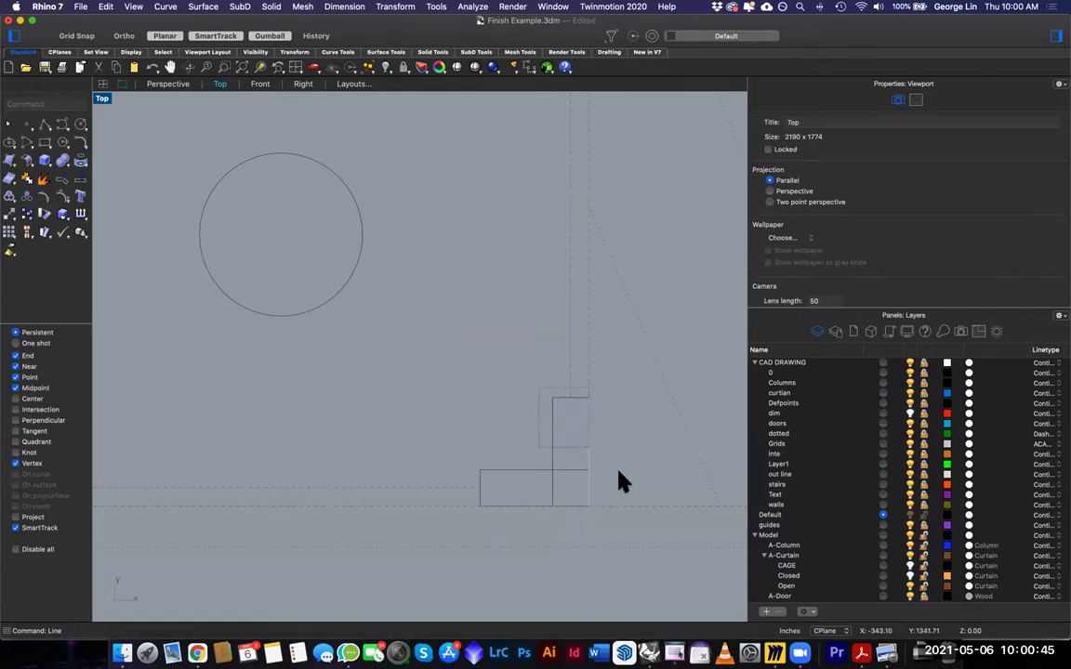
click(592, 468)
key(Escape)
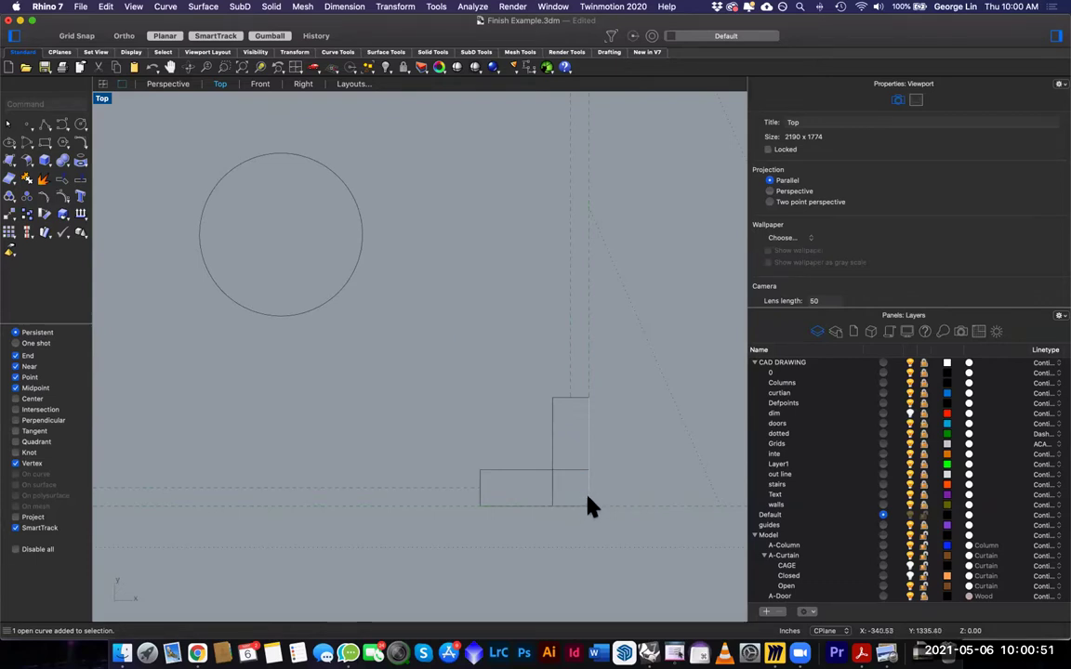
scroll(579, 509, down, 8)
scroll(521, 502, left, 3)
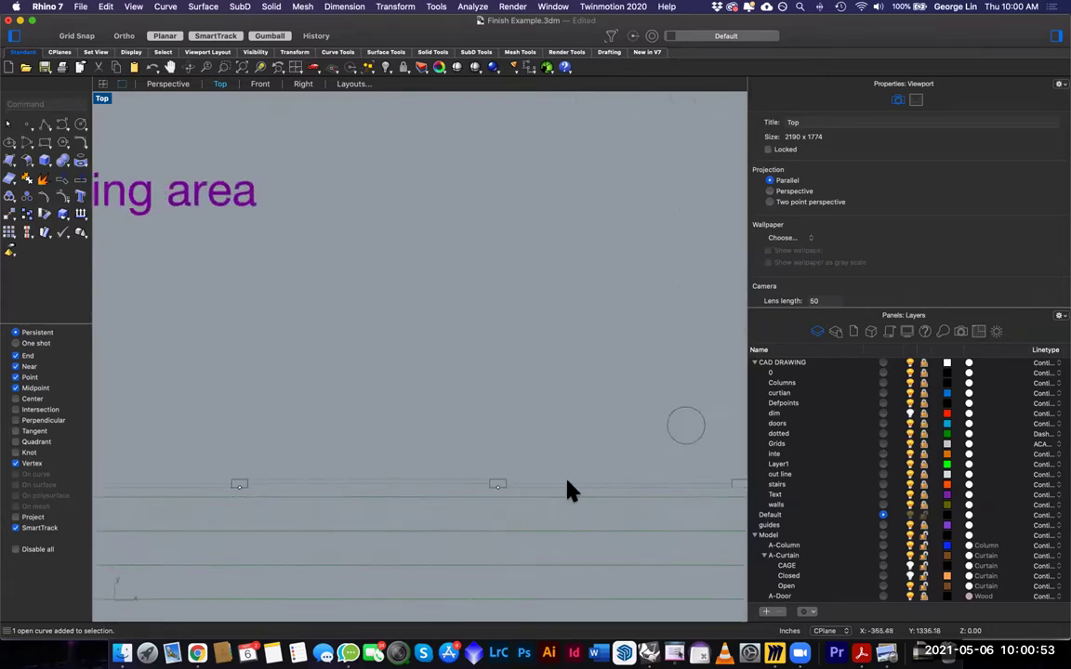
scroll(570, 491, left, 3)
scroll(685, 484, right, 3)
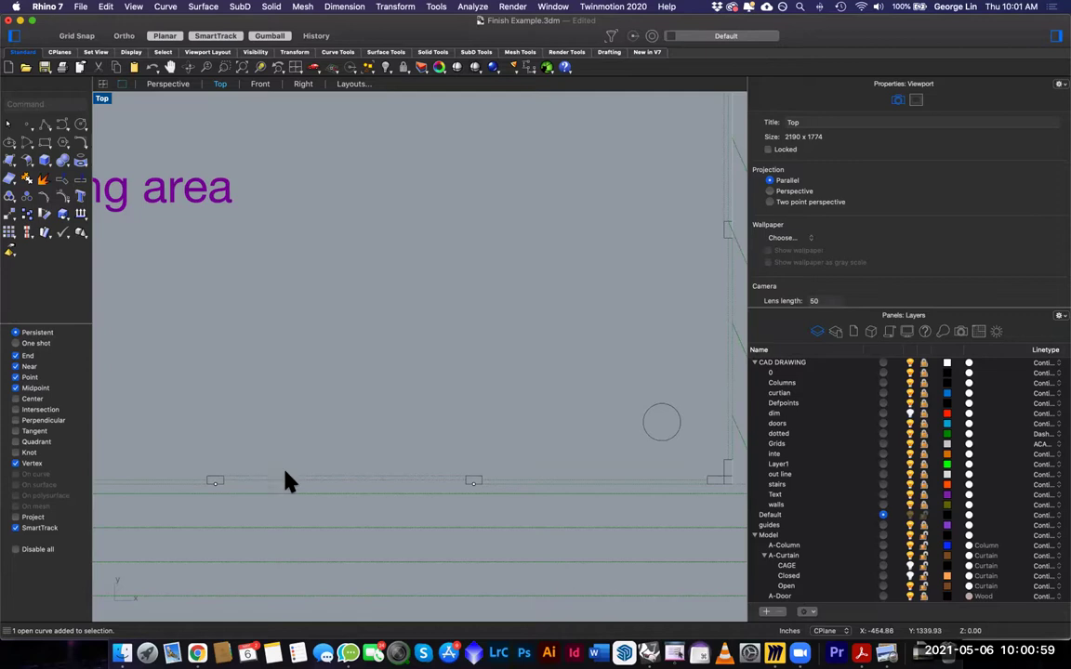
text(line)
key(Return)
click(466, 490)
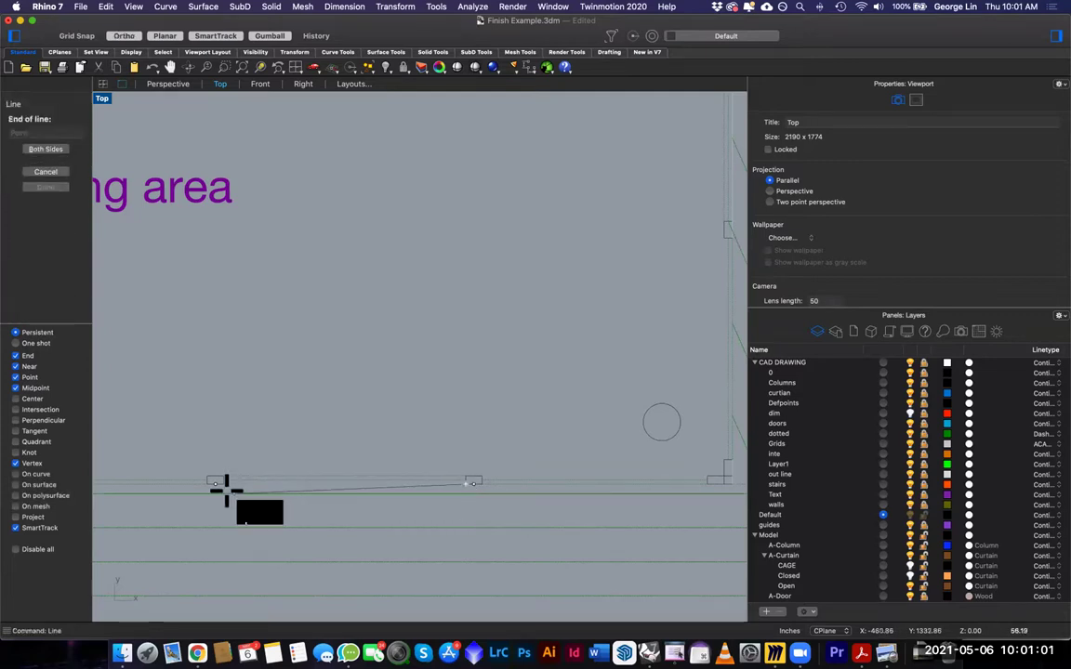
key(Escape)
Try to draw a line along the deck-side glazing of the living/dining area, from the L-shaped corner post toward the far mullion
key(Return)
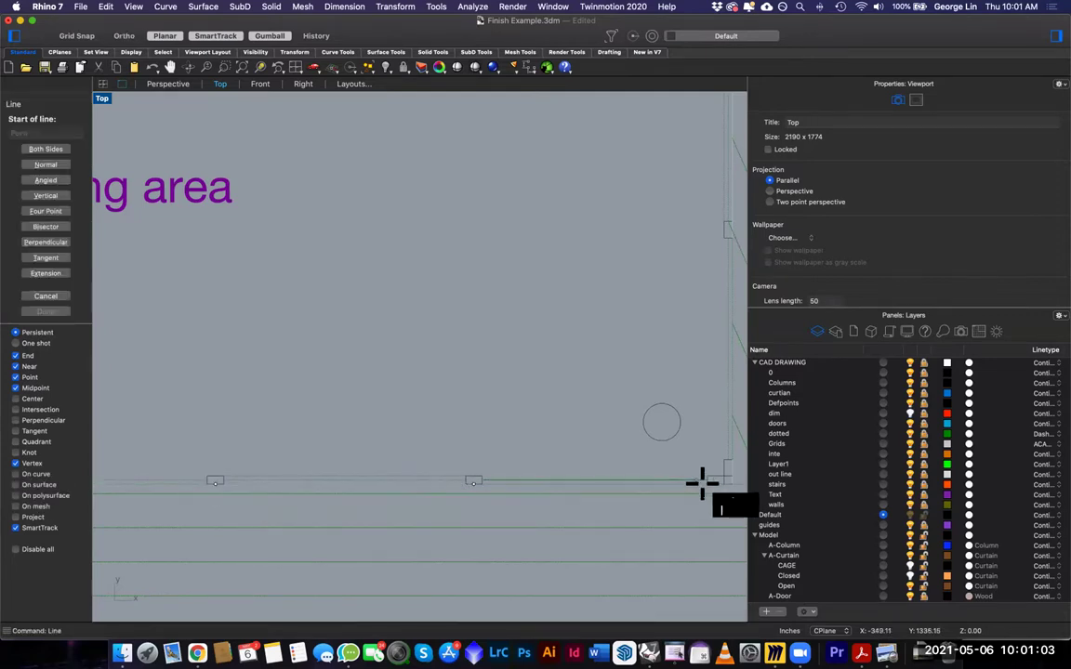
click(706, 485)
scroll(495, 478, left, 10)
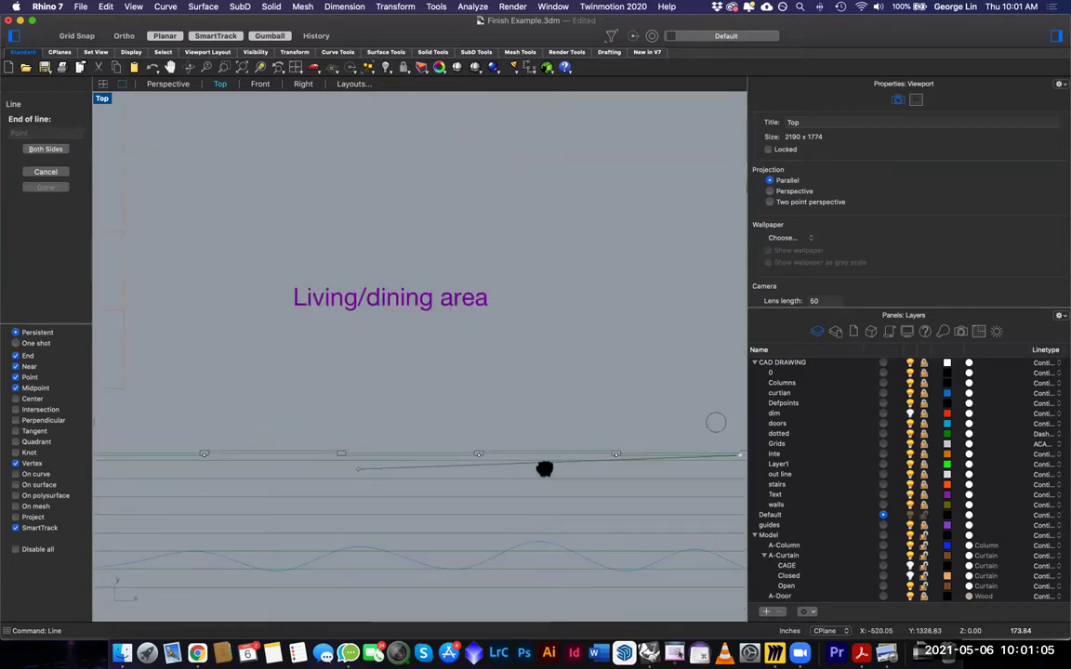
click(191, 460)
scroll(298, 462, right, 3)
scroll(299, 462, up, 3)
scroll(197, 461, left, 3)
scroll(207, 468, left, 3)
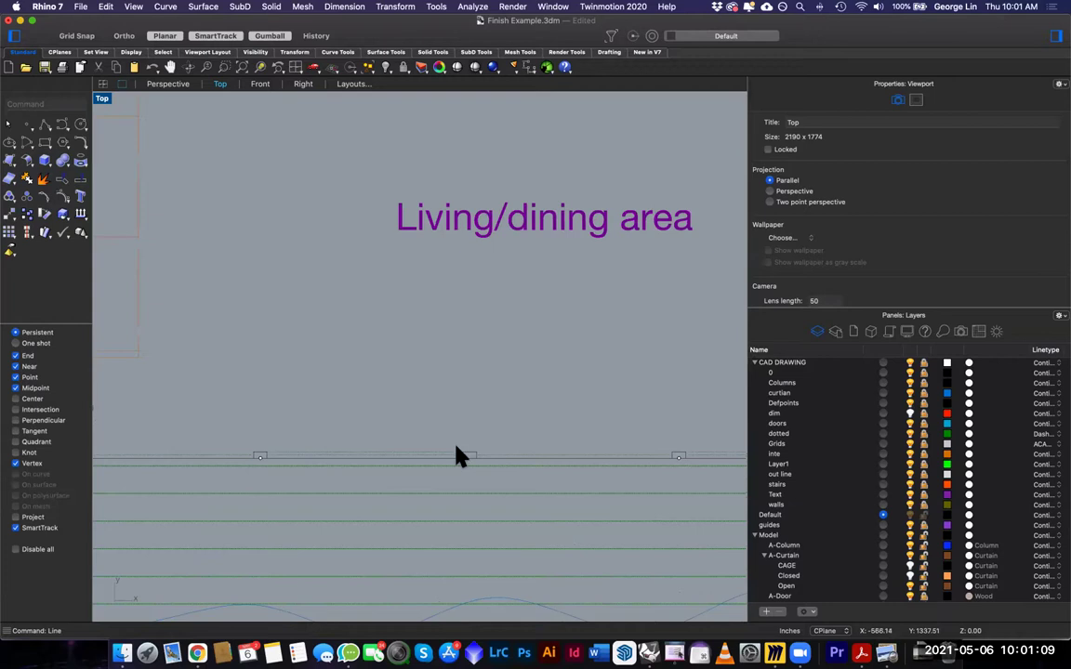
scroll(482, 466, right, 15)
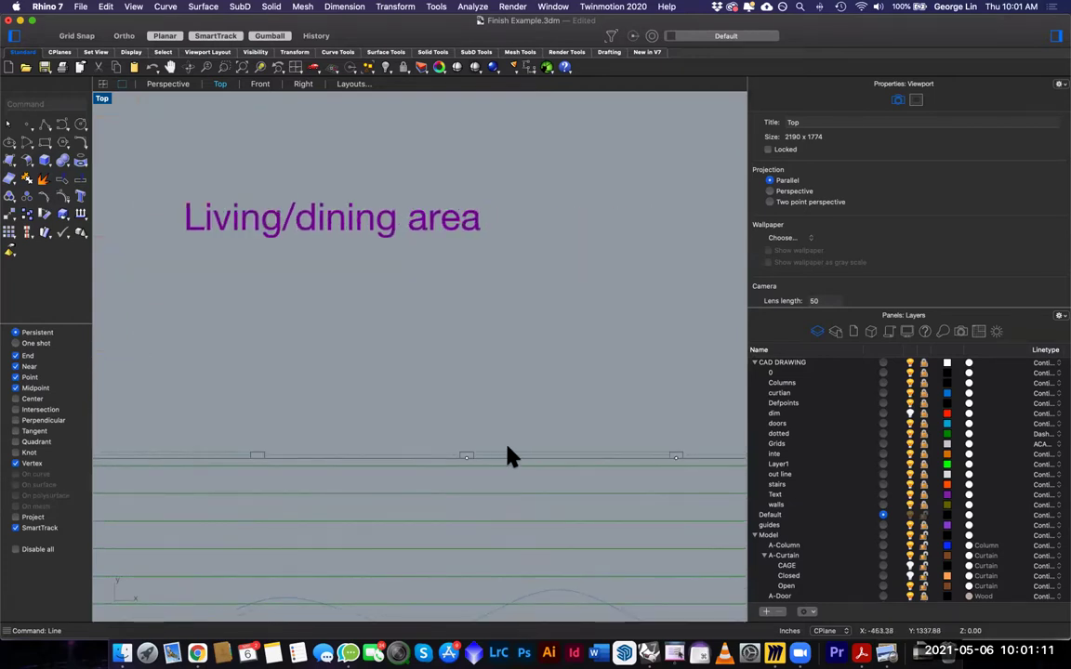
scroll(502, 459, right, 5)
key(super+z)
Examine the 2nd Floor Plan's glazing lines, corner post, deck edges and stair area
scroll(615, 478, left, 15)
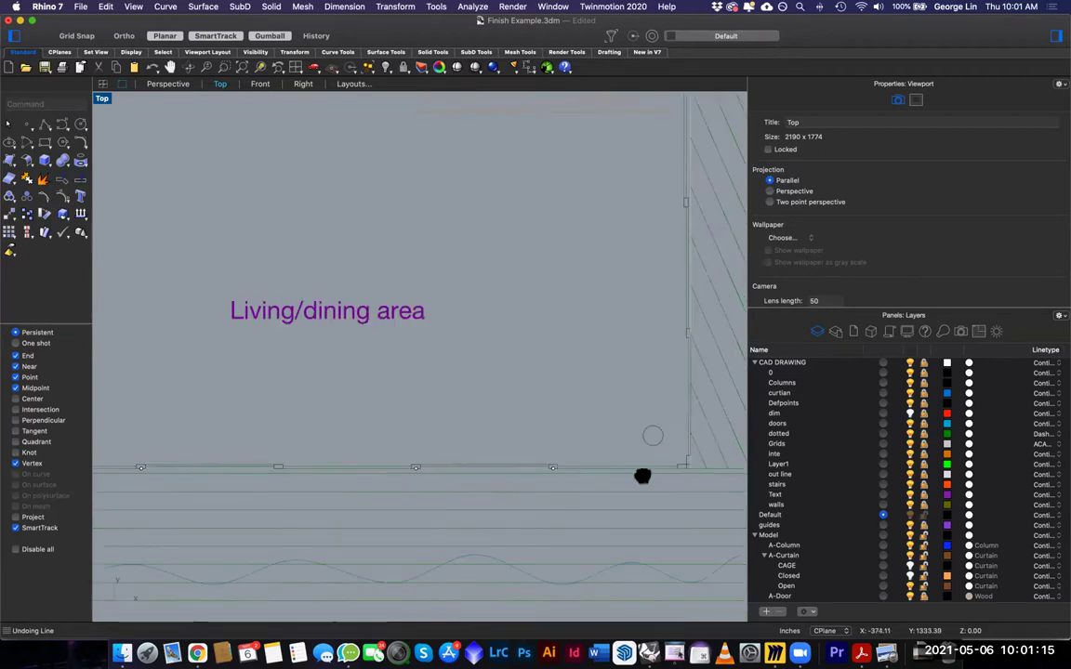
right_drag(400, 472, 395, 472)
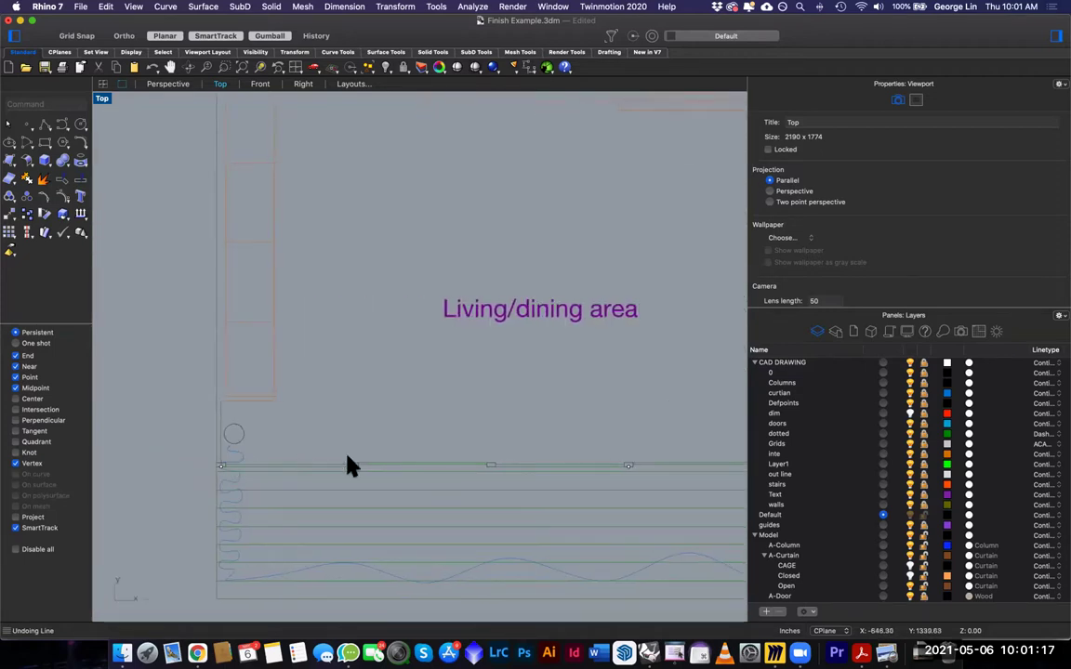
scroll(351, 465, down, 5)
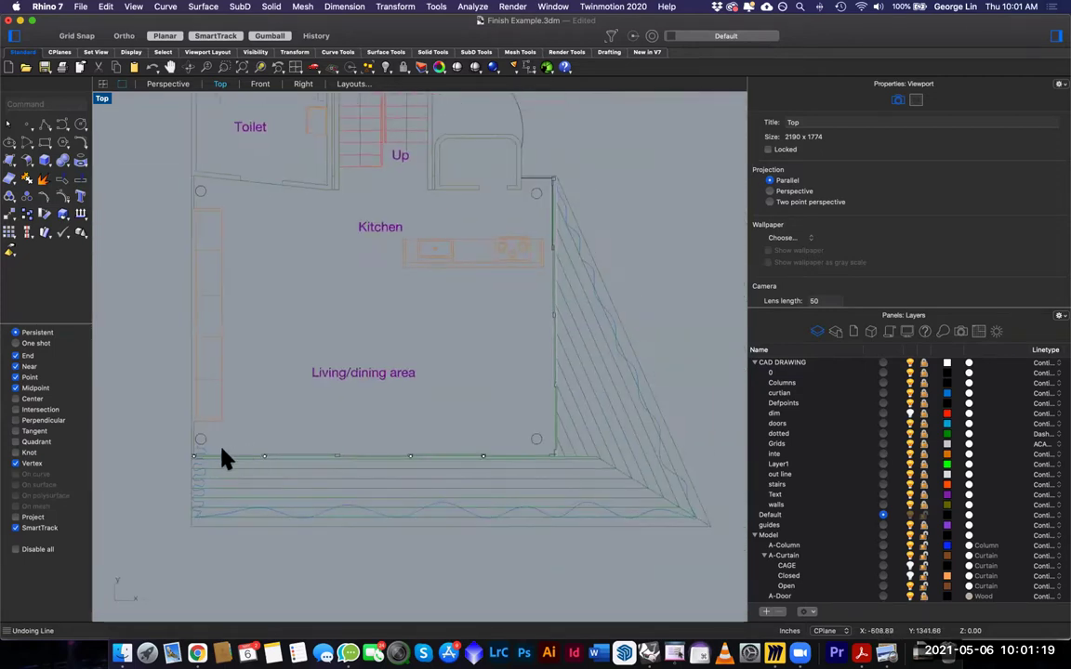
click(596, 475)
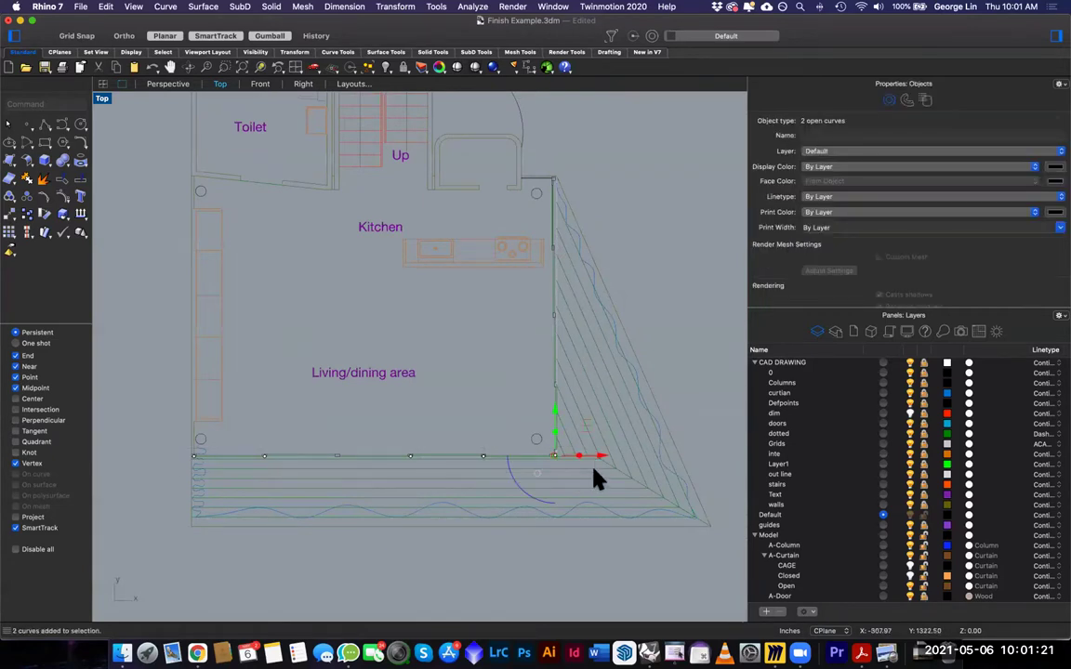
click(160, 463)
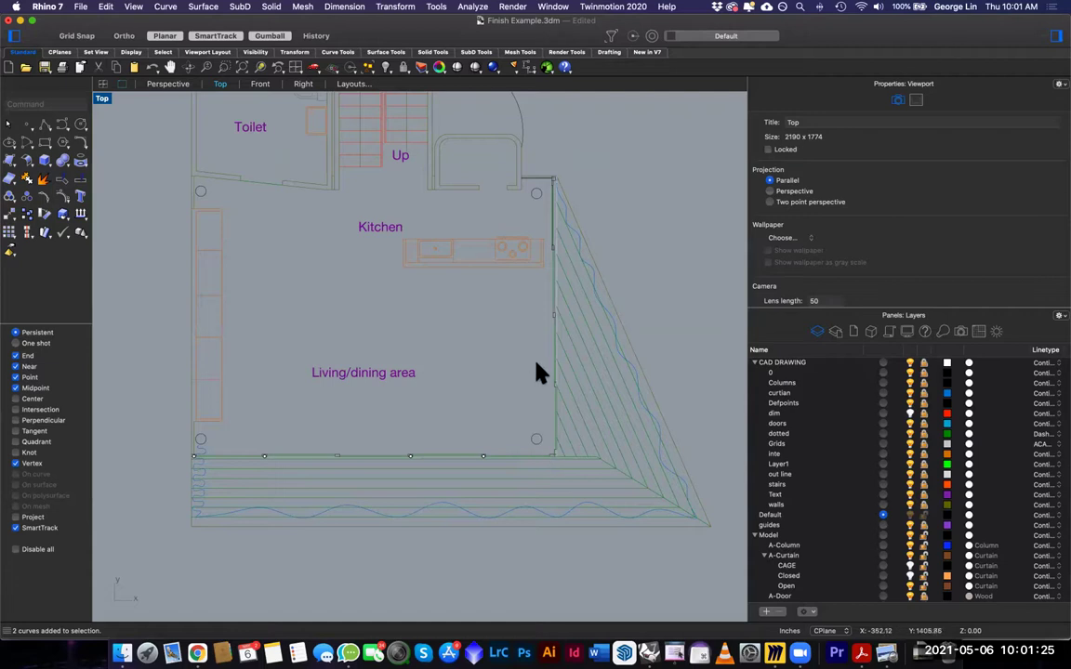
scroll(538, 372, up, 3)
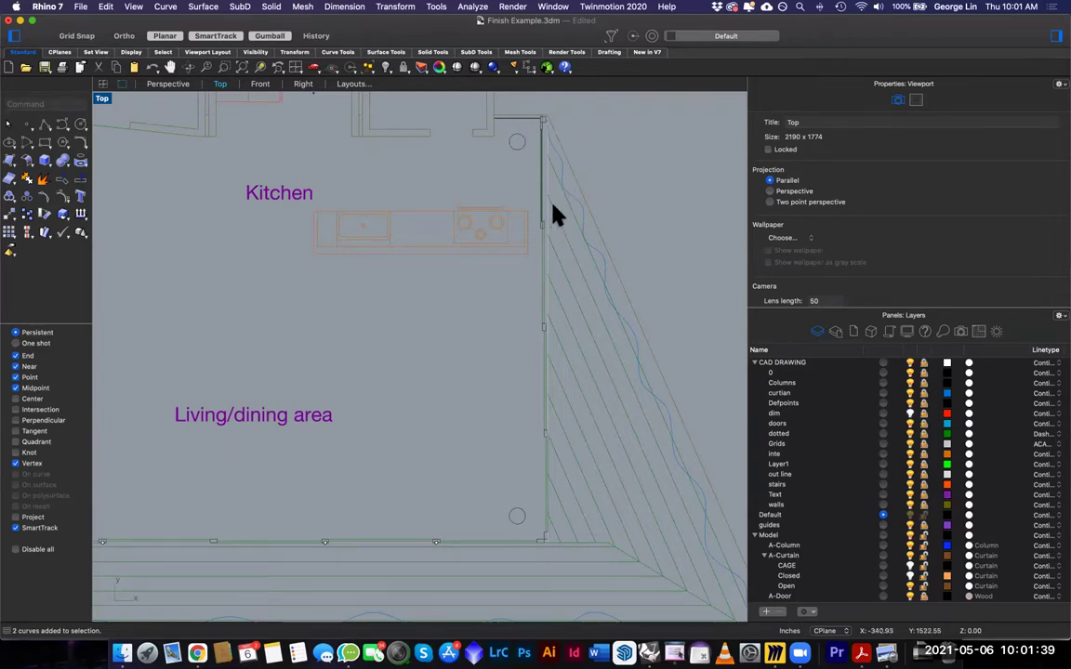
scroll(555, 213, down, 5)
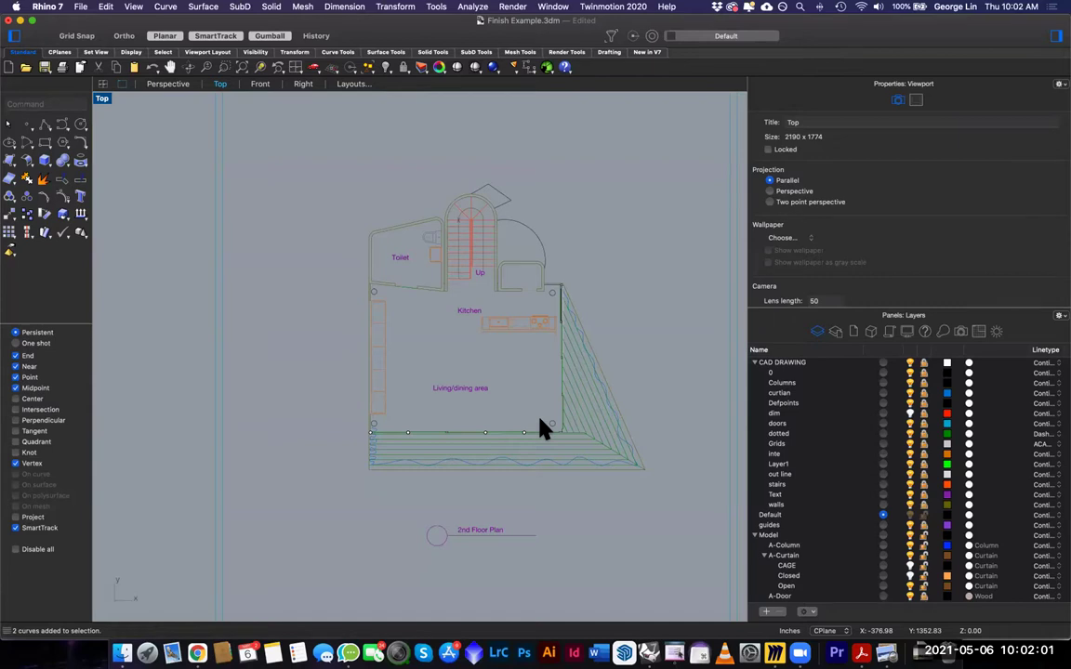
scroll(499, 302, up, 5)
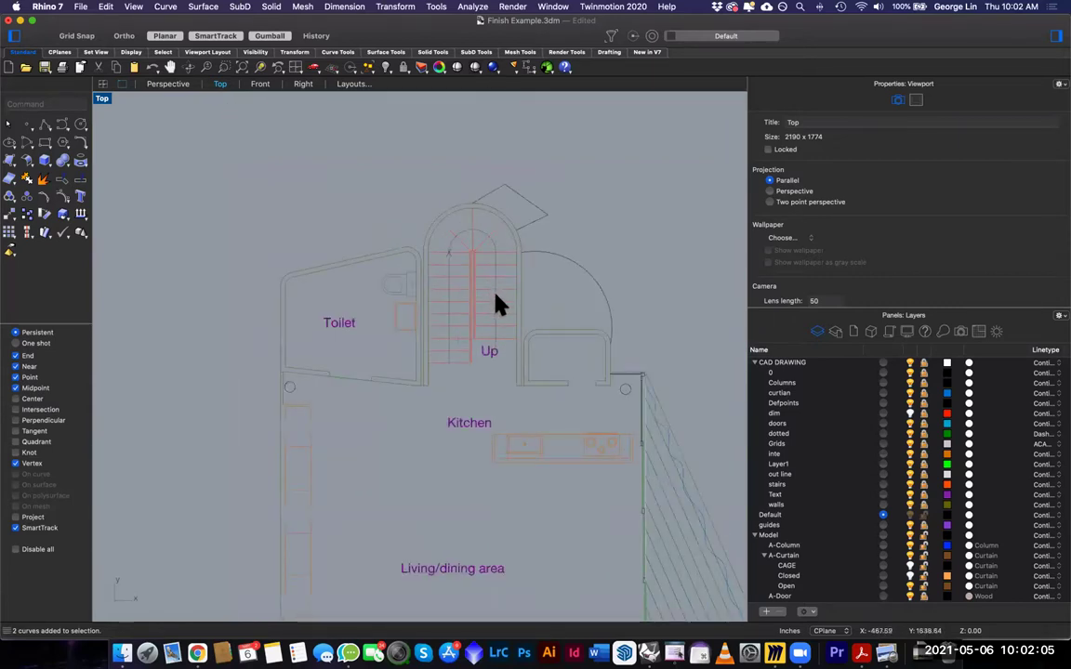
scroll(543, 320, down, 5)
scroll(511, 288, down, 2)
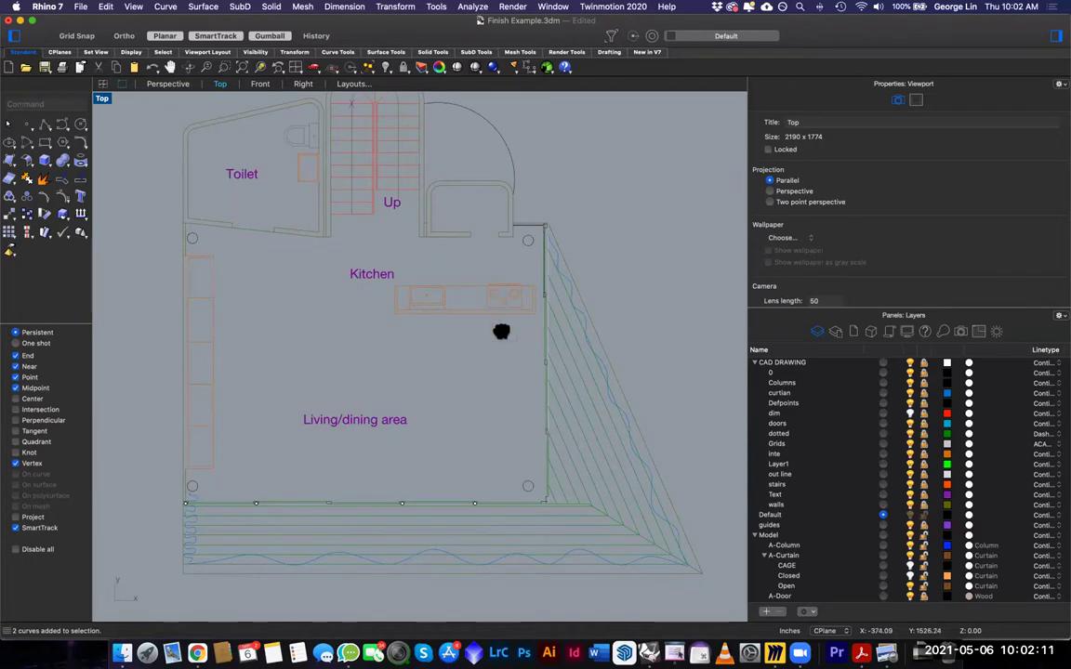
scroll(502, 327, up, 5)
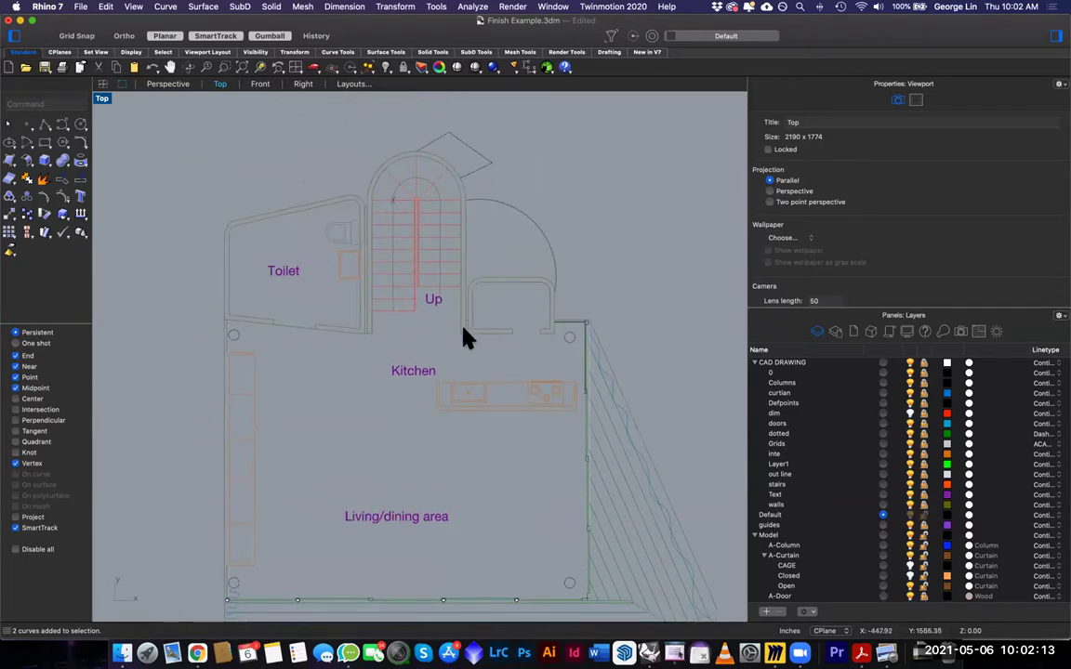
On the bedroom floor plan, draw a thin rectangular panel from the rounded closet wall to the glazing line, just above the round column
scroll(465, 344, down, 6)
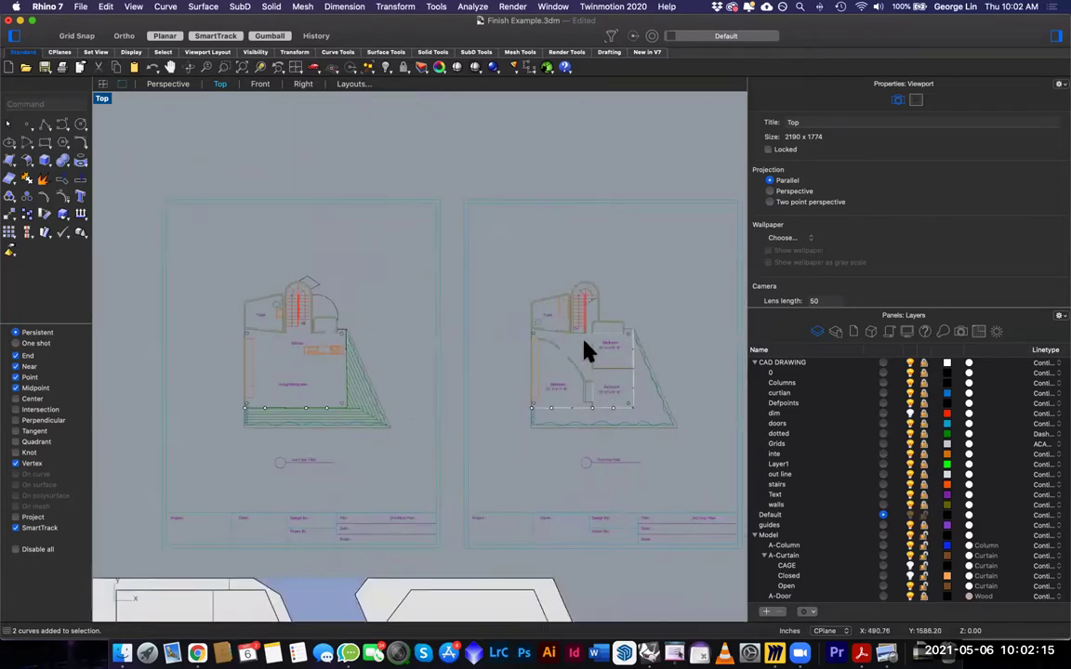
scroll(586, 349, up, 10)
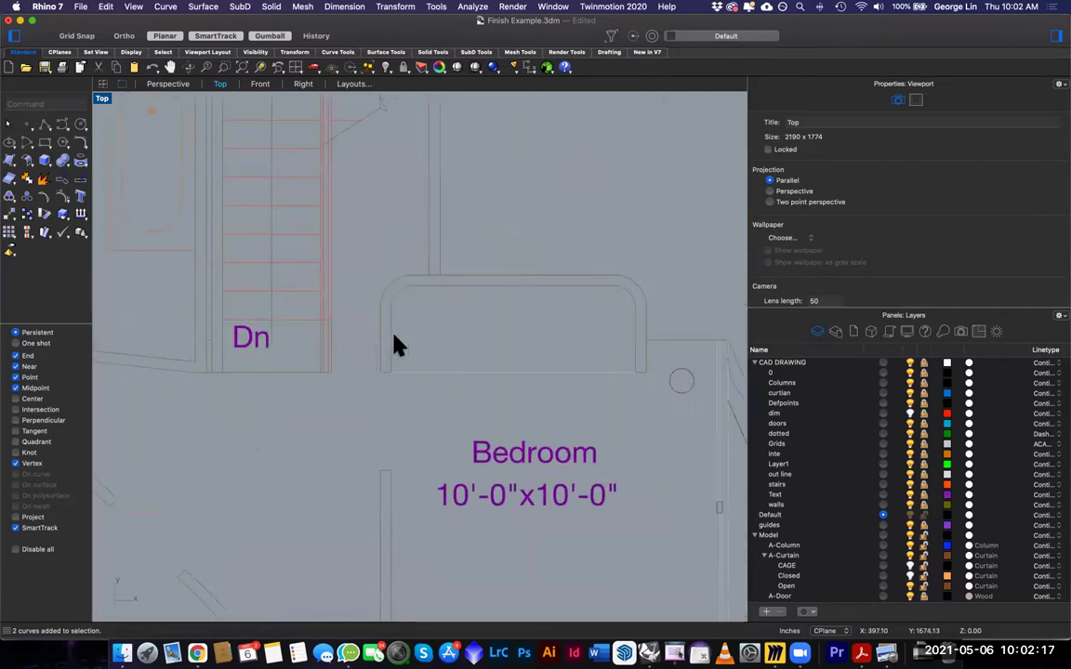
scroll(400, 335, down, 2)
scroll(595, 346, up, 4)
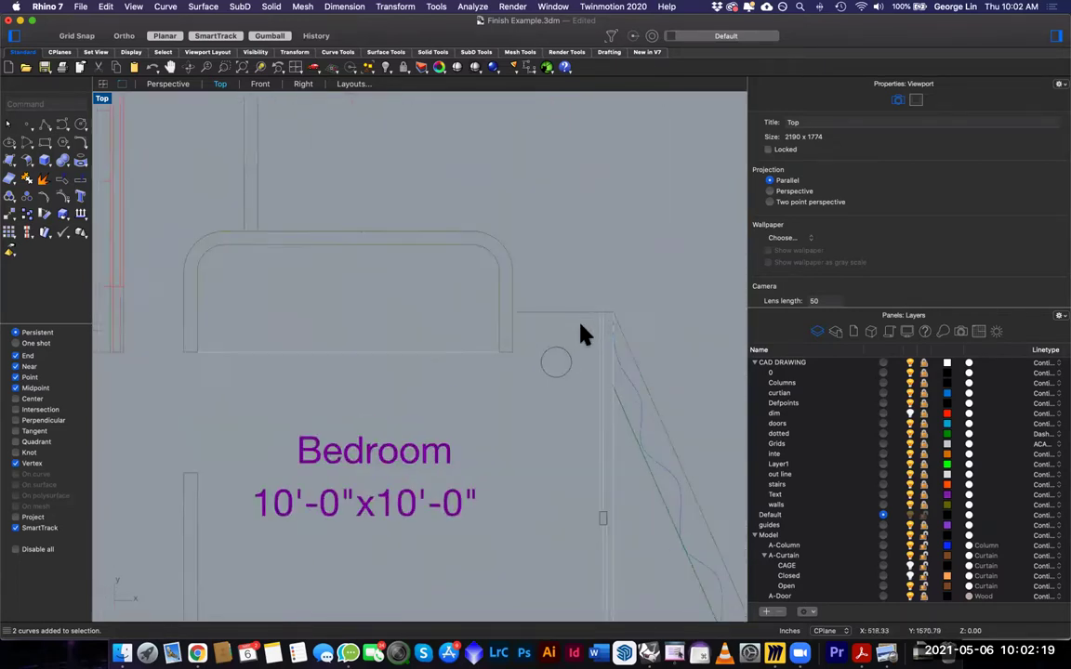
right_click(565, 331)
scroll(534, 333, up, 4)
click(493, 341)
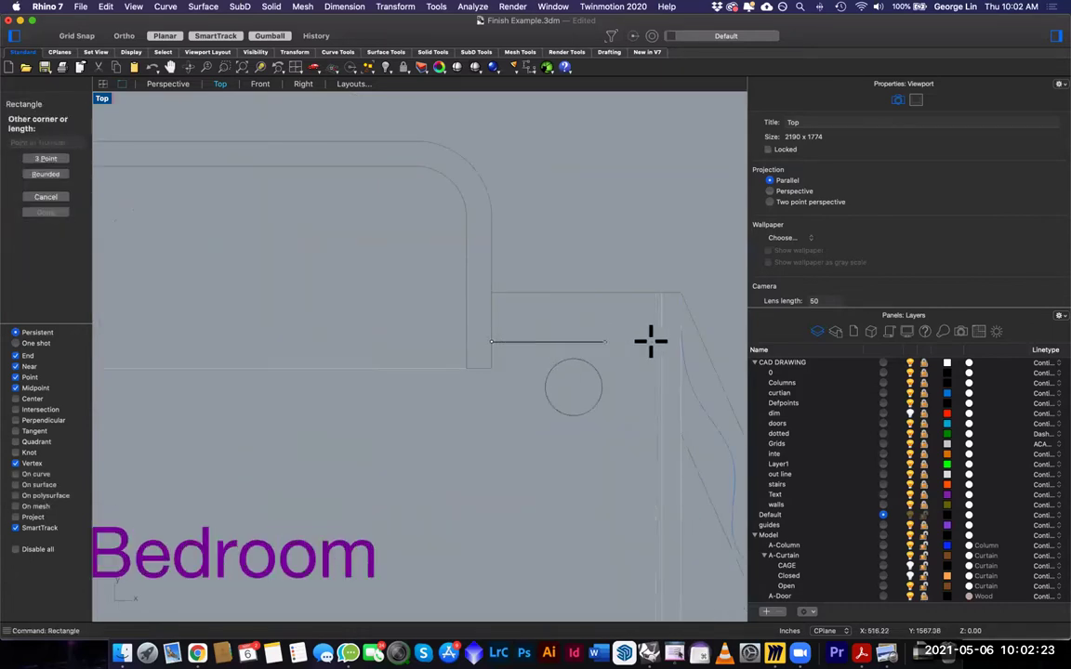
click(655, 340)
Draw a thin rectangular panel closing the gap between the stair wall beside "Dn" and the rounded closet wall
scroll(651, 343, down, 4)
right_drag(354, 342, 620, 365)
scroll(449, 371, up, 4)
right_click(449, 371)
click(439, 381)
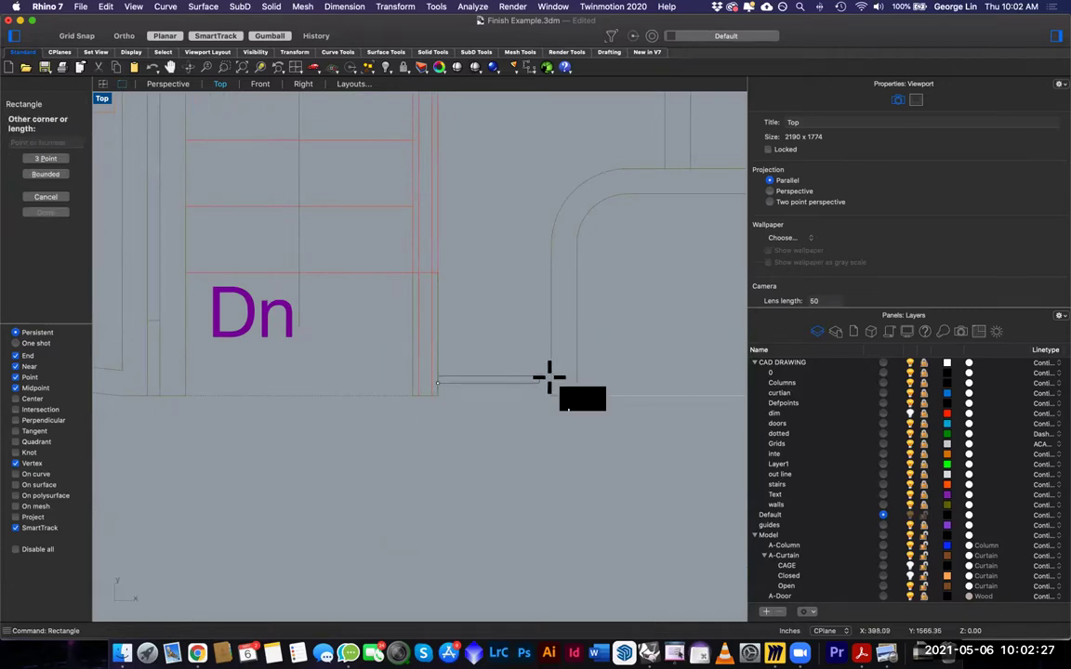
click(553, 380)
scroll(553, 379, down, 8)
right_drag(520, 374, 514, 392)
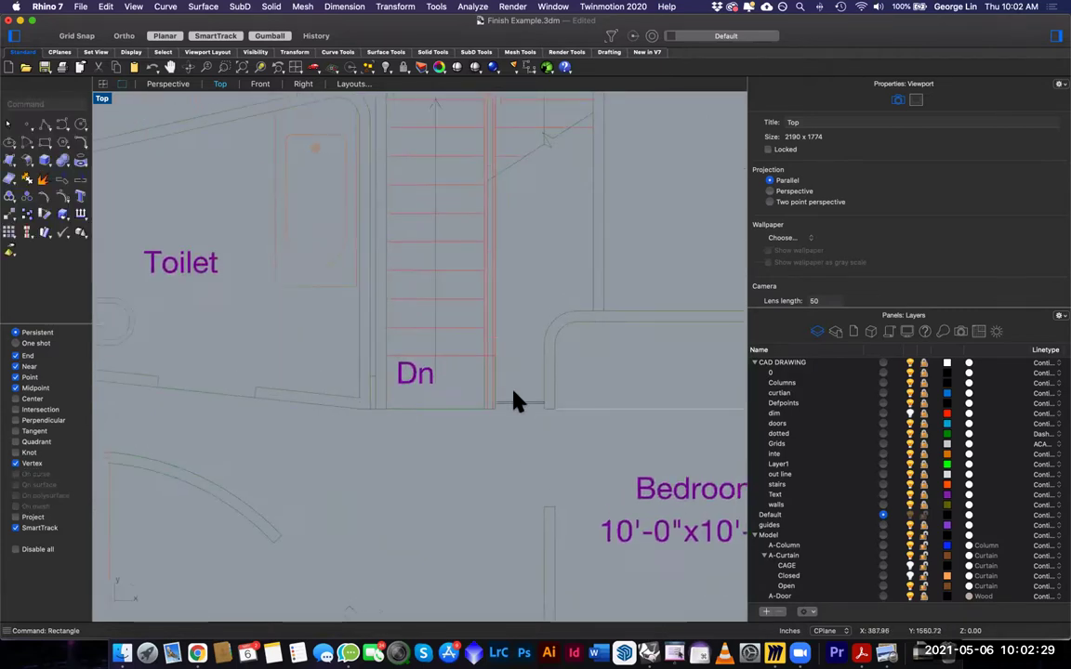
scroll(514, 438, up, 2)
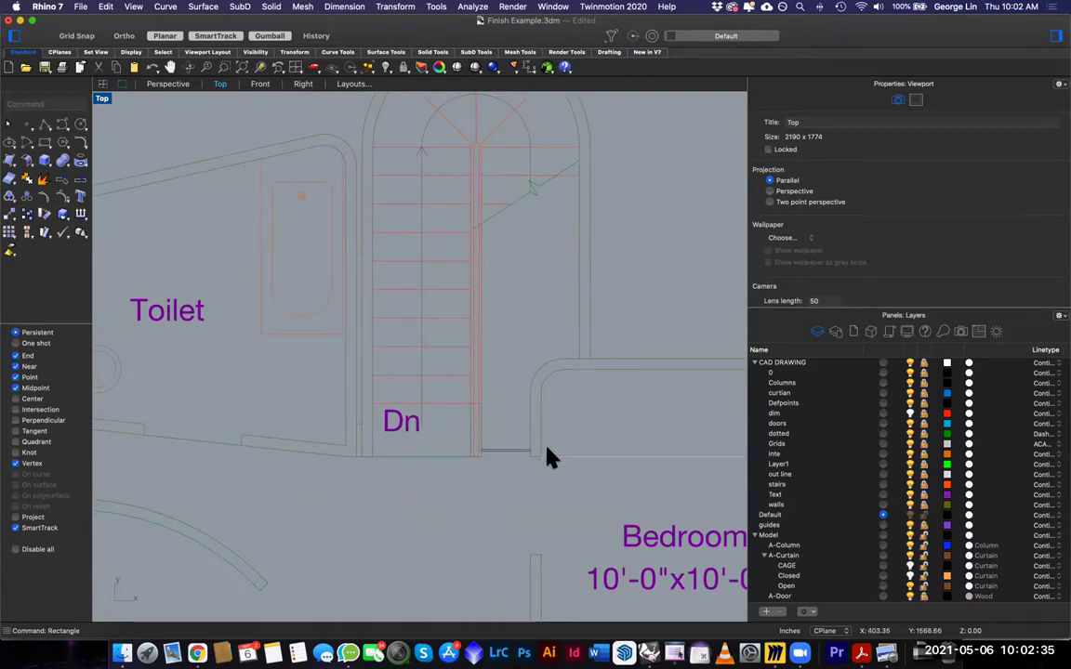
Switch to Chrome and examine the Curtain Wall House photos throughout the openhouse article
key(super+Tab)
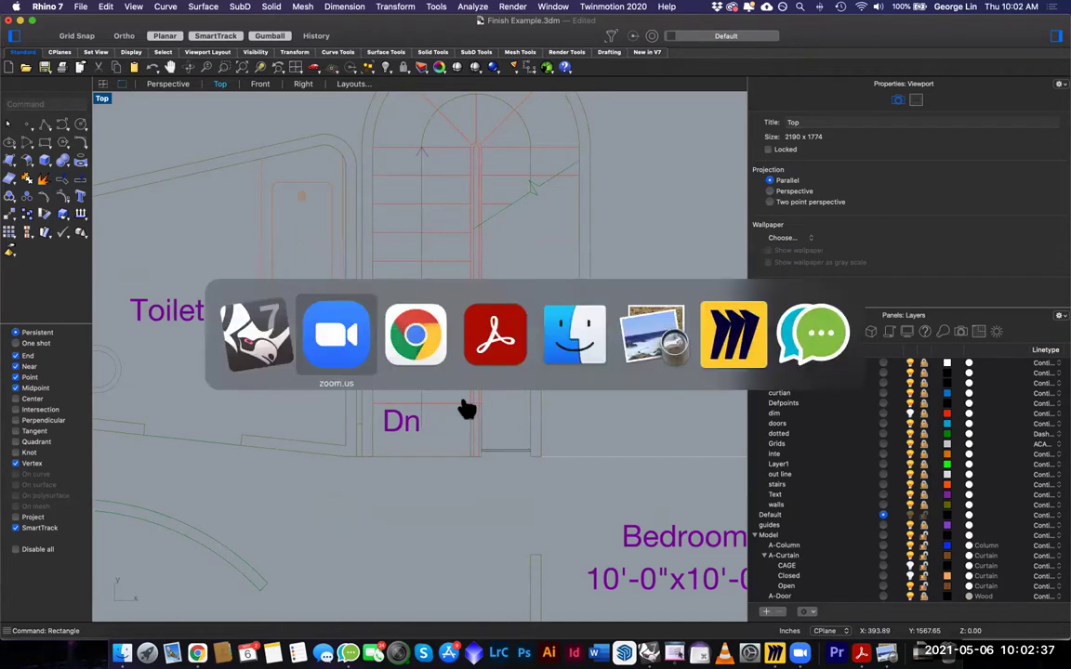
click(430, 339)
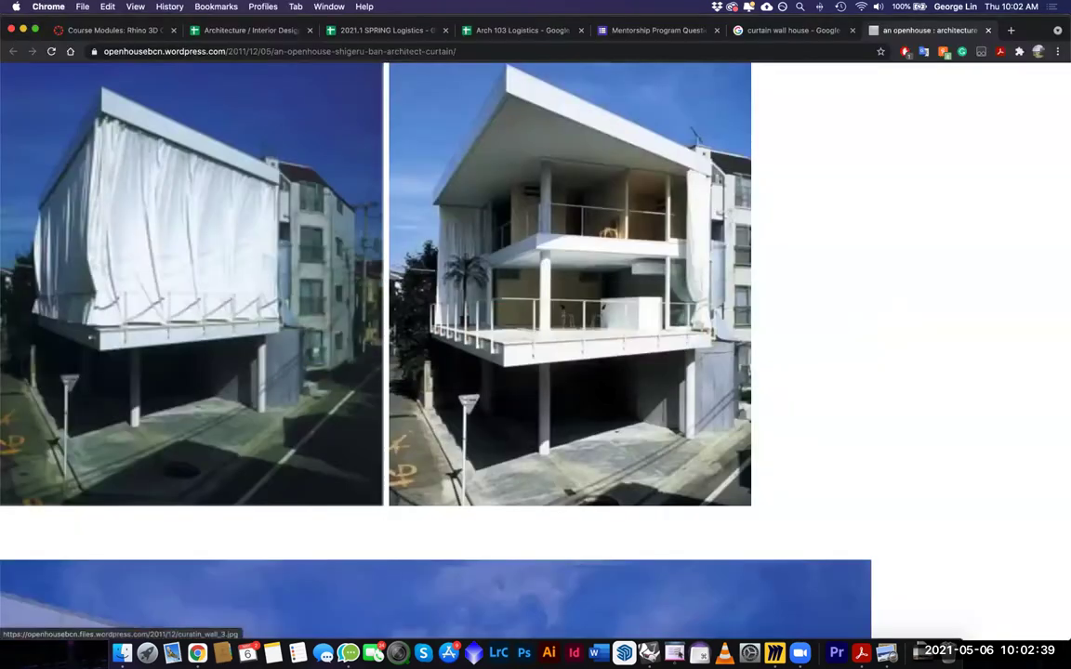
scroll(605, 390, down, 10)
scroll(605, 392, down, 5)
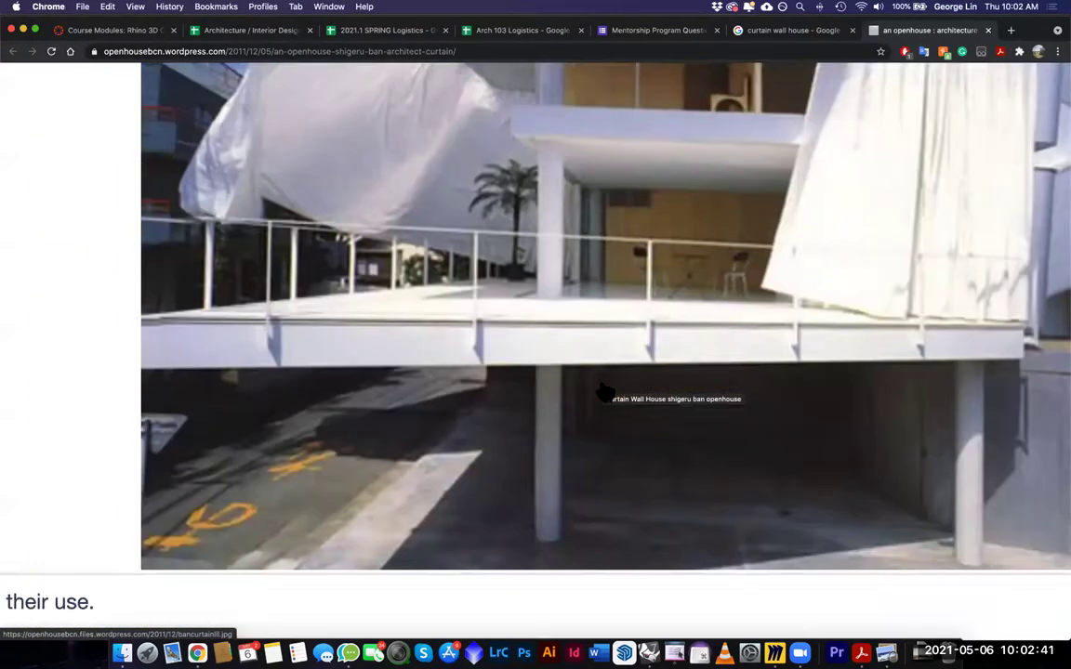
scroll(605, 392, up, 15)
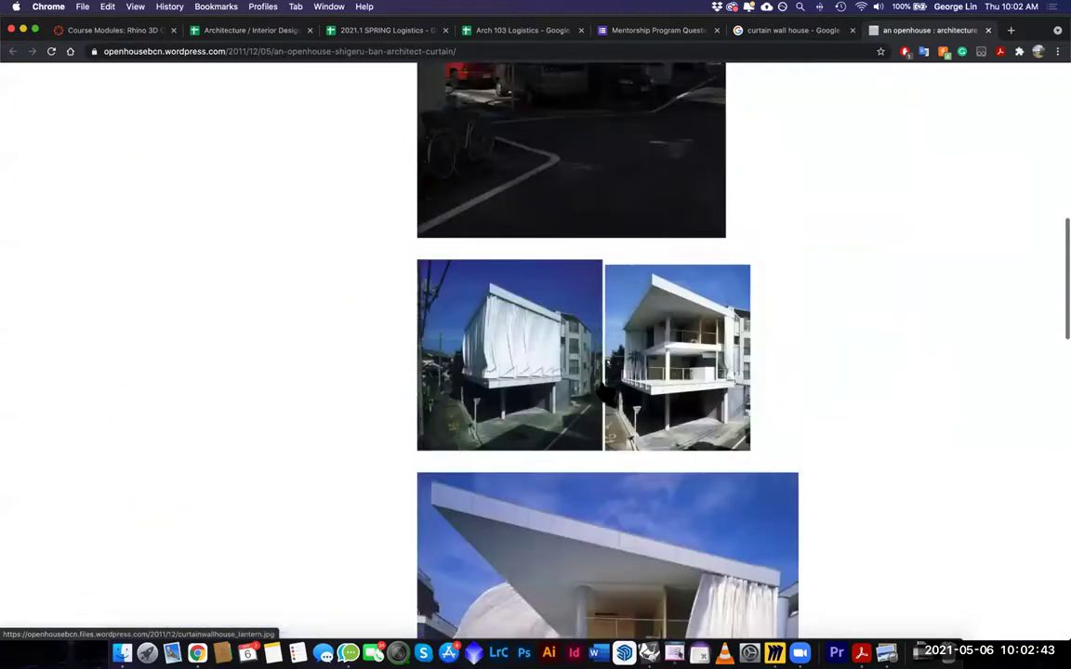
scroll(604, 392, down, 12)
scroll(604, 392, up, 4)
scroll(605, 393, down, 4)
scroll(604, 392, down, 10)
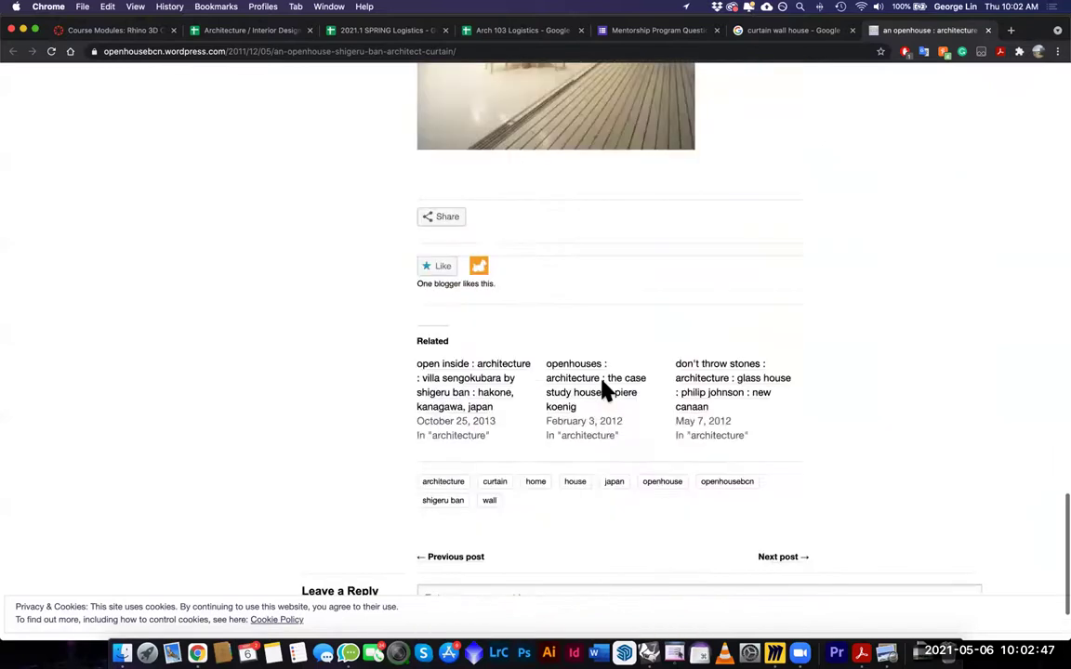
scroll(604, 395, up, 5)
scroll(604, 395, up, 12)
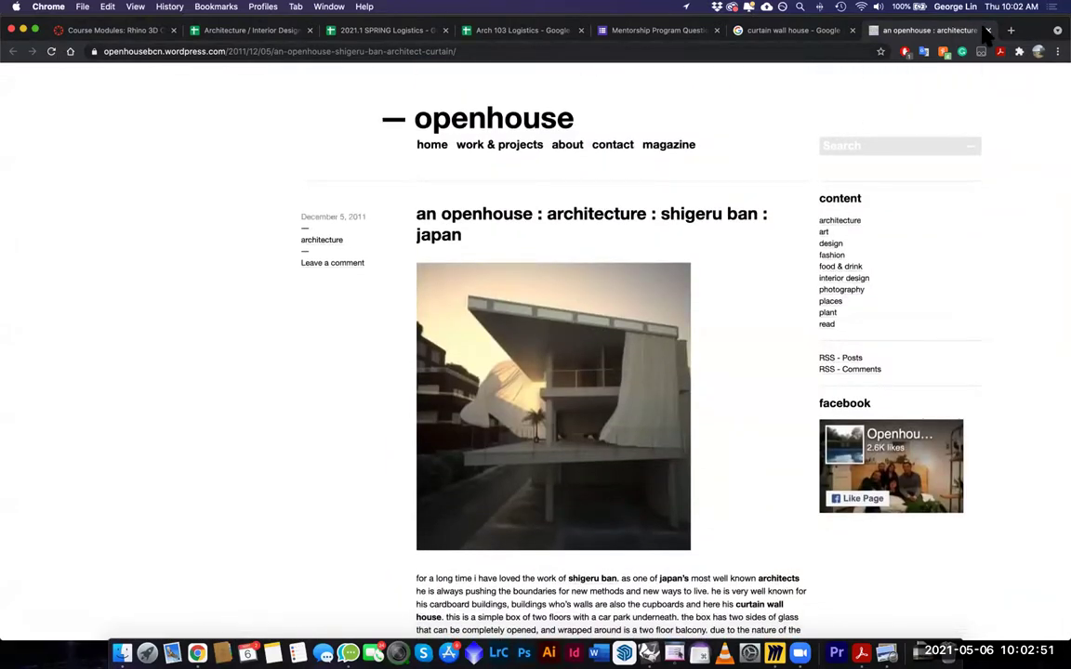
Close the openhouse article and browse the Google image results for the house, previewing the tokyo.parallellt.se photo of its rounded exterior walls
key(super+w)
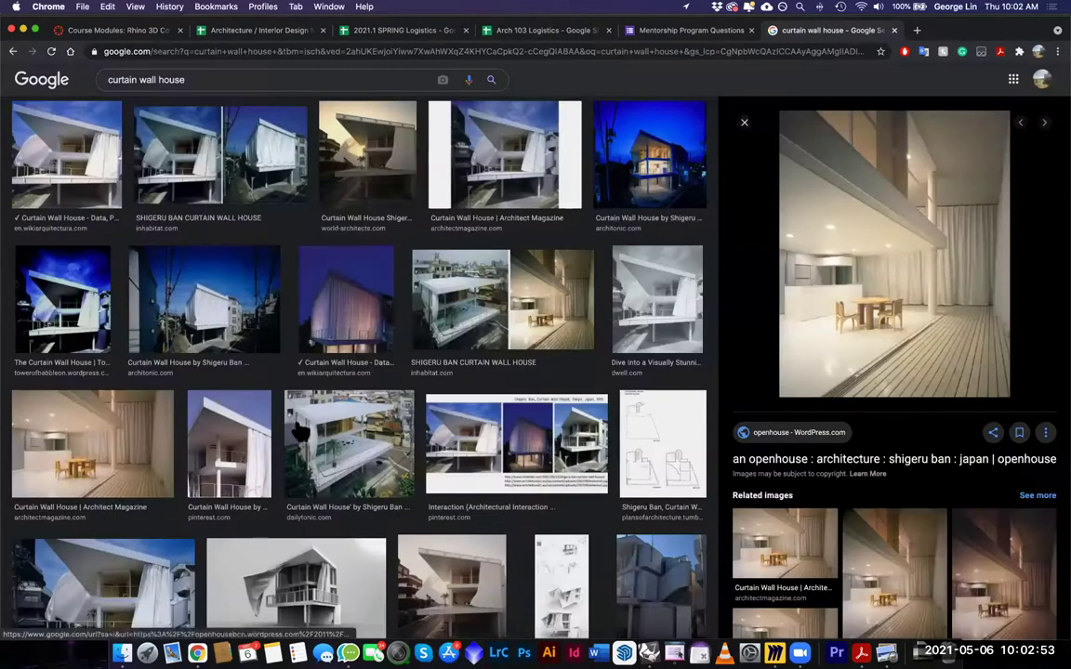
scroll(297, 432, down, 2)
scroll(298, 432, down, 10)
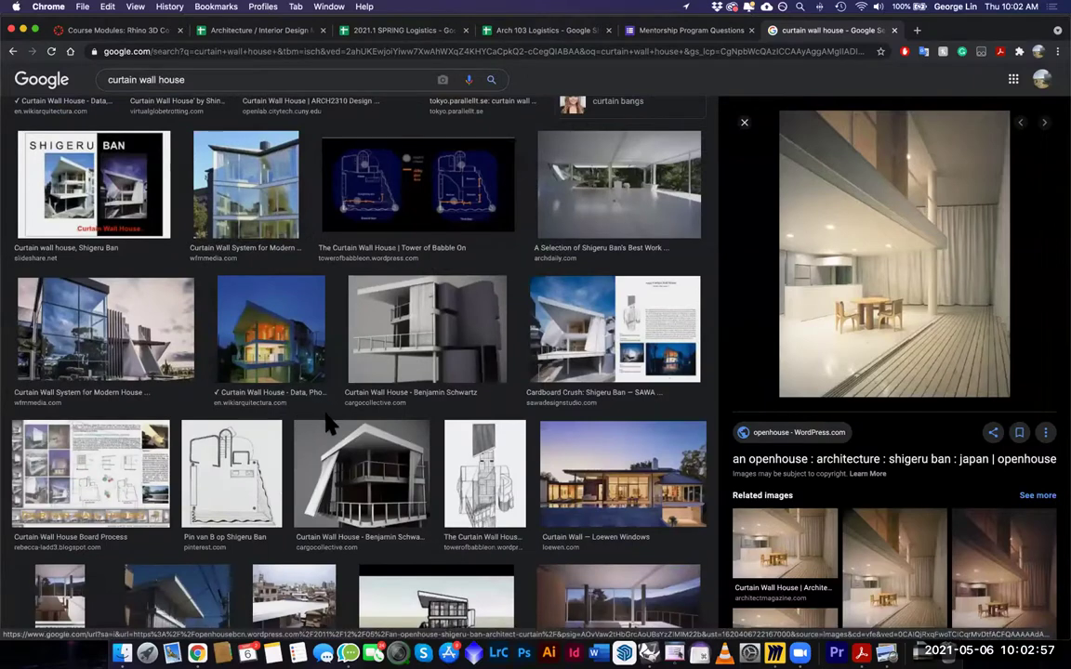
scroll(363, 436, down, 5)
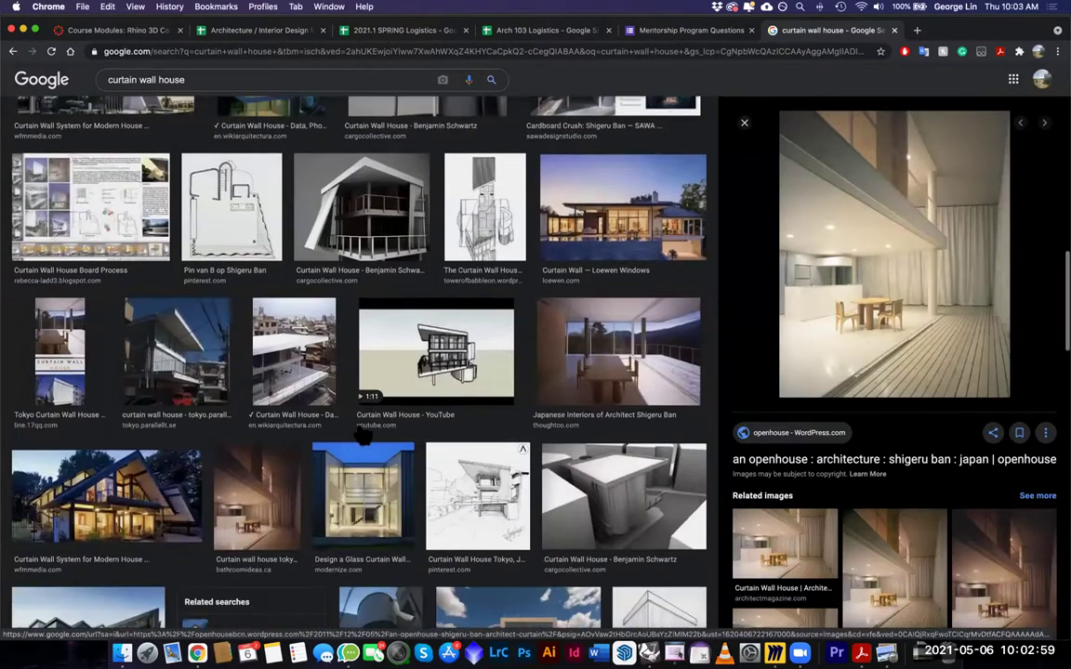
scroll(396, 390, down, 5)
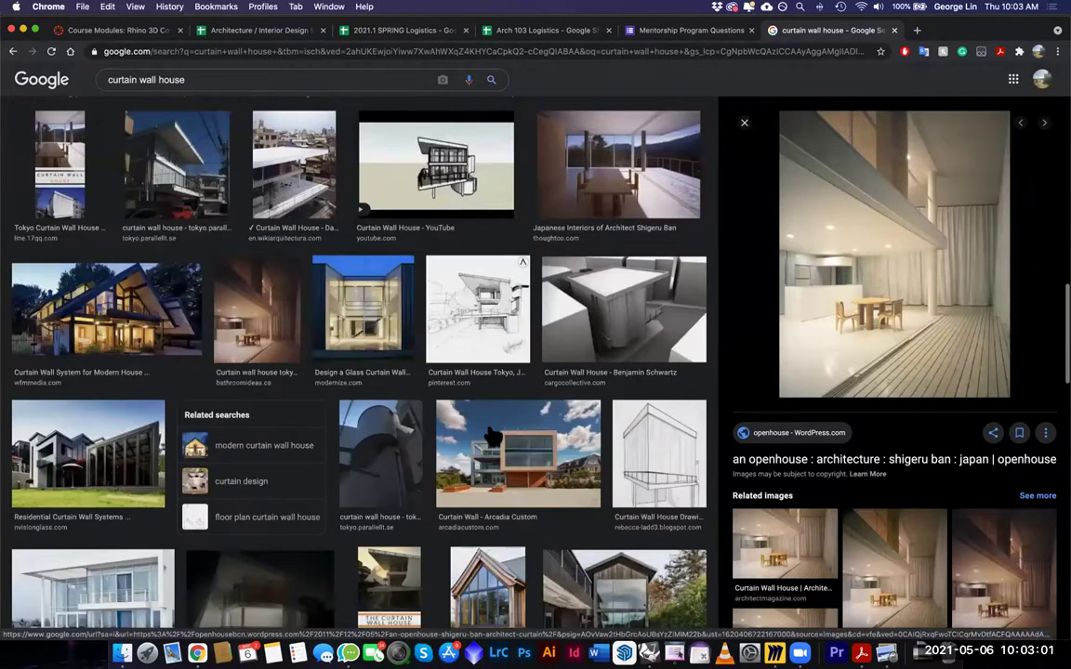
click(402, 406)
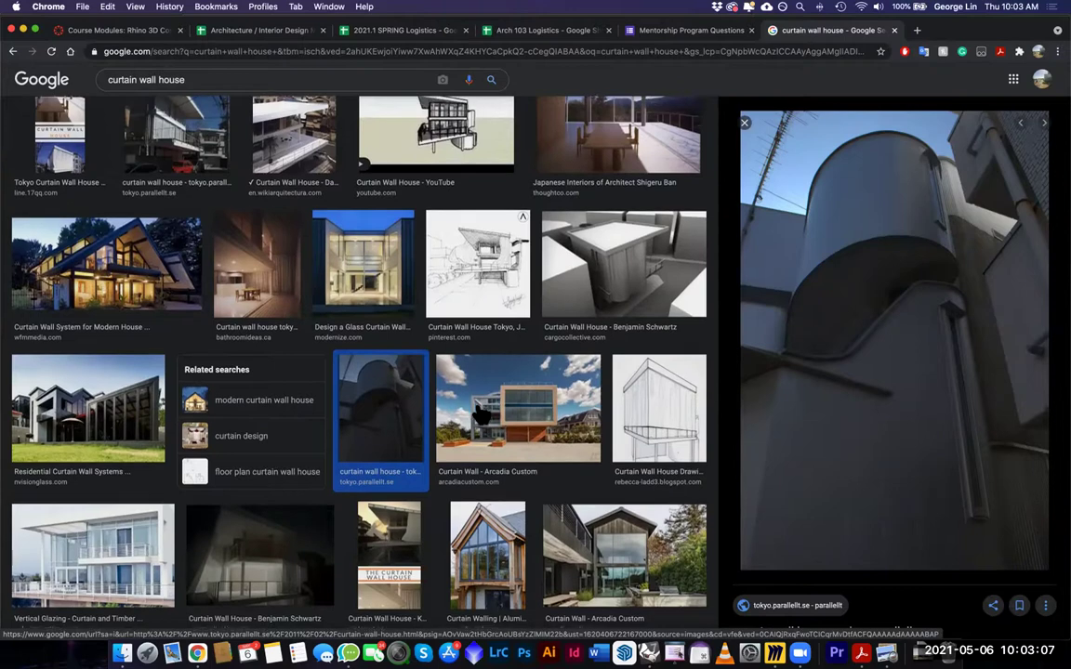
scroll(482, 413, down, 15)
scroll(482, 414, down, 10)
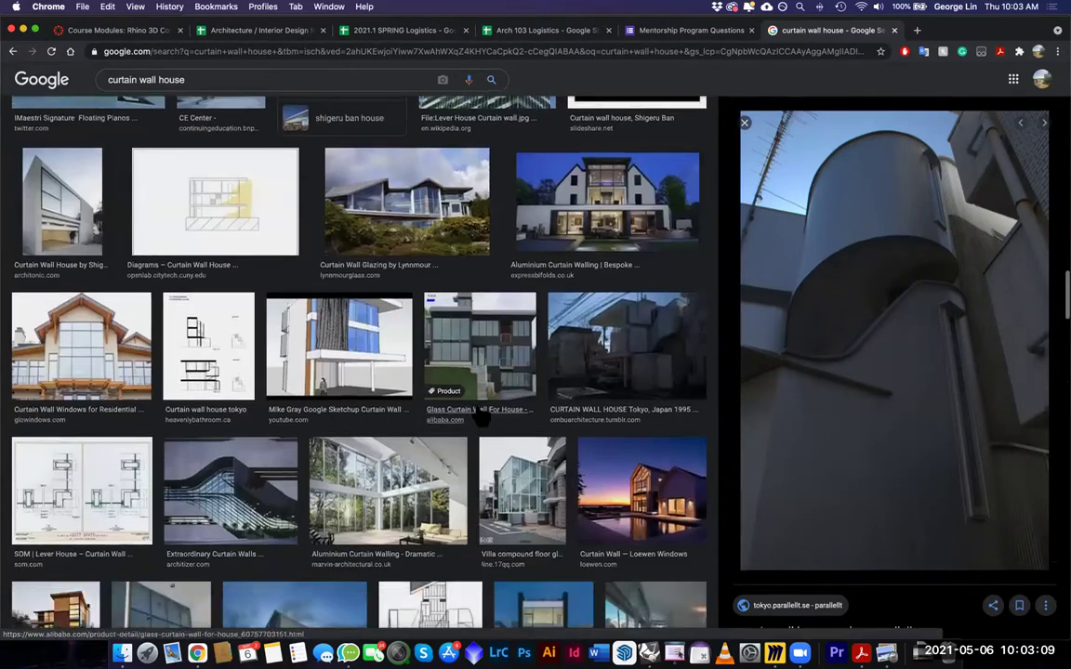
scroll(490, 431, up, 20)
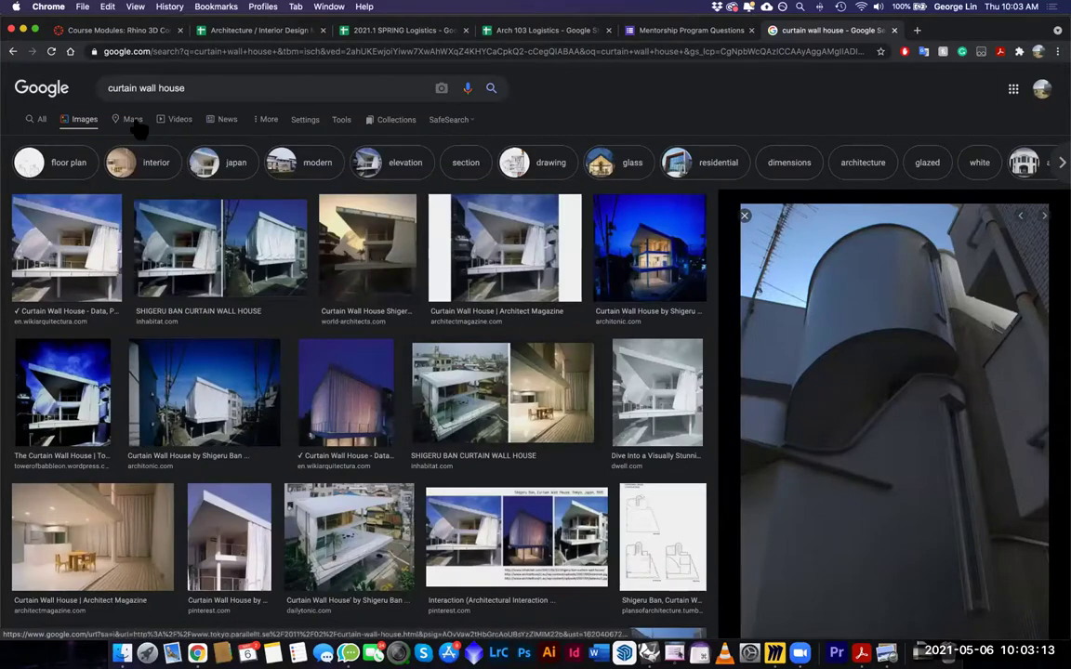
Open the Curtain Wall House location in Google Maps, enter Street View nearby and look around the intersection for the building
click(157, 131)
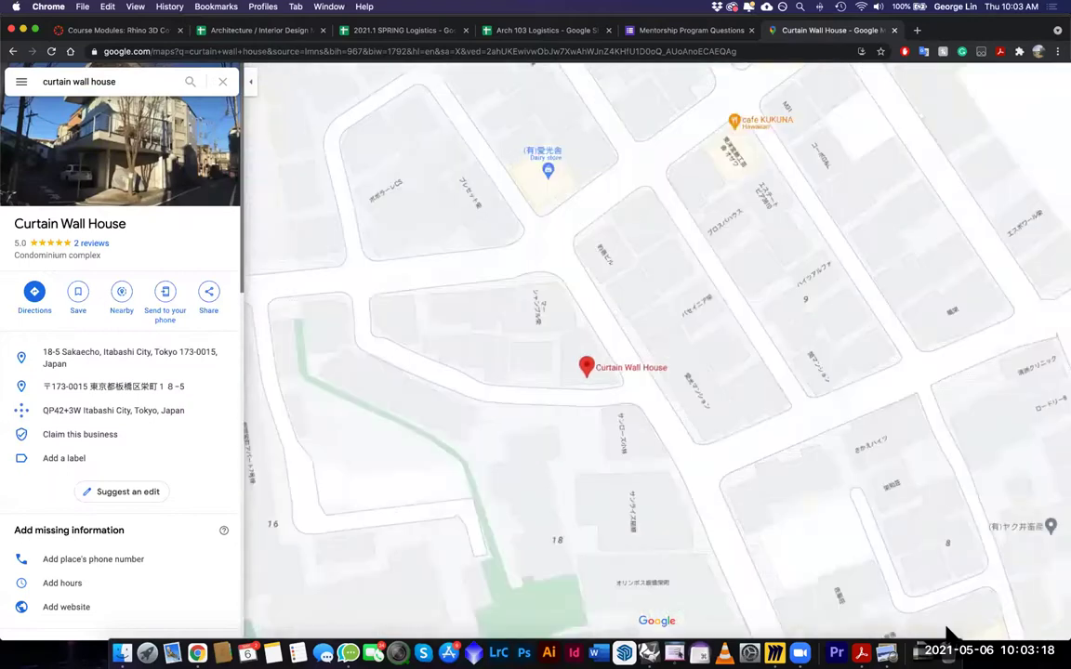
drag(1052, 616, 569, 224)
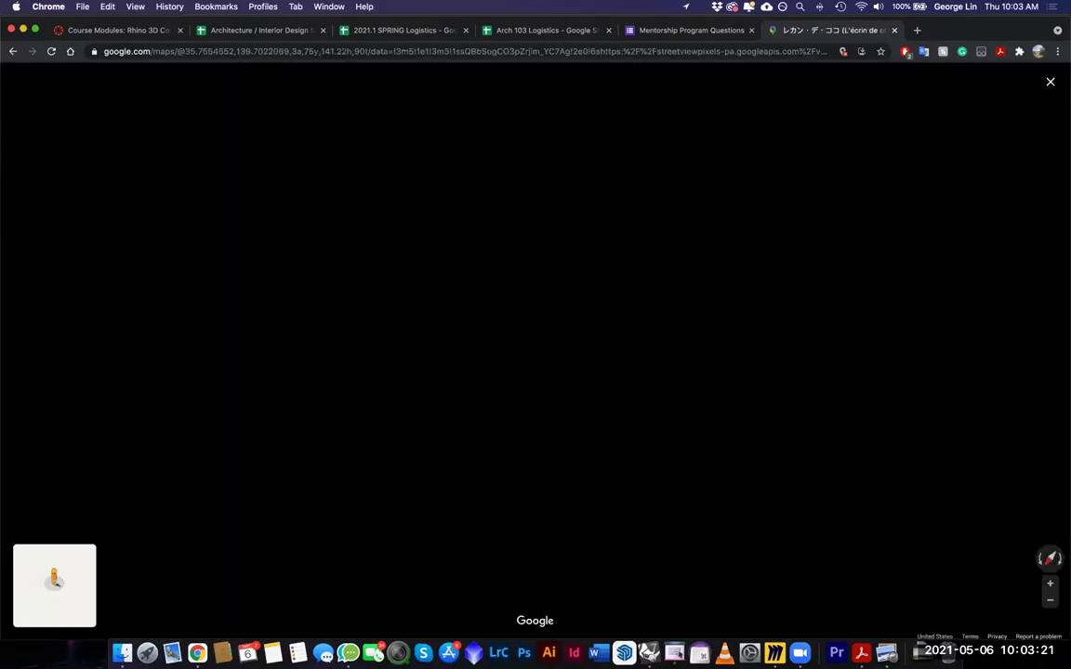
drag(409, 260, 808, 278)
drag(465, 279, 723, 279)
drag(400, 275, 639, 252)
drag(817, 258, 445, 222)
drag(625, 346, 562, 333)
drag(808, 328, 500, 340)
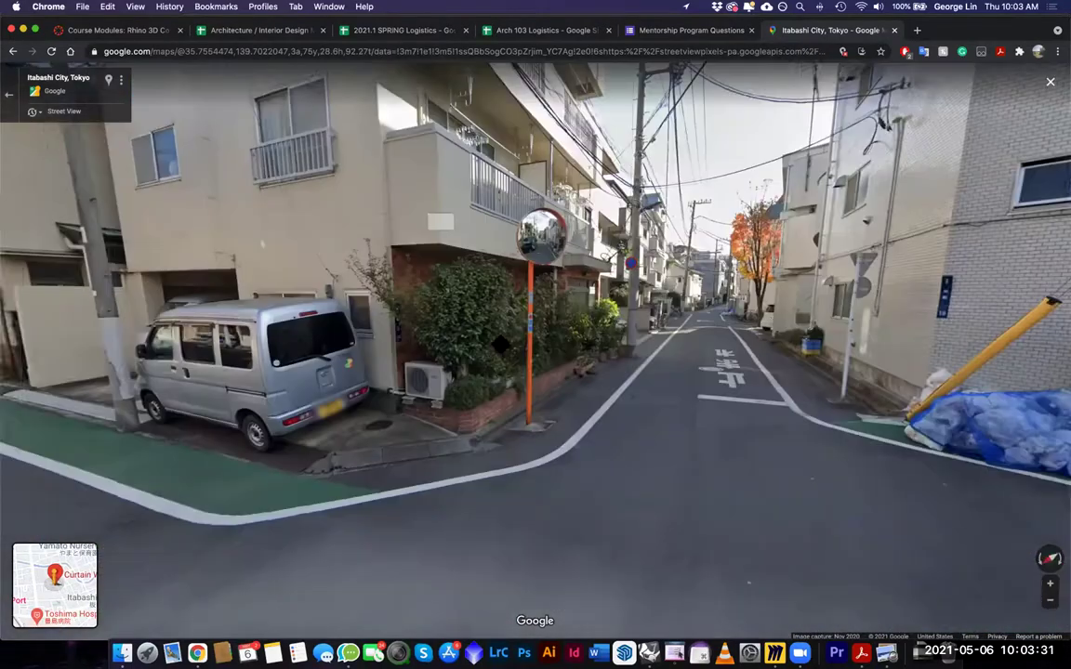
drag(698, 191, 645, 335)
drag(158, 330, 477, 320)
key(Left)
key(Left)
key(Left)
key(Left)
key(Left)
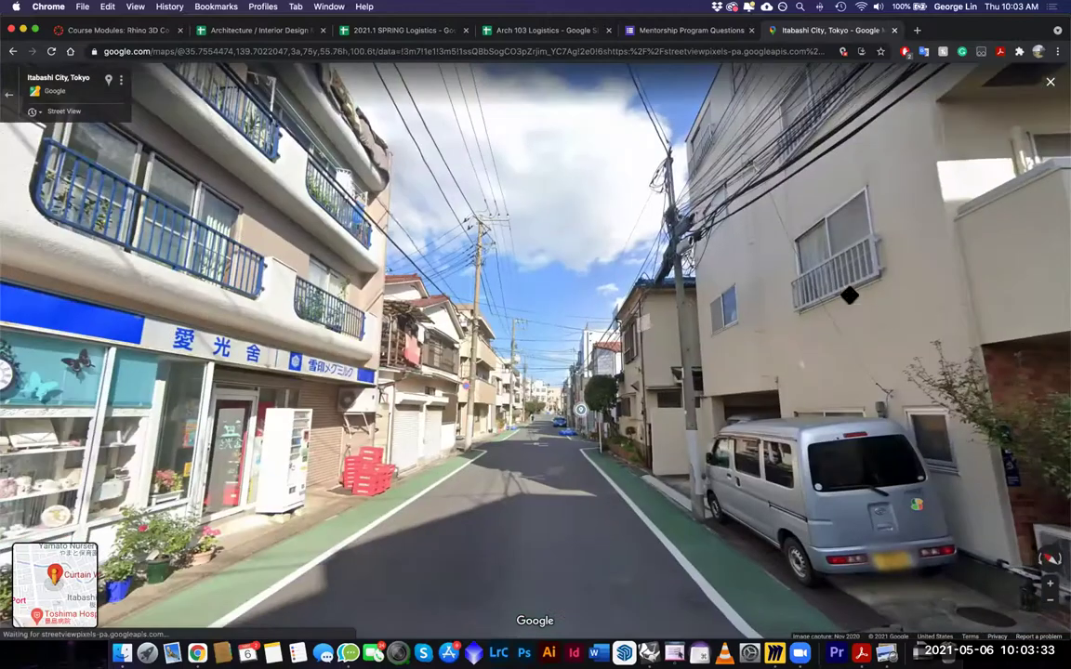
key(Left)
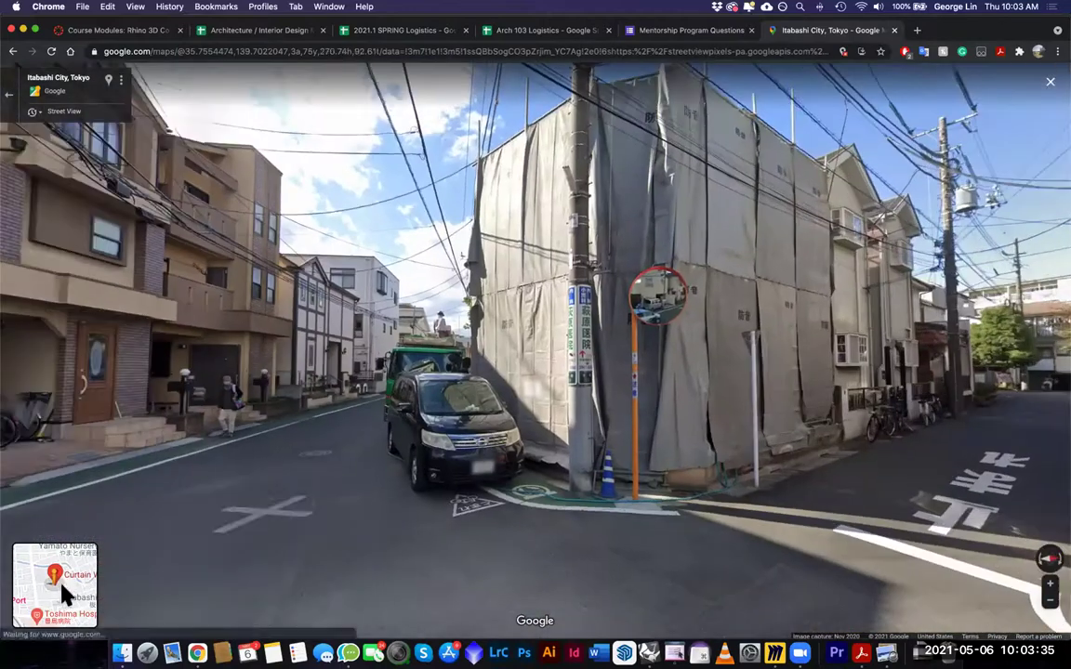
Move the Street View position to the road beside the Curtain Wall House and look along its parking and rounded-wall sides
mouse_move(51, 519)
scroll(77, 571, up, 3)
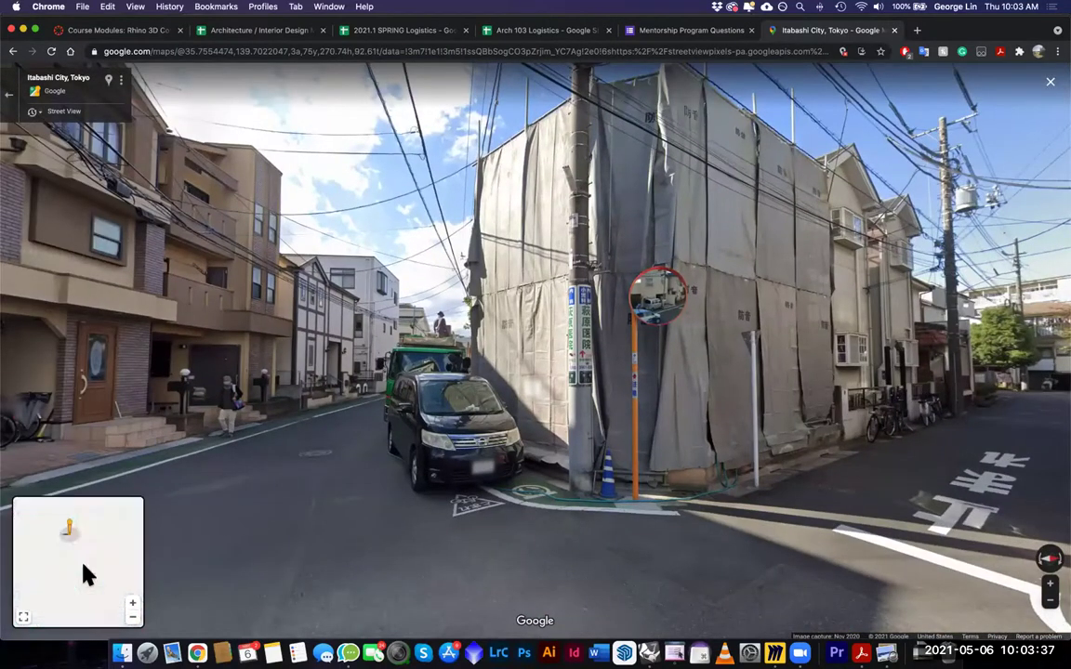
click(107, 584)
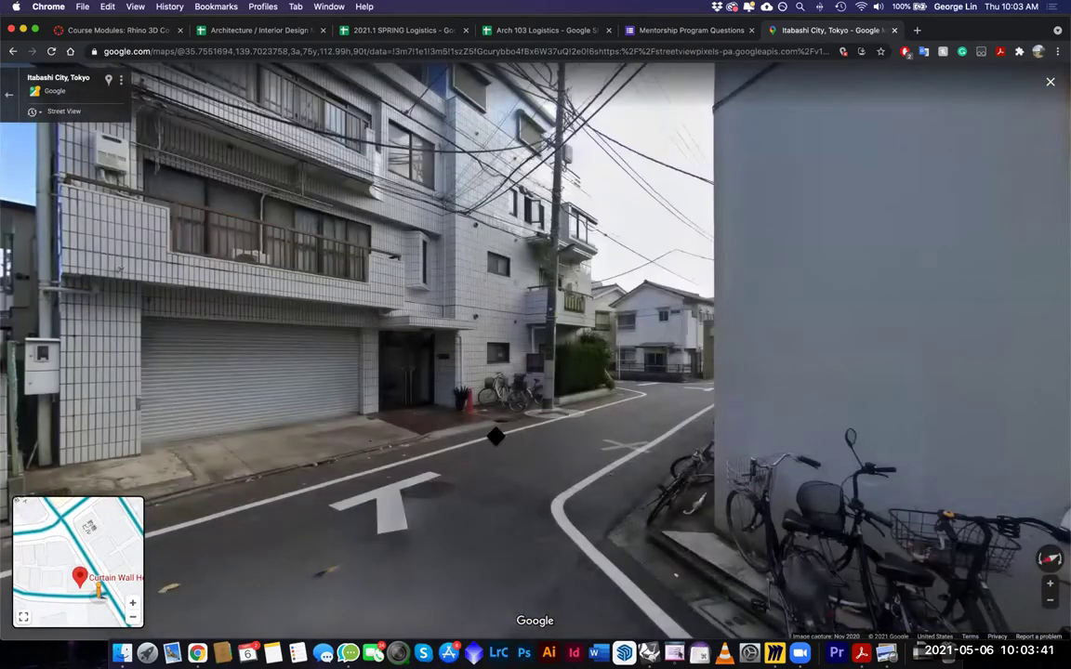
drag(496, 436, 818, 423)
drag(186, 437, 544, 505)
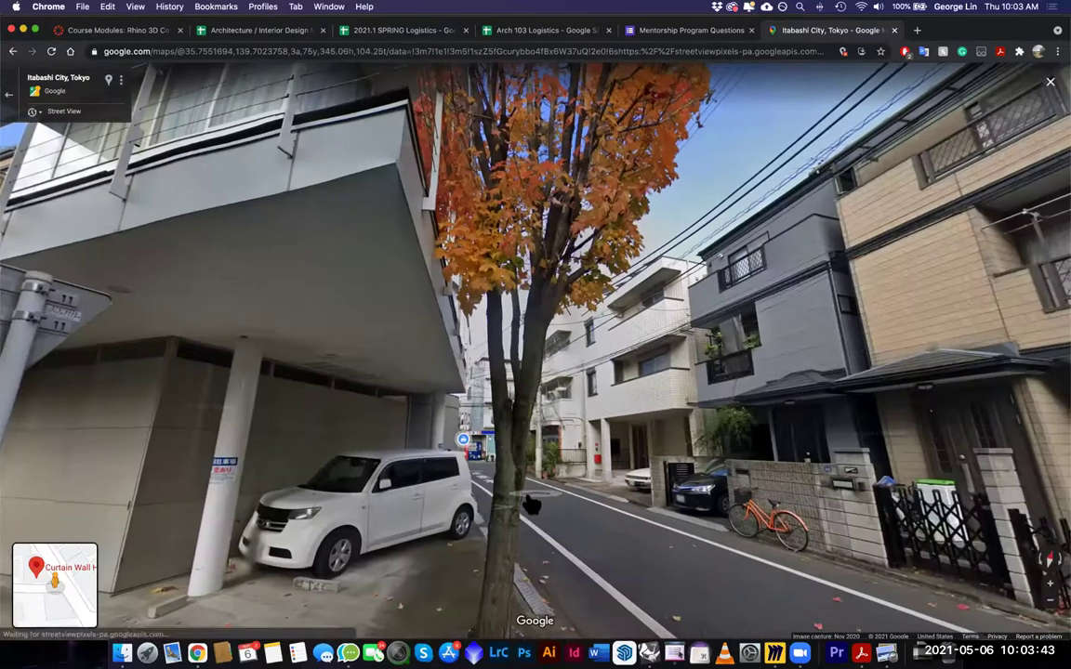
click(610, 505)
drag(490, 465, 953, 423)
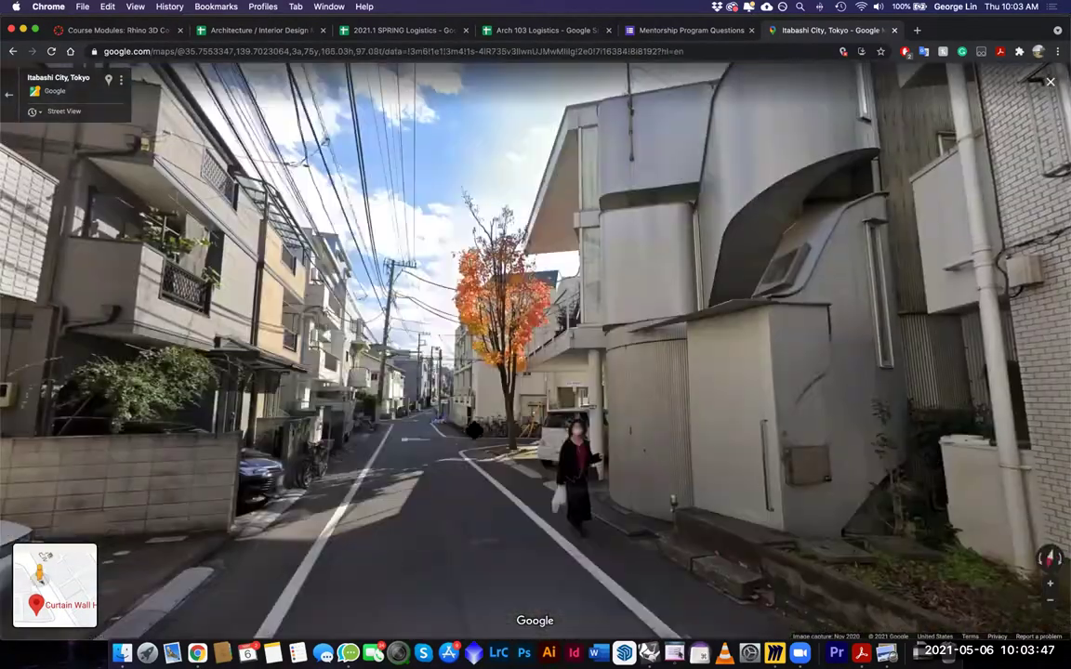
Examine the rounded metal facade and its surroundings in Street View from the road beside the brick apartment building
click(376, 507)
drag(707, 520, 354, 531)
drag(707, 390, 333, 416)
drag(468, 286, 406, 344)
drag(831, 502, 632, 407)
click(755, 404)
drag(242, 279, 525, 262)
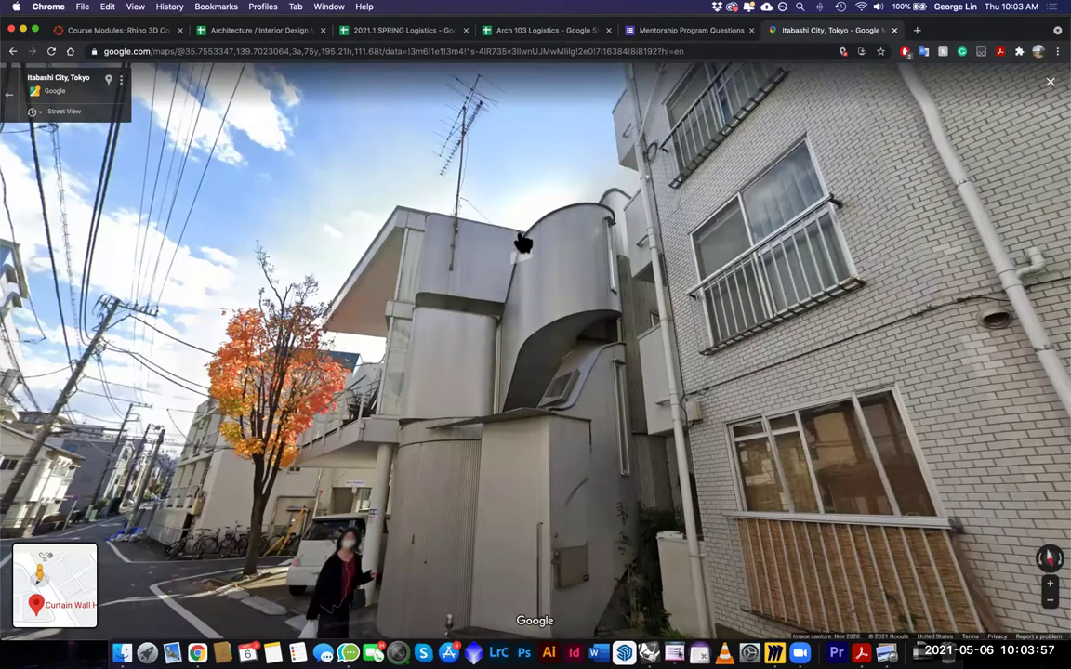
drag(404, 234, 420, 210)
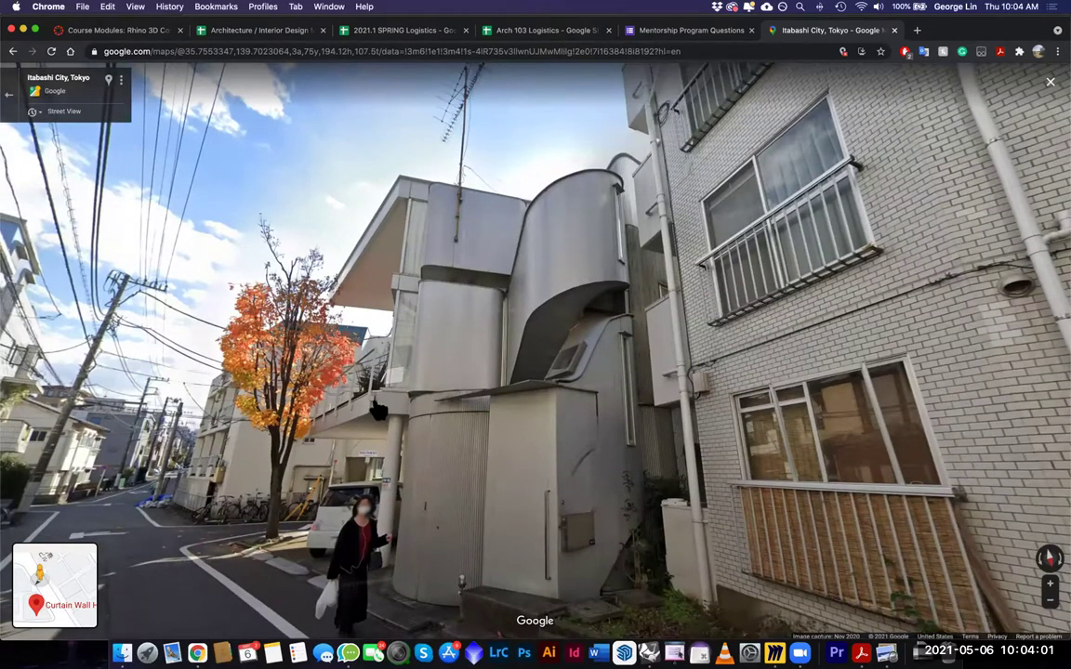
Examine the corner glazing, stacked rounded volumes and curved stair enclosure up close and in the wider street view
scroll(376, 412, up, 8)
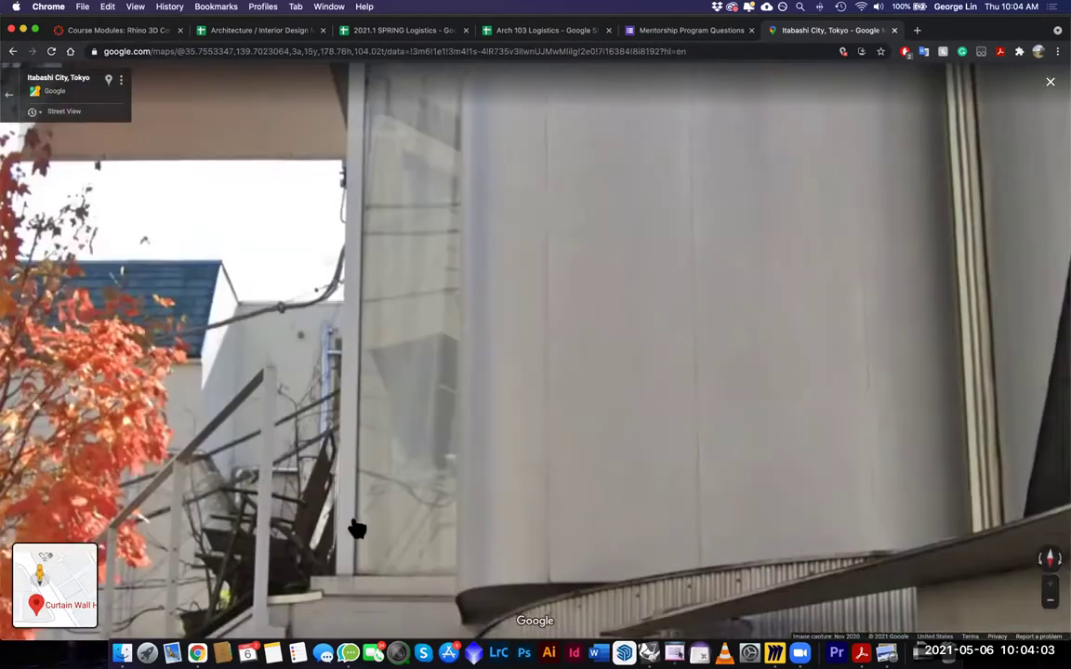
scroll(357, 528, down, 4)
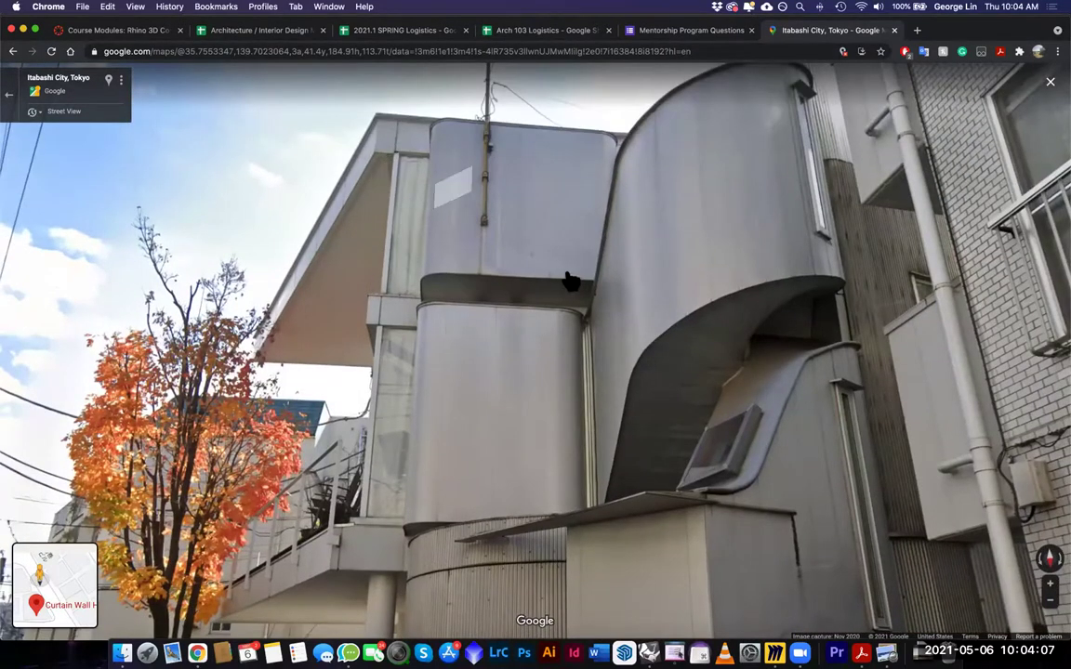
drag(828, 129, 715, 160)
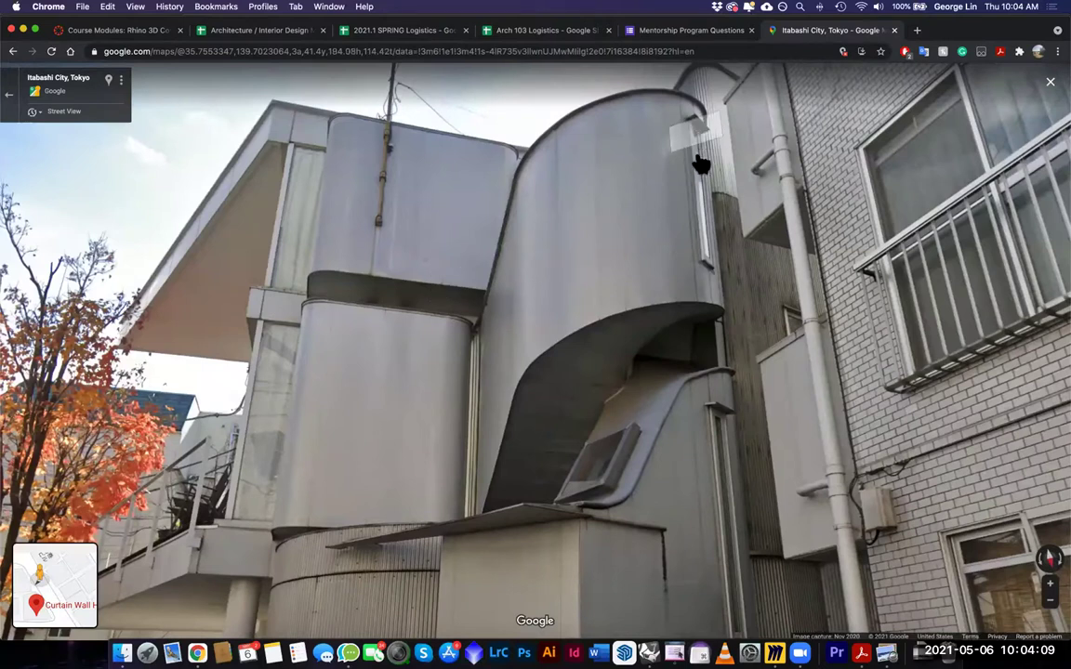
drag(688, 478, 593, 314)
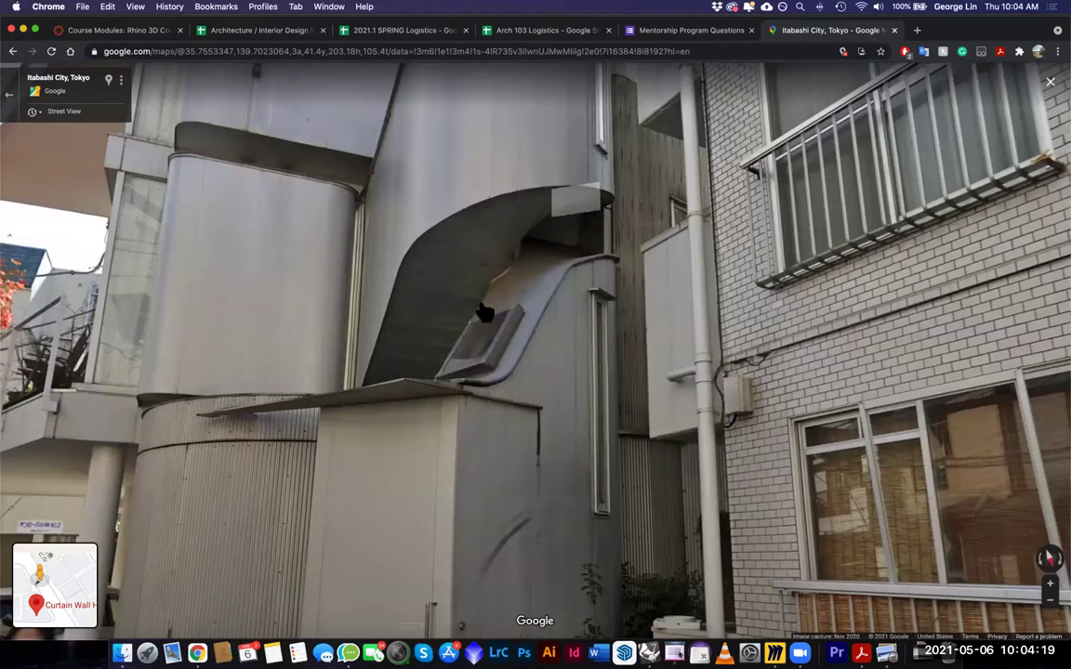
drag(548, 372, 798, 396)
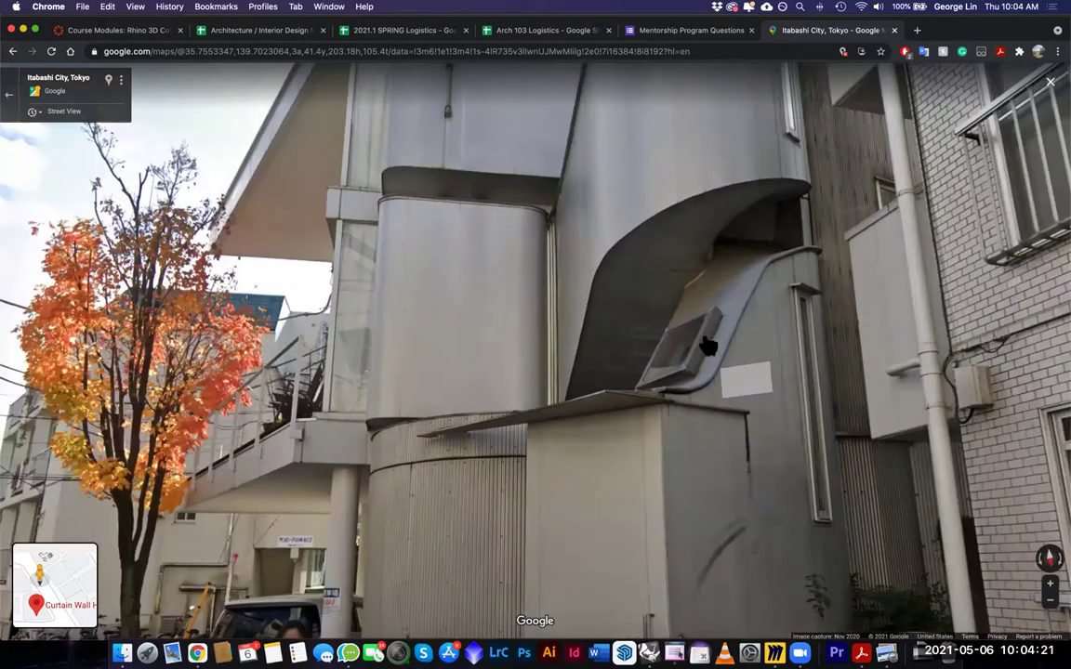
drag(687, 251, 677, 326)
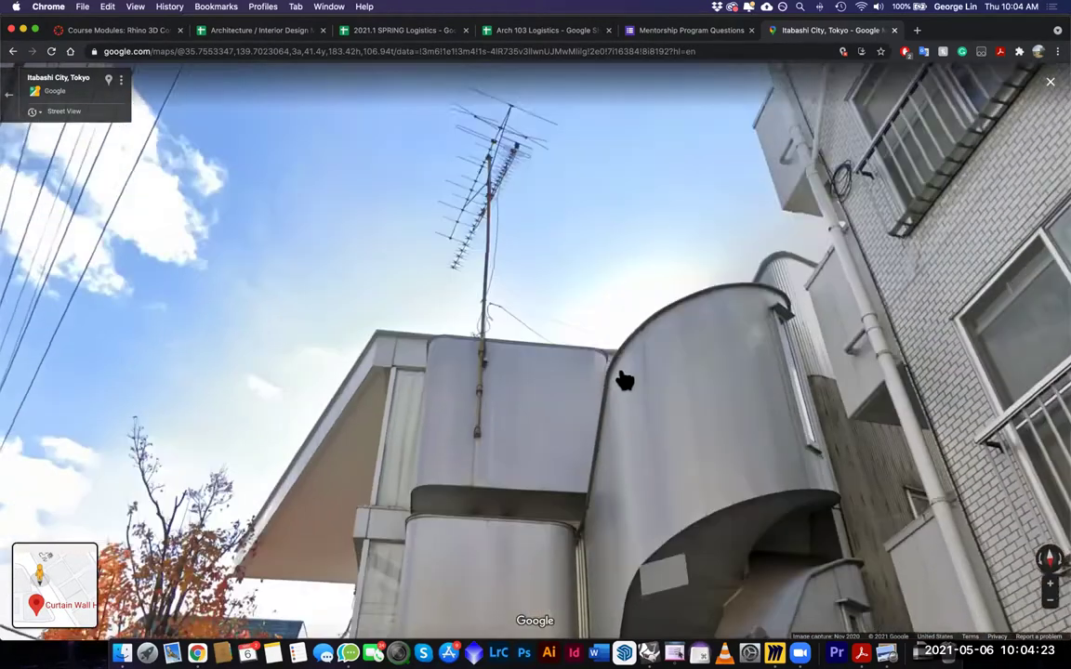
drag(549, 422, 717, 151)
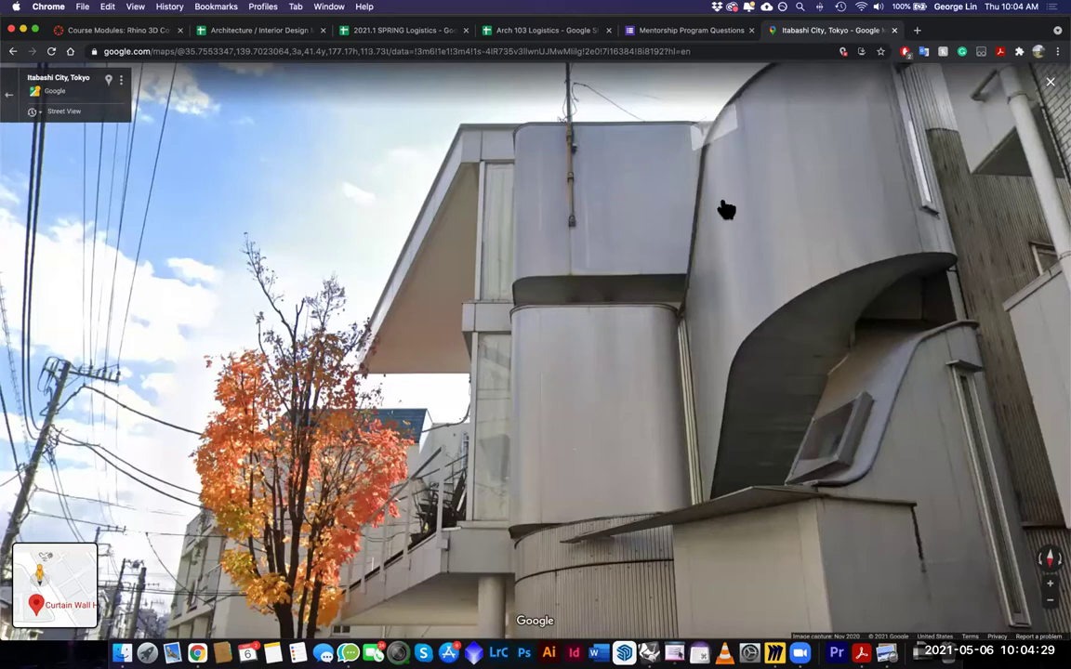
scroll(734, 235, down, 3)
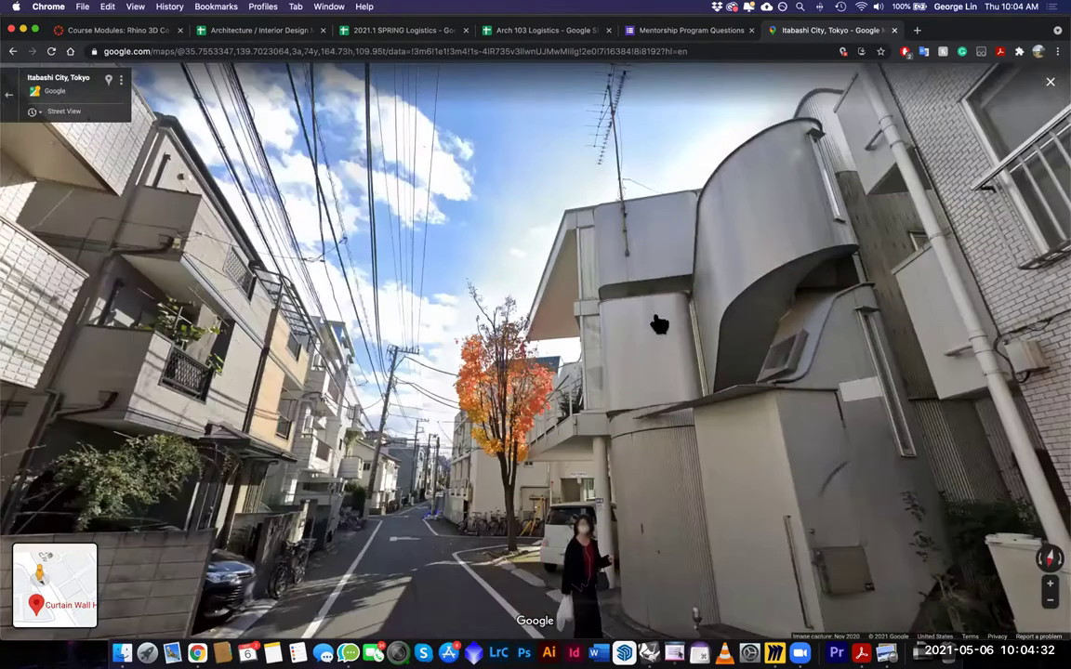
drag(659, 324, 569, 255)
drag(693, 383, 620, 371)
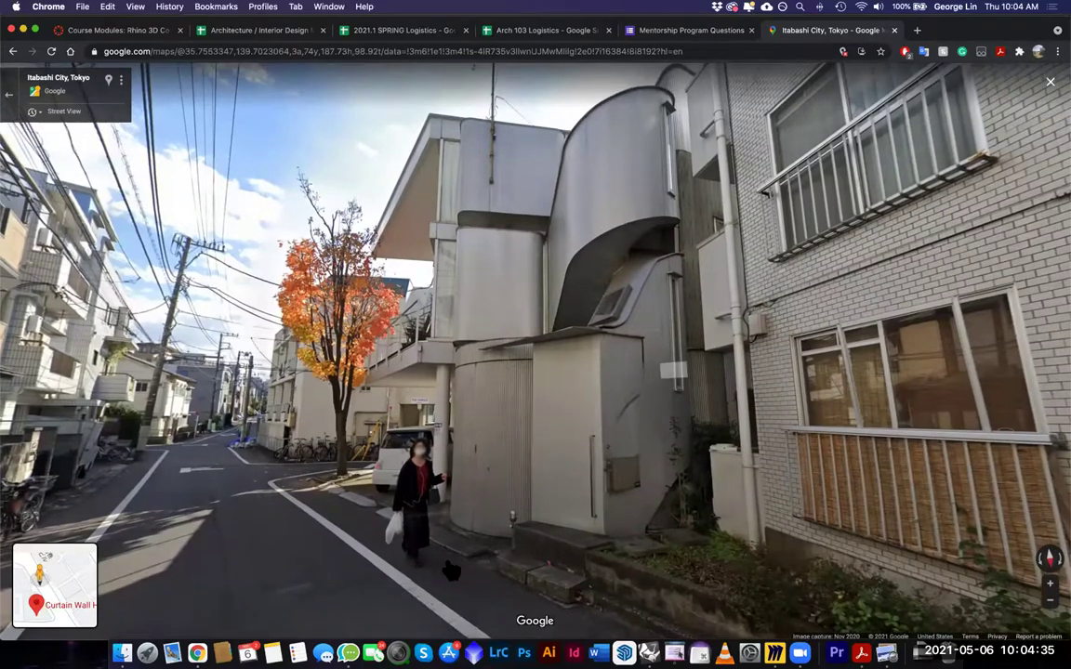
drag(509, 448, 611, 538)
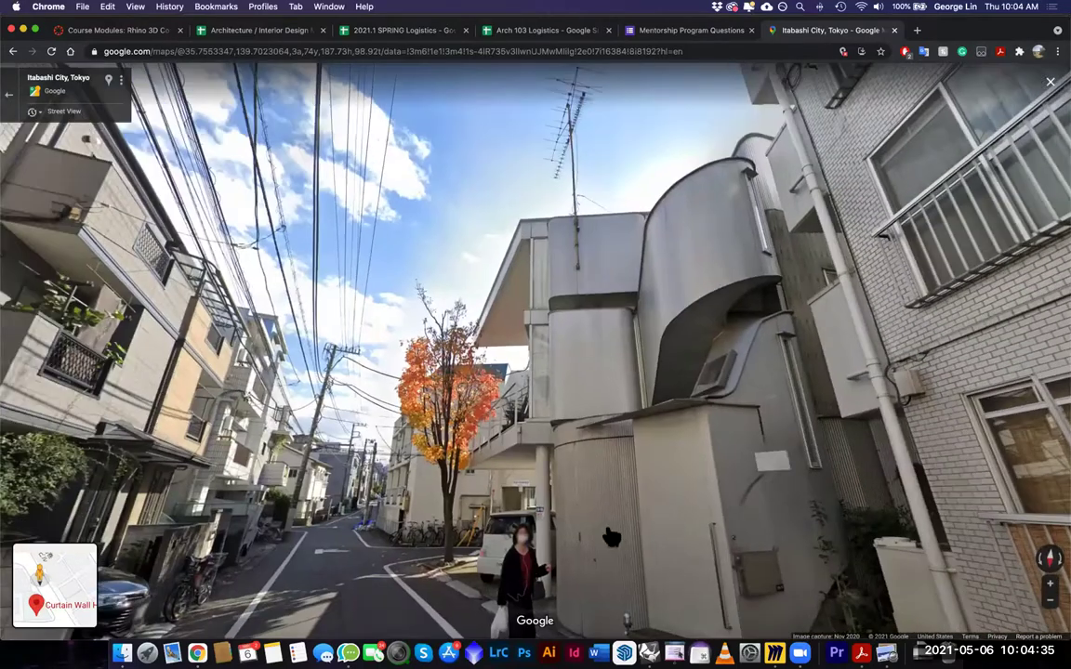
Move to the parking side in Street View and examine the ground-floor panel wall, deck underside, railing and upper glazing
click(825, 453)
drag(827, 455, 458, 503)
drag(832, 483, 602, 486)
click(602, 488)
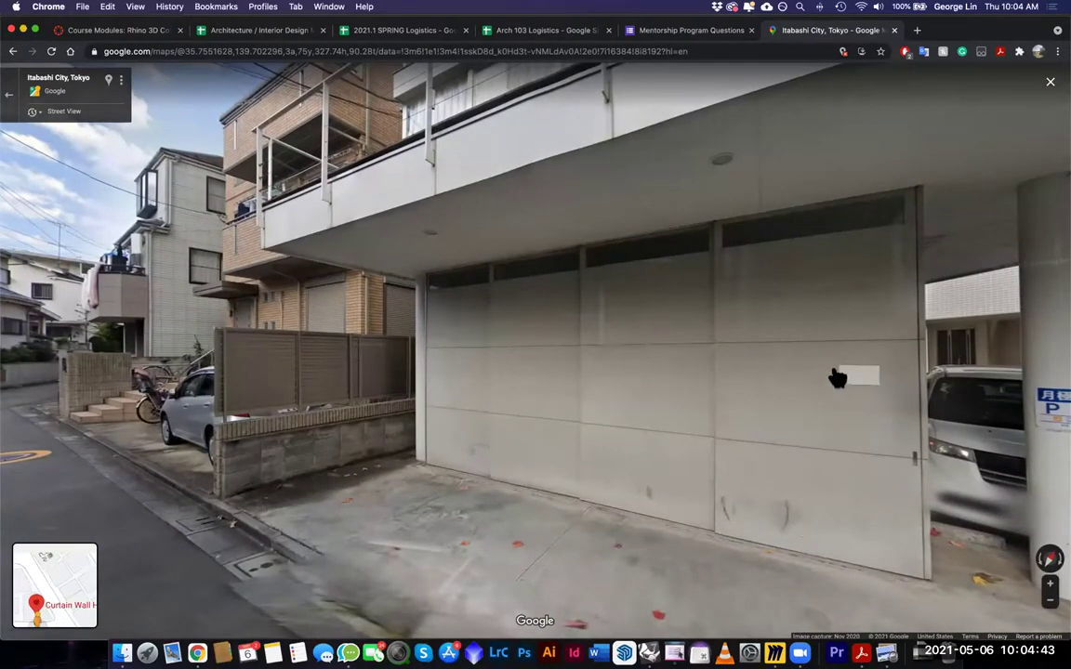
drag(742, 462, 732, 516)
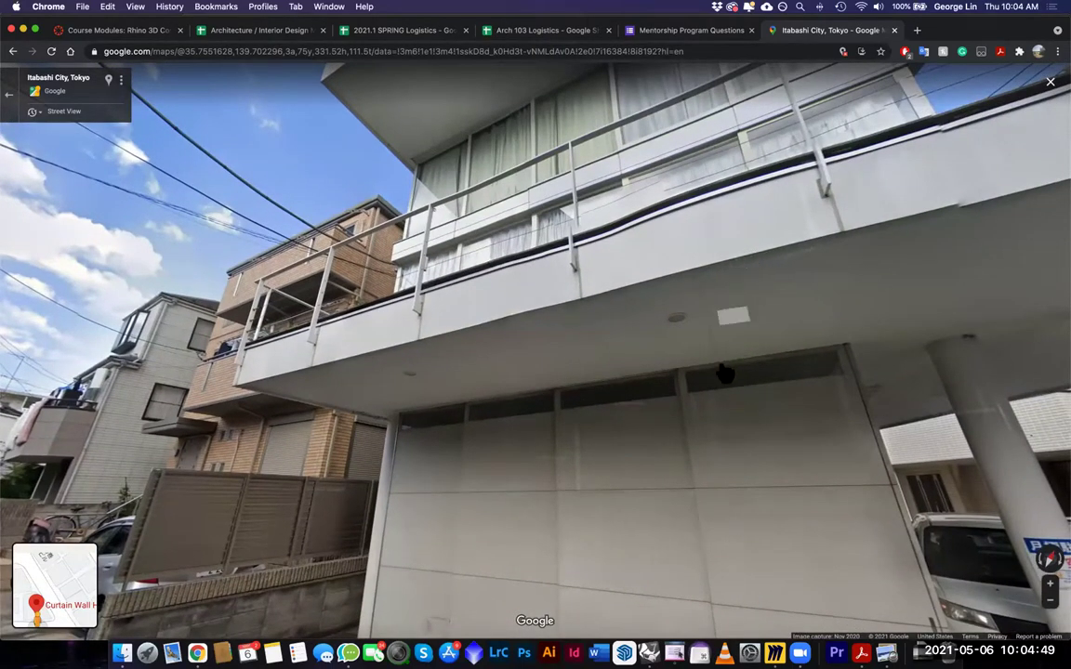
drag(306, 604, 524, 435)
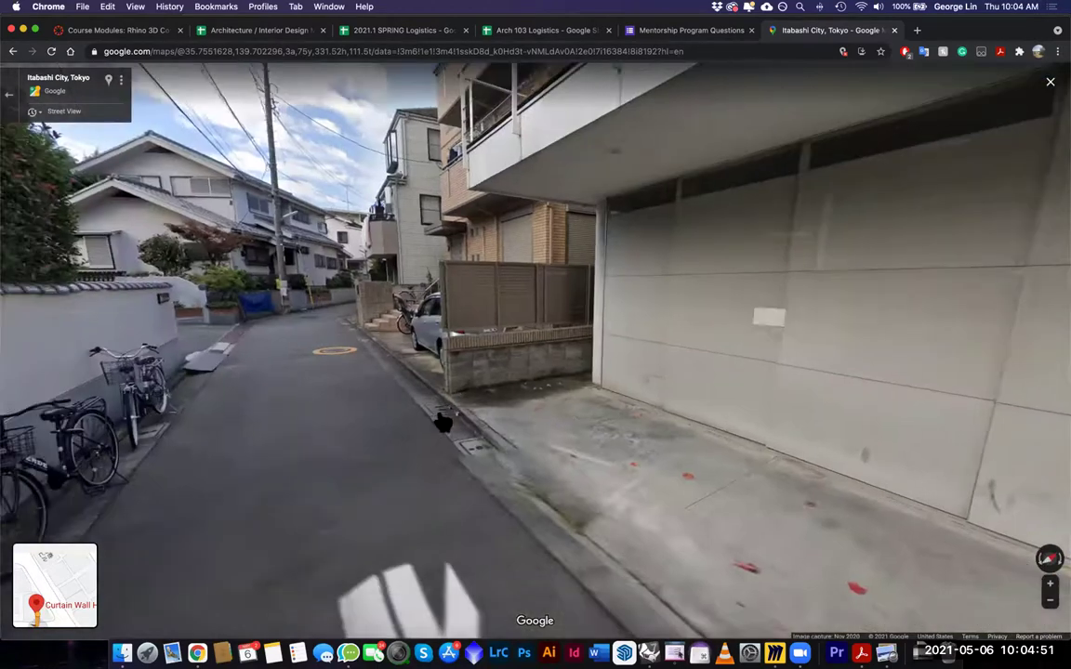
Move past the neighbouring brick building and examine the house's corrugated side wall, glazed corner, deck edge and supporting column
click(645, 340)
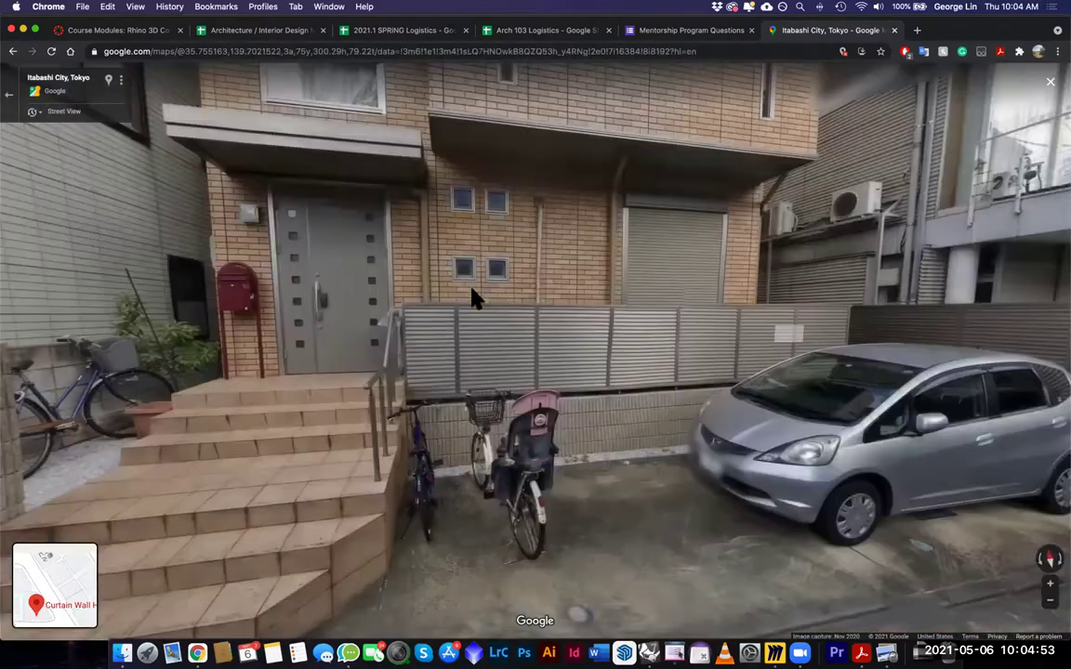
click(473, 297)
click(457, 215)
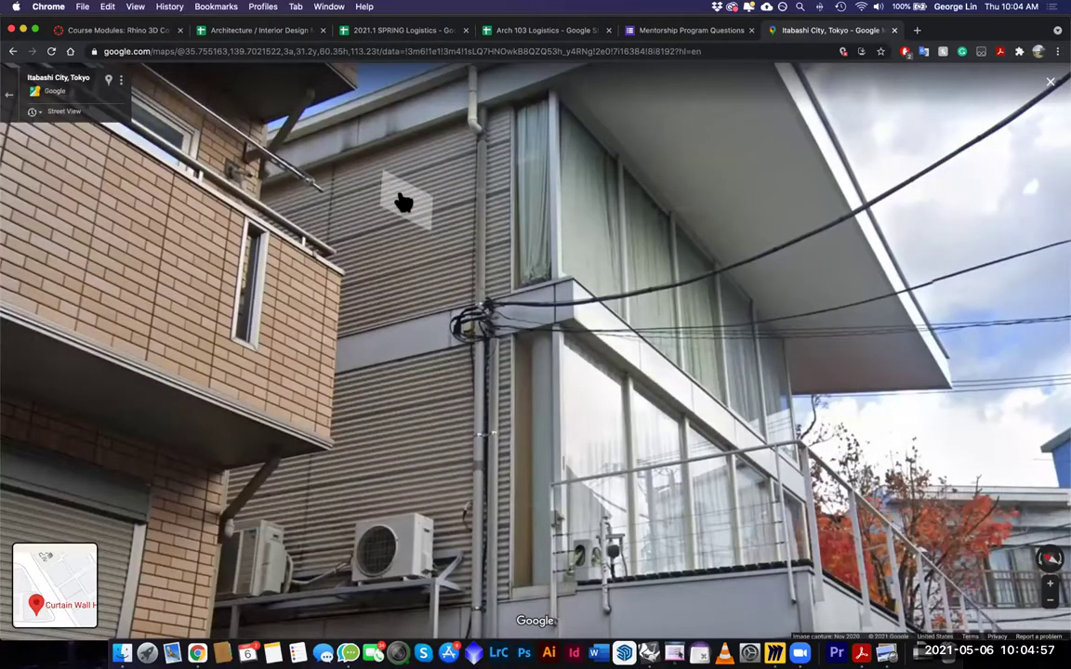
drag(506, 228, 531, 223)
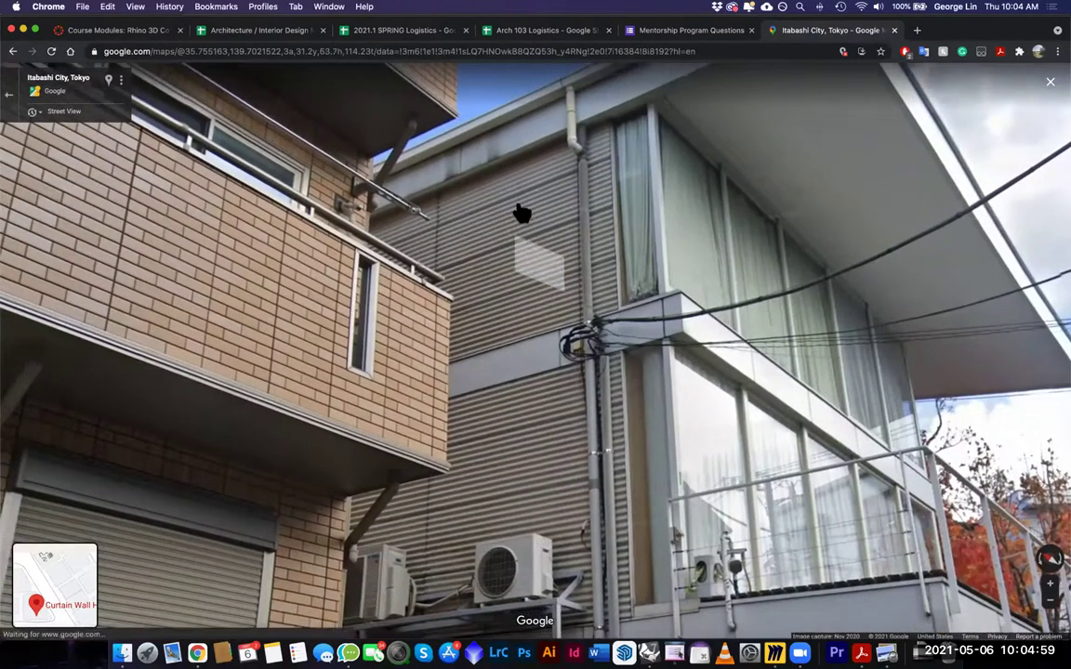
drag(574, 327, 520, 480)
drag(598, 463, 598, 312)
drag(522, 569, 510, 103)
drag(760, 220, 590, 347)
key(super+Tab)
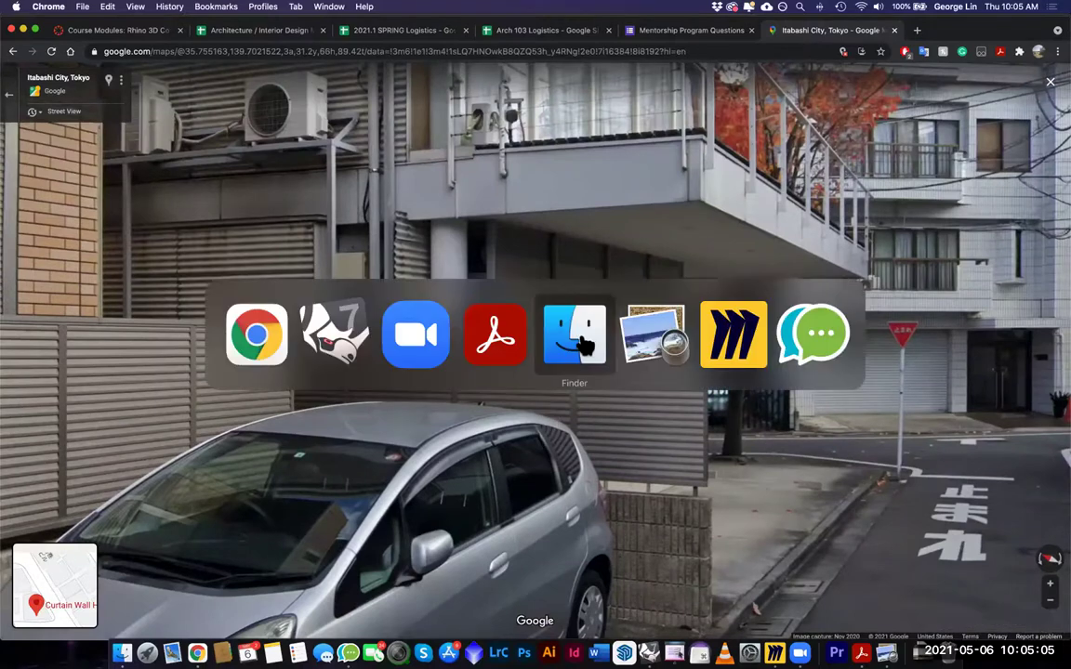
Switch to Rhino, orbit to the 3D site model, widen the viewport and hide the CAD DRAWING layers
scroll(471, 382, down, 5)
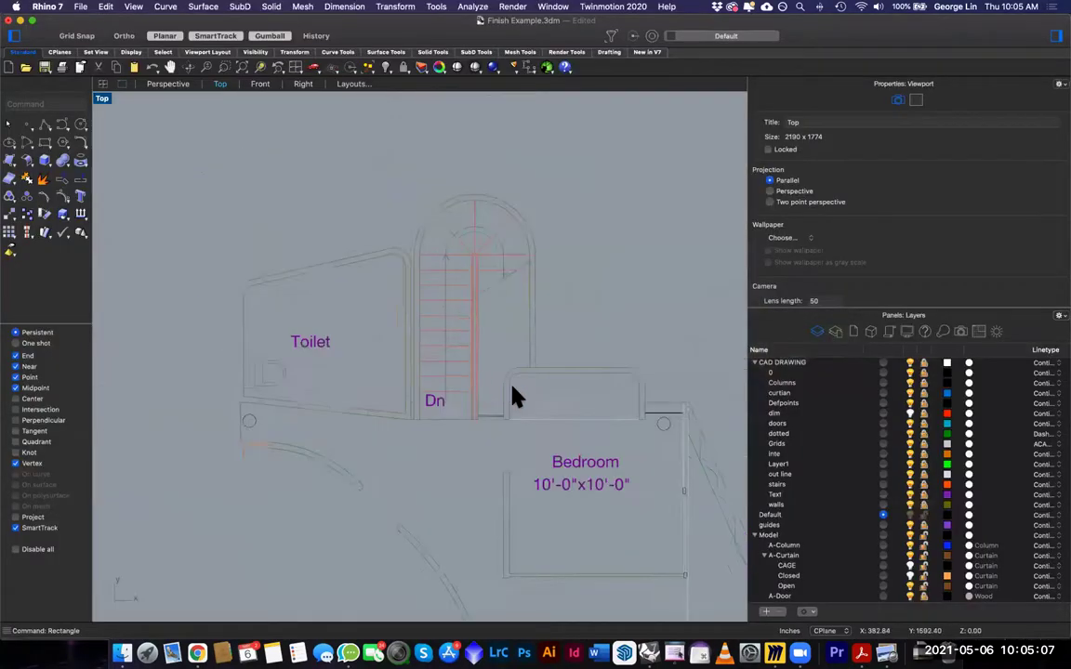
scroll(579, 400, down, 8)
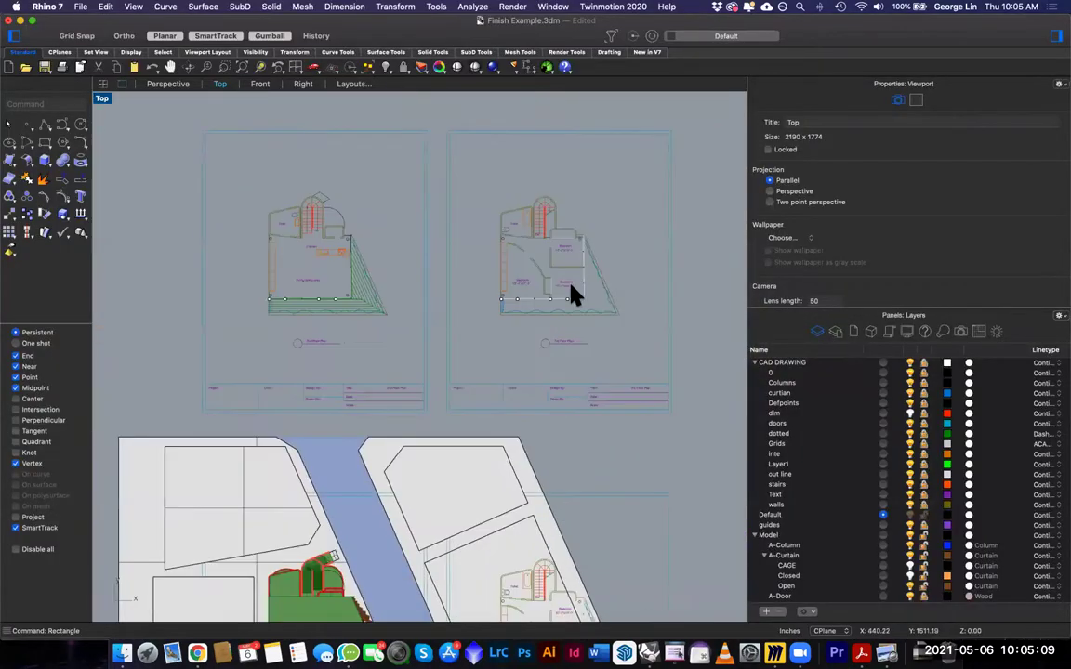
scroll(558, 290, down, 1)
scroll(398, 516, up, 9)
ctrl+shift+right_drag(422, 512, 337, 465)
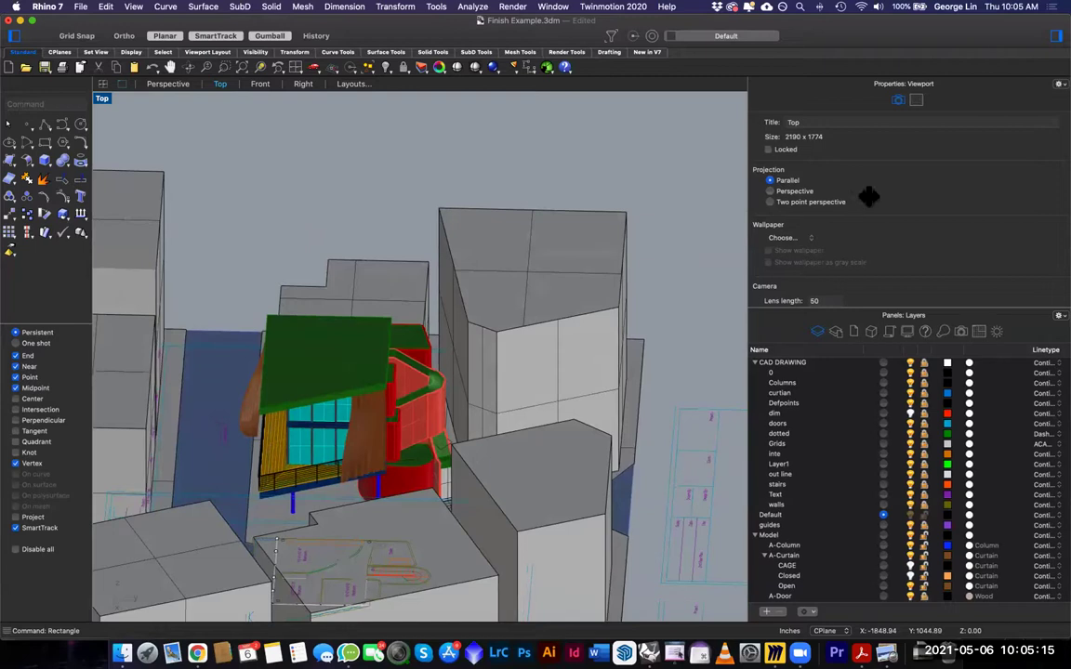
drag(748, 196, 870, 196)
right_drag(632, 347, 911, 400)
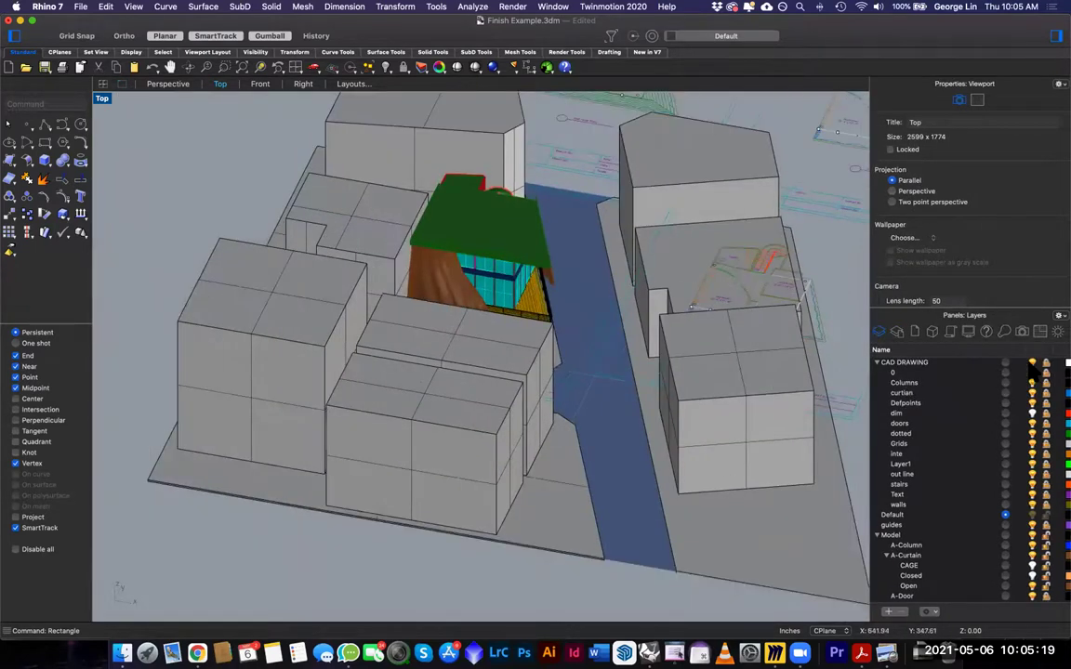
right_drag(712, 372, 712, 372)
right_drag(680, 378, 531, 444)
Examine the neighbouring building masses along the road, picking individual blocks, and clear the selection
click(528, 450)
click(635, 420)
click(741, 356)
right_drag(638, 345, 676, 345)
key(Escape)
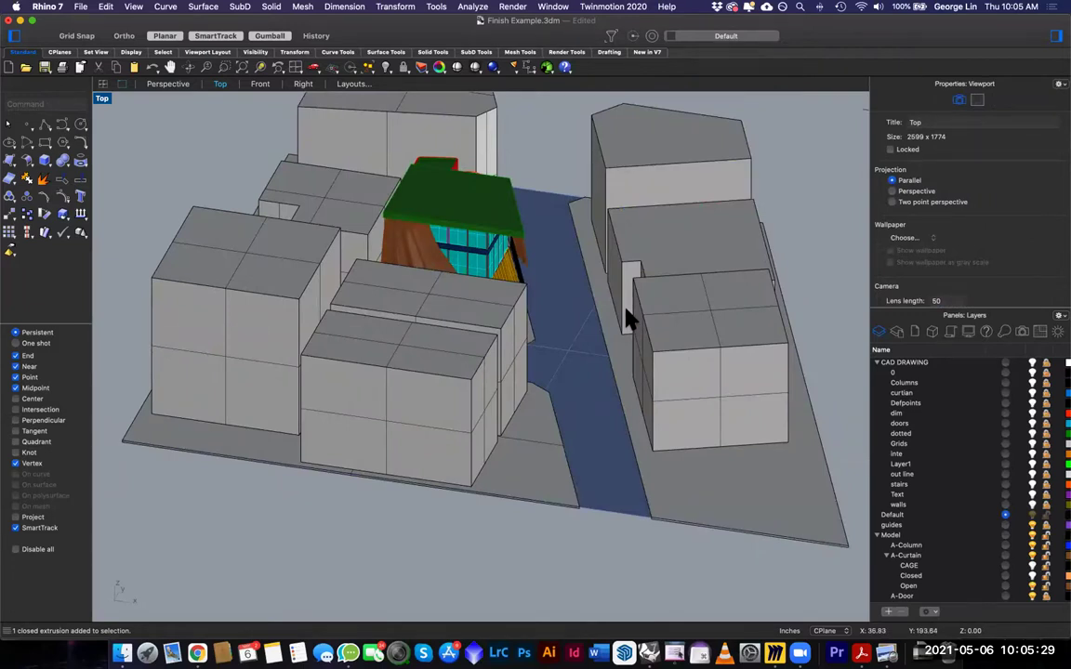
right_drag(648, 276, 588, 353)
Switch to Chrome, leave Street View for the map and examine the building footprints around Curtain Wall House
key(super+Tab)
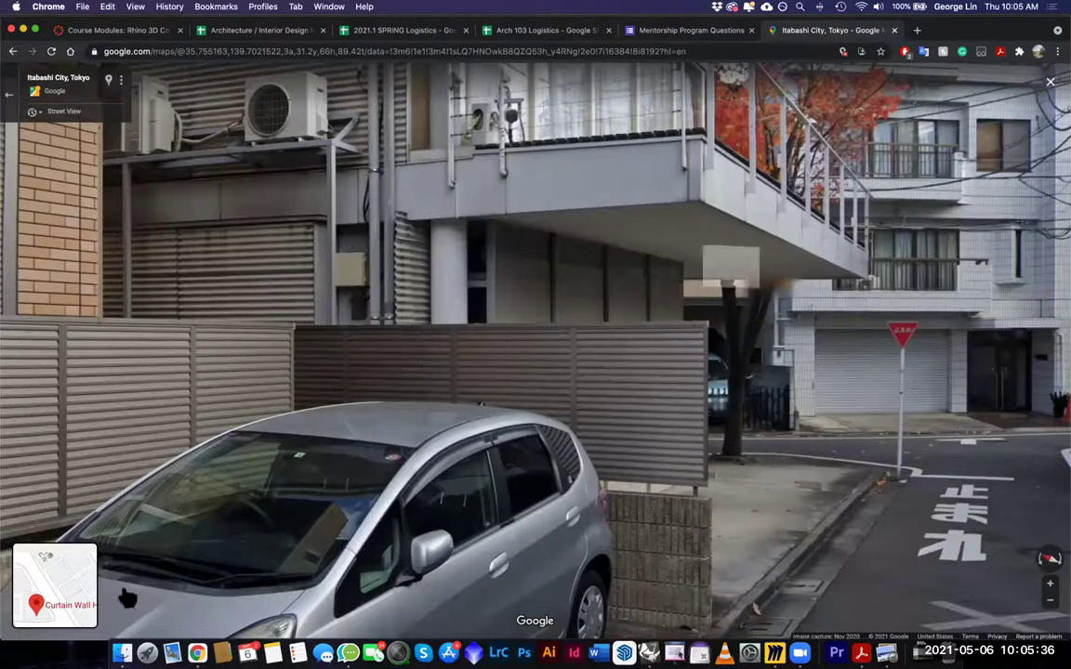
click(58, 589)
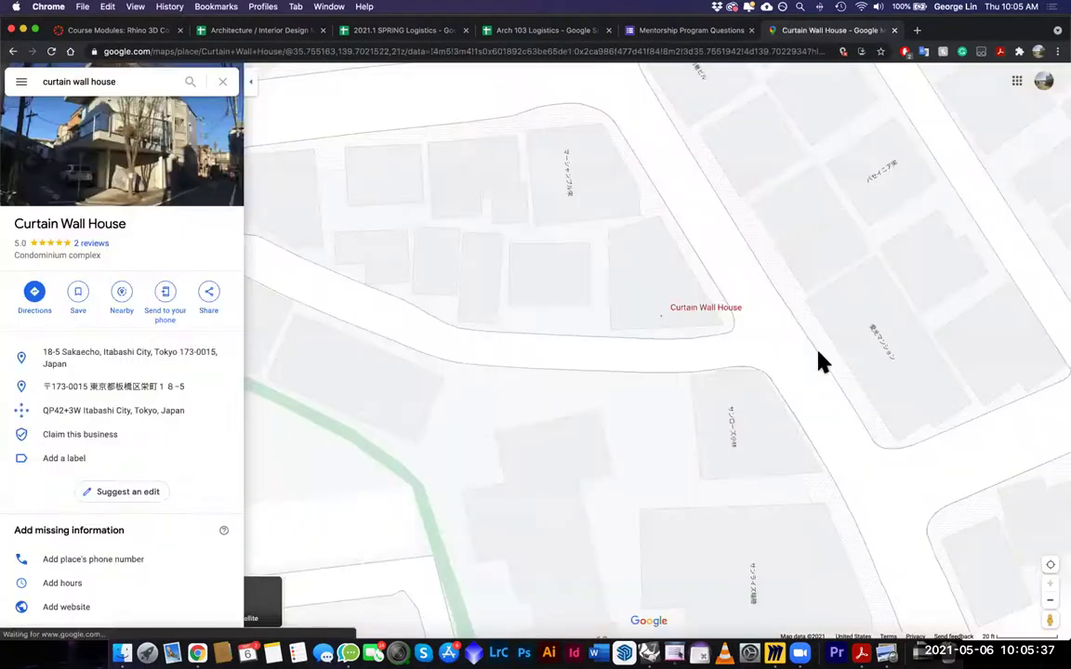
scroll(818, 351, down, 3)
right_click(754, 285)
click(608, 329)
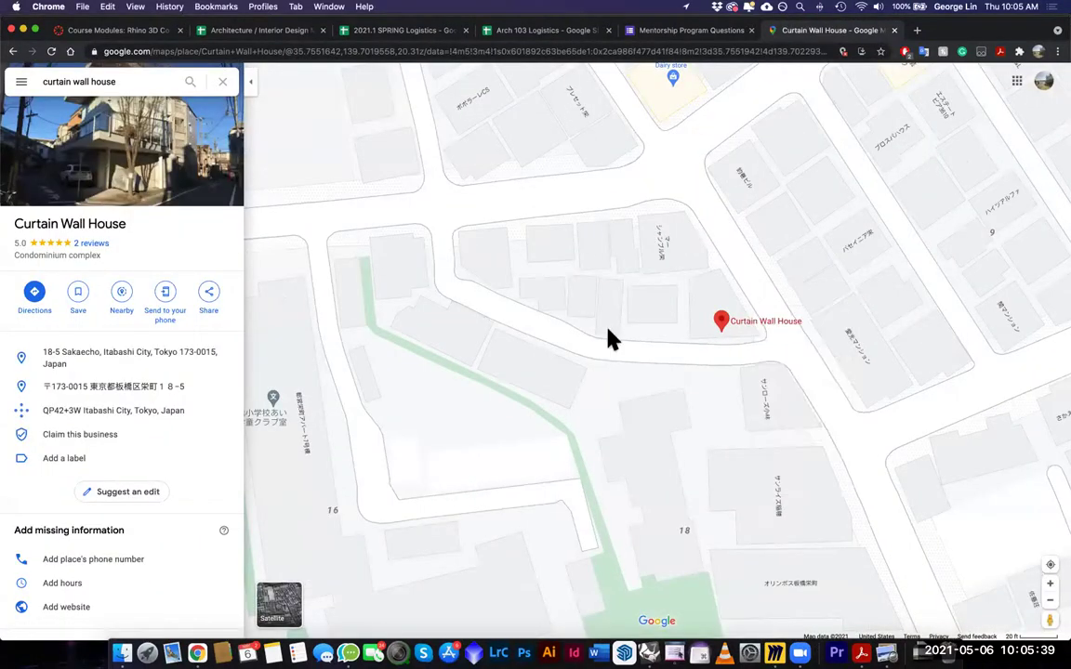
scroll(788, 391, up, 3)
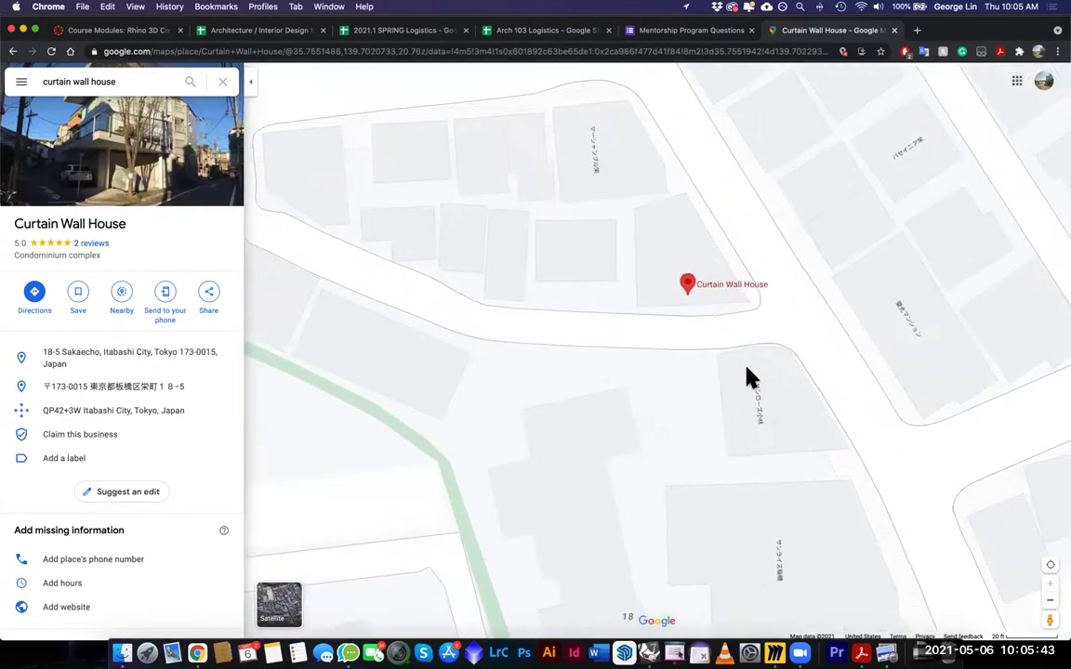
scroll(752, 376, up, 2)
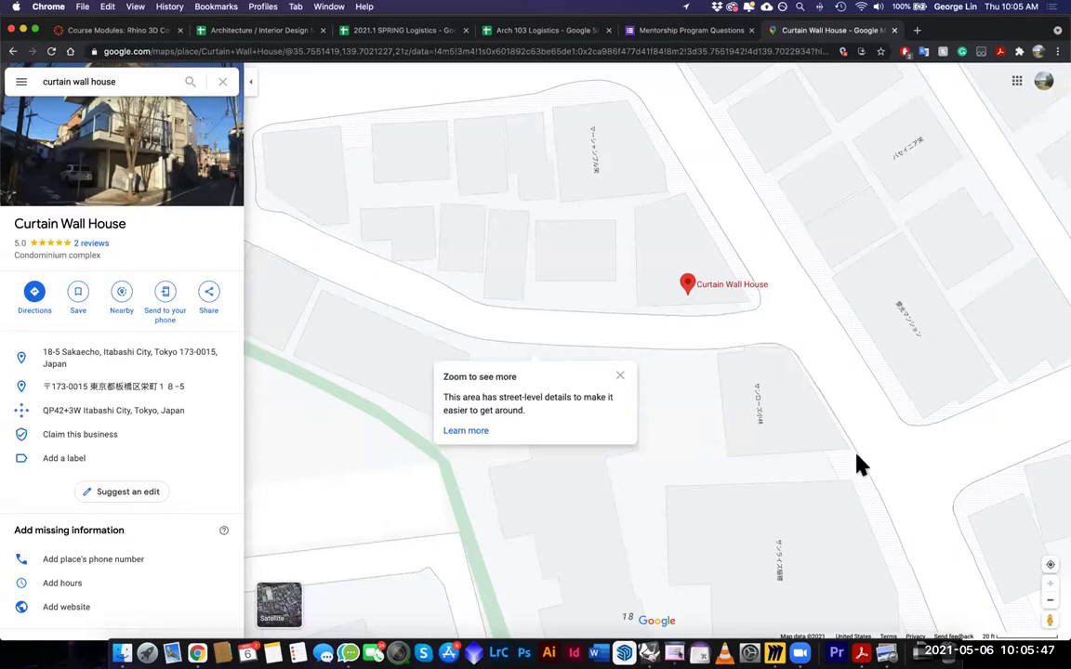
Compare the Rhino site model's roads and neighbouring blocks with the map in Chrome, switching between the two
key(super+Tab)
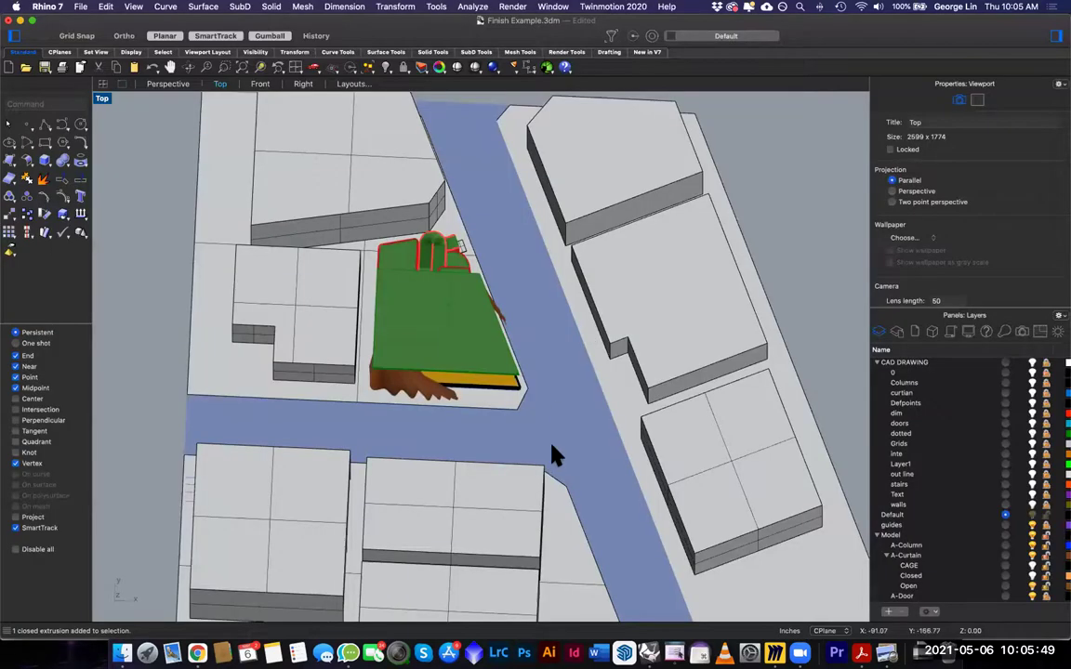
scroll(558, 455, down, 3)
scroll(564, 474, up, 5)
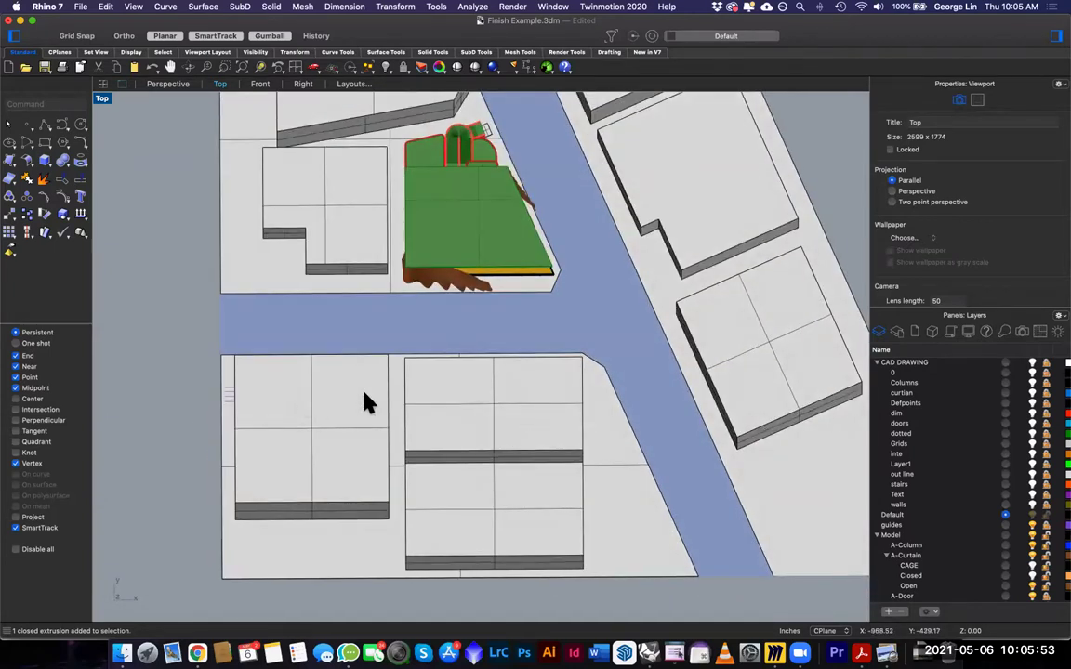
key(super+Tab)
key(super+Tab)
right_drag(677, 398, 666, 400)
scroll(608, 437, down, 5)
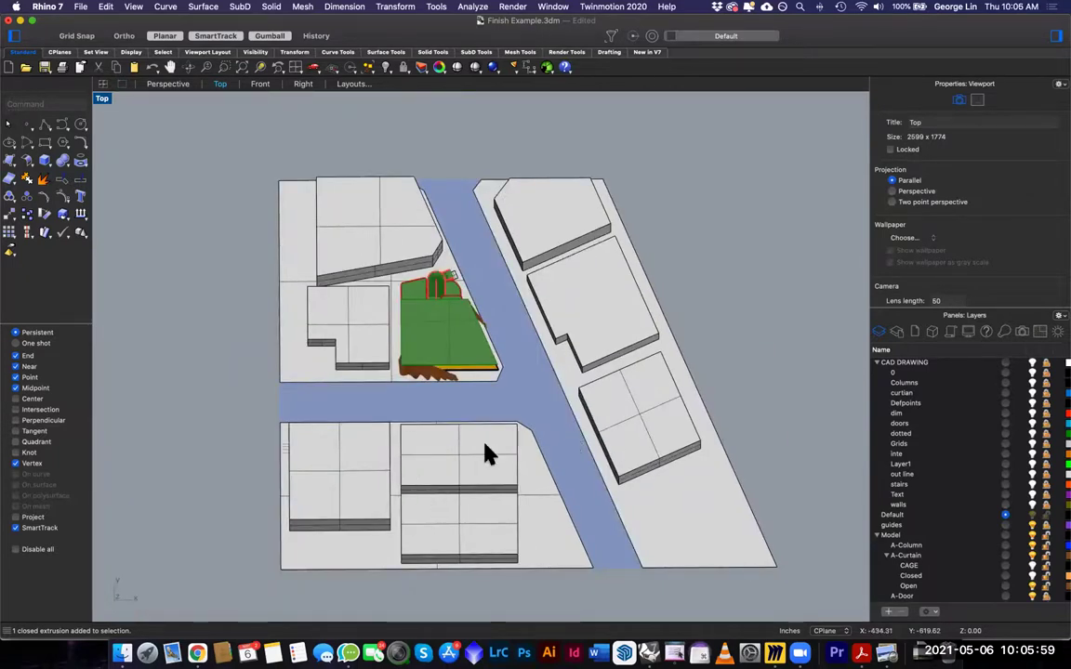
key(super+Tab)
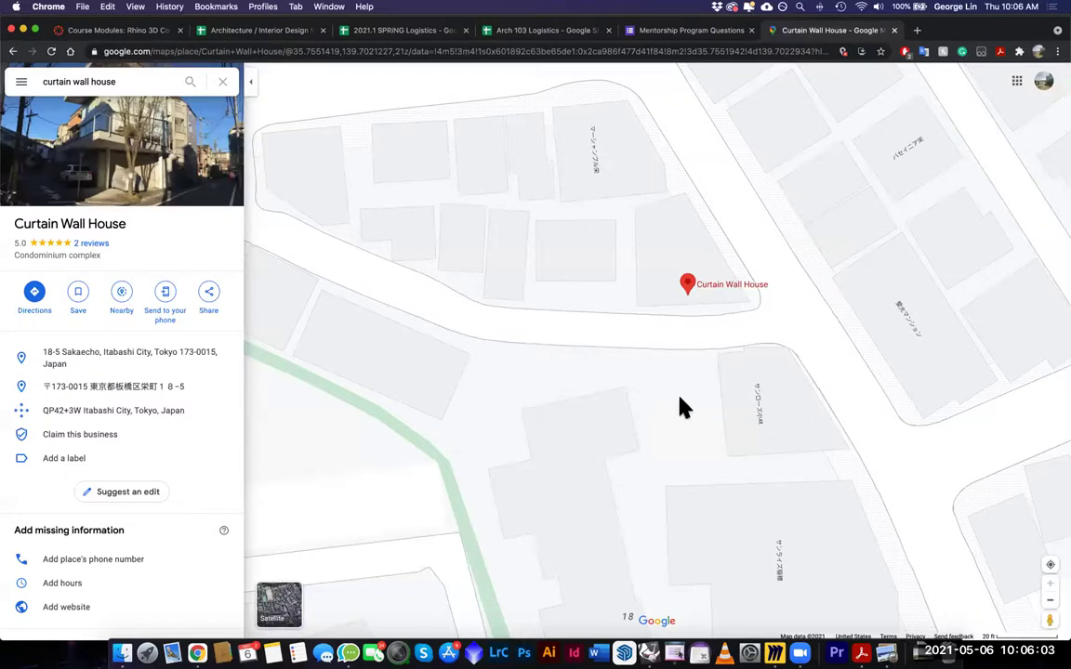
key(super+Tab)
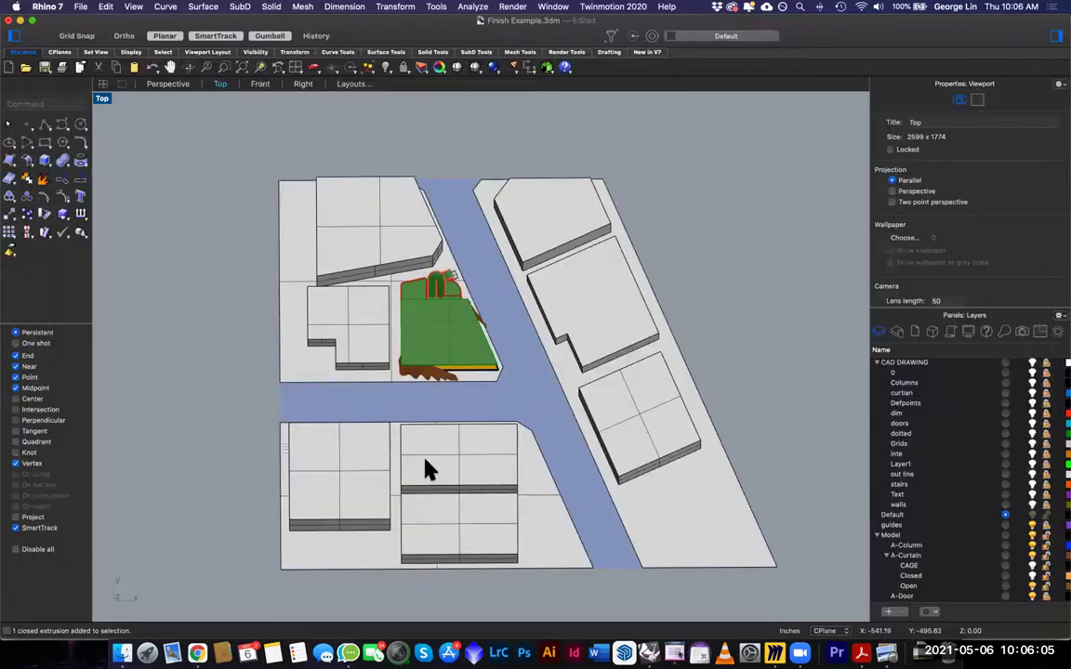
key(super+Tab)
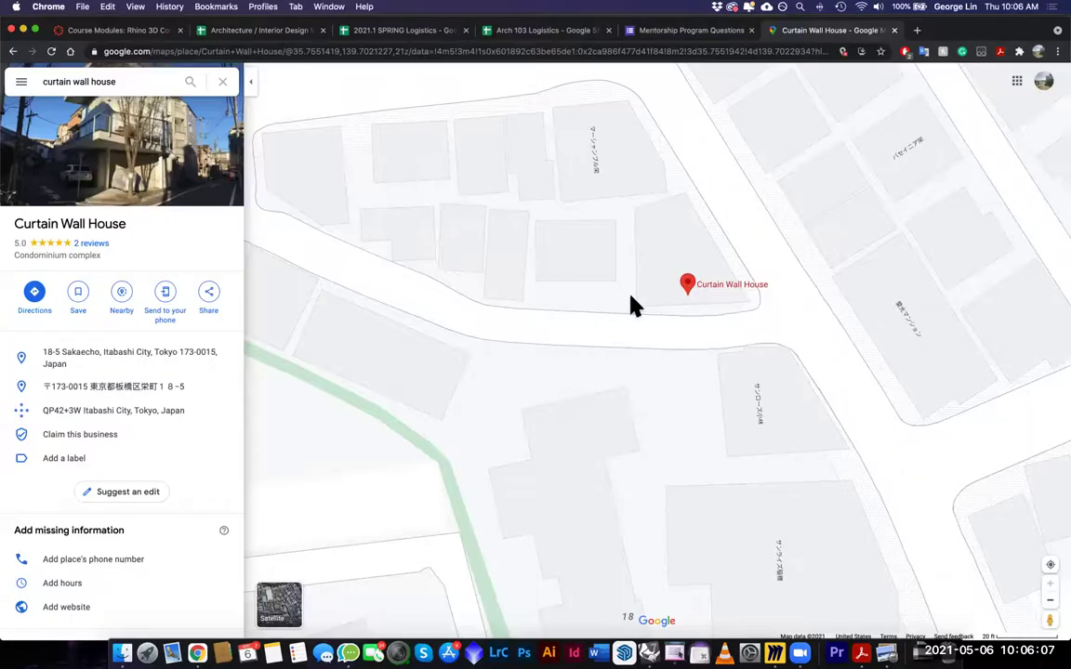
scroll(627, 342, down, 3)
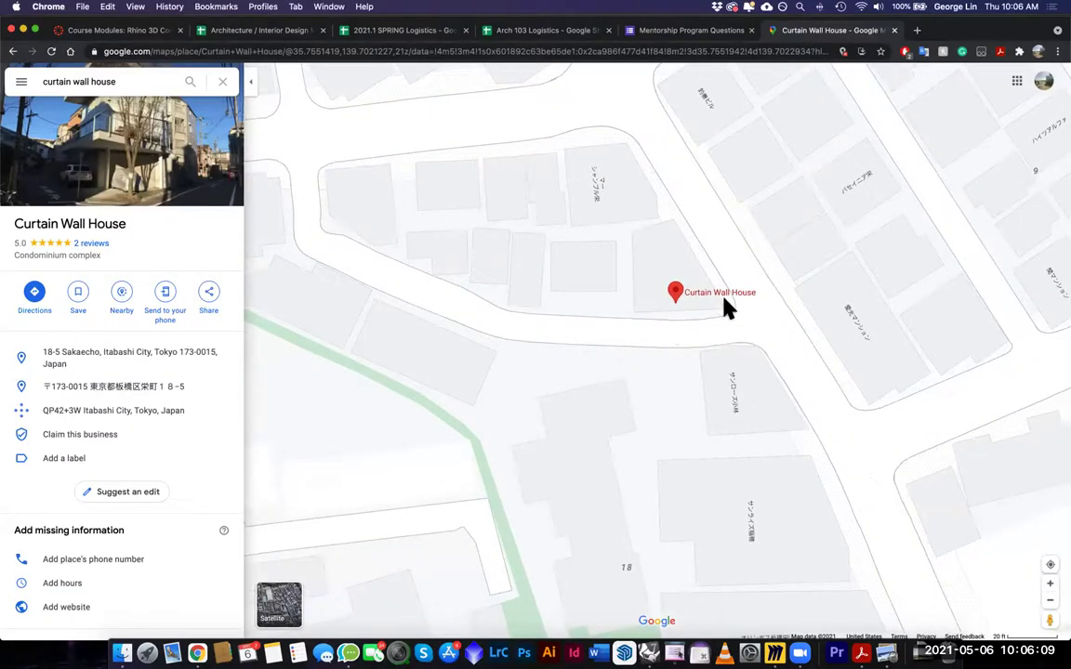
key(super+Tab)
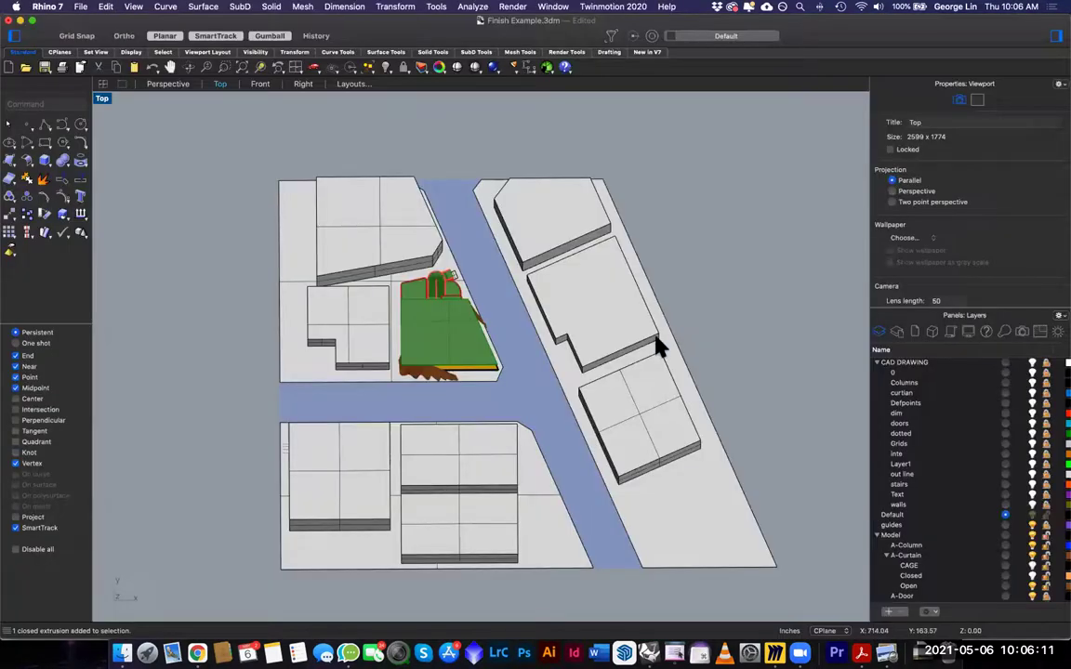
Examine the rear of the house model around the stacked rounded volumes and the curved stair enclosure
right_drag(503, 307, 651, 328)
right_drag(551, 238, 545, 315)
scroll(526, 272, up, 8)
scroll(549, 415, up, 4)
right_drag(616, 336, 612, 354)
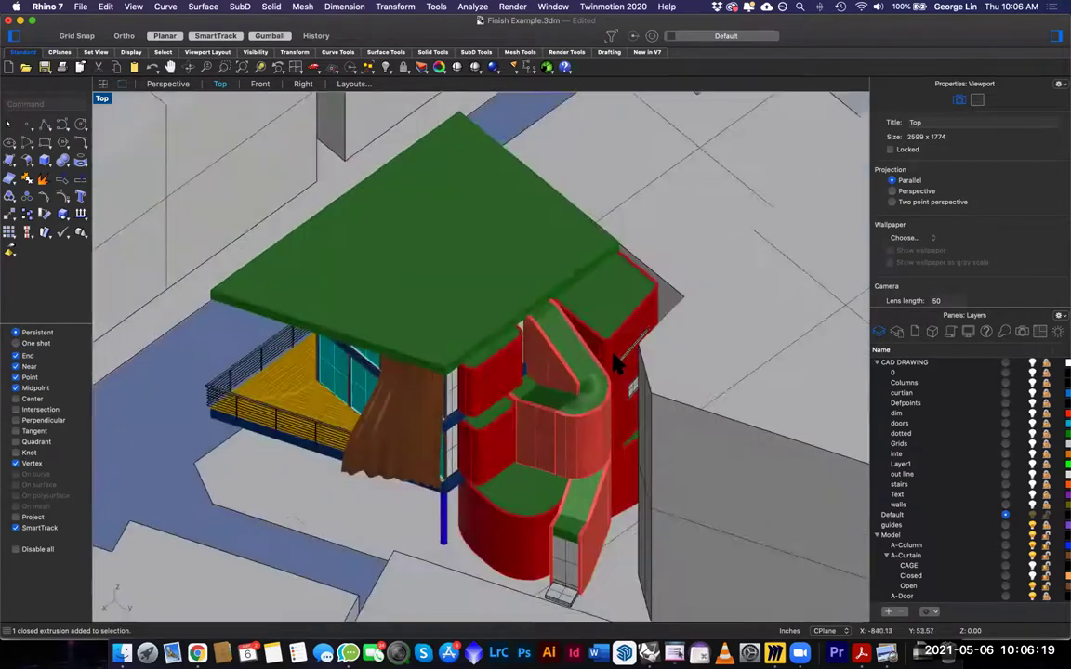
scroll(615, 365, up, 3)
right_drag(577, 433, 430, 340)
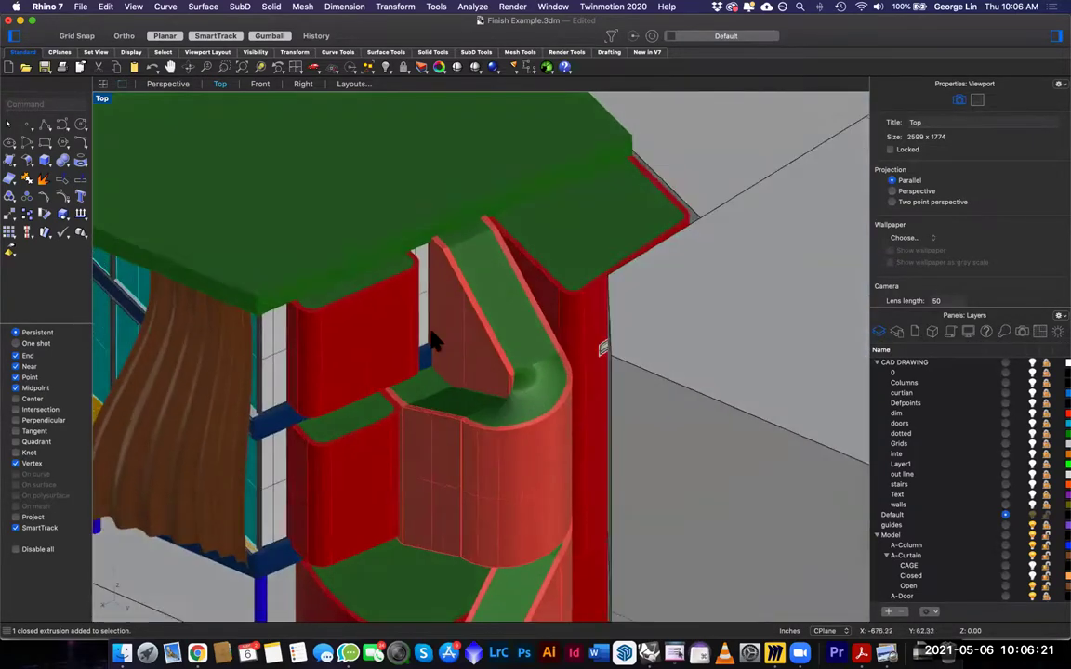
Shorten the upper-floor glass pane beside the red side wall with Scale1D so its outer edge meets the corner mullion
scroll(445, 360, down, 3)
right_drag(520, 358, 586, 418)
scroll(662, 394, up, 5)
click(666, 394)
click(669, 388)
text(sc)
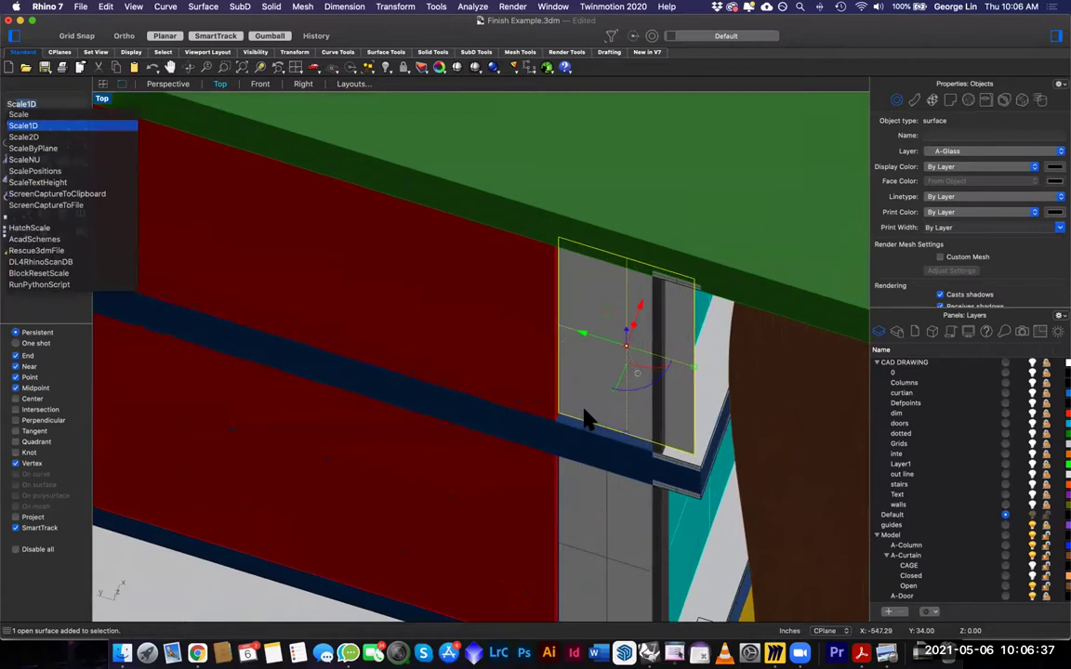
key(Return)
click(558, 412)
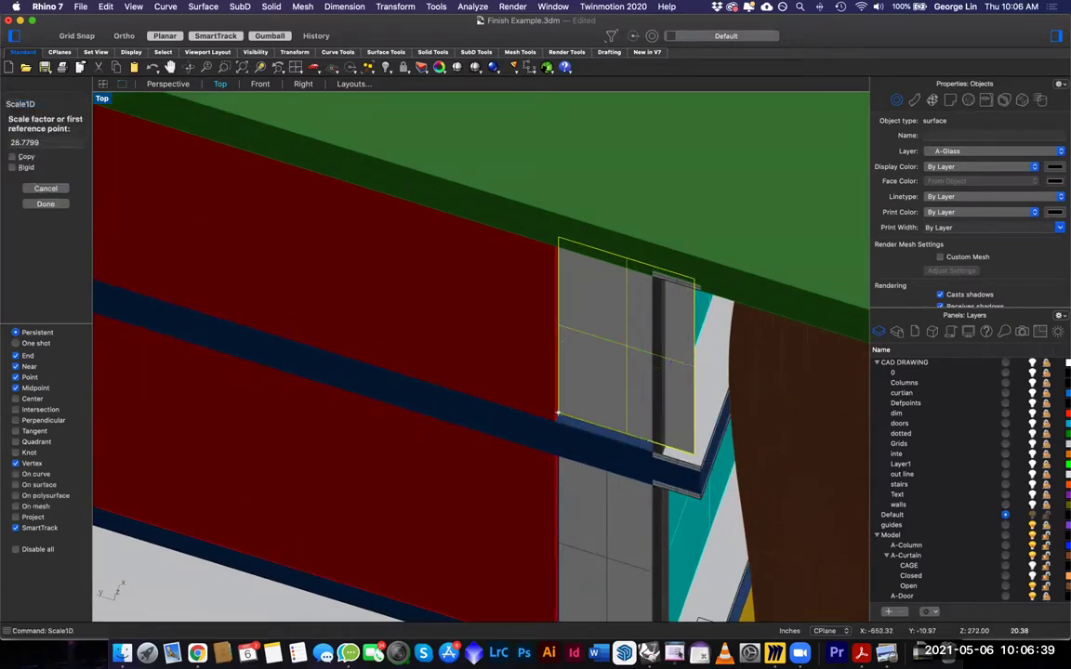
click(696, 454)
click(655, 445)
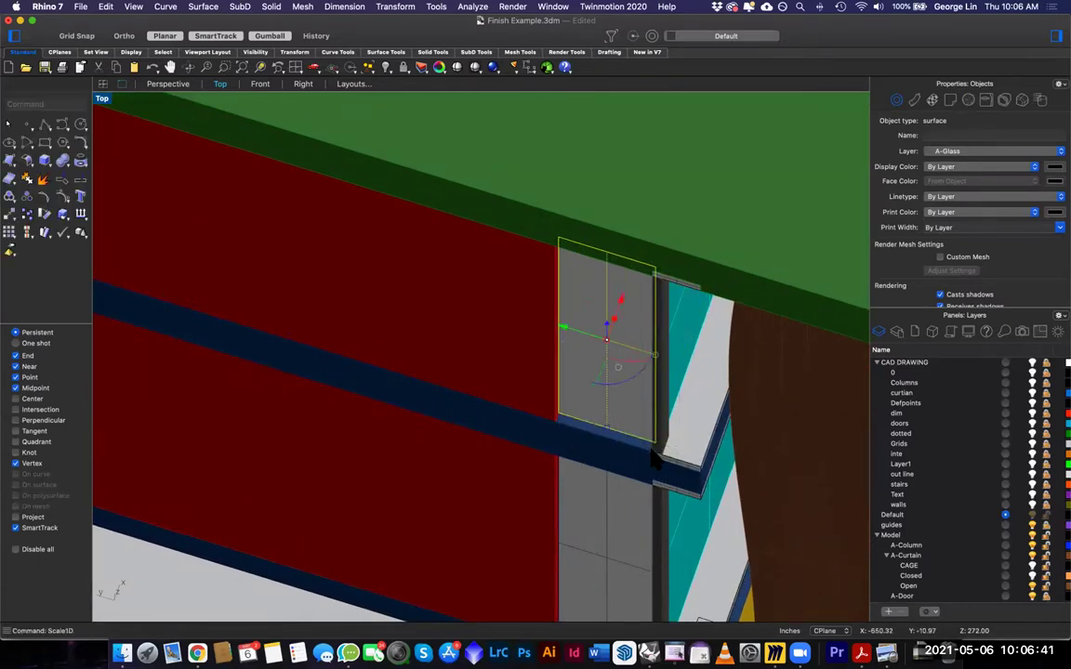
key(Escape)
Check the shortened pane on the side wall and set the viewport's display mode to Rendered
scroll(636, 446, down, 5)
click(627, 402)
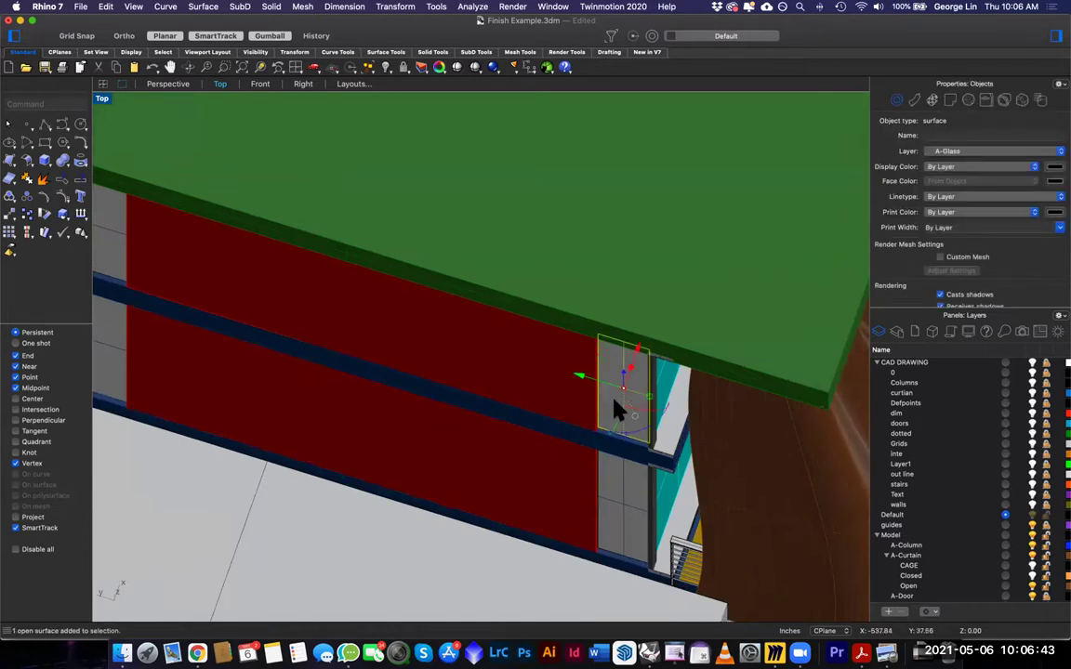
key(Escape)
ctrl+shift+right_drag(590, 442, 637, 368)
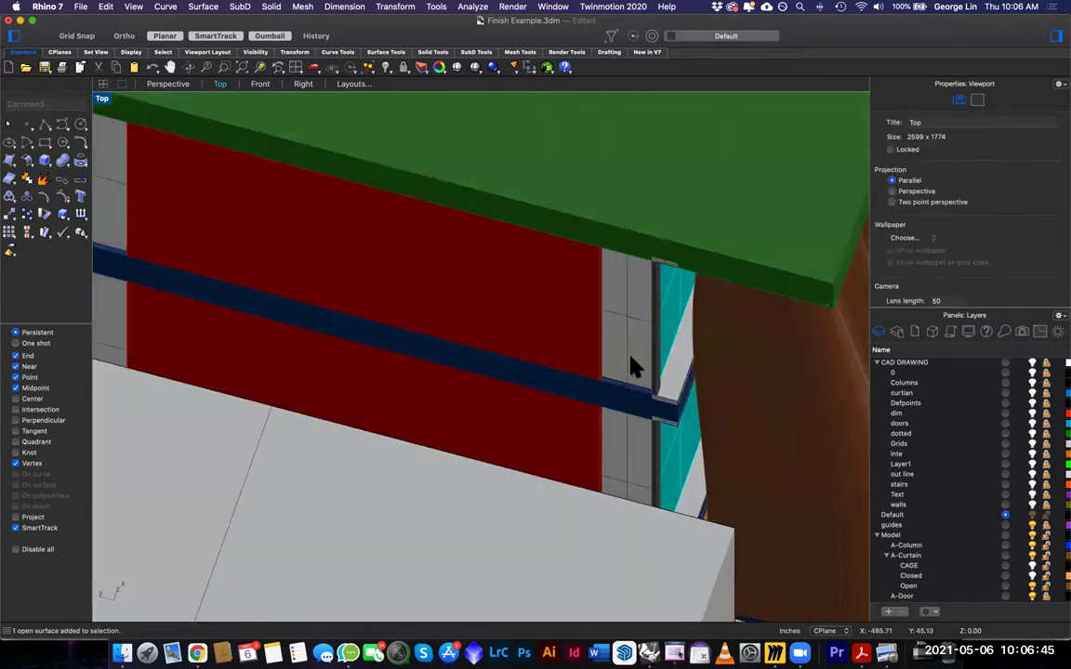
right_drag(357, 220, 356, 257)
click(100, 99)
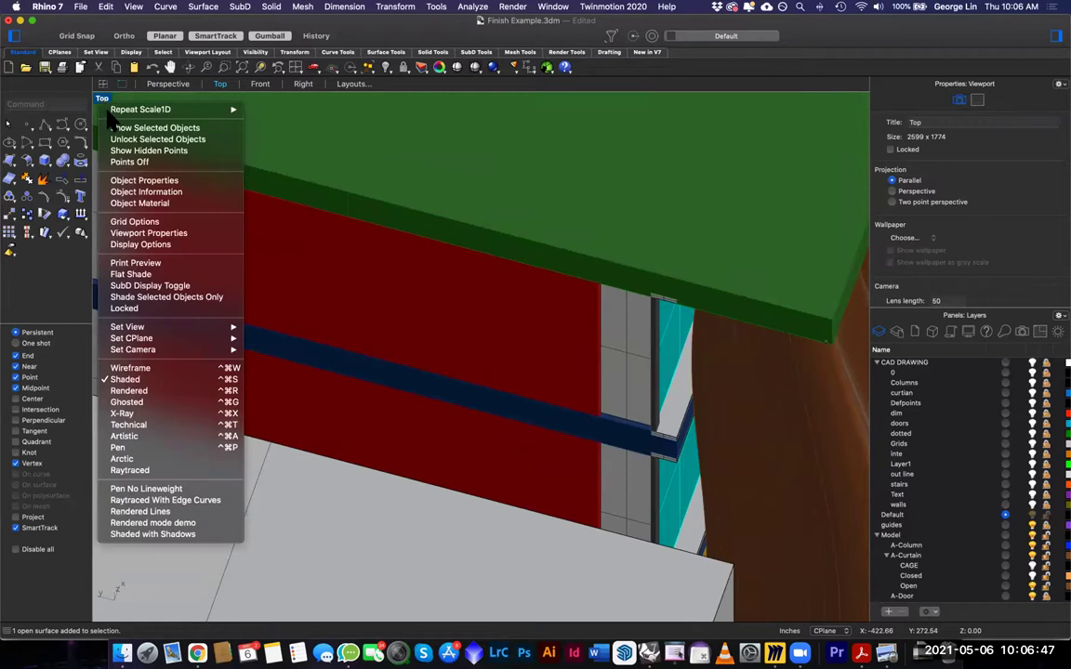
click(139, 363)
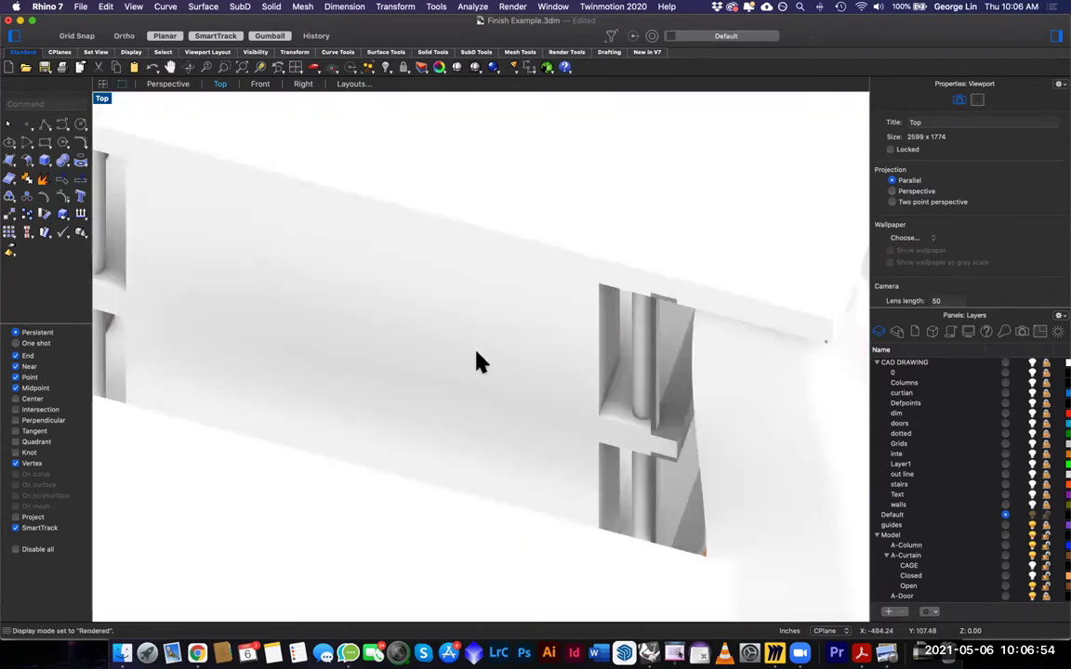
Examine the rendered glazed corner, deck, railings and interior of the house from the deck side
right_drag(476, 364, 565, 418)
scroll(530, 407, up, 5)
scroll(526, 401, up, 7)
right_drag(531, 352, 587, 506)
scroll(584, 504, up, 6)
scroll(598, 507, down, 5)
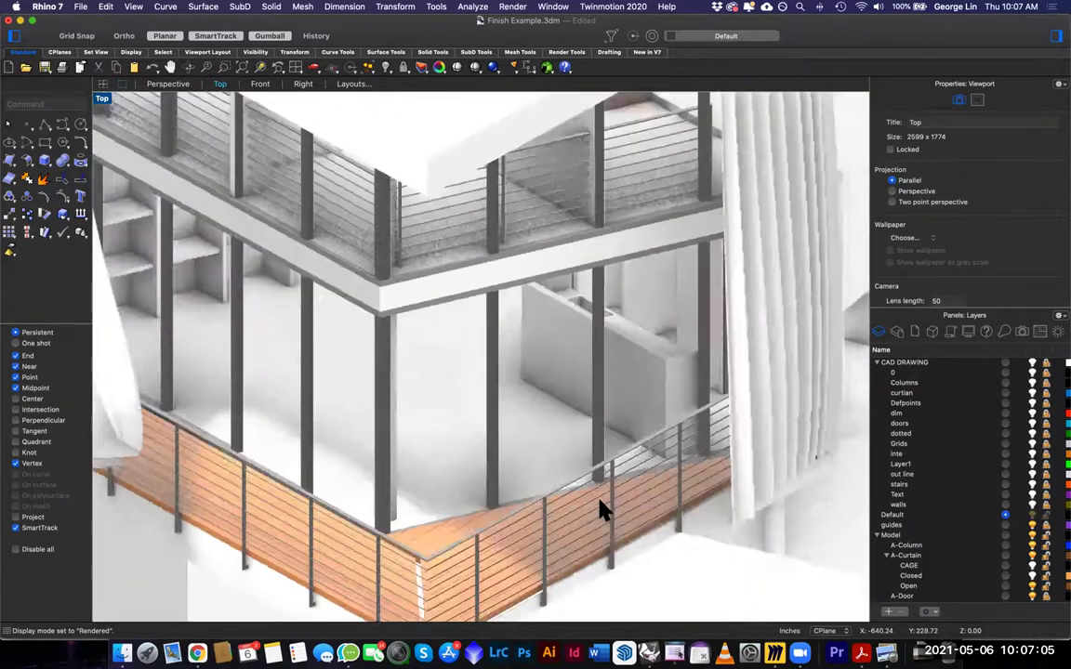
scroll(958, 534, down, 1)
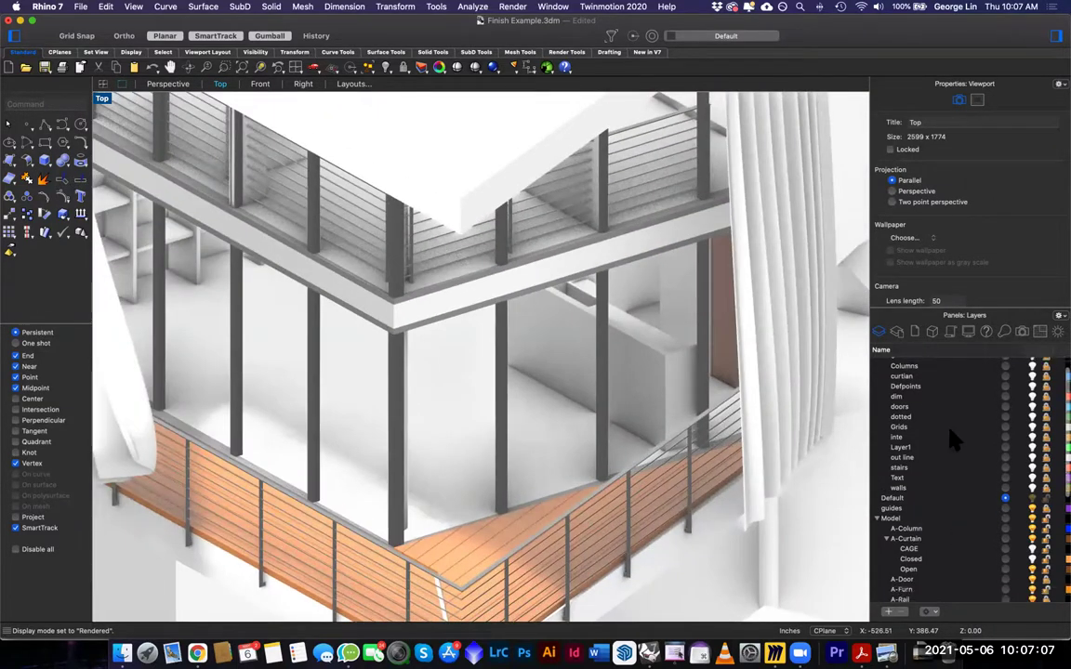
Set the viewport projection to Perspective and view the kitchen counter through the glazing up close
click(892, 190)
scroll(518, 327, up, 10)
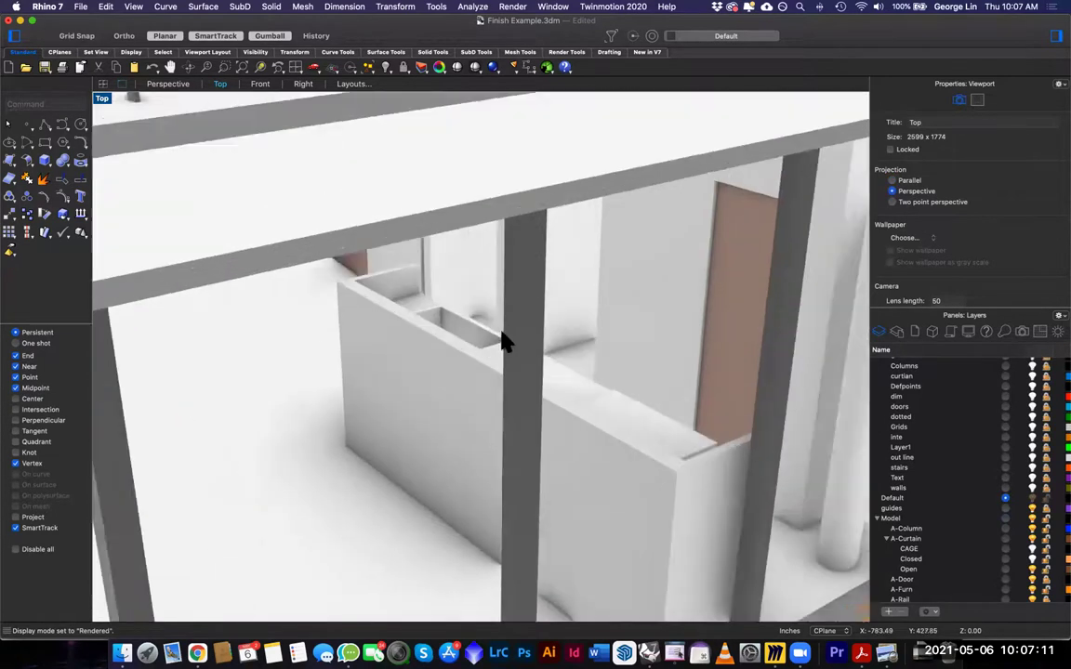
mouse_move(502, 334)
right_down()
mouse_move(471, 335)
mouse_move(566, 347)
right_up()
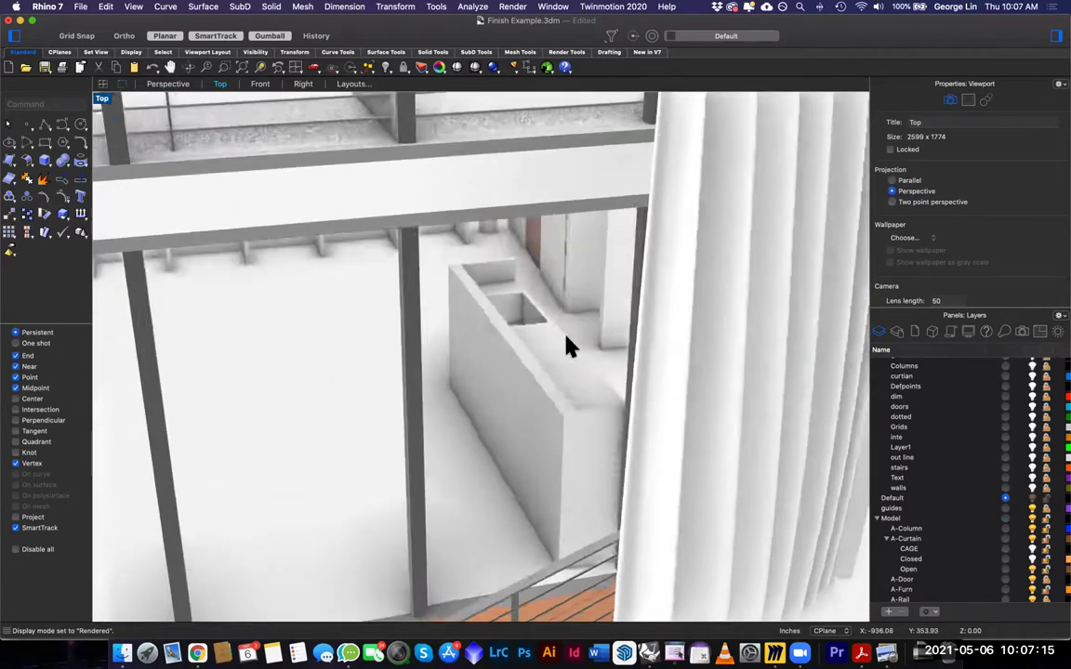
scroll(979, 402, up, 2)
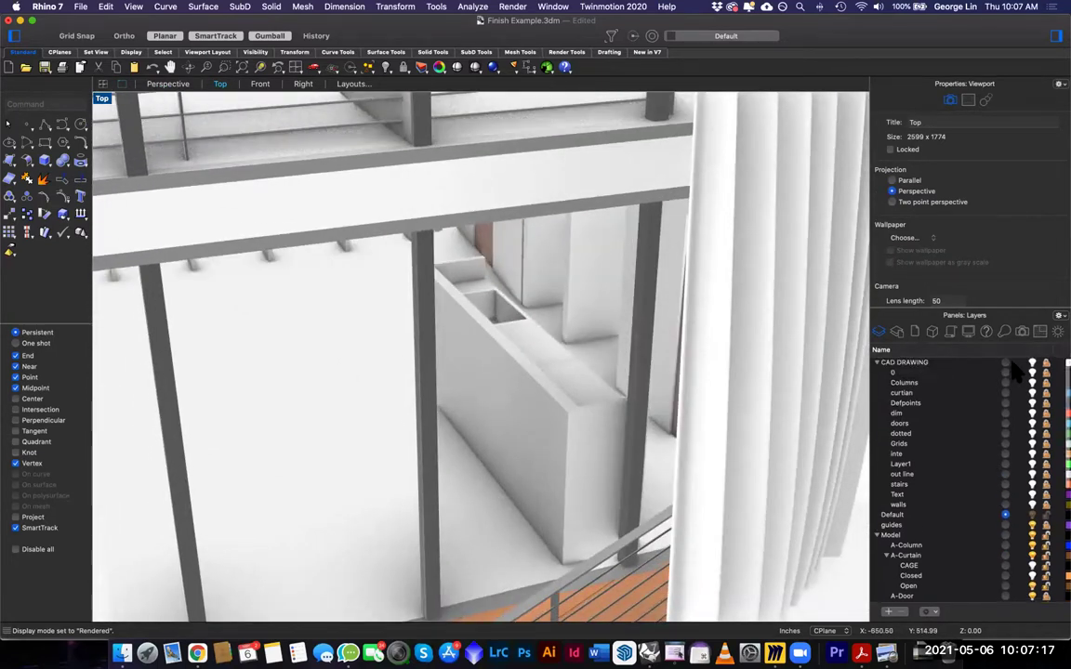
Collapse the CAD DRAWING layers, hide the A-Curtain layers and view the exposed glazing and upper-floor railing
click(877, 363)
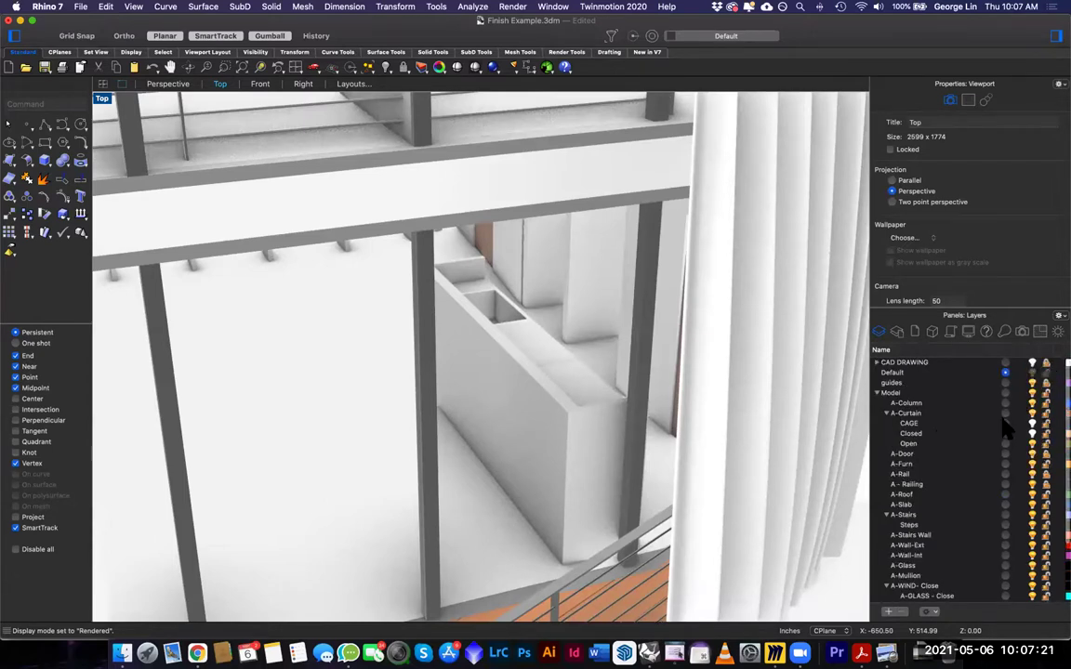
click(1031, 414)
right_drag(717, 428, 556, 389)
scroll(409, 318, up, 5)
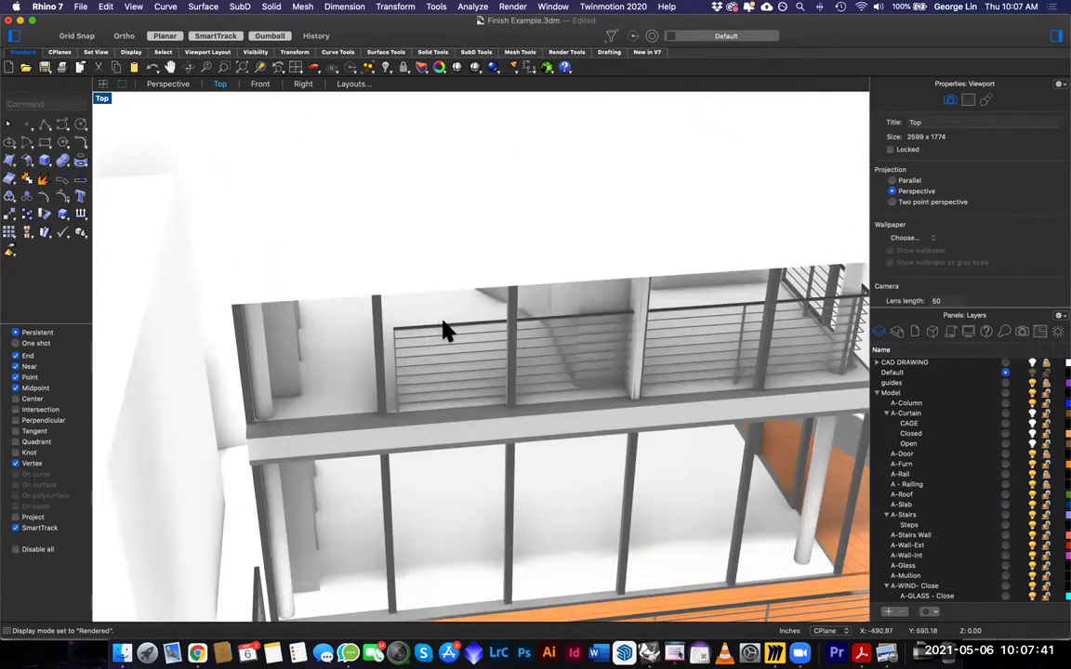
right_drag(449, 332, 425, 323)
scroll(415, 327, up, 3)
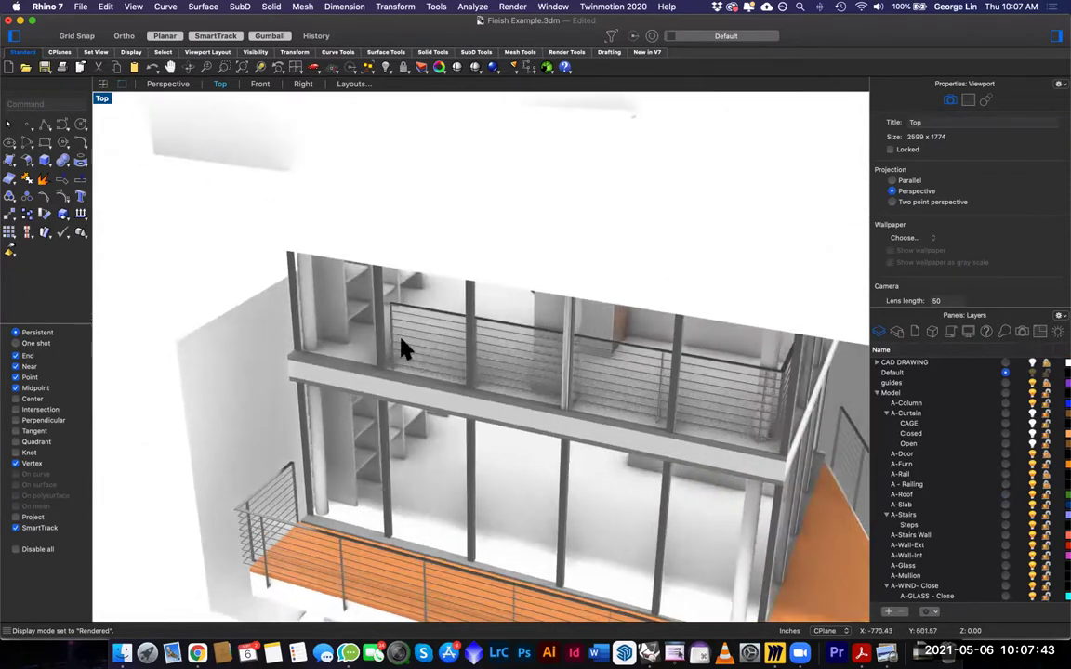
Examine the upper-floor railing behind the glazing on both sides of the house's front corner
scroll(402, 348, up, 3)
right_drag(603, 358, 358, 282)
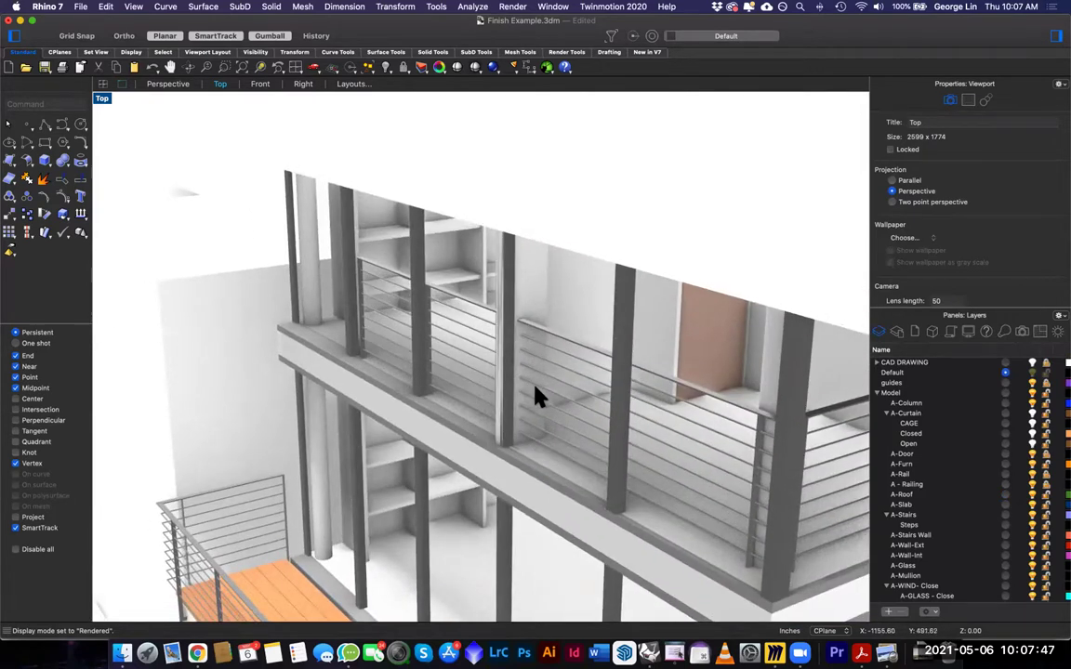
right_drag(542, 384, 480, 381)
shift+right_drag(673, 381, 469, 388)
scroll(472, 385, down, 5)
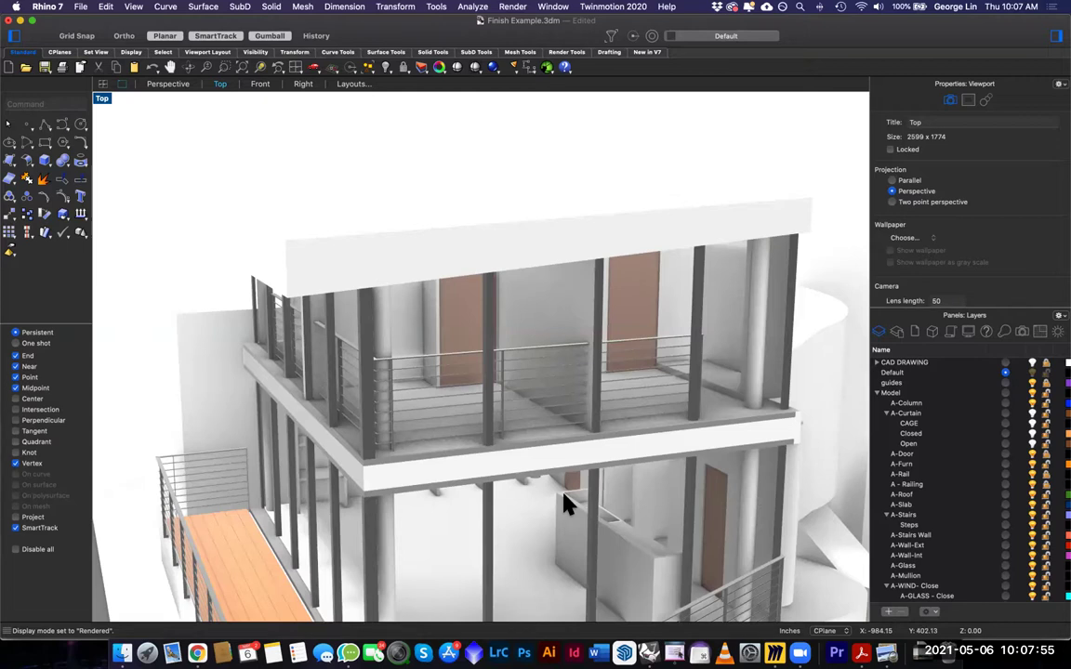
Switch to the Curtain Wall House PDF in Acrobat and view the upper-floor railing in the exterior photo up close
key(super+Tab)
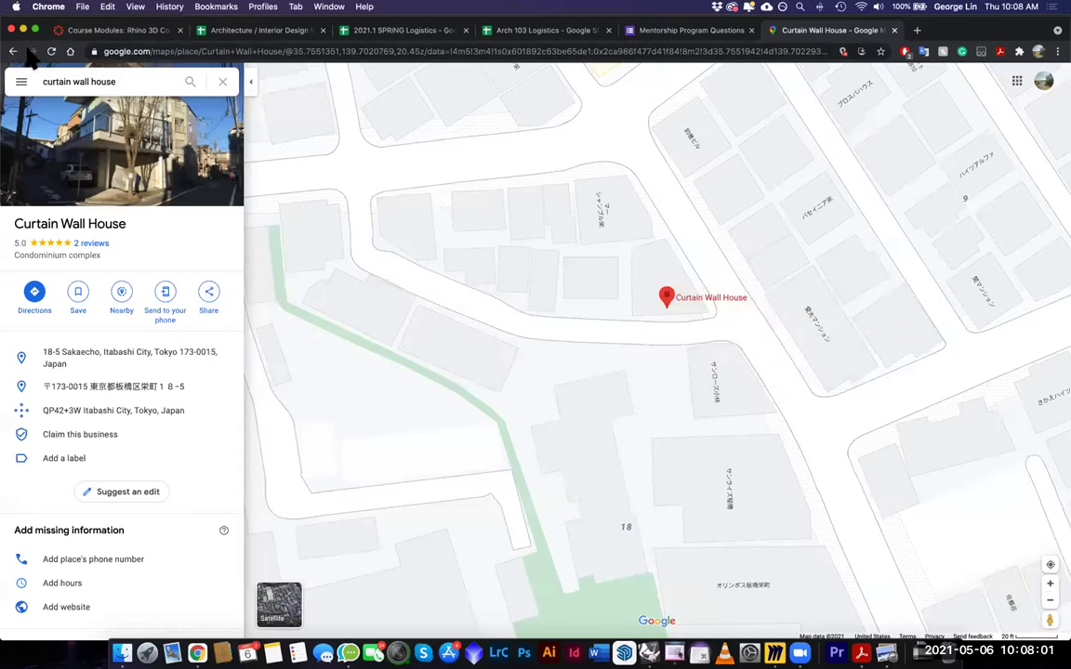
click(861, 653)
scroll(624, 425, down, 2)
scroll(625, 425, up, 5)
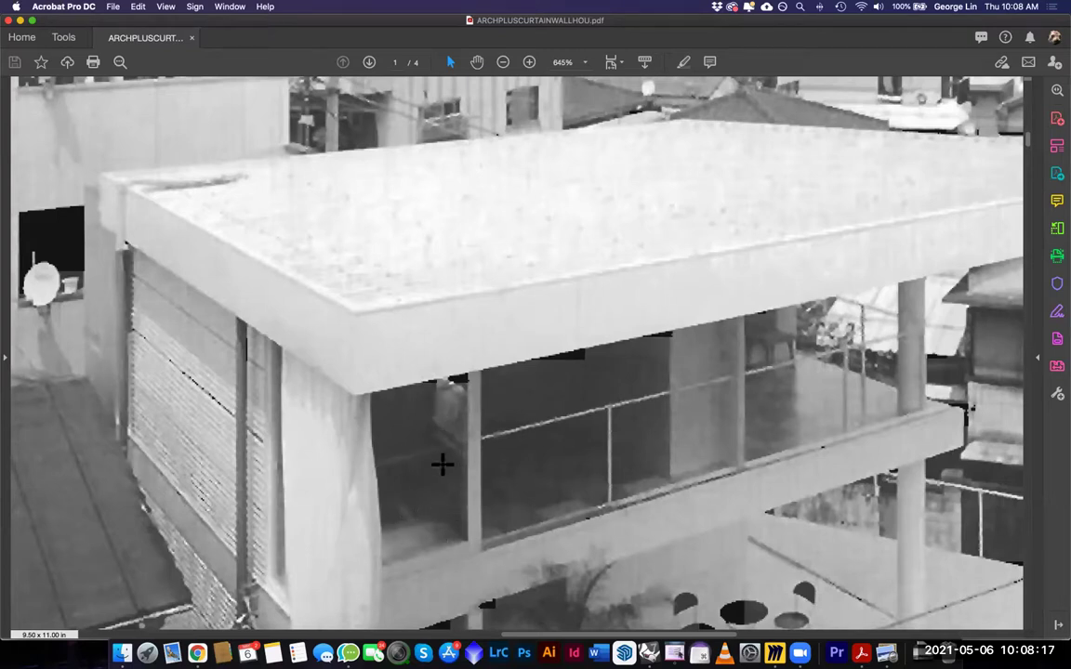
Switch back to Rhino and inspect the end post, handrail and upper bar of the upper-floor railing up close
key(super+Tab)
key(super+Tab)
key(super+Tab)
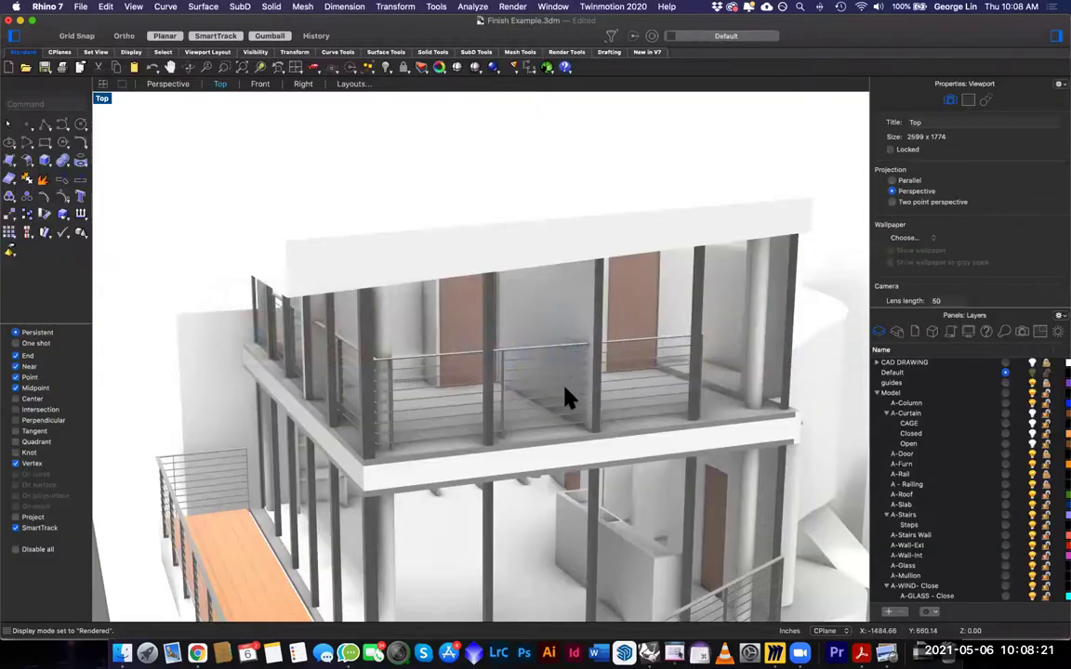
scroll(563, 383, down, 7)
mouse_move(565, 382)
right_down()
mouse_move(632, 381)
mouse_move(550, 376)
right_up()
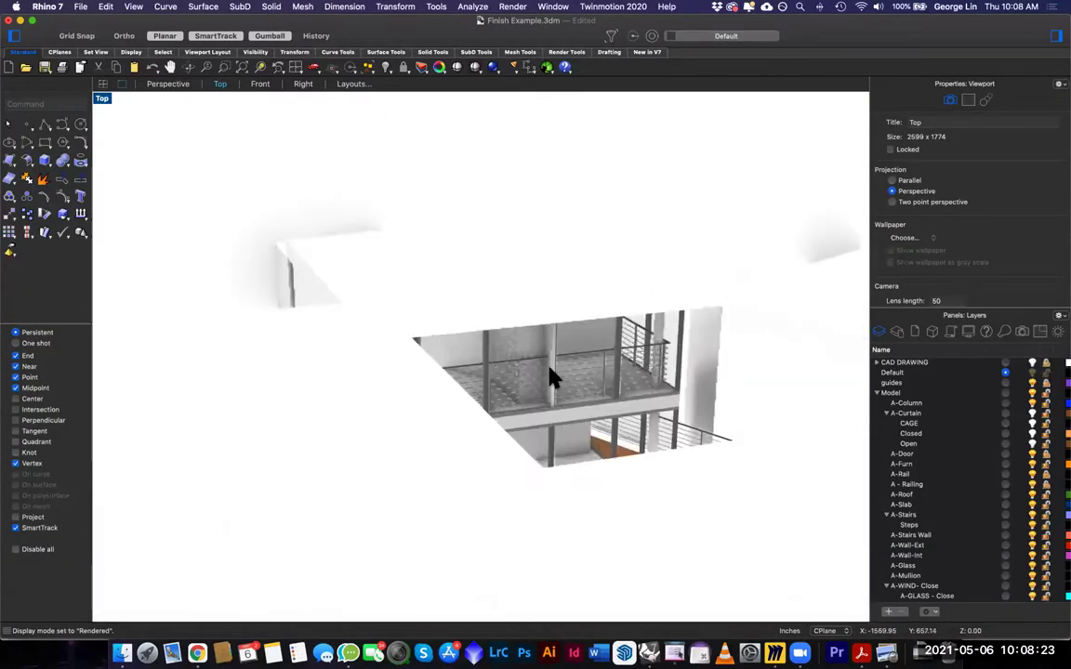
scroll(550, 375, up, 7)
scroll(284, 379, up, 10)
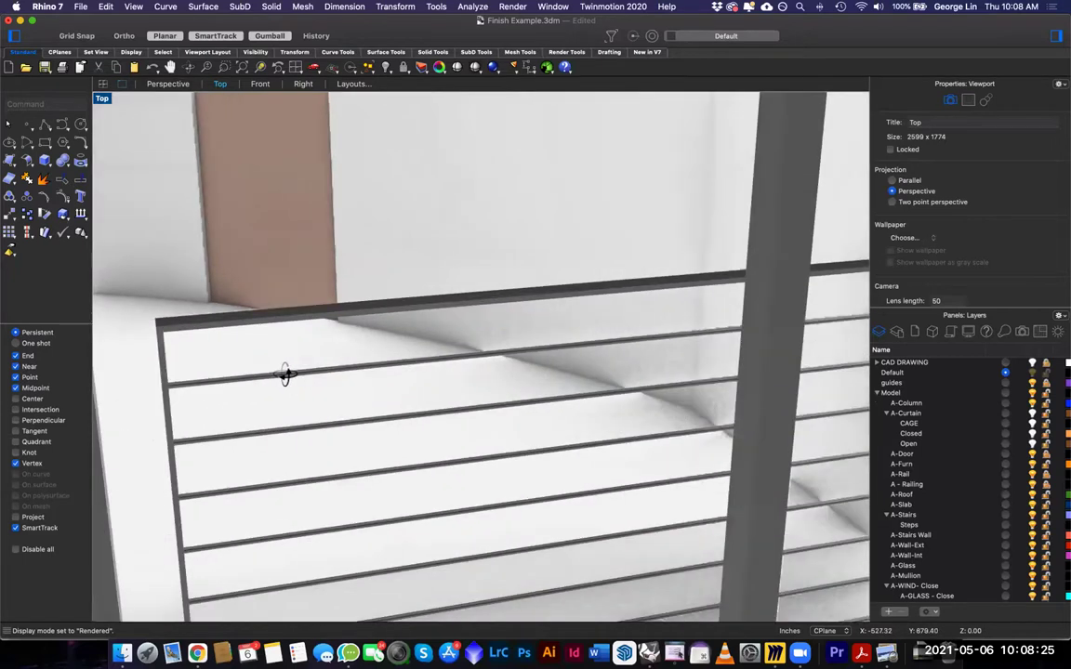
scroll(270, 377, up, 2)
scroll(268, 394, down, 1)
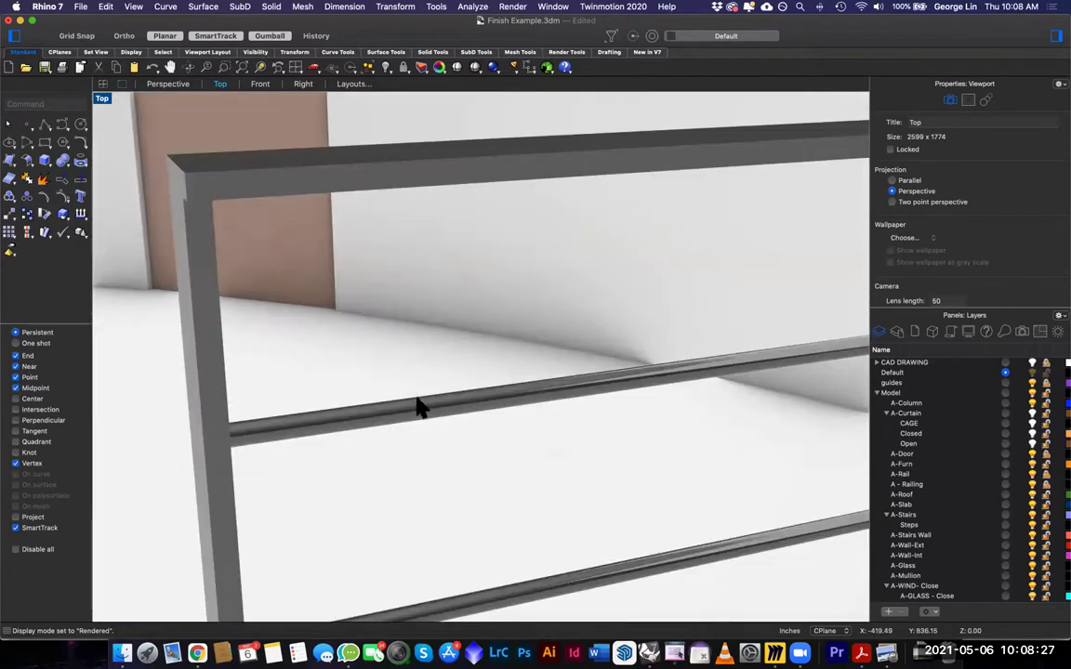
Check how the upper-floor railing runs behind the mullions up to the column
scroll(502, 395, down, 4)
shift+right_drag(567, 385, 102, 390)
right_drag(502, 372, 504, 375)
scroll(505, 377, down, 5)
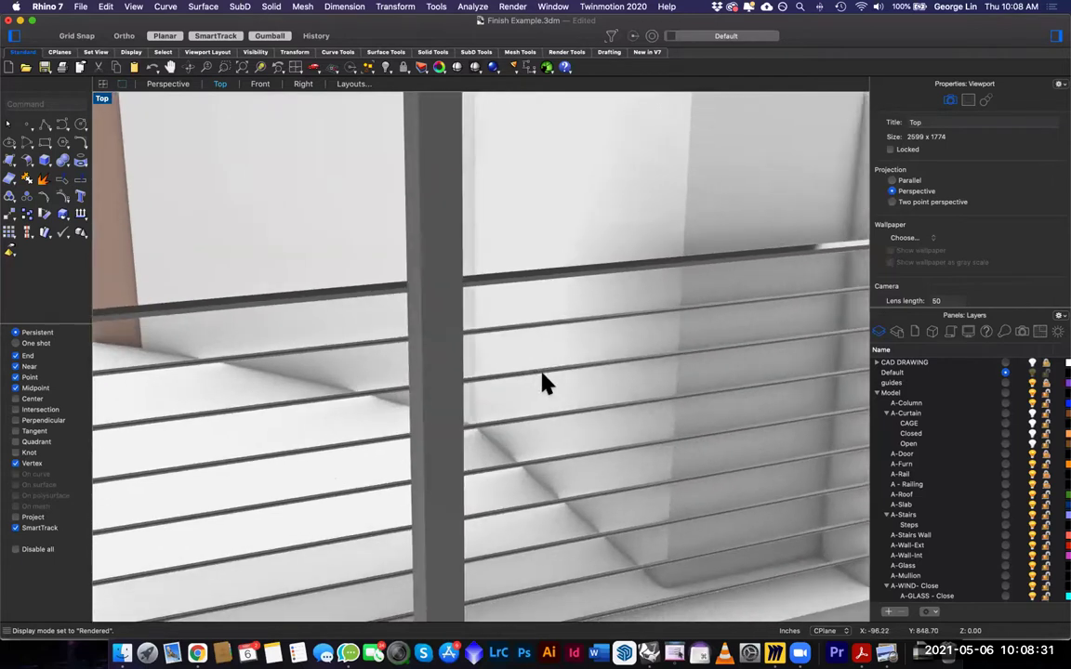
scroll(632, 379, down, 6)
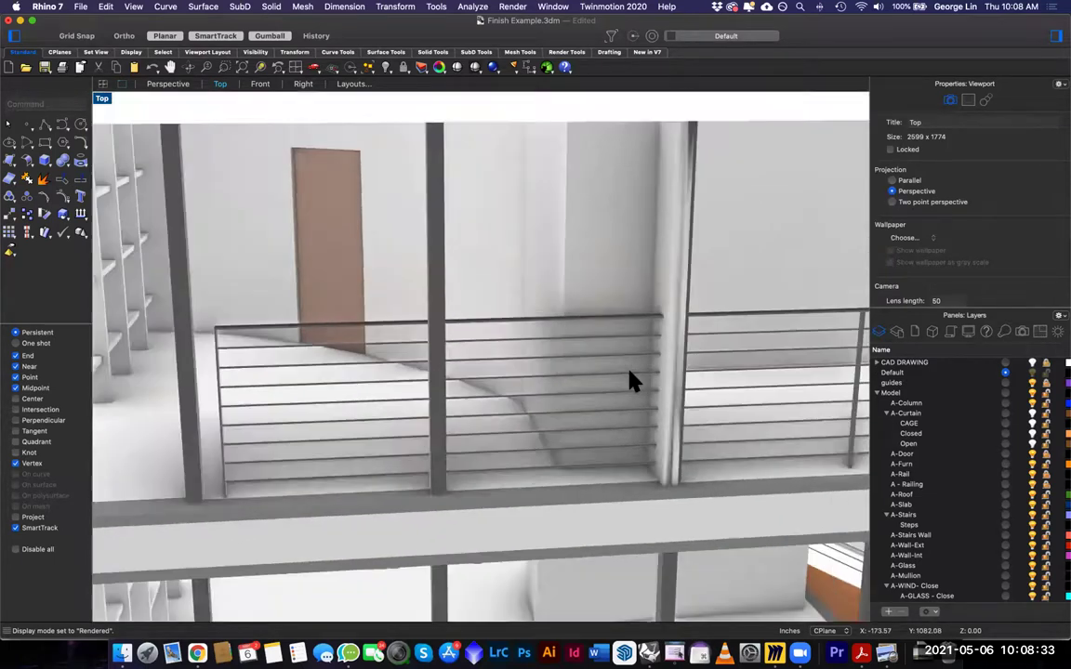
Switch to Acrobat and recheck the upper-floor railing in the PDF's exterior photo
key(super+Tab)
key(super+Tab)
key(super+Tab)
click(861, 654)
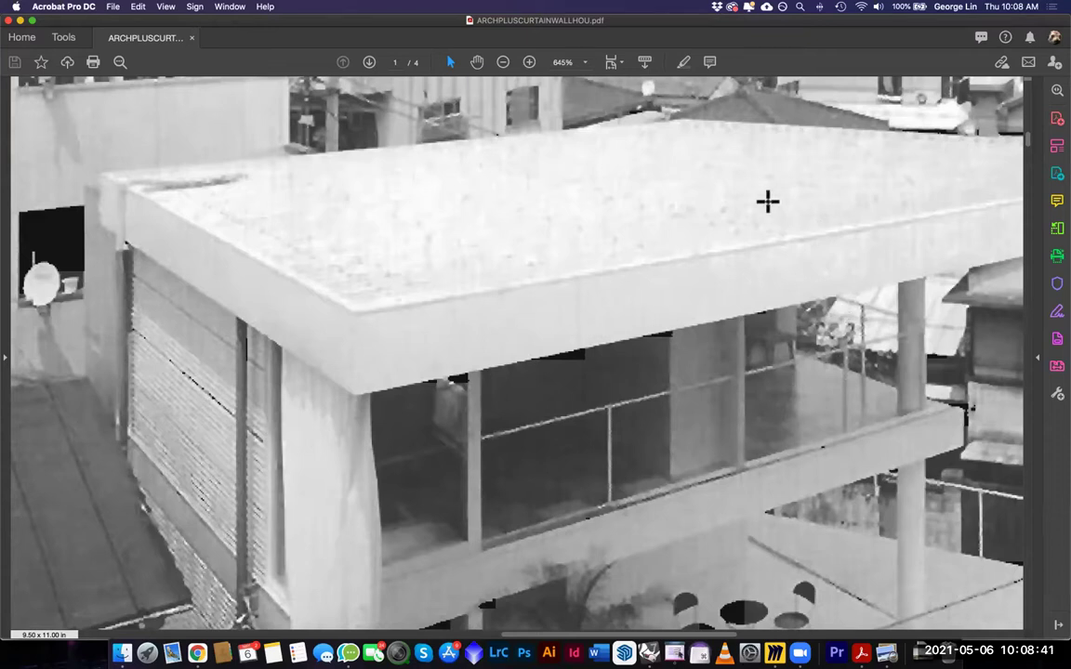
Switch to Chrome, enter Street View beside the Curtain Wall House and look up at the balcony railing's corner
key(super+Tab)
key(super+Tab)
key(super+shift+Tab)
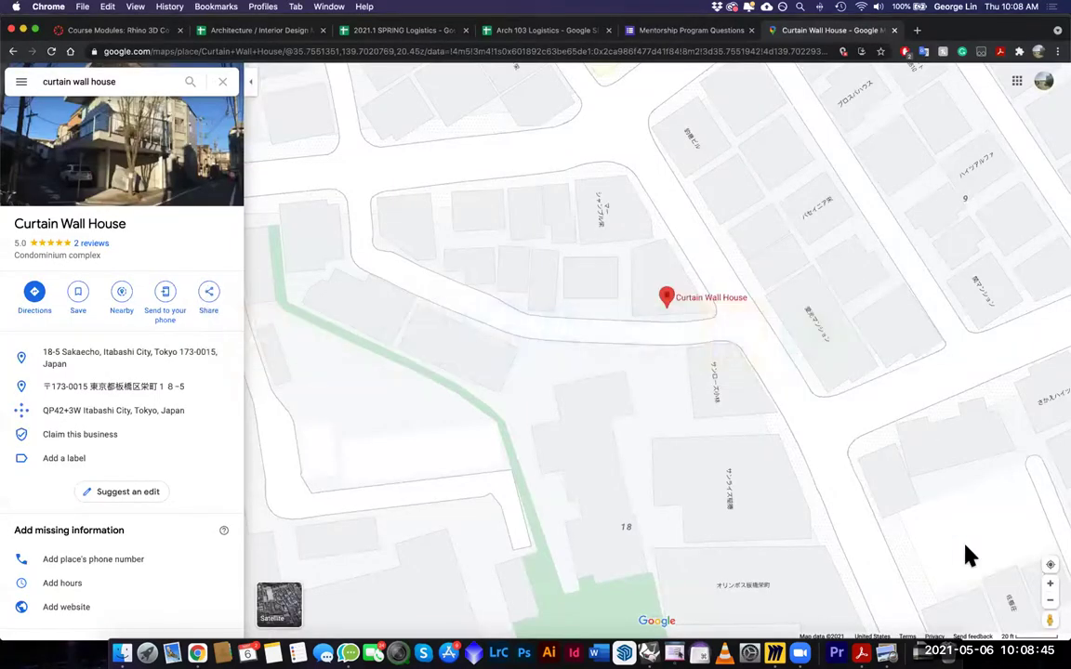
drag(1051, 619, 729, 295)
drag(683, 213, 140, 241)
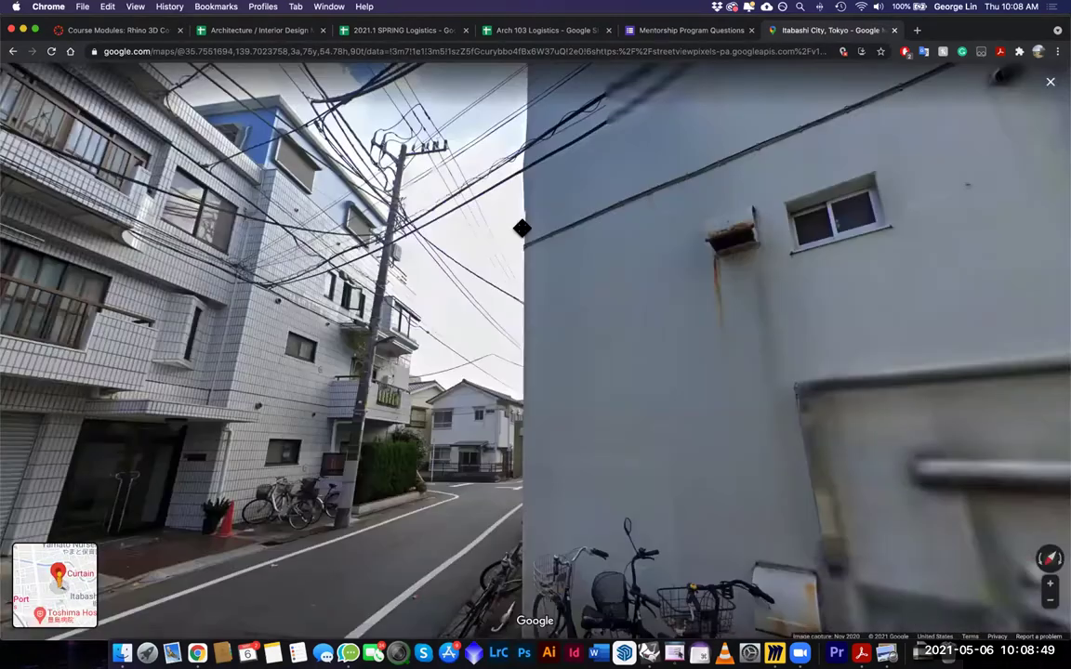
drag(883, 344, 545, 213)
scroll(547, 212, up, 5)
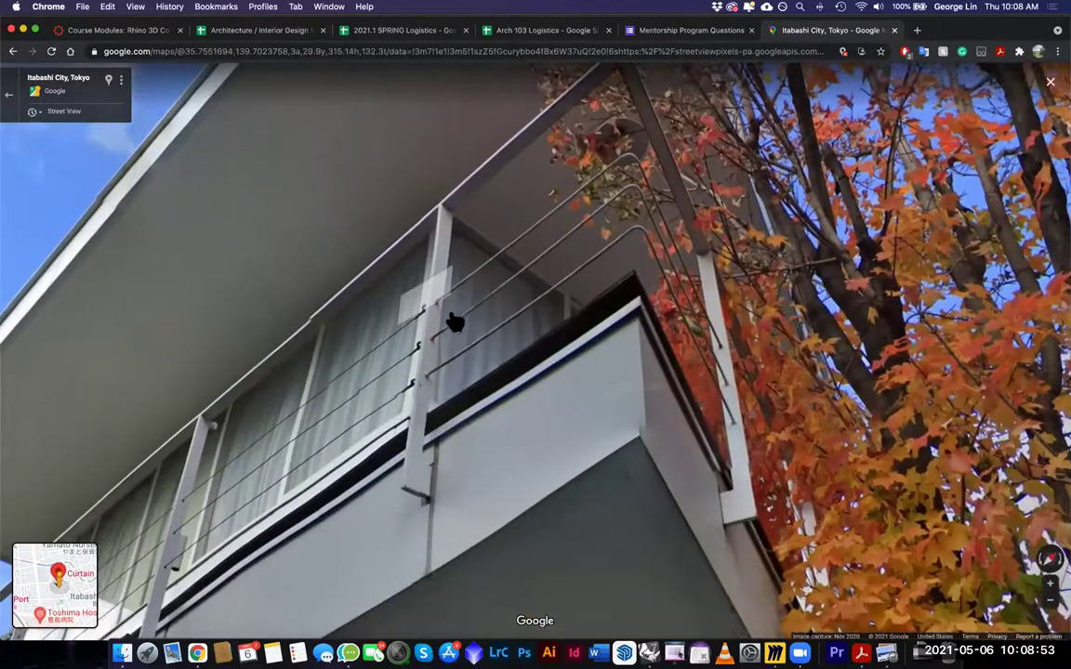
Examine the balcony railing's posts, cables between posts and bent rods at the corner in Street View
drag(455, 322, 428, 418)
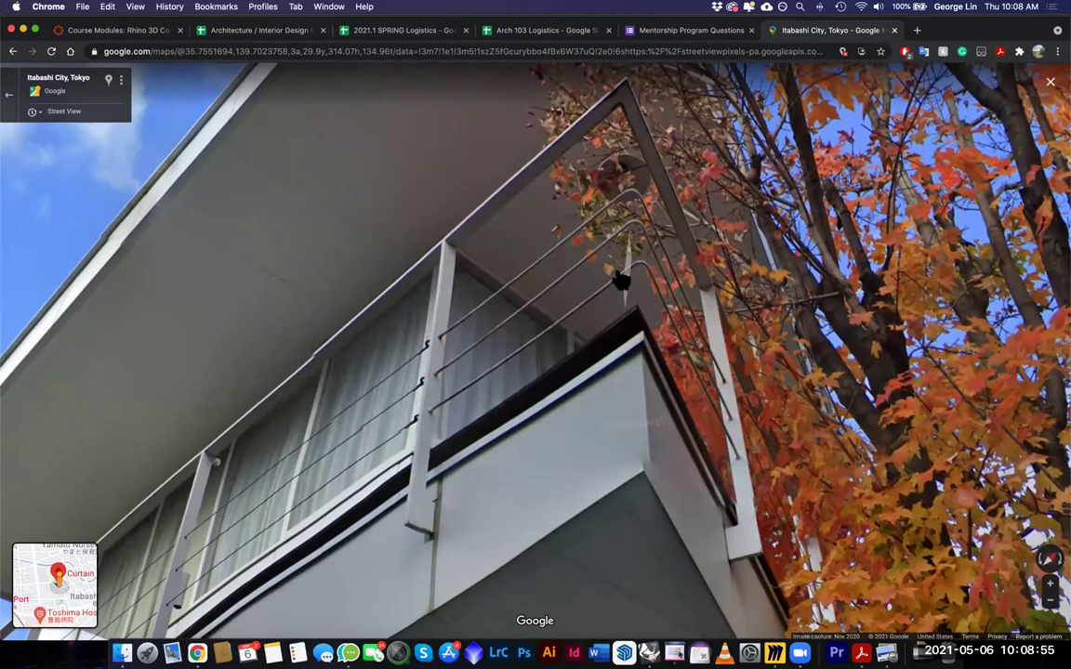
scroll(567, 337, up, 3)
scroll(567, 338, down, 4)
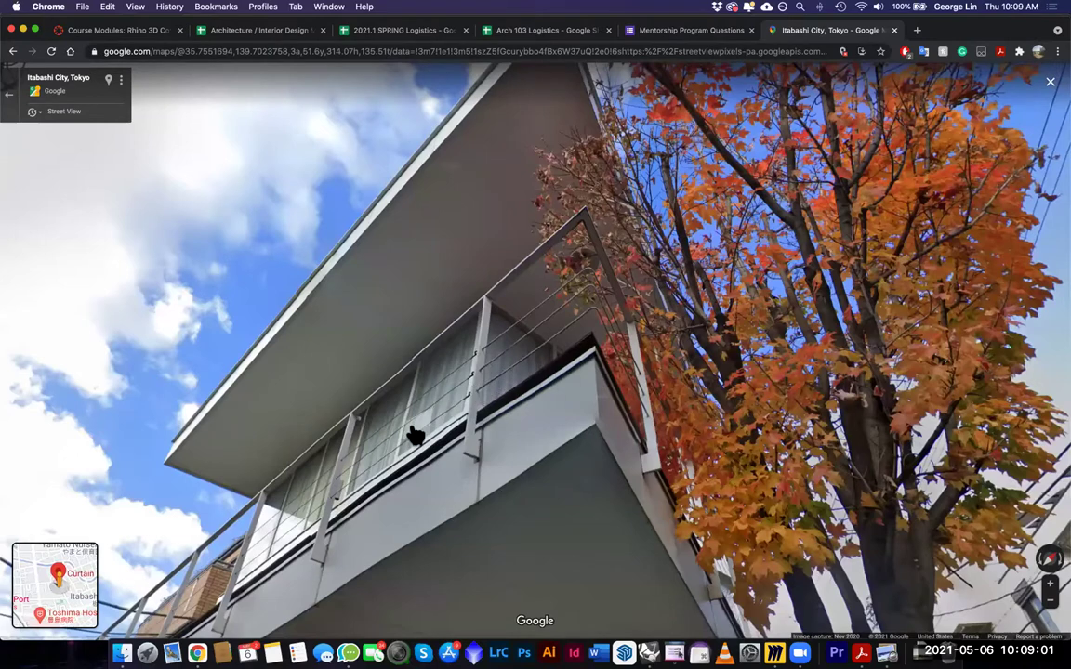
drag(536, 352, 550, 329)
scroll(358, 490, up, 4)
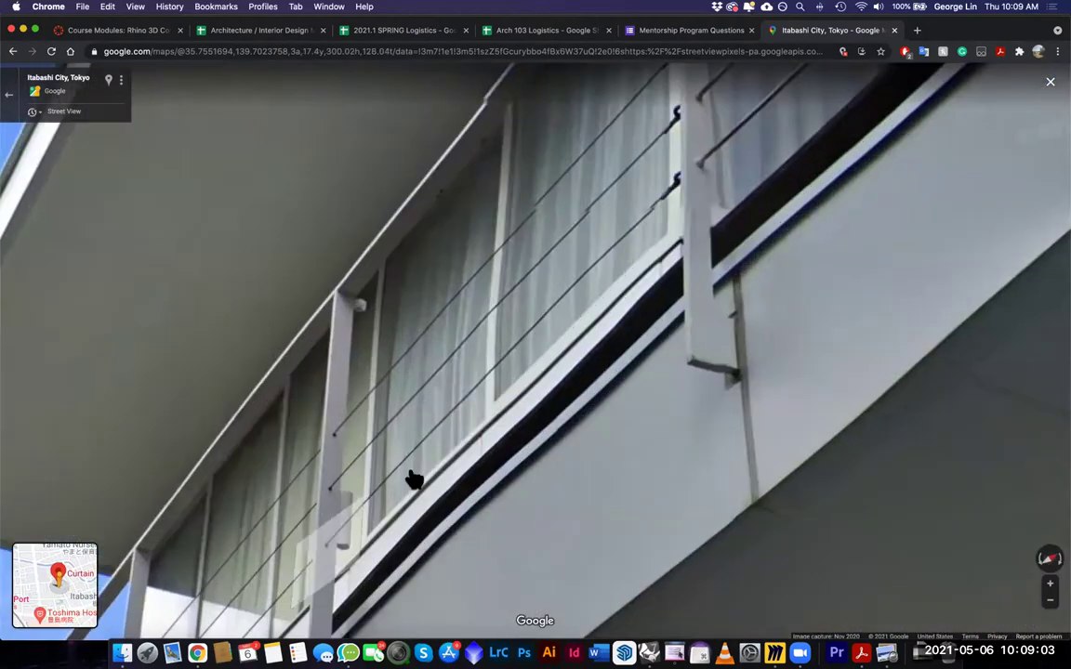
drag(556, 215, 265, 445)
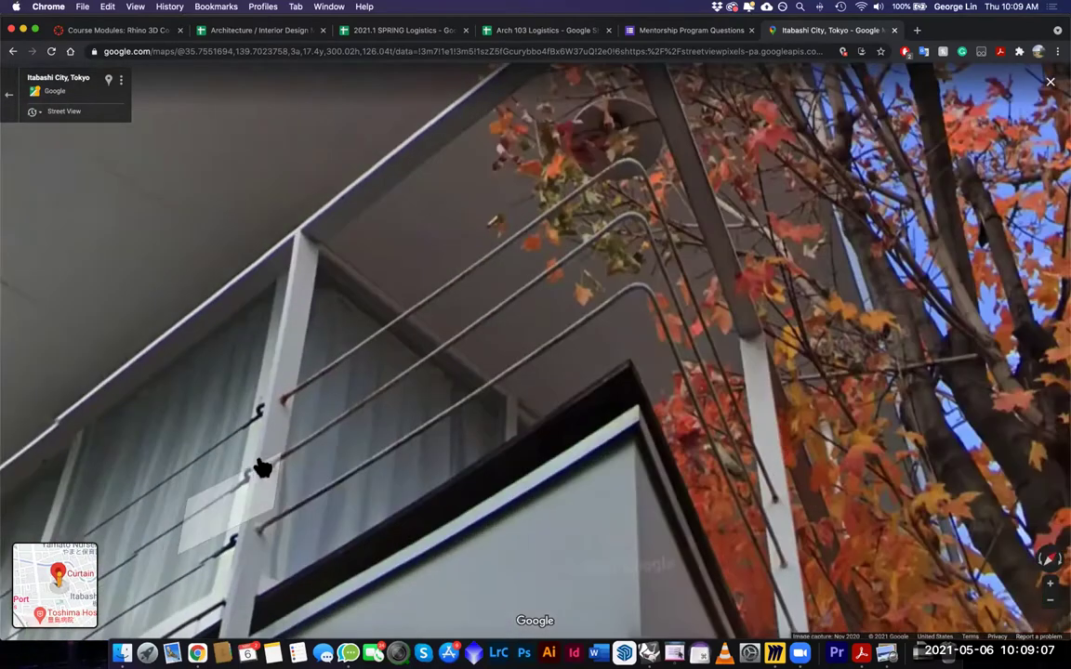
scroll(432, 393, down, 4)
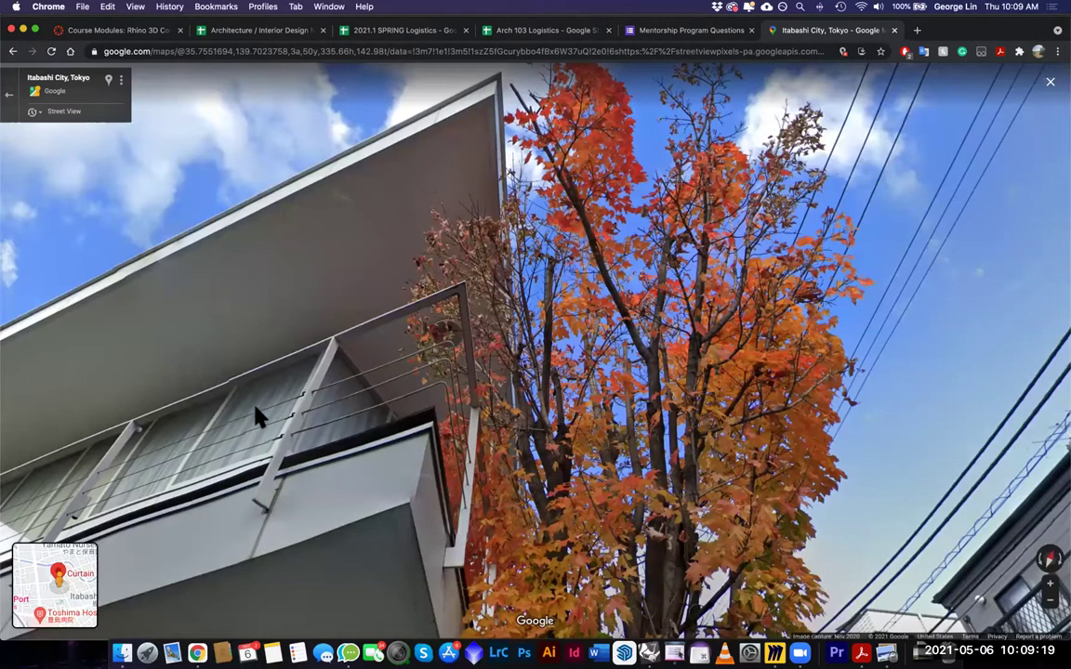
Mark the cable span between two posts and three straight lines cutting across the balcony corner in red, then clear the markup
drag(248, 369, 244, 403)
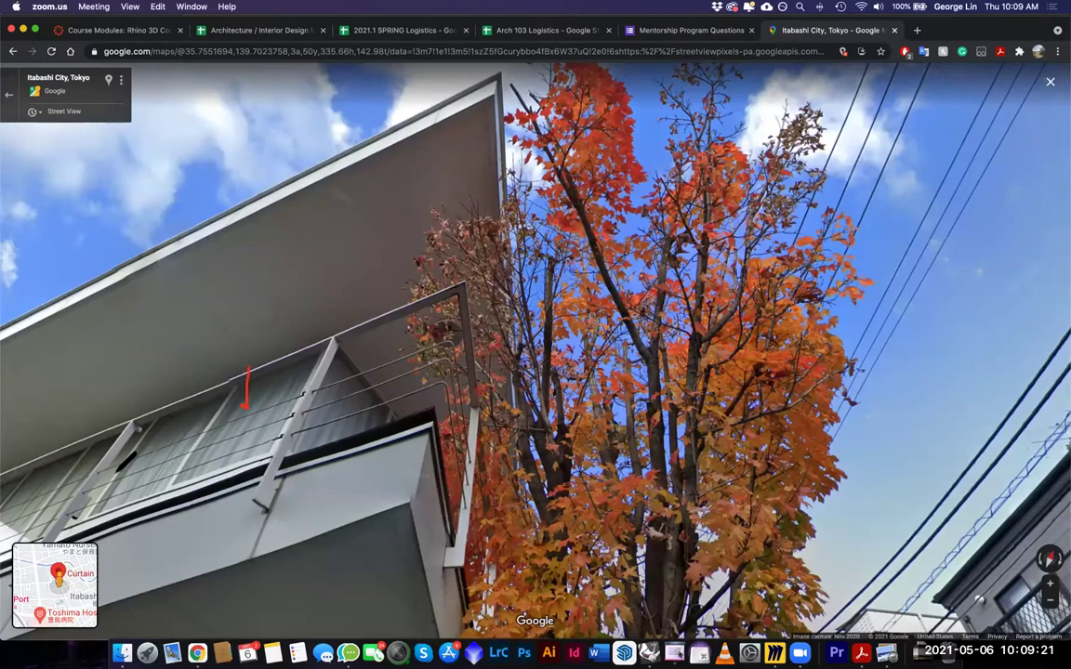
drag(106, 461, 113, 472)
mouse_move(314, 387)
mouse_down()
mouse_move(391, 407)
mouse_move(471, 454)
mouse_up()
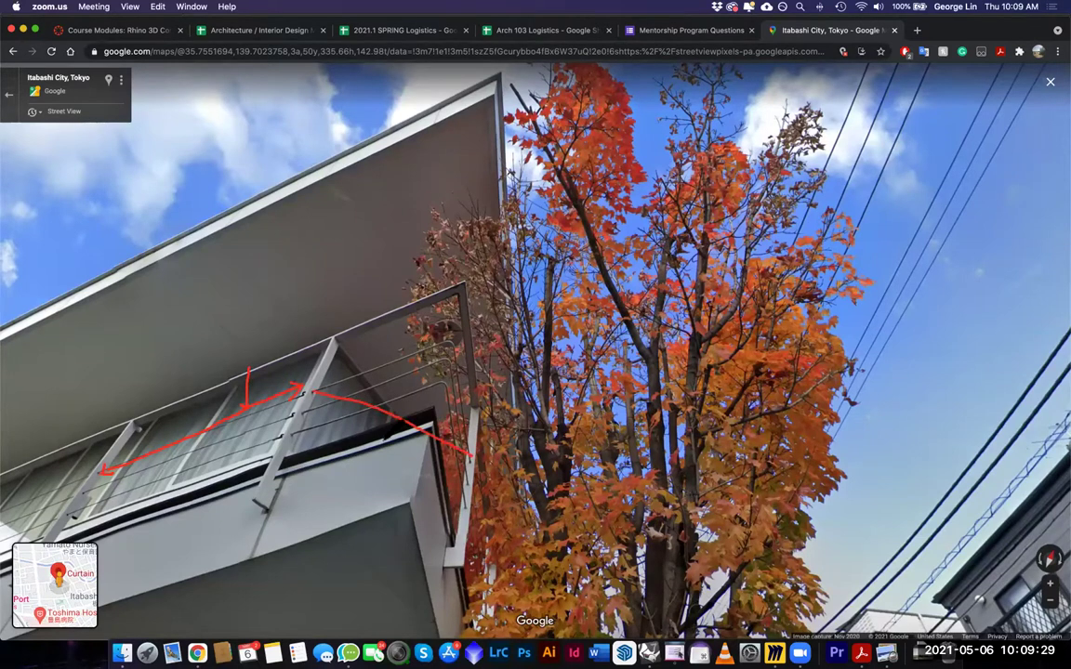
drag(404, 453, 471, 486)
drag(290, 436, 467, 509)
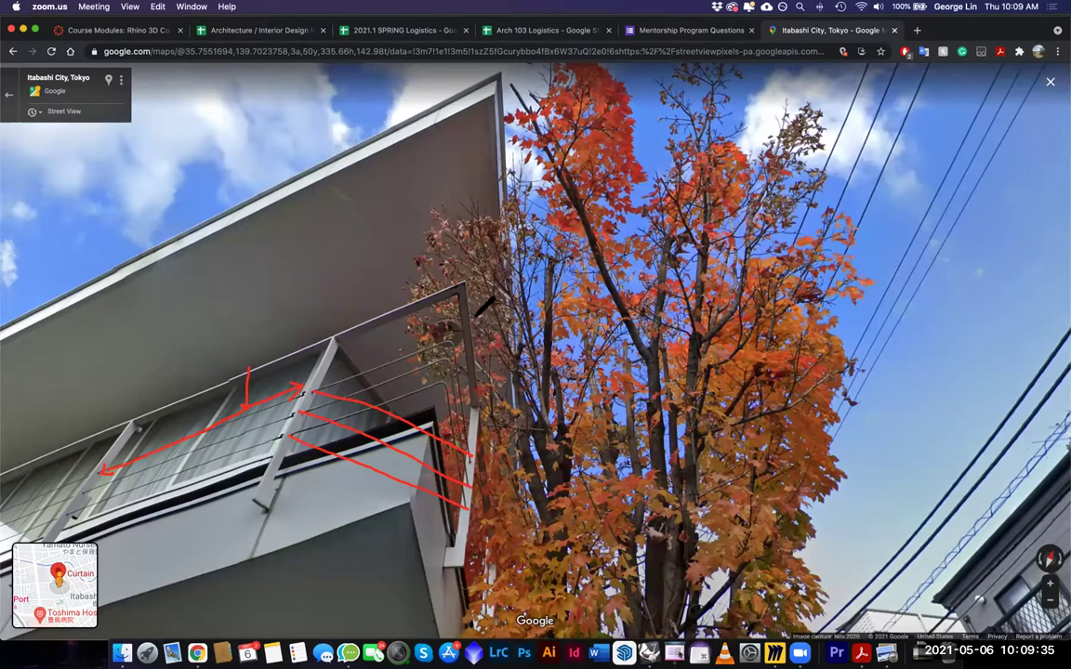
click(688, 186)
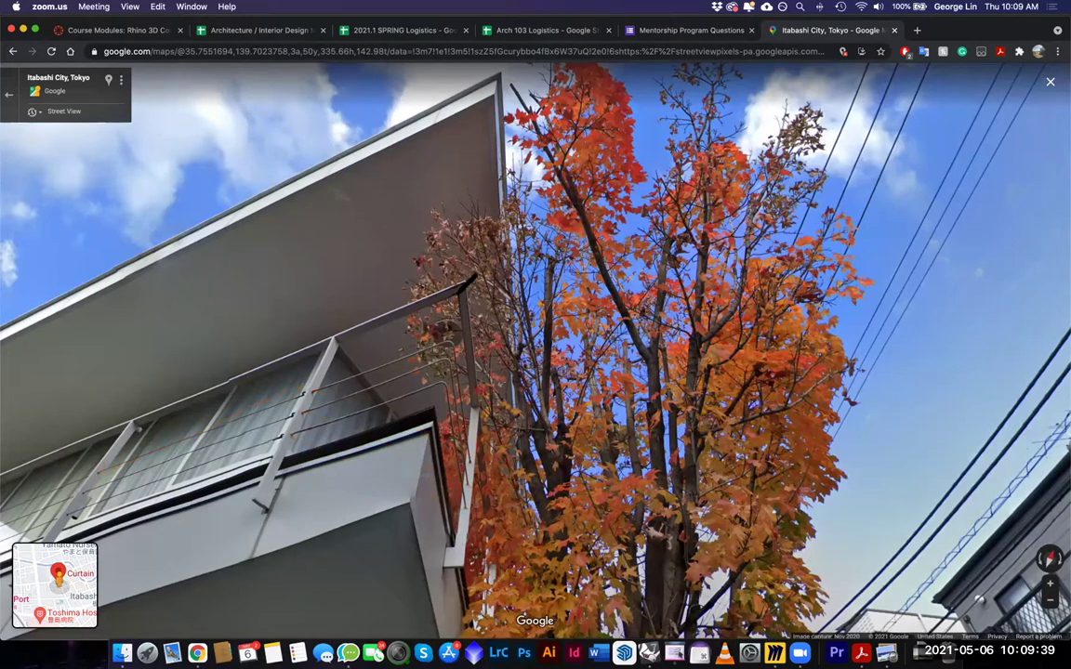
Sketch a red vertical post at the balcony railing's corner over the Street View image, then clear the markup
mouse_move(443, 341)
mouse_down()
mouse_move(432, 410)
mouse_move(455, 296)
mouse_up()
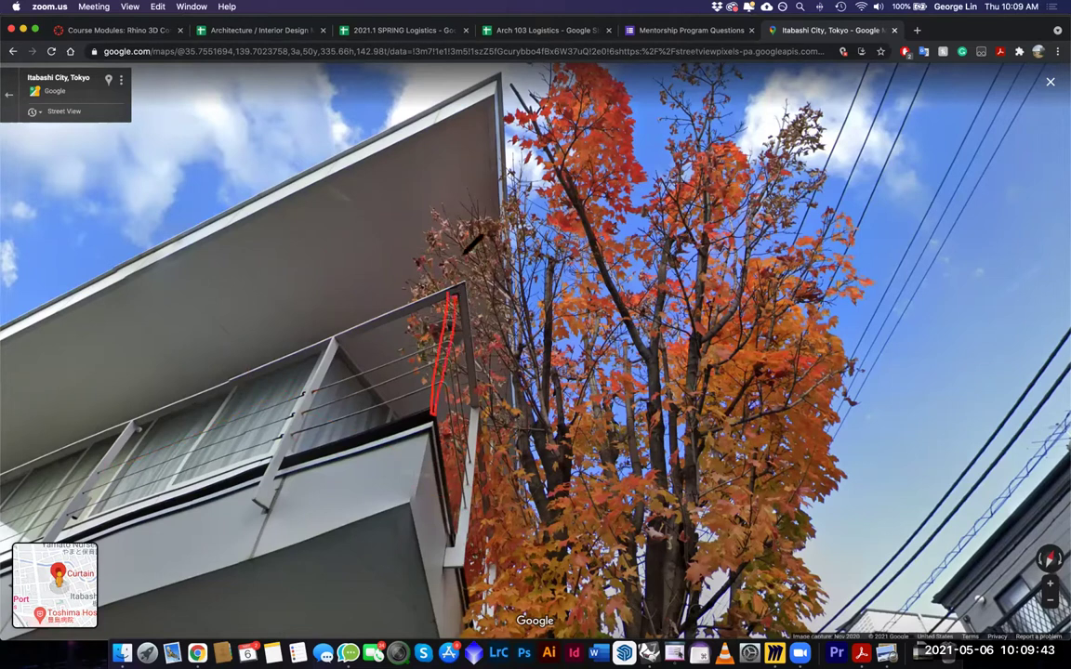
drag(489, 98, 486, 106)
drag(444, 261, 443, 277)
click(902, 121)
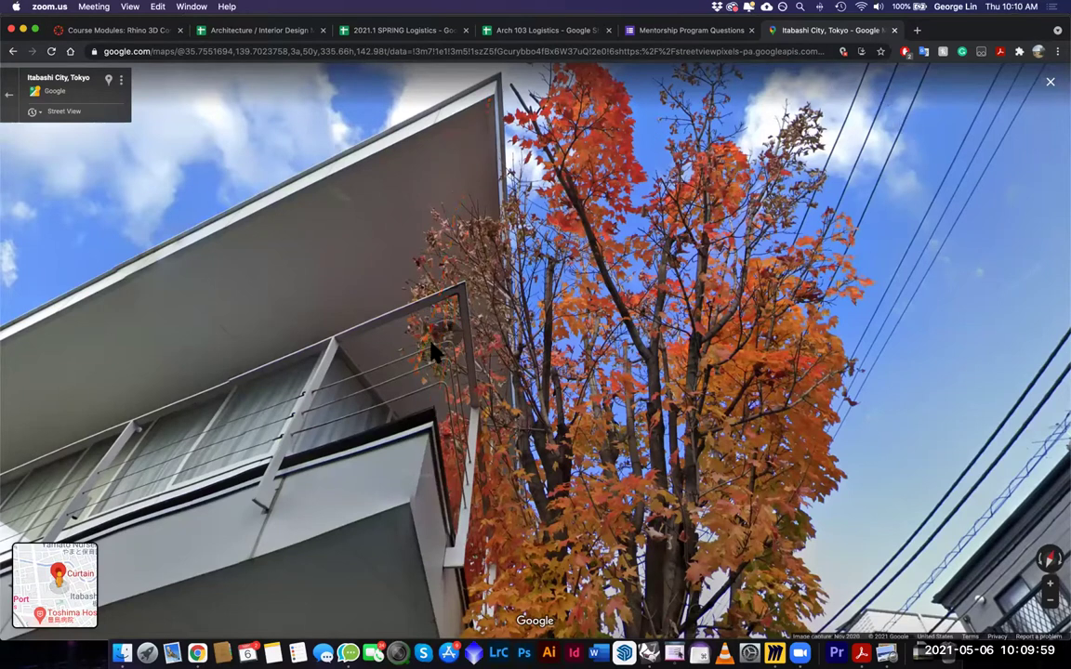
Trace the top bent rod around the balcony corner in red and mark the cable and rod sections on either side of the post
click(315, 392)
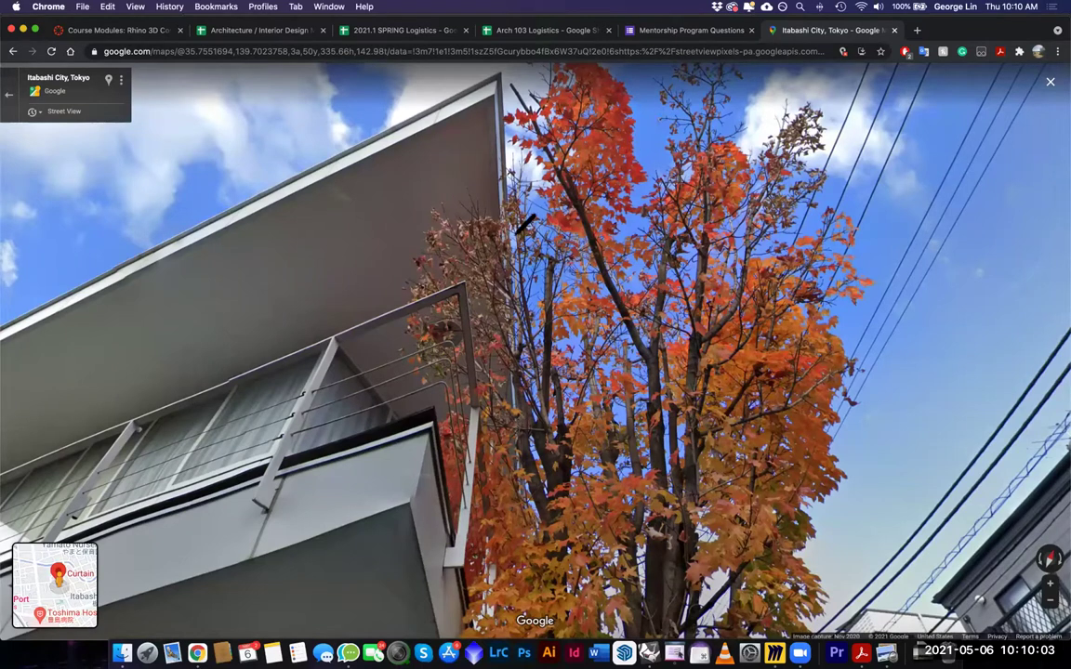
mouse_move(313, 395)
mouse_down()
mouse_move(435, 336)
mouse_move(470, 461)
mouse_up()
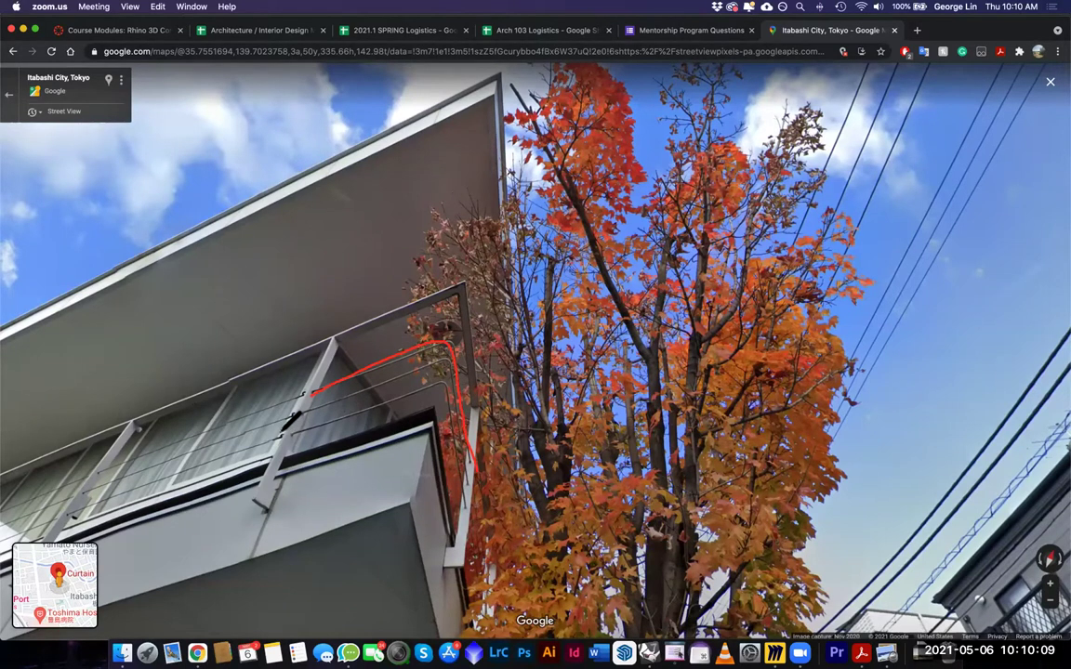
drag(264, 374, 265, 391)
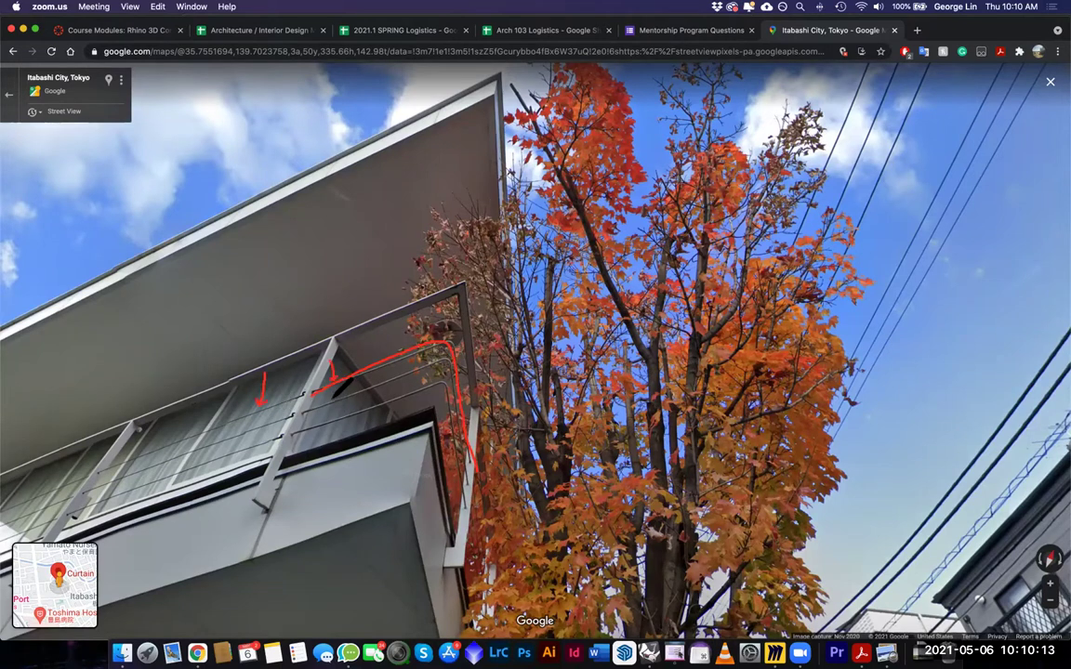
mouse_move(450, 309)
mouse_down()
mouse_move(435, 395)
mouse_move(457, 300)
mouse_up()
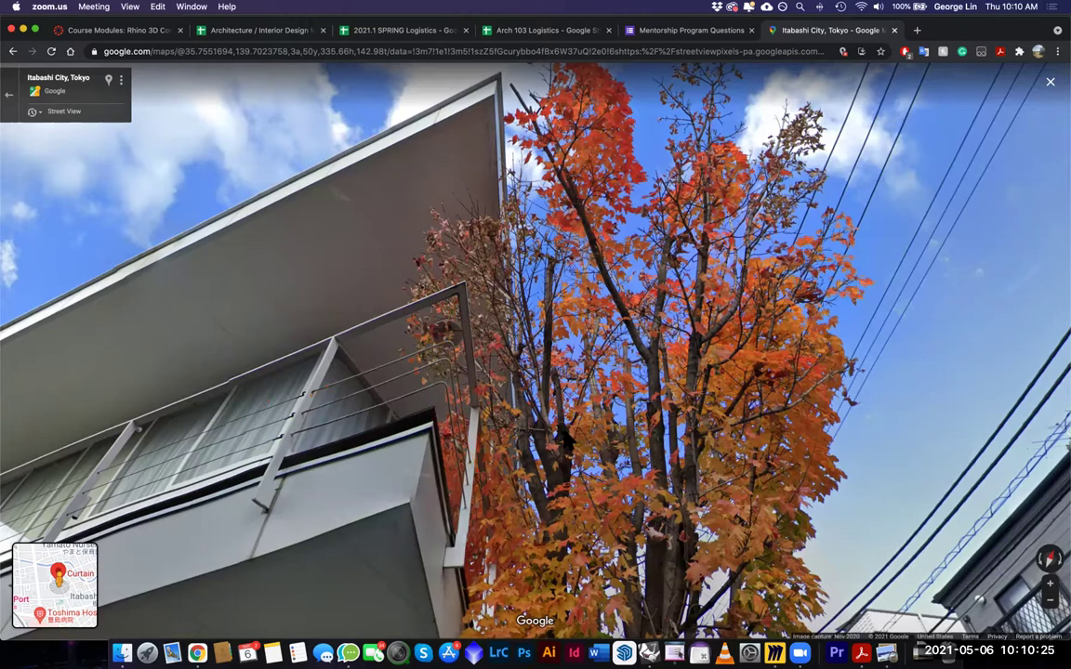
Switch back to Rhino and examine the deck railing's corner, where the horizontal bars turn without a post
scroll(569, 435, down, 4)
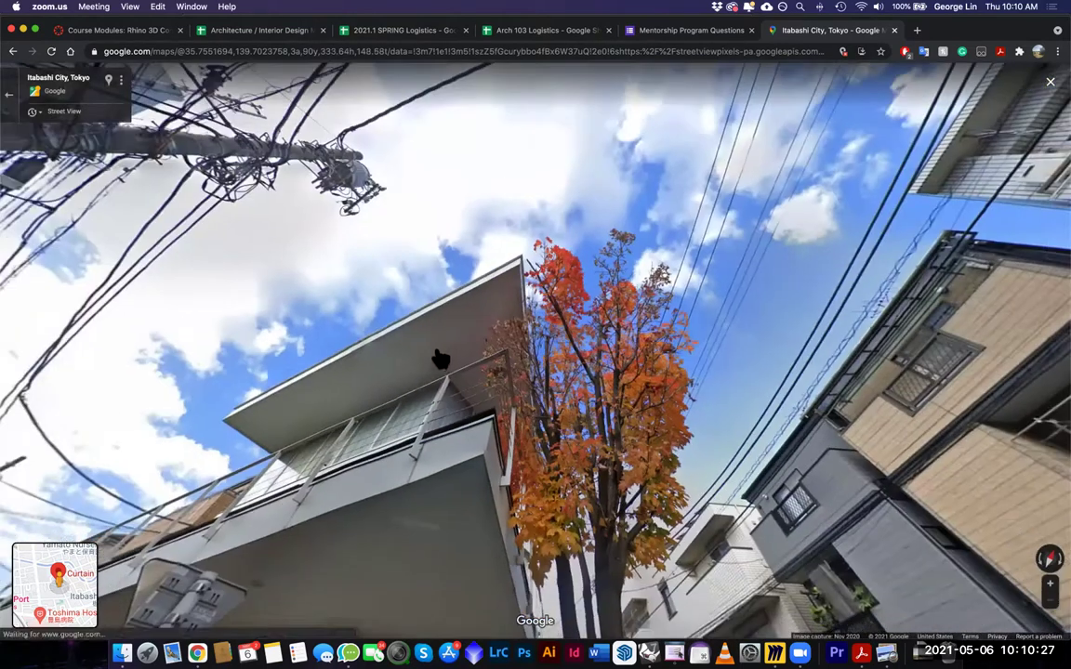
key(super+Tab)
click(502, 346)
scroll(483, 437, down, 7)
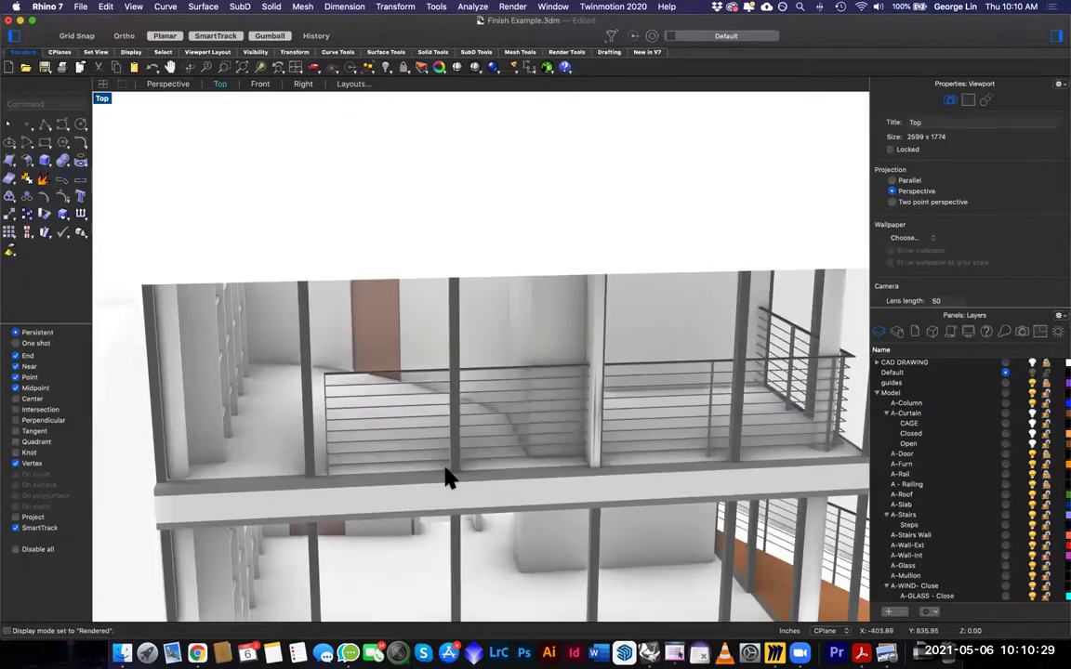
right_drag(673, 471, 479, 491)
scroll(477, 471, up, 5)
right_drag(454, 440, 473, 374)
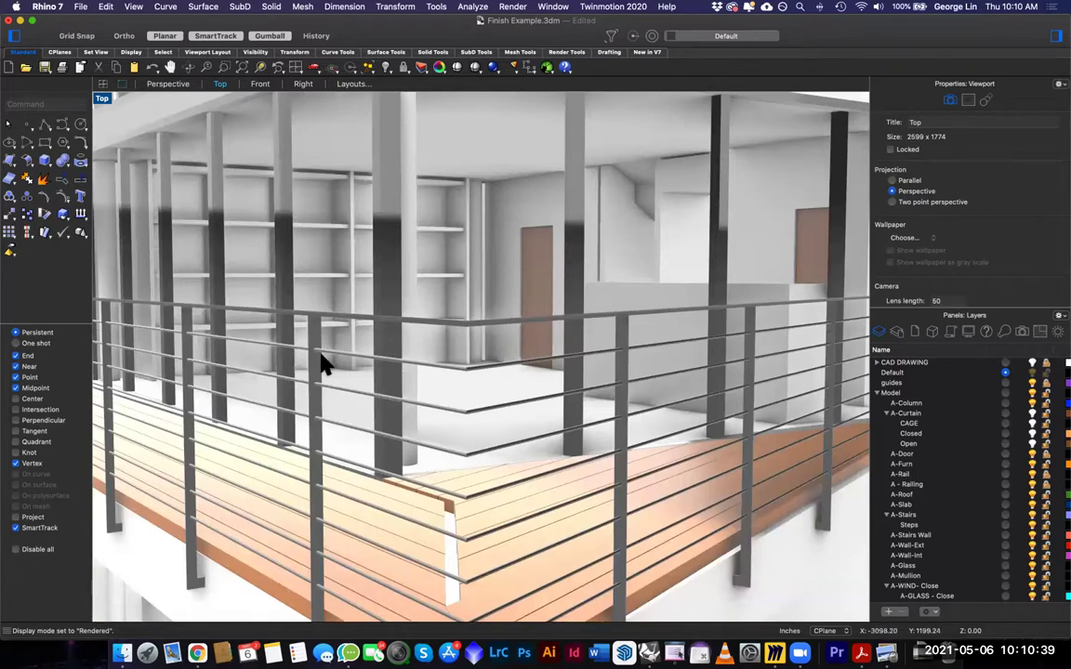
scroll(324, 363, down, 3)
right_drag(385, 380, 291, 325)
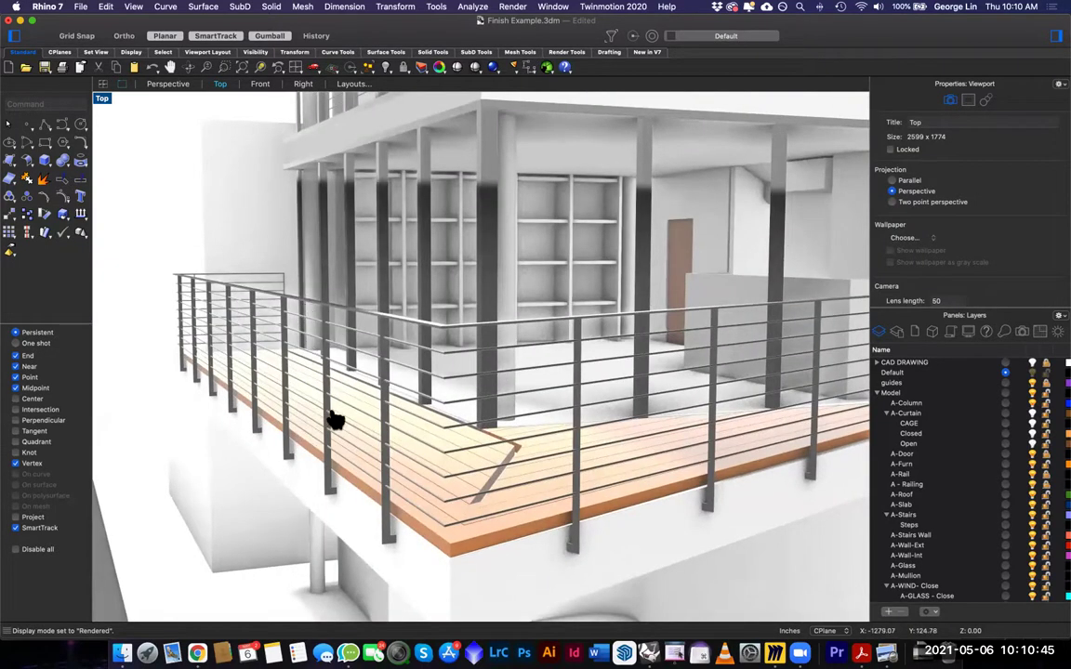
Compare the balcony in Street View with the model's deck railing from slightly above the corner
key(super+Tab)
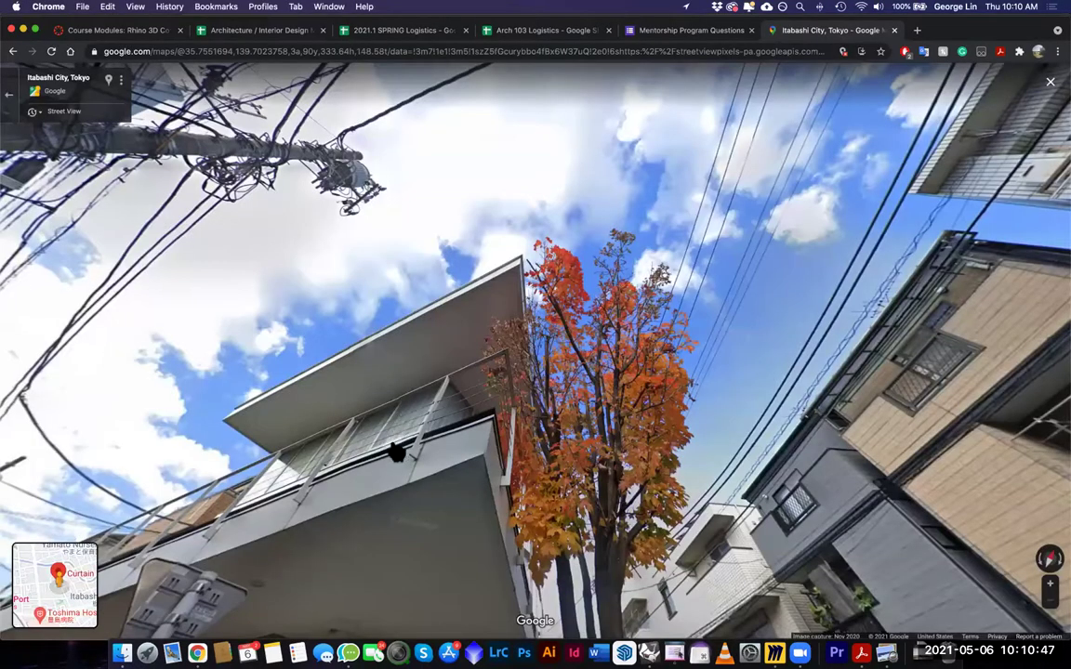
key(super+Tab)
right_drag(354, 418, 385, 361)
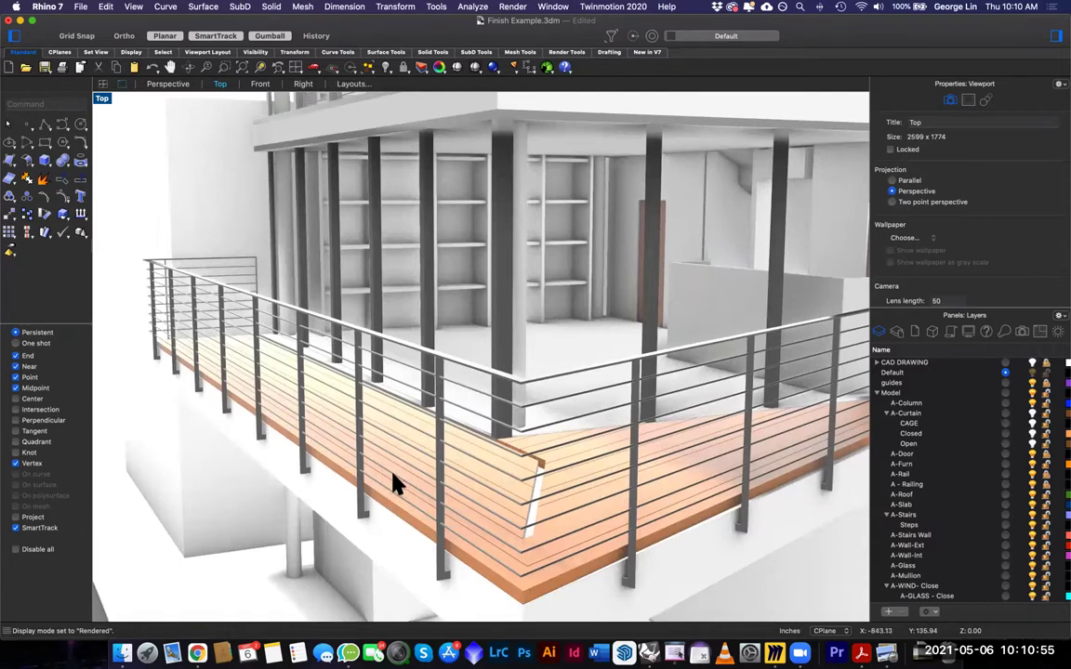
Compare the cable and rod connections at the balcony post in Street View with the horizontal bars of the deck railing in the Rhino model
key(super+Tab)
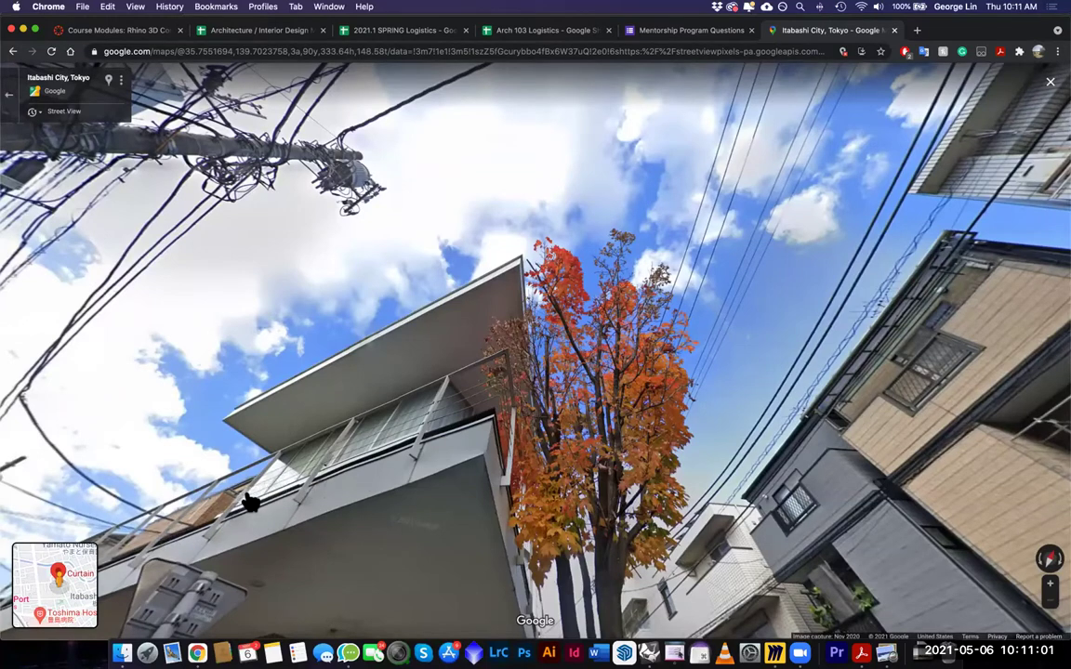
scroll(365, 498, up, 2)
scroll(507, 409, up, 5)
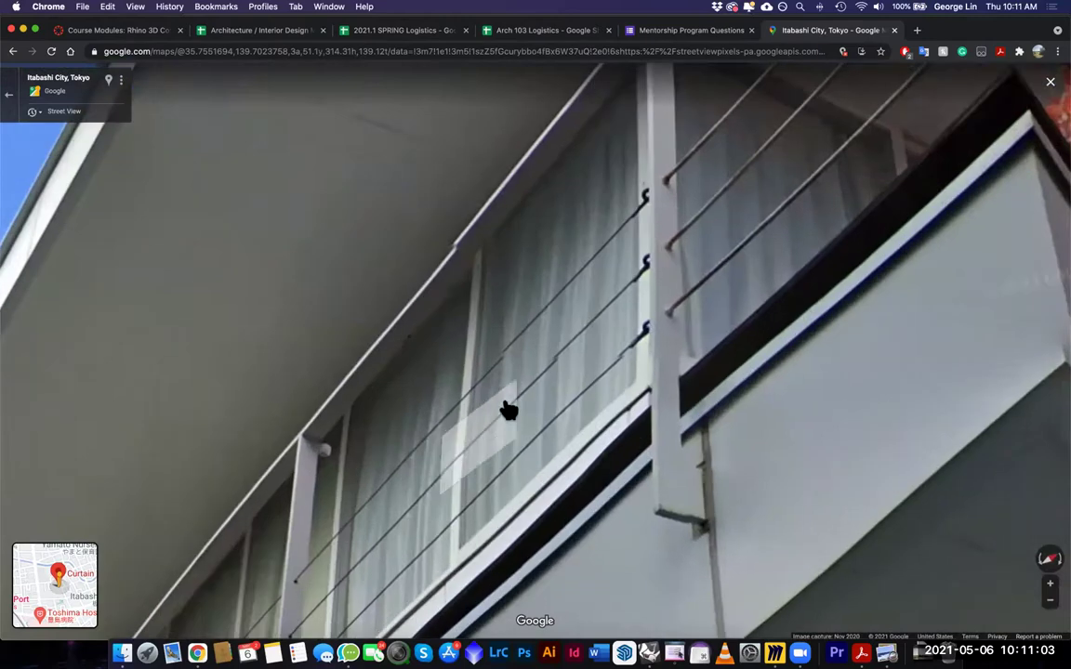
key(super+Tab)
right_drag(344, 414, 403, 417)
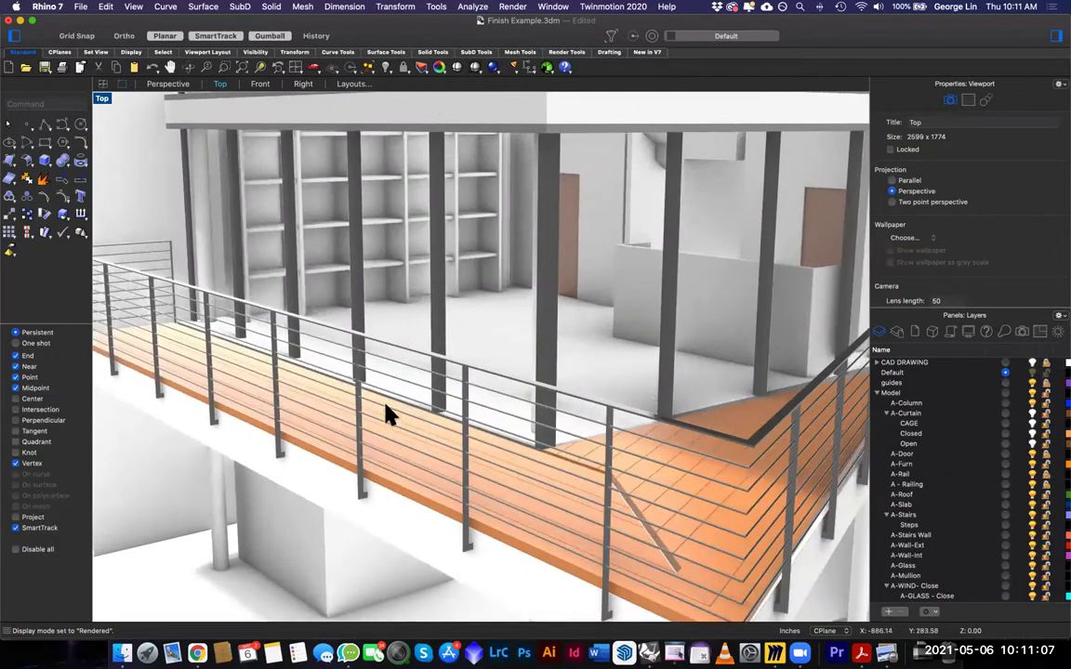
scroll(381, 423, up, 3)
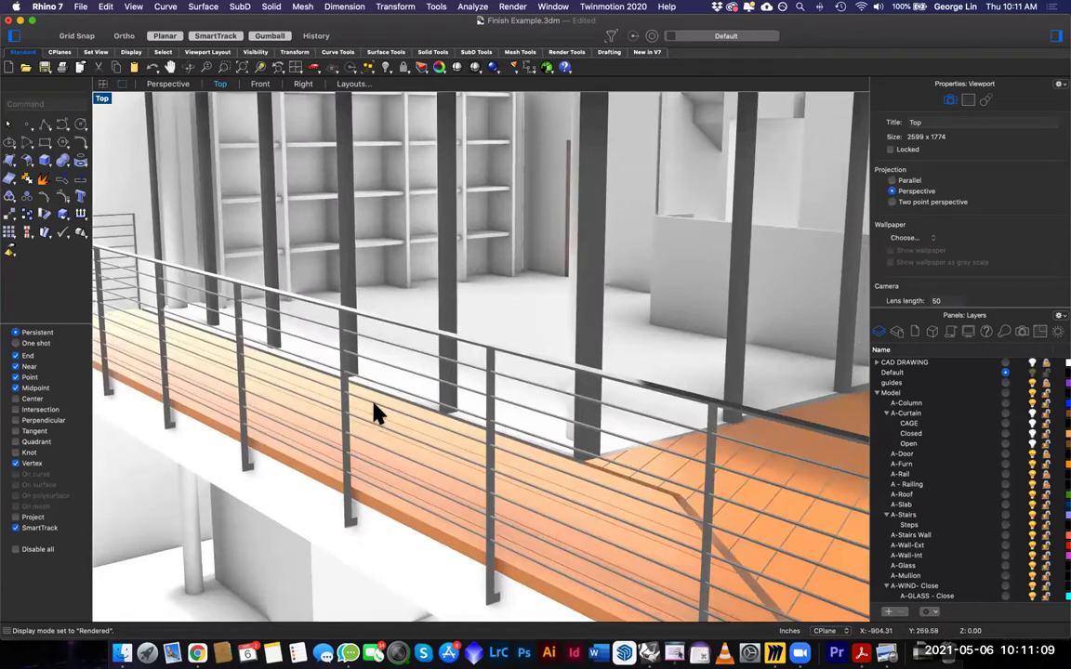
right_drag(356, 405, 282, 327)
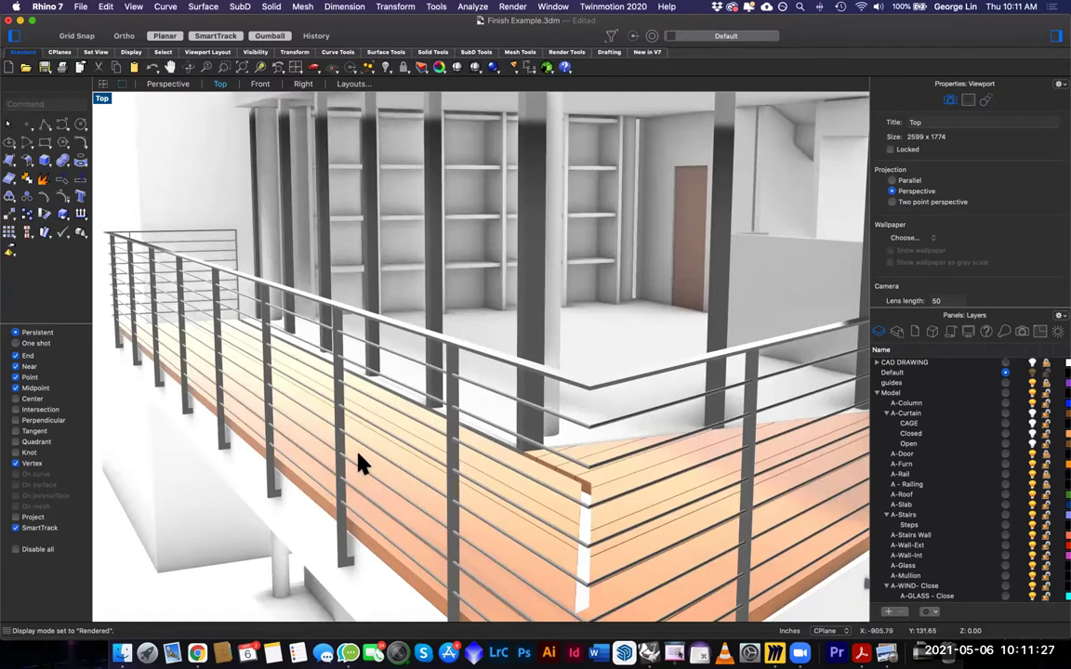
Hide the roof of the curved ground-floor volume beside the entrance to expose its interior
scroll(362, 456, down, 5)
right_drag(381, 462, 483, 433)
click(490, 430)
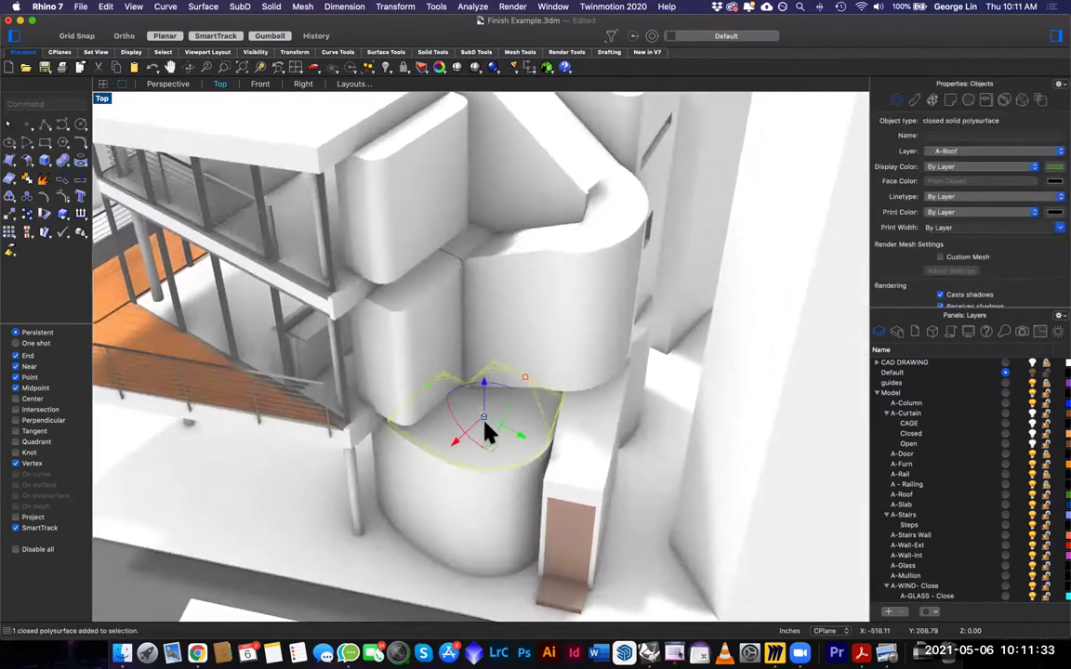
key(Return)
right_drag(485, 420, 542, 406)
scroll(527, 402, up, 6)
scroll(962, 492, down, 3)
scroll(967, 502, down, 1)
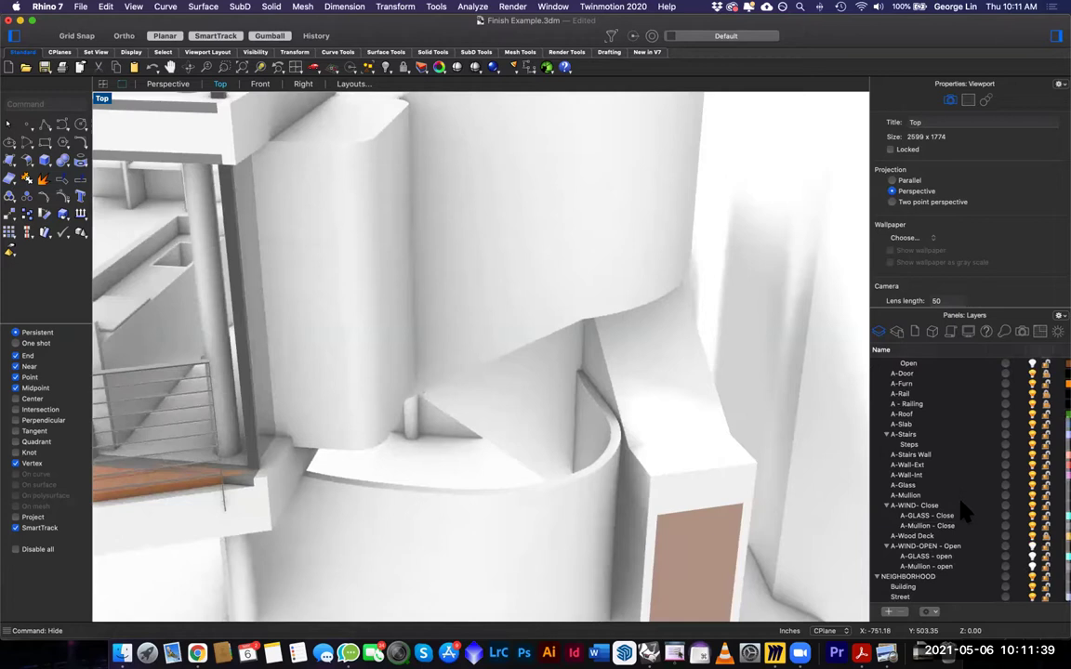
Examine the opened ground-floor volume and the adjoining stair enclosure from the street side, the deck side and above
scroll(654, 517, down, 8)
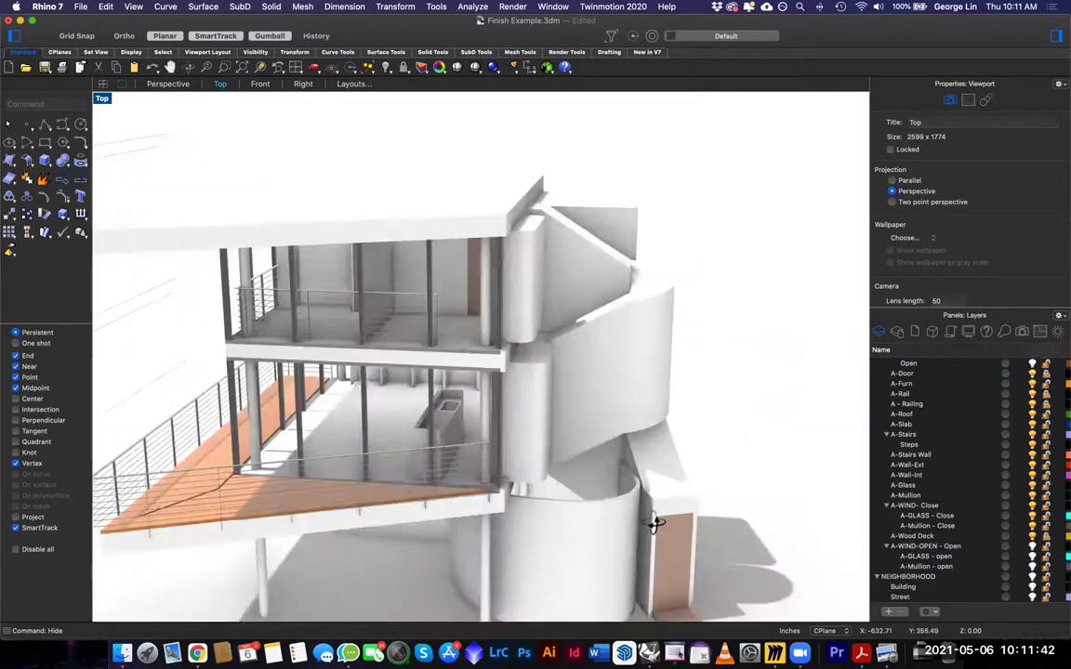
scroll(654, 524, down, 5)
right_drag(655, 524, 576, 519)
scroll(582, 517, up, 8)
scroll(586, 518, up, 5)
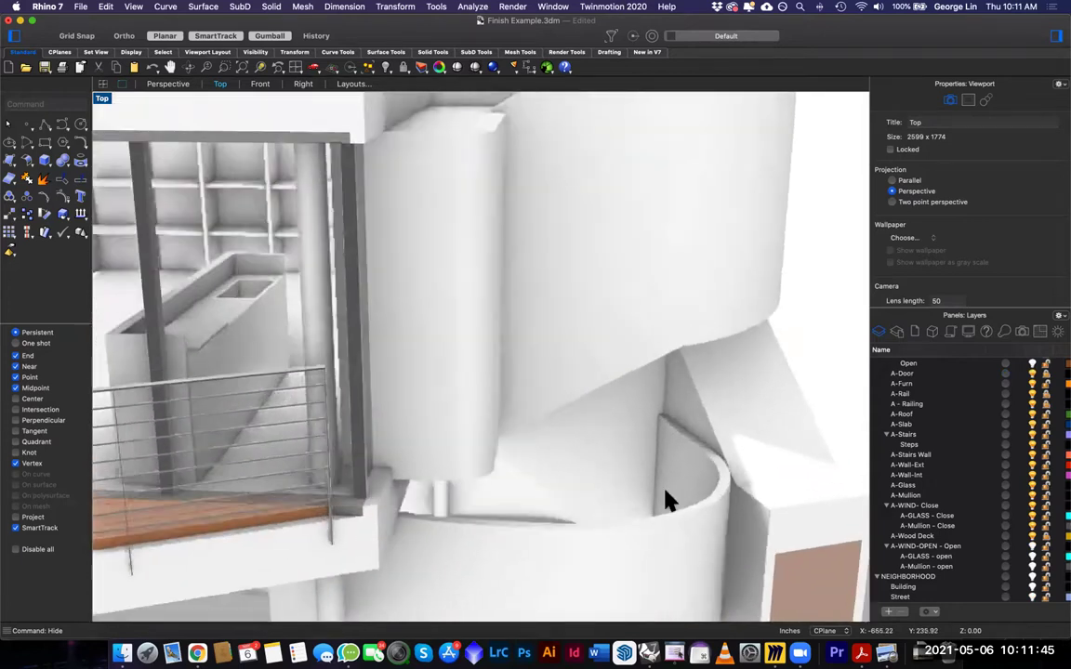
right_drag(557, 432, 406, 526)
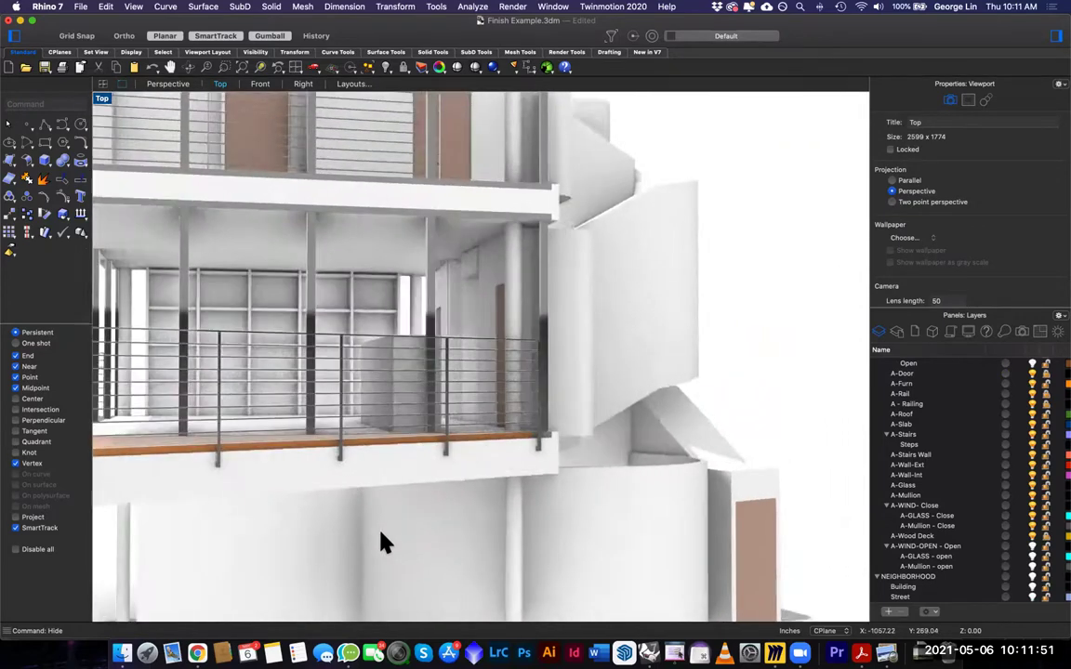
scroll(325, 539, down, 3)
right_drag(513, 505, 471, 402)
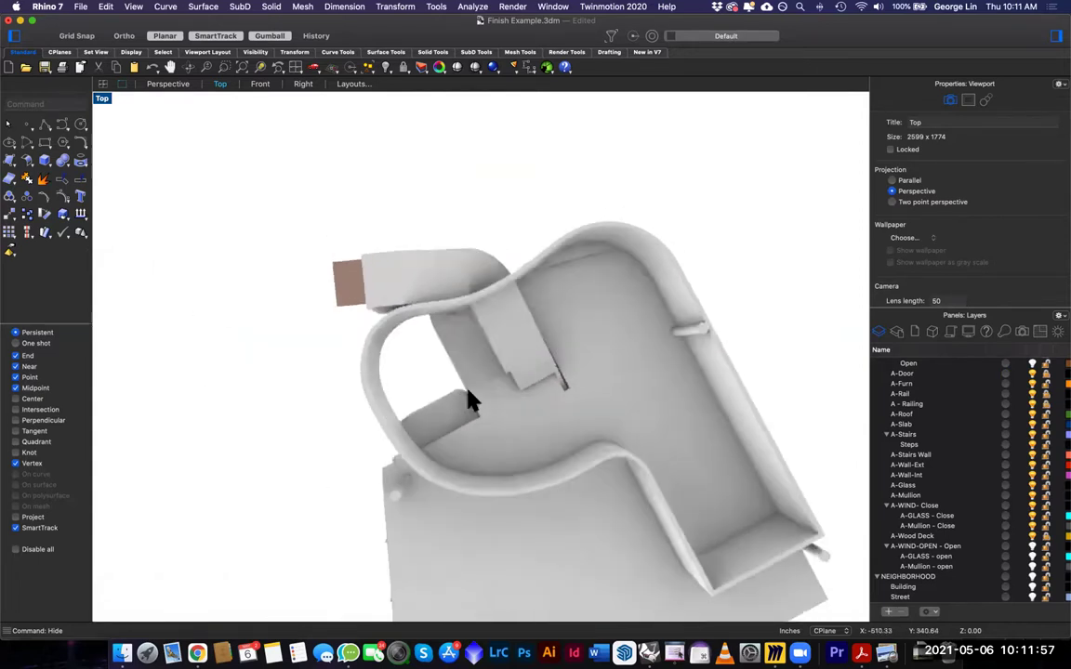
right_drag(584, 351, 558, 425)
right_drag(572, 424, 441, 418)
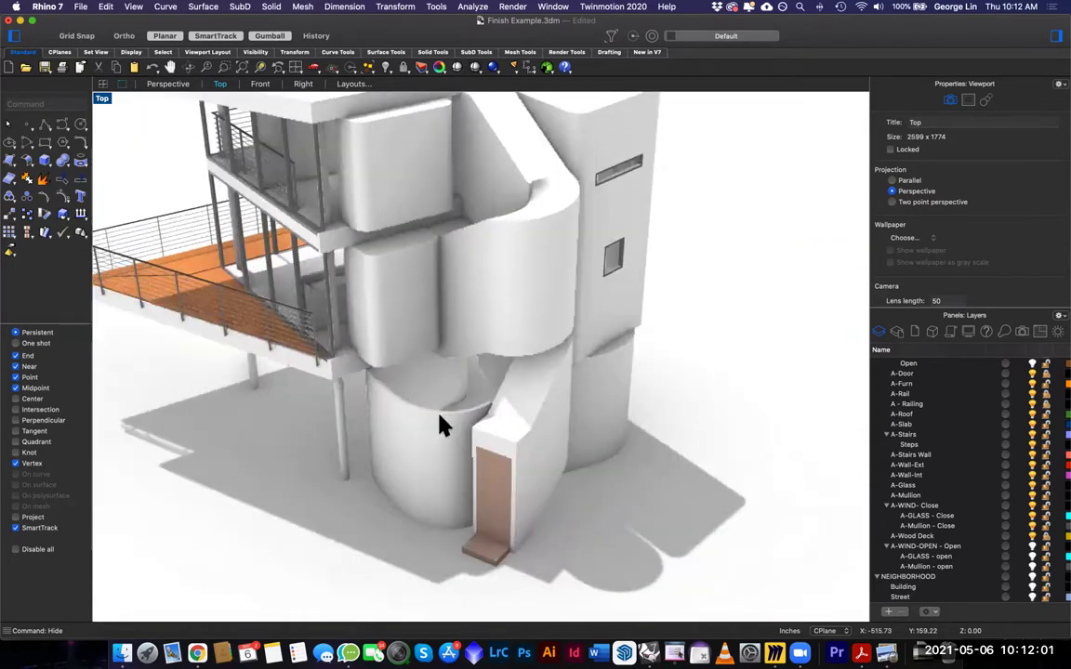
right_drag(509, 411, 512, 474)
right_drag(473, 353, 479, 432)
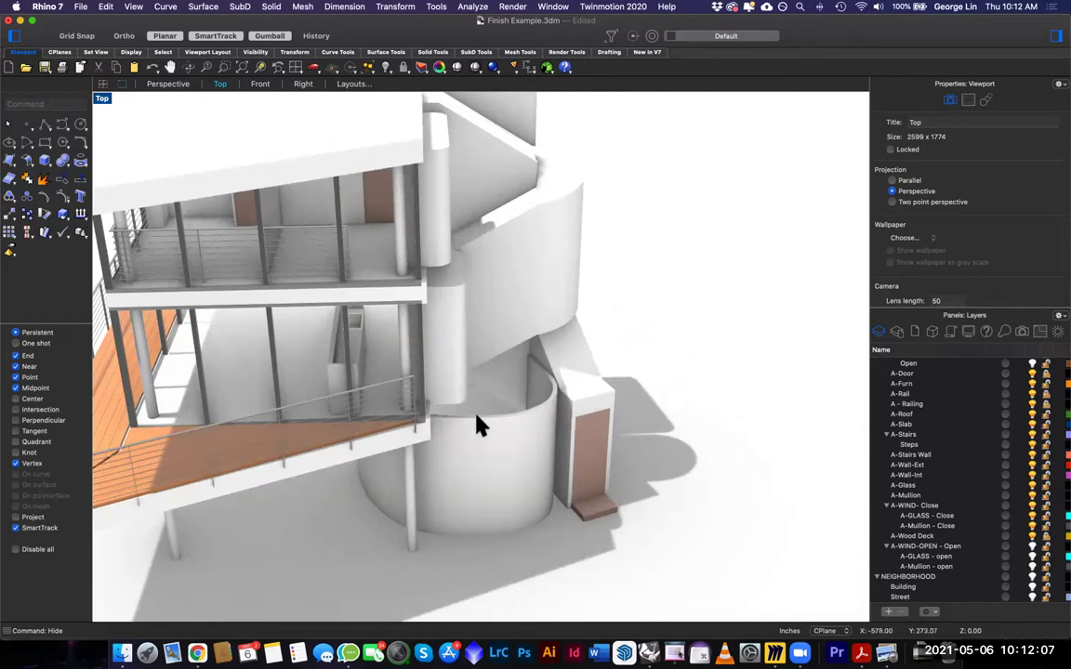
right_drag(498, 401, 665, 460)
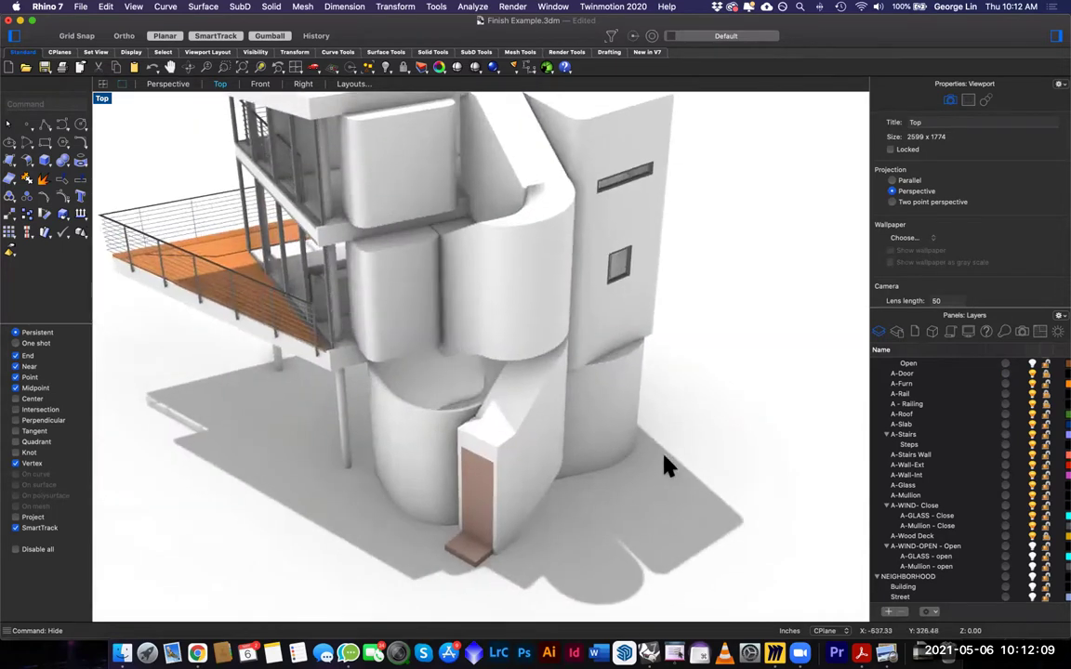
Undo hiding the ground-floor roof and hide the sloped roof over the entrance stair instead
key(super+z)
key(super+z)
right_drag(547, 464, 548, 438)
click(549, 437)
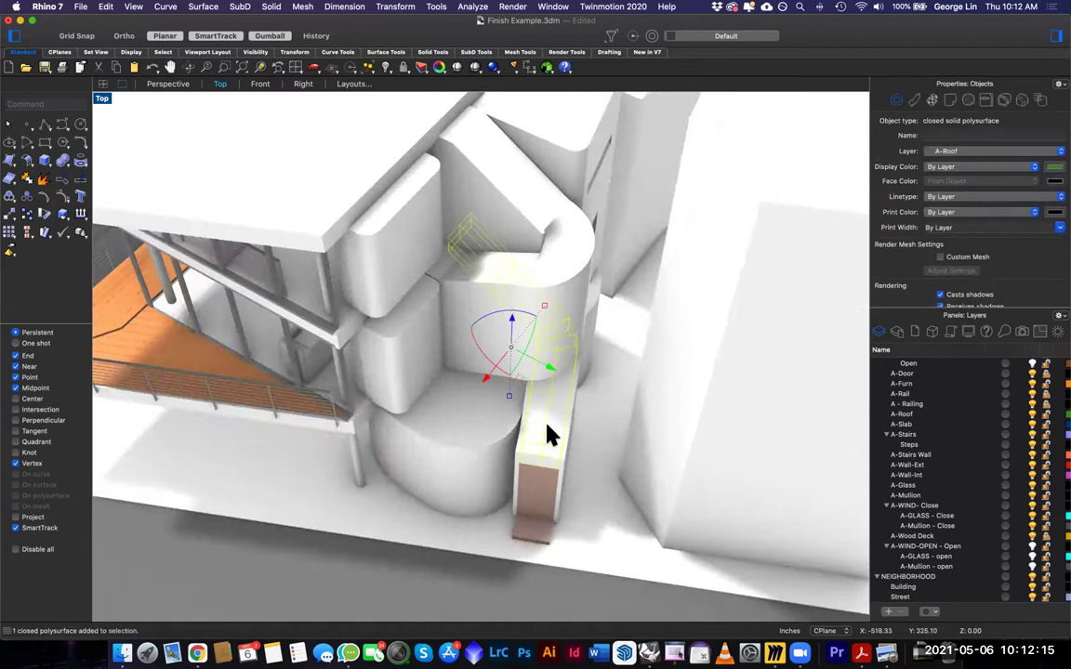
key(Return)
Hide the outer side wall of the entrance stair so that the steps are exposed
right_drag(545, 431, 486, 490)
click(485, 491)
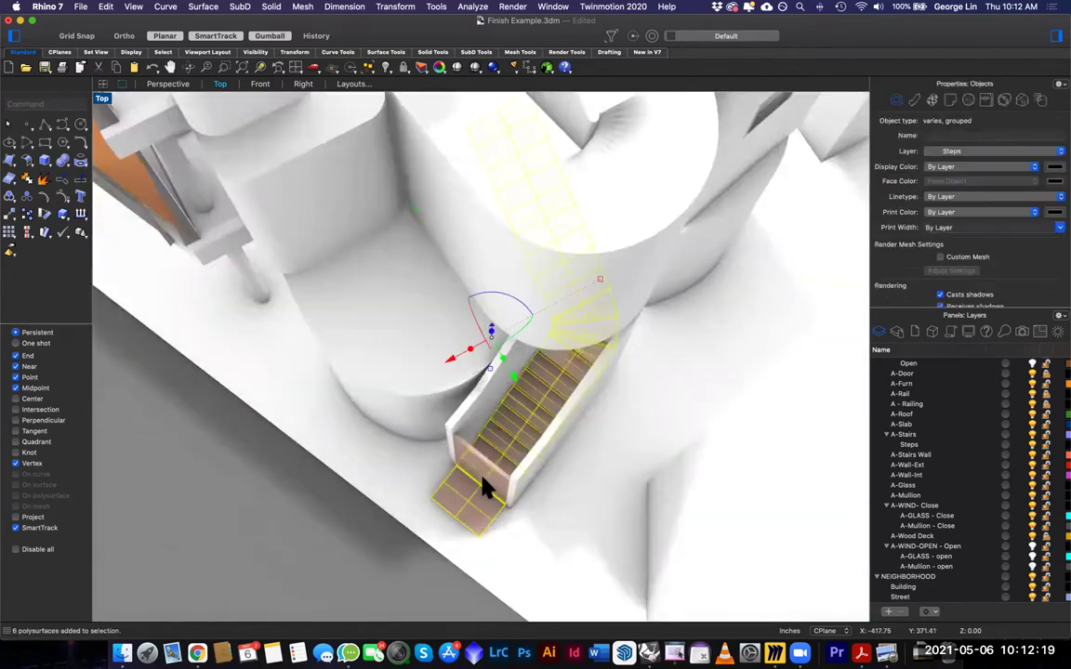
key(Escape)
click(494, 476)
key(Escape)
right_drag(494, 480, 639, 349)
click(556, 444)
text(hid)
key(Return)
Examine the curved entrance staircase, its landing slab and its door from above the exposed side
scroll(598, 396, up, 4)
right_drag(625, 407, 648, 361)
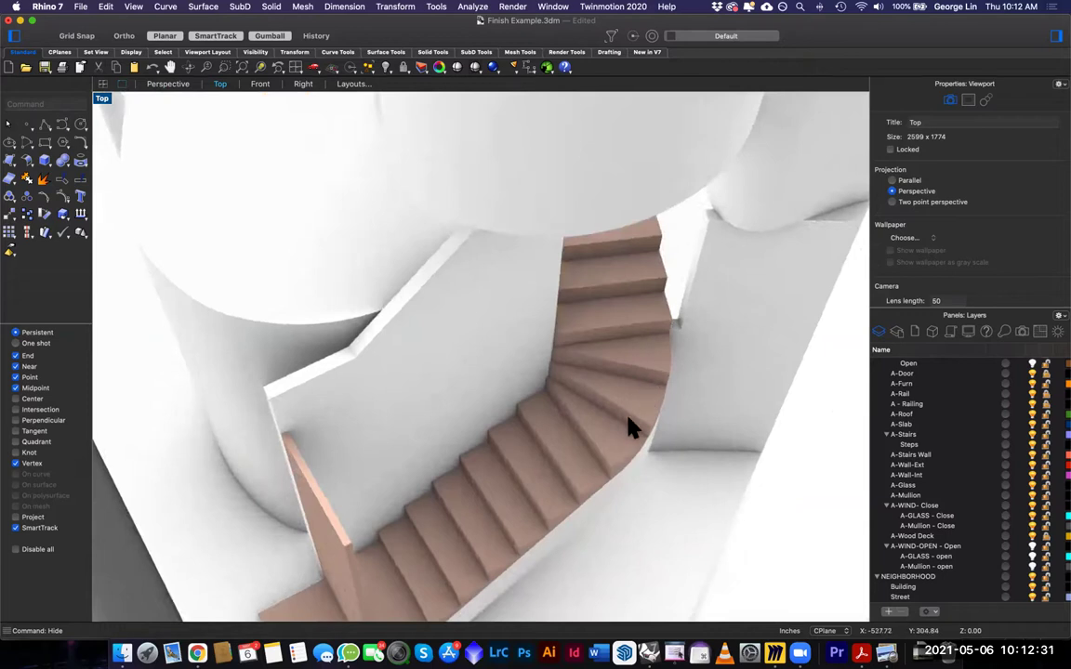
right_drag(628, 428, 623, 380)
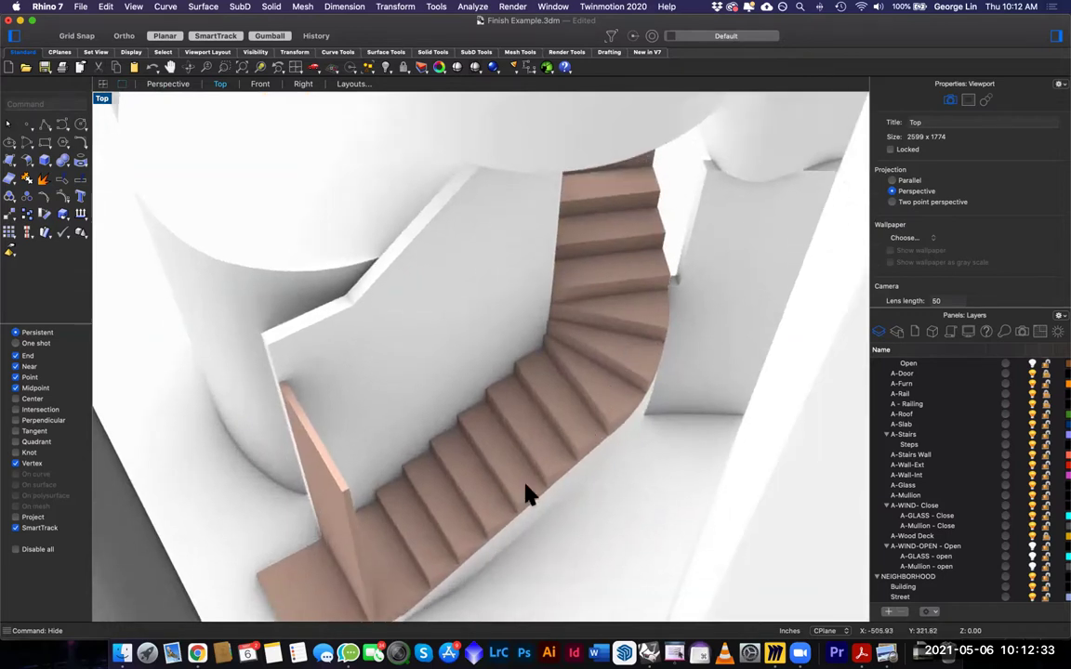
right_drag(536, 399, 477, 461)
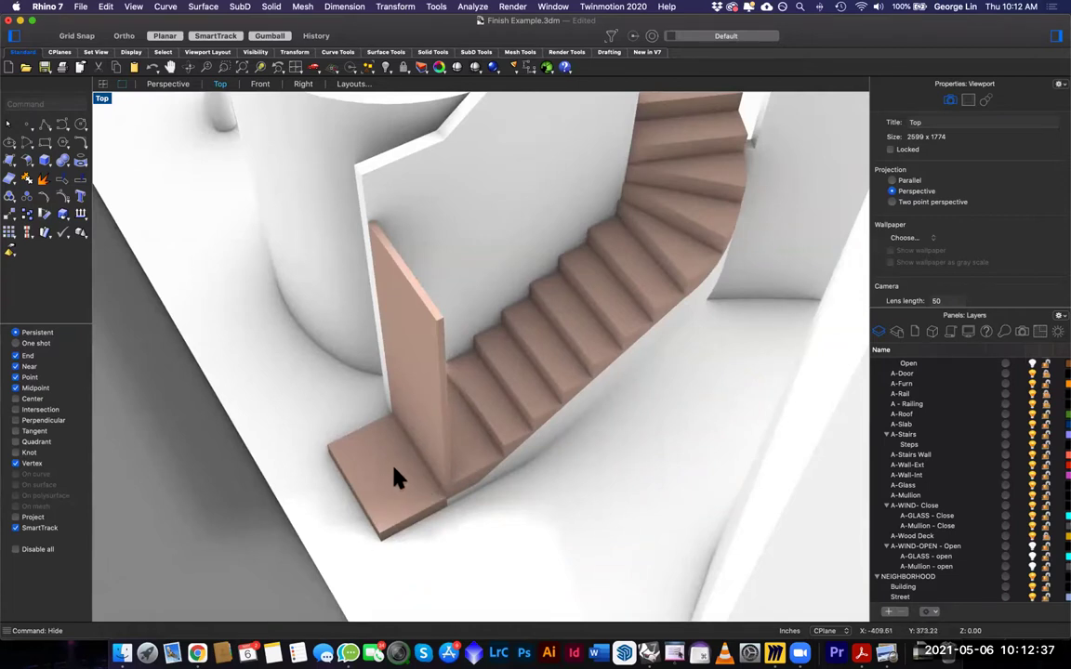
scroll(396, 473, down, 7)
right_drag(460, 455, 480, 470)
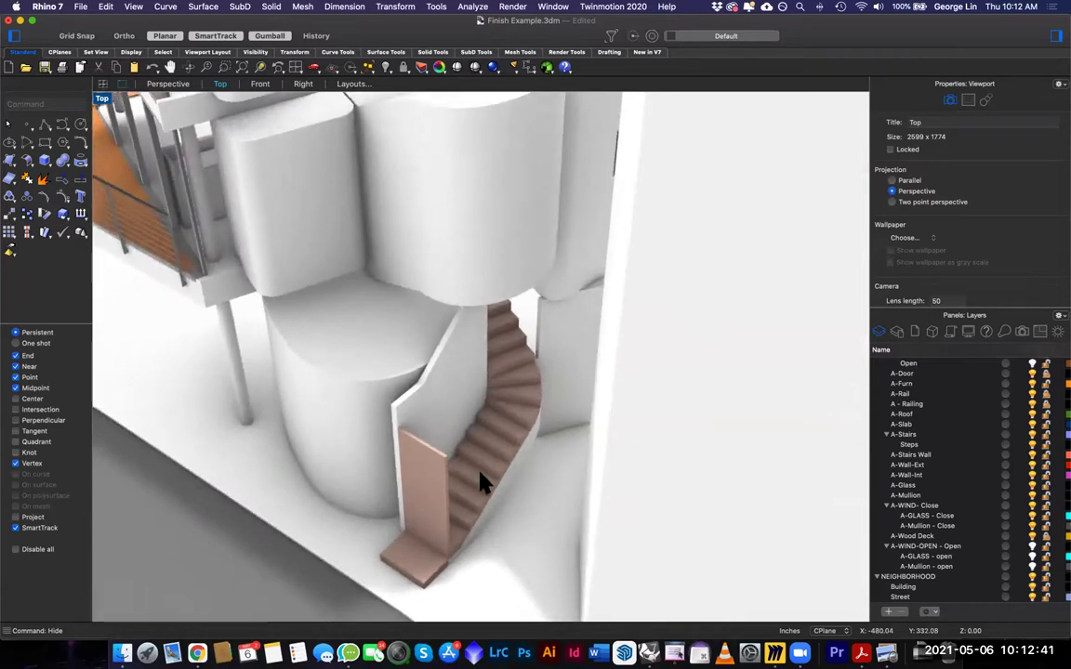
Undo the last two hides to restore the entrance stair's roof and side wall, and view the whole house from the deck corner
key(super+z)
key(super+z)
scroll(447, 464, down, 3)
right_drag(473, 448, 512, 439)
scroll(512, 439, down, 4)
mouse_move(615, 418)
shift+right_down()
mouse_move(622, 410)
mouse_move(598, 419)
shift+right_up()
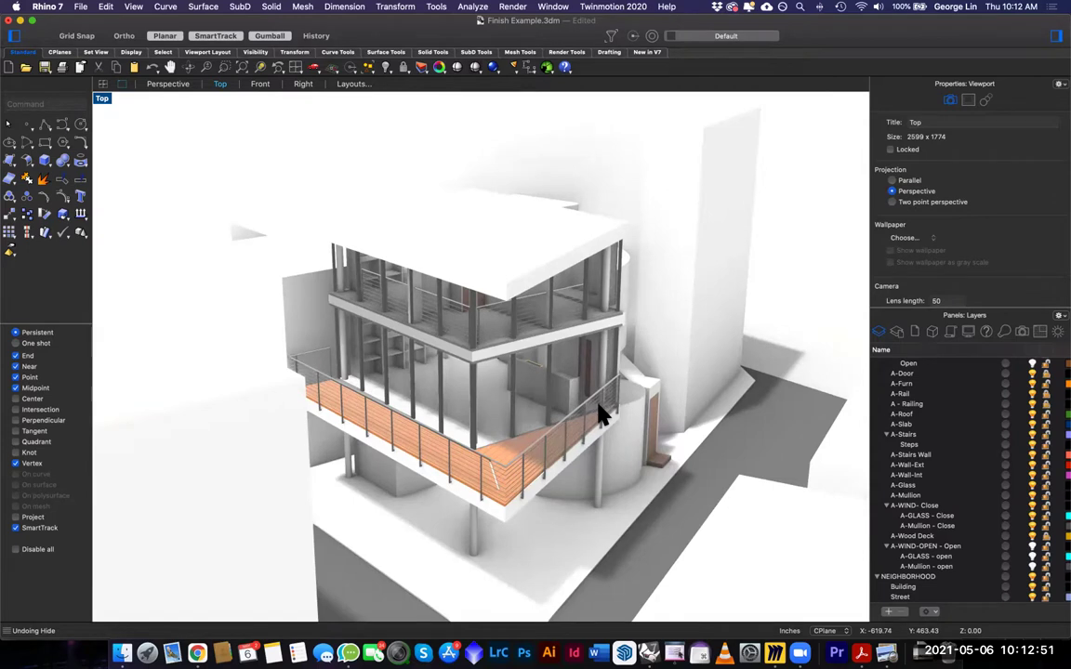
Turn on the Closed and Open sublayers of A-Curtain and view the curtained house among its neighbouring buildings
scroll(600, 414, down, 5)
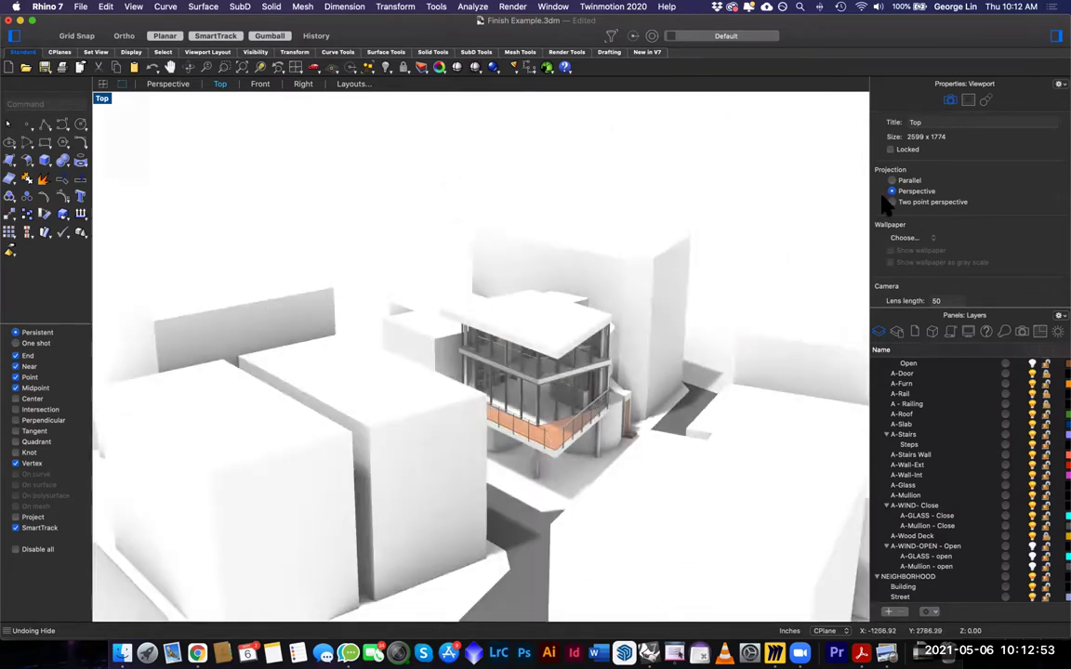
right_drag(505, 370, 562, 358)
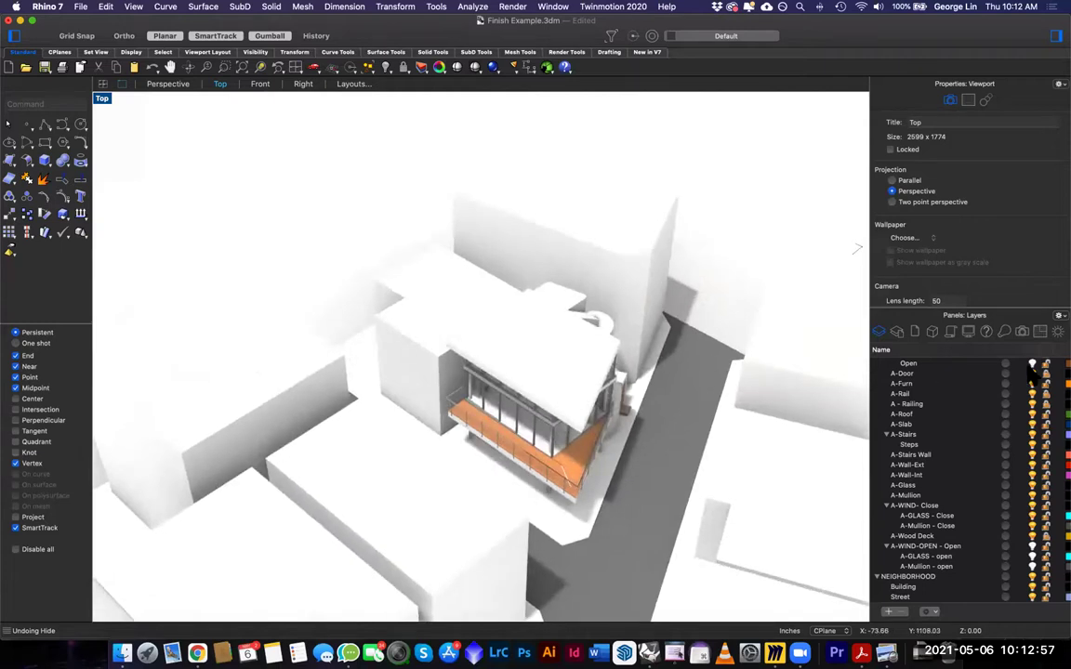
scroll(902, 391, up, 4)
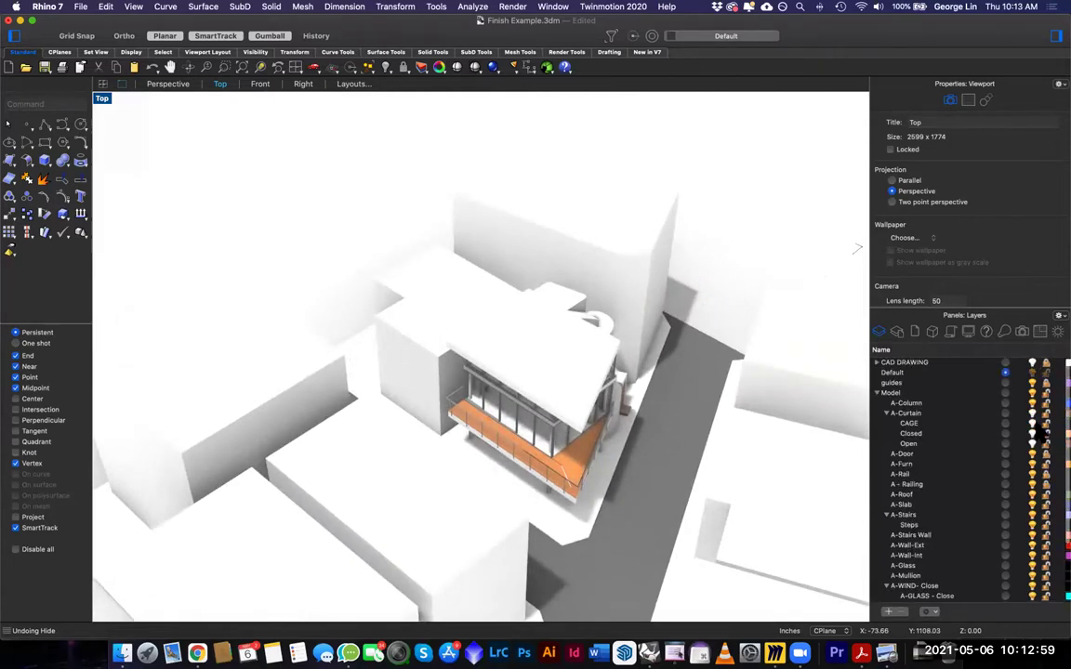
click(1032, 434)
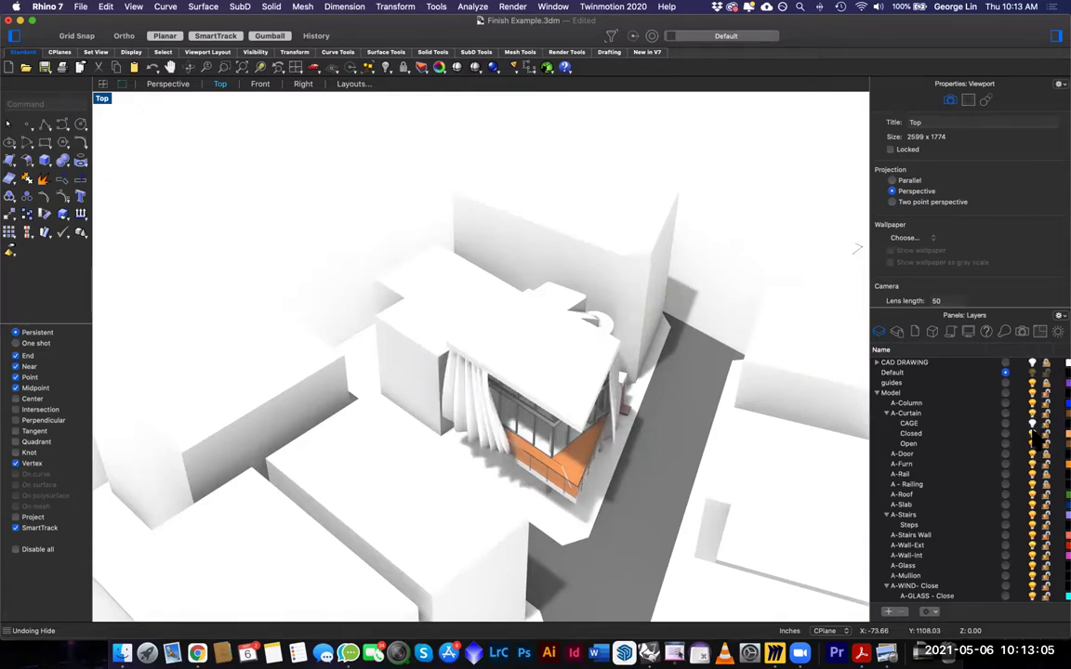
click(1033, 434)
scroll(942, 470, down, 3)
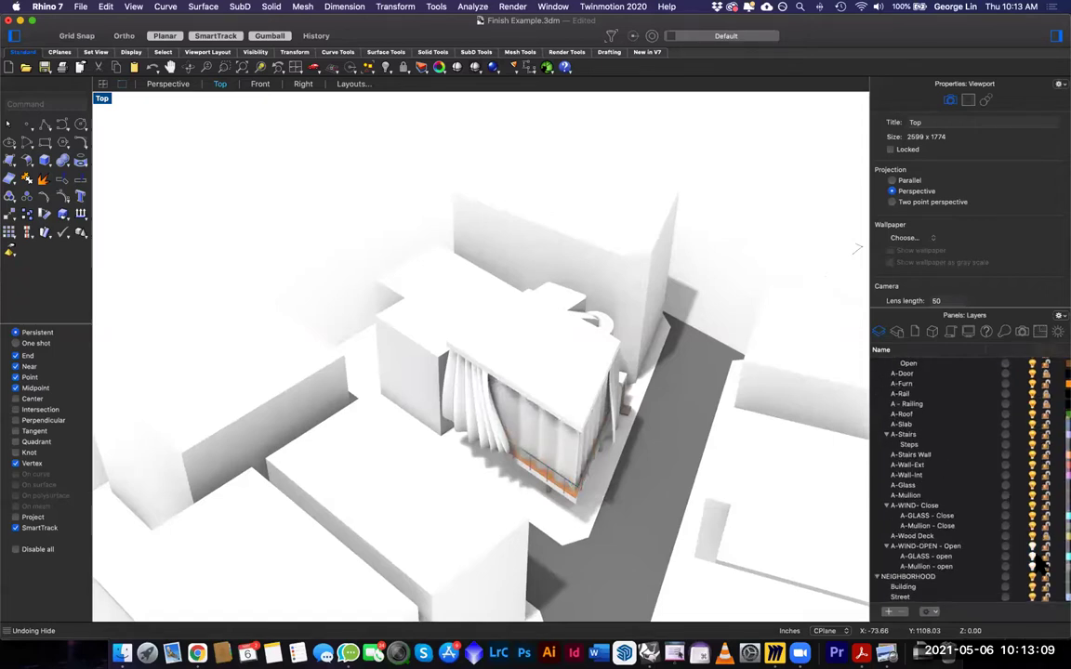
click(1032, 546)
right_drag(583, 461, 574, 432)
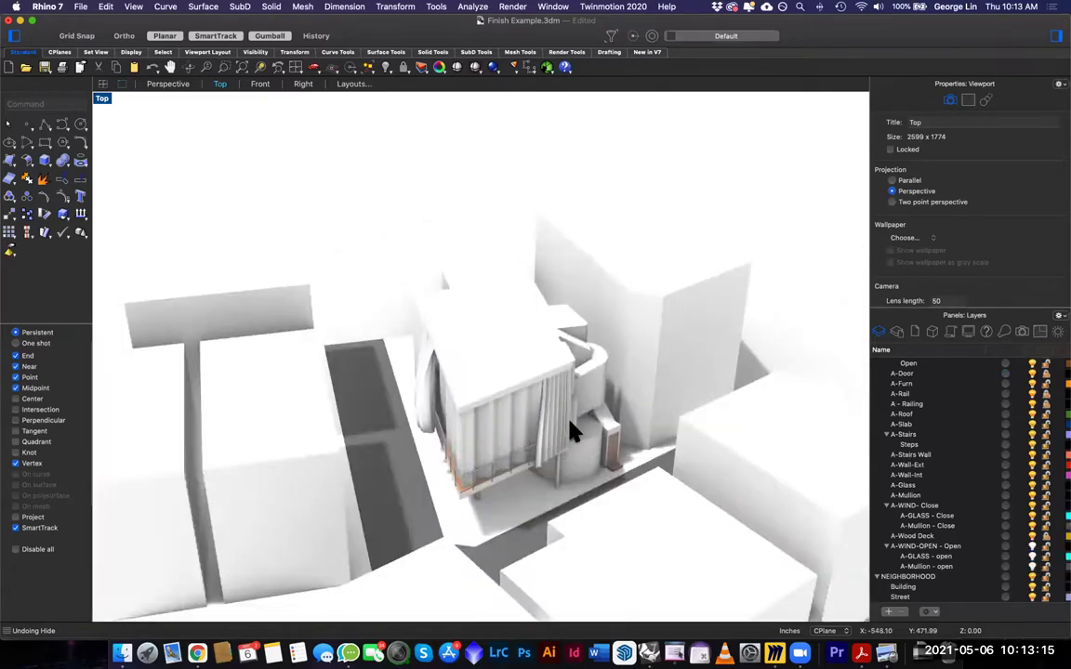
Widen the layer list to reveal the material and linetype columns, and turn on the A-WIND-OPEN - Open layer
click(103, 99)
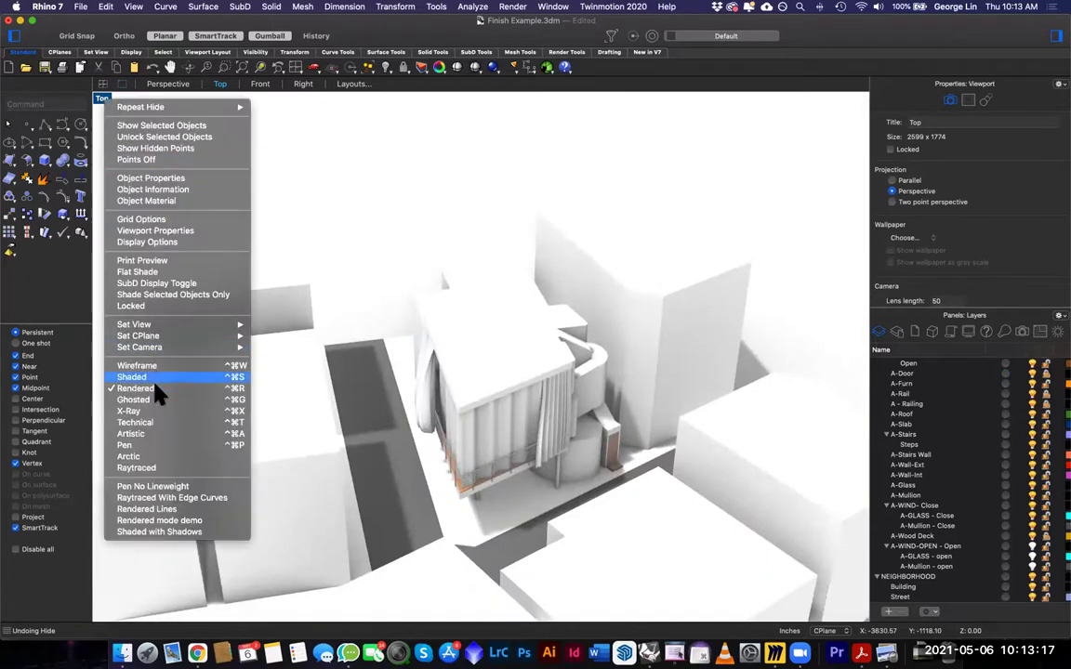
click(348, 246)
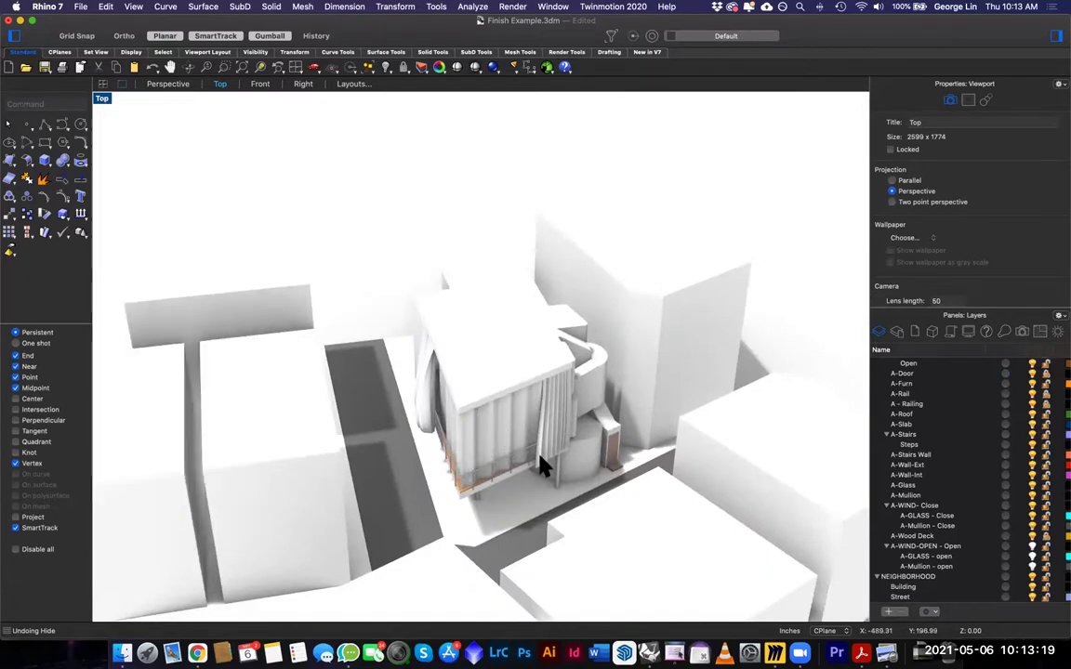
drag(865, 246, 750, 258)
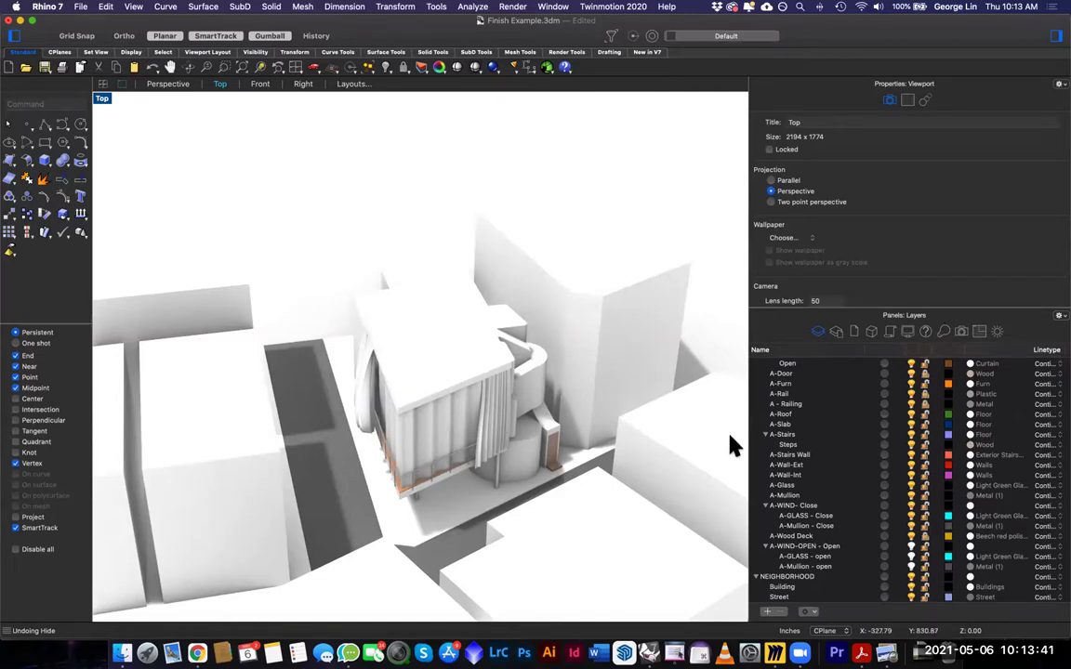
click(912, 547)
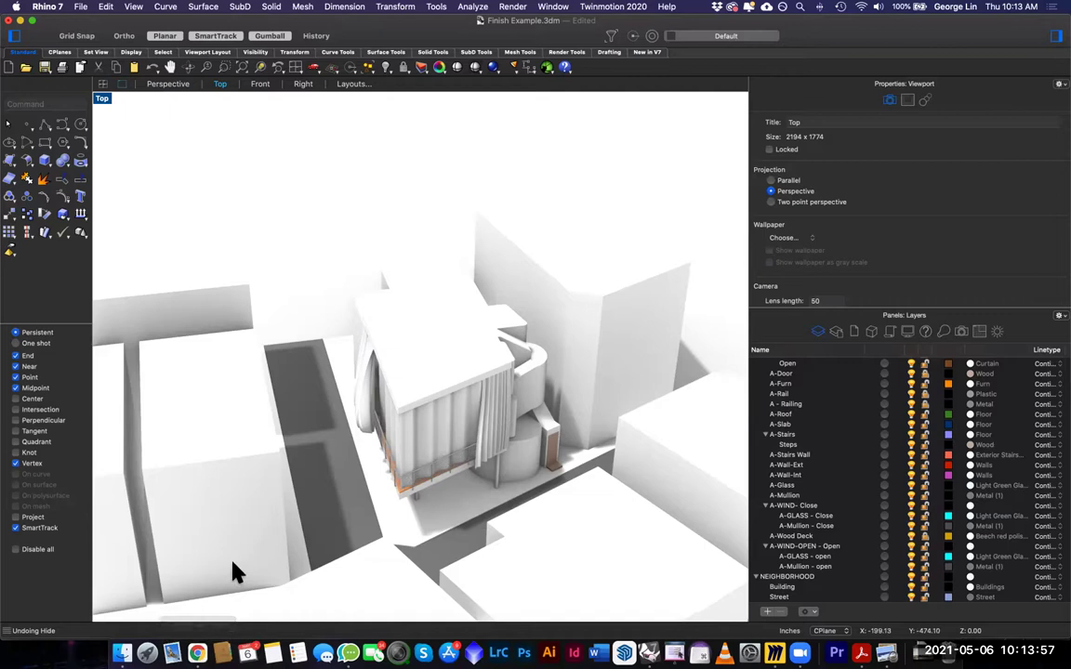
Switch to Chrome, search Google for "twinmotion 2021" in a new tab and open the "Twinmotion 2021.1 is here!" article
click(196, 653)
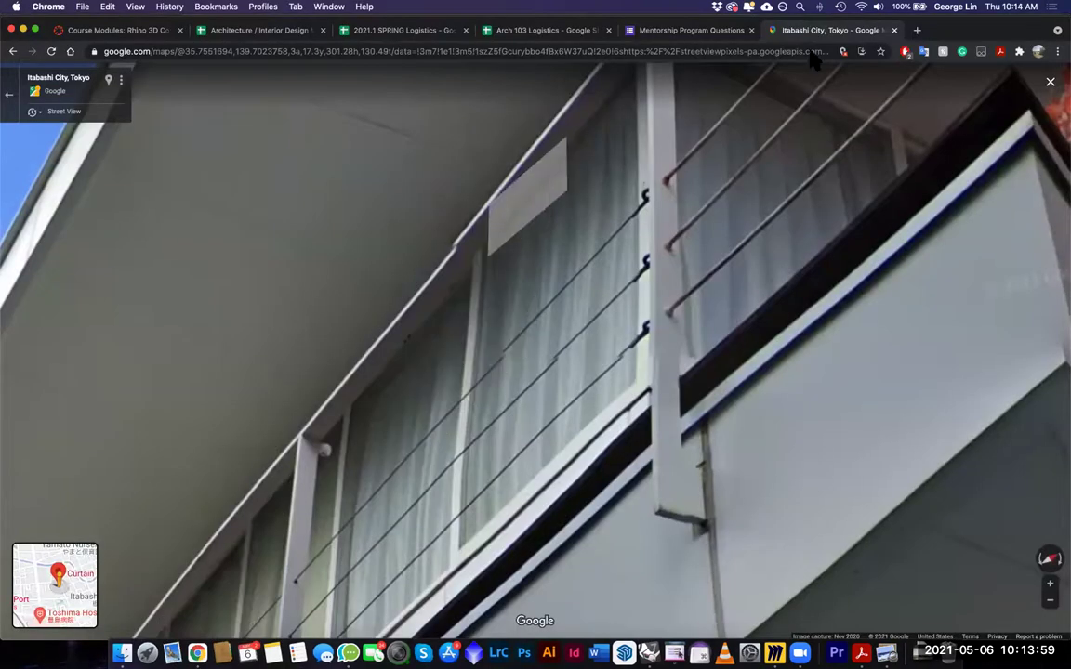
click(917, 30)
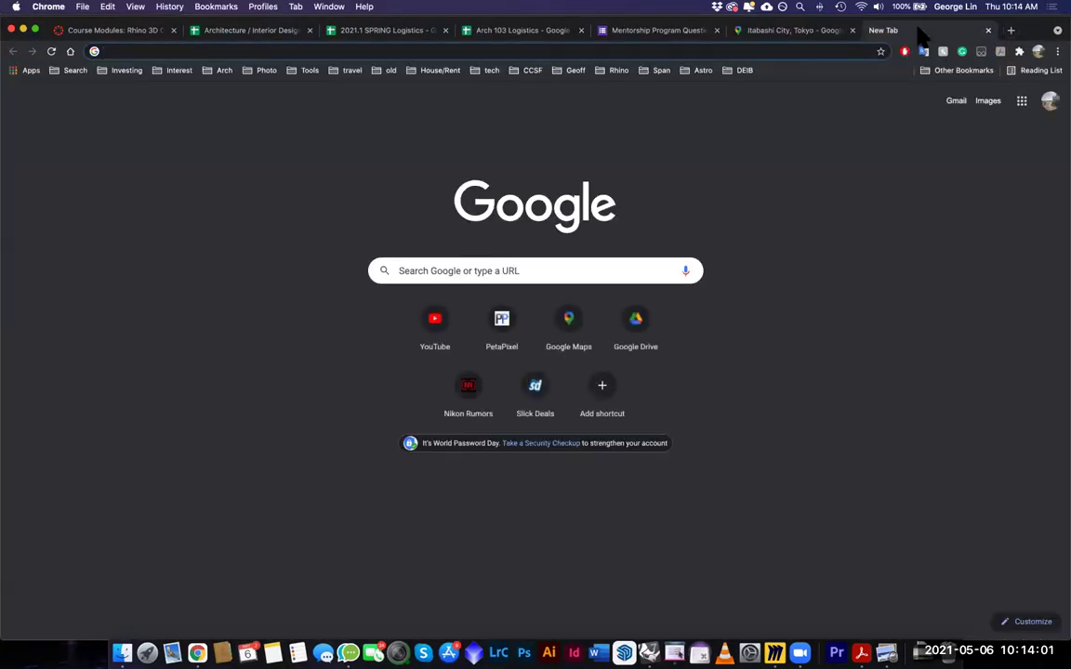
text(twin)
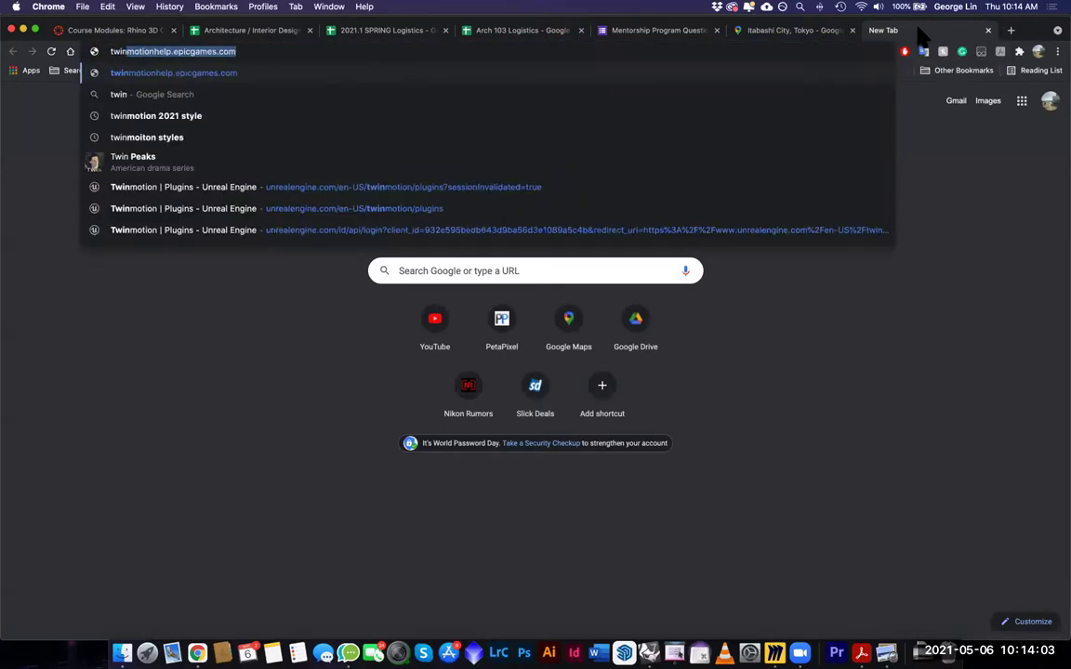
text(motion)
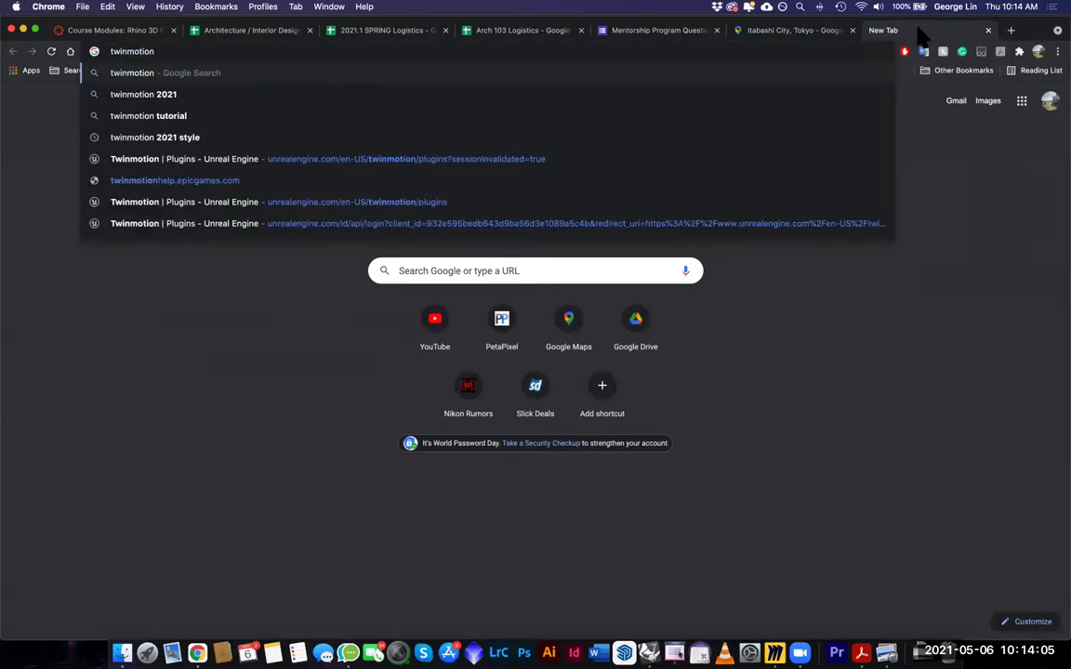
text( 2021)
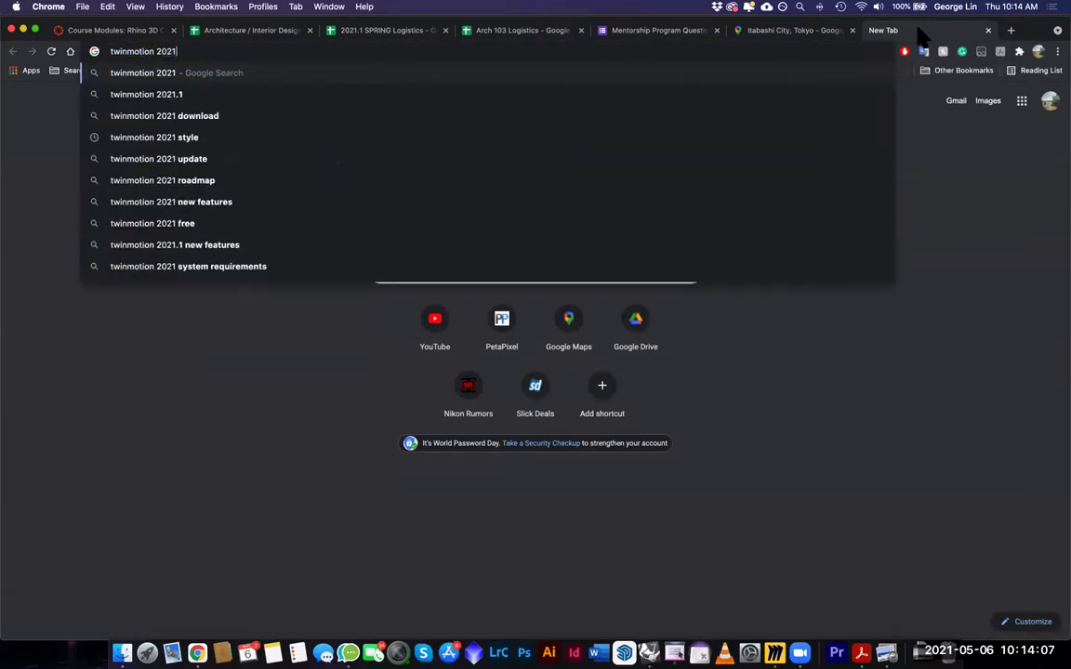
key(Return)
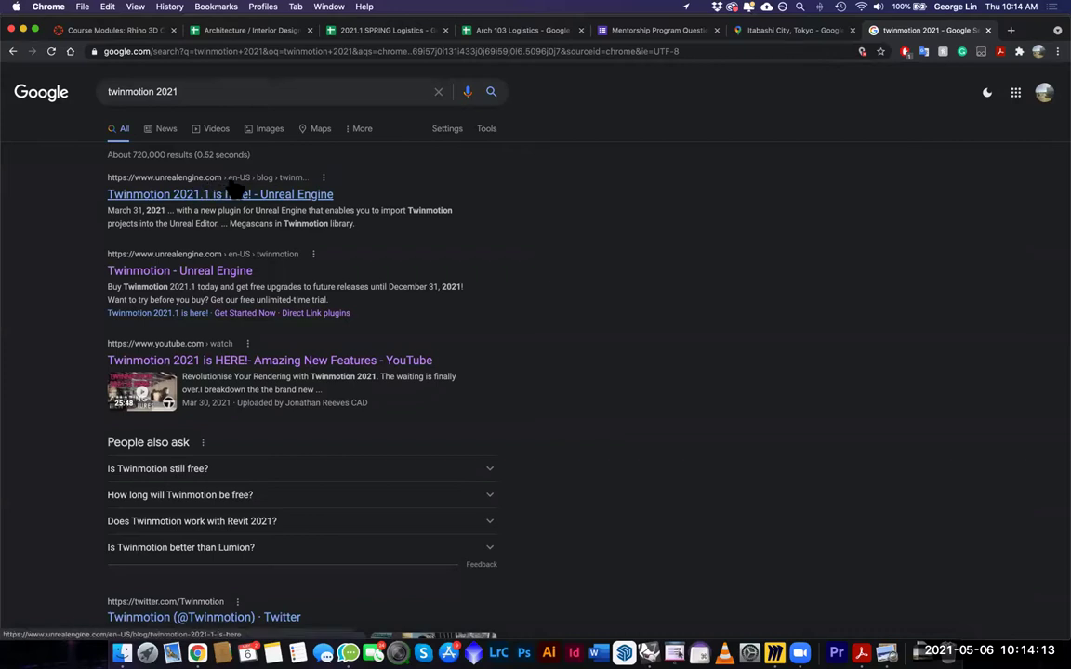
click(175, 197)
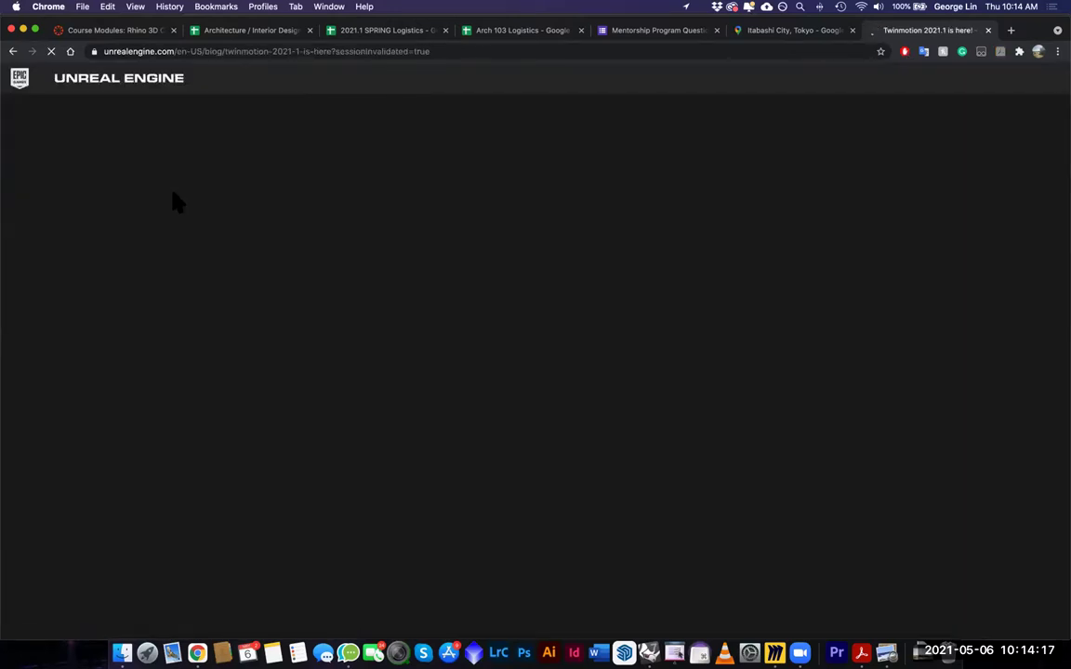
Read through the Twinmotion 2021.1 article, including the Presenter Cloud, nonrealistic rendering styles and phasing sections, down to the page's end
scroll(292, 276, down, 15)
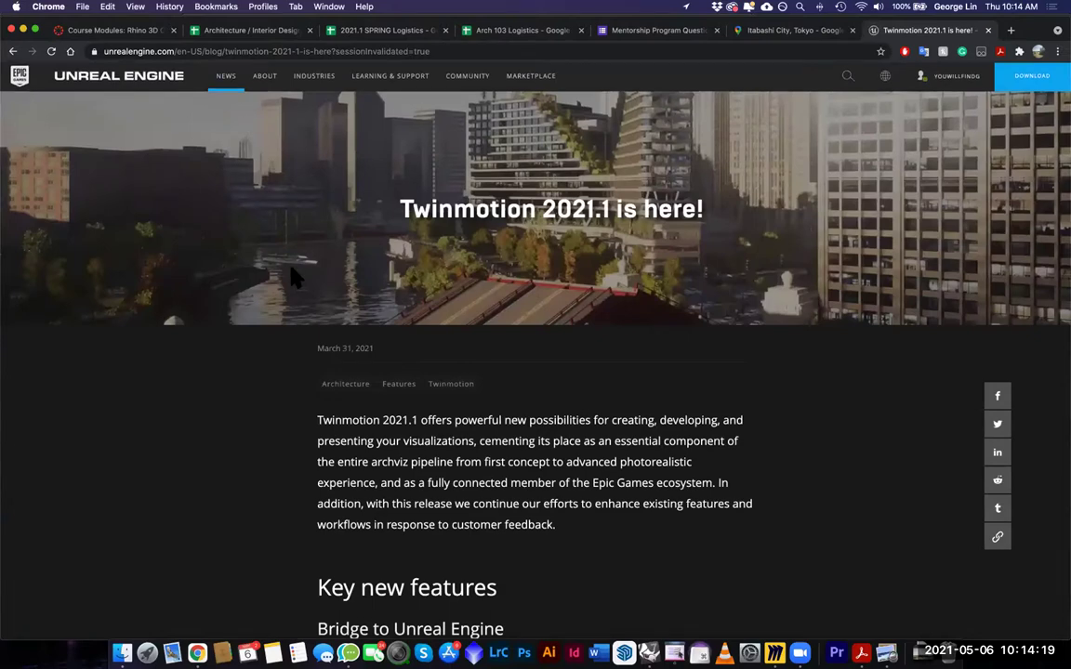
scroll(292, 282, up, 10)
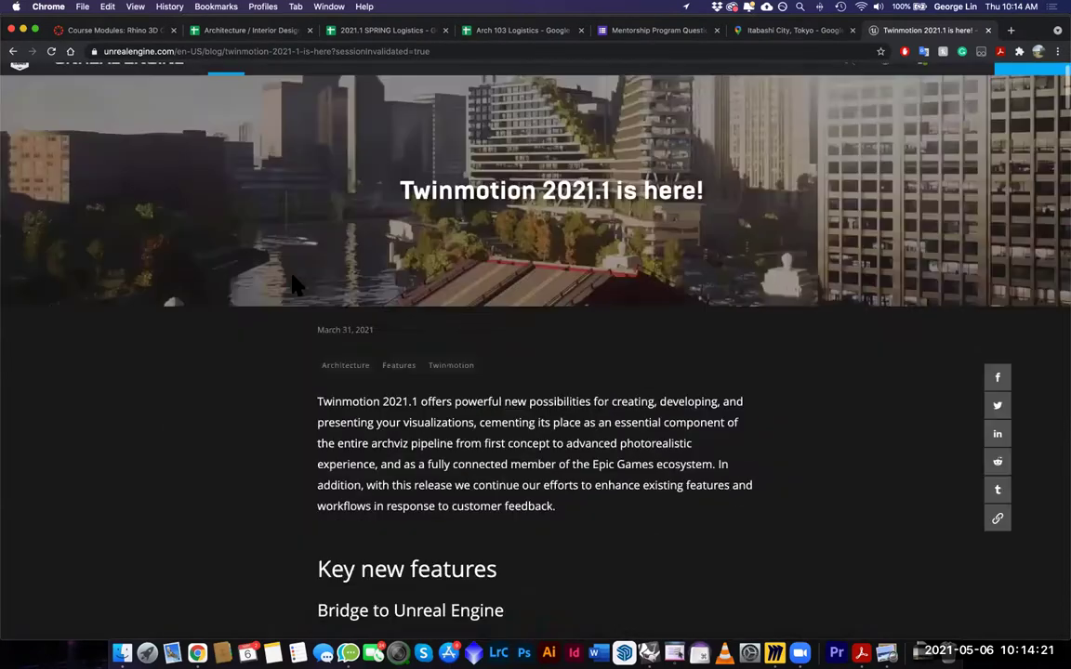
scroll(292, 281, down, 5)
scroll(294, 290, up, 3)
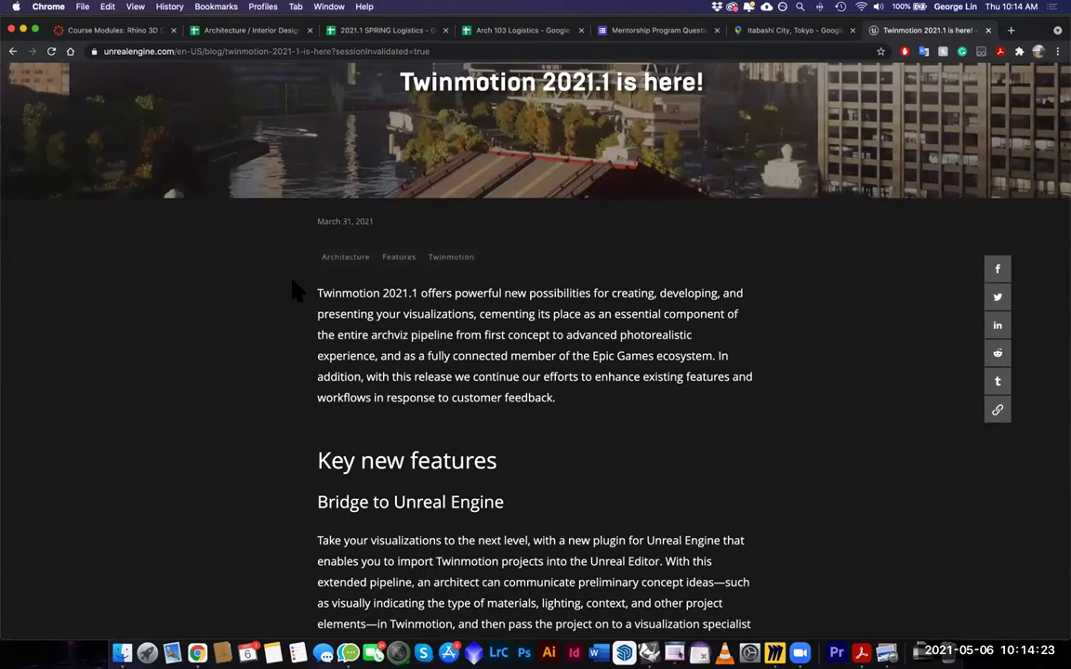
scroll(324, 291, down, 8)
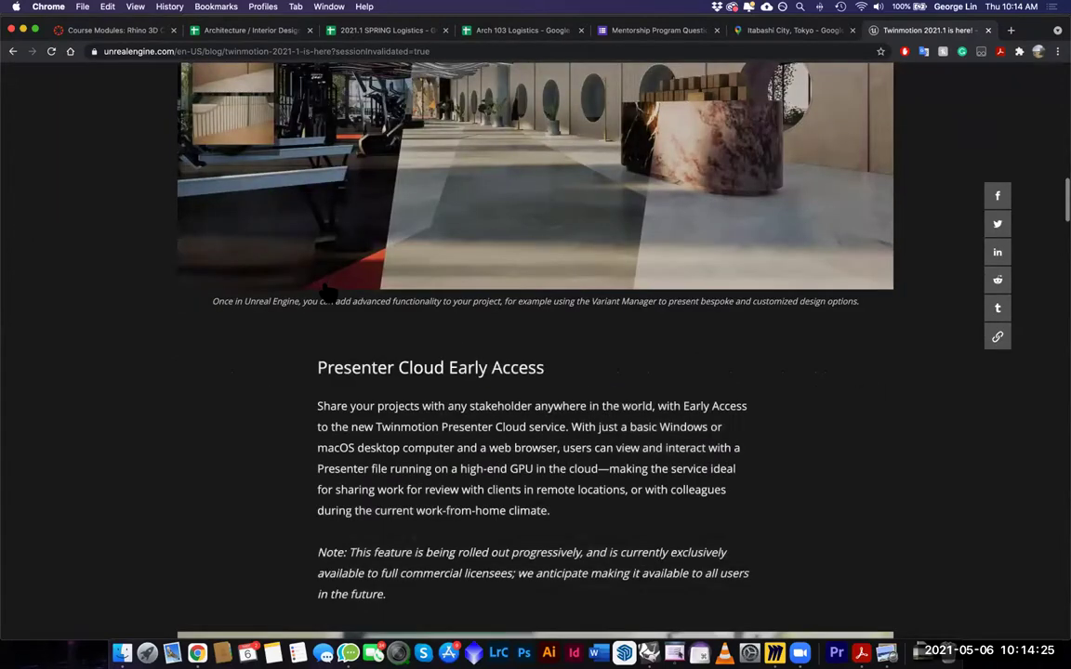
scroll(324, 291, up, 3)
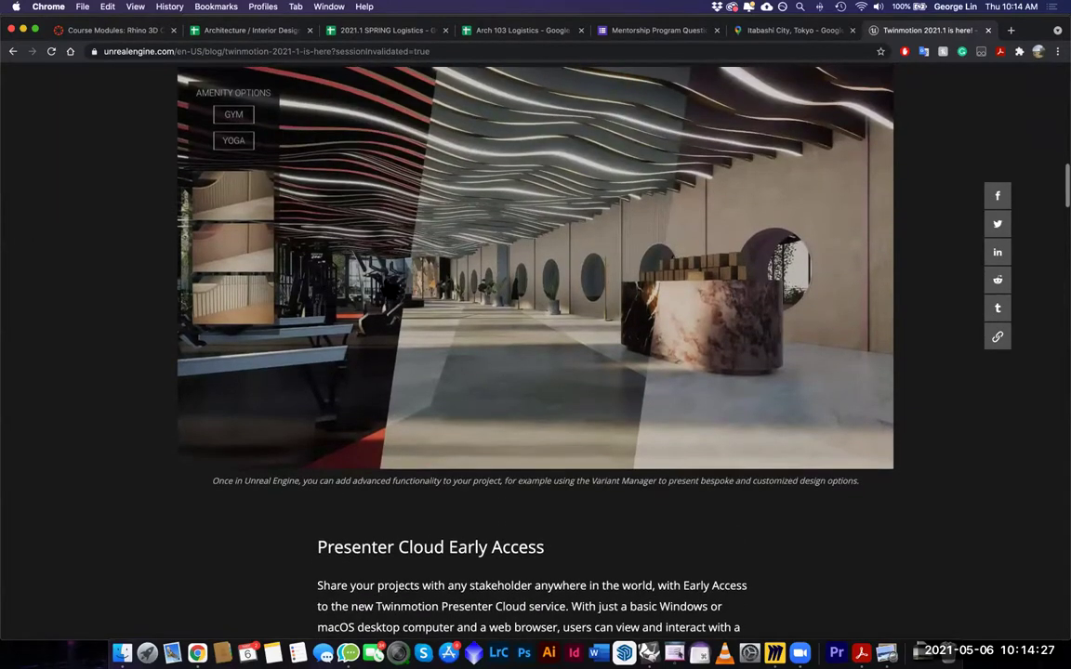
scroll(324, 291, up, 1)
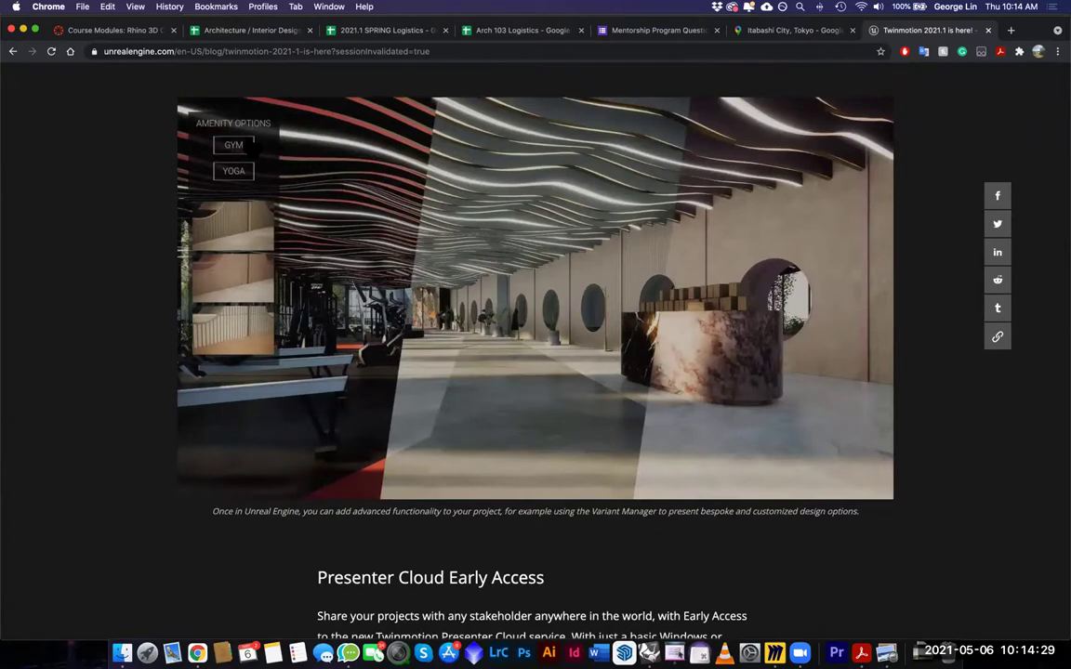
scroll(414, 287, down, 5)
scroll(417, 290, down, 10)
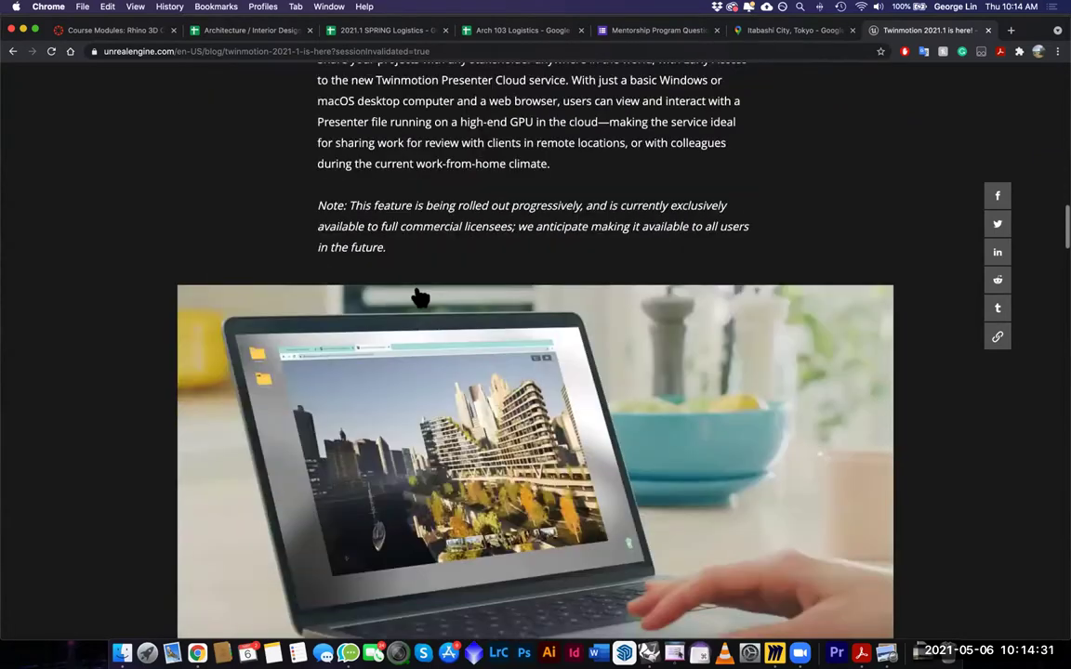
scroll(421, 296, down, 15)
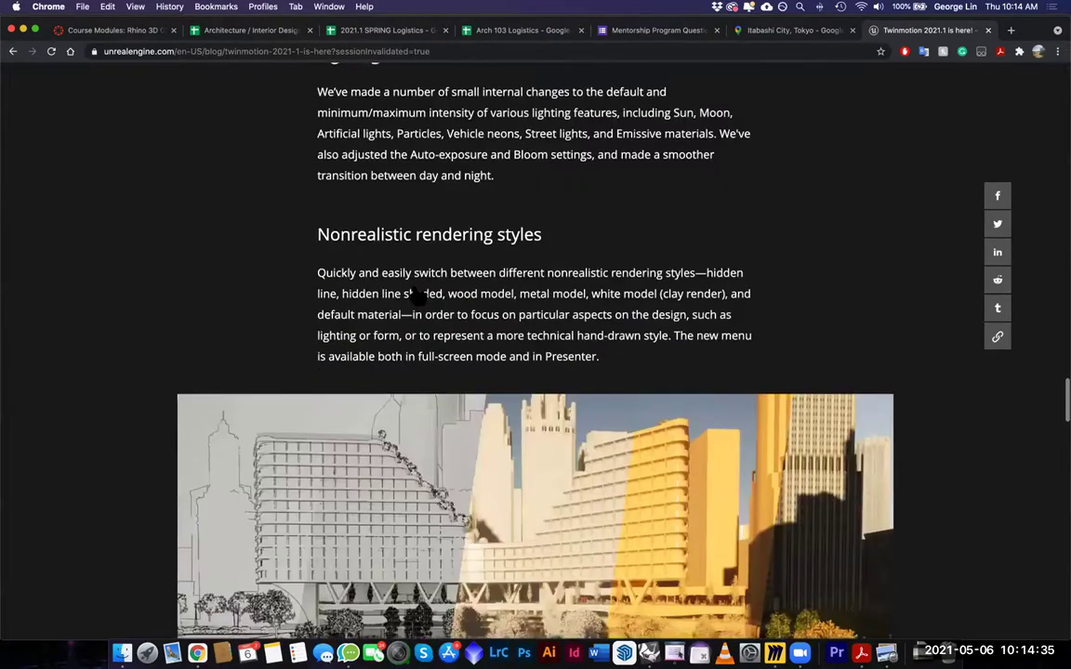
scroll(416, 296, down, 10)
scroll(416, 293, down, 2)
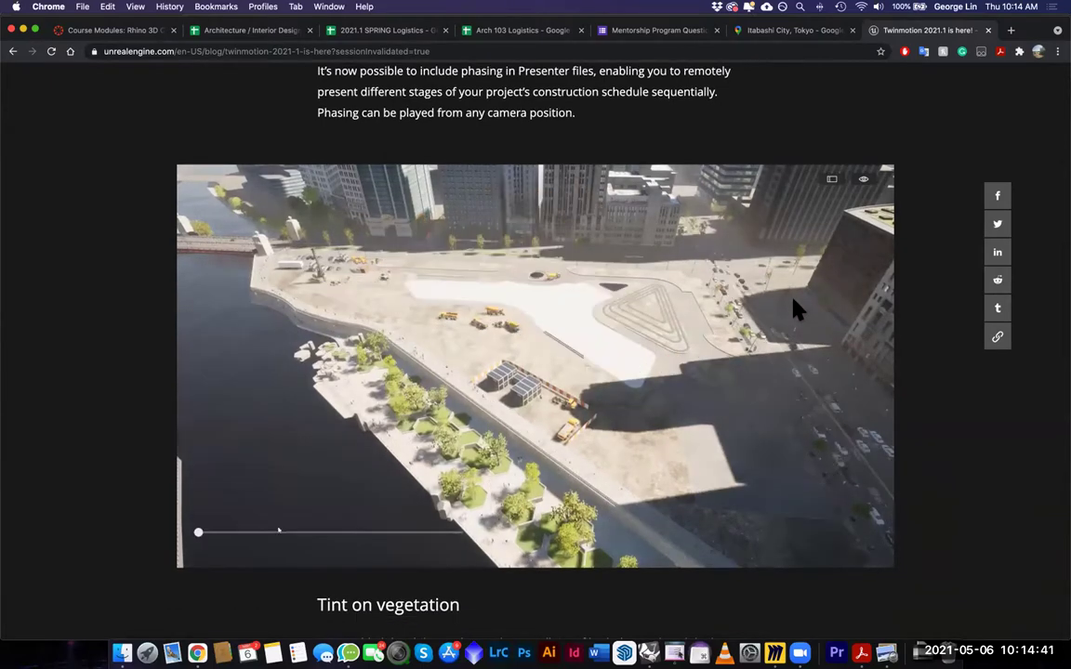
scroll(798, 310, down, 5)
scroll(798, 311, down, 20)
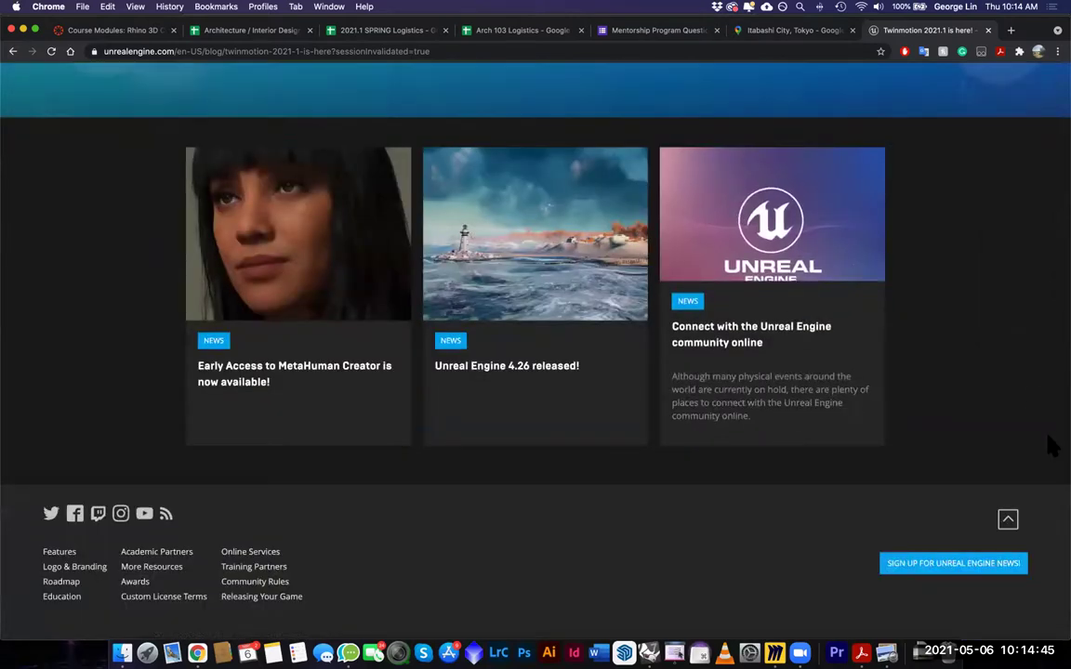
scroll(837, 498, up, 2)
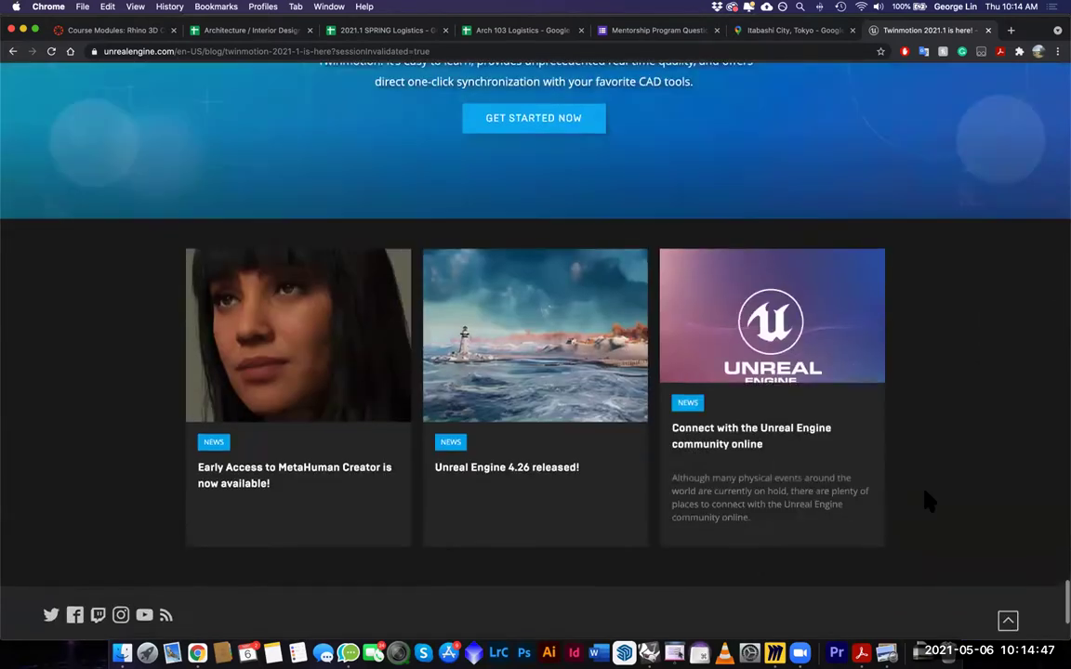
Open the article's Twinmotion get-started page and review the license options for trial, commercial and education use
scroll(923, 499, up, 6)
click(577, 548)
scroll(558, 437, down, 3)
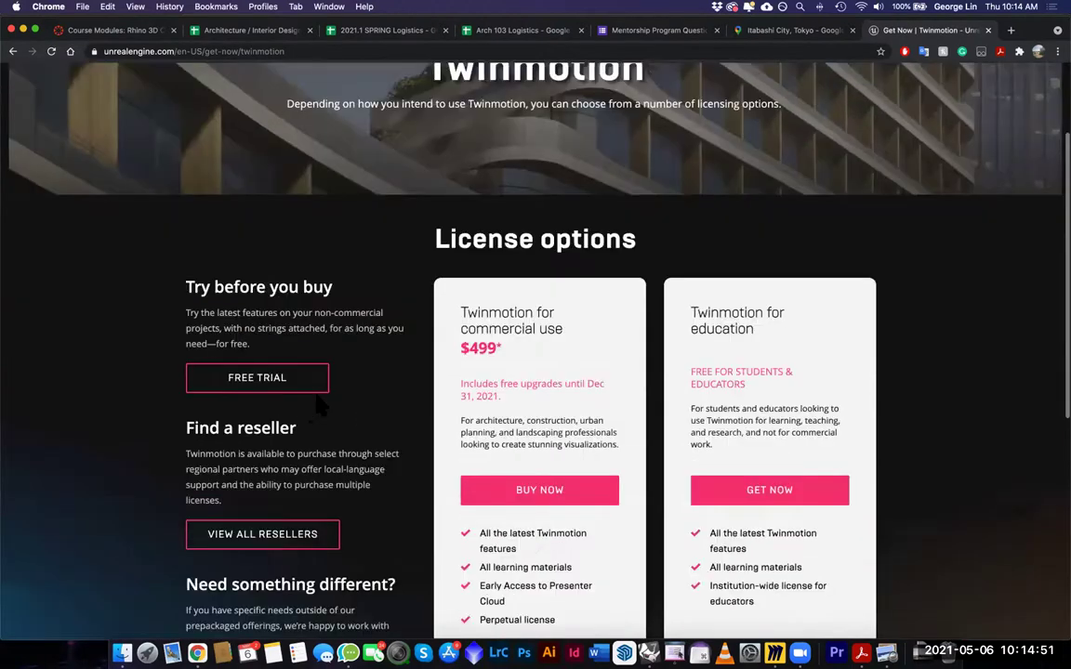
scroll(344, 430, down, 1)
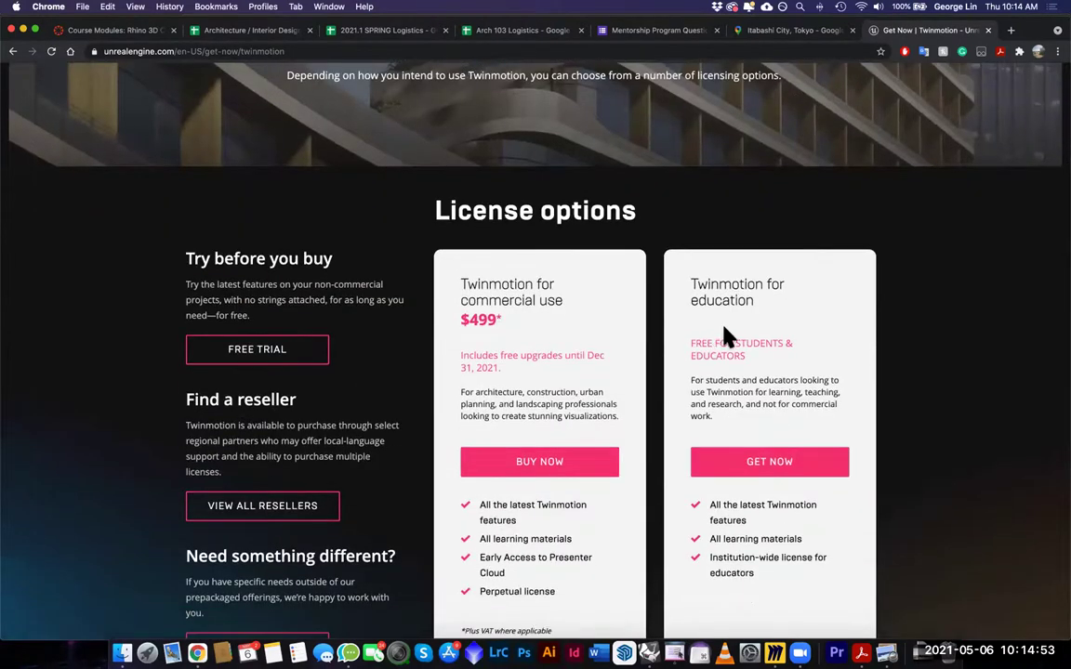
Open the download page for the Twinmotion education license and read its installation instructions
click(766, 465)
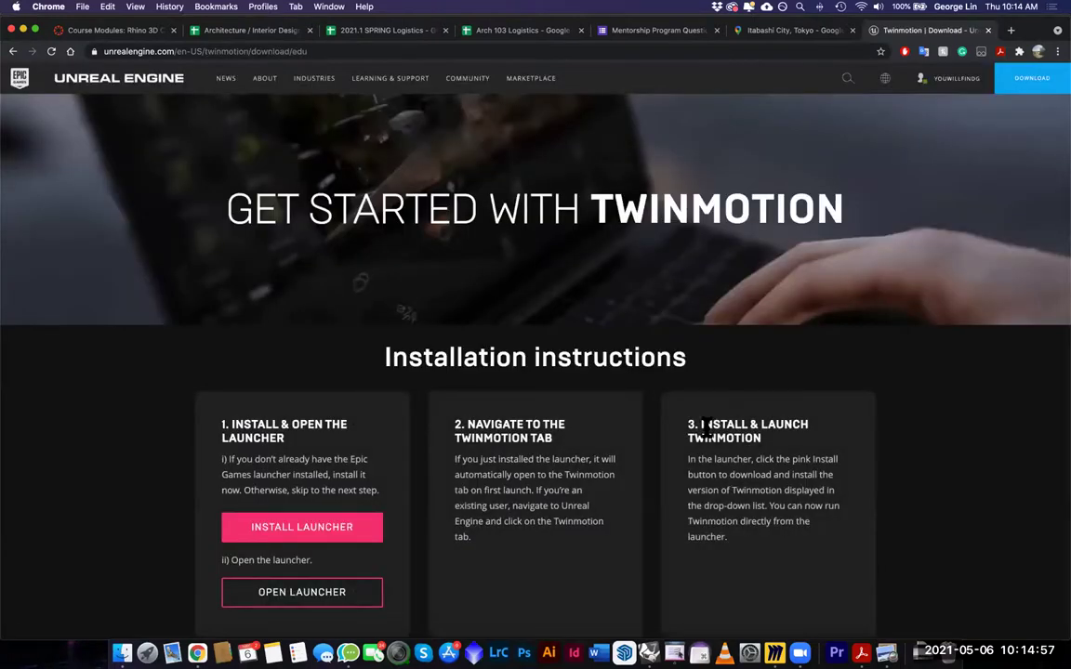
scroll(627, 432, down, 2)
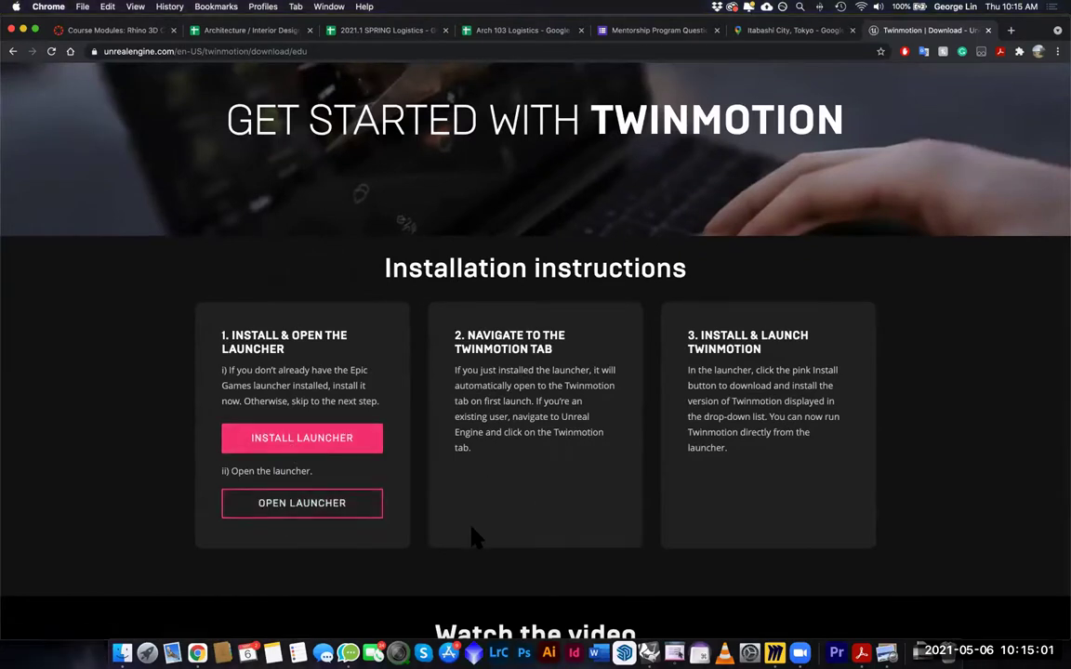
scroll(474, 529, down, 3)
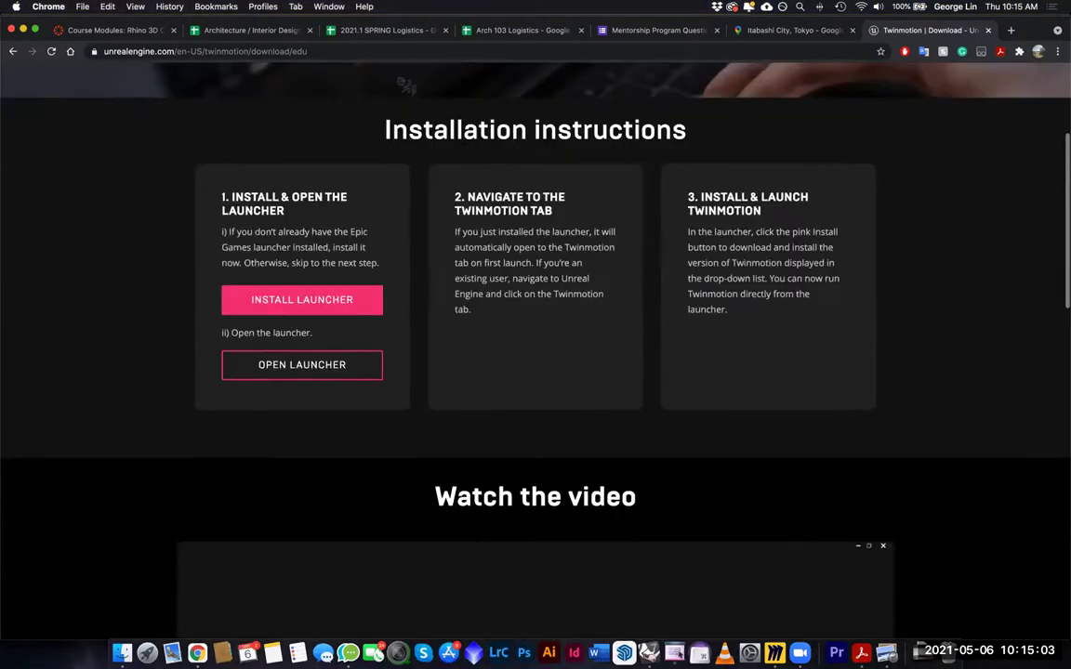
scroll(475, 528, up, 3)
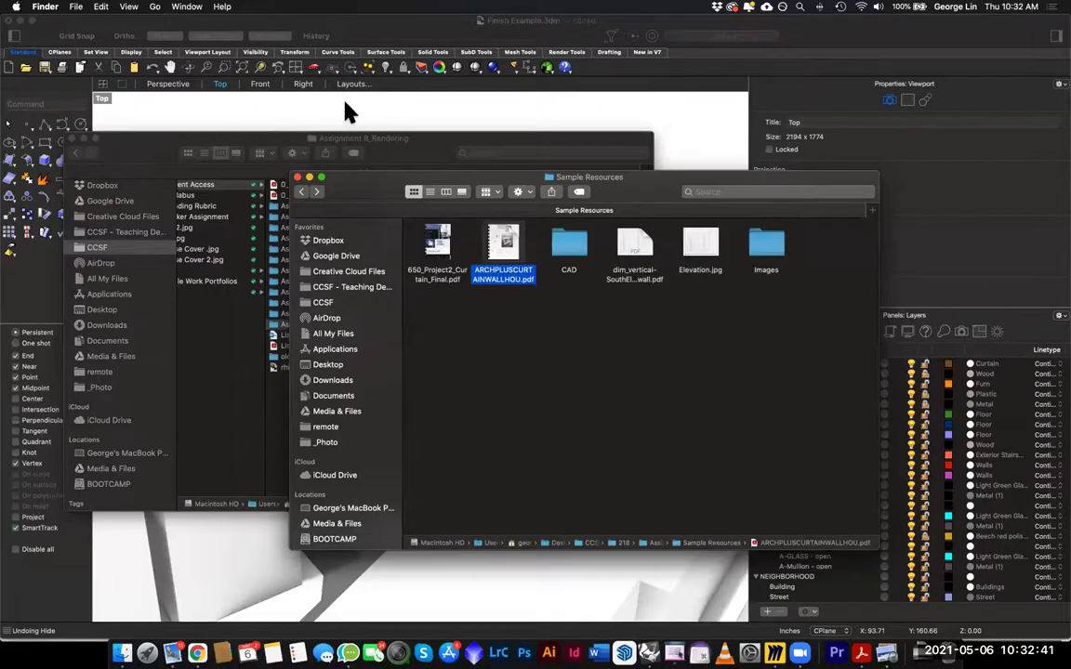
Return to the Finish Example.3dm model in Rhino and set the Top viewport's display mode to Shaded
click(344, 107)
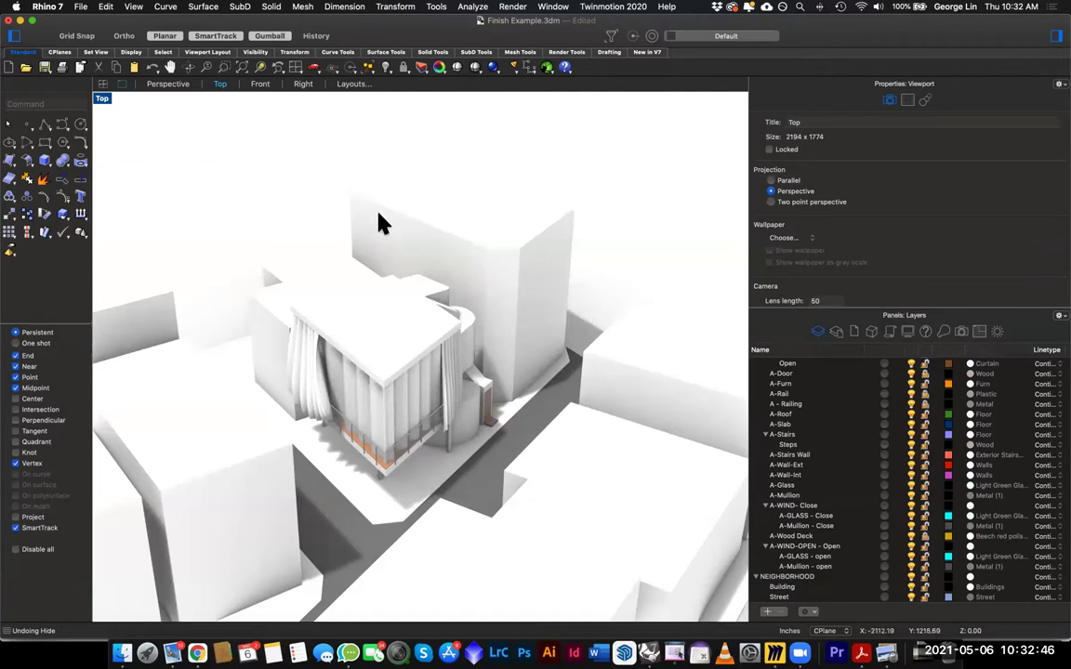
click(102, 98)
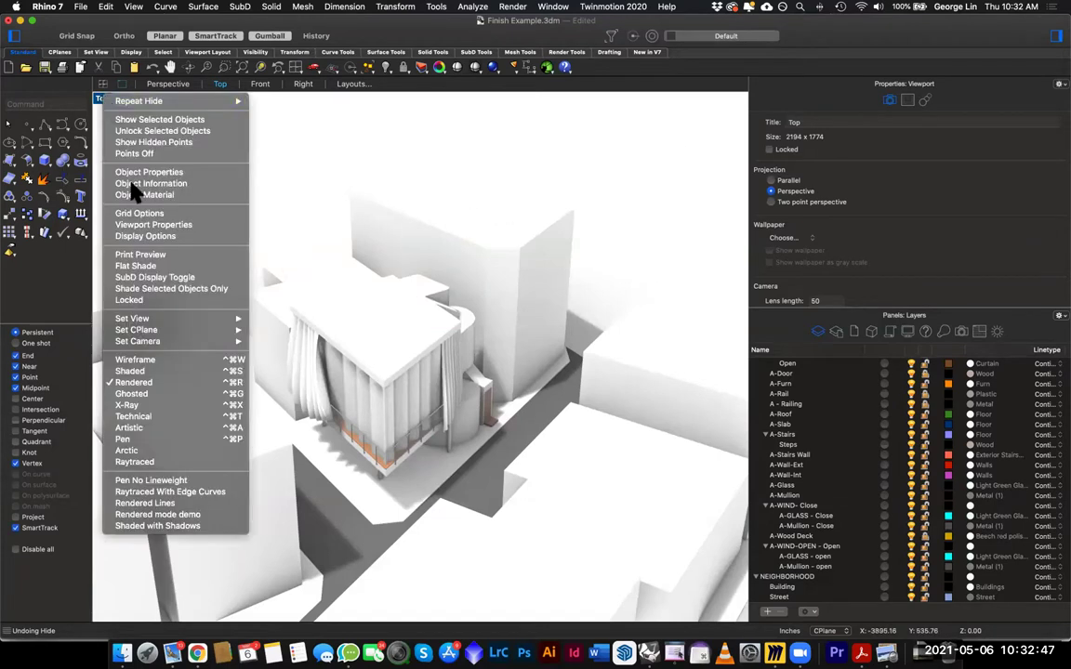
click(131, 371)
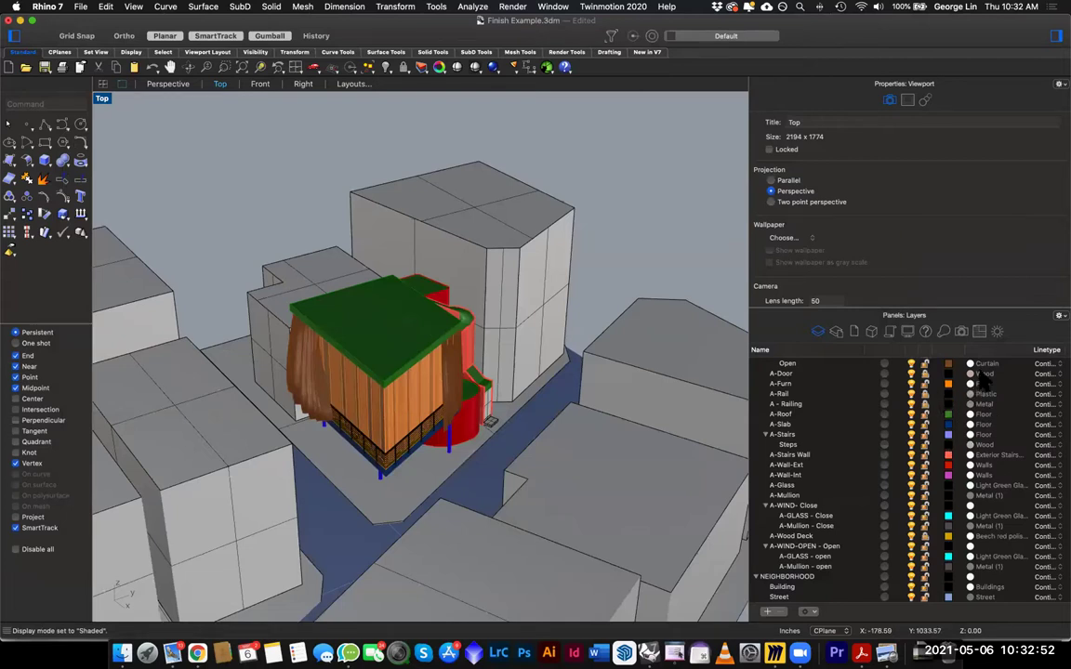
Inspect the materials assigned to the A-Curtain, Closed and A-Door layers, closing each material's settings without changes
scroll(888, 365, up, 5)
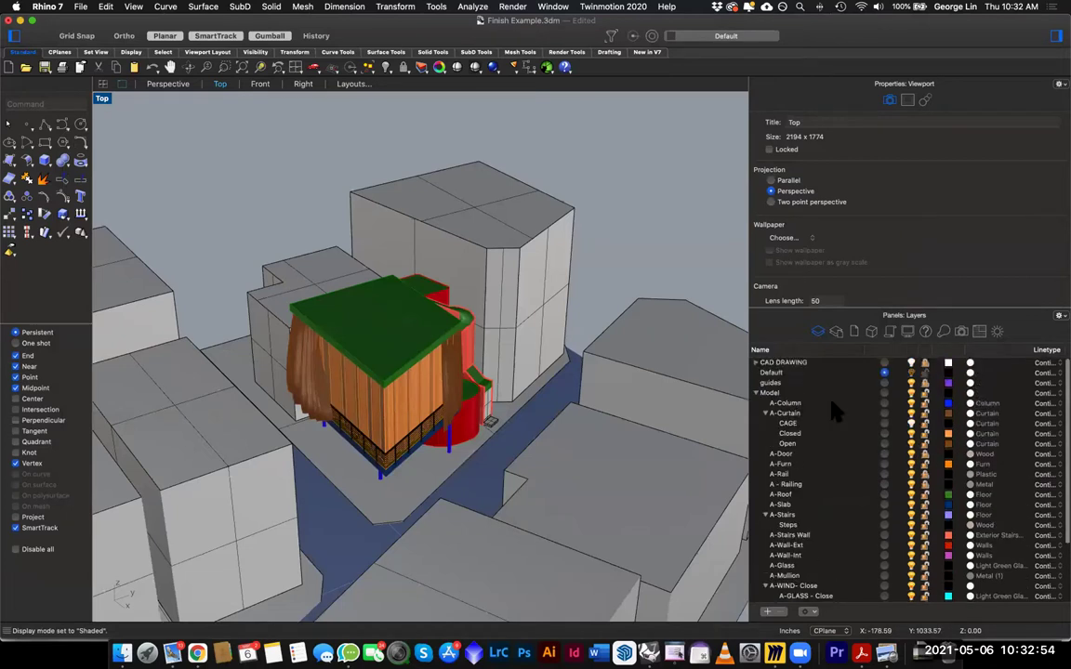
scroll(970, 421, down, 1)
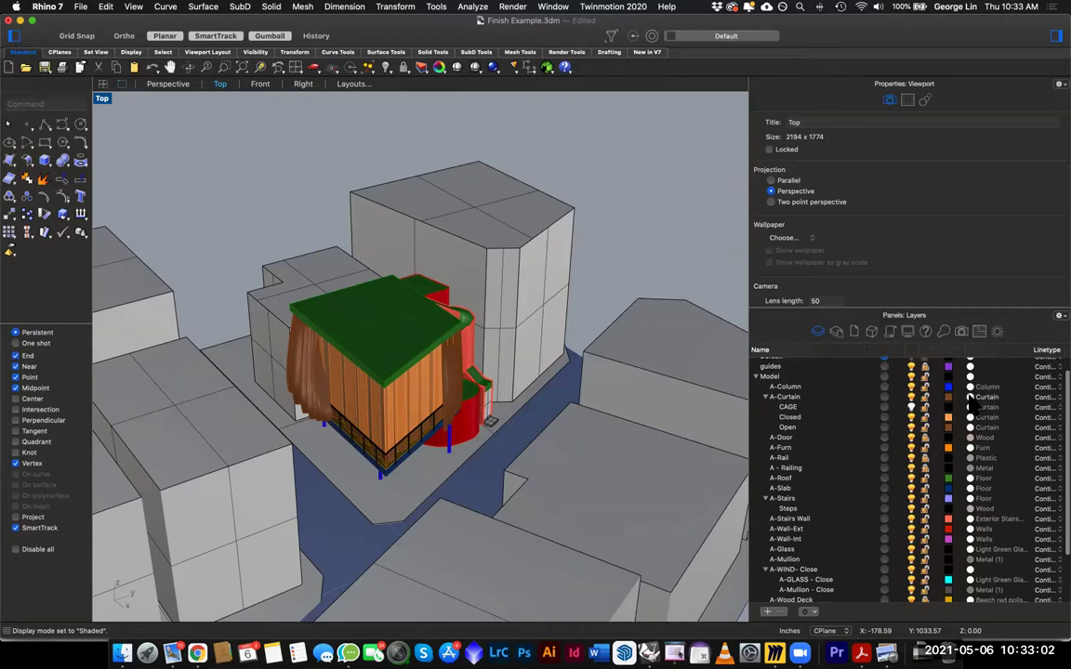
click(971, 399)
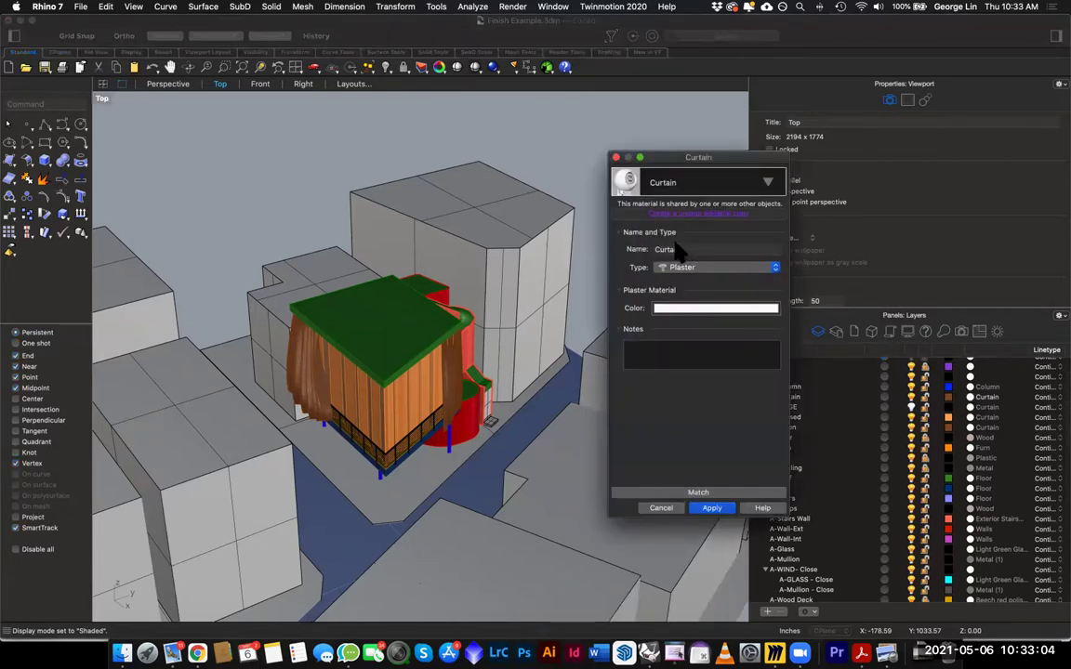
click(605, 169)
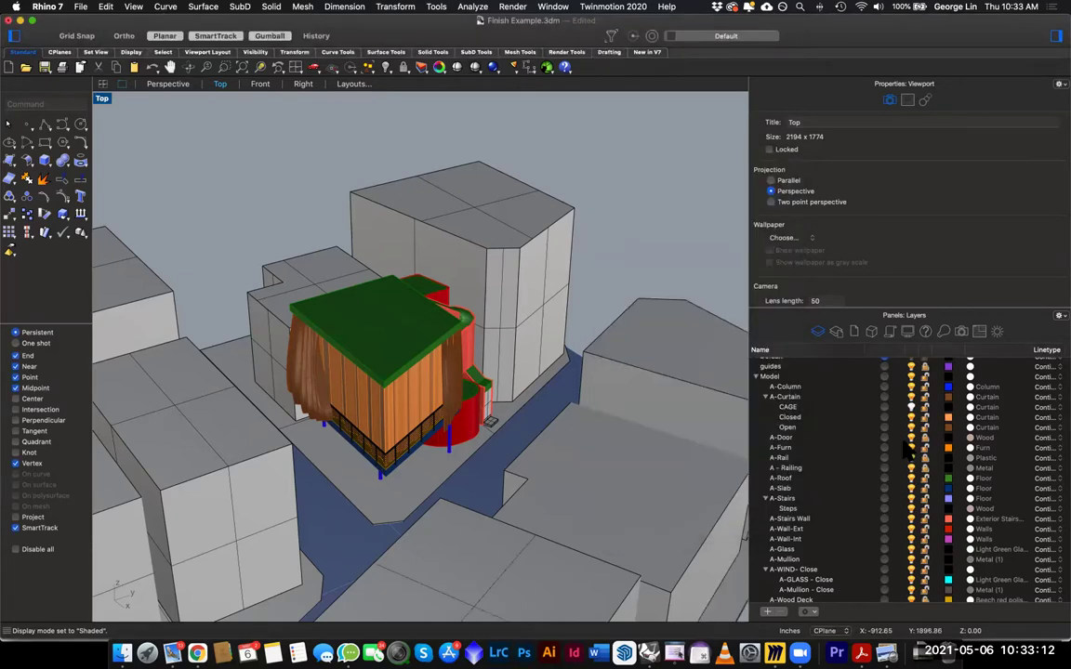
click(971, 417)
click(616, 158)
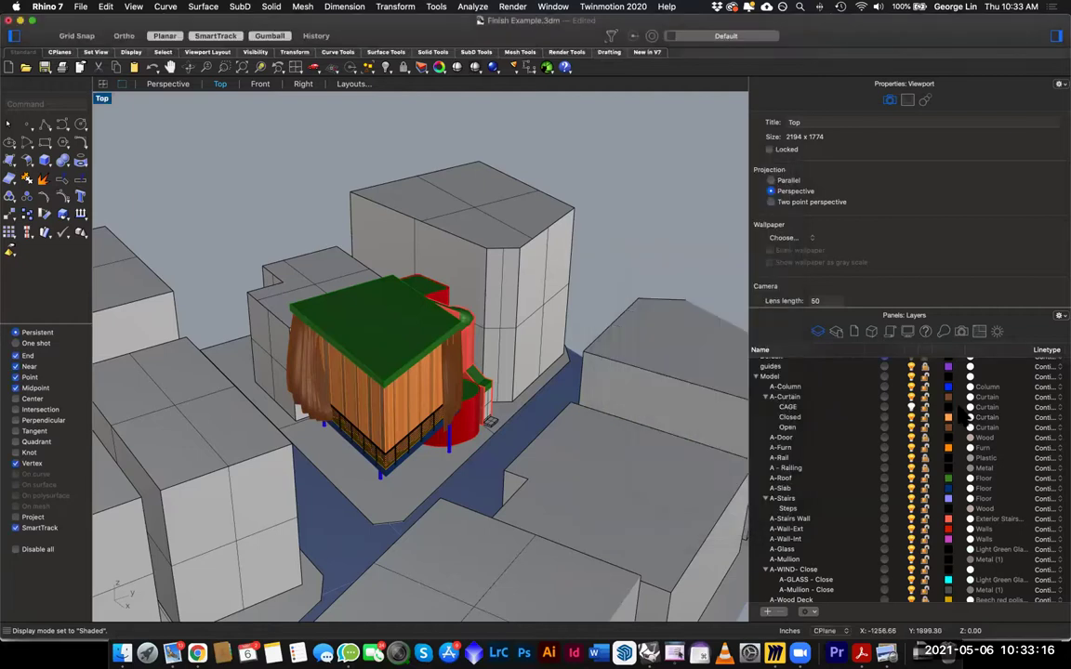
click(970, 437)
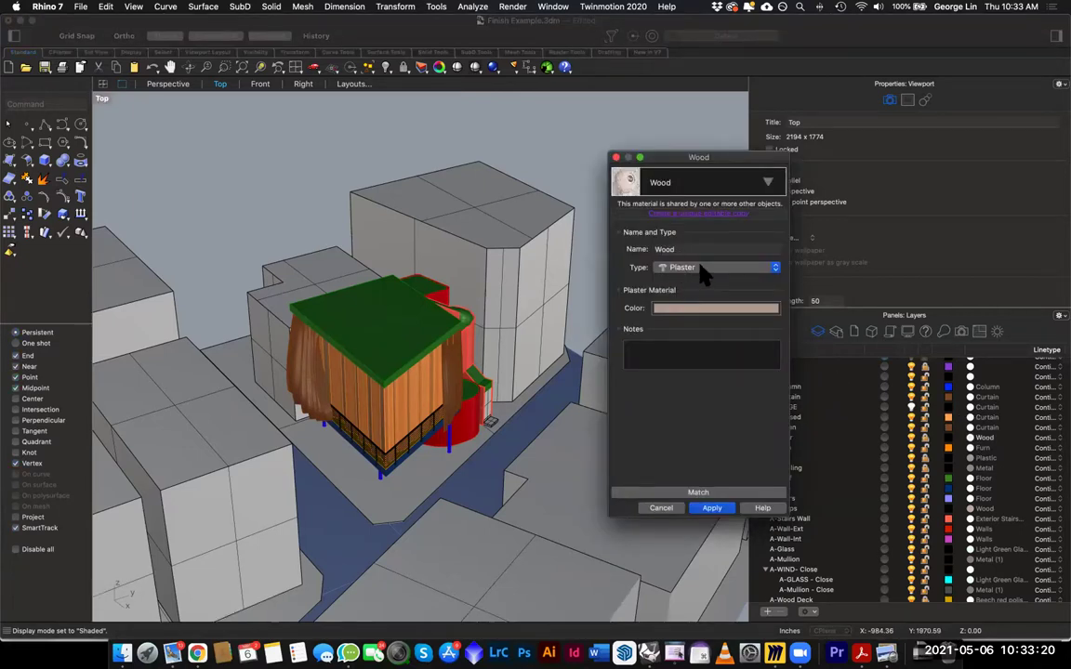
click(616, 158)
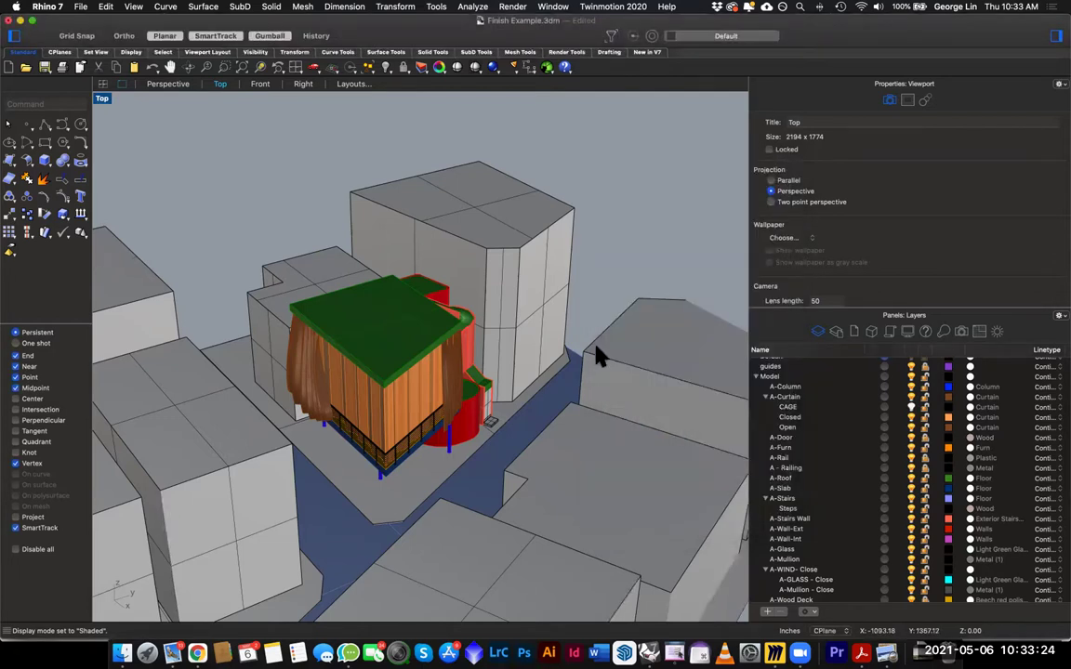
Switch to Chrome and open the Introduction to Twin Motion page from Module 6 of the course
click(198, 653)
scroll(397, 465, down, 15)
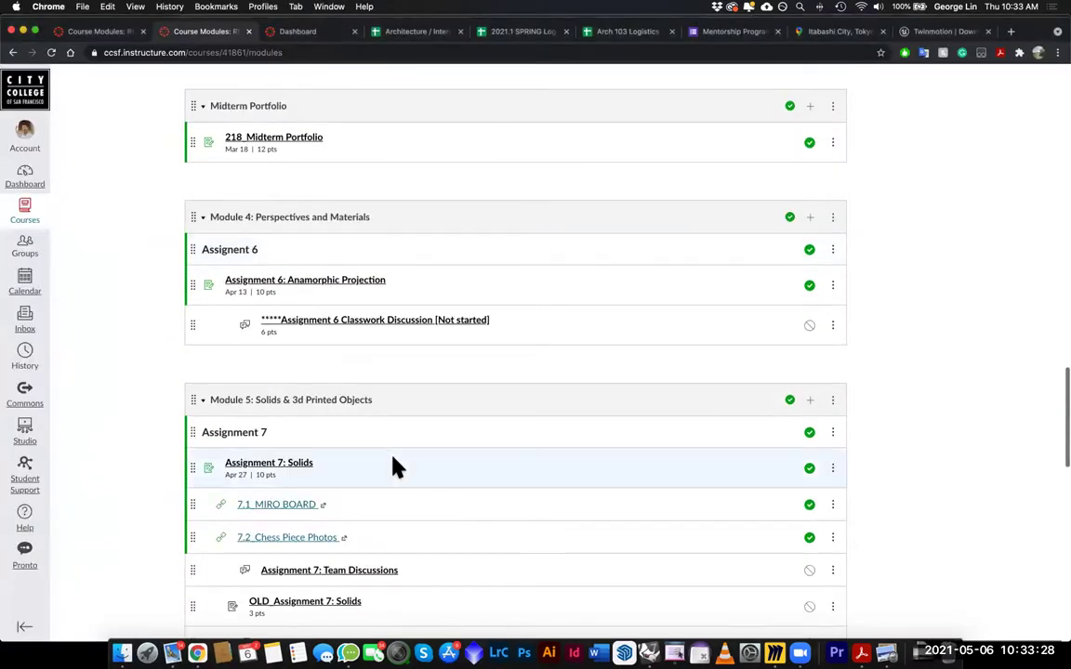
click(86, 32)
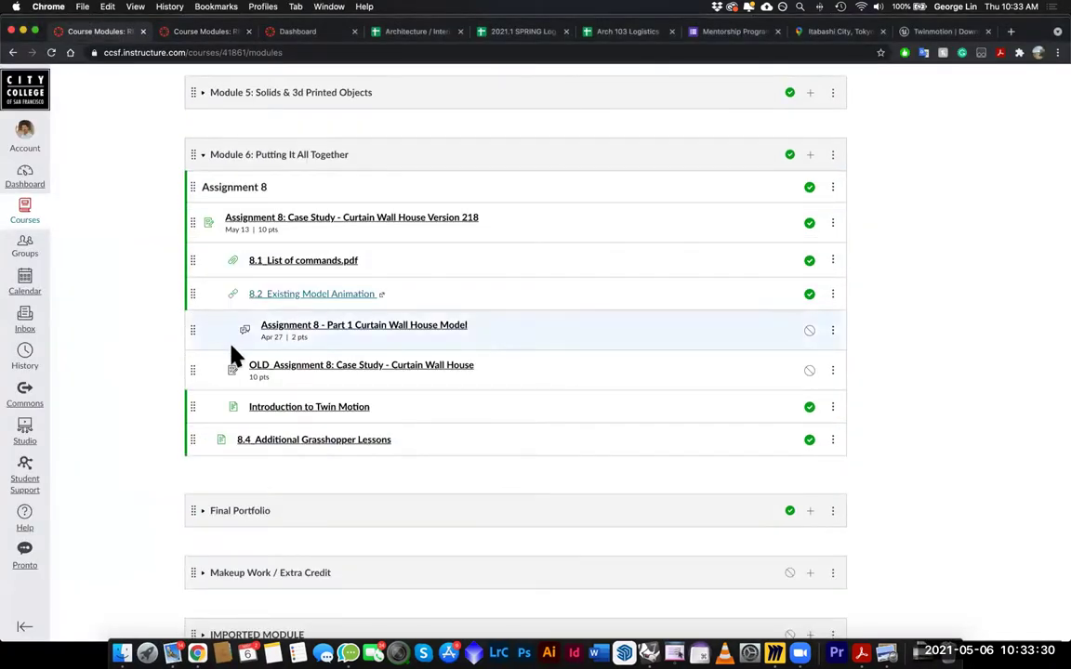
click(340, 410)
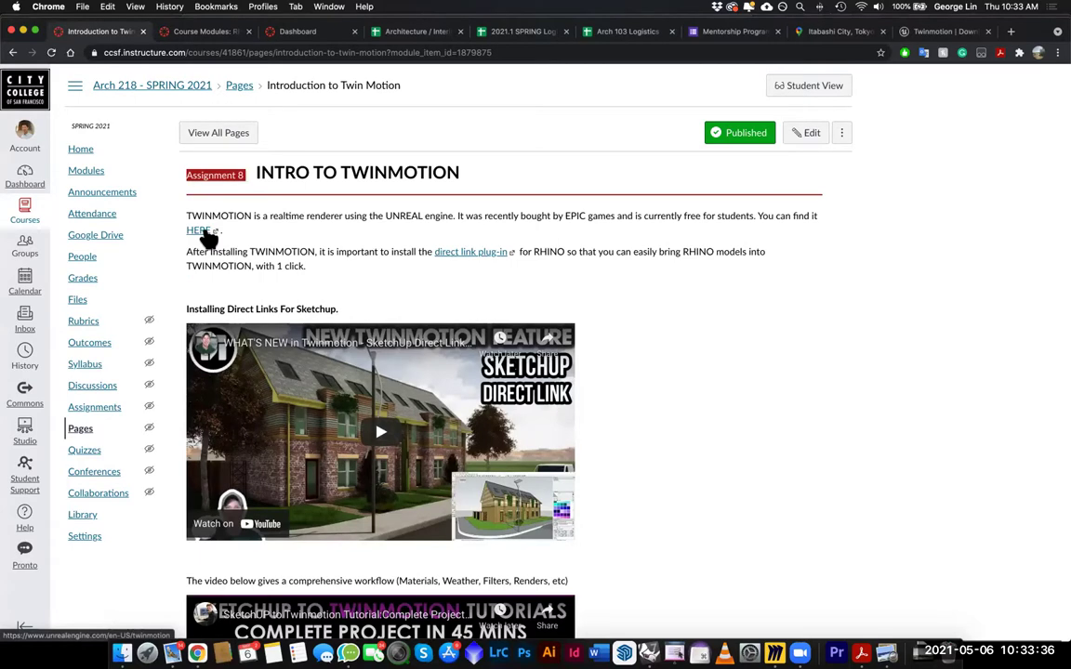
Open the linked Twinmotion product page, skim its overview, and close it to return to the course page
click(203, 231)
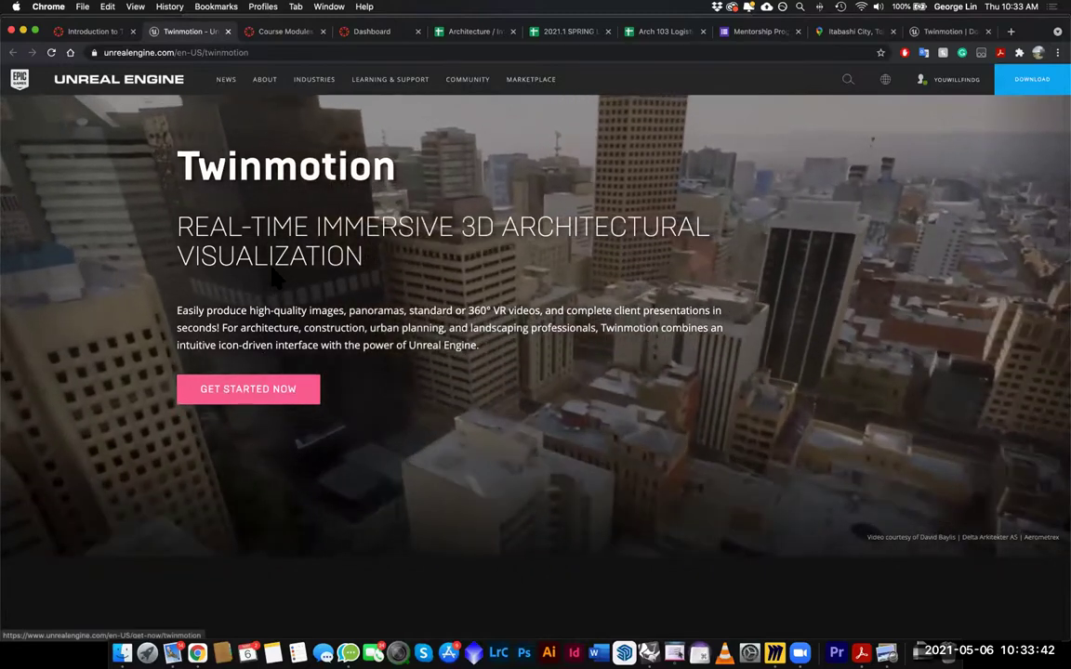
scroll(301, 419, down, 1)
scroll(301, 419, down, 3)
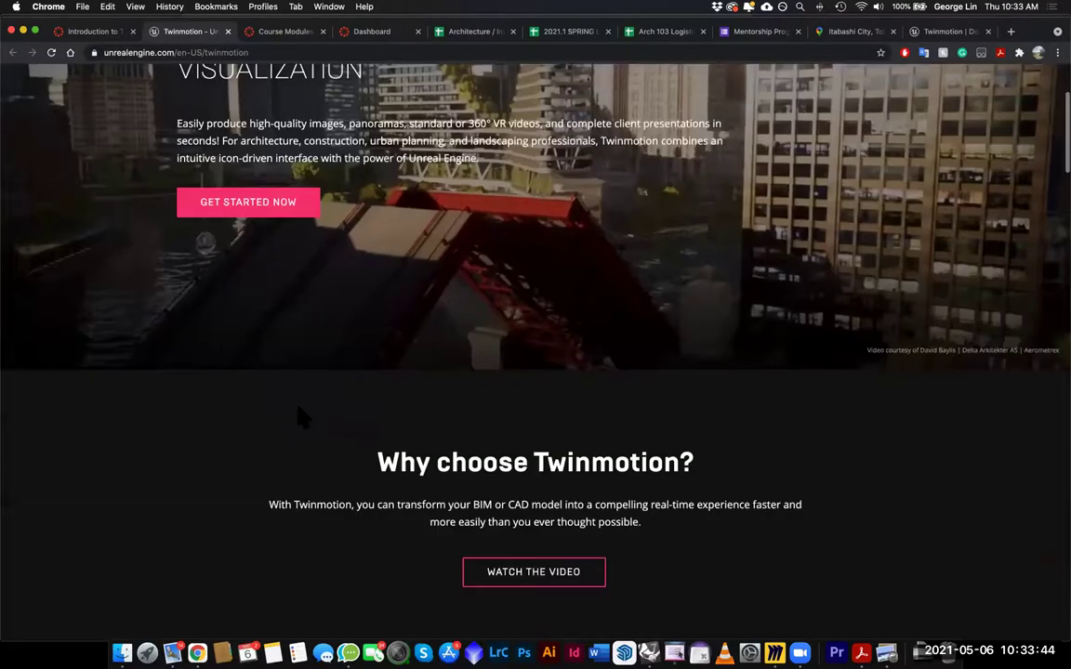
scroll(301, 421, down, 10)
scroll(300, 420, up, 12)
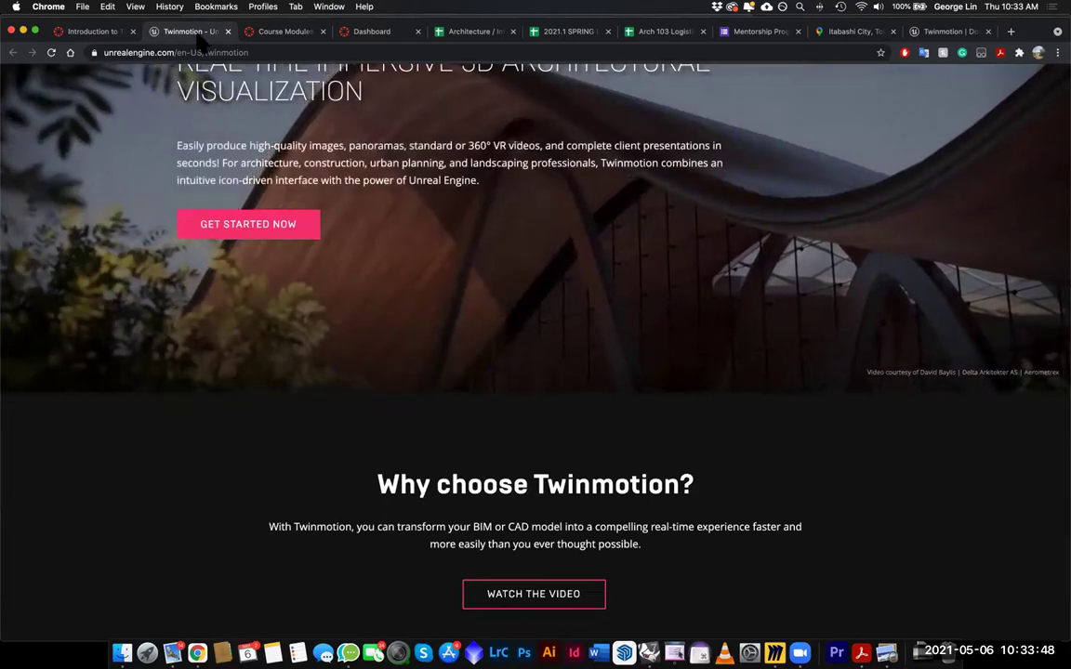
key(super+w)
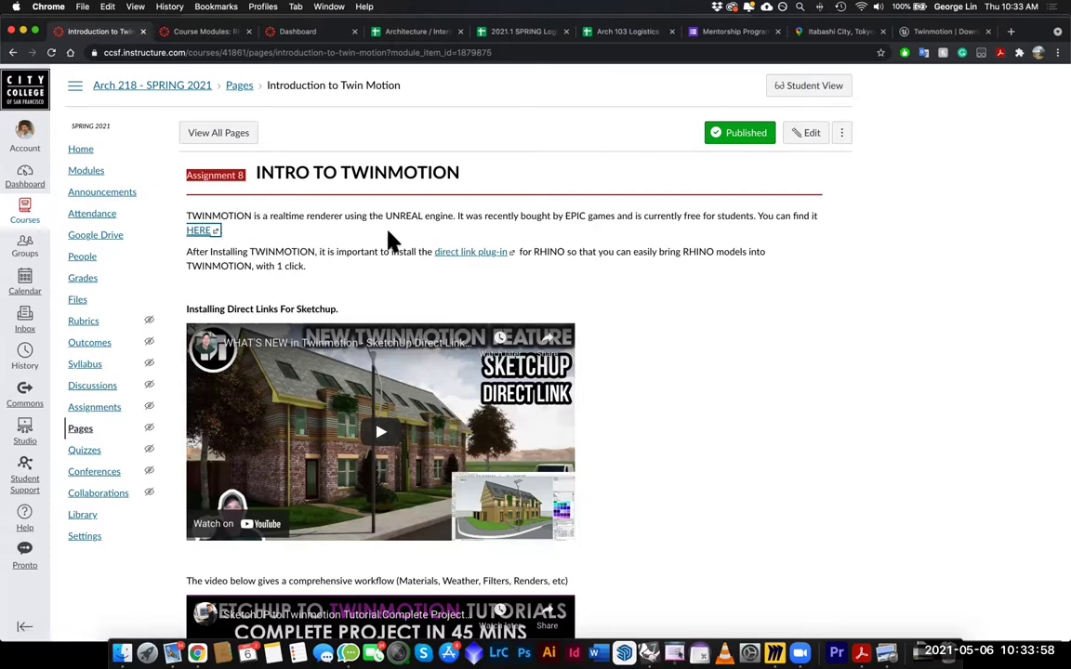
Open the linked Direct Link plugins page and review the available plugins, including the one for Rhino
click(475, 254)
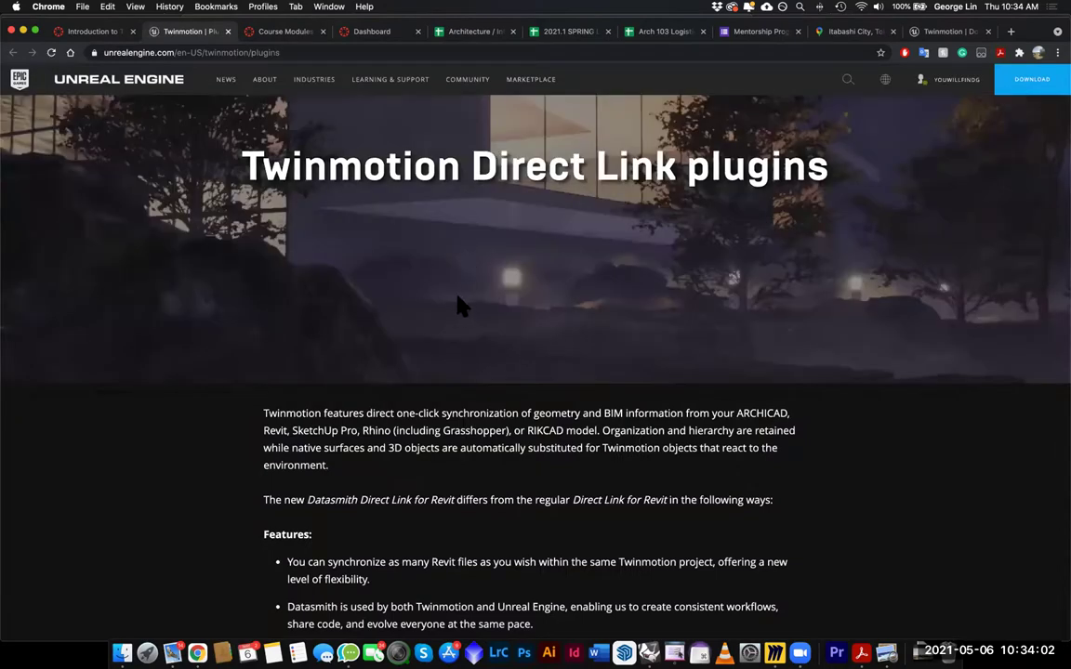
scroll(457, 296, down, 10)
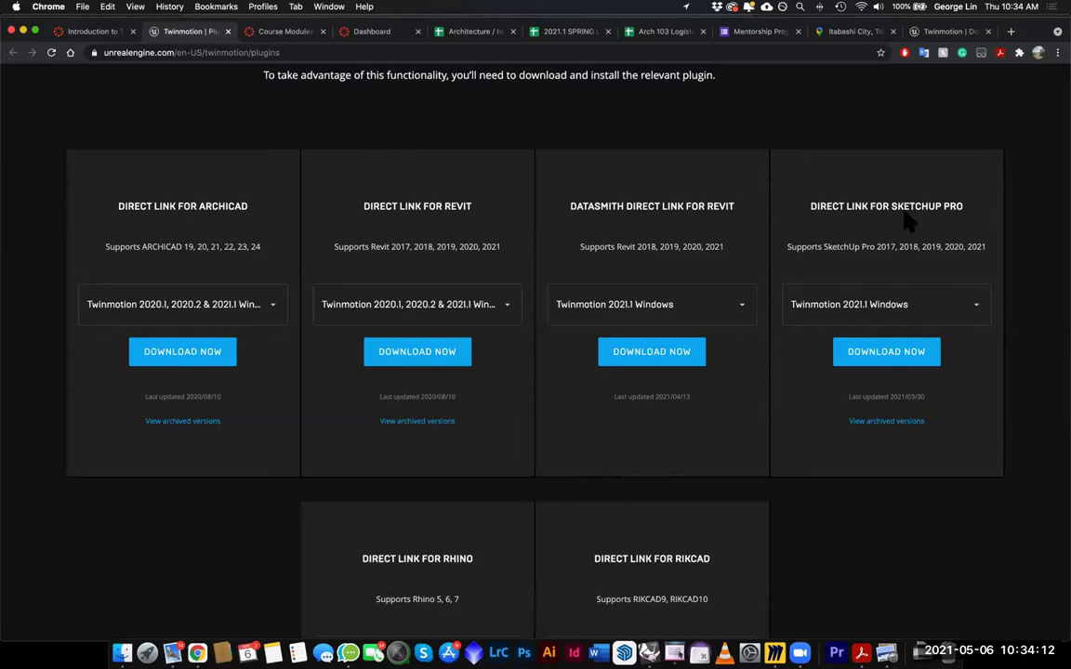
scroll(632, 418, down, 4)
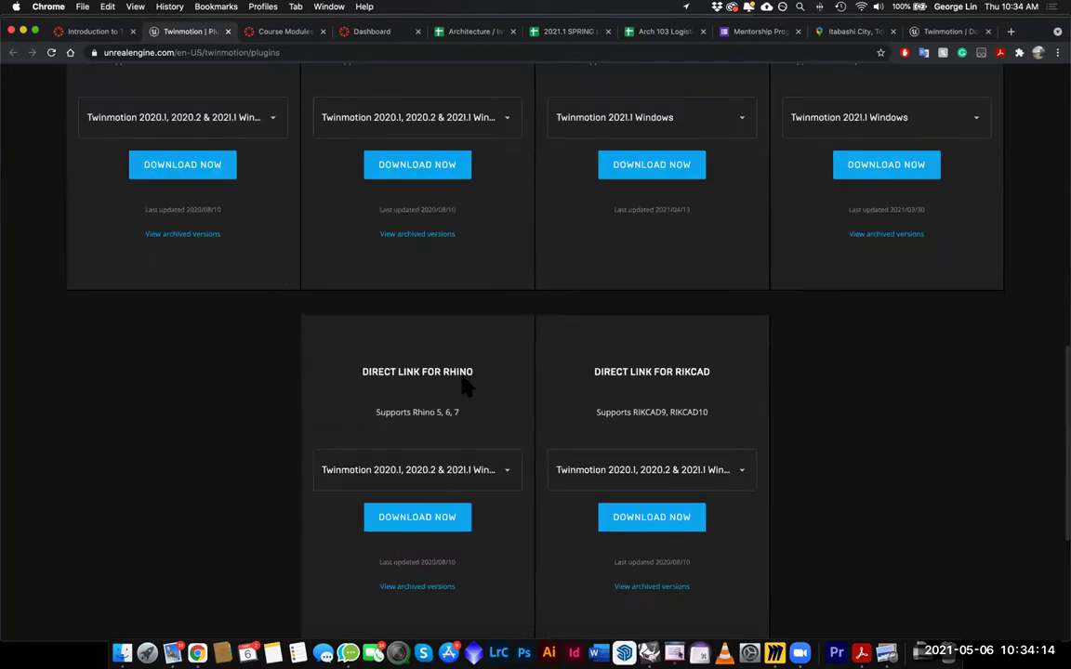
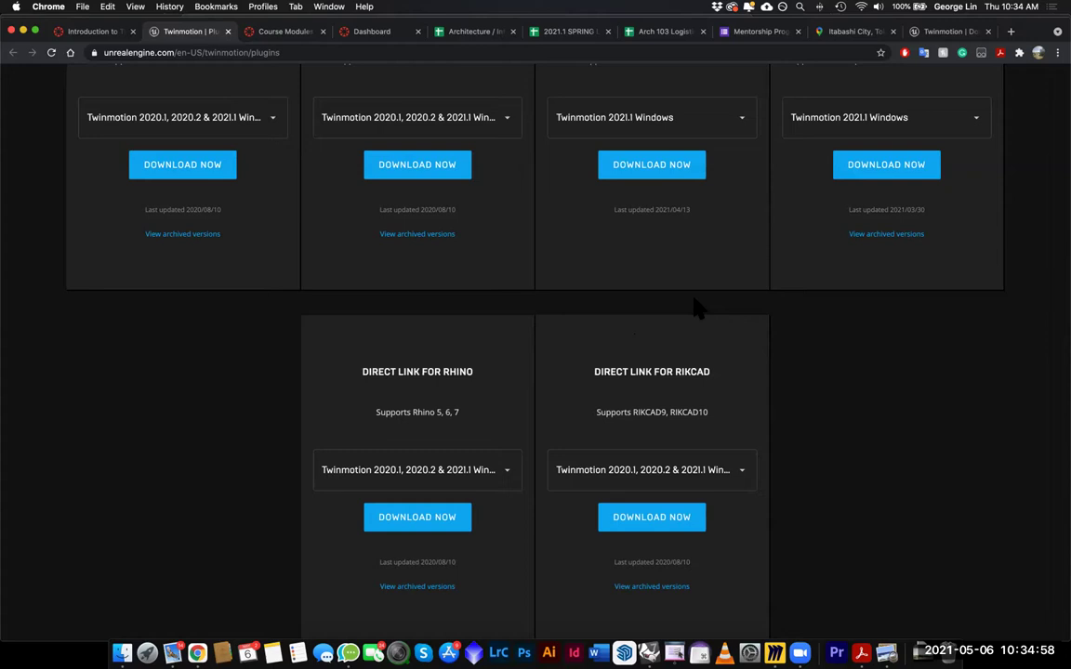
scroll(717, 327, up, 15)
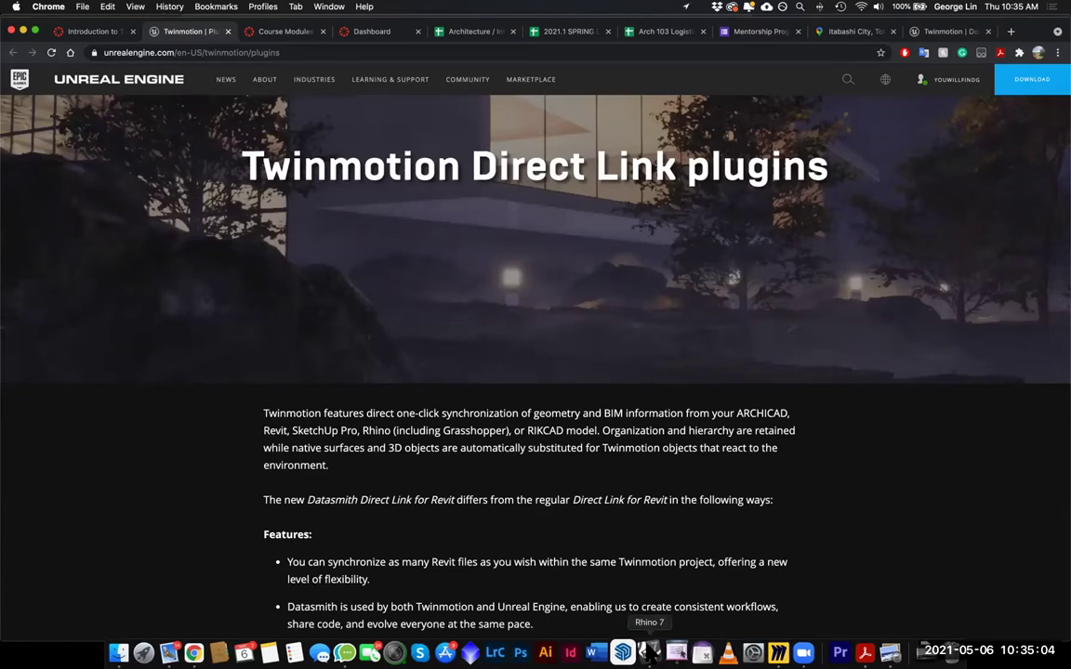
Switch to Rhino and open the Twinmotion Direct Link options
click(651, 653)
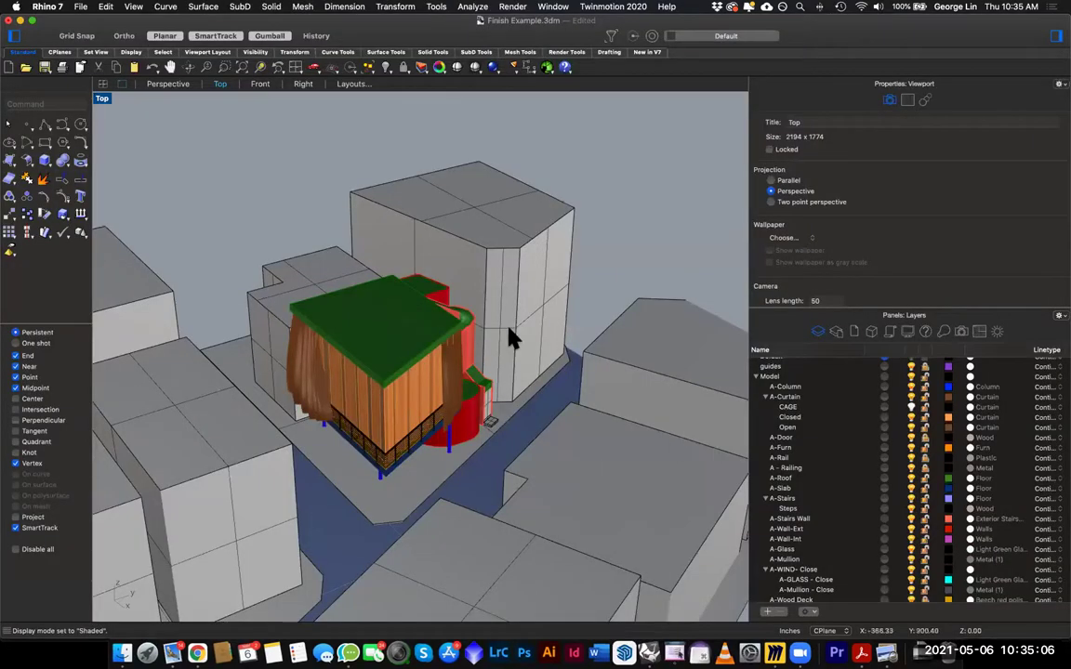
click(628, 7)
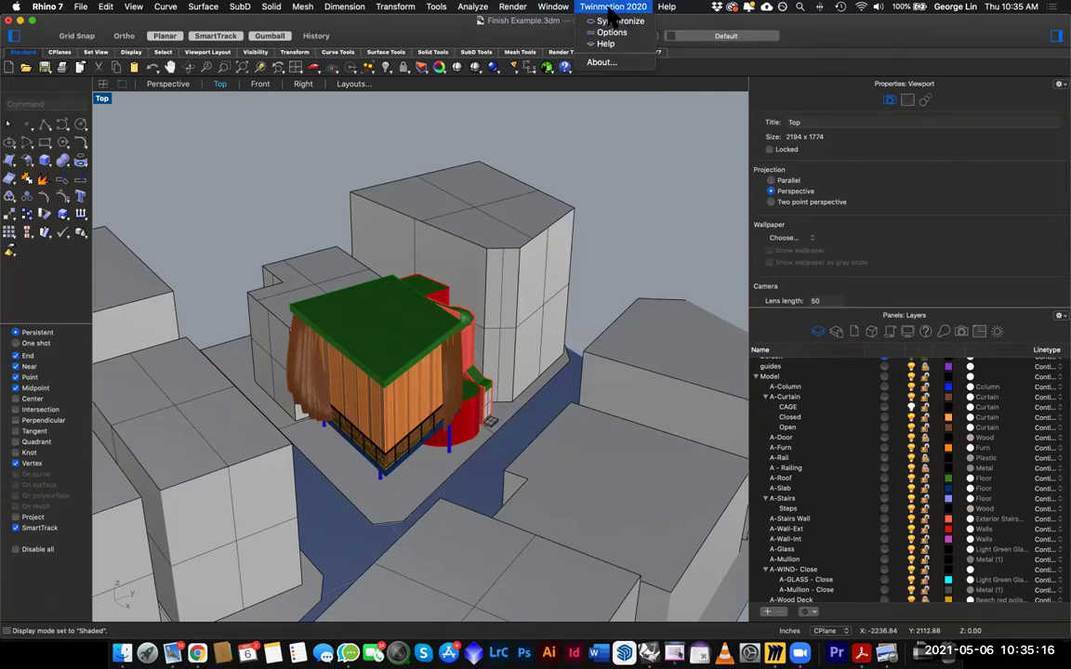
click(609, 11)
click(612, 10)
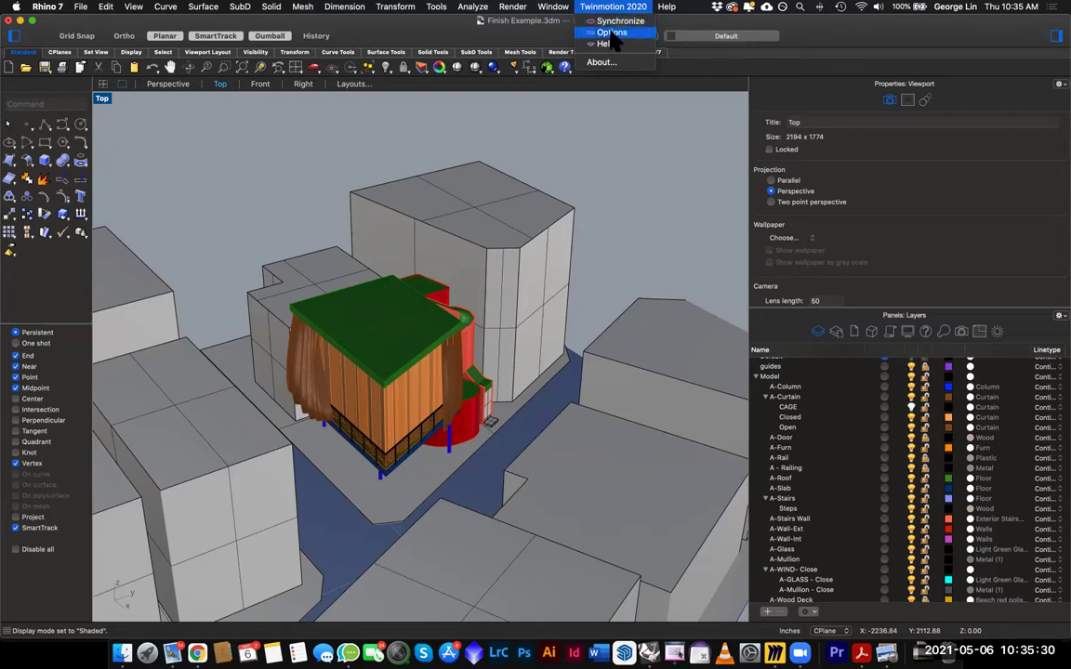
click(612, 33)
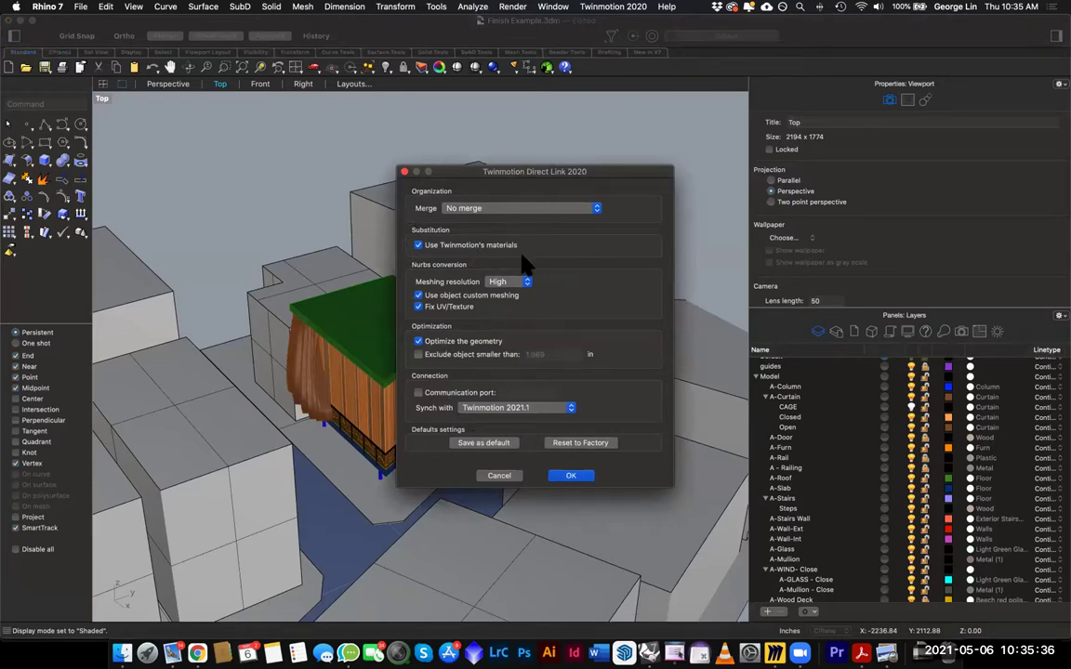
Reset the Direct Link options to factory settings and set the merge option to No merge
click(534, 210)
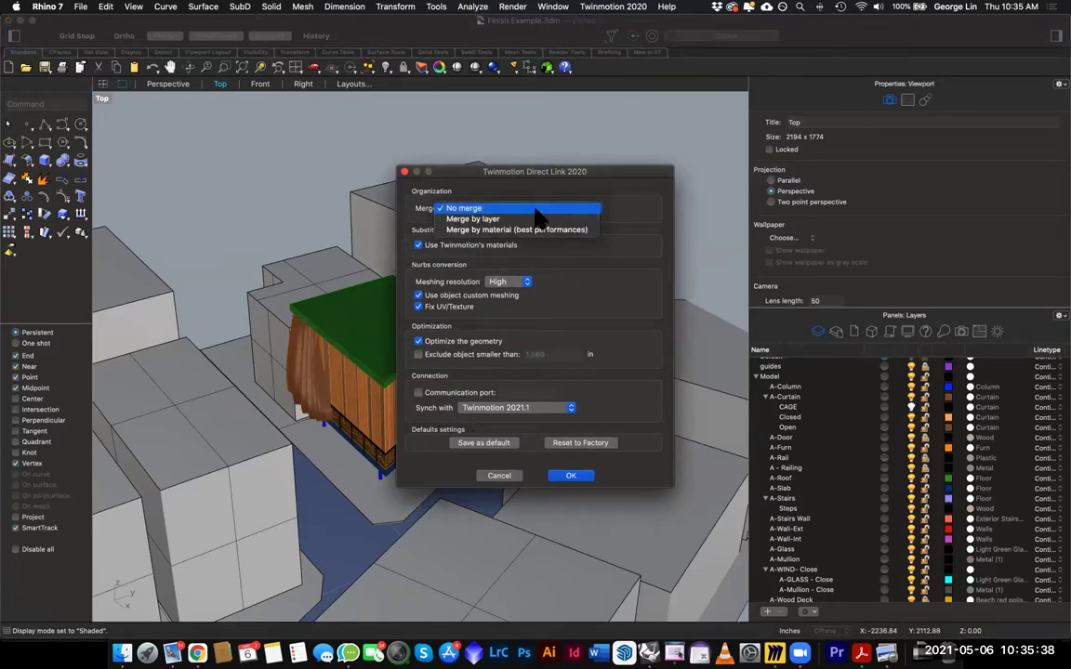
click(543, 208)
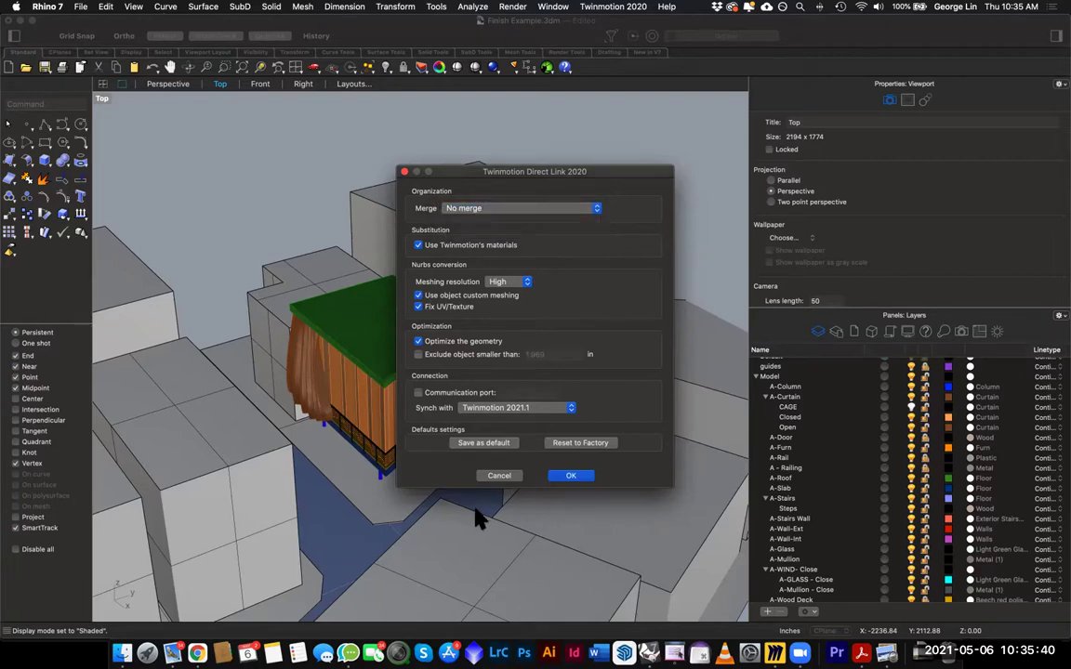
click(579, 445)
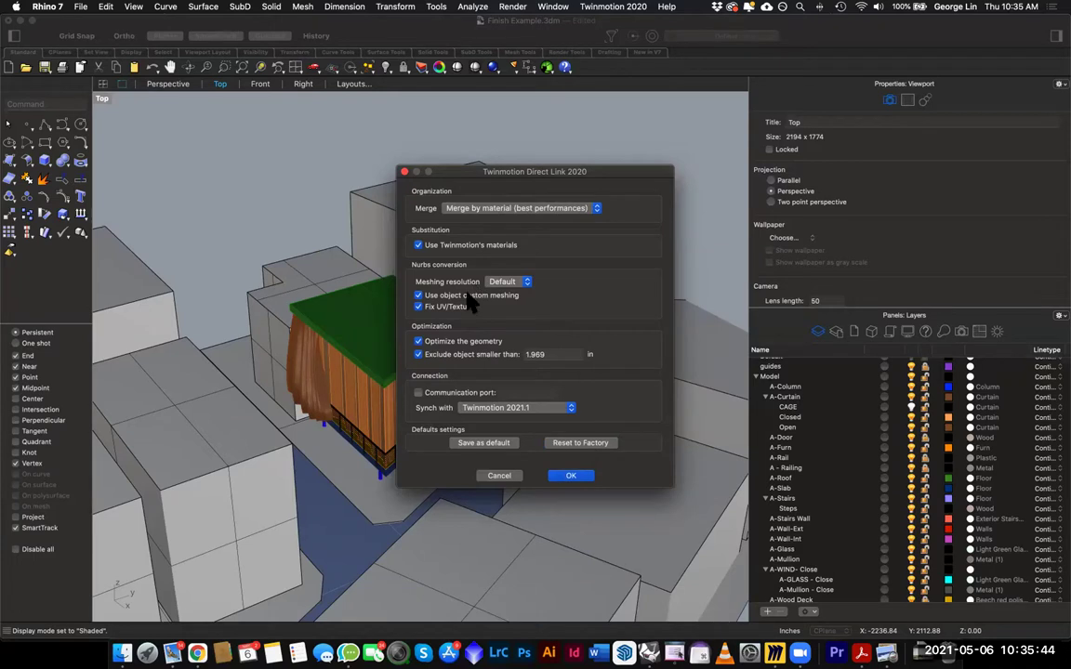
click(567, 209)
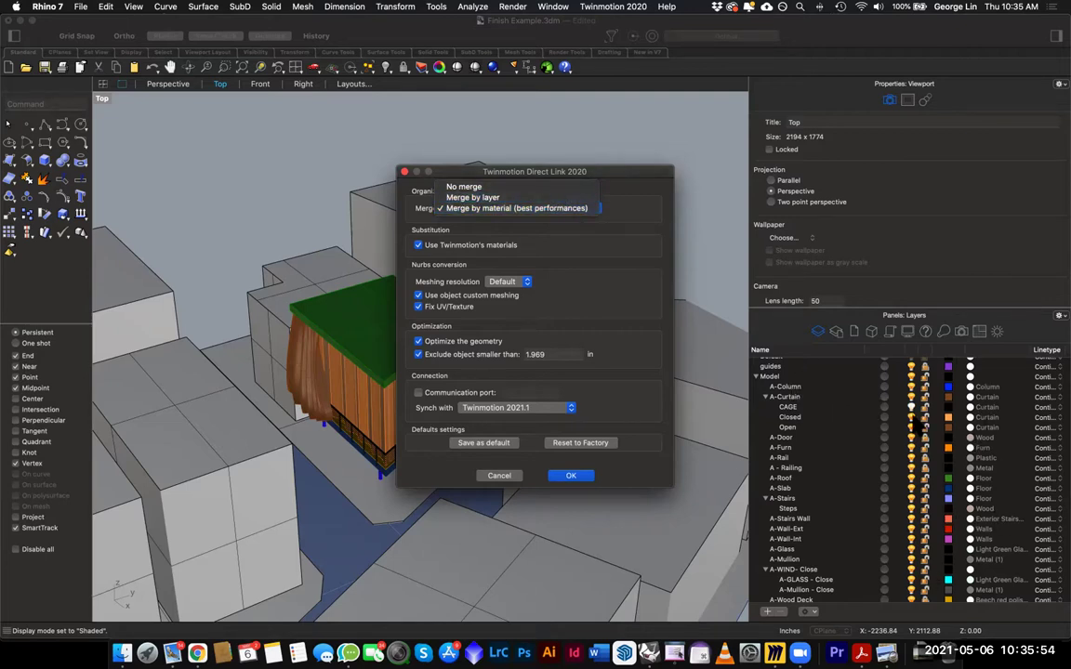
click(451, 208)
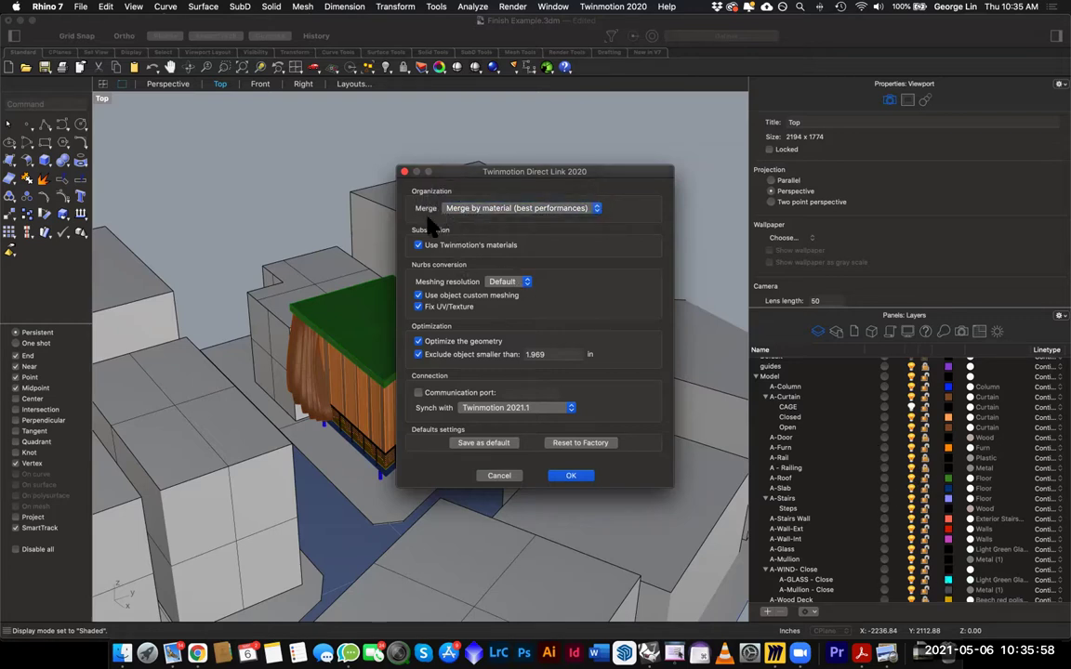
click(470, 210)
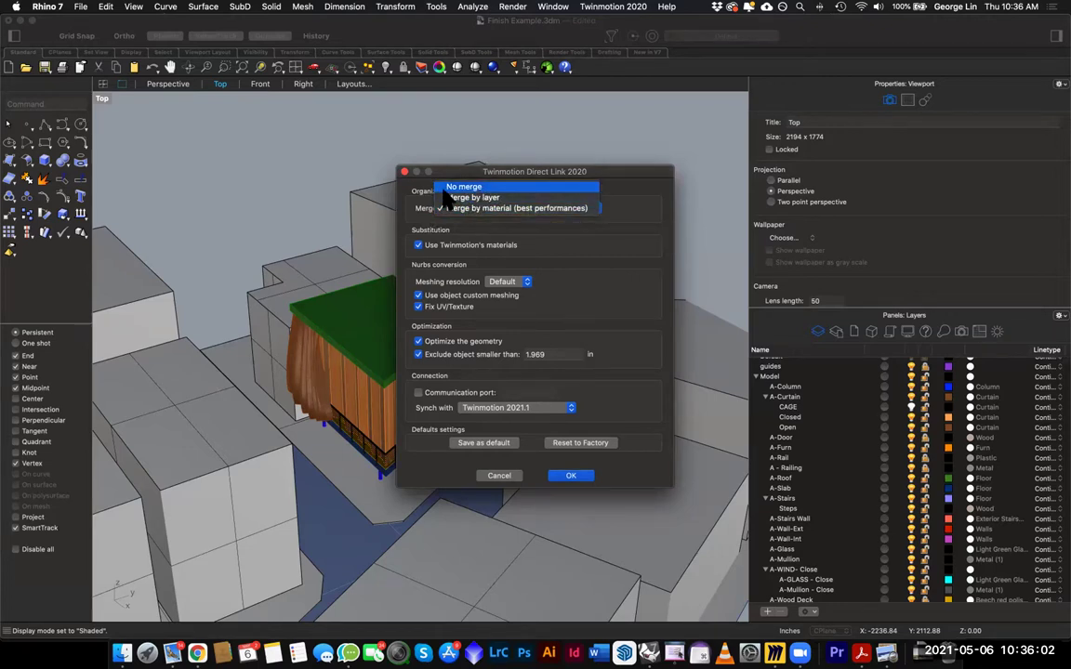
click(462, 187)
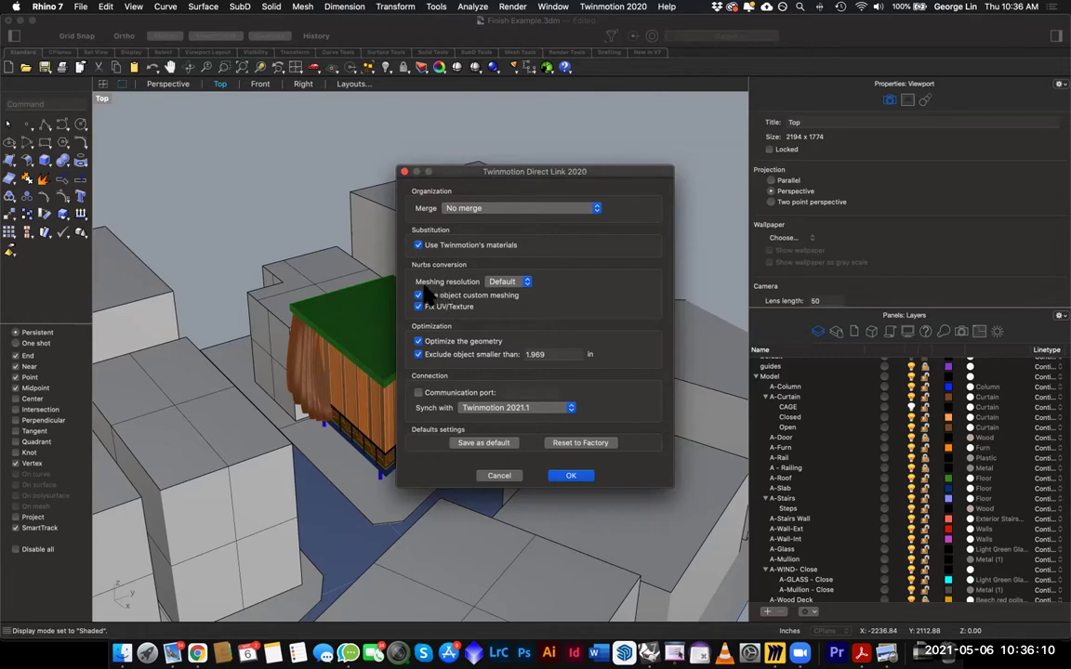
Review the available meshing resolution levels for the Nurbs conversion, keeping Default
click(503, 280)
click(554, 278)
click(504, 281)
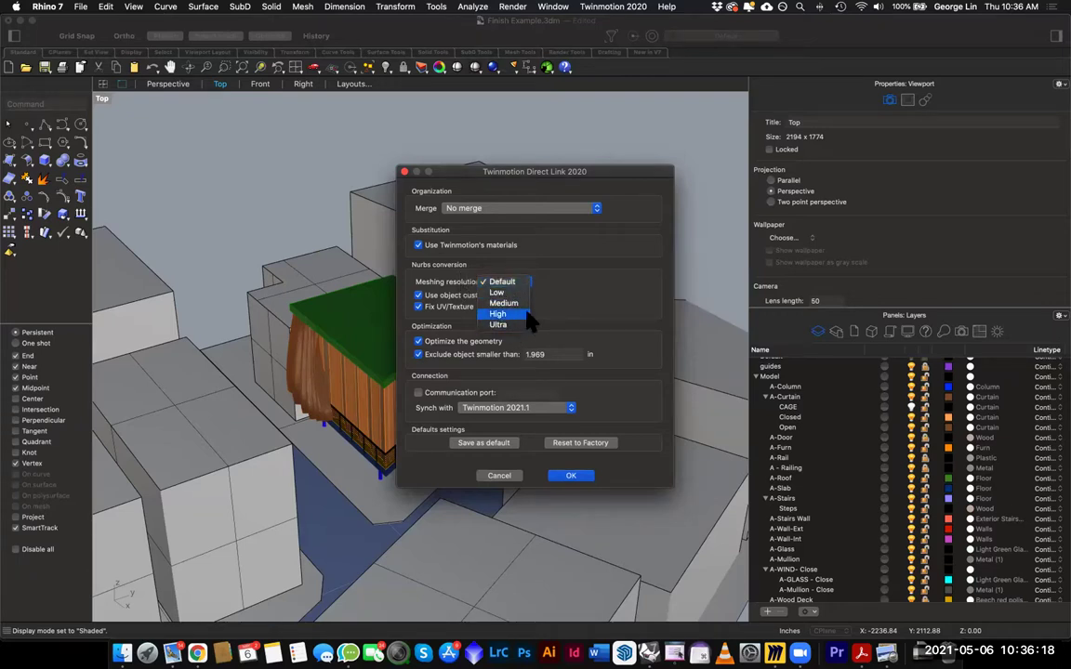
click(566, 296)
click(523, 281)
click(601, 299)
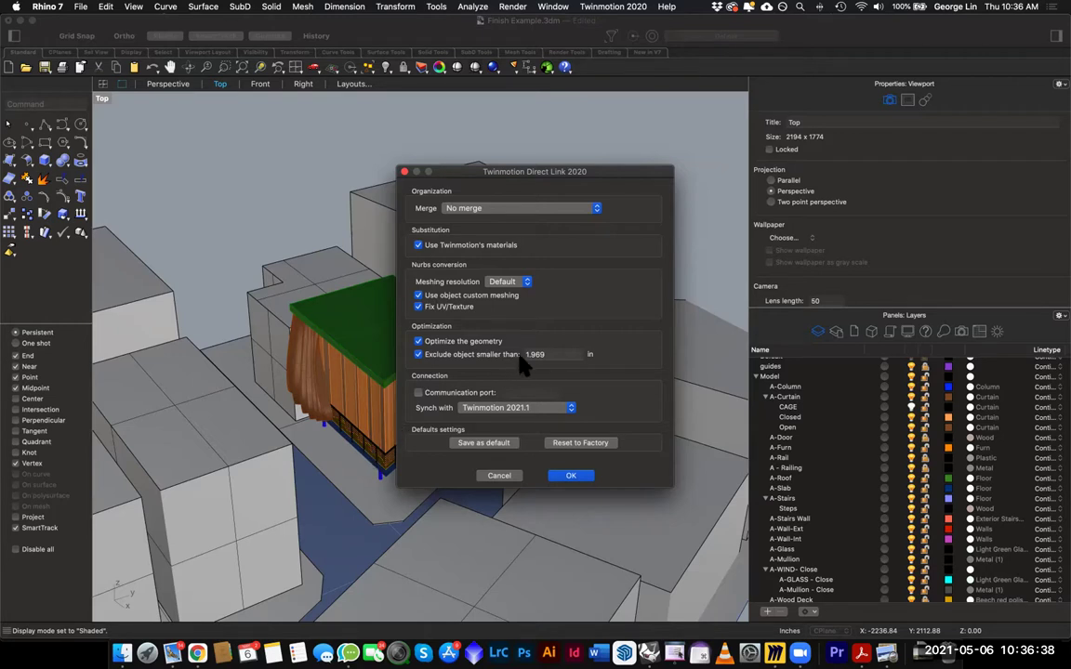
Disable the exclusion of small objects, keep synchronization with Twinmotion 2021.1, and accept the Direct Link options
click(417, 354)
click(462, 408)
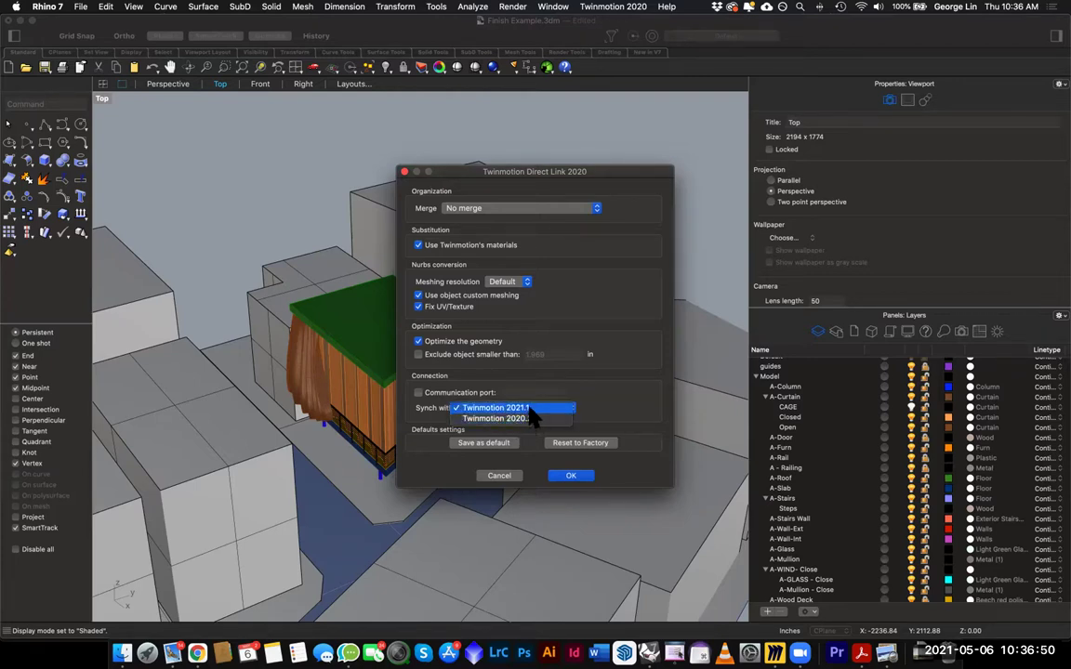
click(531, 410)
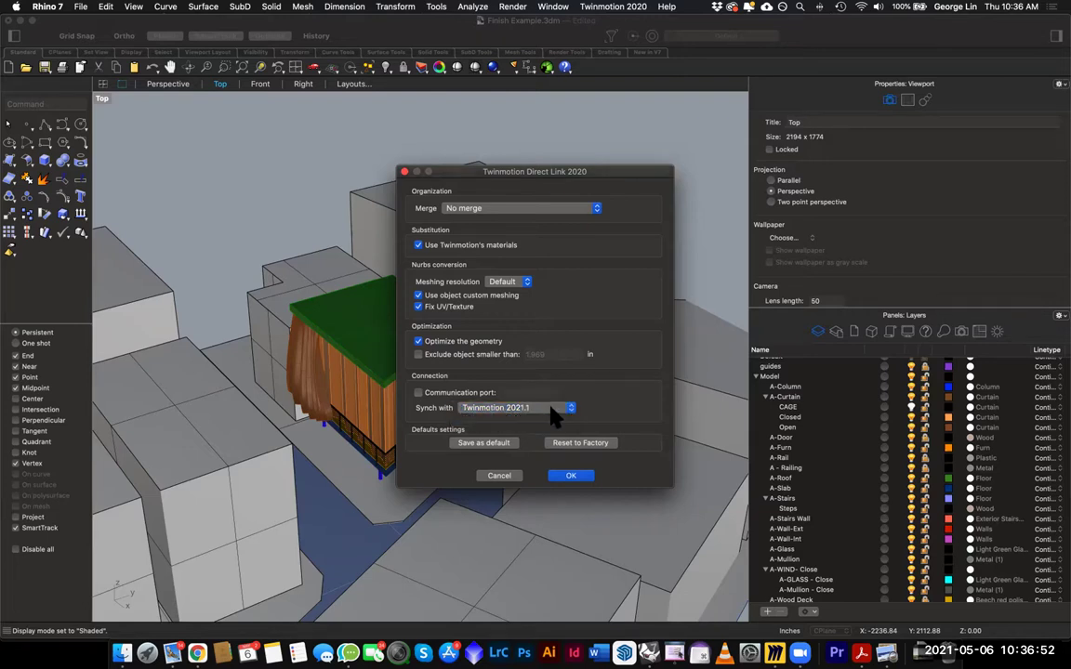
click(581, 479)
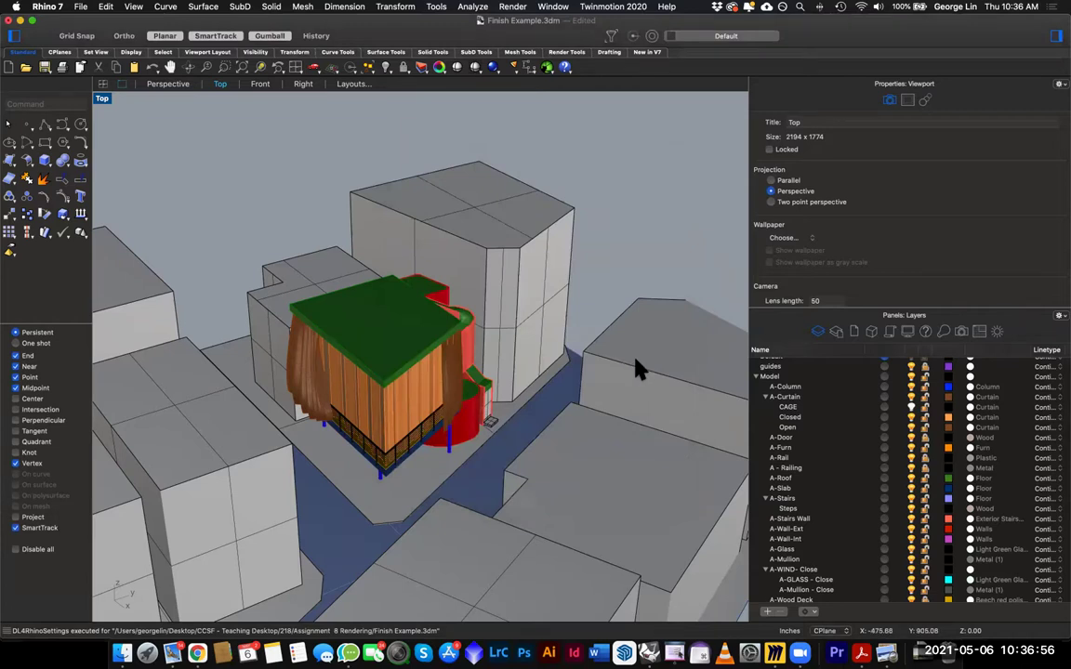
Try to synchronize the Rhino model with Twinmotion through Direct Link
click(513, 9)
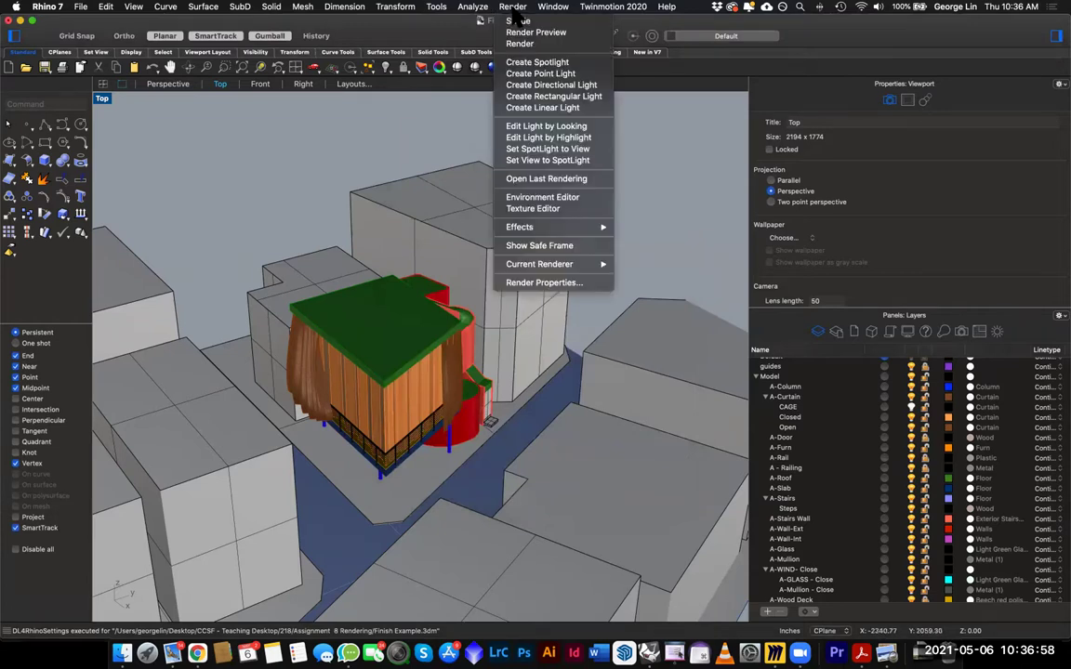
mouse_move(613, 8)
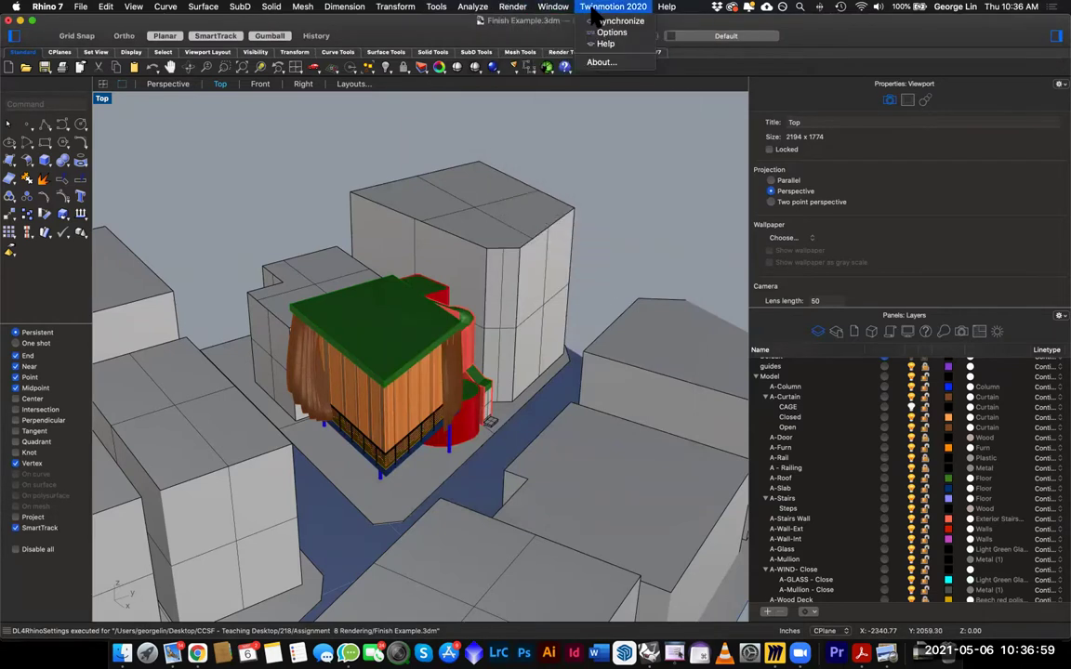
click(620, 21)
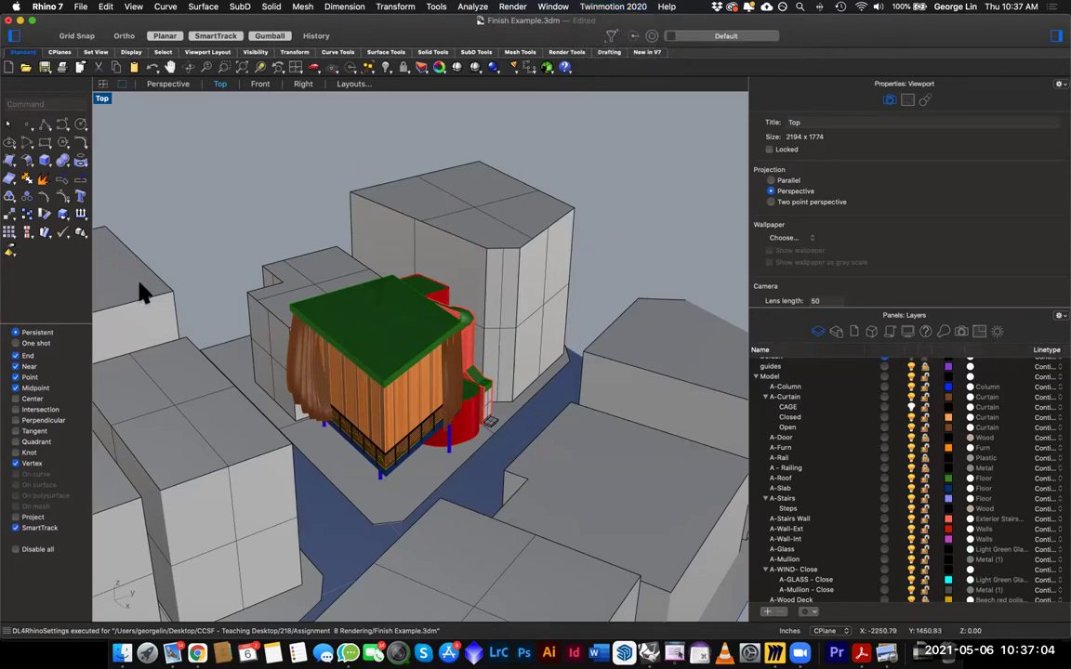
Review the materials assigned in the layer list and examine the house's curtains up close
scroll(892, 407, up, 1)
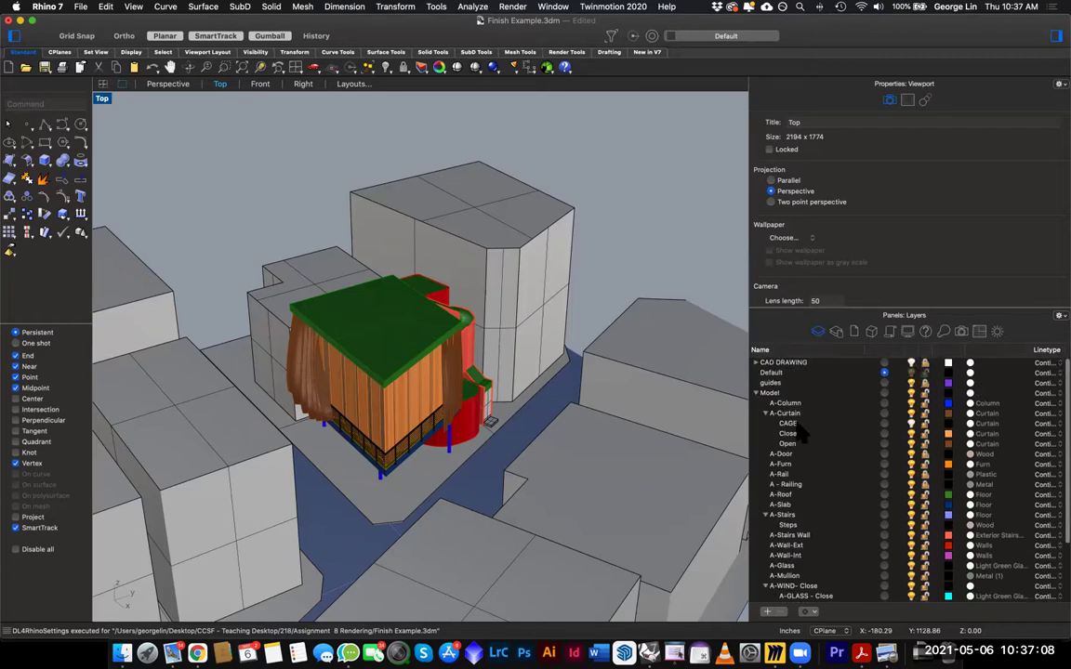
scroll(831, 392, down, 3)
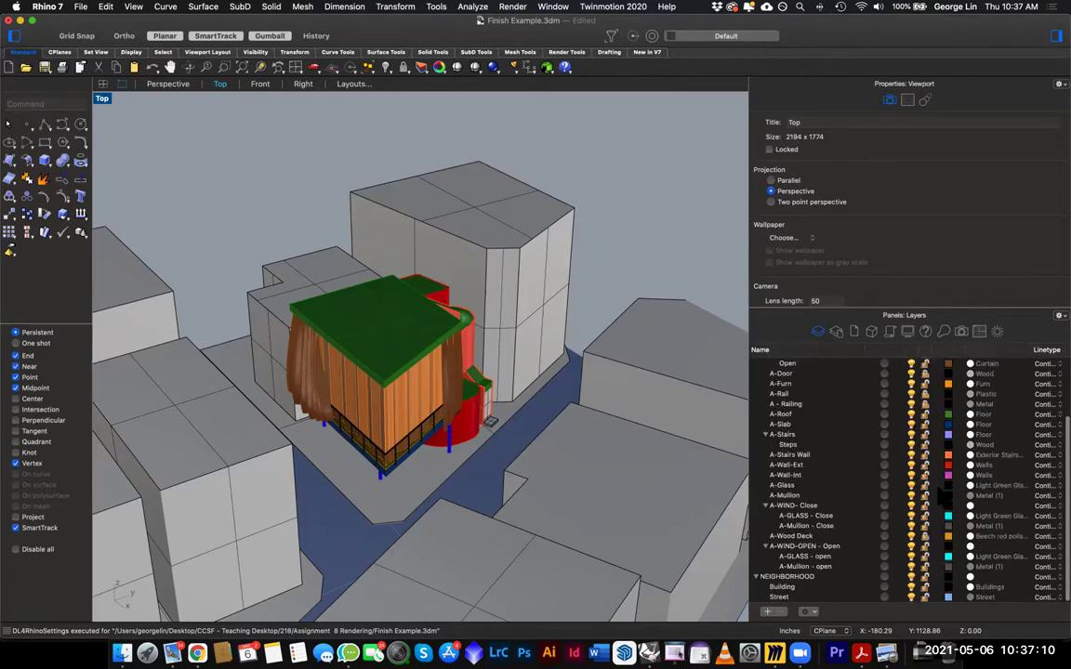
scroll(823, 407, up, 3)
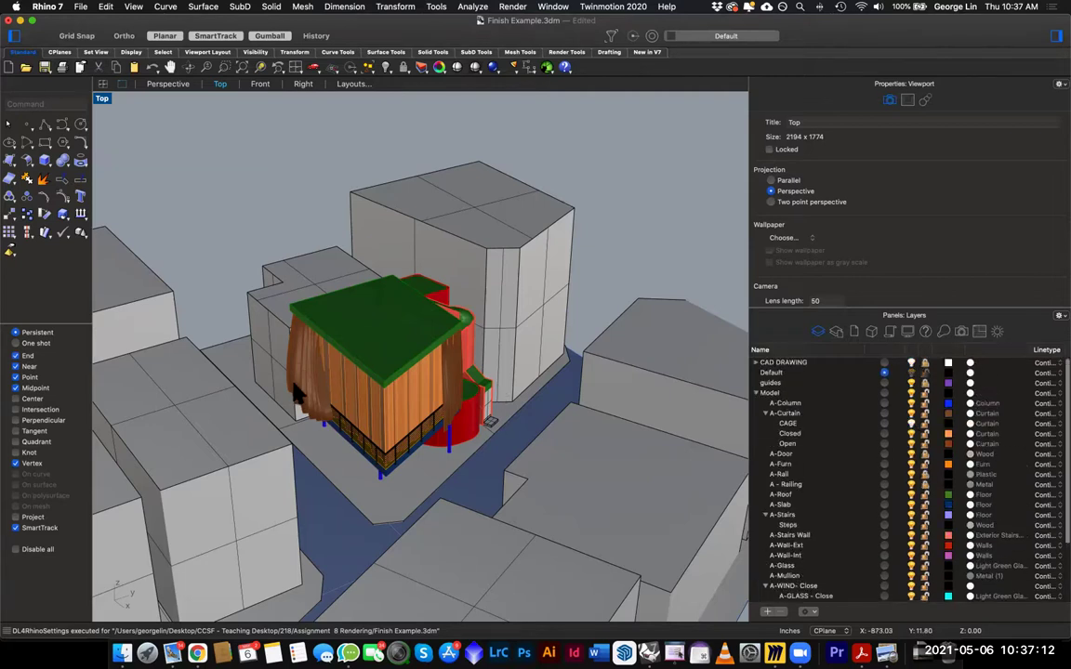
scroll(307, 390, up, 3)
scroll(368, 398, up, 5)
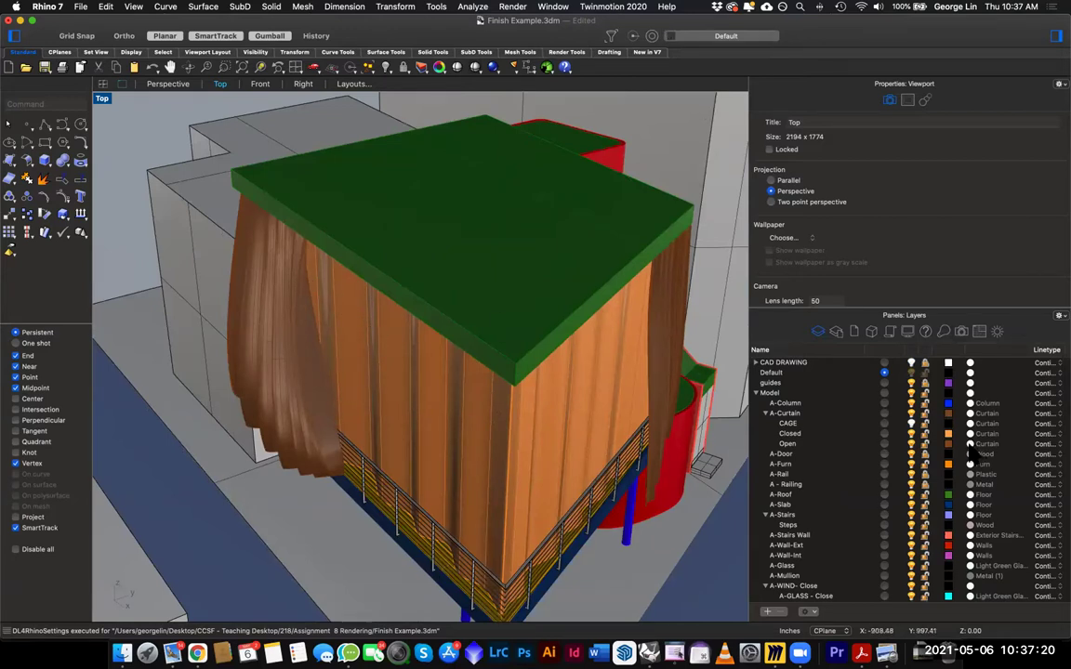
Synchronize the Rhino model with Twinmotion through Direct Link, sending it to a new project
click(628, 9)
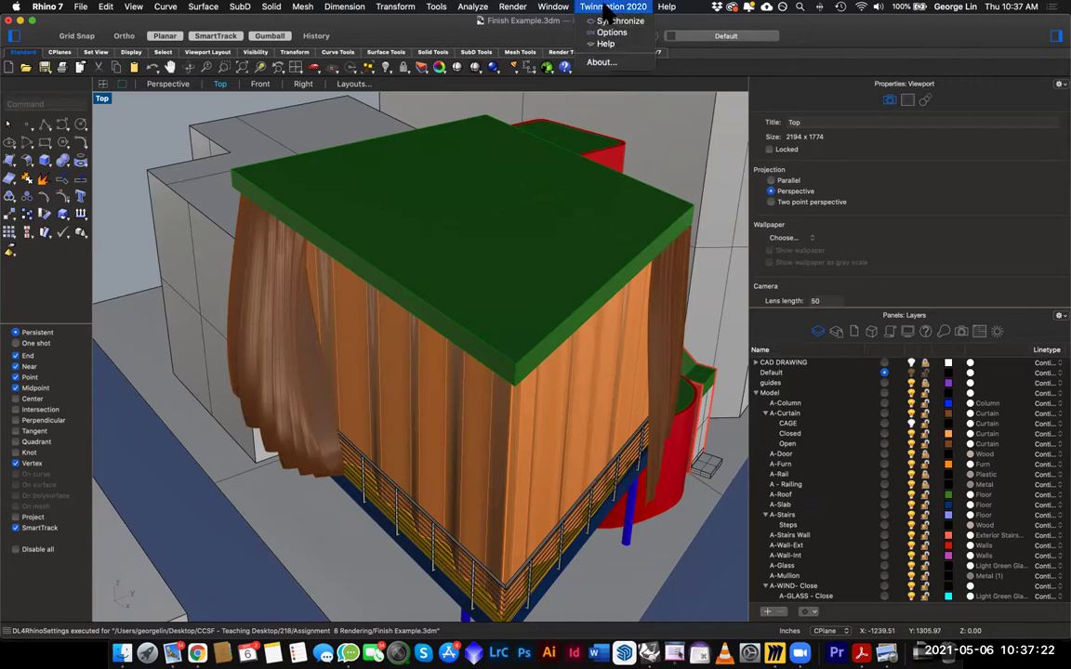
click(556, 26)
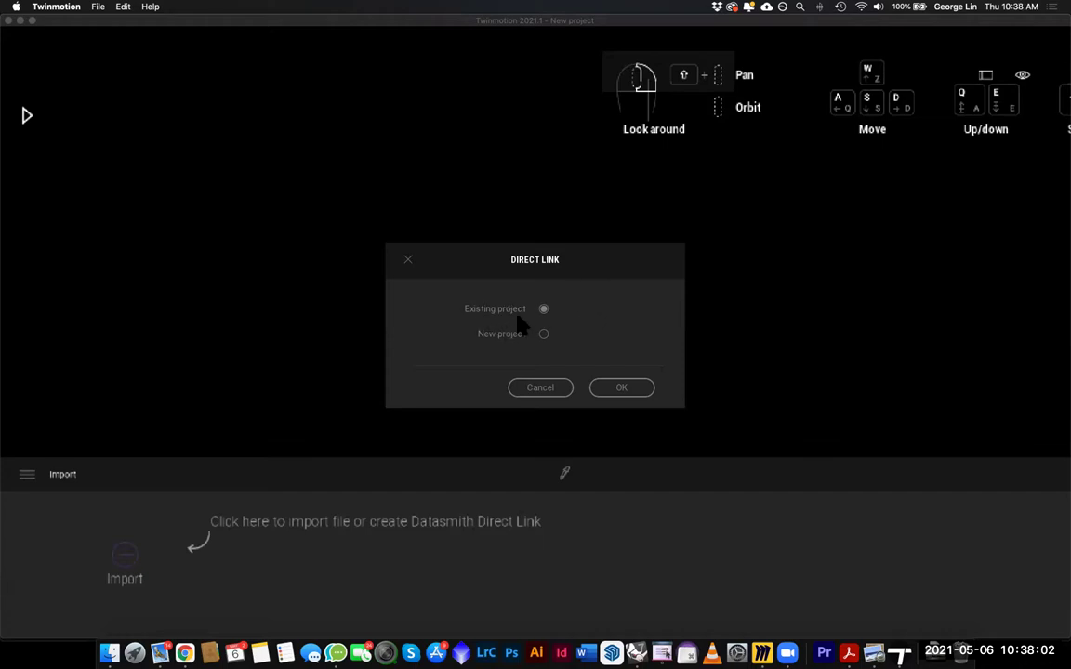
click(544, 336)
click(622, 390)
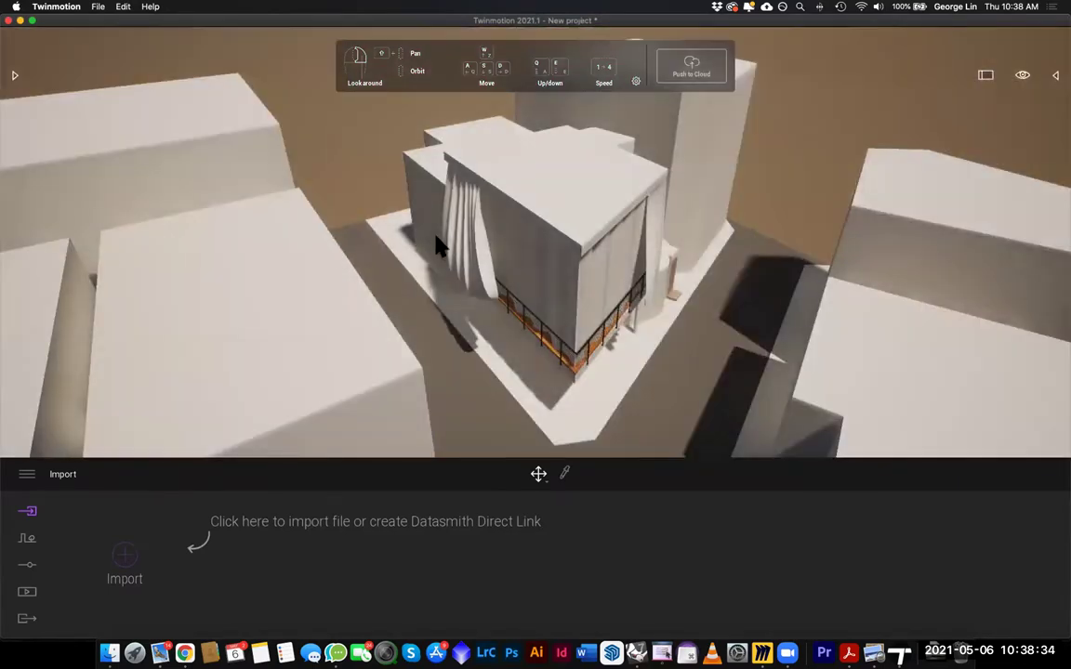
Look around, pan and orbit the imported house and its neighbouring buildings from above
right_drag(467, 320, 763, 177)
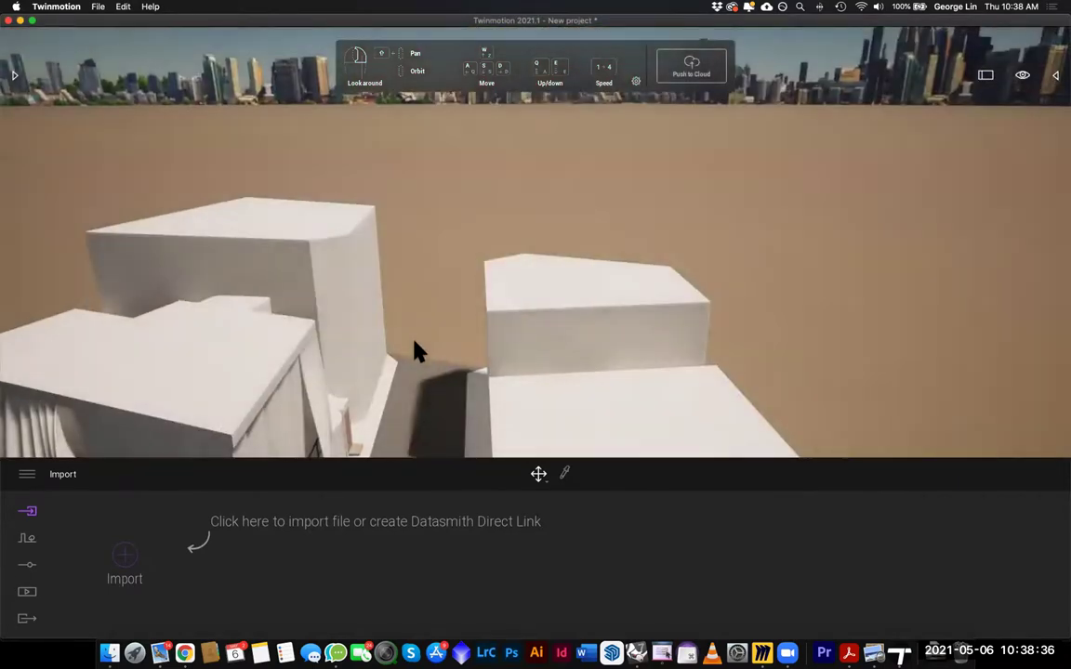
key(s)
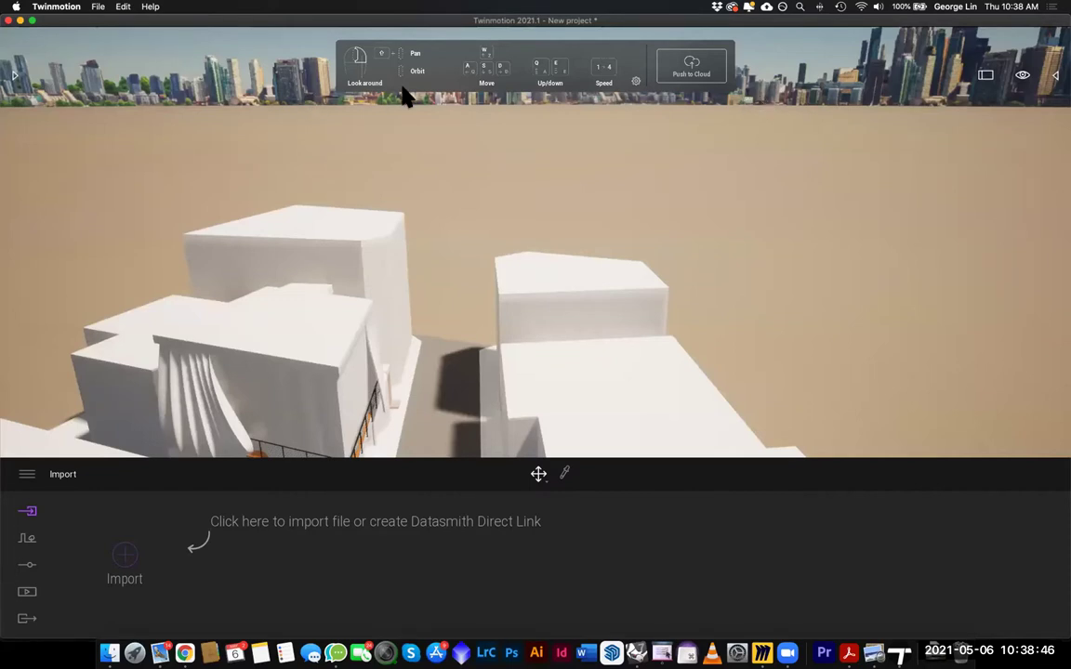
right_drag(536, 242, 476, 210)
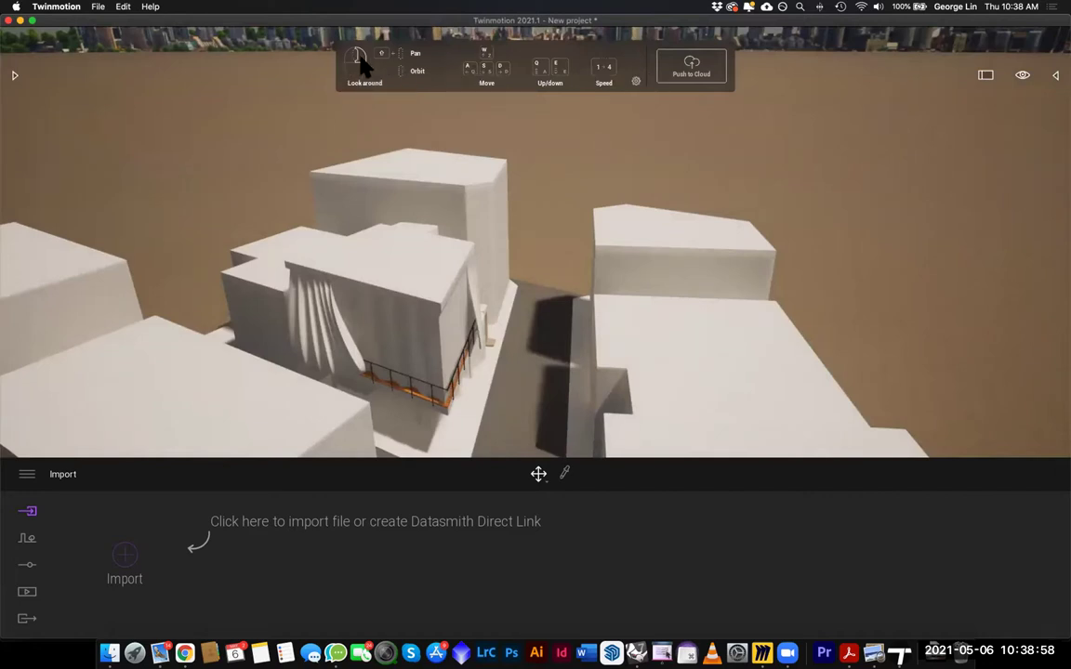
right_drag(535, 270, 493, 219)
right_drag(557, 193, 674, 194)
right_drag(505, 186, 569, 200)
middle_drag(428, 197, 651, 186)
middle_drag(316, 233, 706, 223)
right_drag(707, 223, 827, 112)
drag(431, 208, 561, 324)
middle_drag(562, 324, 510, 319)
middle_drag(534, 221, 561, 249)
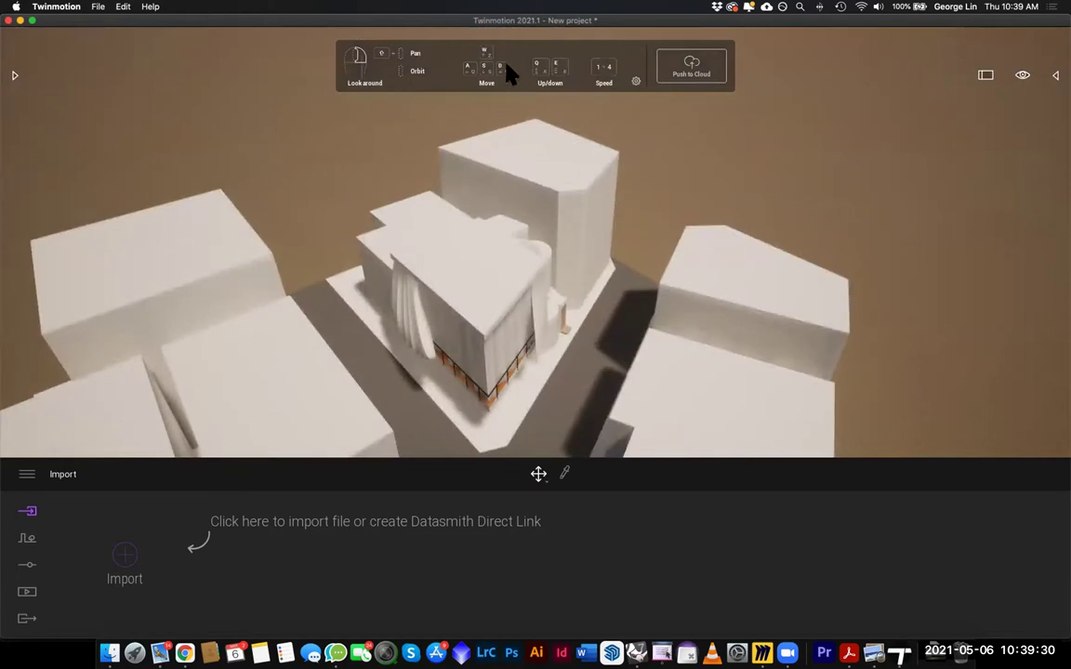
Try the Rhino keyboard/mouse navigation preset on the model and switch back to the SketchUp preset
click(636, 82)
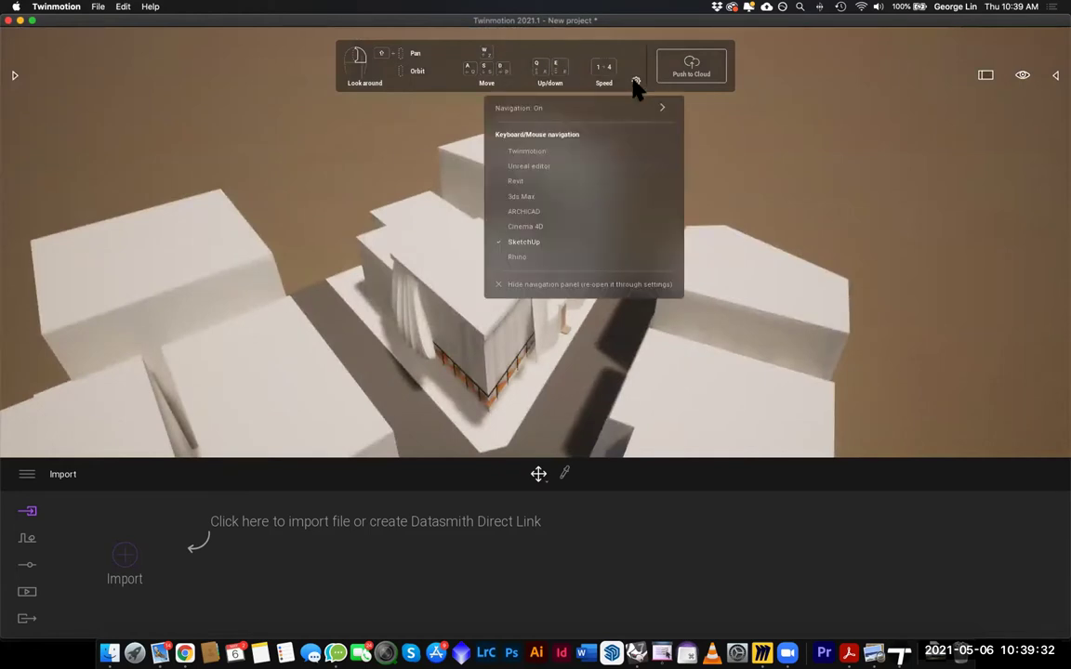
click(519, 256)
click(425, 301)
right_drag(425, 301, 609, 264)
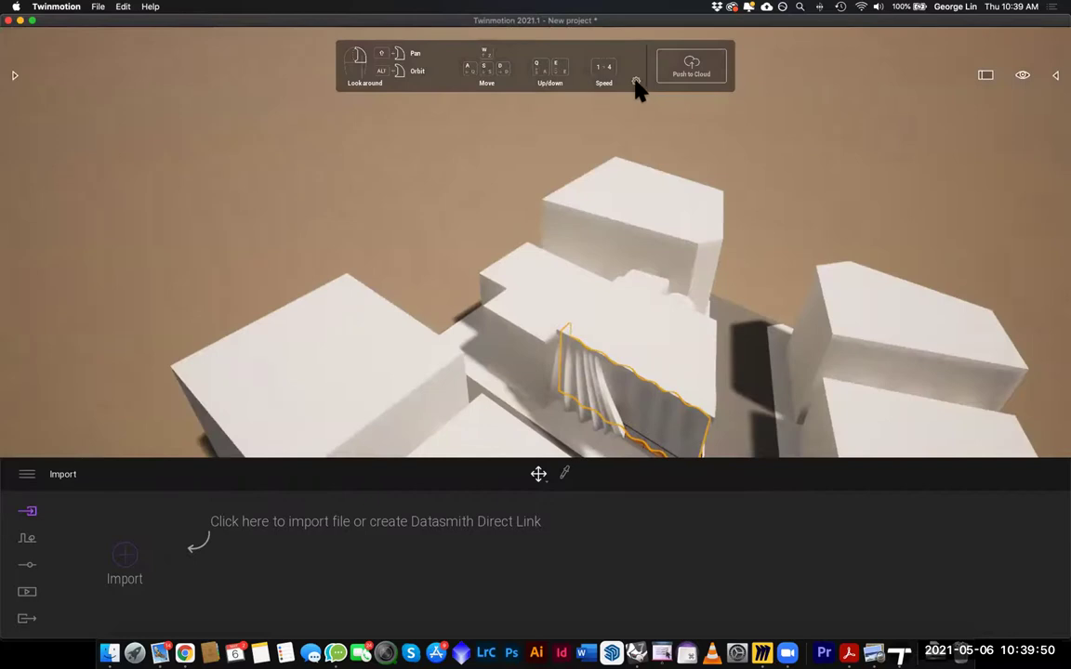
click(636, 82)
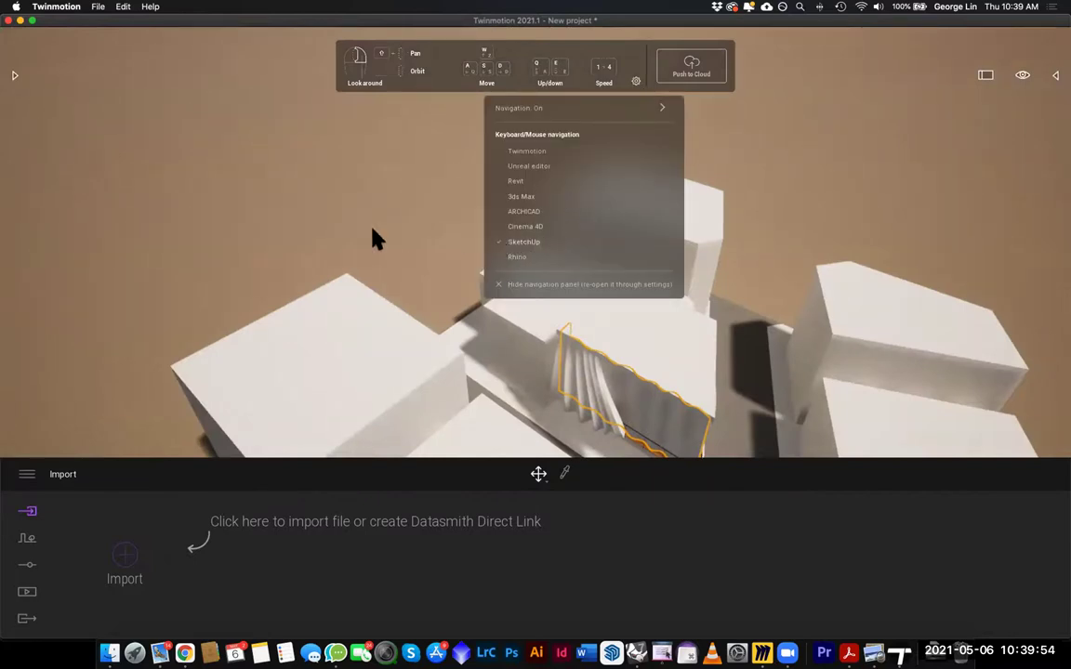
click(455, 249)
Examine the buildings from above while moving the camera sideways, forward and backward
key(d)
key(s)
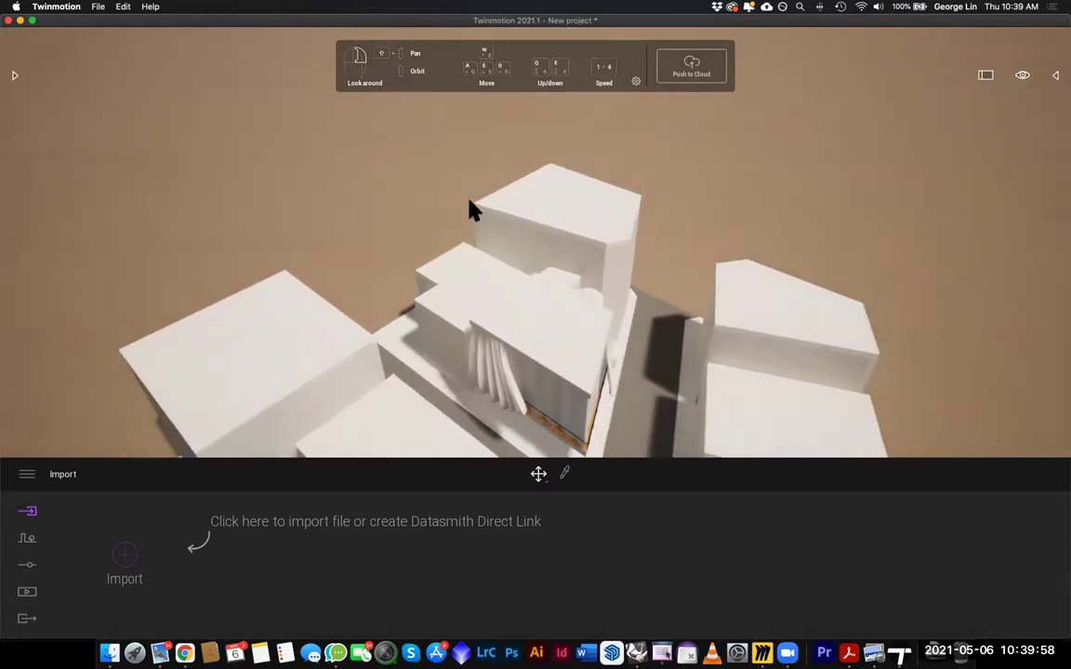
key(d)
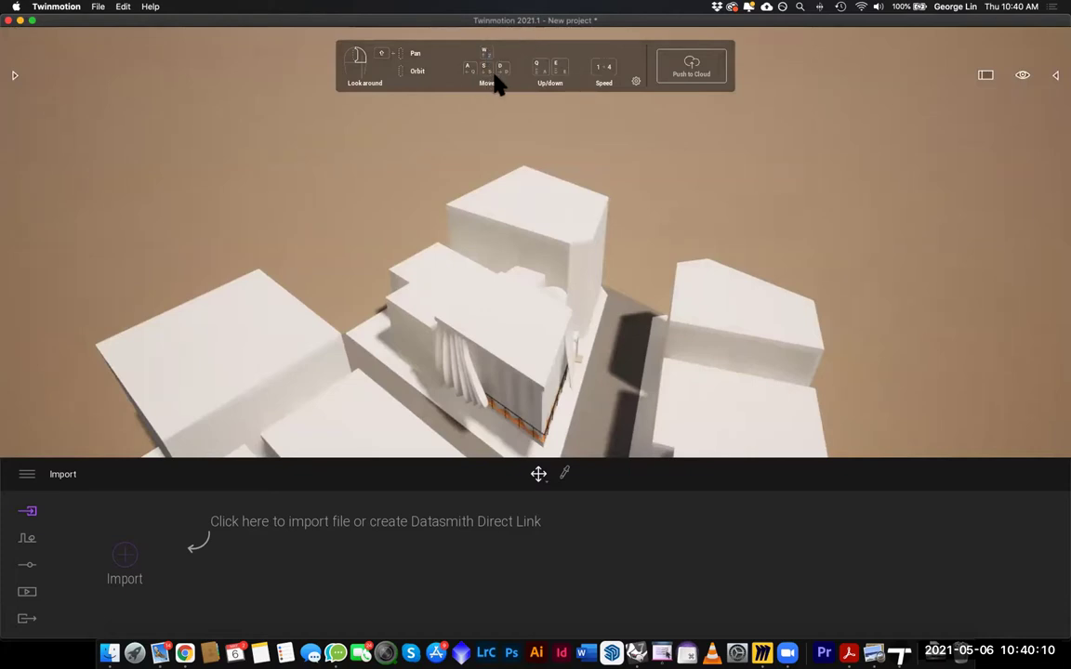
key(d)
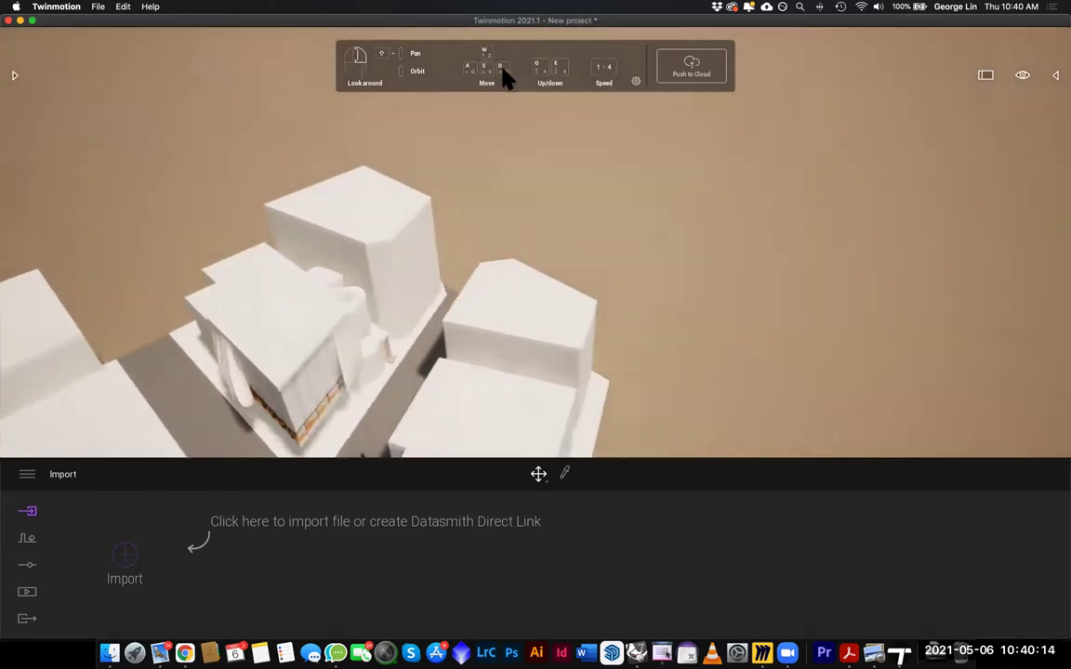
key(a)
key(a)
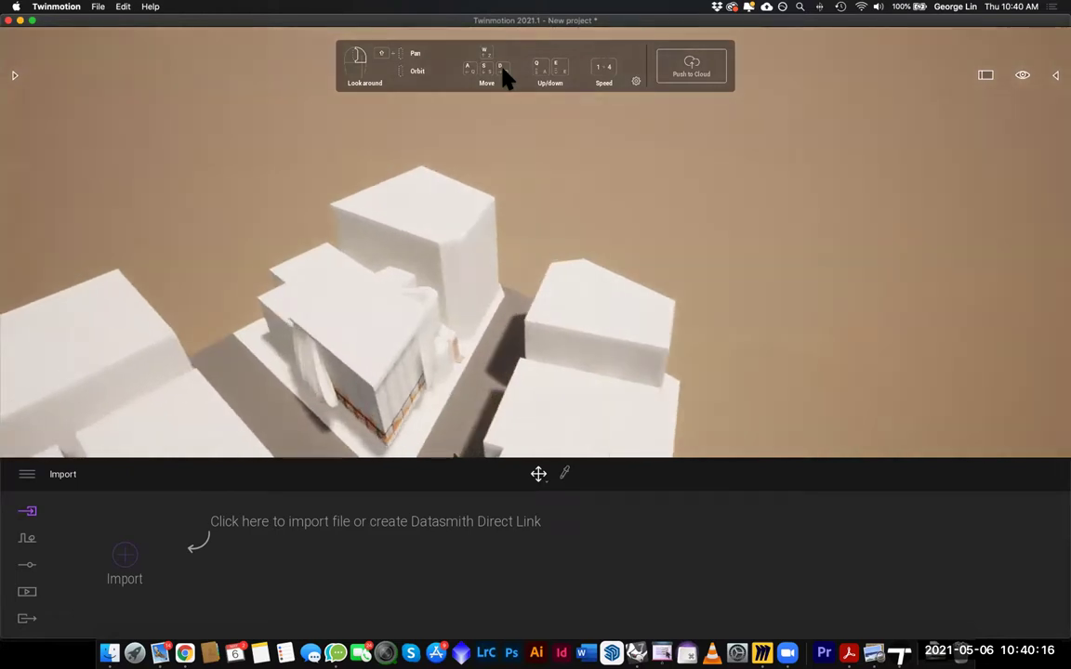
key(a)
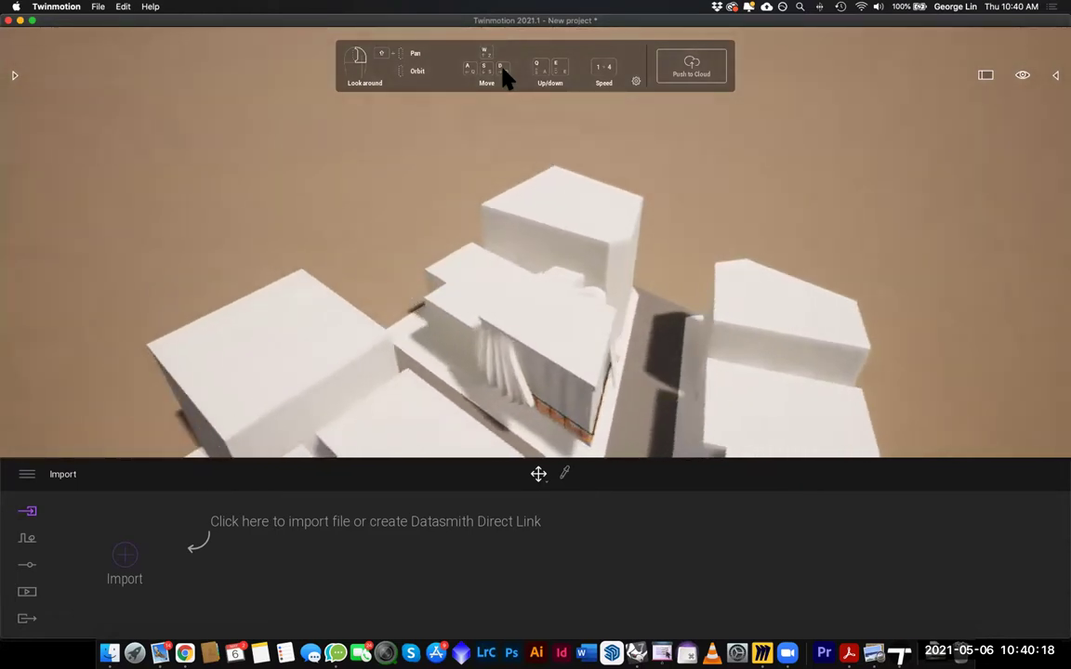
key(d)
key(w)
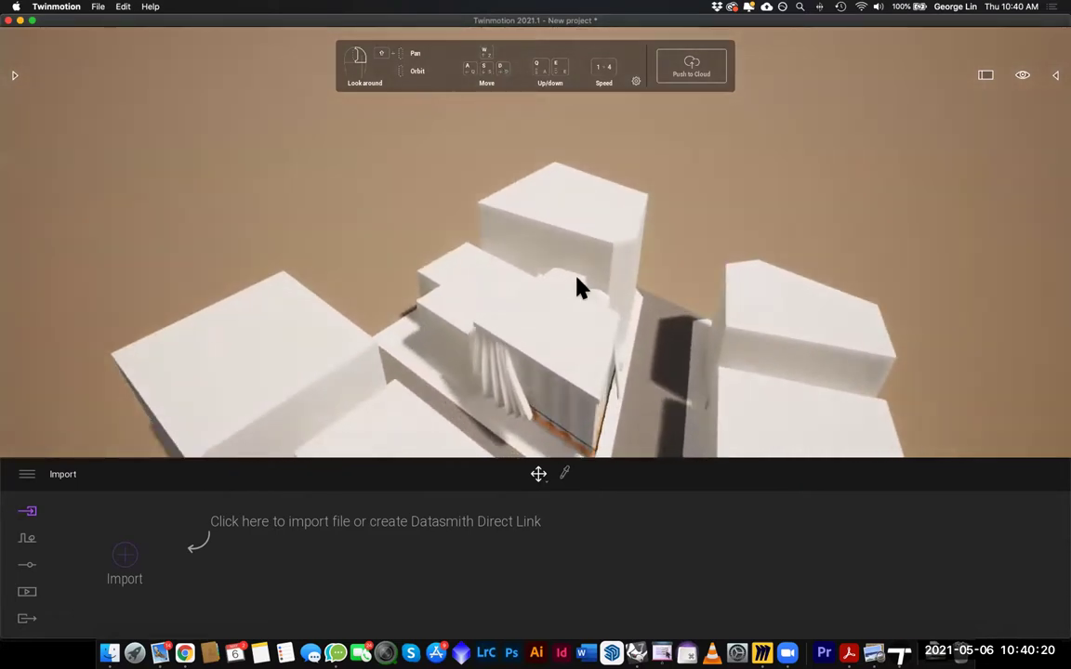
key(s)
key(s)
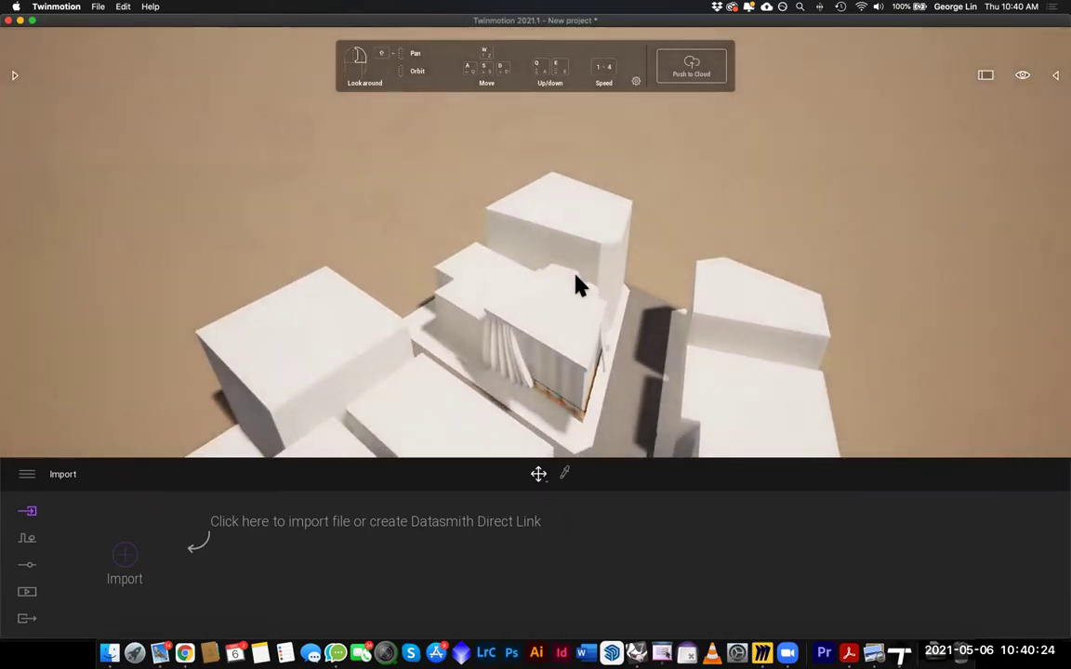
key(w)
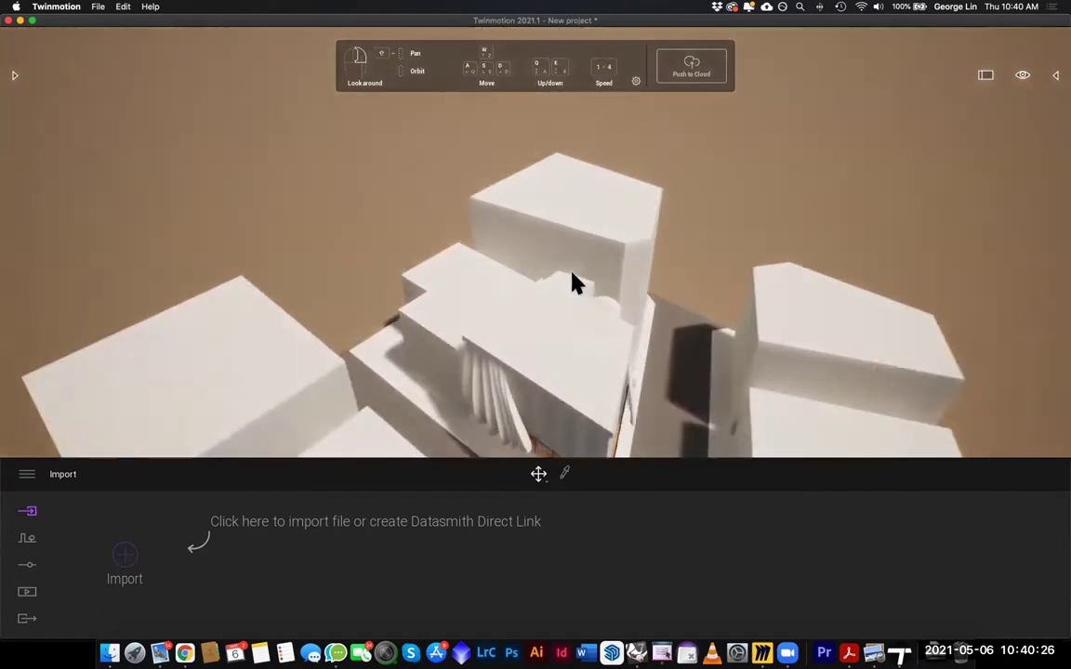
key(s)
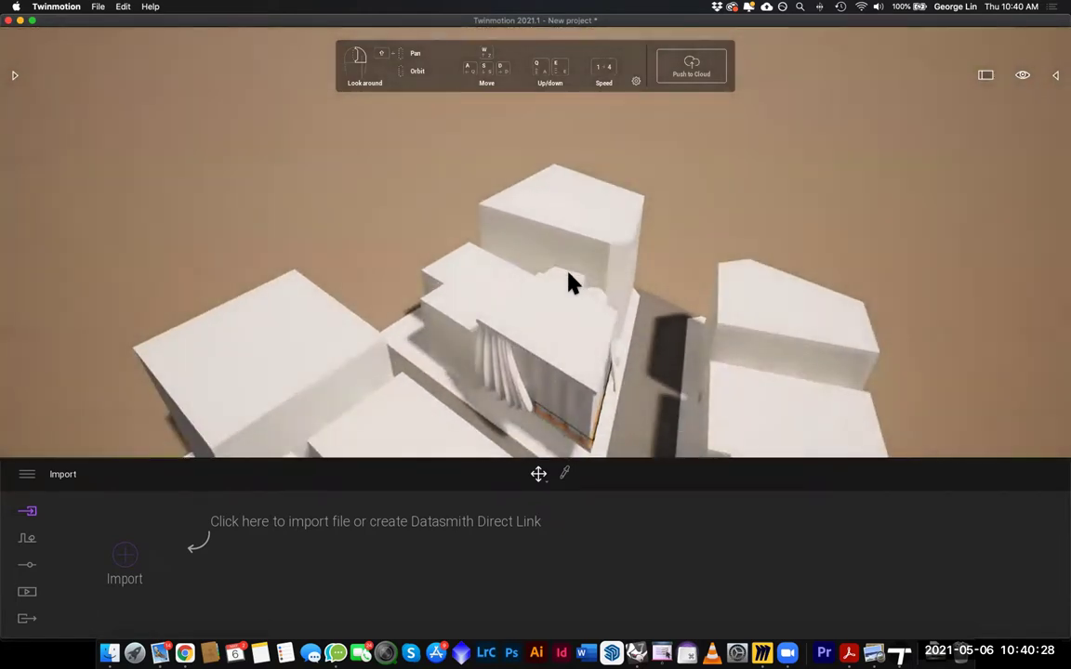
Jump down to the street beside the house and walk around to examine its balcony, columns and ground floor
mouse_move(629, 301)
right_down()
mouse_move(628, 370)
mouse_move(627, 302)
mouse_move(601, 415)
mouse_move(610, 402)
right_up()
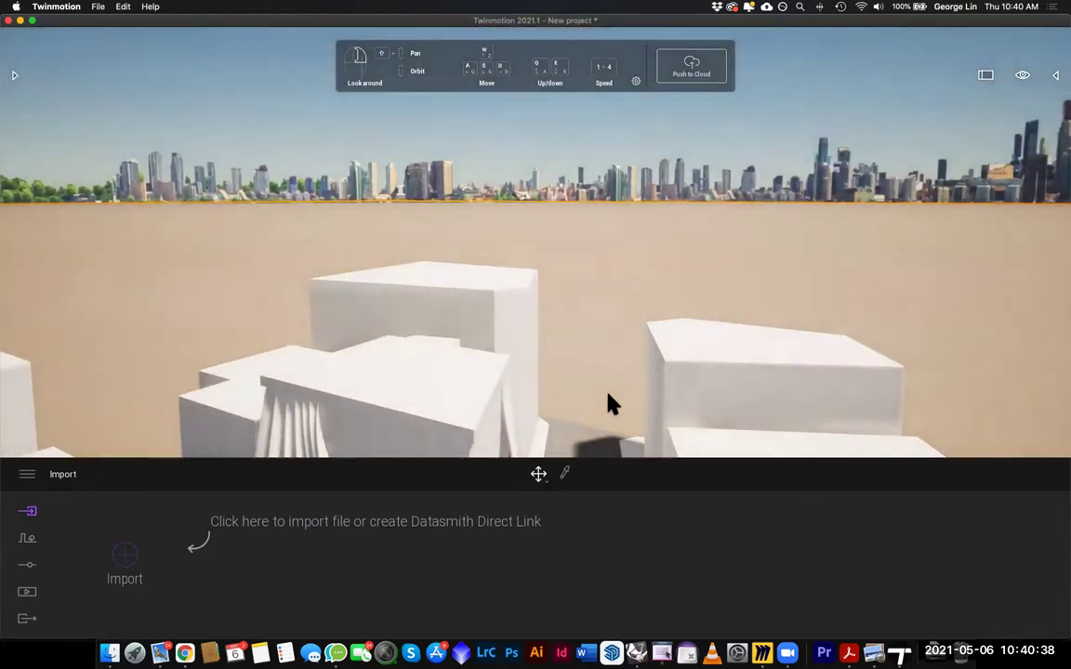
double_click(610, 403)
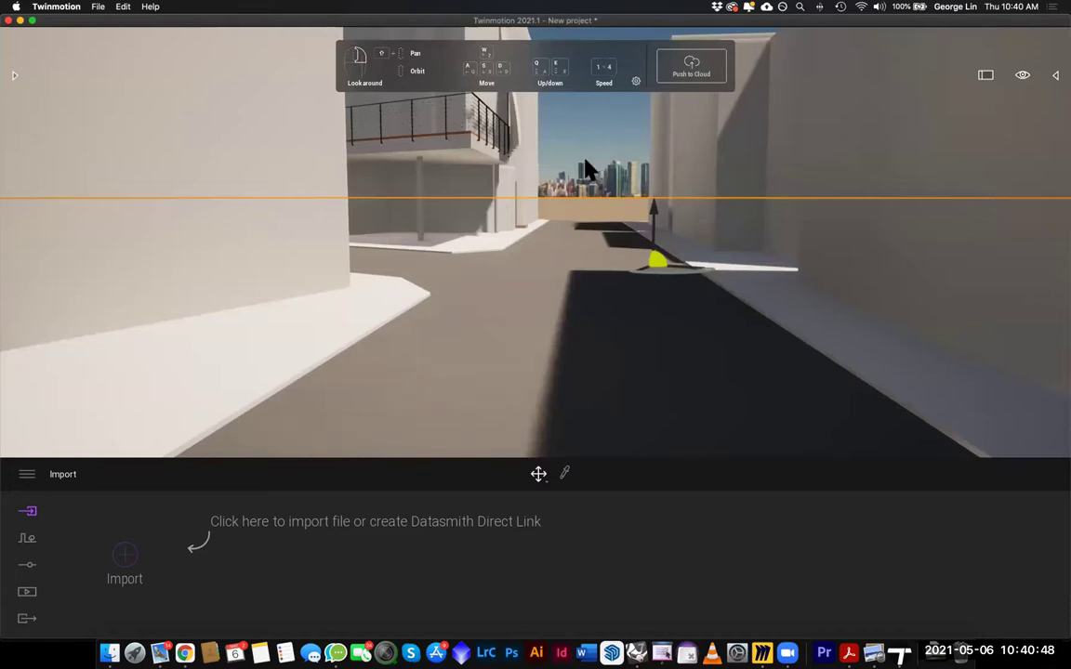
right_drag(671, 384, 598, 298)
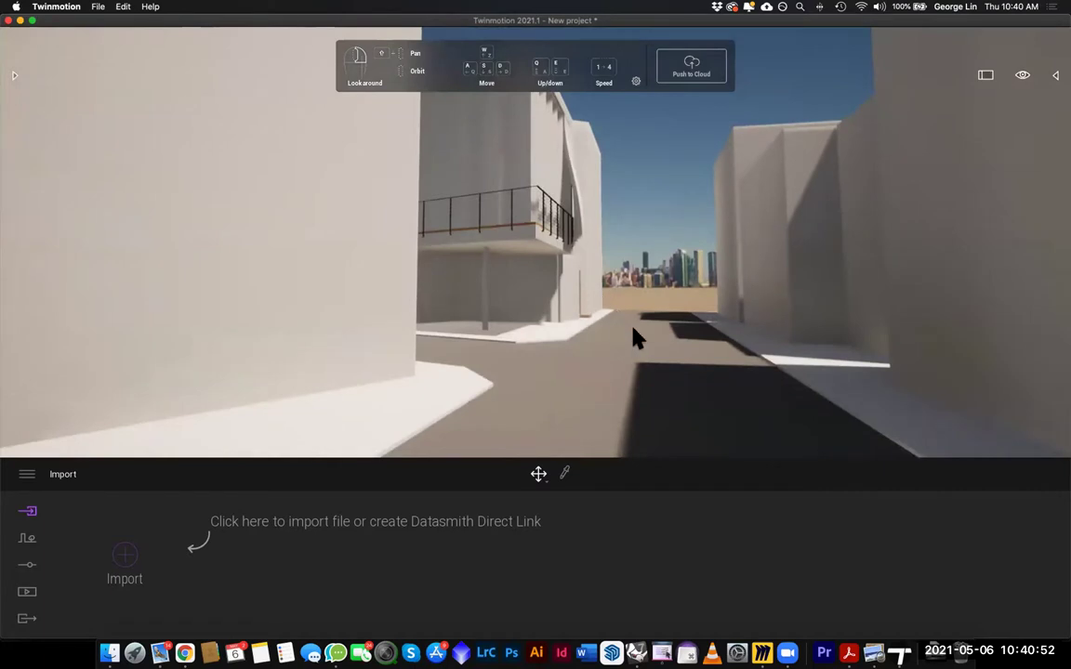
key(w)
key(w)
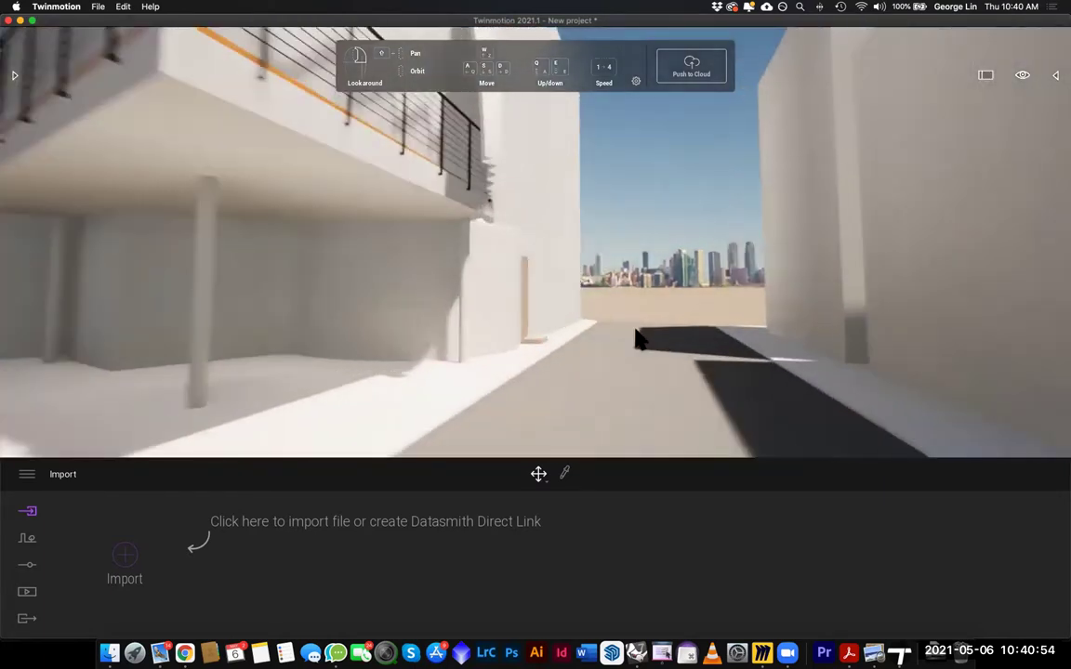
key(a)
key(s)
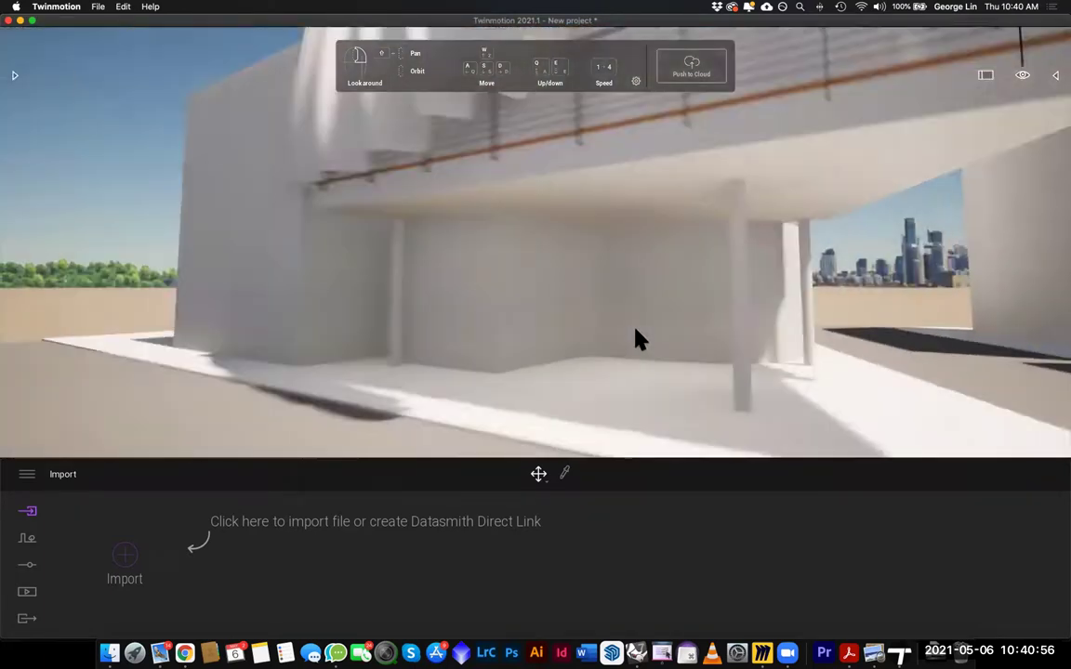
key(a)
key(d)
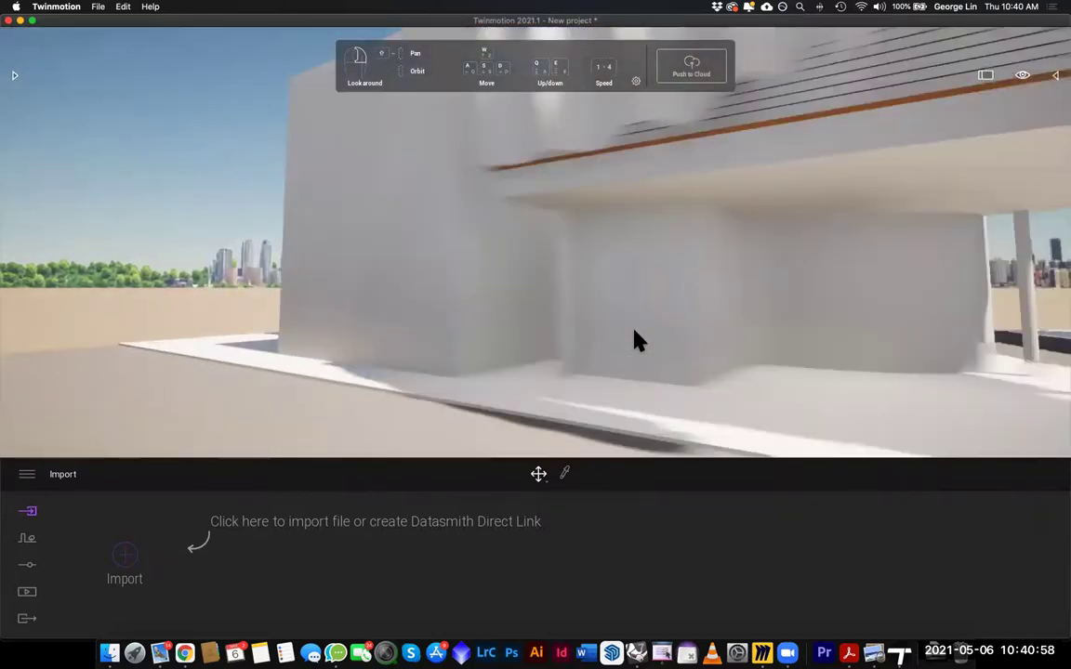
key(s)
key(a)
key(d)
key(w)
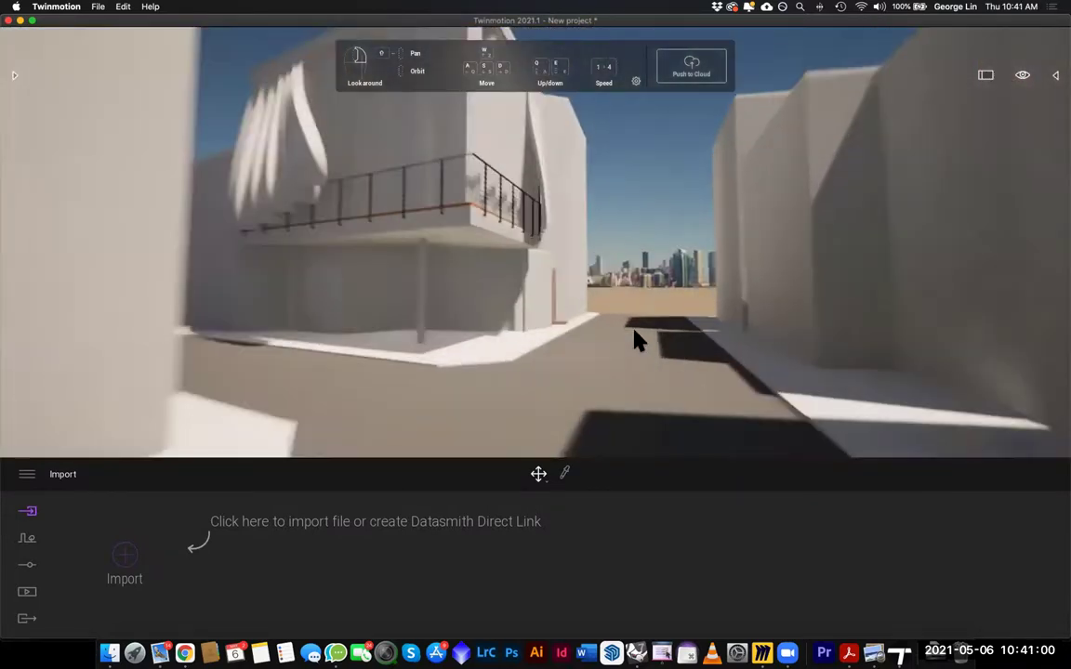
key(s)
key(w)
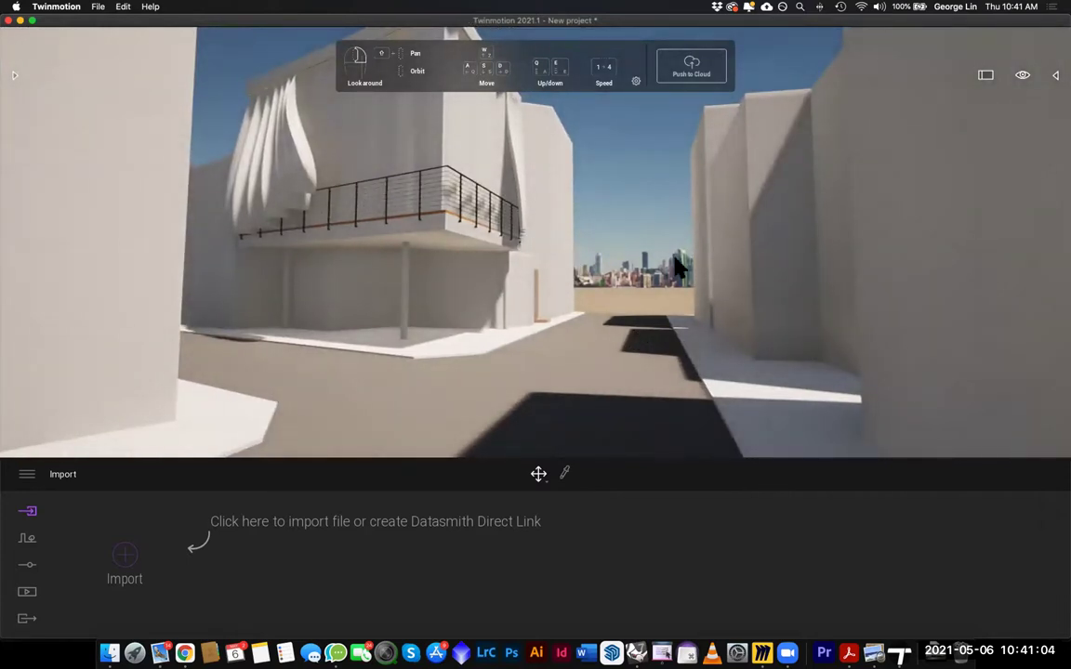
Examine the house's corner balcony and curtains from the street, moving closer and farther and tilting the view
right_drag(574, 314, 506, 284)
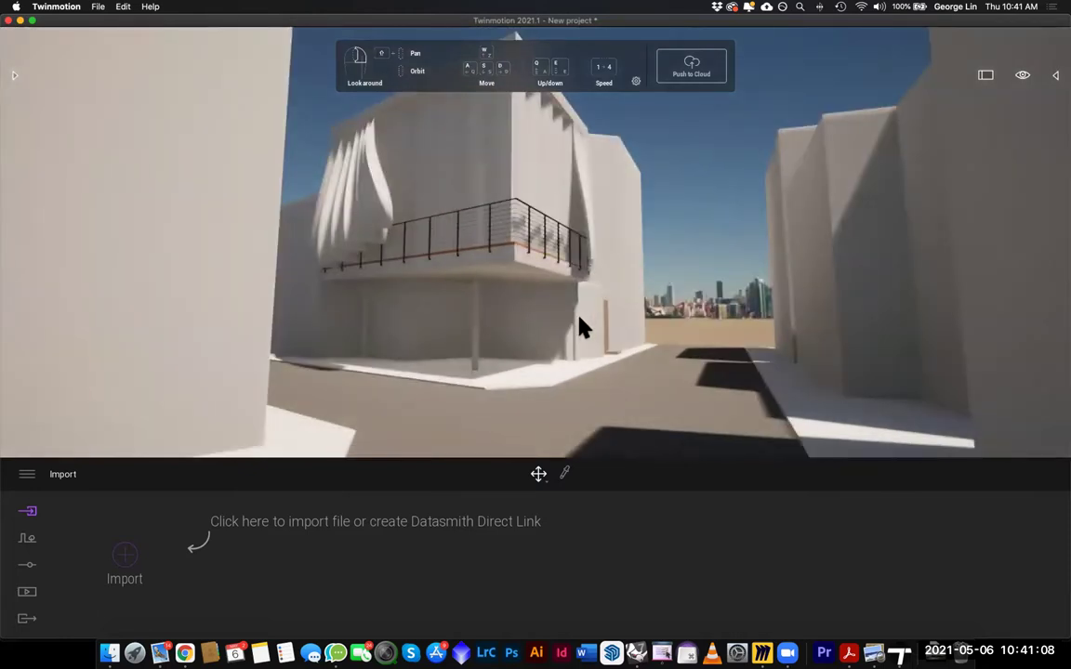
key(w)
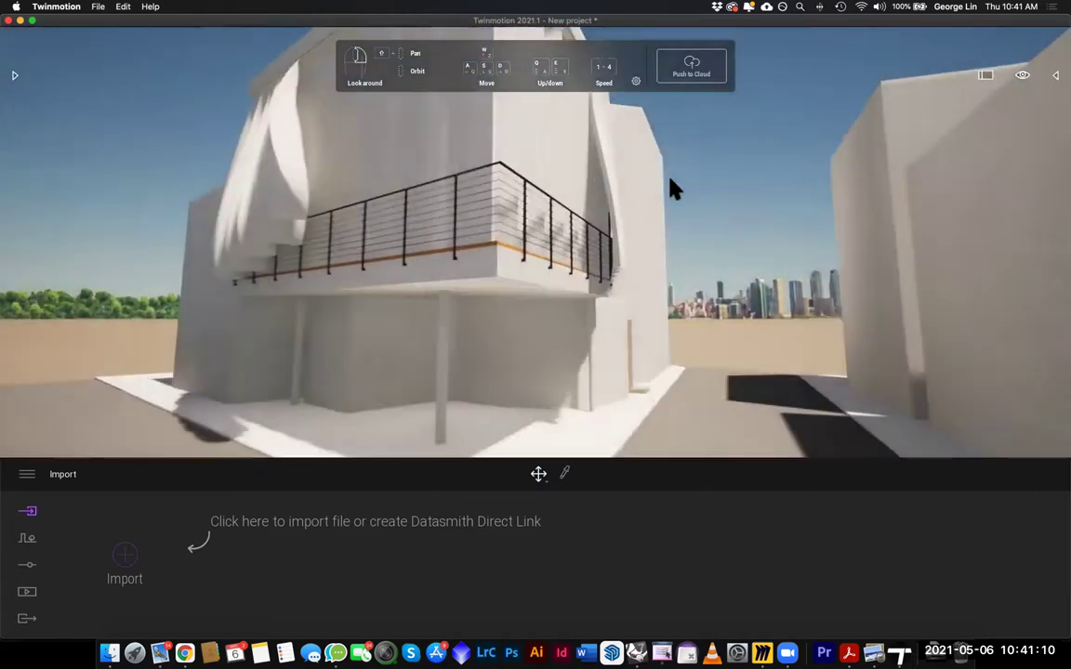
key(s)
right_drag(657, 219, 637, 140)
key(w)
key(s)
right_drag(638, 225, 638, 298)
drag(639, 227, 549, 93)
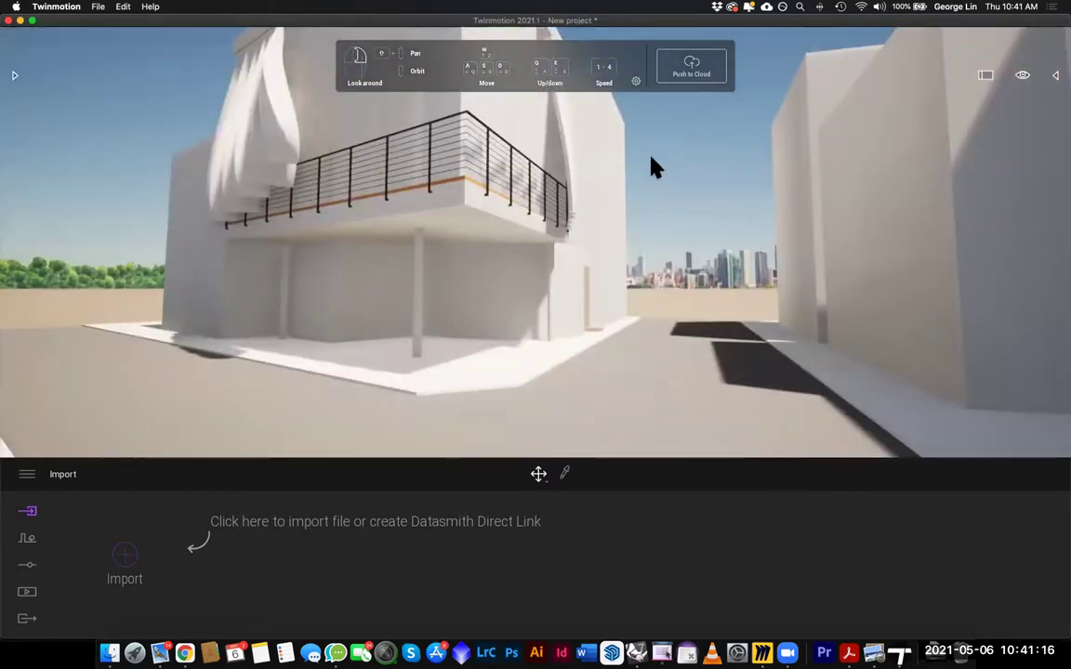
Raise and lower the camera in front of the house to view it from roof height and street level
right_drag(717, 249, 717, 288)
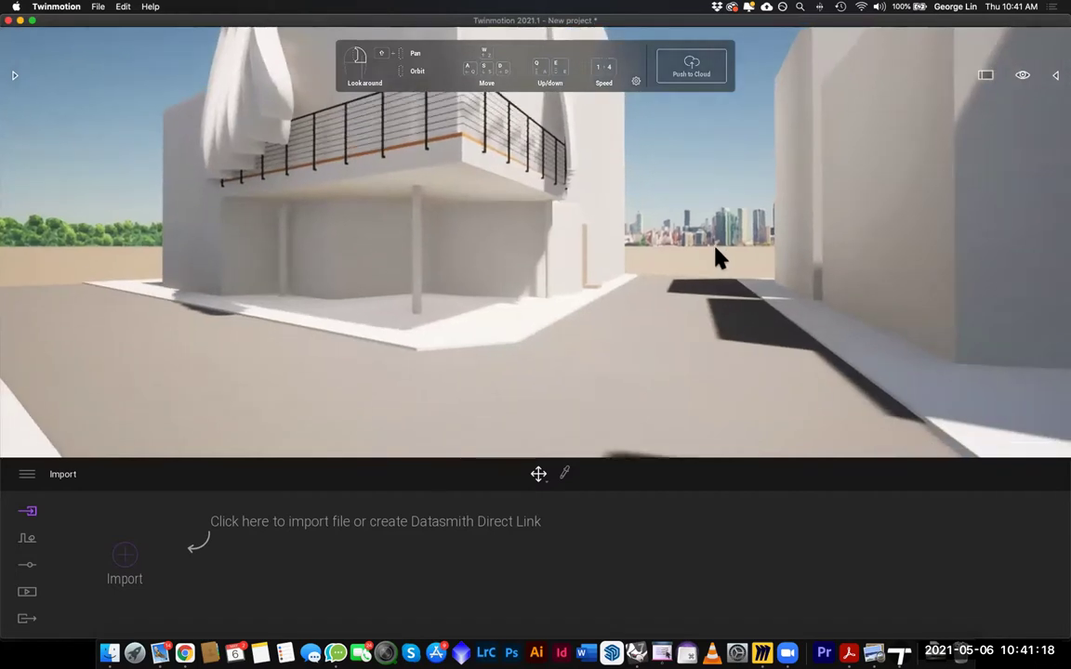
key(e)
key(e)
key(q)
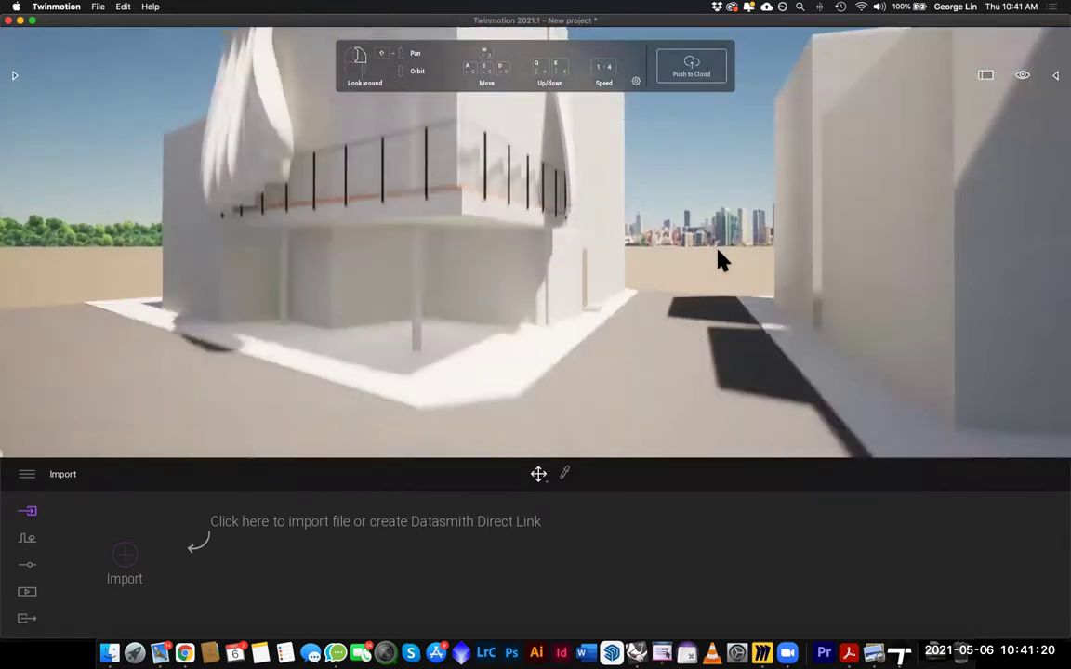
key(e)
key(q)
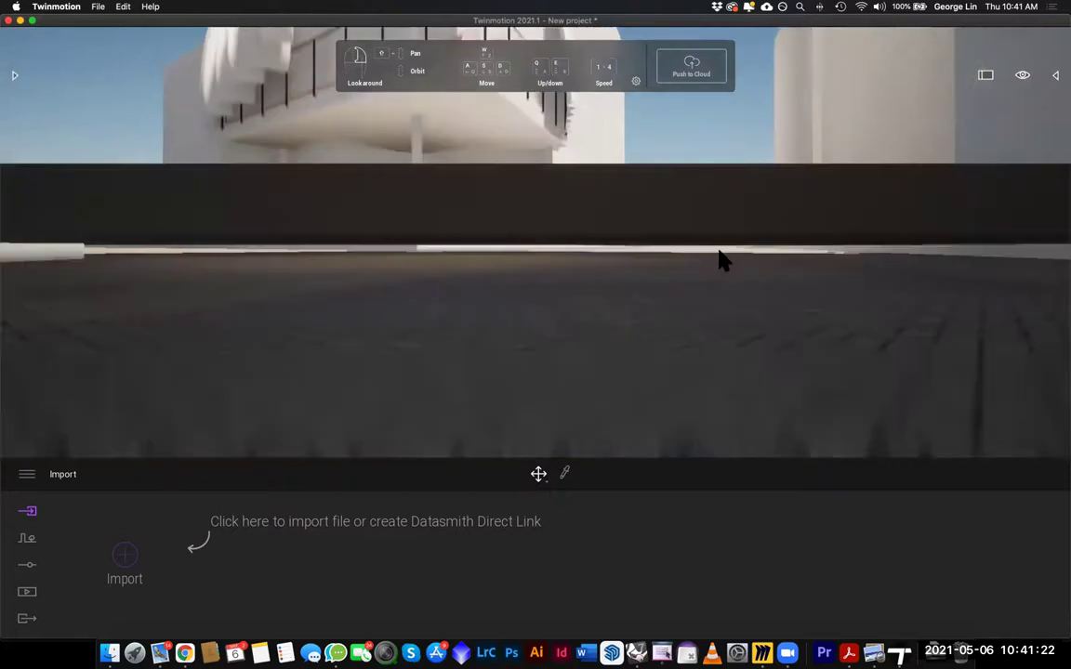
key(e)
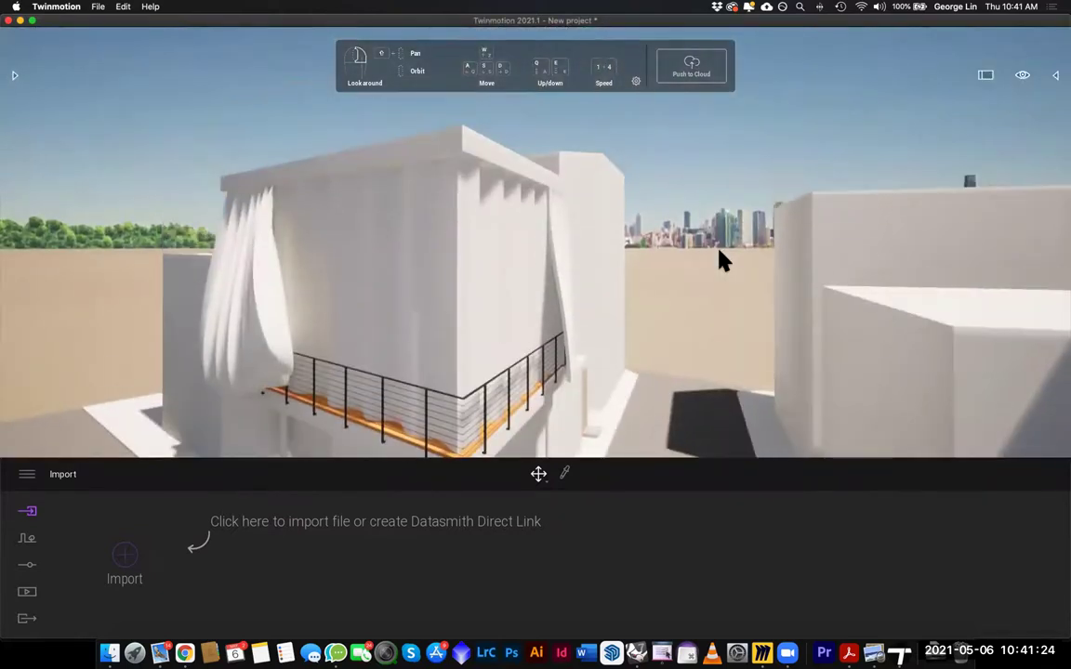
key(q)
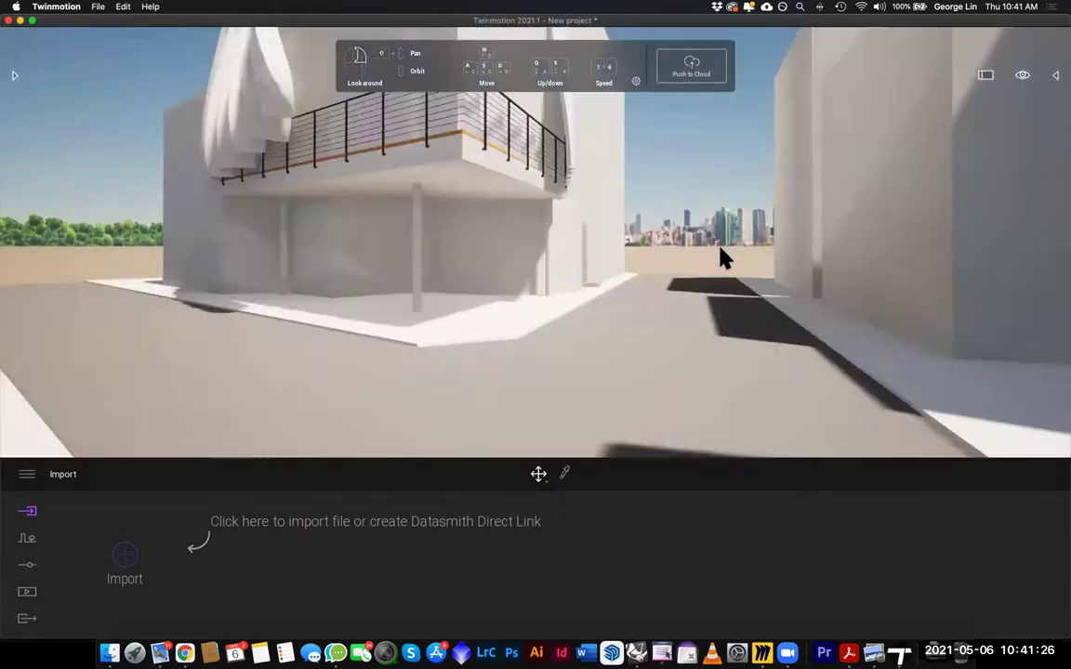
Examine the house's balcony and ground floor from the street while moving the camera sideways, forward, up and down
key(d)
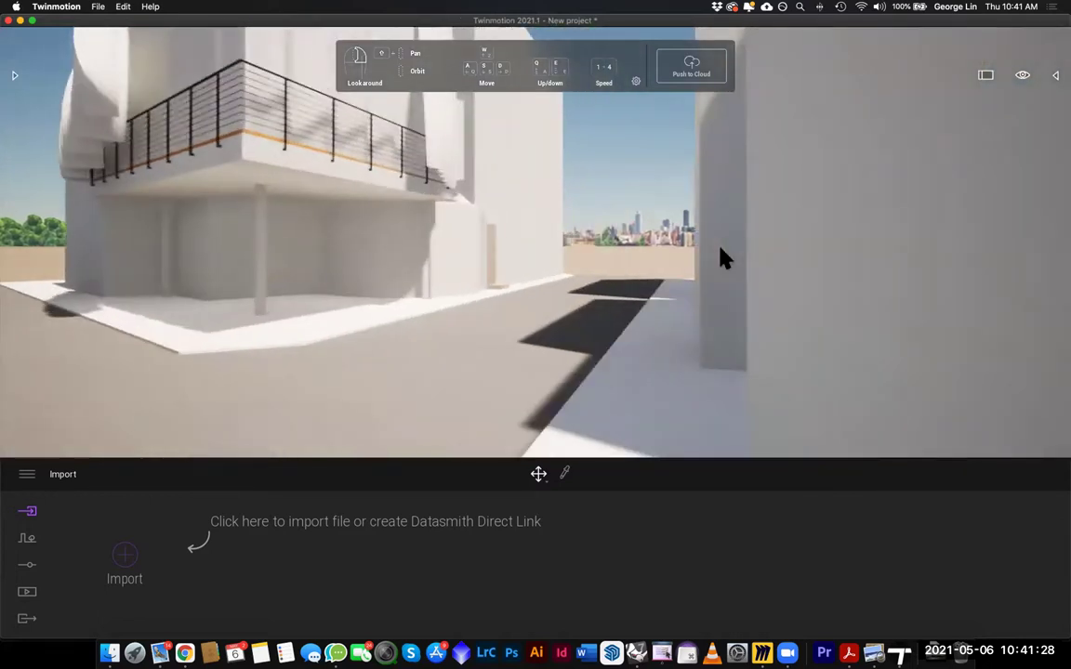
key(w)
key(d)
key(a)
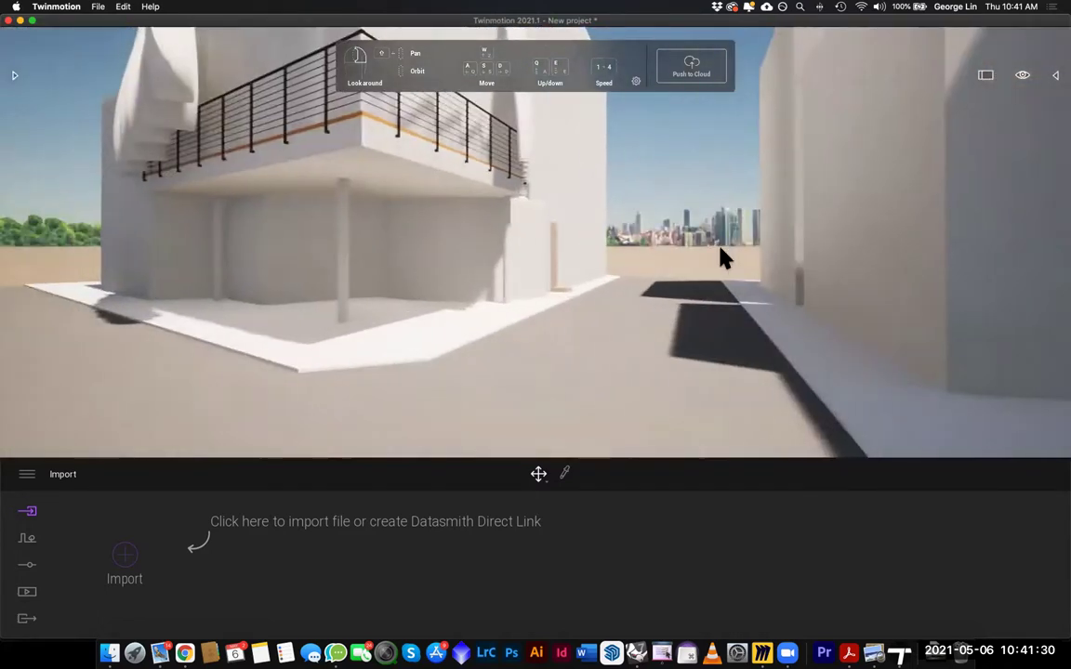
key(e)
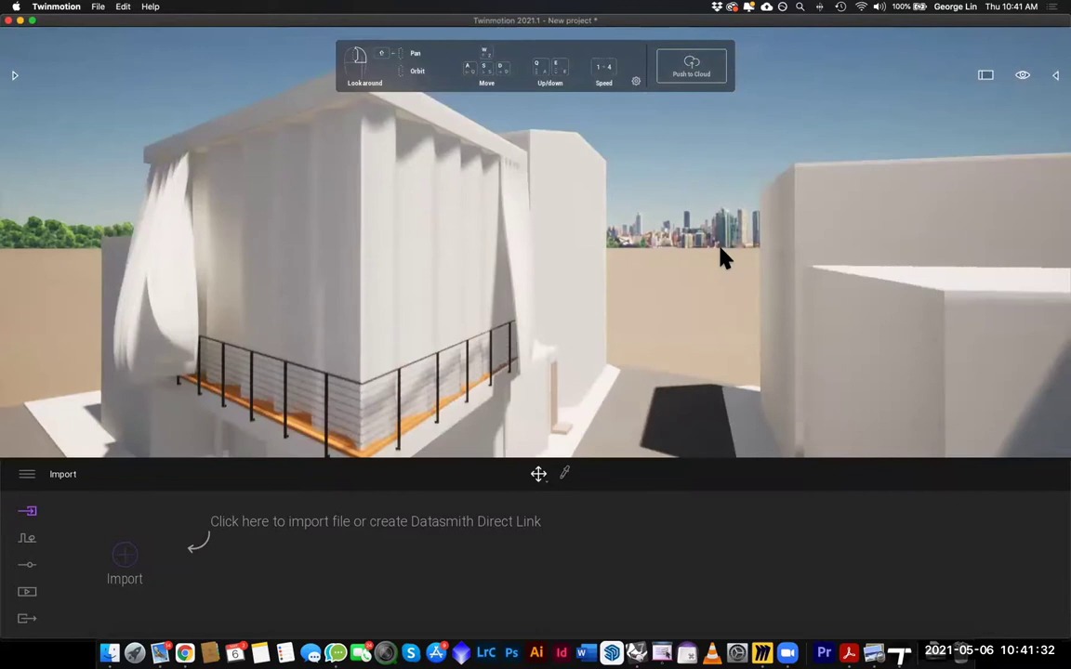
key(s)
key(q)
key(d)
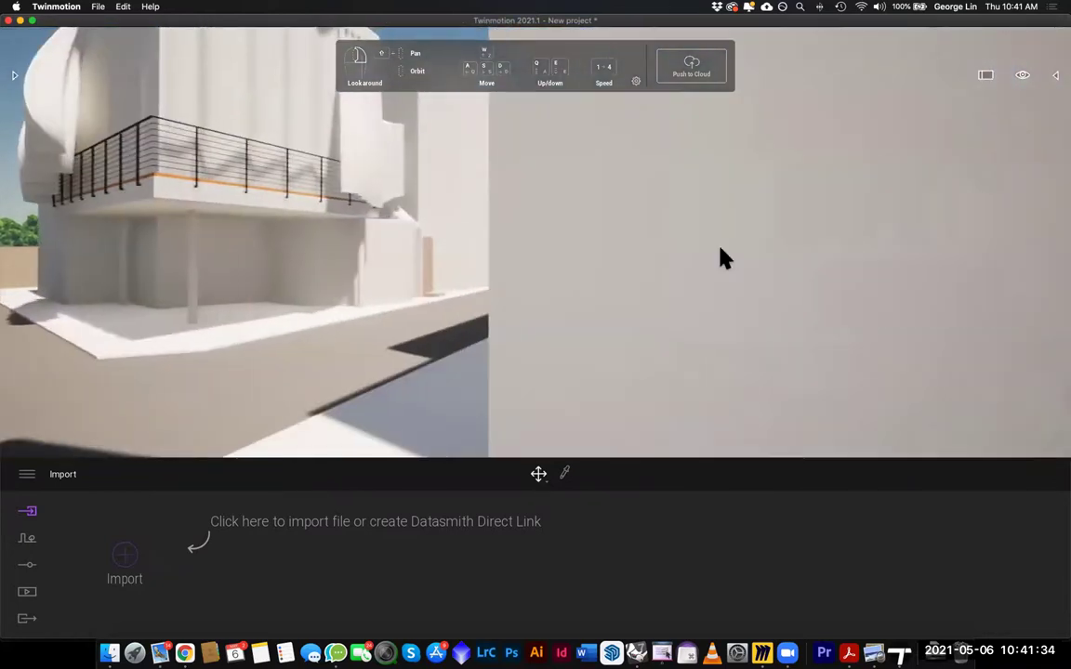
key(a)
key(d)
key(a)
key(a)
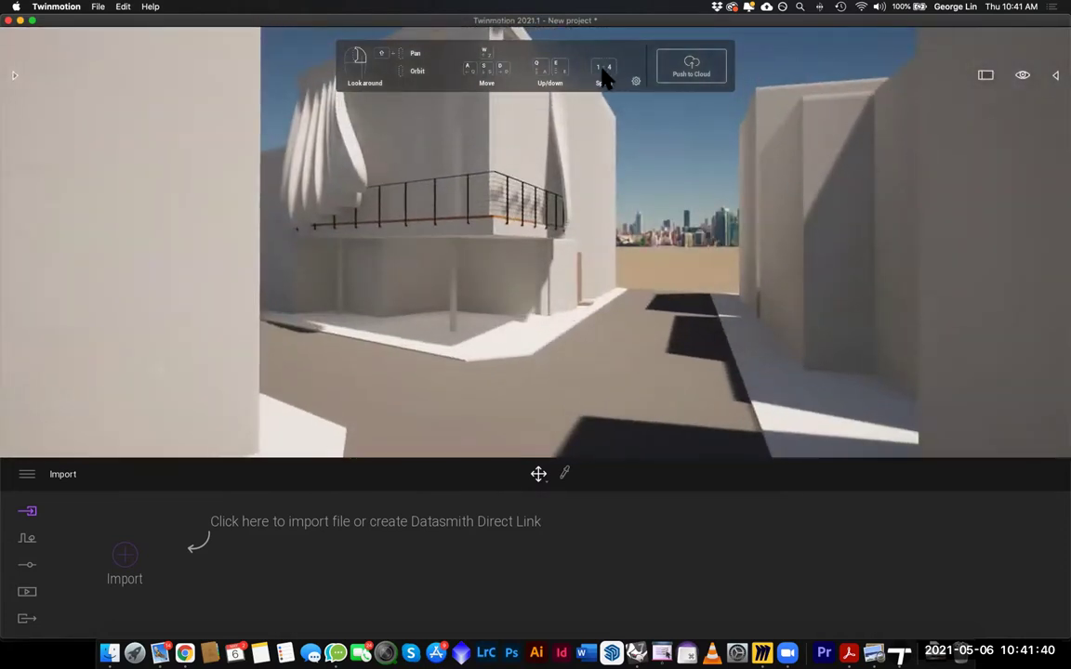
Fly forward past the house and back along the street to view it from near and far
key(s)
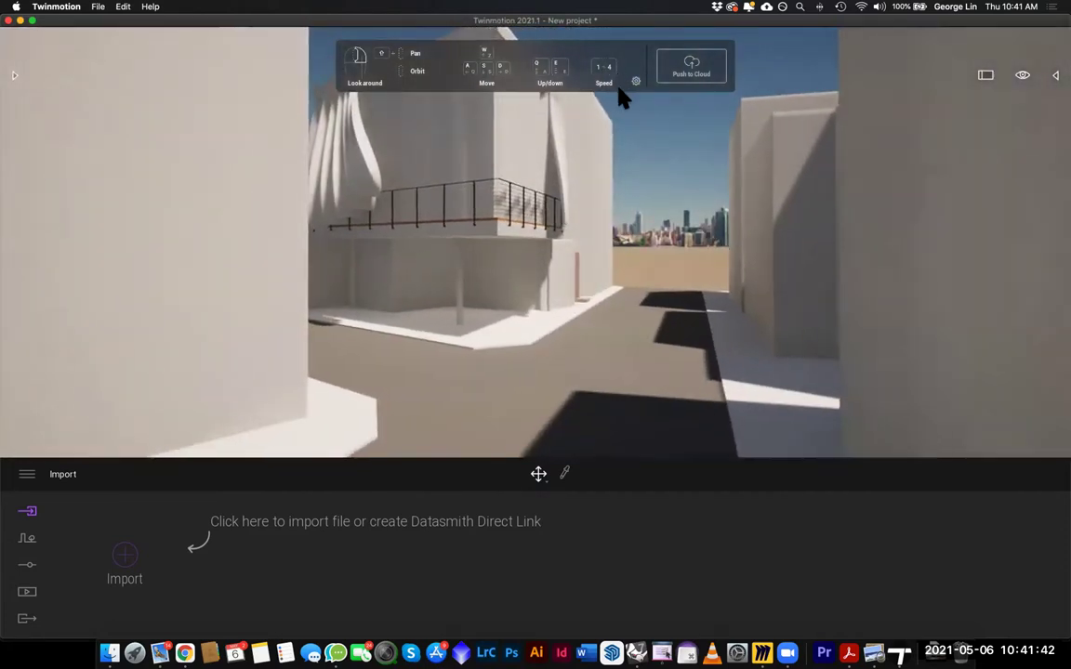
key(w)
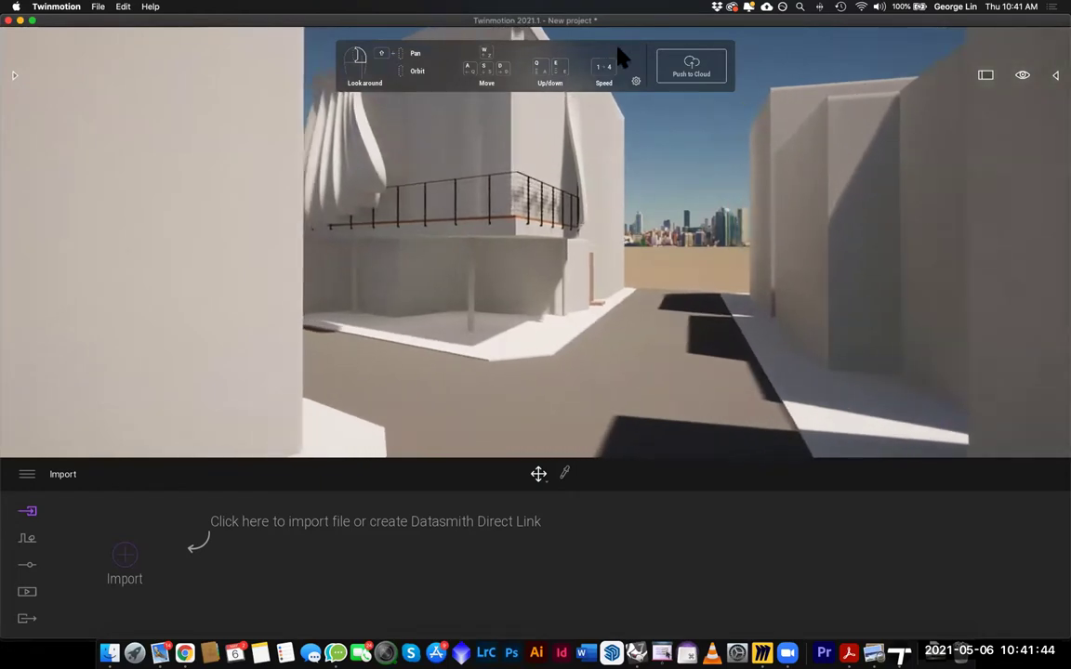
key(w)
right_drag(646, 244, 645, 168)
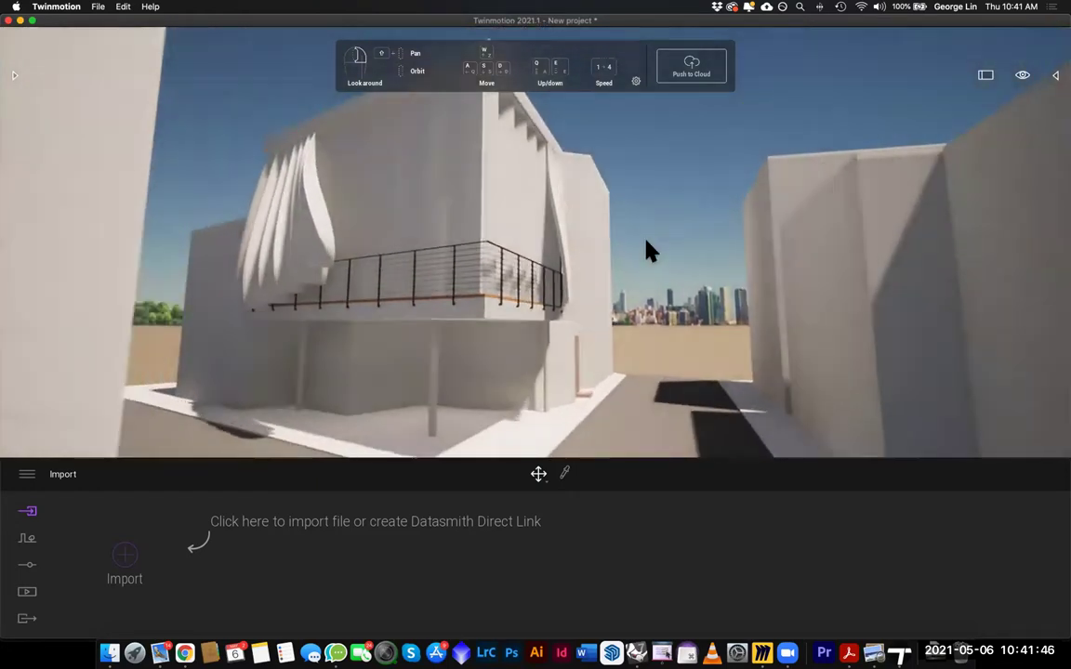
key(w)
key(w)
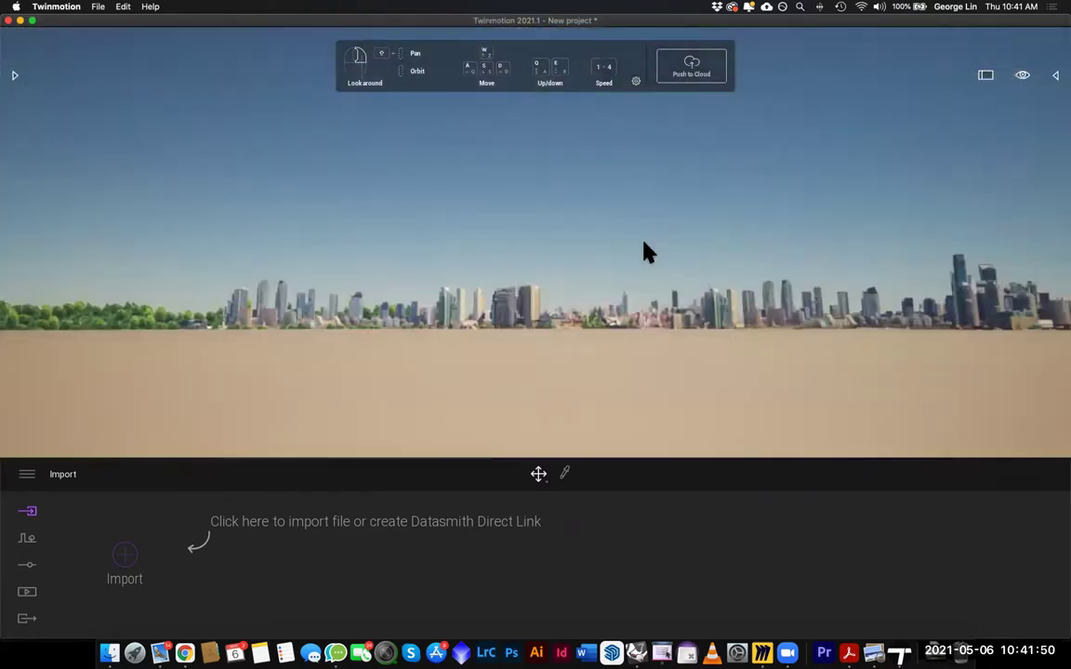
key(s)
key(w)
key(s)
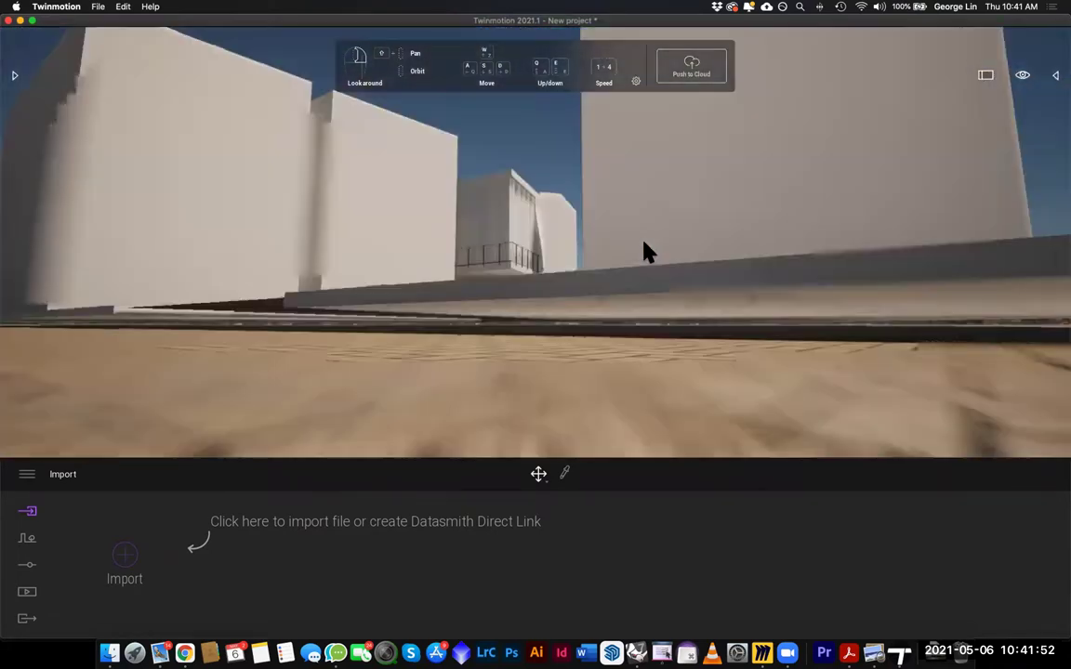
key(w)
key(s)
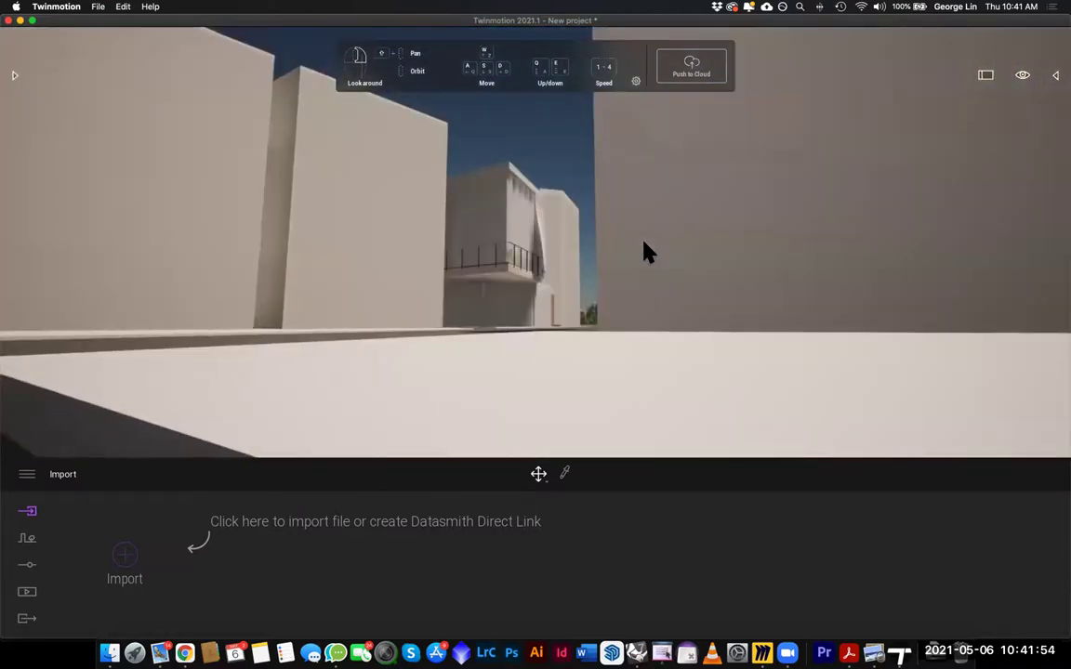
key(w)
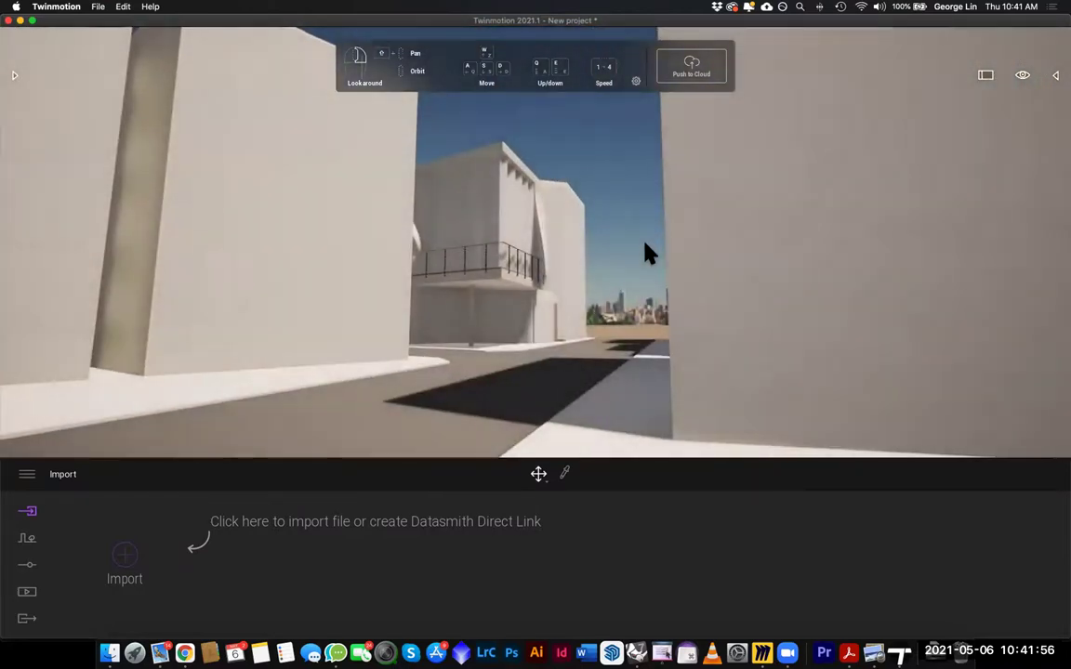
key(w)
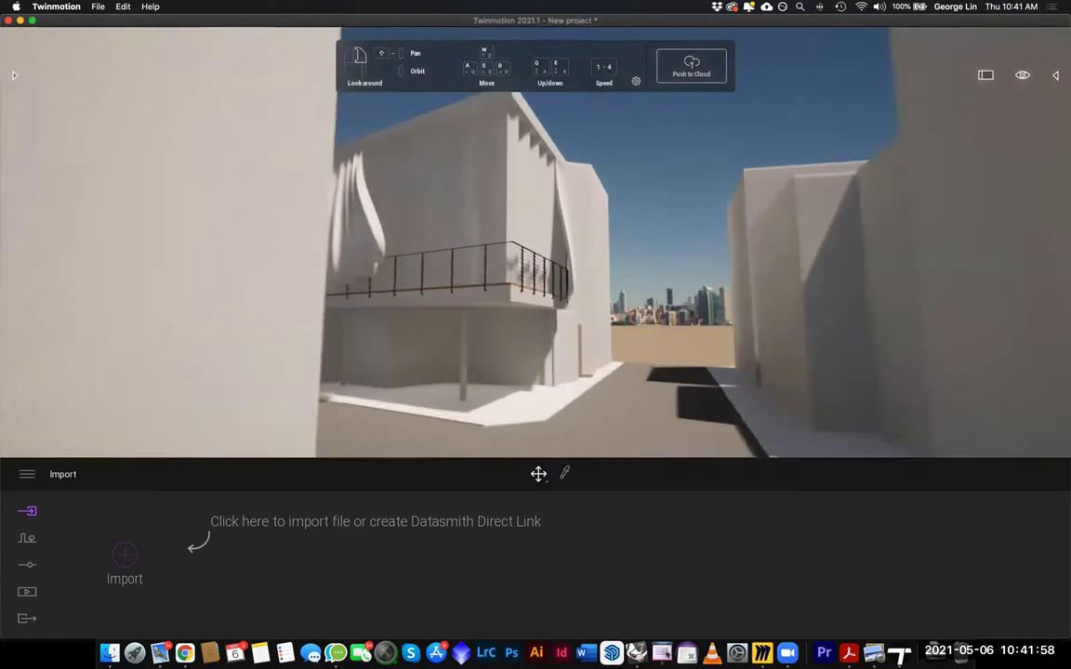
Examine the house's corner curtains and balcony, shifting sideways and tilting the view between the neighbouring buildings
right_drag(663, 208, 620, 249)
key(d)
key(a)
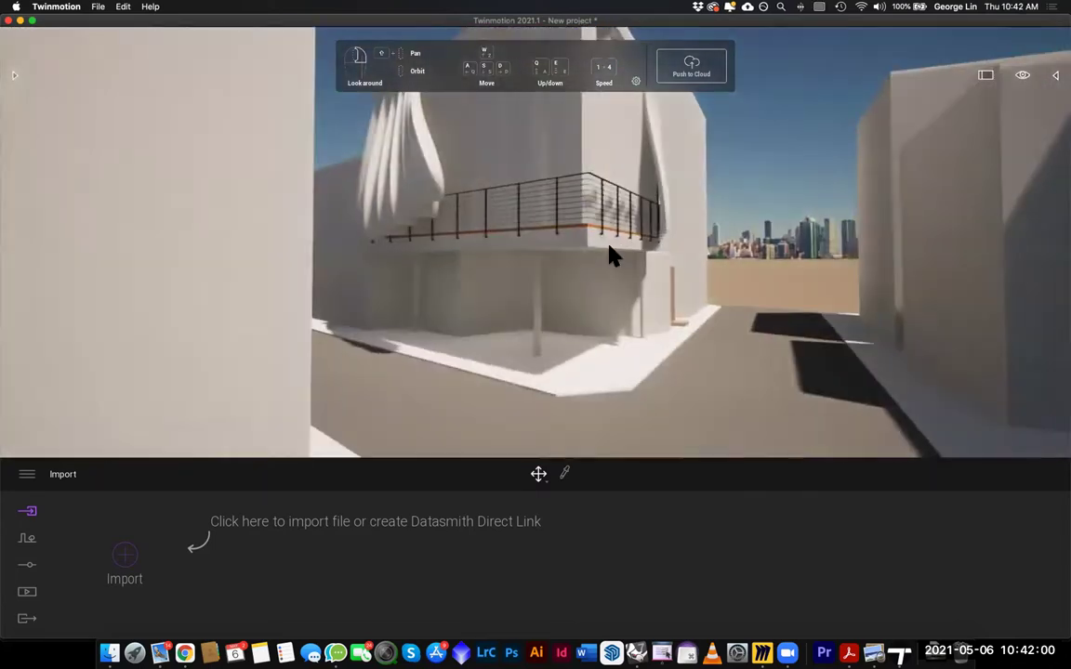
key(d)
key(w)
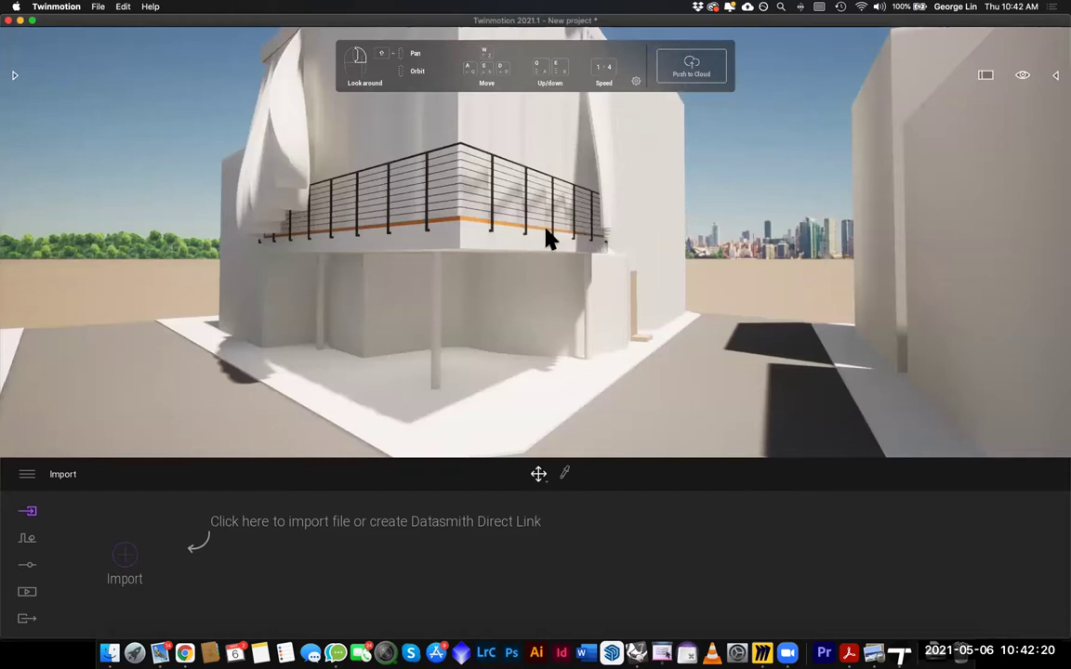
right_drag(544, 249, 482, 62)
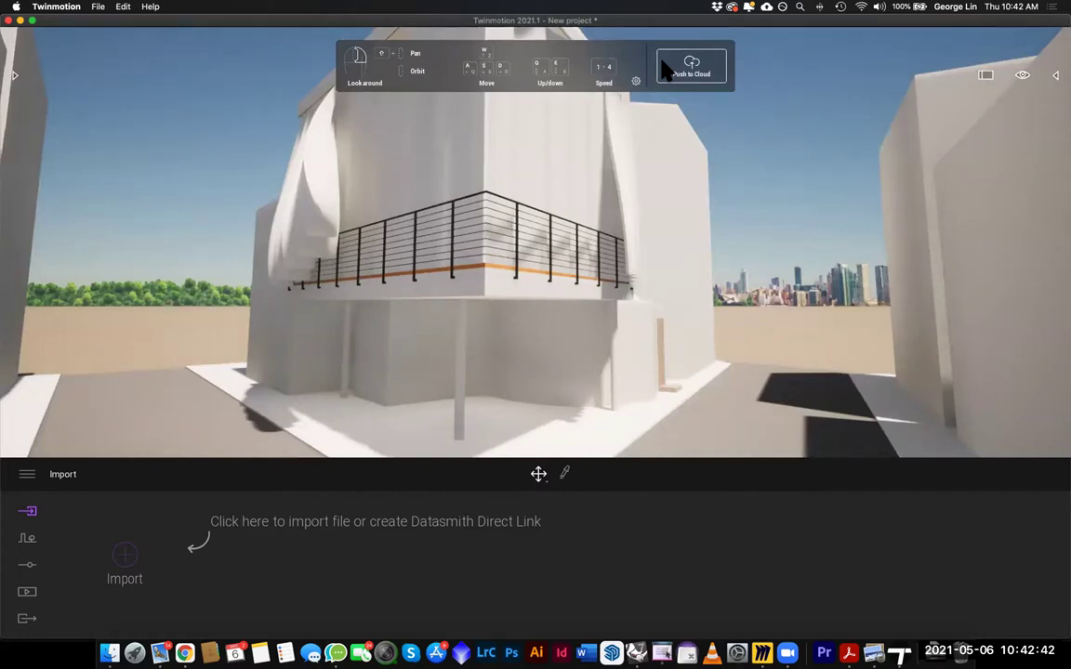
right_drag(540, 168, 624, 259)
scroll(624, 258, down, 3)
drag(673, 341, 647, 309)
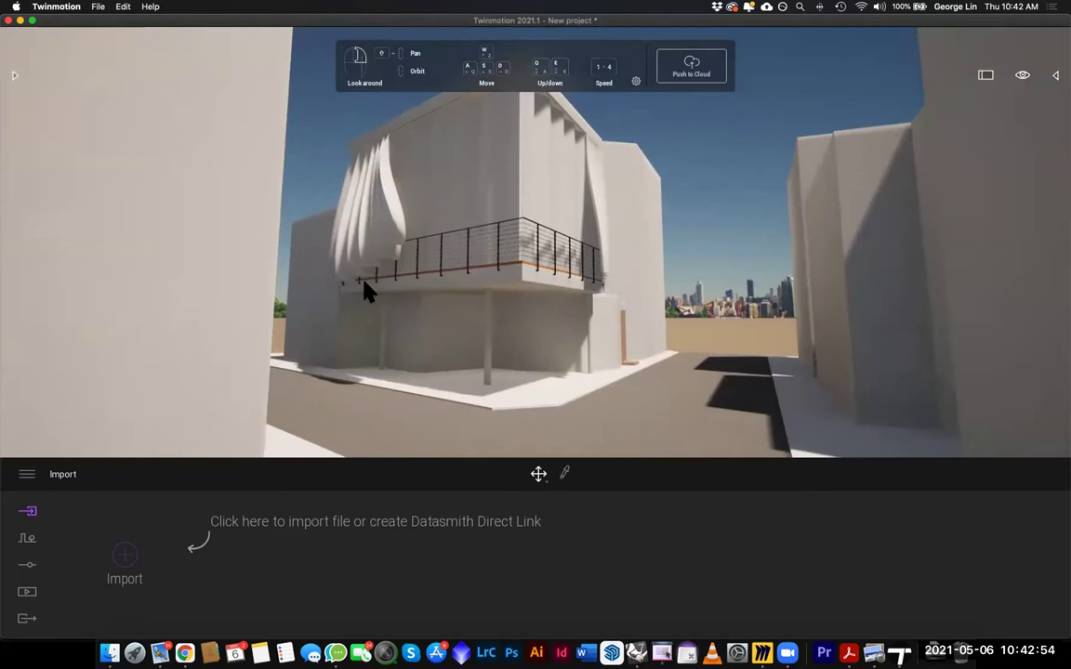
key(d)
key(a)
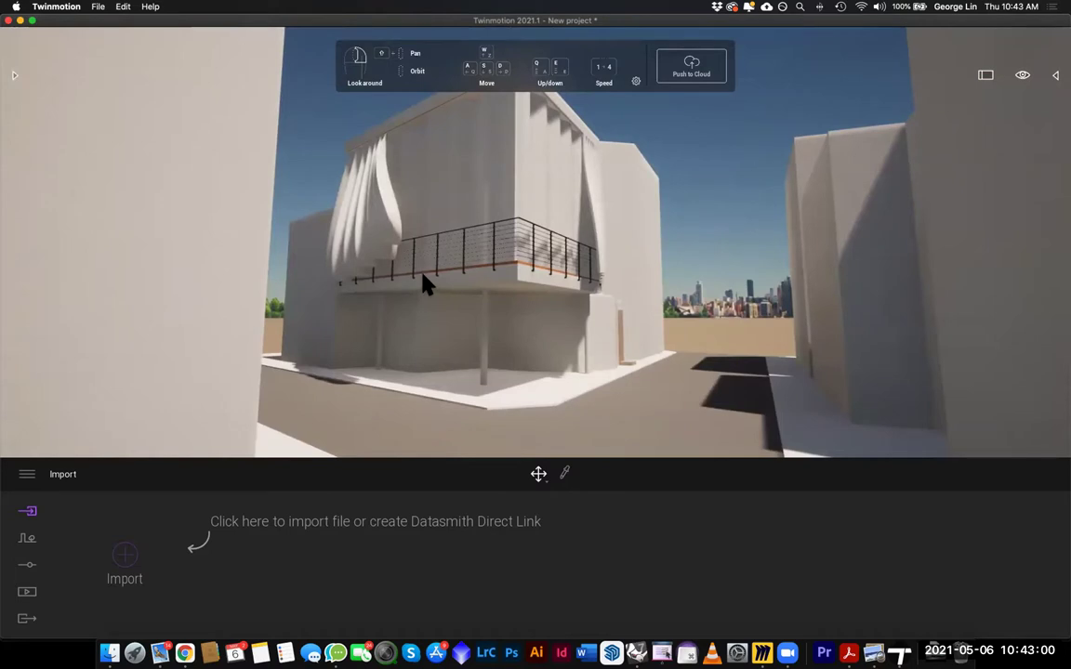
key(a)
right_drag(375, 229, 419, 258)
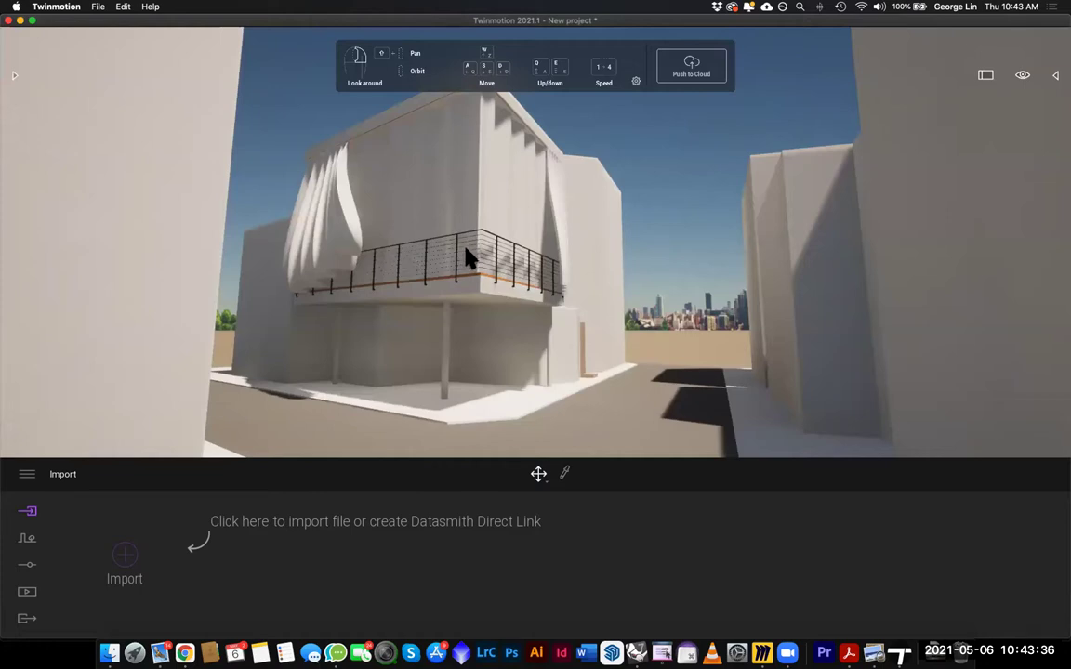
Approach the balcony corner and back away, raising and lowering the camera to look over the whole house
key(w)
key(d)
key(e)
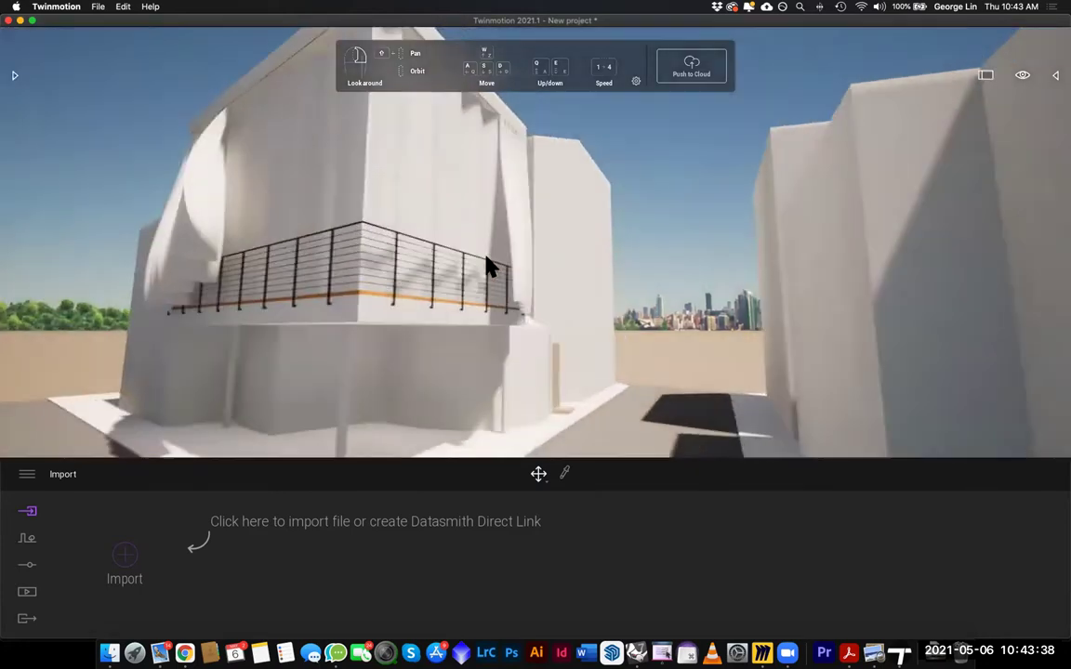
key(a)
key(q)
right_drag(492, 252, 394, 322)
key(e)
key(a)
key(e)
key(s)
right_drag(413, 259, 409, 331)
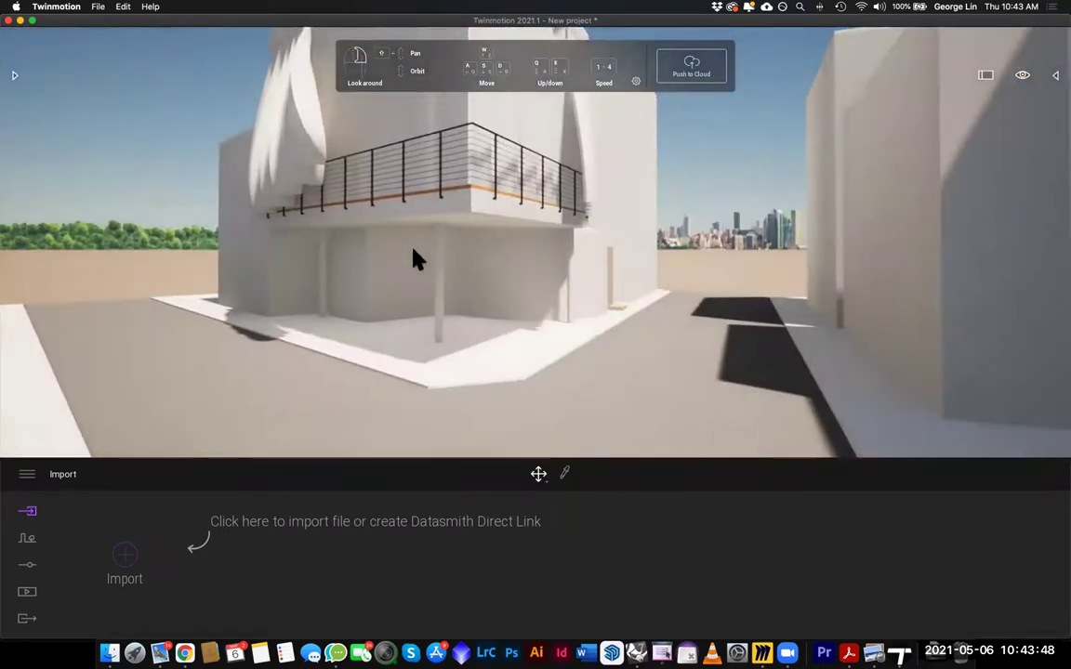
drag(331, 177, 368, 160)
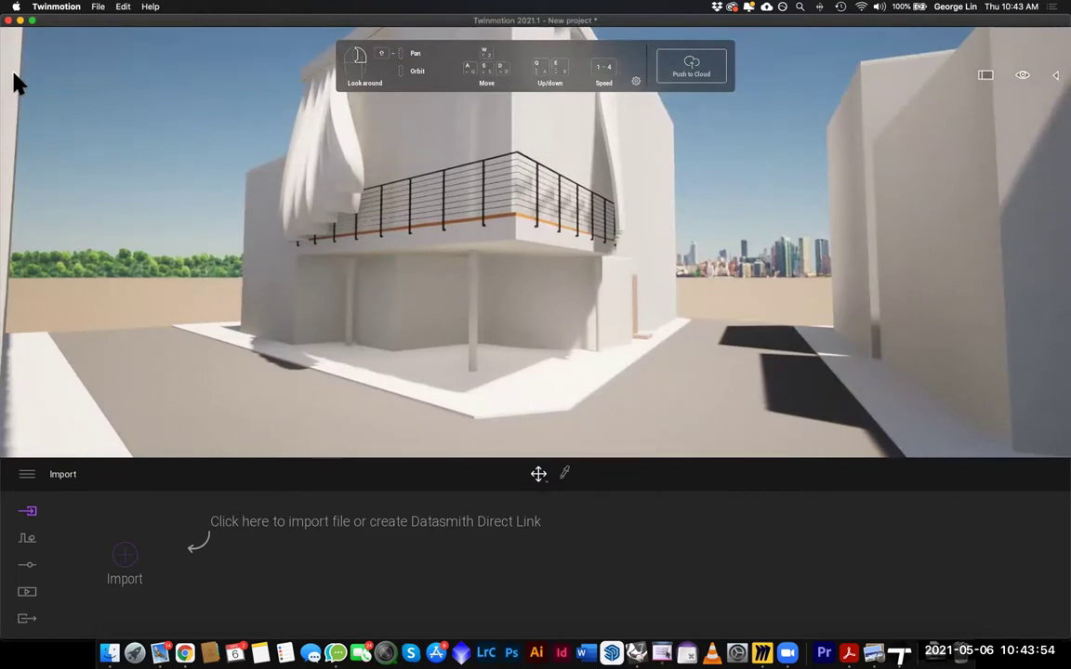
Show the scene graph and the library, and place the animated human Soo on the street in front of the house
click(1055, 75)
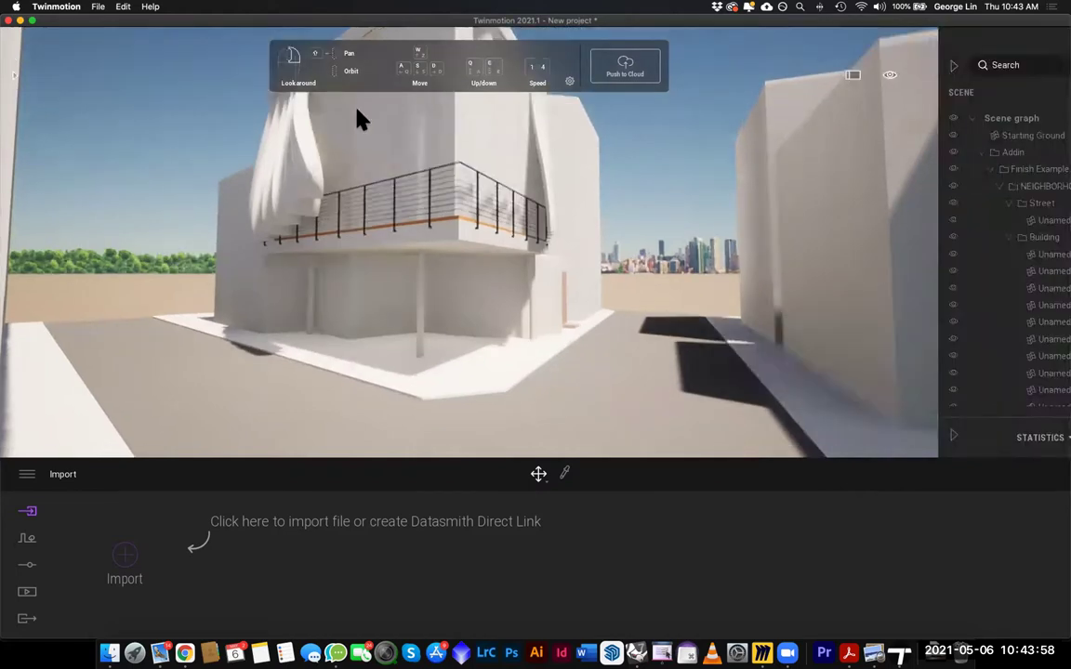
click(14, 74)
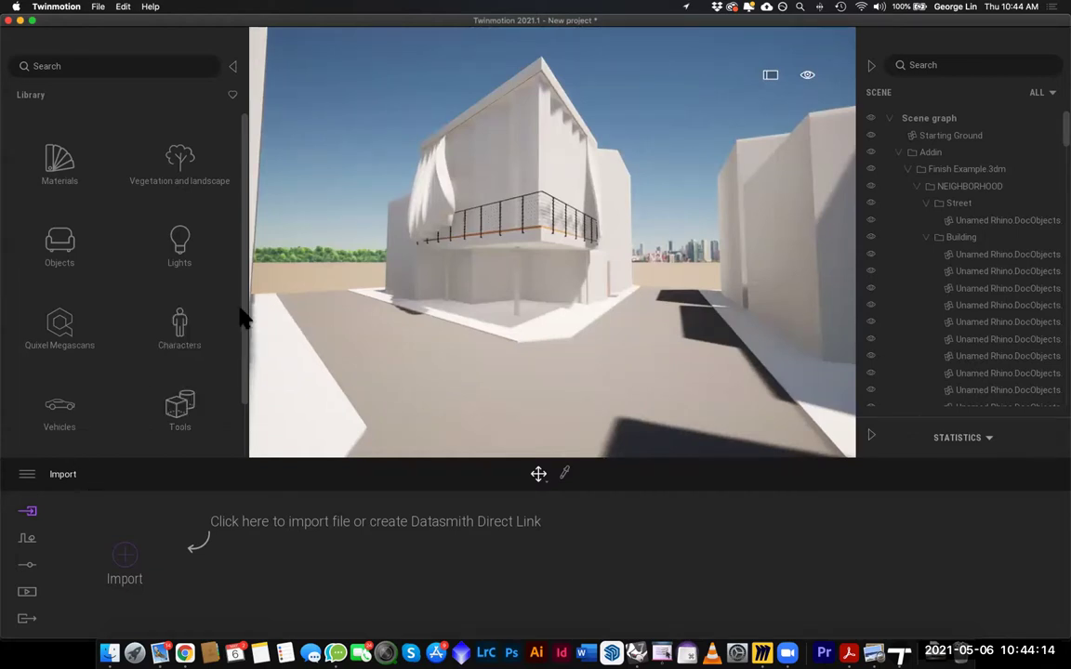
click(180, 327)
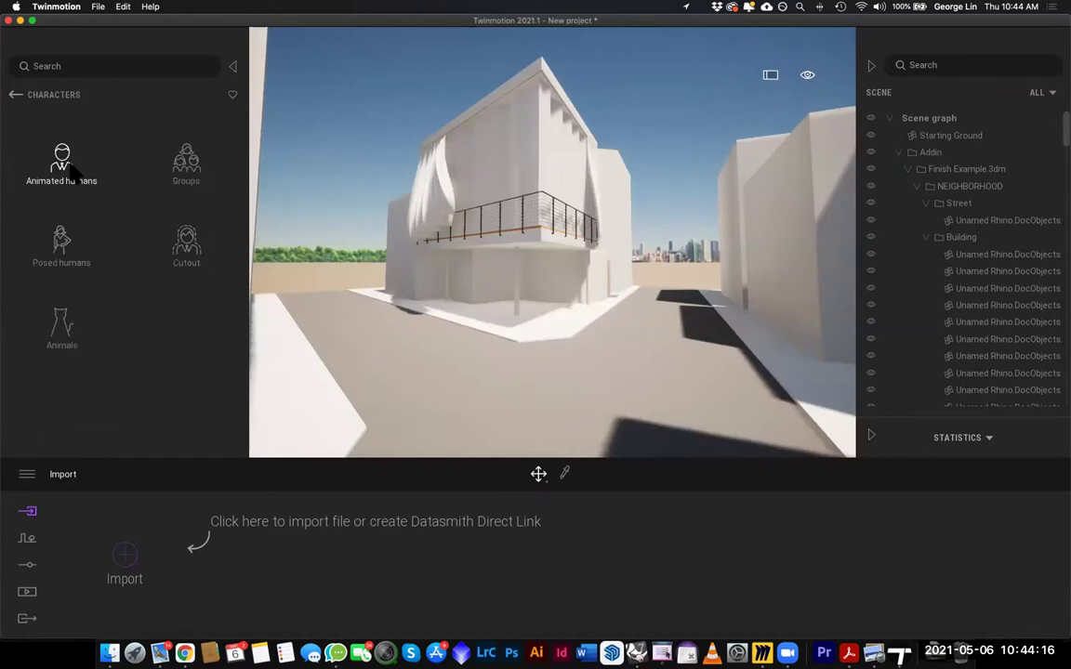
click(67, 167)
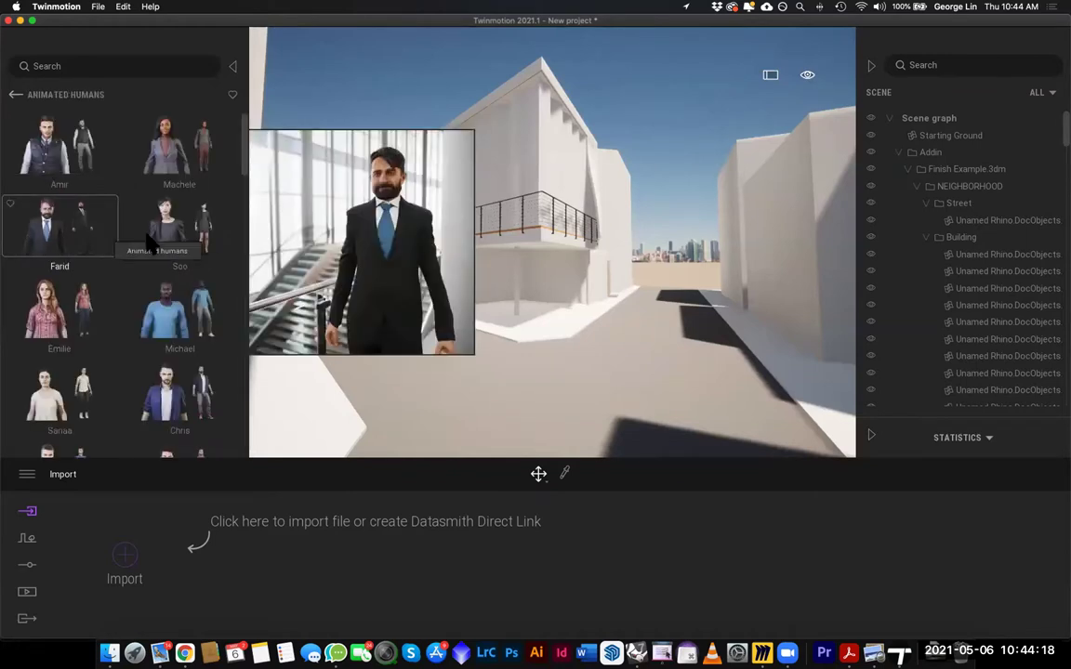
click(179, 229)
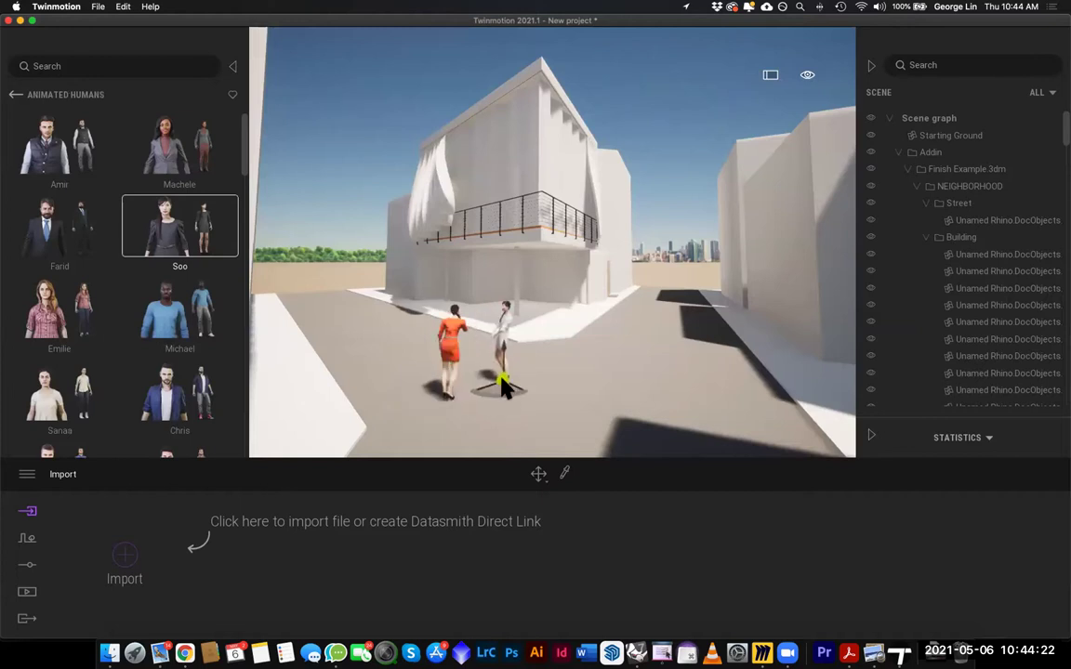
Select the placed Soo character up close, try Color preset 4 and set her cloth color to Color preset 2
right_drag(473, 388, 605, 342)
key(w)
drag(605, 352, 480, 336)
click(481, 337)
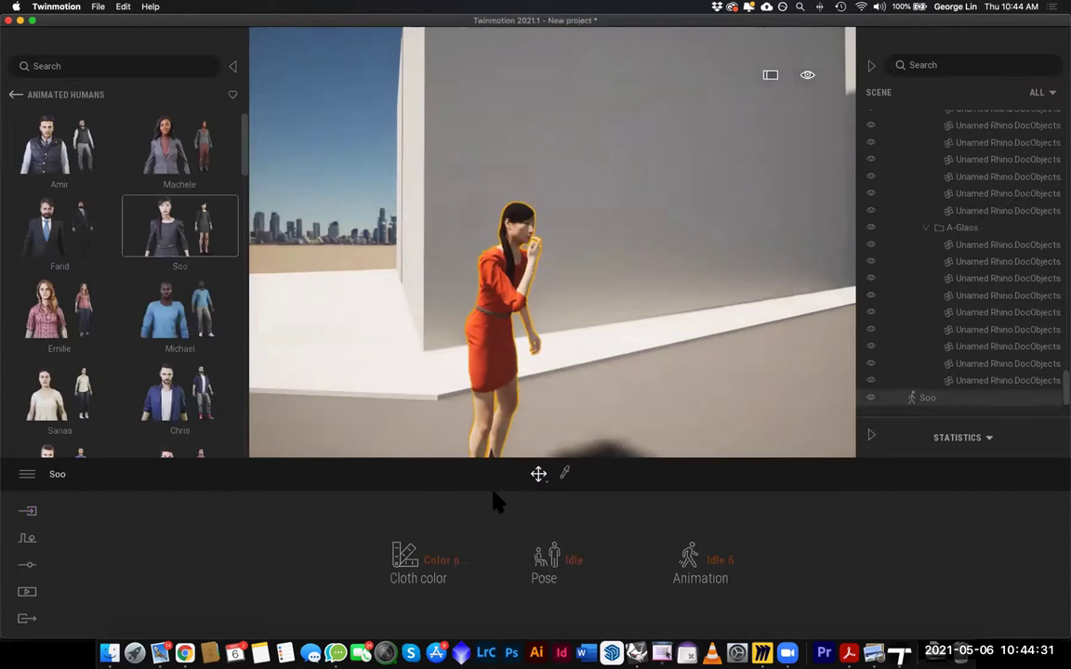
click(429, 550)
click(420, 489)
click(423, 556)
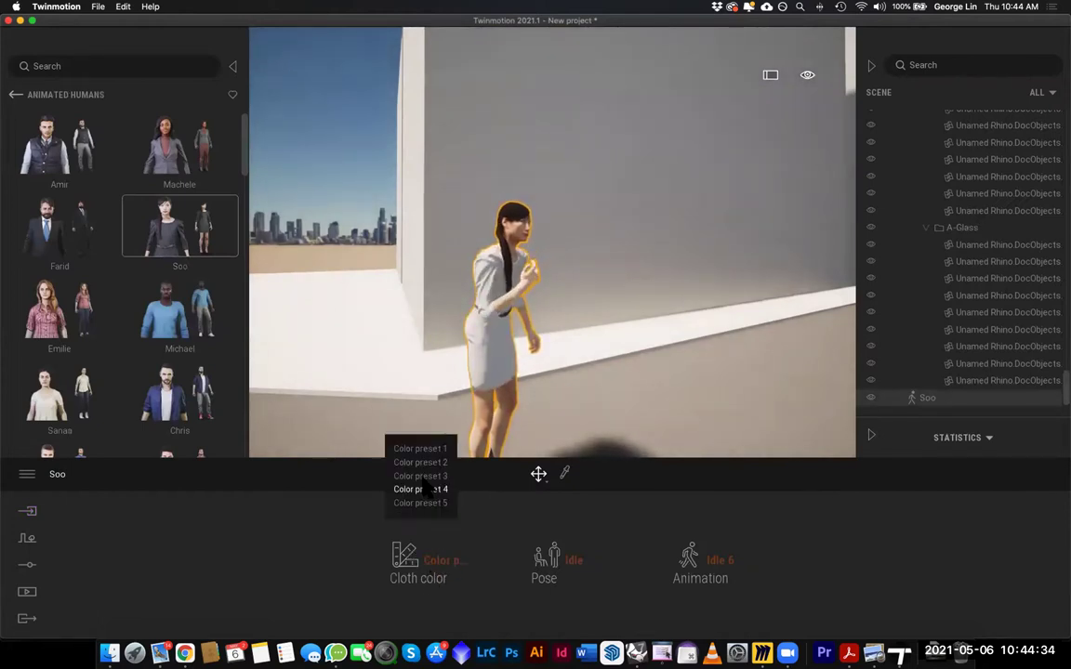
click(421, 462)
Try the Dancing, Speaking and Walking poses on the Soo character, and set her pose to Special
click(556, 558)
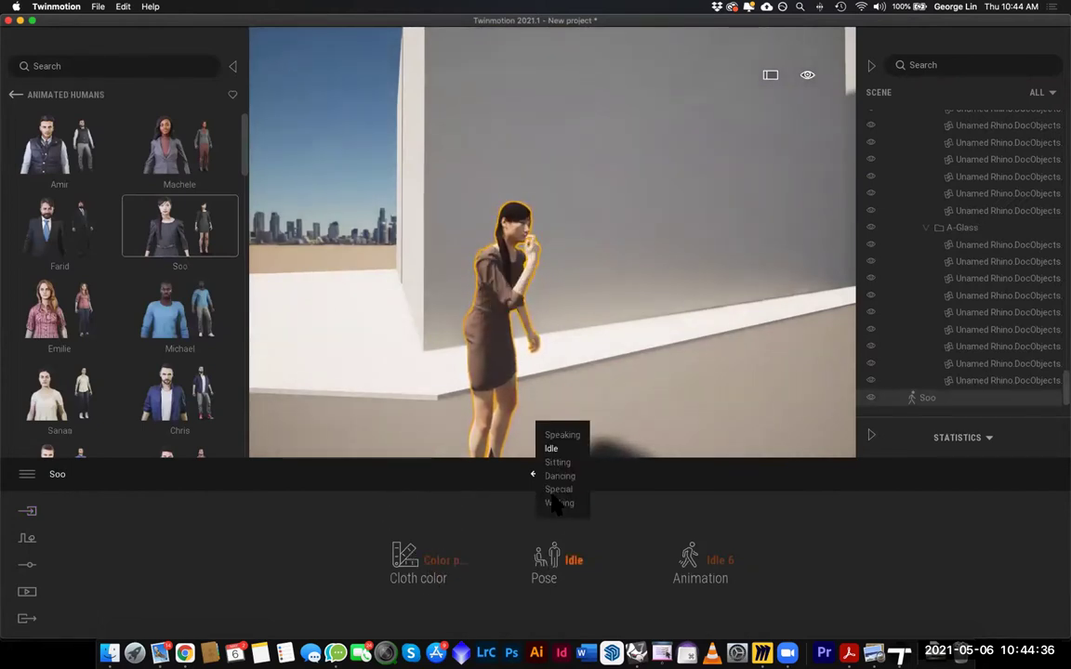
click(562, 477)
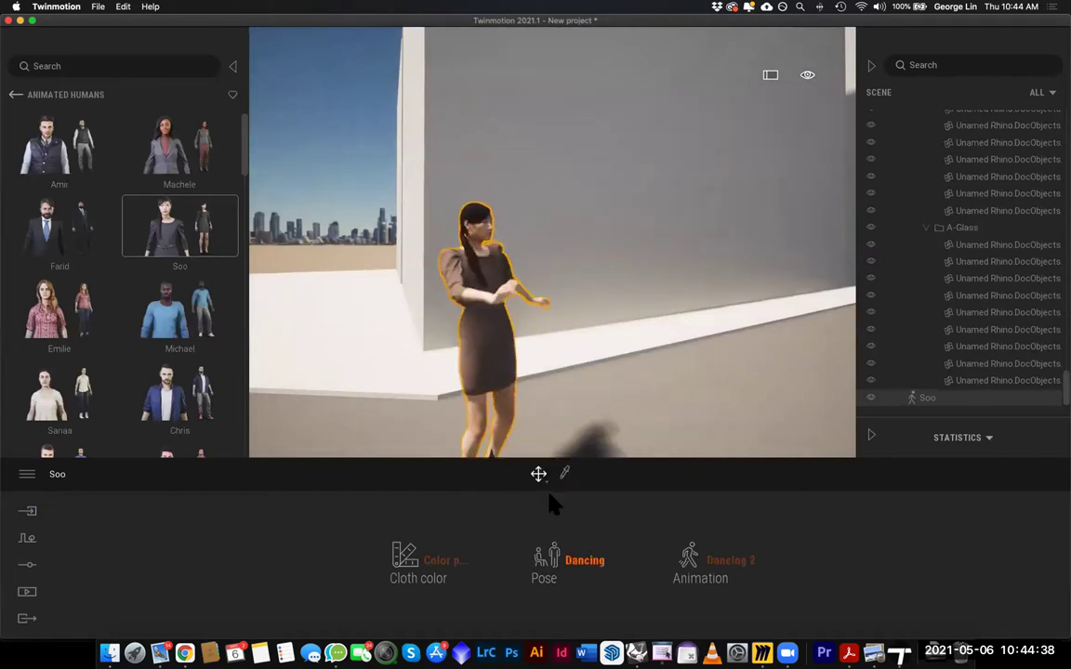
click(556, 565)
click(561, 436)
click(548, 567)
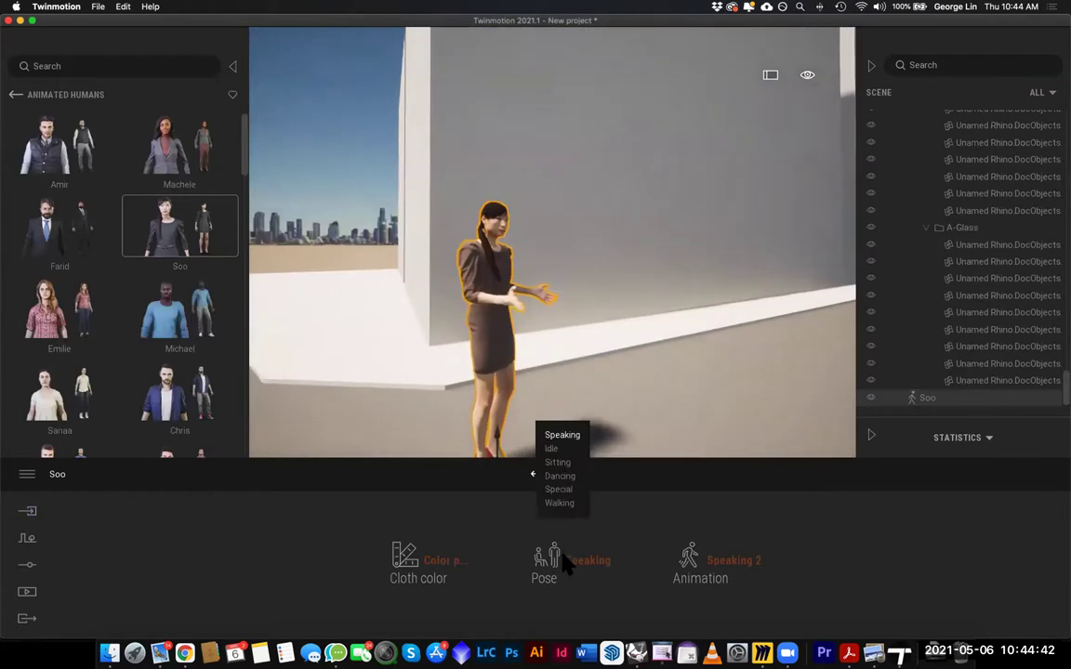
click(560, 503)
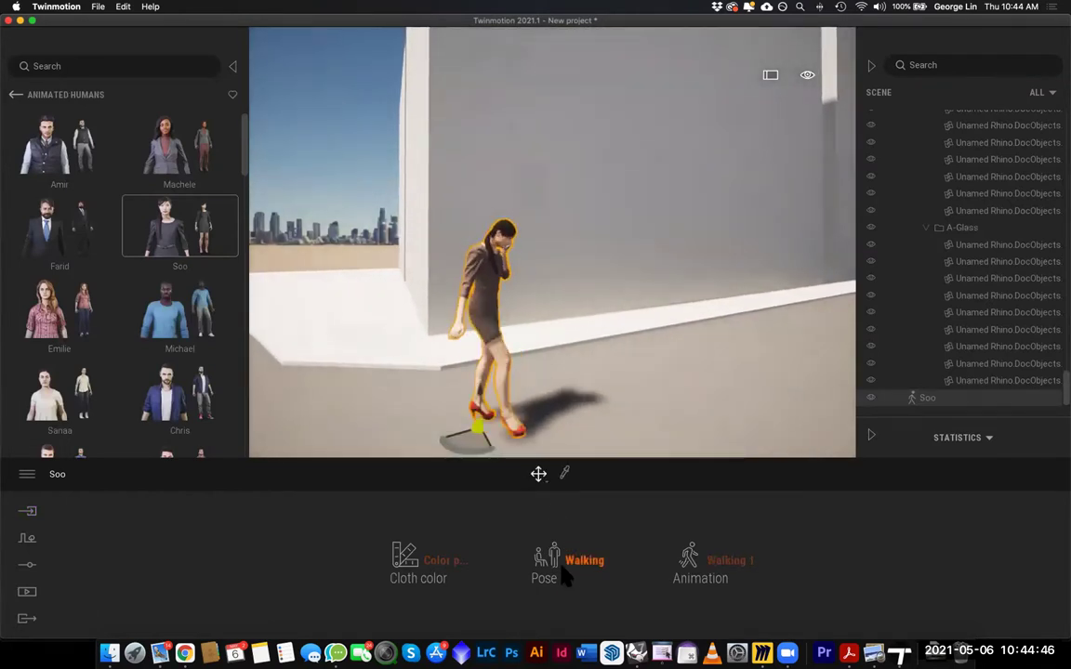
click(568, 573)
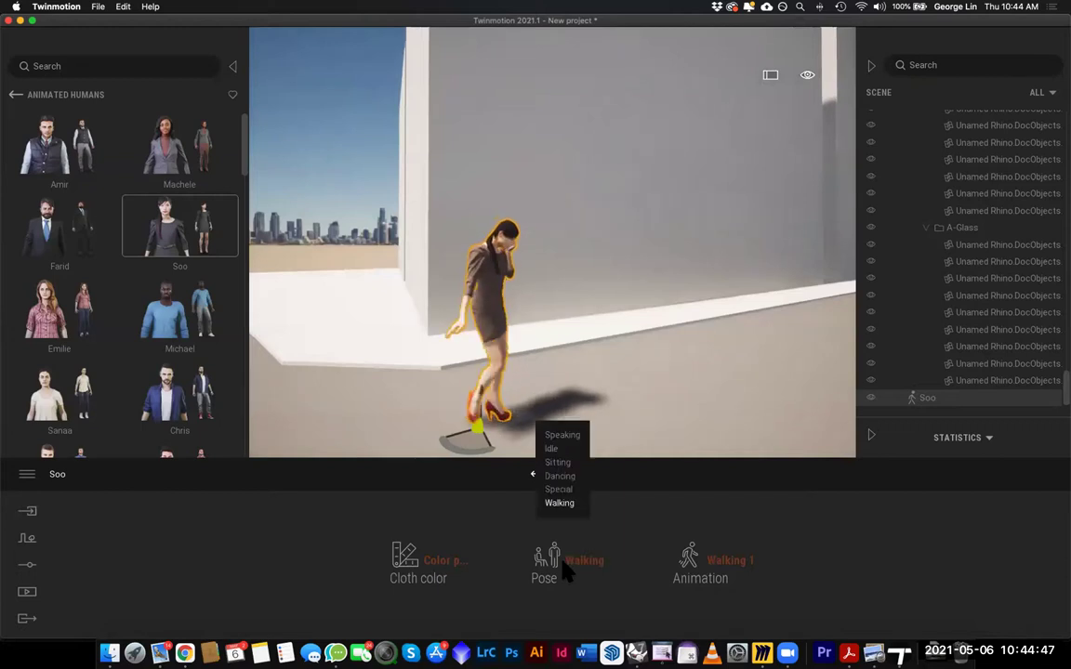
click(568, 490)
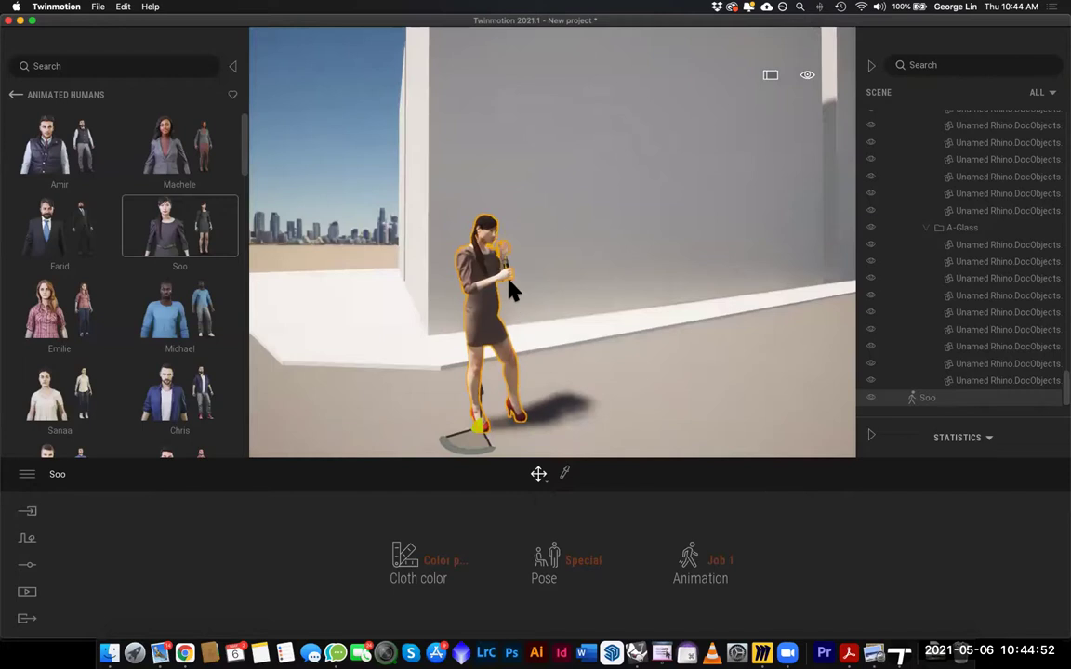
View the Soo character up close, check the animations available for the Special pose, and set her pose to Idle
key(w)
key(d)
key(w)
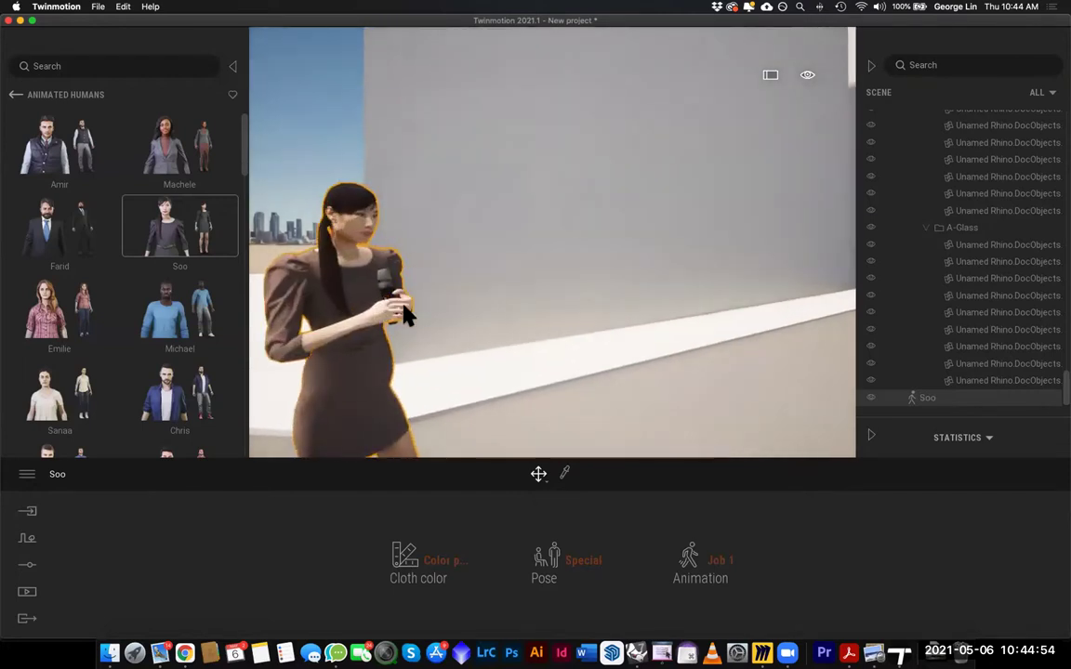
key(s)
key(a)
click(728, 571)
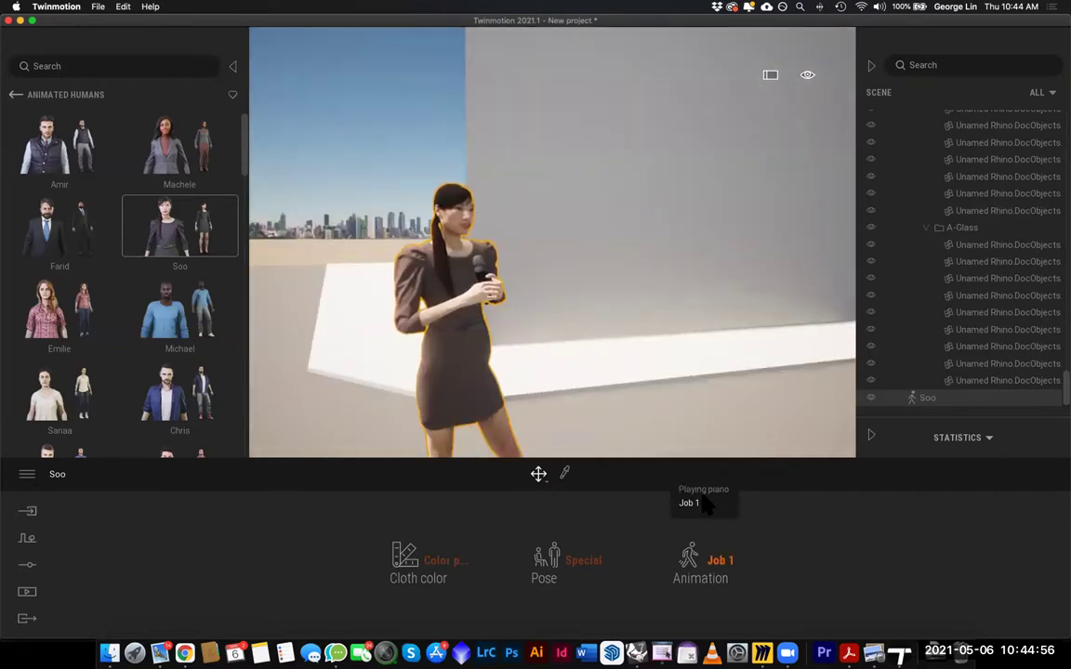
click(569, 562)
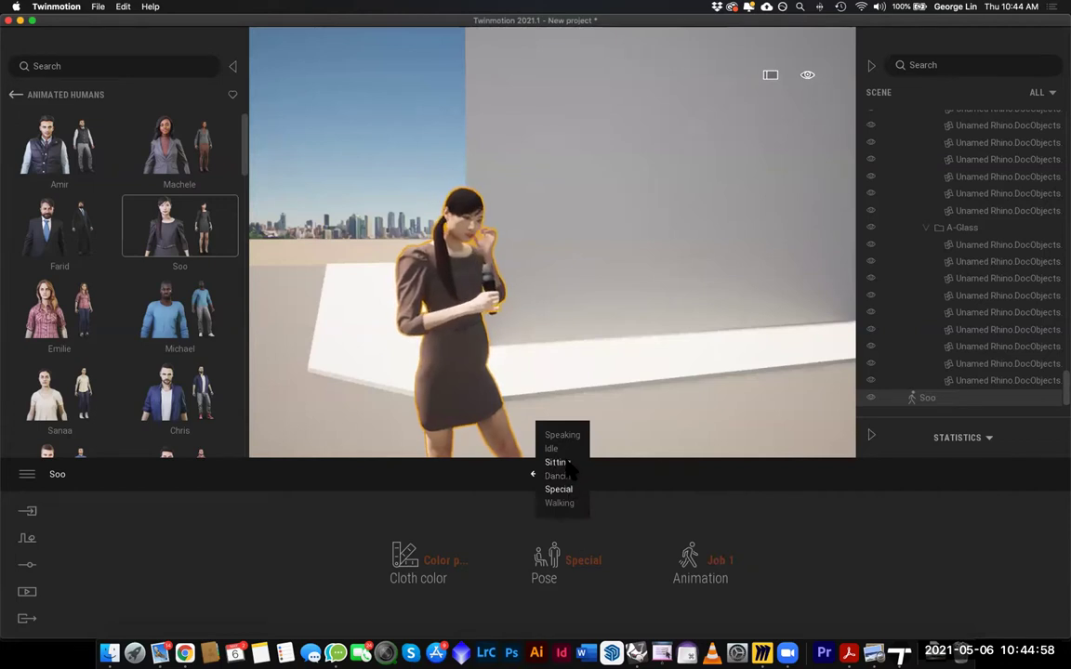
click(560, 462)
click(552, 449)
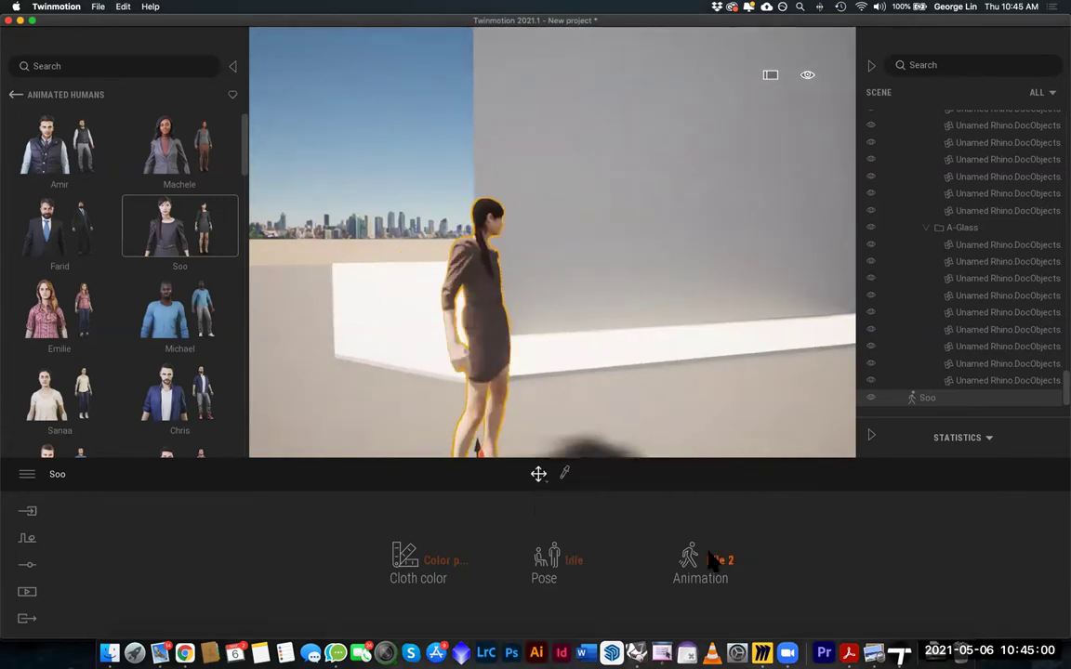
Try the Phoning 1, Idle 6 and Idle 1 animations on the Soo character, and set her animation to Idle 2
click(715, 559)
click(703, 489)
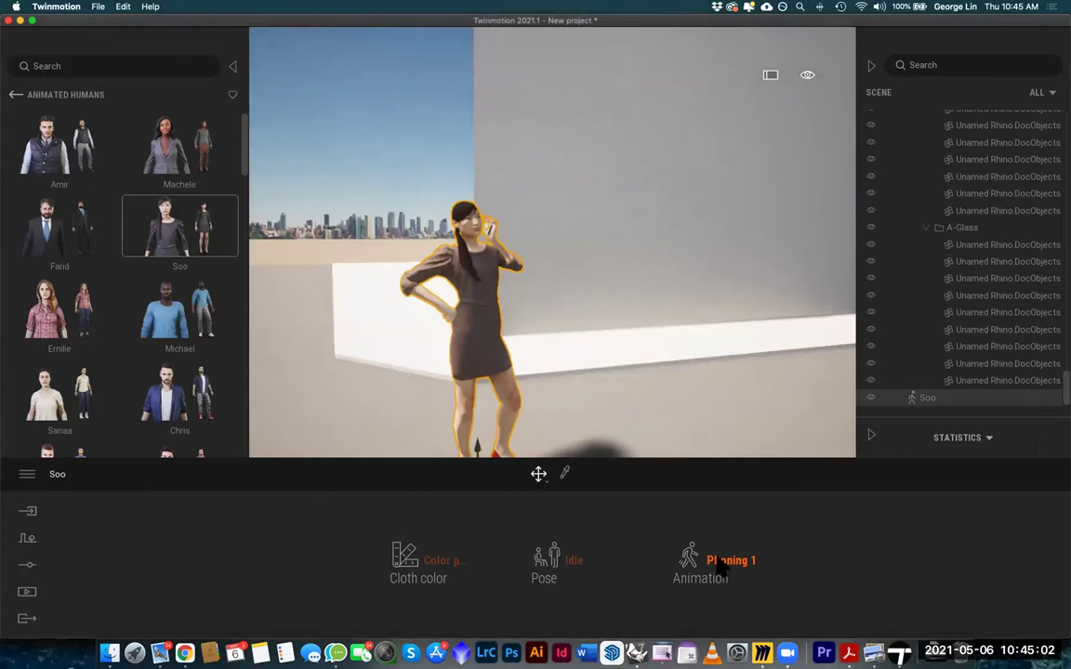
click(712, 503)
click(726, 563)
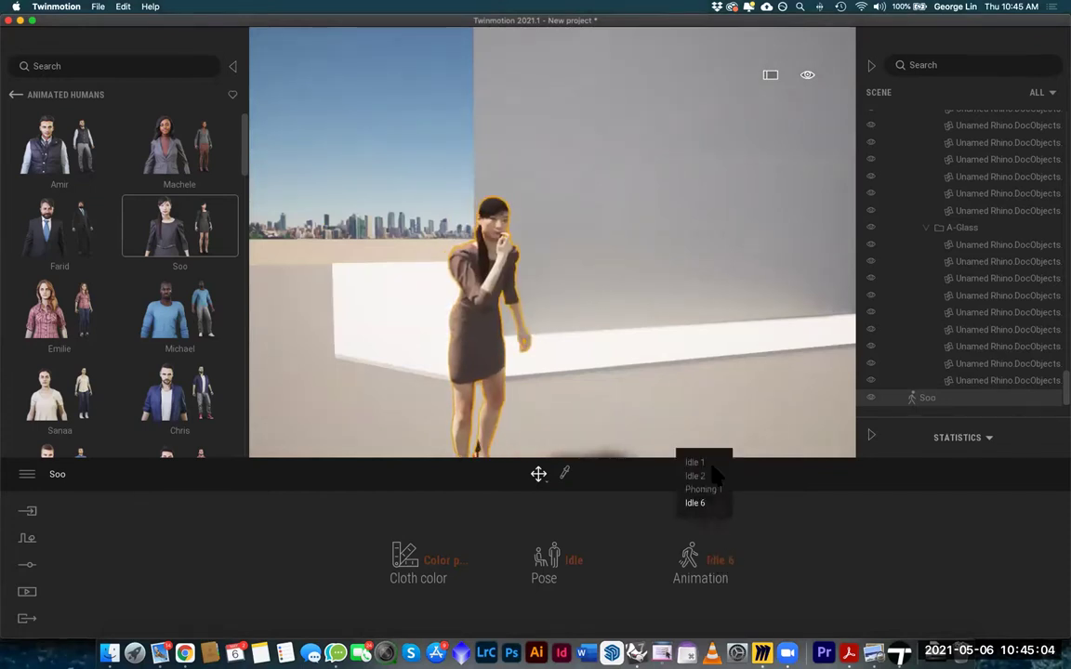
click(699, 463)
click(717, 560)
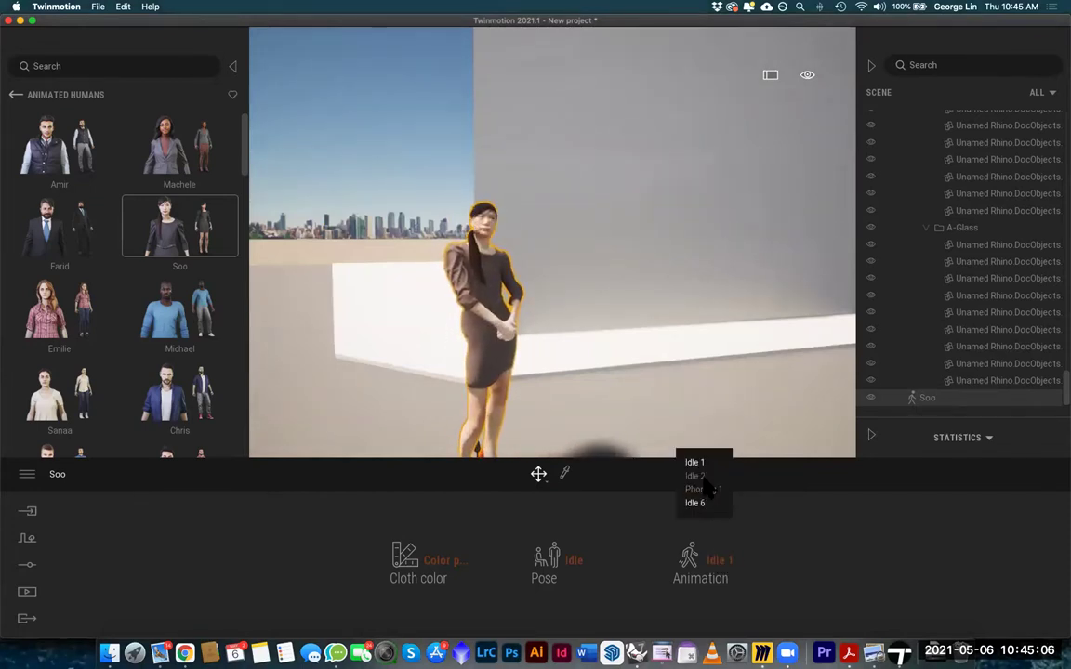
click(696, 476)
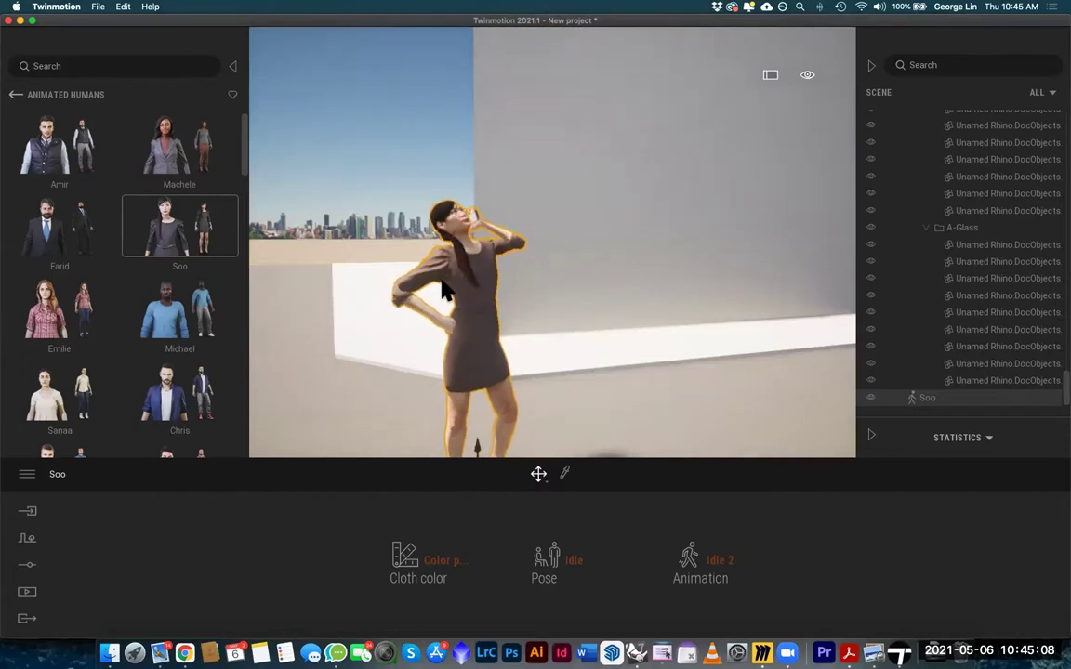
Browse the animated and posed humans in the library, and place the seated posed human Sheila on the street beside Soo
scroll(144, 354, down, 10)
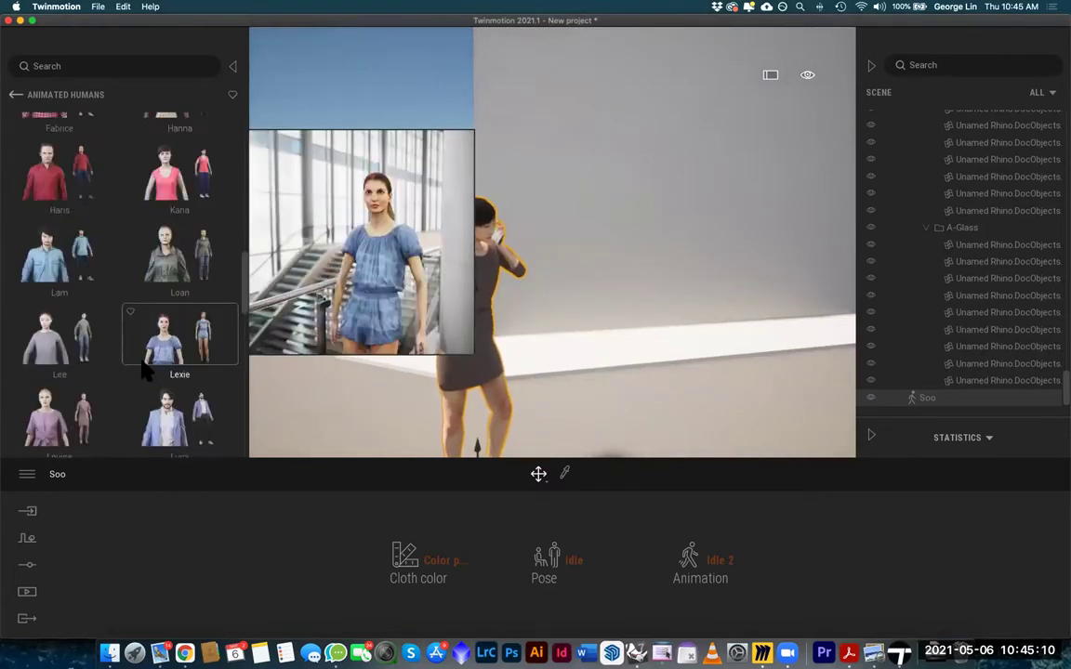
scroll(149, 279, up, 3)
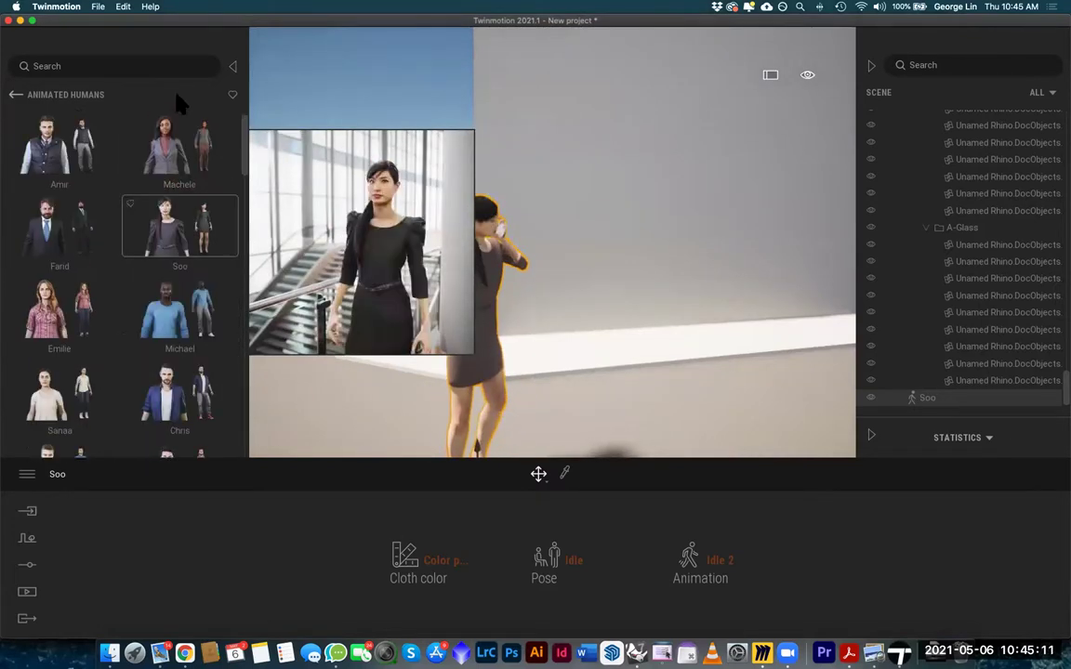
click(16, 94)
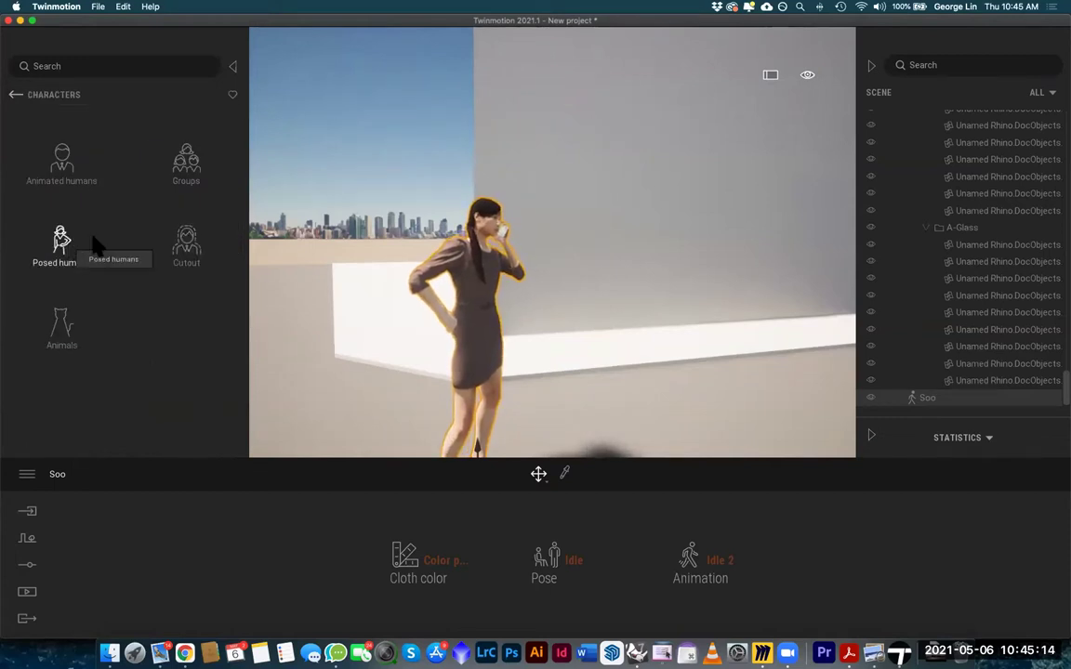
click(63, 238)
scroll(182, 316, down, 5)
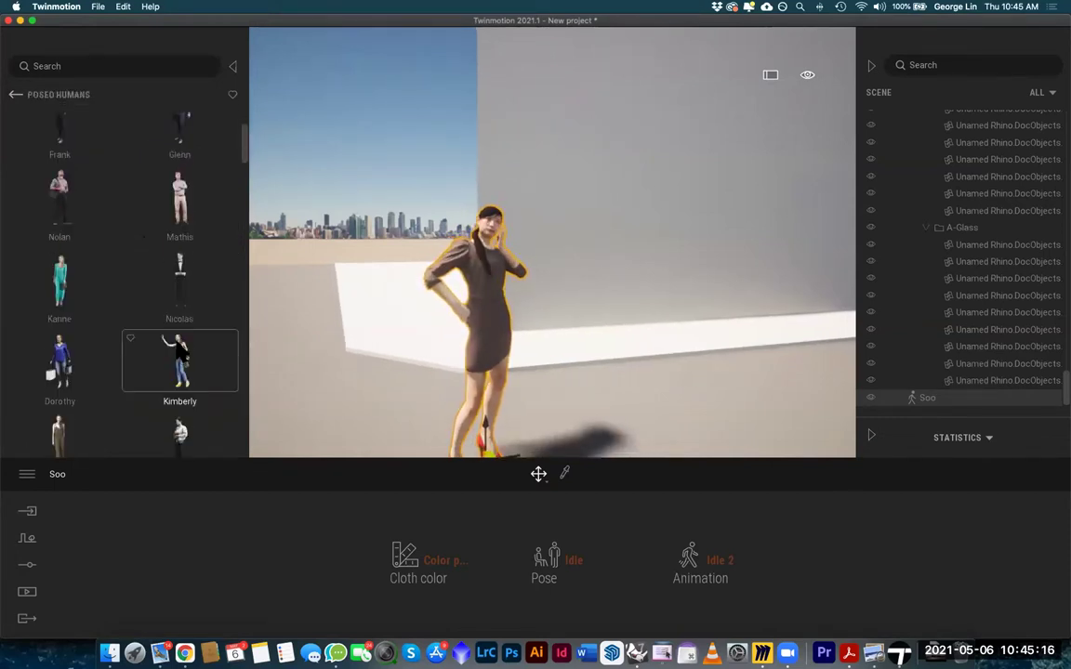
drag(181, 349, 606, 381)
drag(629, 425, 627, 430)
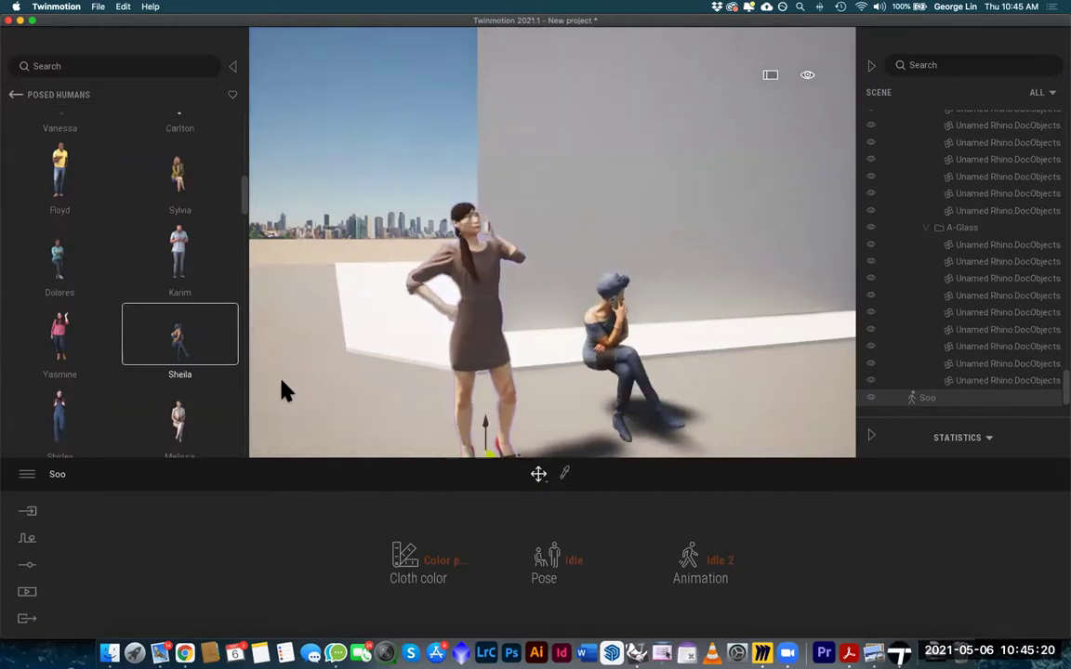
Place the seated posed human Melissa on the street beside Sheila, and look at the three figures from both sides
drag(350, 408, 756, 398)
right_drag(756, 398, 732, 399)
scroll(731, 399, down, 2)
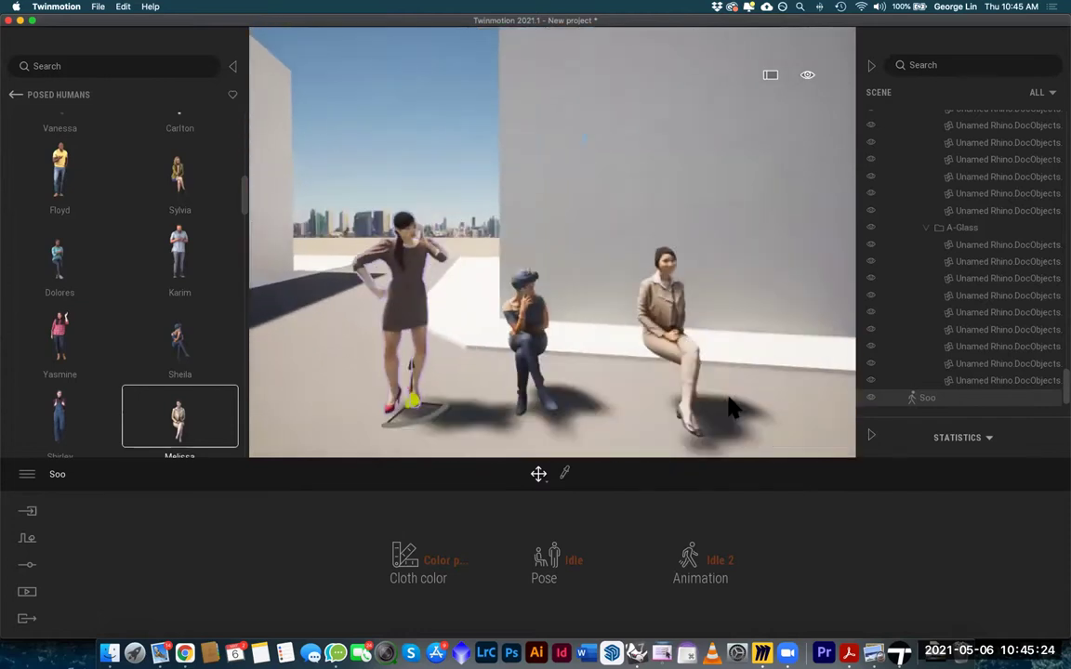
scroll(729, 397, up, 2)
key(d)
key(d)
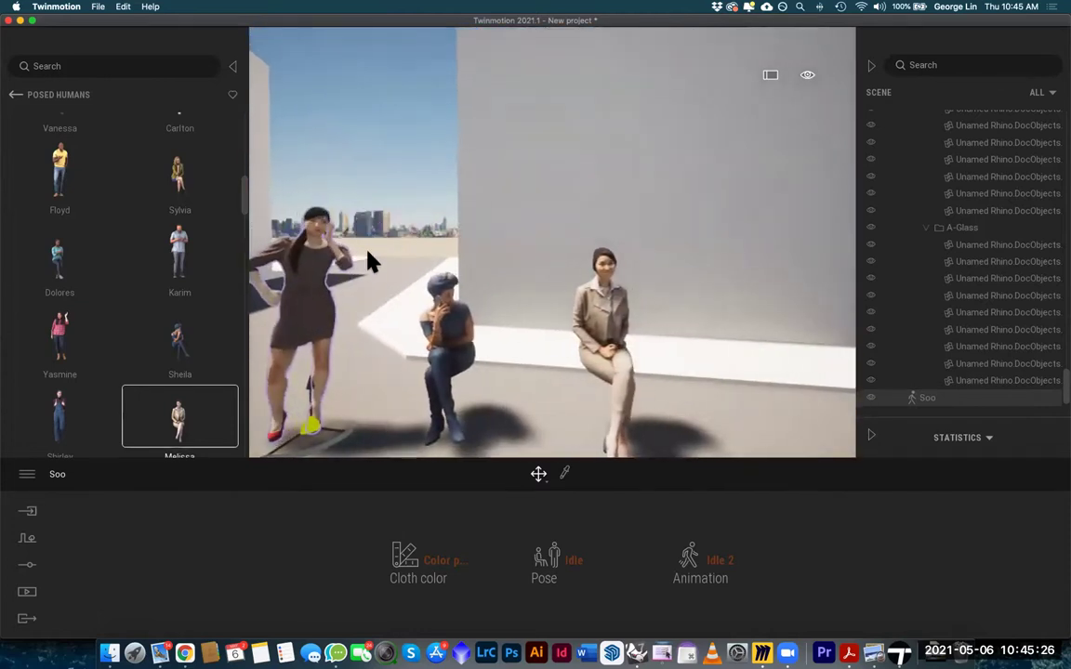
key(a)
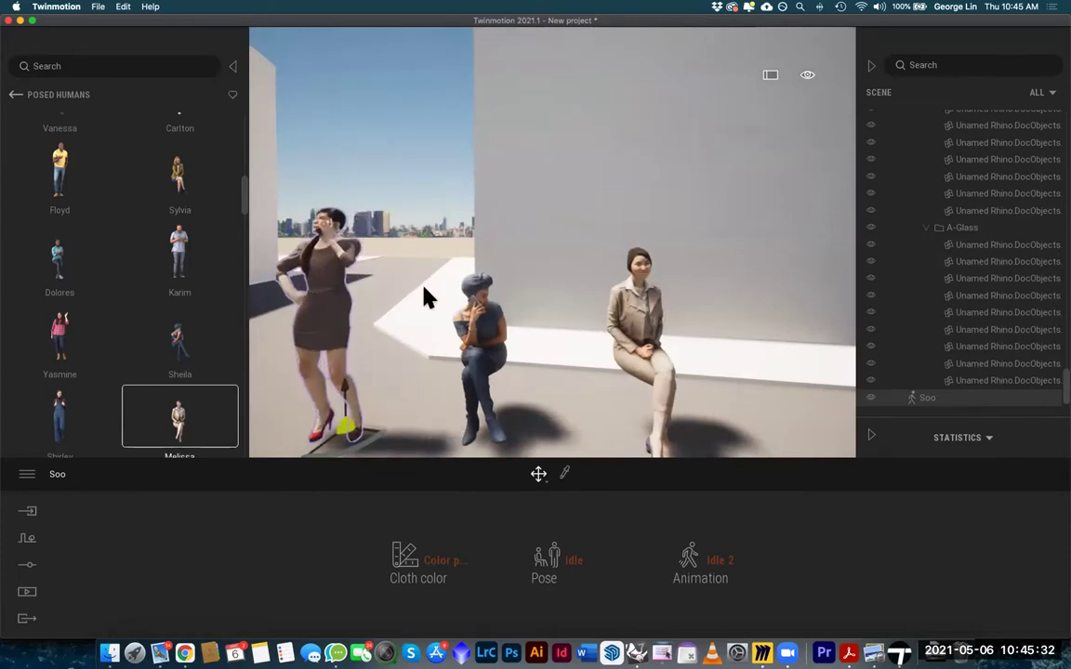
key(a)
Undo the placed posed humans and Soo's pose, animation and cloth color changes, and delete the Soo character from the scene
key(super+z)
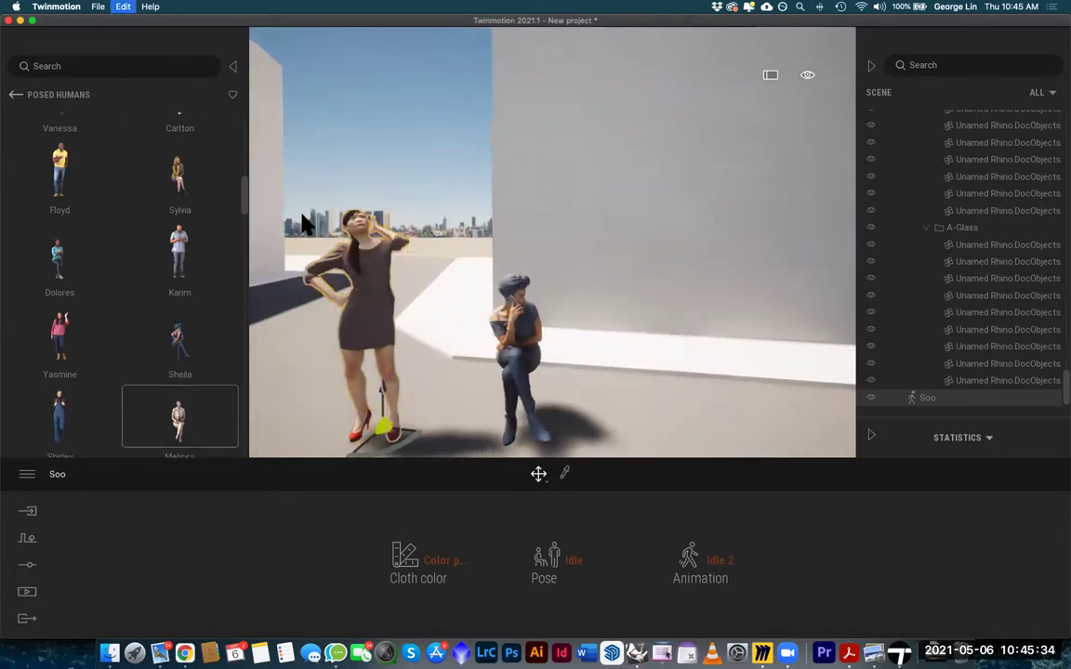
key(super+z)
key(super+z)
key(super+z)
key(super+z)
key(super+z)
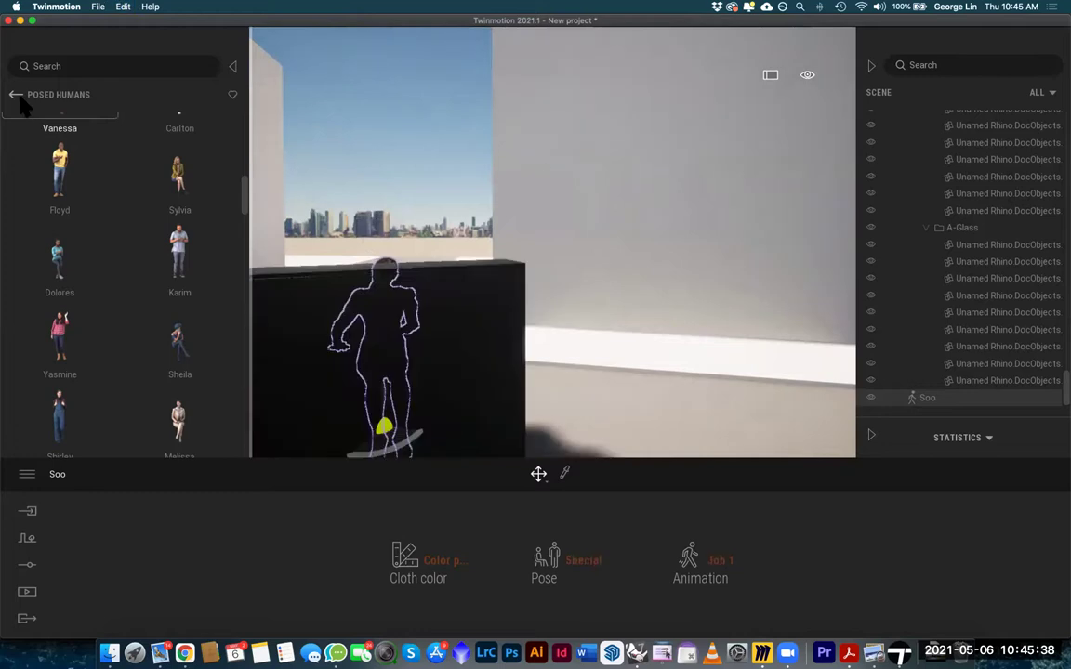
key(super+z)
key(super+z)
key(super+z)
key(super+z)
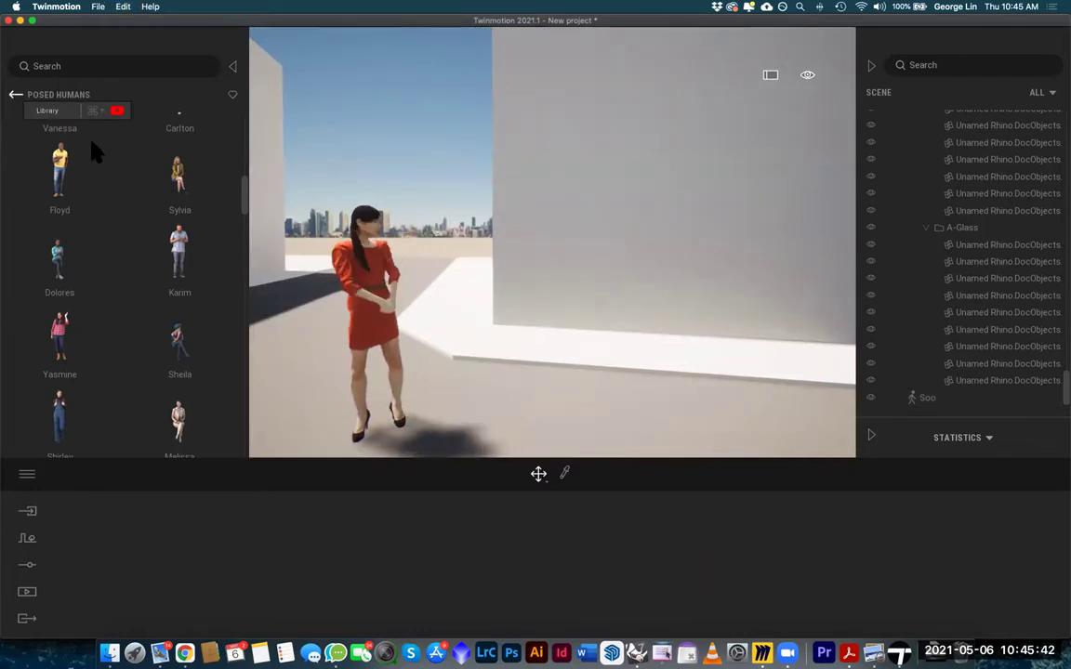
key(Delete)
Browse the Groups and Animals categories of the character library, and return to the main library categories
click(16, 95)
click(174, 165)
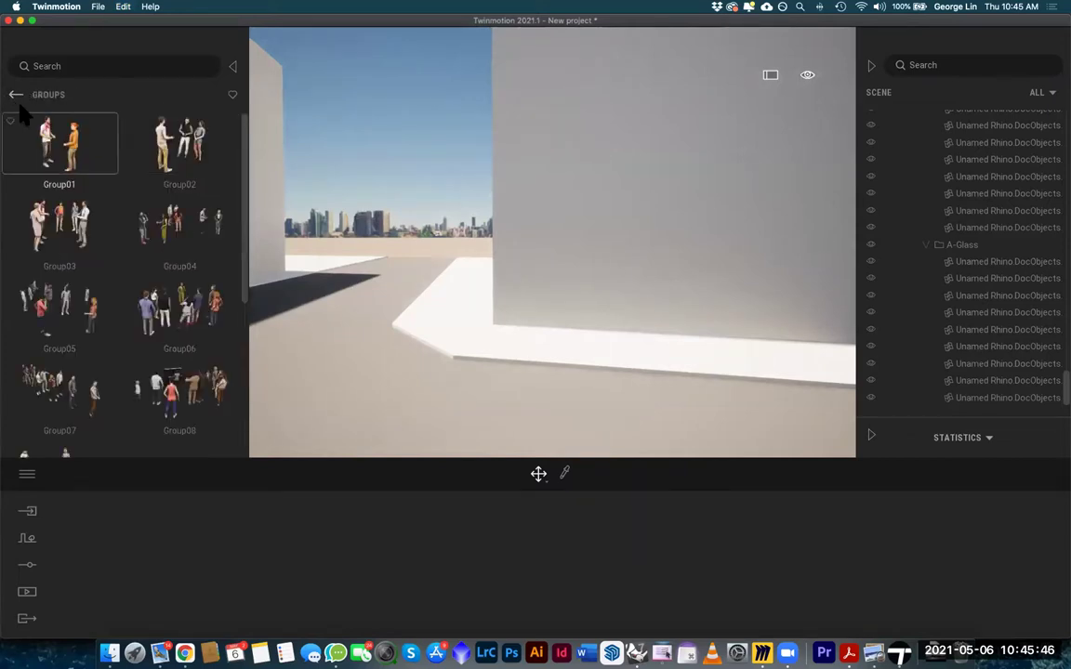
click(15, 95)
click(82, 338)
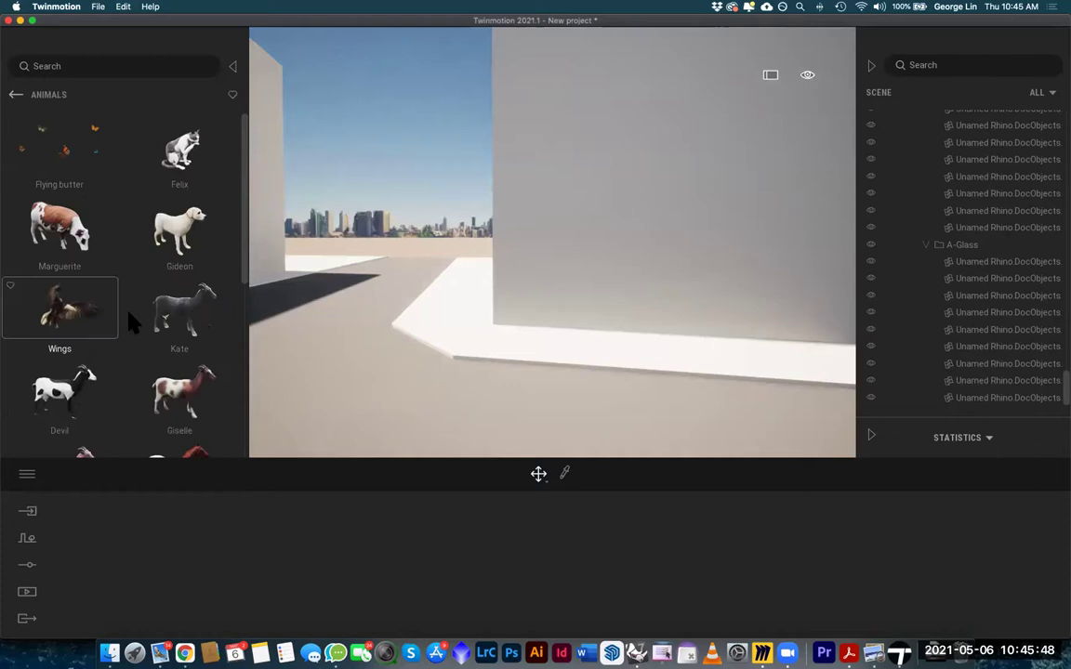
scroll(131, 320, down, 5)
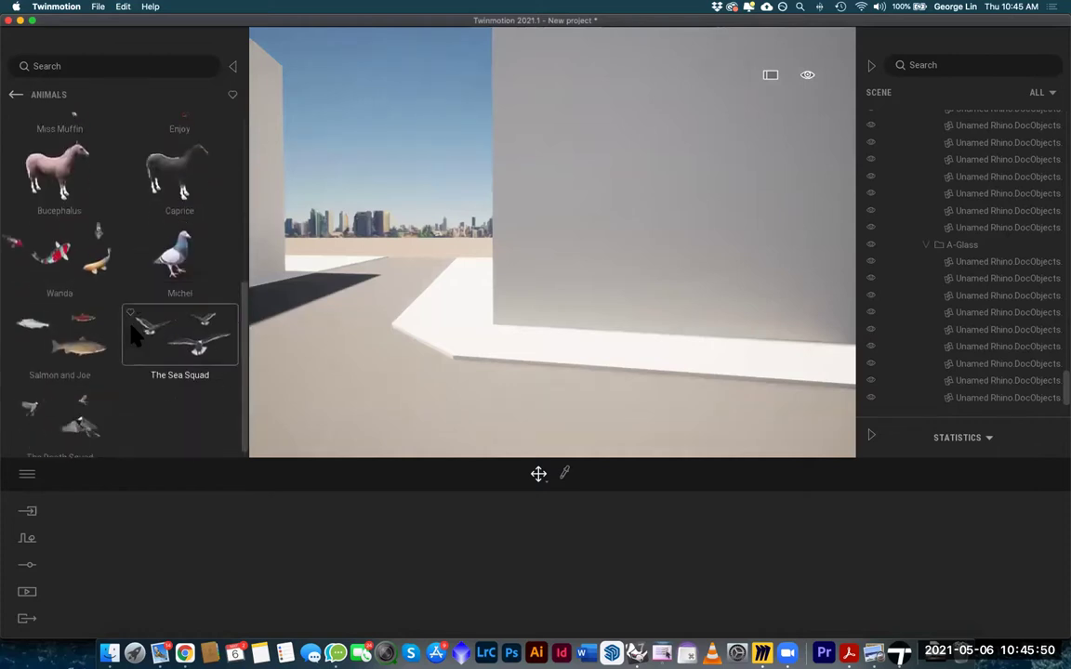
scroll(134, 333, up, 5)
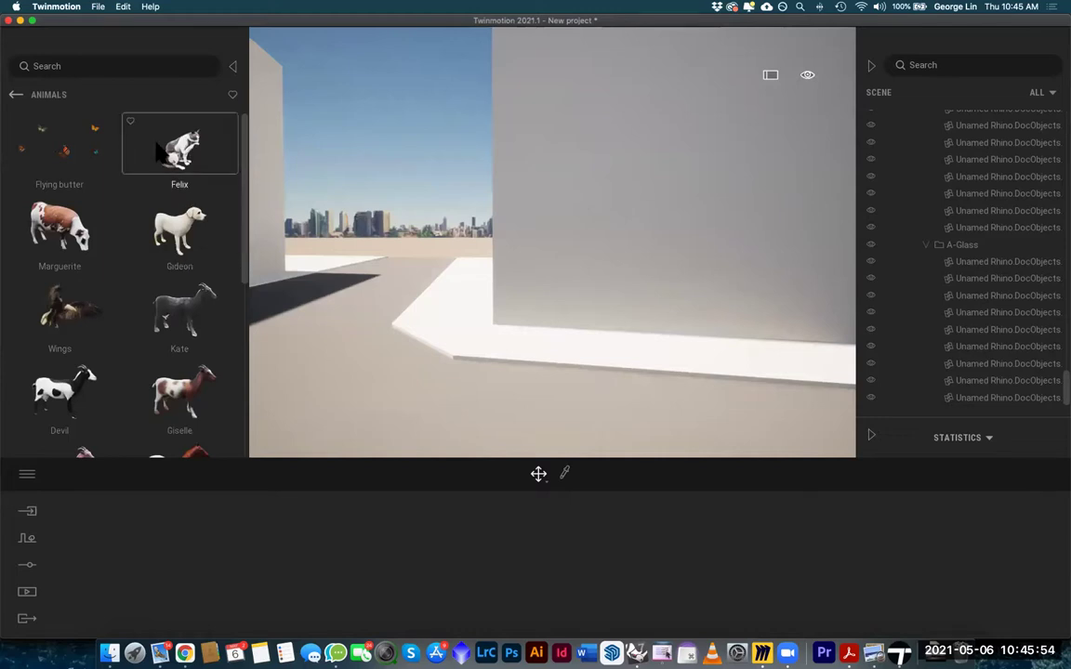
click(15, 96)
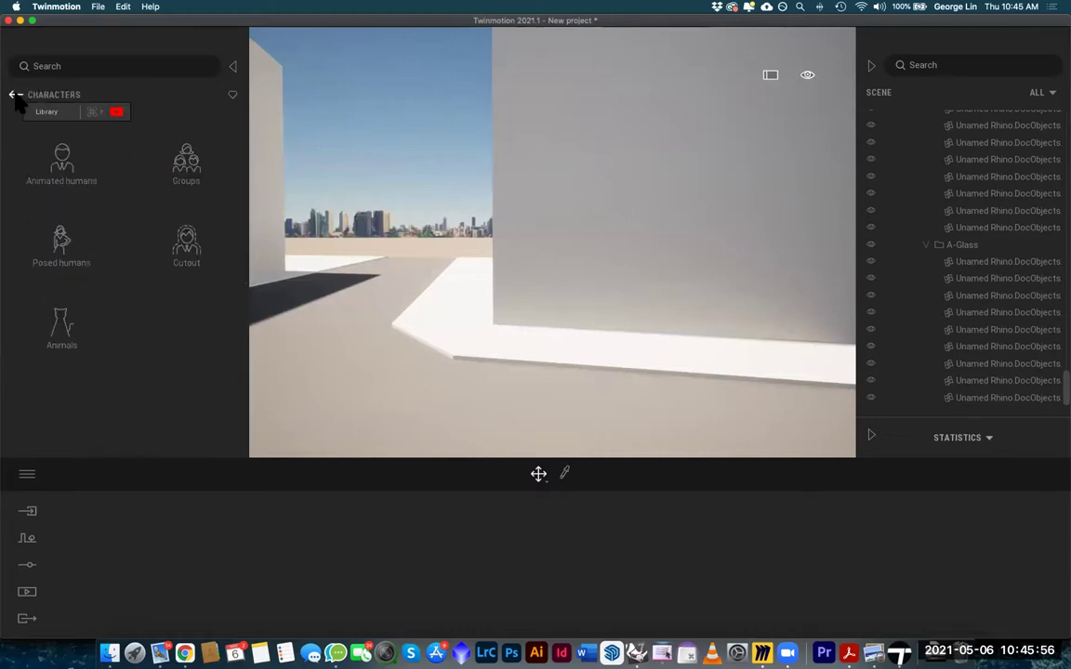
click(15, 96)
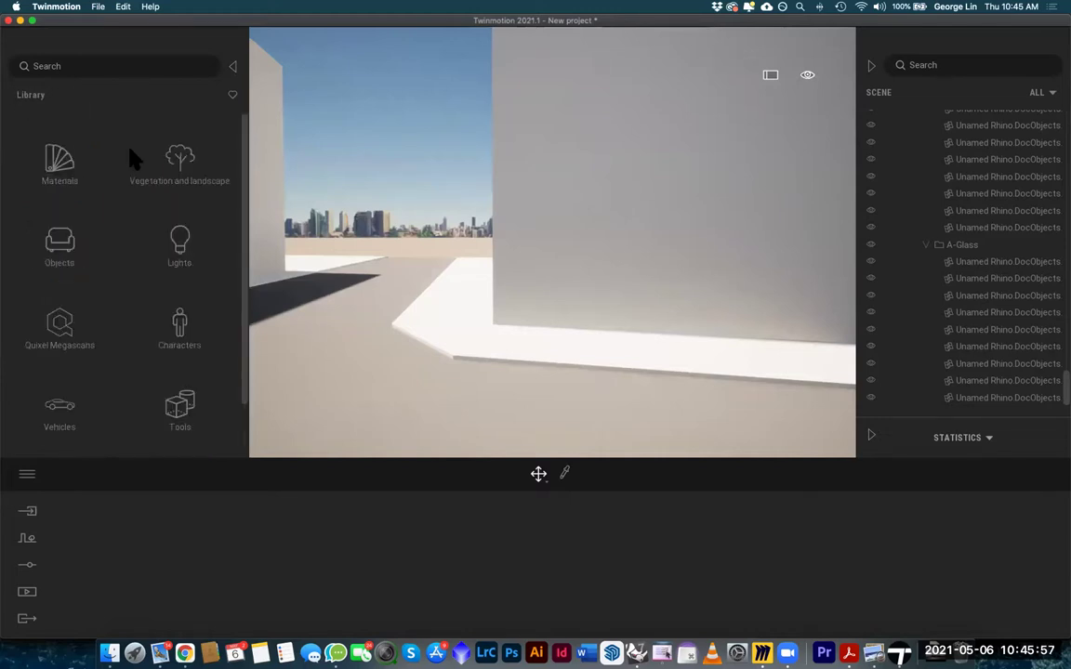
Place the Fire with smoke particle effect from the Objects library on the street, and delete it
click(76, 247)
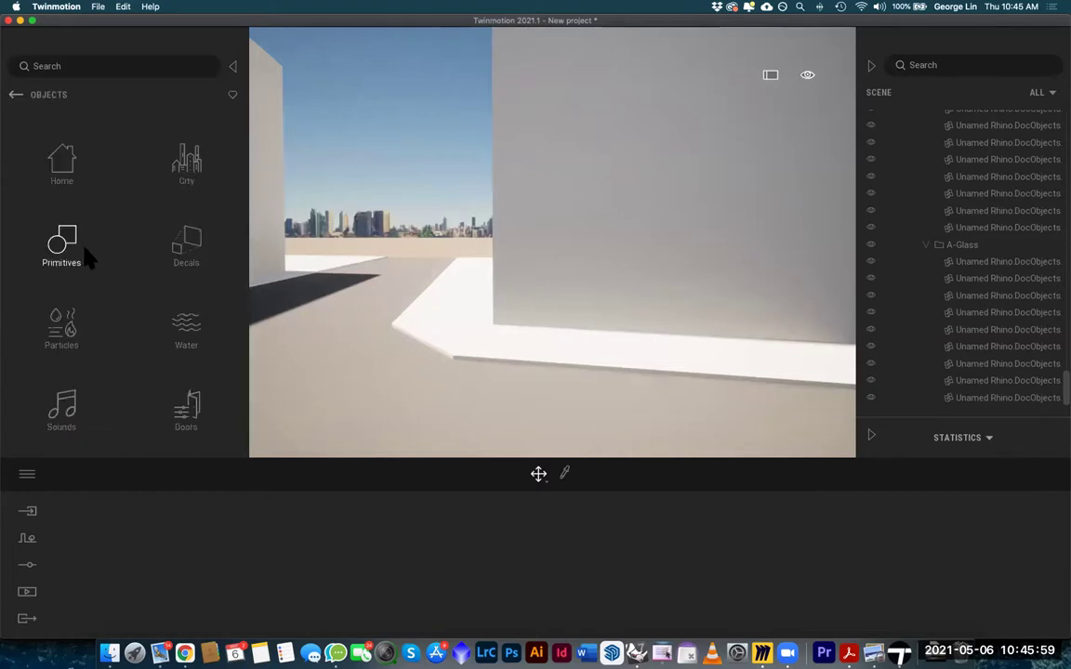
click(95, 331)
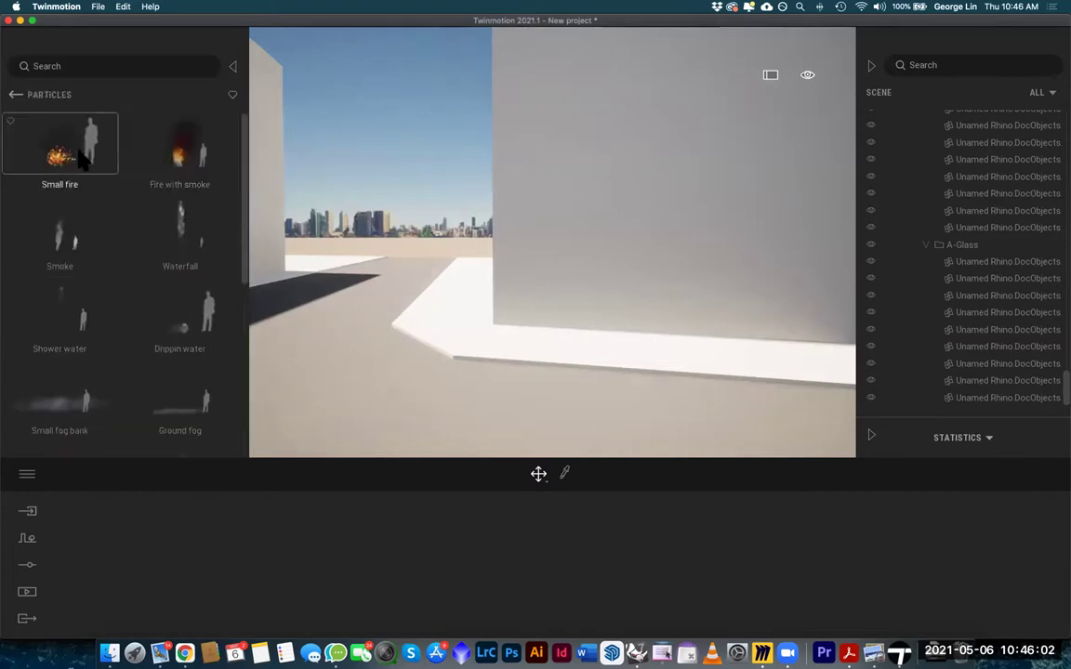
drag(181, 162, 636, 327)
key(Escape)
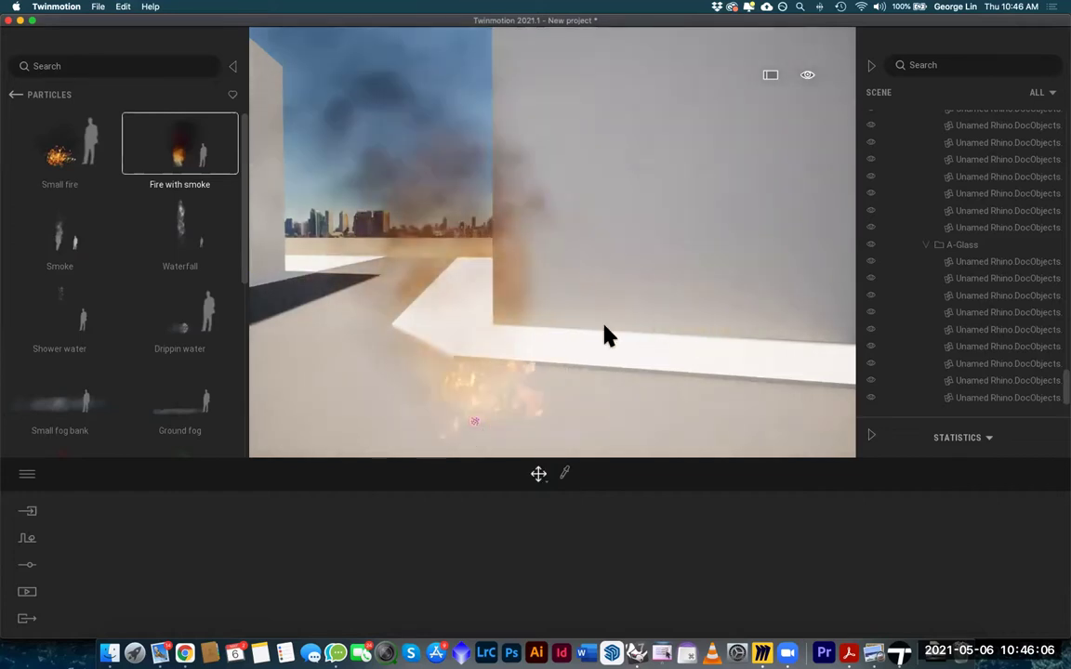
click(476, 420)
key(Delete)
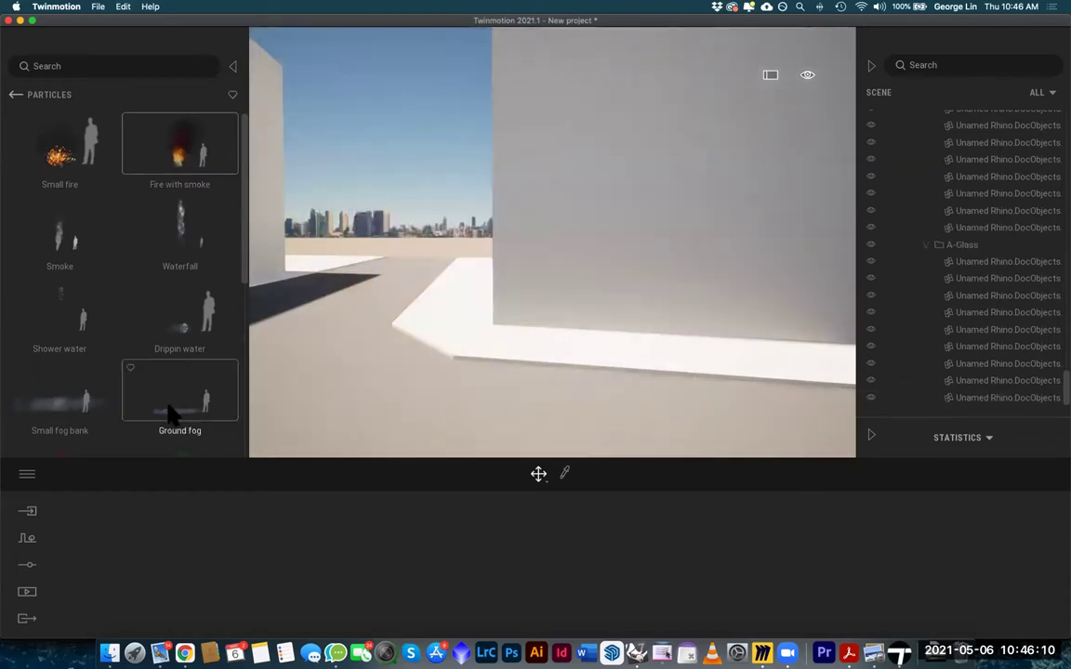
Browse the remaining particle effects and the Home object categories in the library
scroll(149, 372, down, 8)
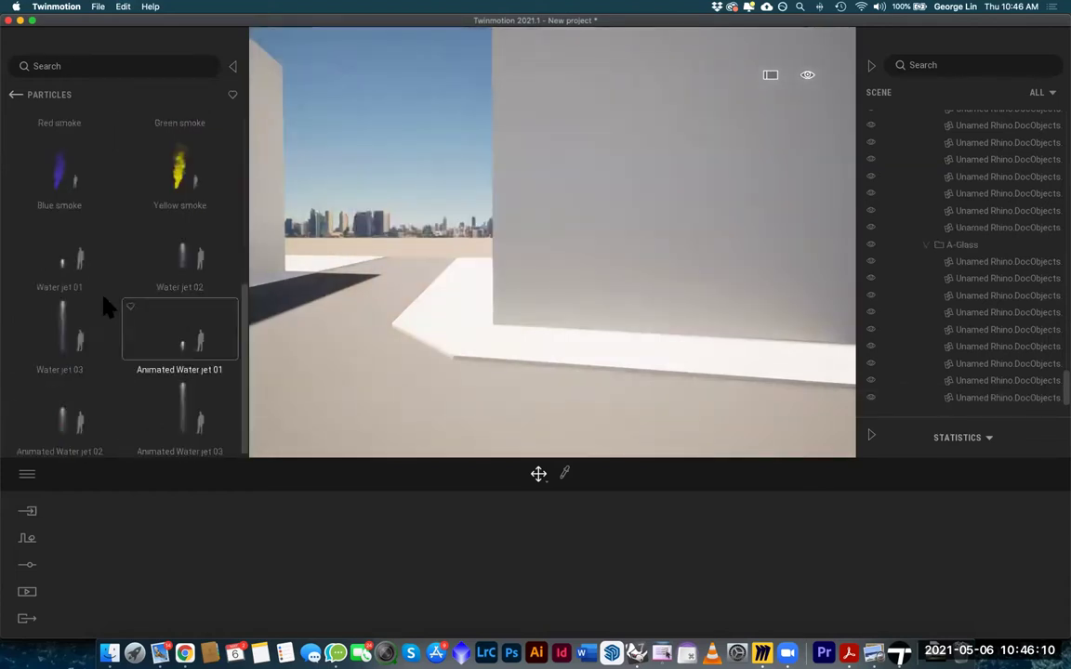
click(16, 96)
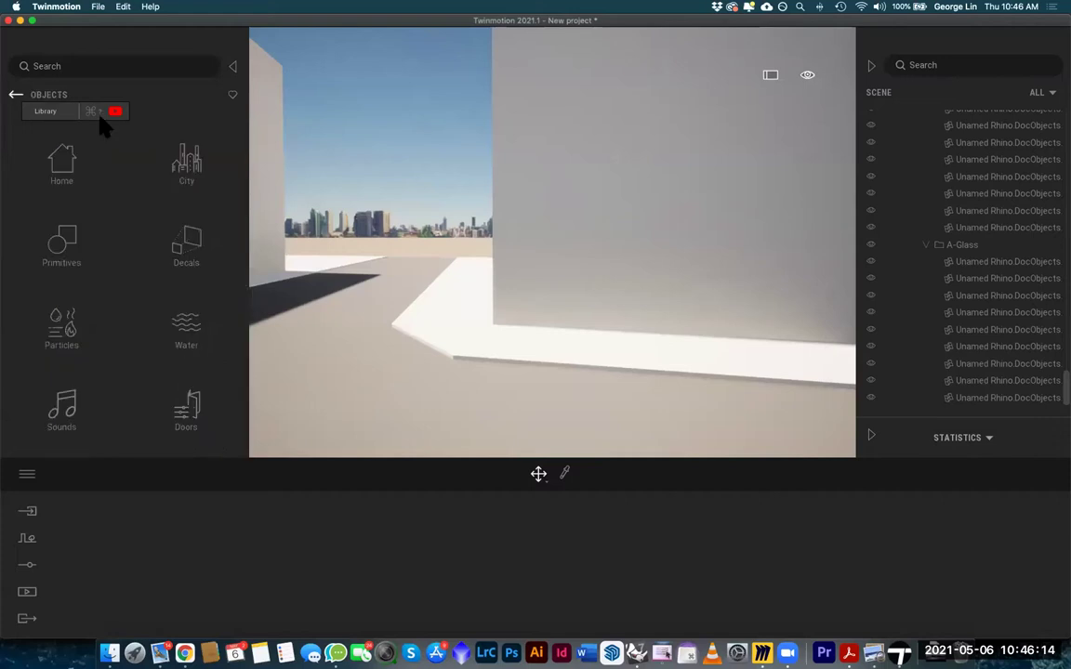
click(62, 167)
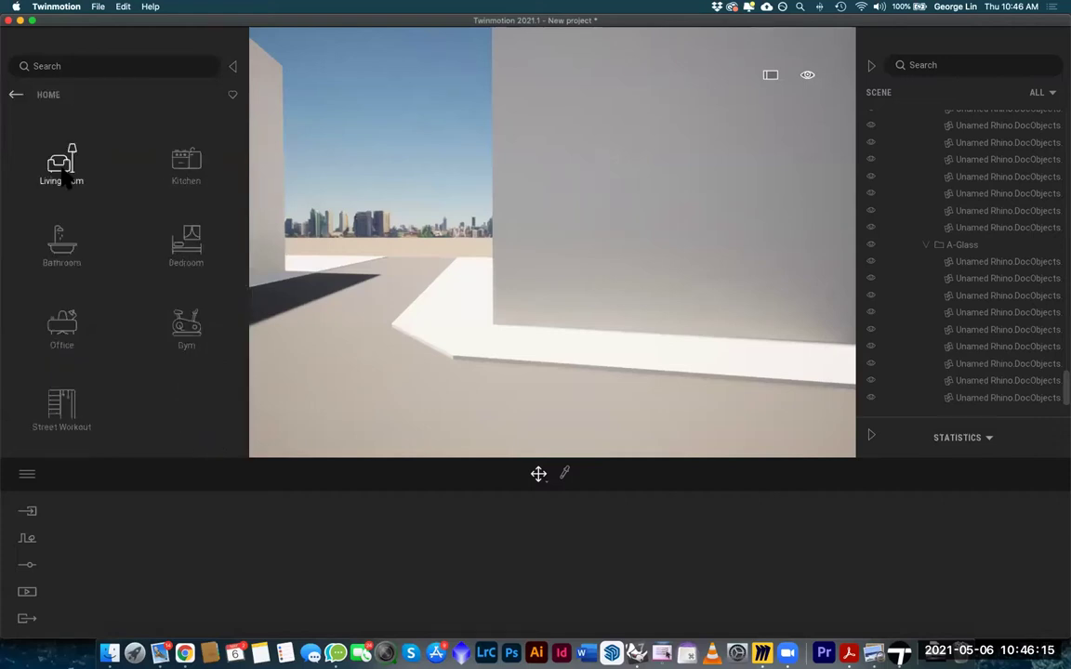
click(16, 95)
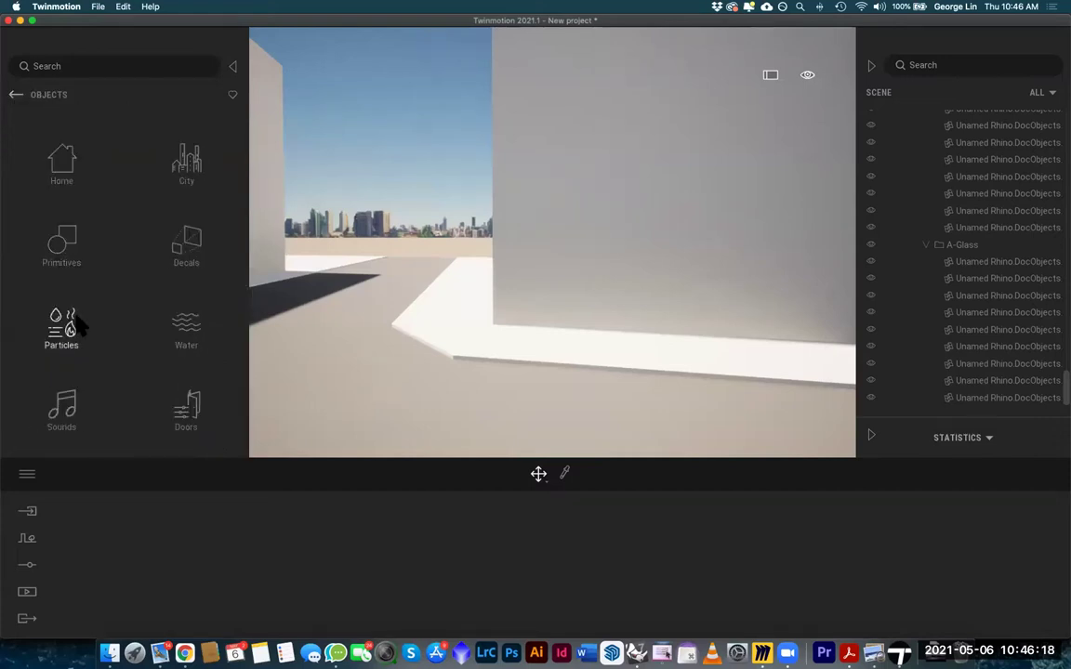
Try the Smoke particle effect on the street in front of the wall, remove it, and return to the object categories
click(76, 327)
click(66, 247)
click(451, 322)
click(529, 411)
click(673, 348)
key(Escape)
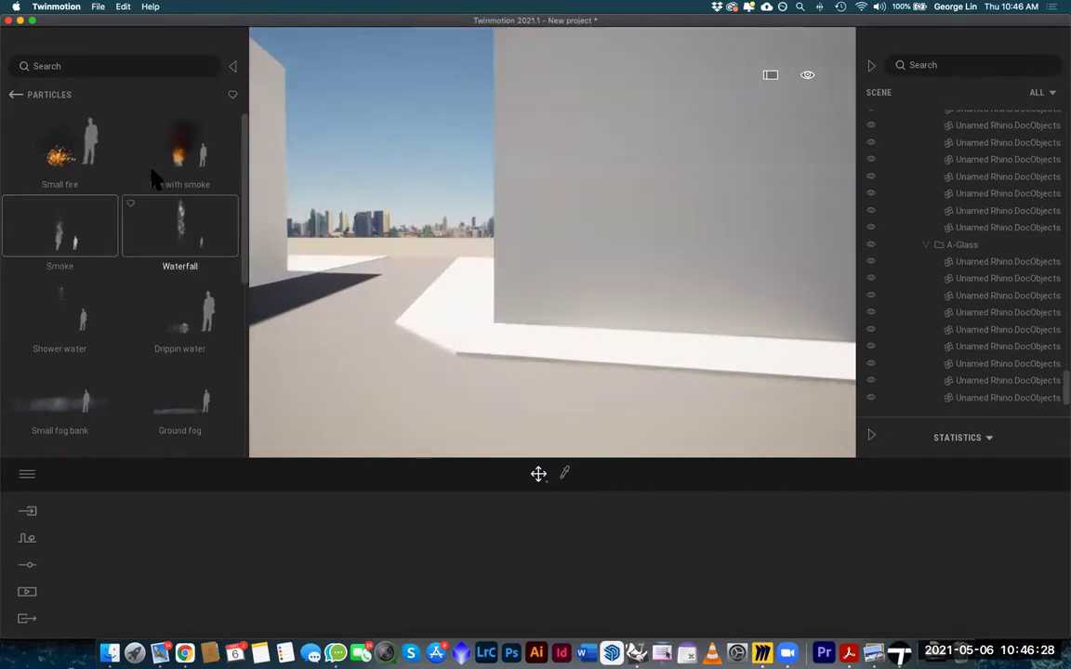
click(16, 94)
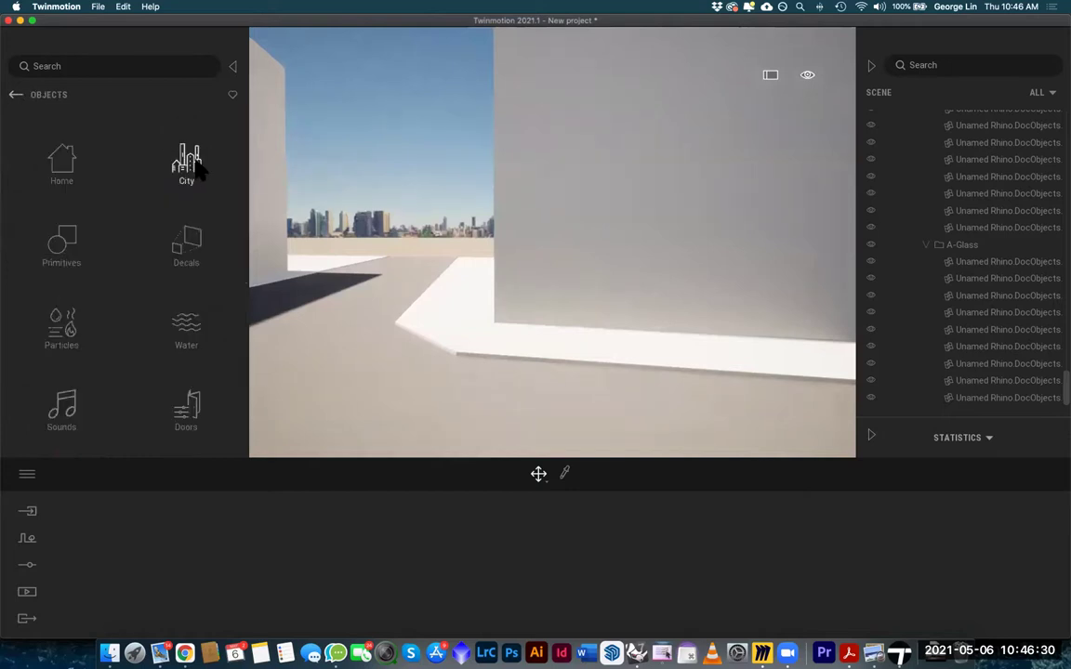
Browse the City categories of the Objects library, and open the Vehicles category from the main library
click(199, 165)
scroll(84, 251, down, 2)
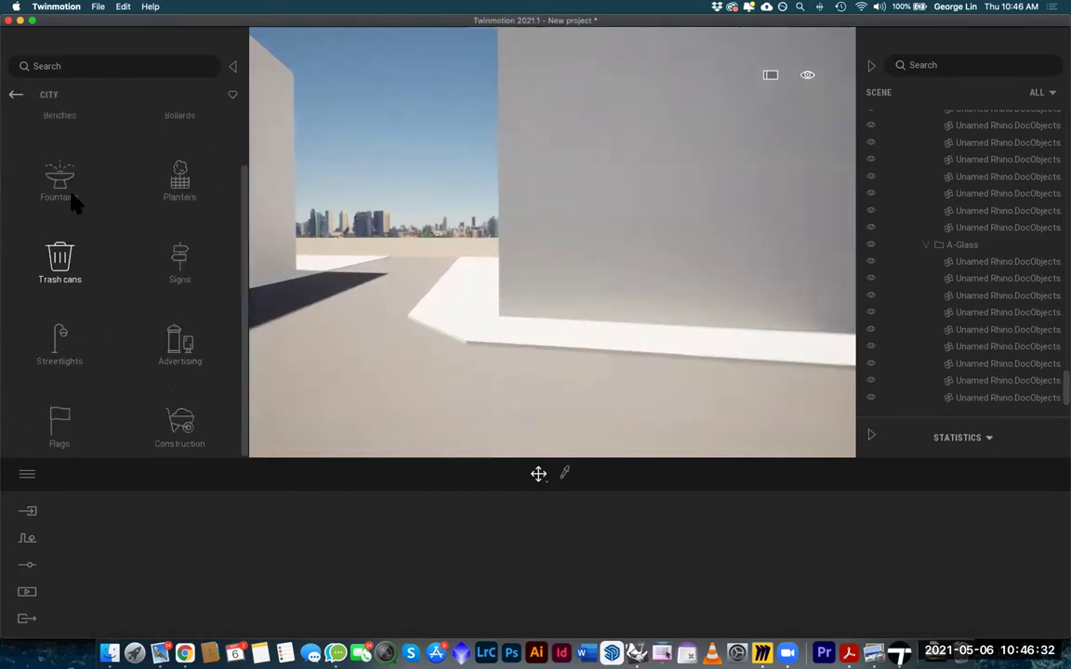
click(20, 96)
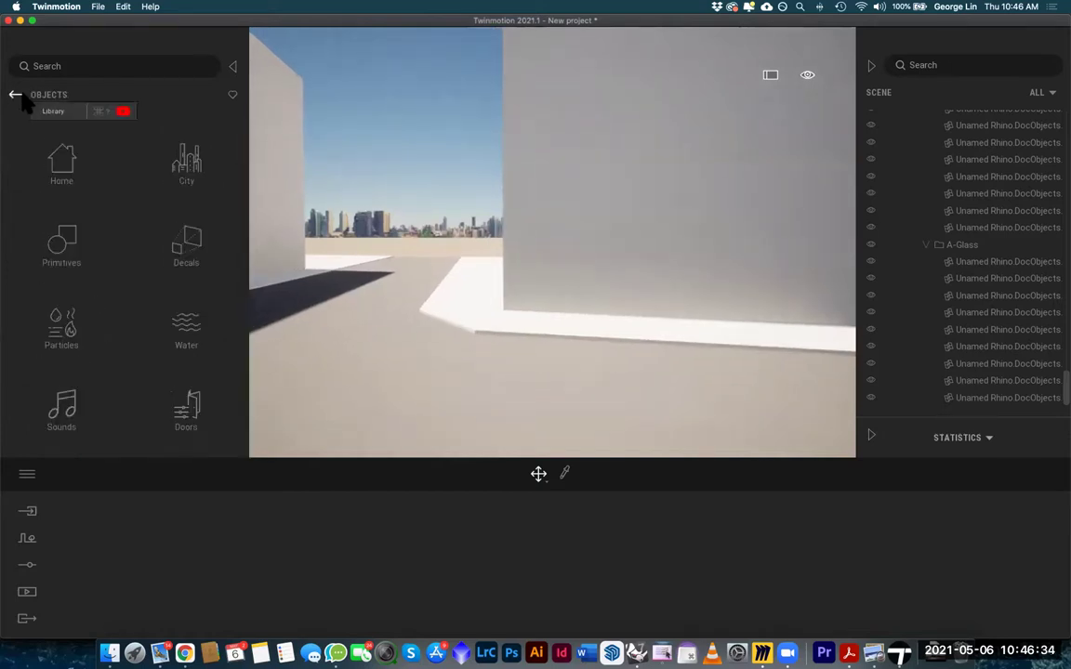
click(18, 99)
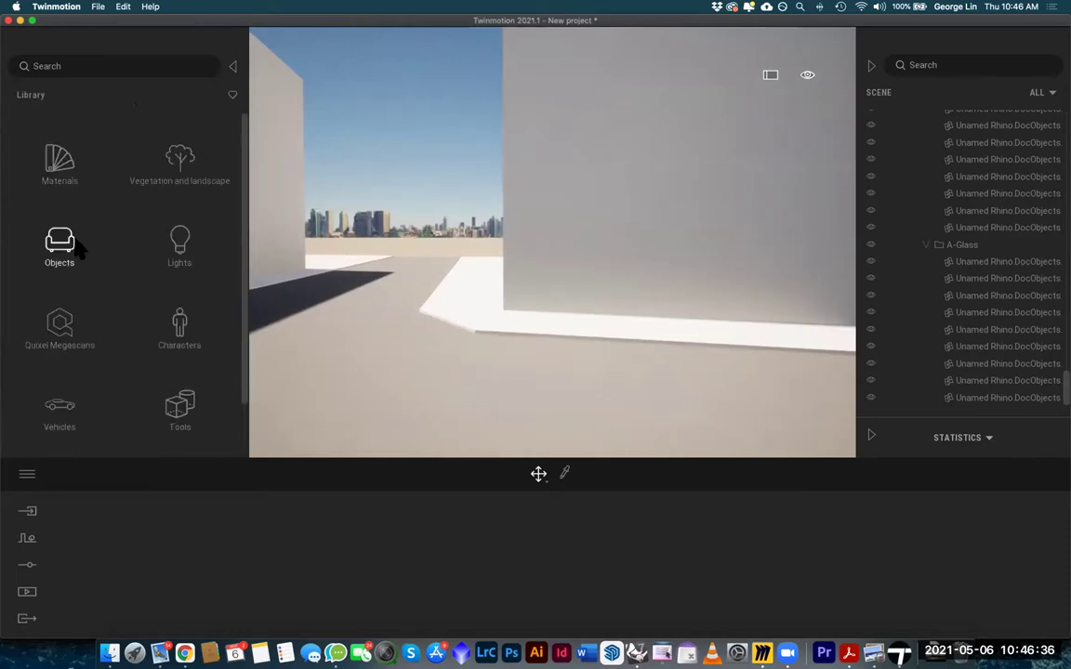
click(73, 249)
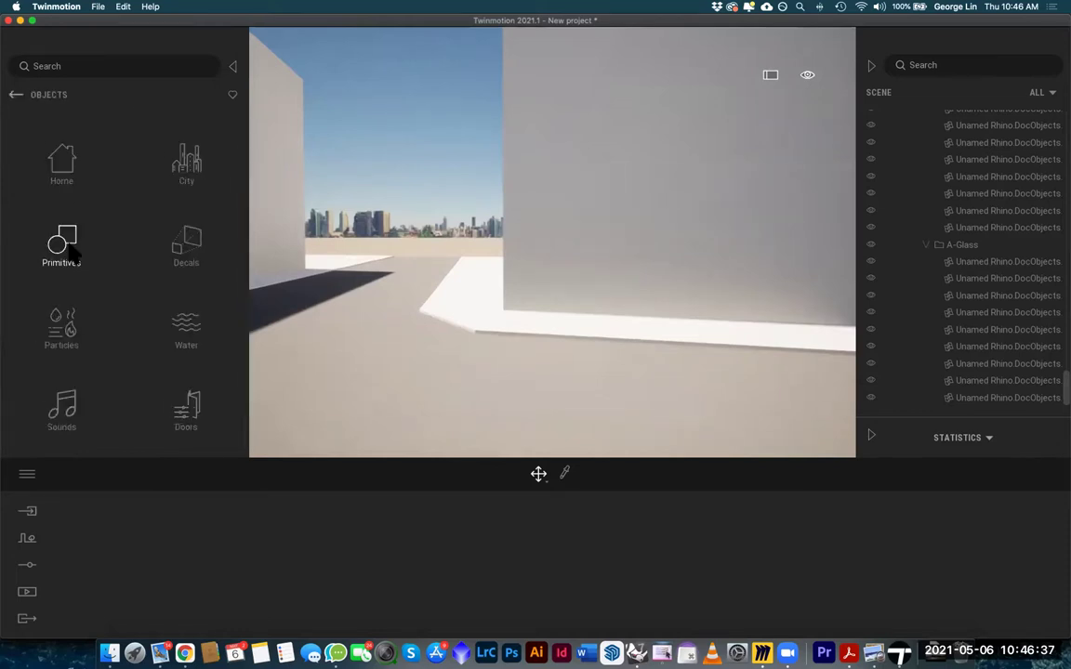
click(17, 96)
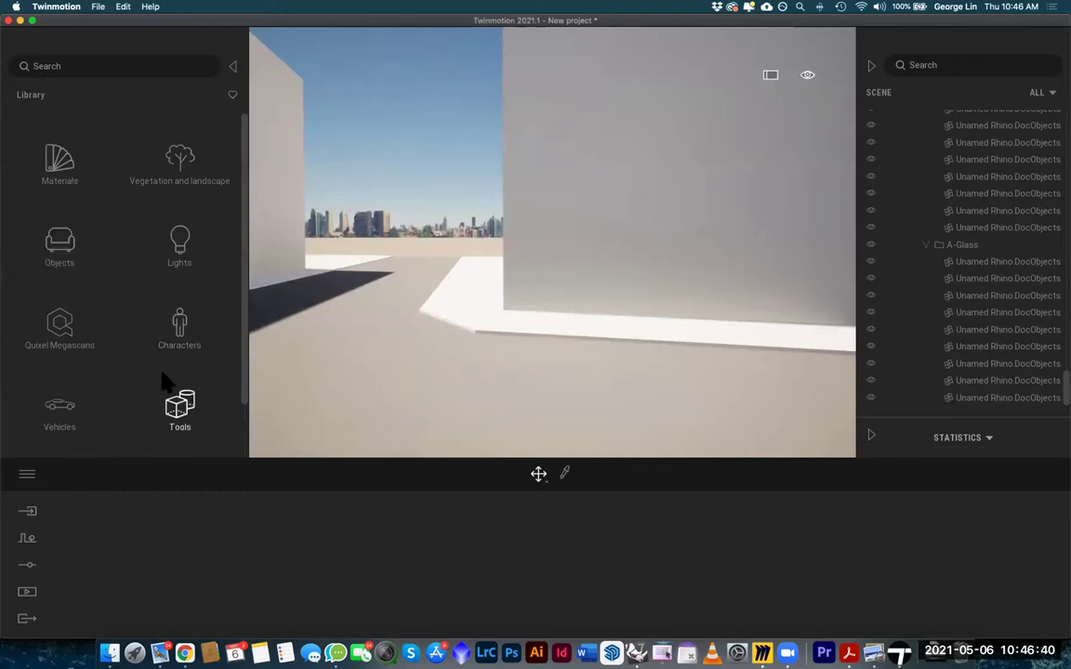
click(102, 372)
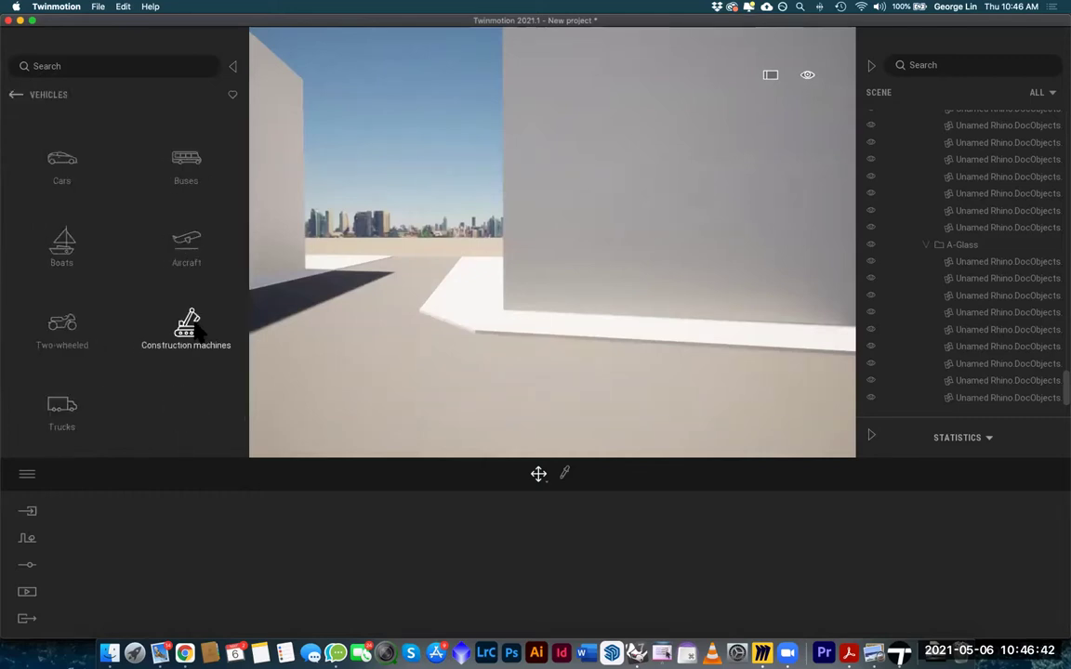
Browse the car models in the Vehicles category of the asset library, then collapse the library
click(65, 156)
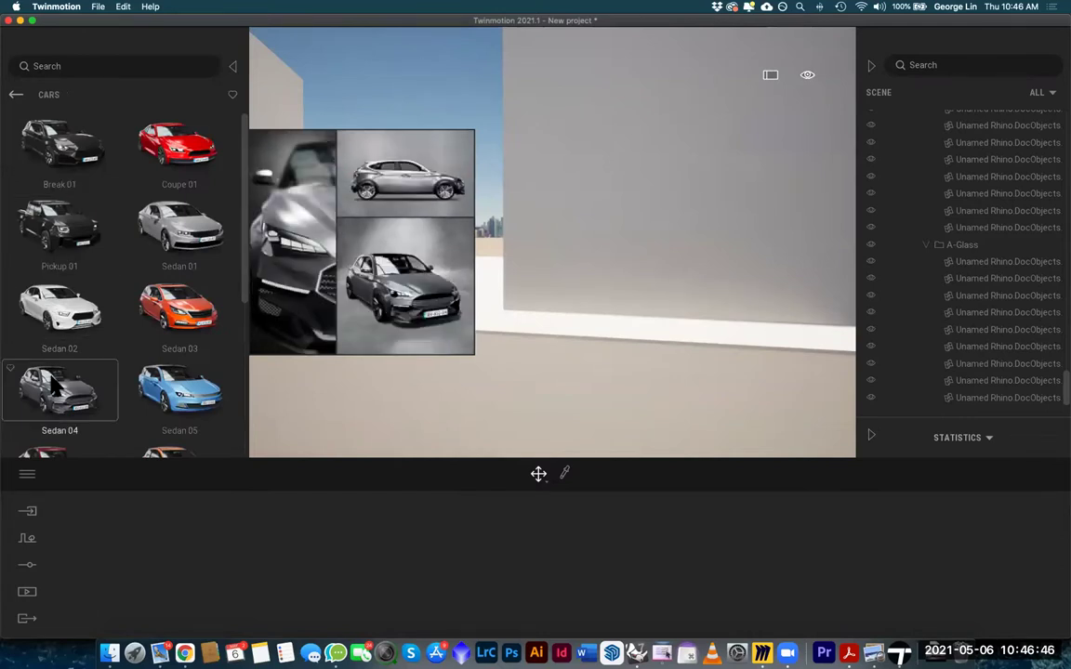
scroll(56, 390, down, 4)
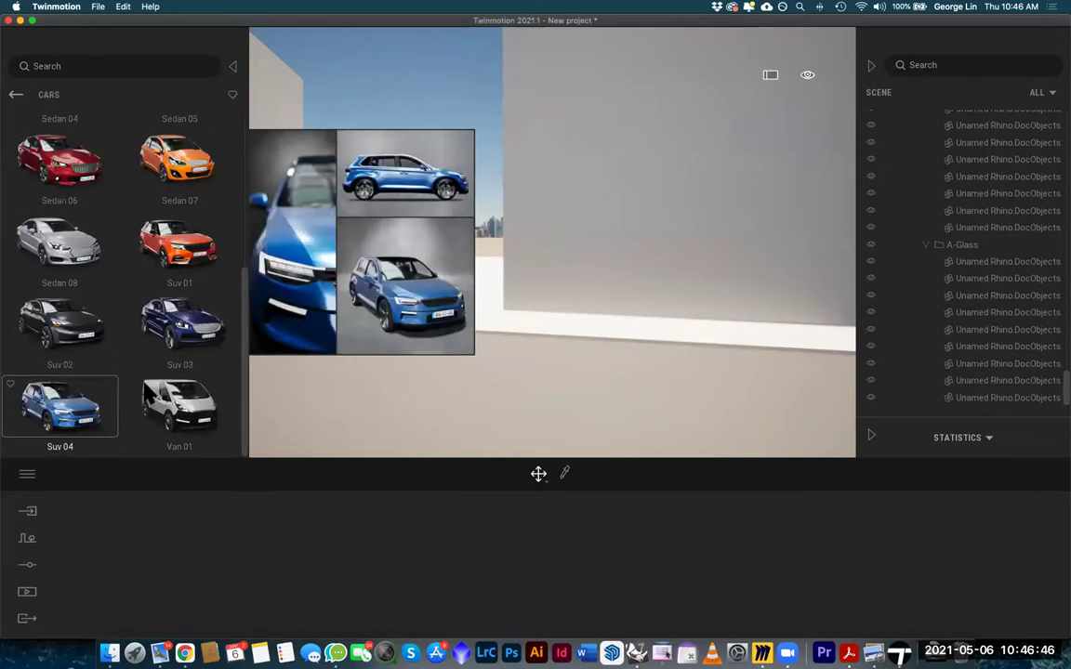
click(17, 96)
key(a)
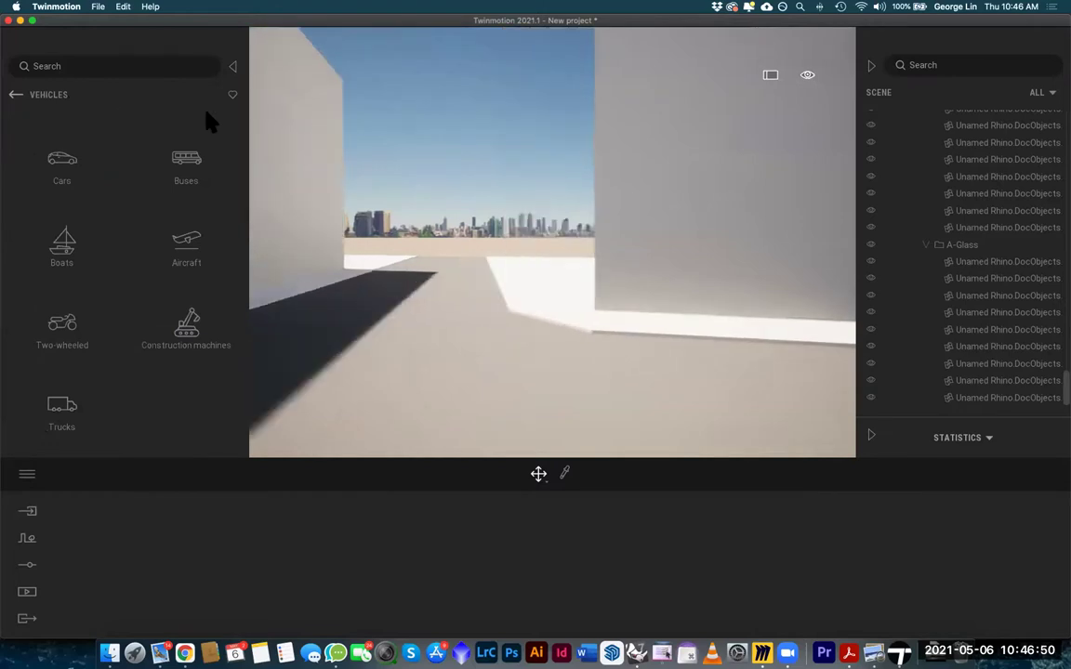
click(15, 96)
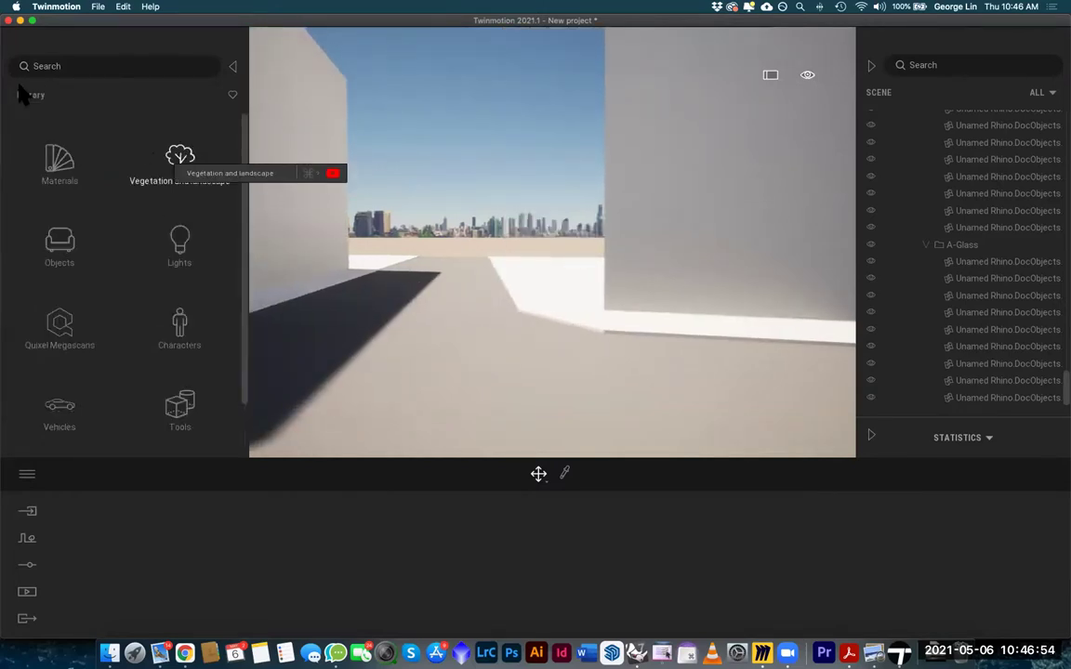
click(232, 68)
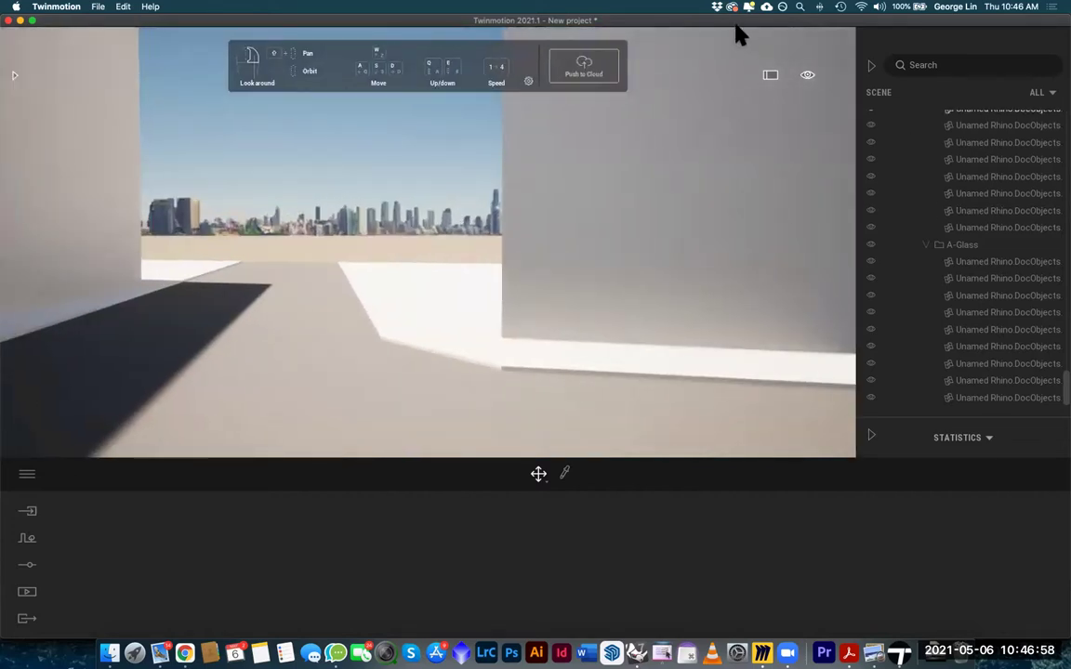
Collapse the Addin folder in the scene graph
scroll(999, 231, up, 5)
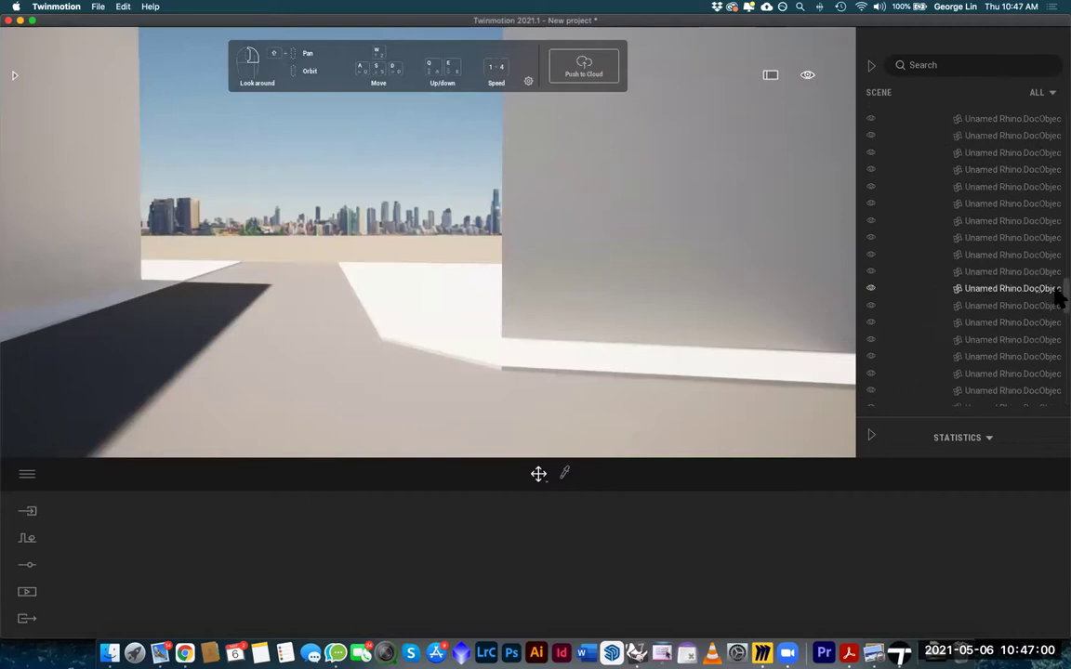
drag(1057, 295, 1057, 79)
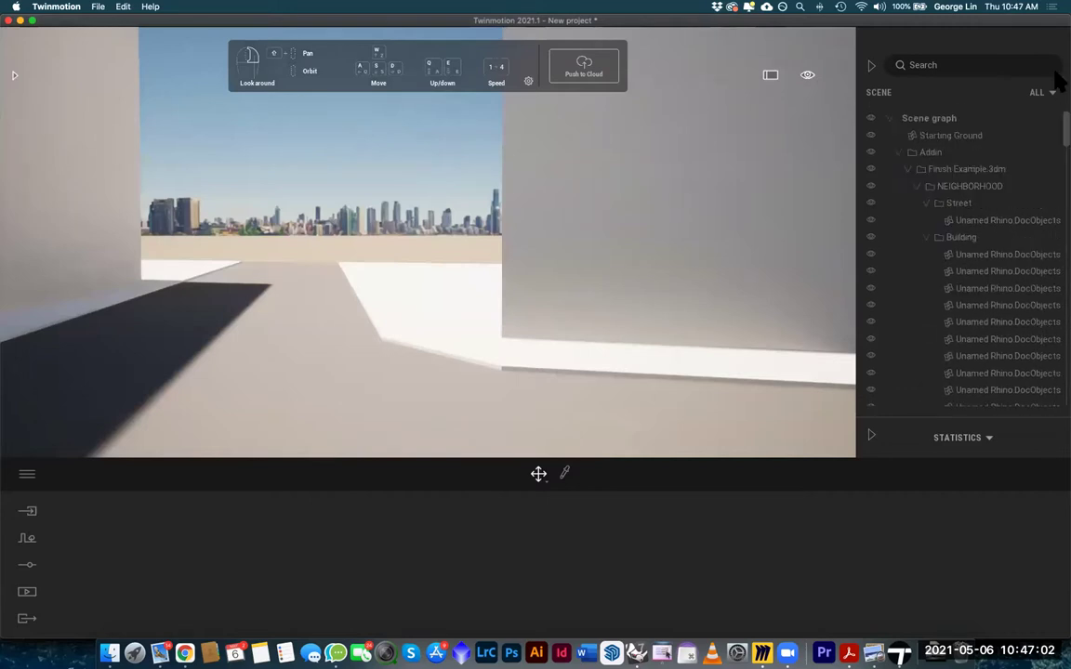
click(899, 154)
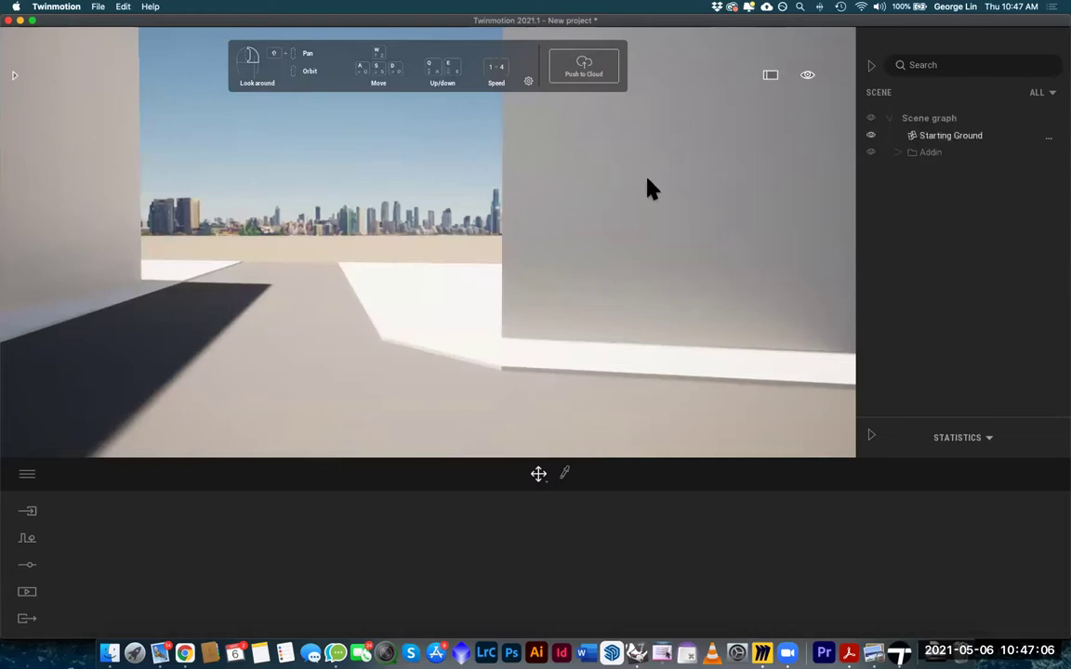
View the buildings from above, hide the Starting Ground and show it again
key(a)
key(e)
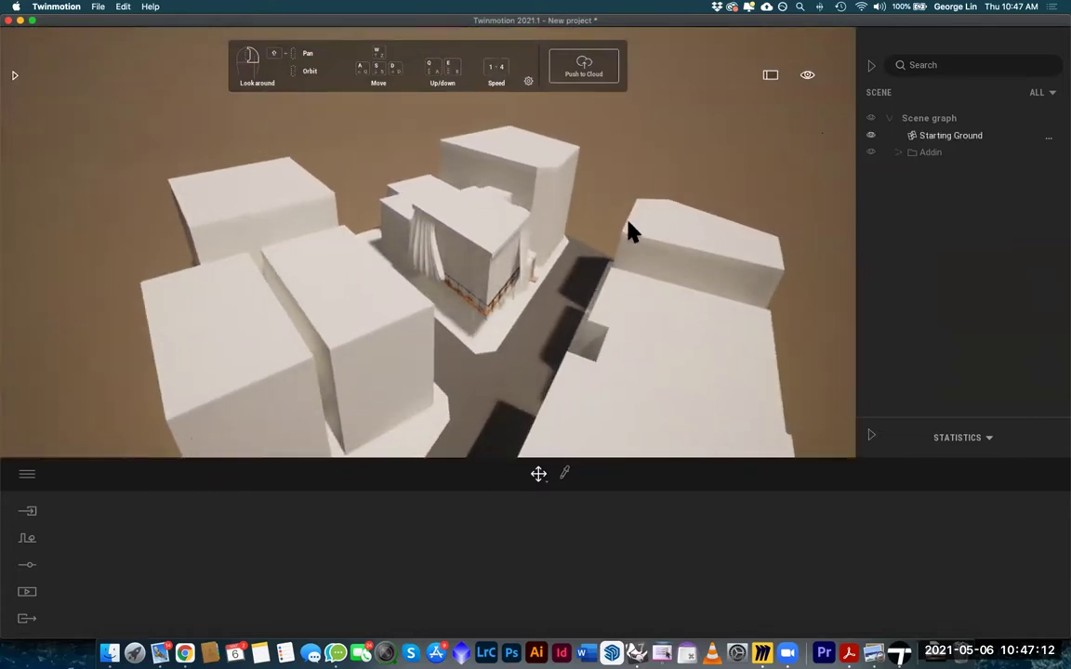
key(e)
key(s)
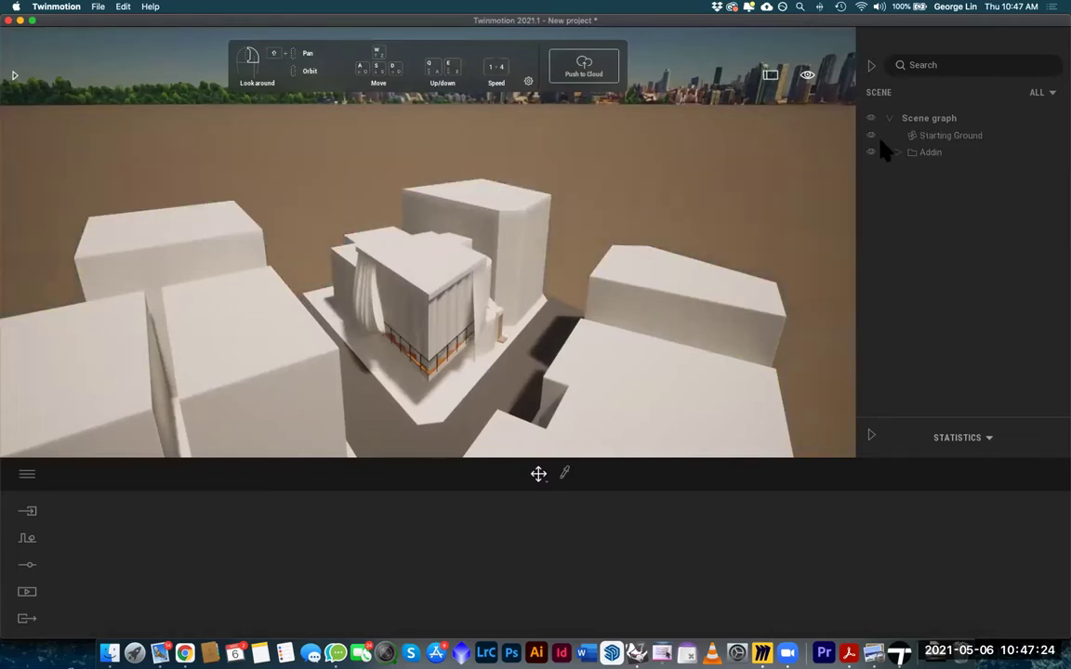
click(871, 137)
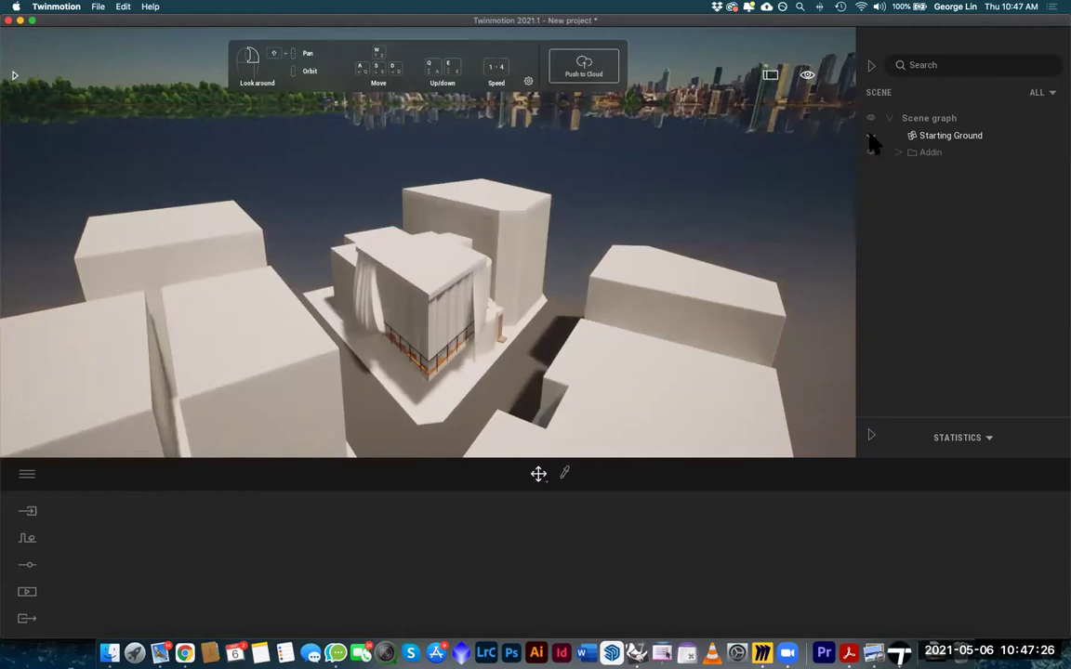
click(872, 137)
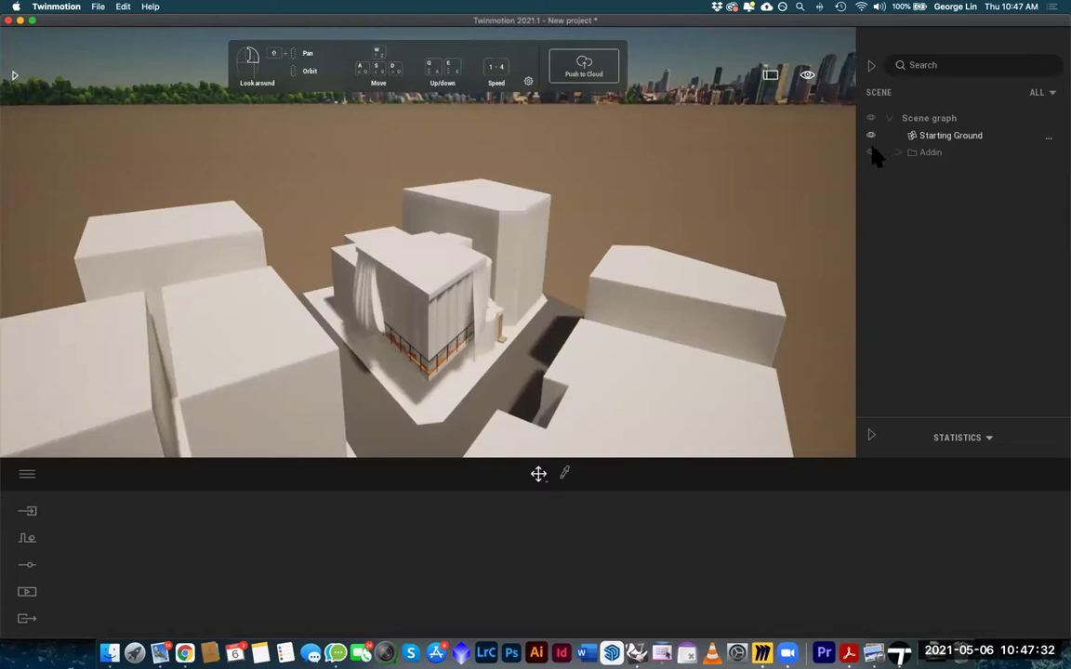
Expand the Addin folder and collapse the NEIGHBORHOOD folder under Finish Example.3dm
click(898, 152)
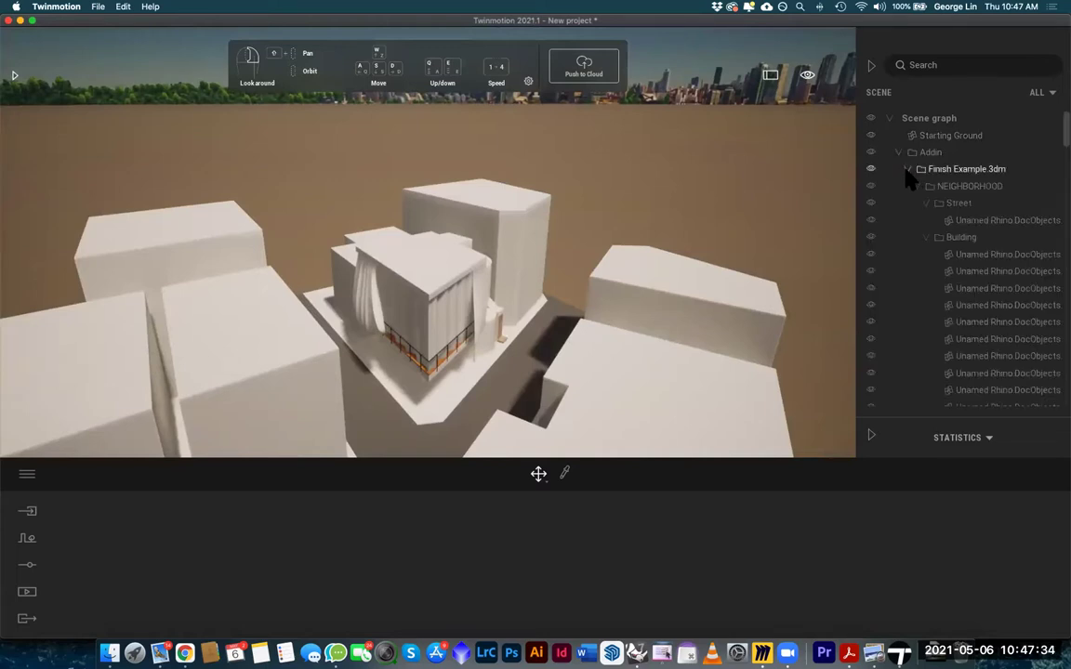
click(907, 171)
click(907, 171)
click(917, 186)
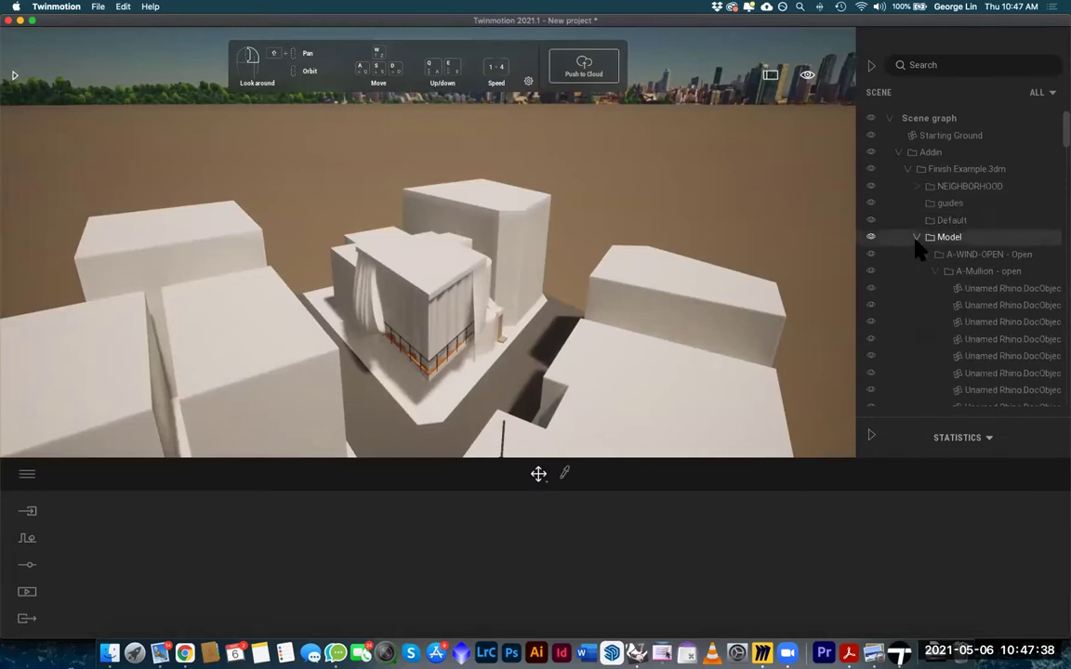
click(917, 239)
click(917, 239)
Hide the NEIGHBORHOOD folder and show it again
click(871, 187)
click(871, 187)
double_click(924, 238)
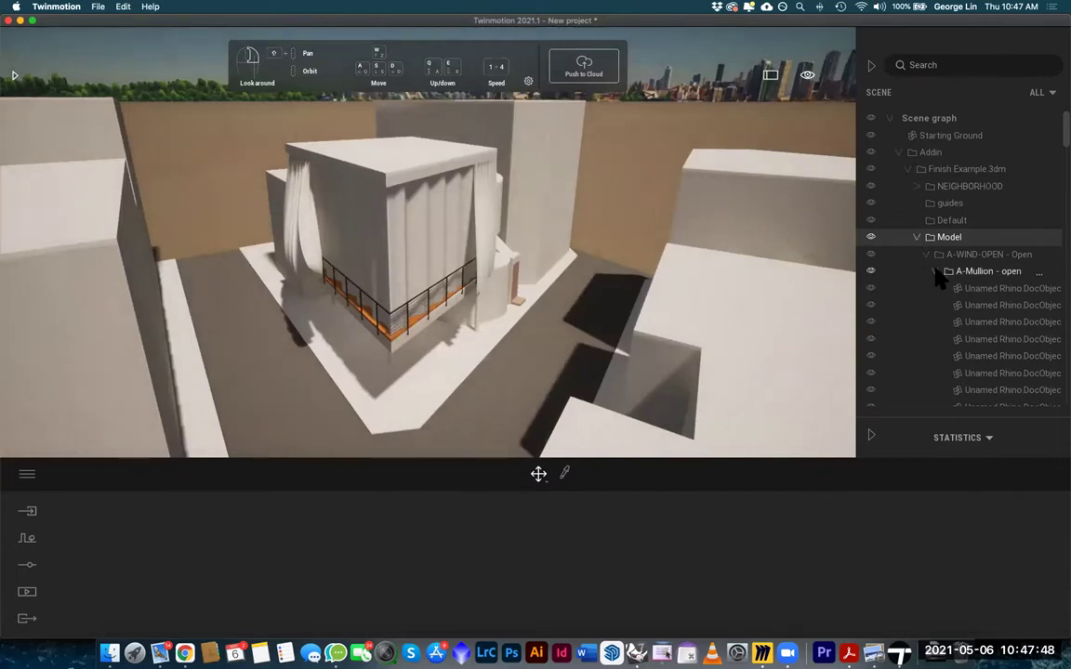
Under Model, collapse the A-WIND-OPEN - Open, A-Roof, A-Door, A-Furn, A-Column, A-Mullion and A-Wall-Ext folders
double_click(920, 254)
click(925, 271)
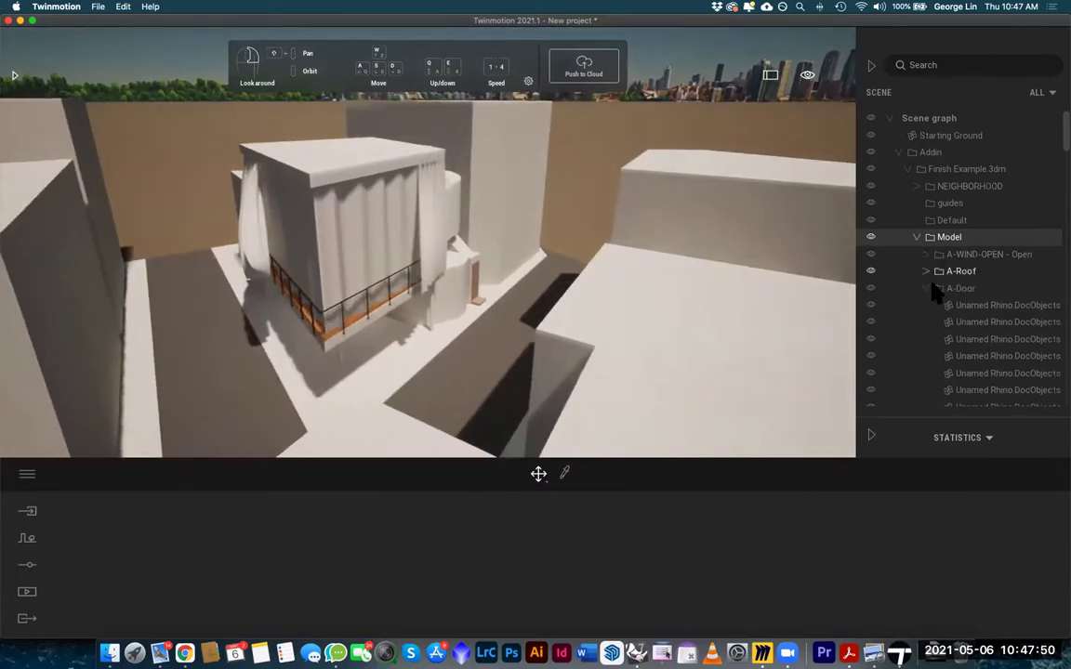
click(926, 289)
click(926, 305)
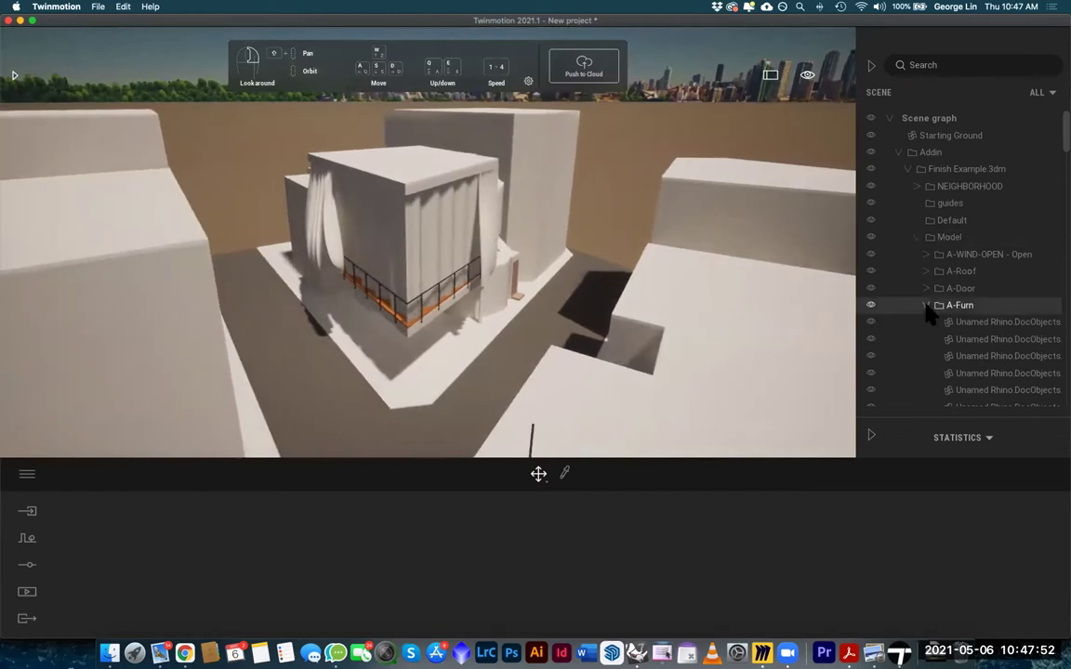
click(927, 305)
scroll(927, 307, down, 1)
click(927, 293)
click(926, 311)
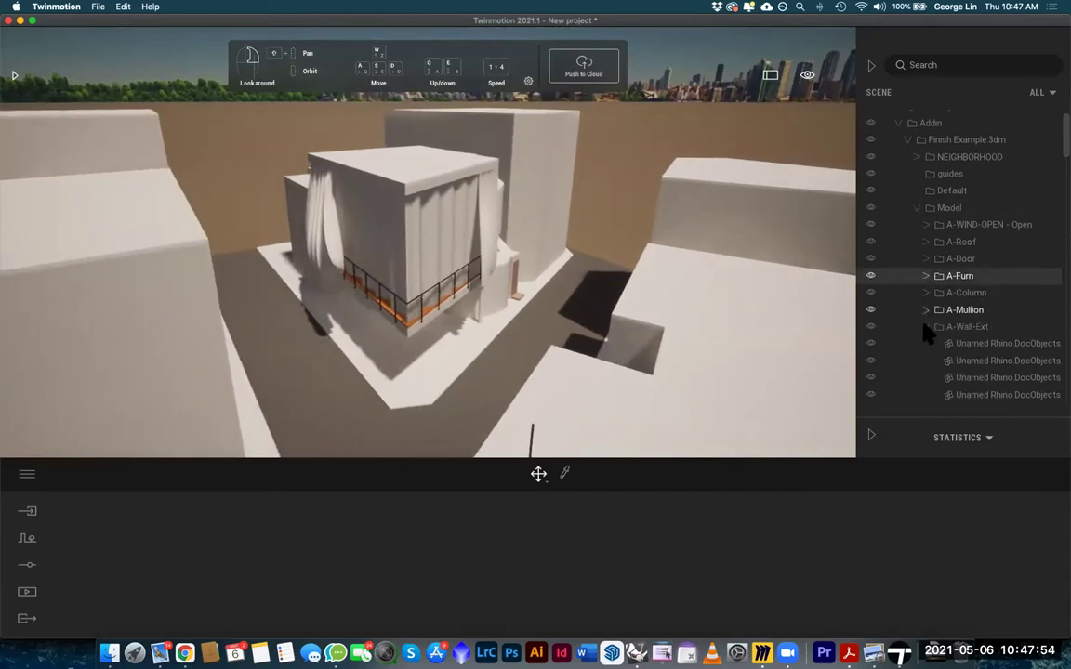
click(926, 327)
Collapse the A-Wall-Int, A-Stairs, A-WIND- Close, A-Slab and A-Curtain folders under Model
scroll(960, 306, down, 1)
click(927, 317)
scroll(927, 327, down, 1)
click(927, 311)
click(927, 327)
scroll(929, 307, down, 1)
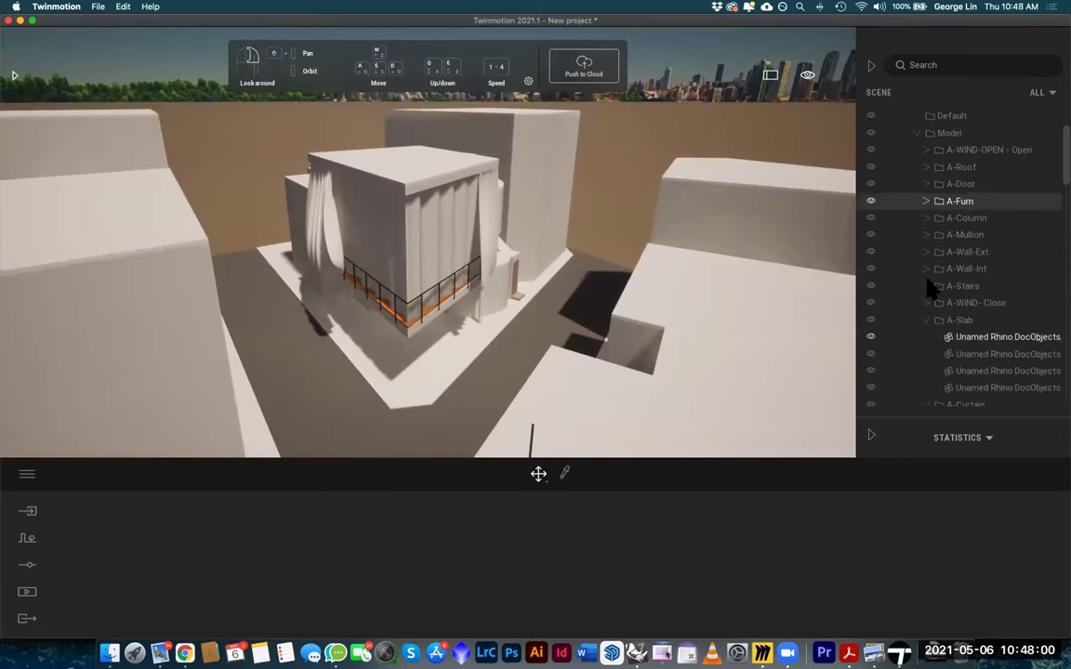
scroll(930, 290, down, 2)
click(926, 258)
click(926, 277)
Switch to Rhino and collapse the A-Curtain, A-WIND- Close and A-WIND-OPEN - Open layers to compare the layer structure
key(super+Tab)
scroll(784, 399, down, 1)
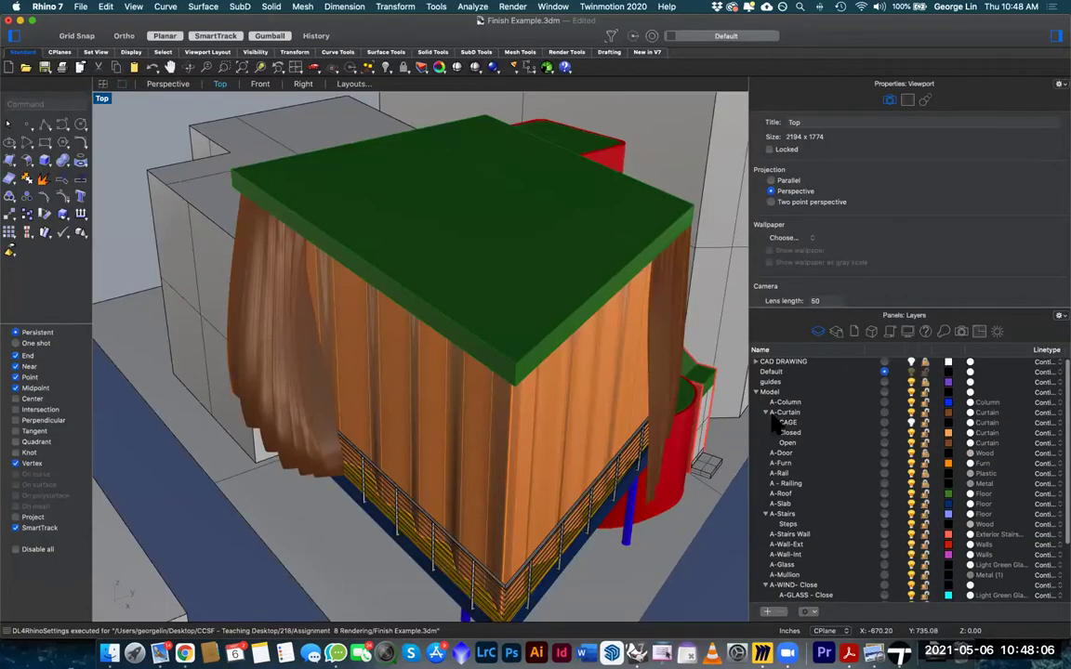
click(765, 413)
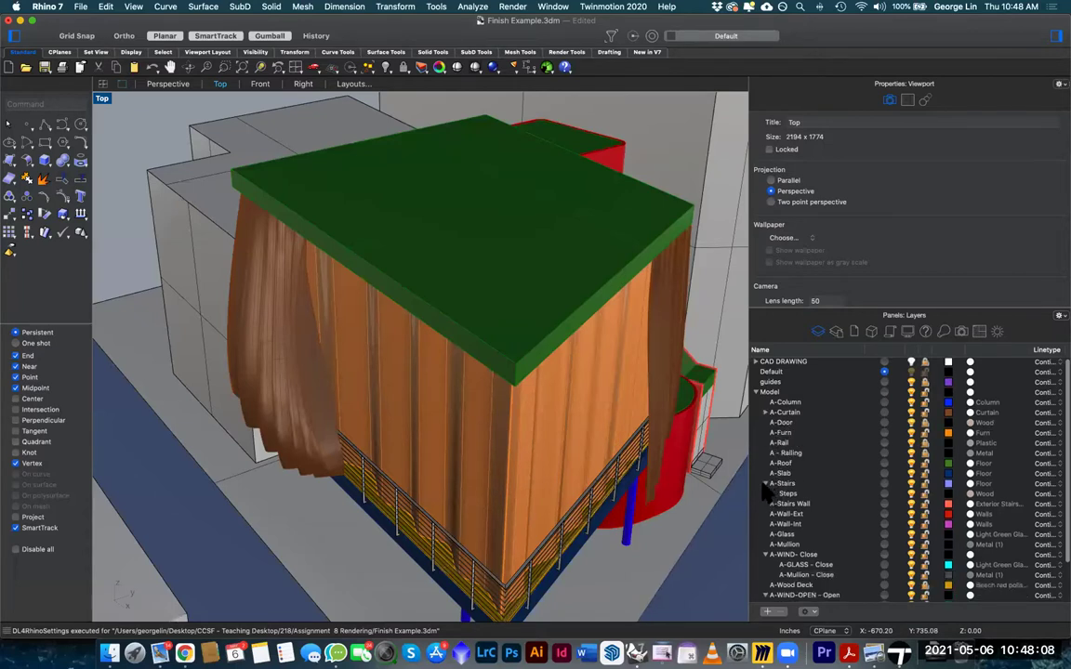
click(765, 555)
scroll(766, 563, down, 2)
click(766, 546)
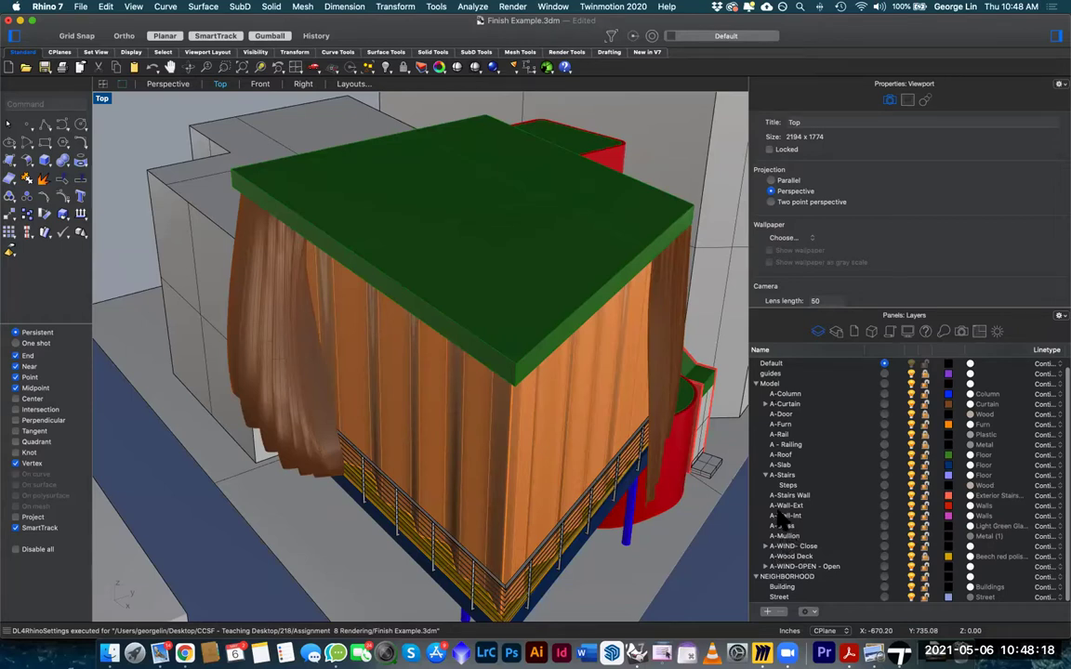
Switch back to Twinmotion and collapse the A-Rail, A-Wood Deck, A - Railing and A-Stairs Wall folders
key(super+Tab)
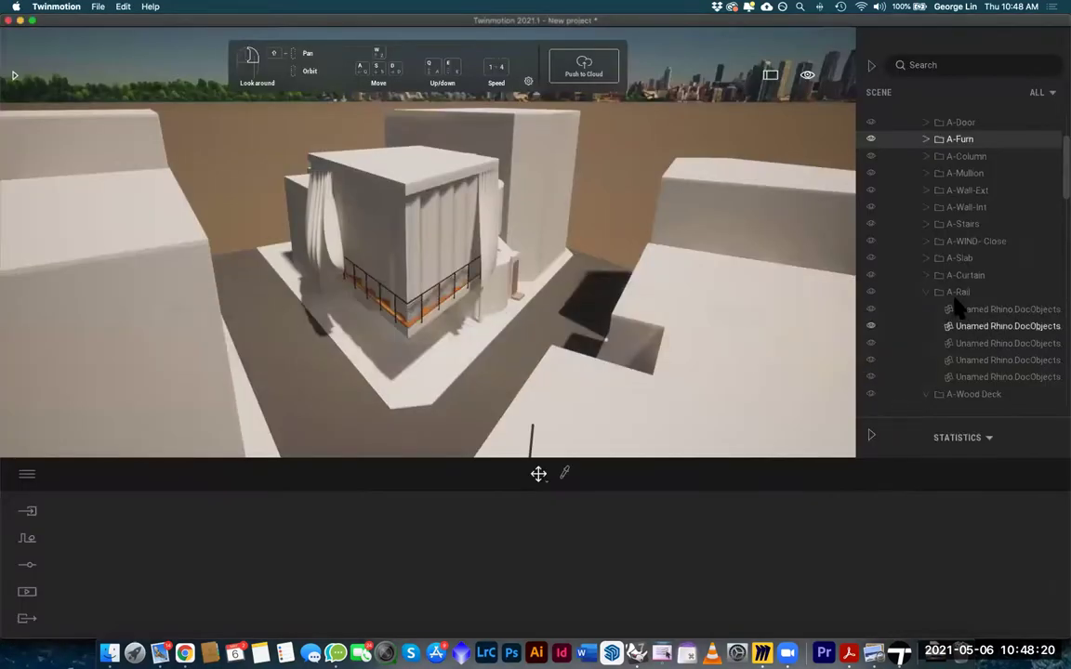
click(927, 292)
scroll(958, 320, up, 1)
click(926, 333)
click(932, 369)
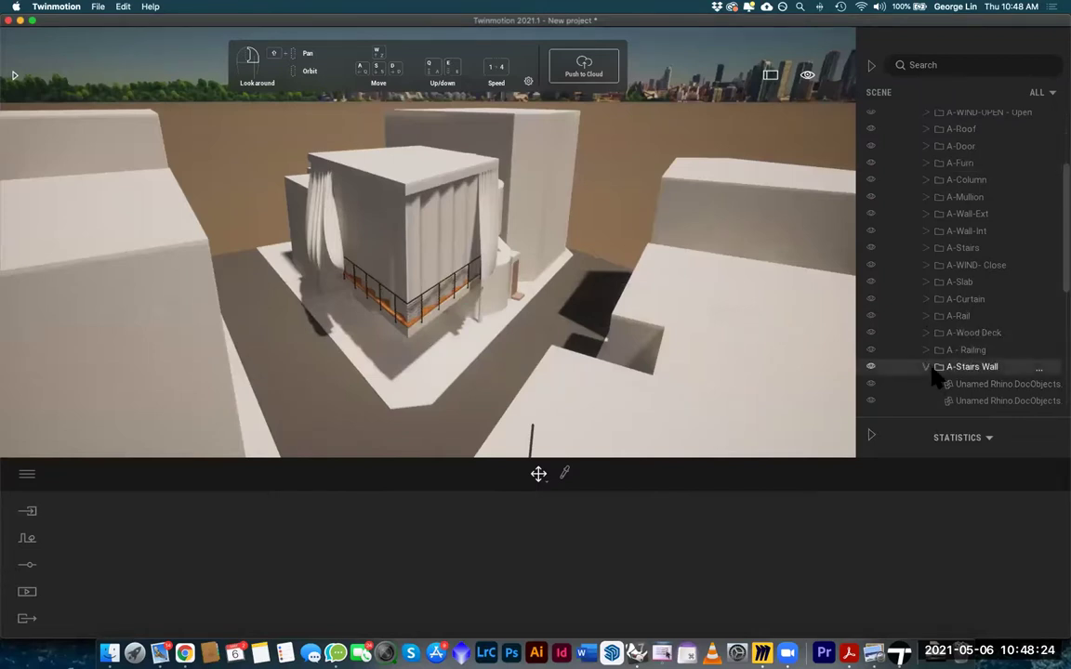
click(926, 367)
Expand the A-Curtain folder and collapse its Open and Closed subfolders
scroll(937, 386, up, 3)
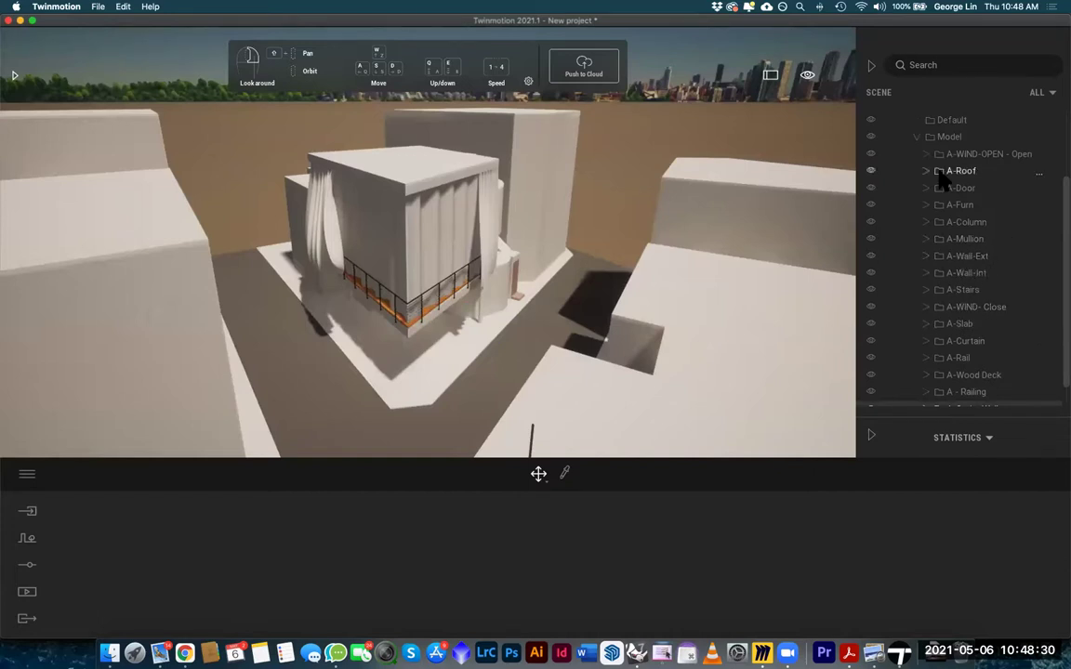
scroll(953, 277, up, 1)
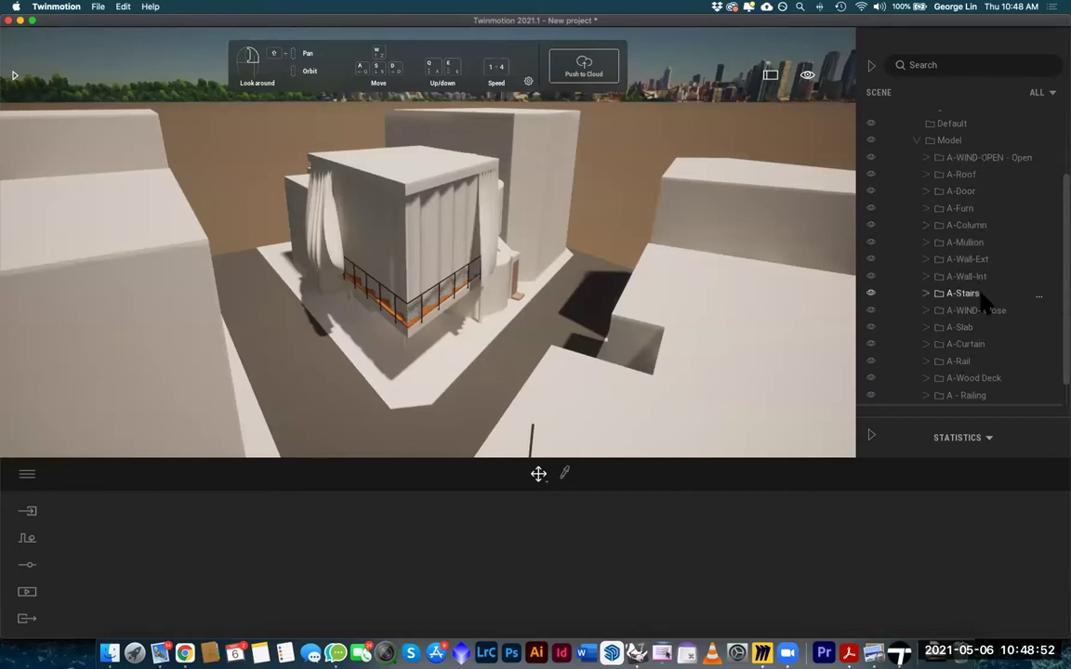
scroll(997, 334, down, 2)
scroll(997, 335, up, 5)
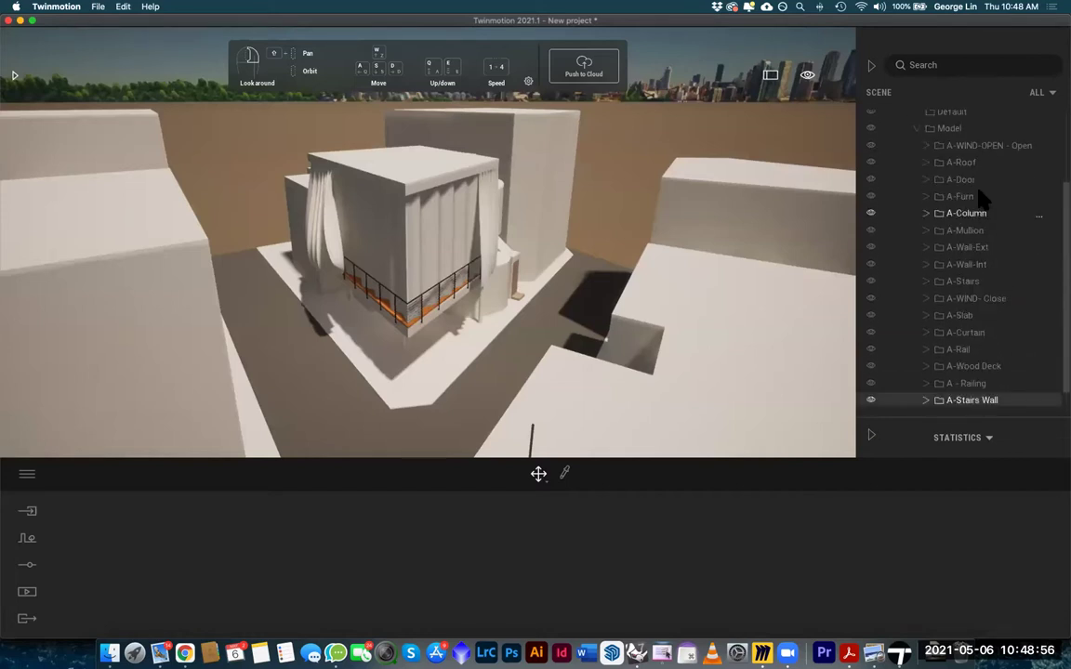
scroll(990, 270, down, 1)
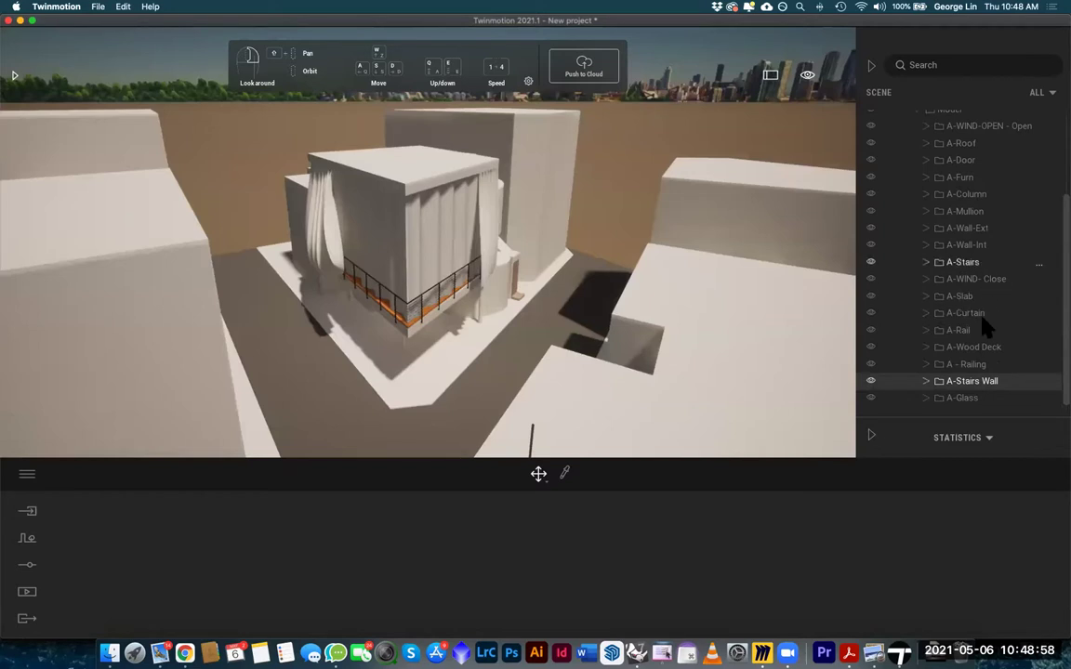
click(926, 313)
scroll(938, 316, down, 1)
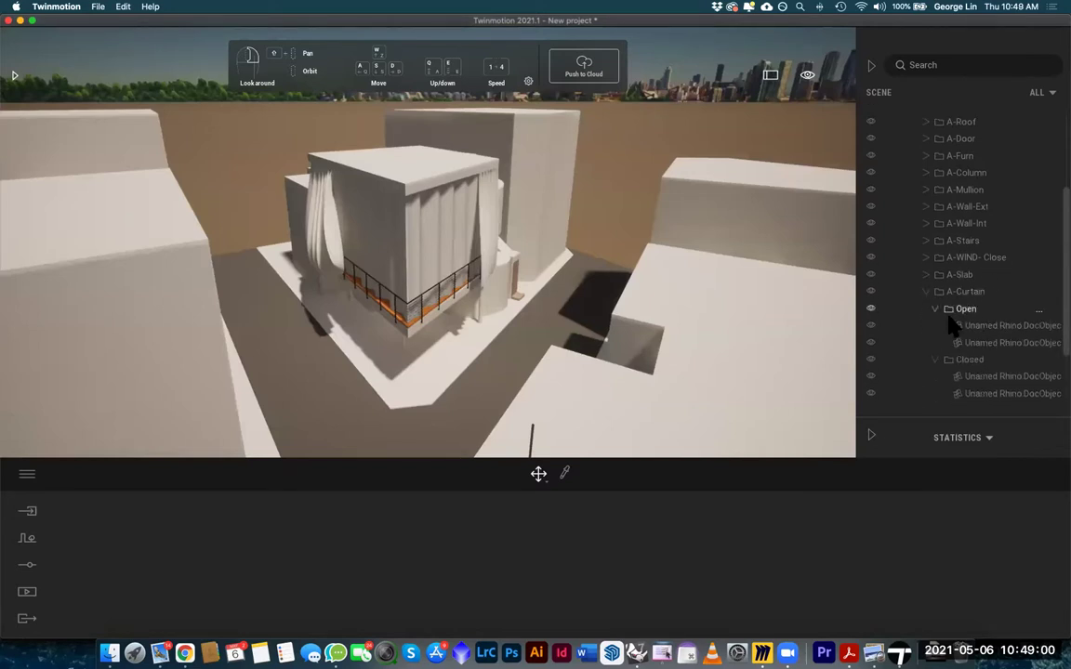
click(936, 308)
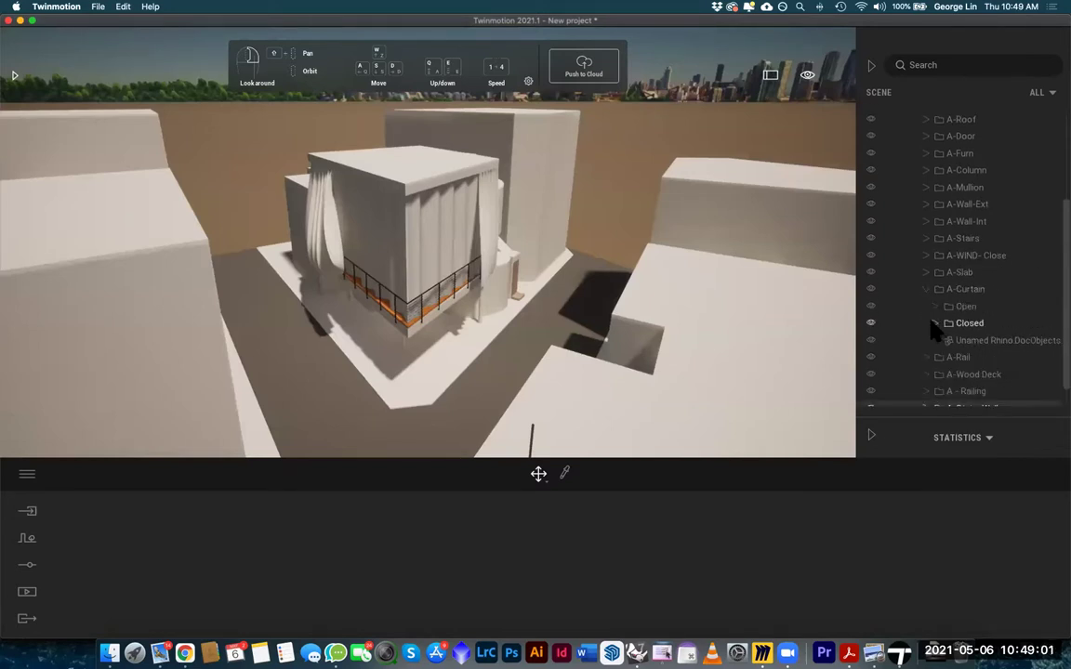
Toggle the visibility of the Closed curtain subfolder and leave it hidden
click(872, 324)
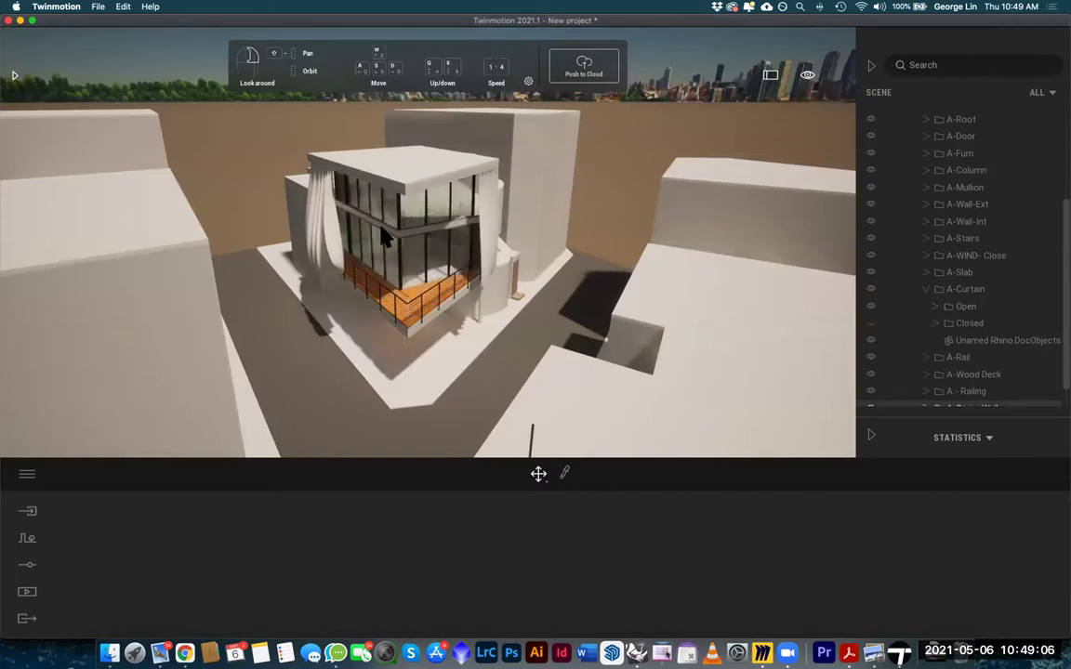
click(871, 324)
click(871, 324)
click(872, 324)
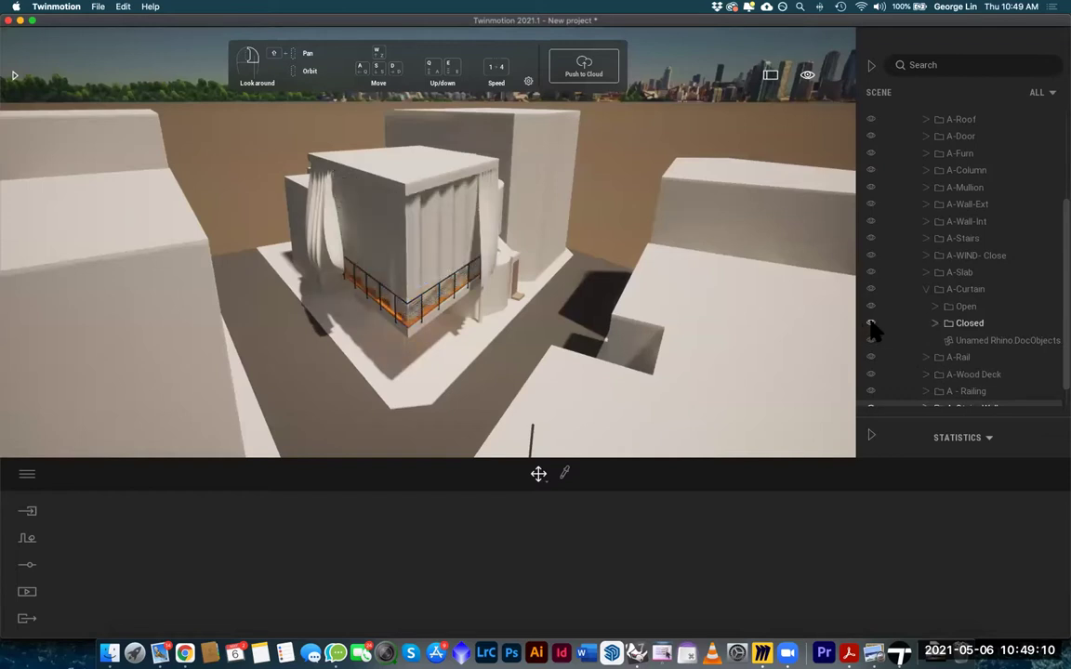
click(871, 324)
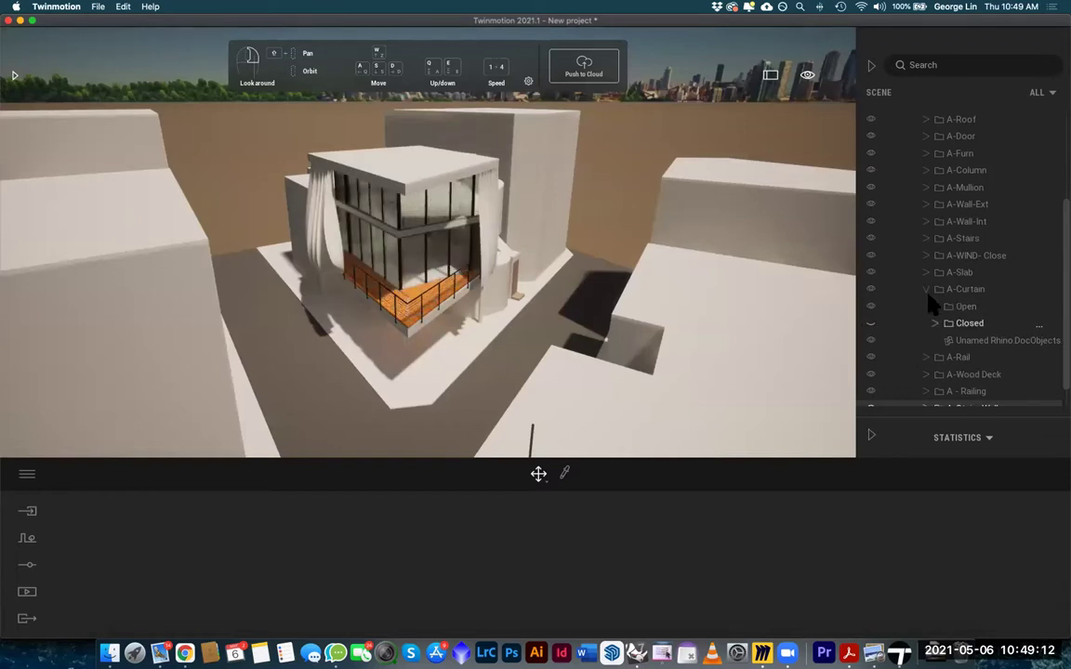
scroll(927, 376, down, 1)
scroll(922, 407, up, 7)
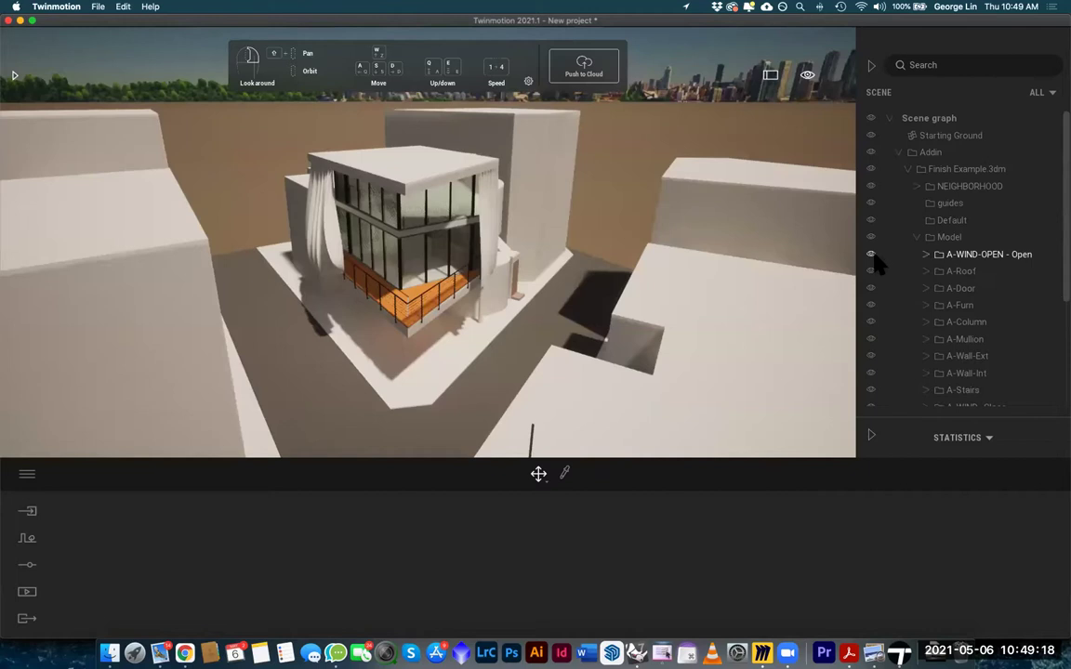
scroll(951, 313, down, 5)
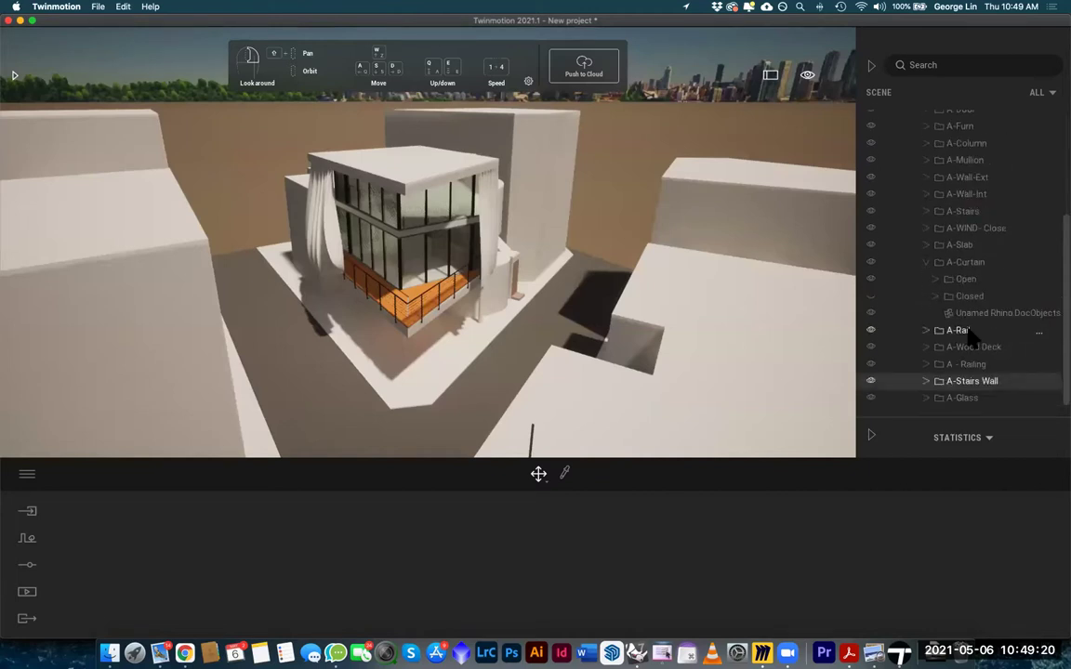
Expand the A-WIND-OPEN - Open folder in the scene graph and collapse its A-Mullion - open subfolder
scroll(972, 299, up, 3)
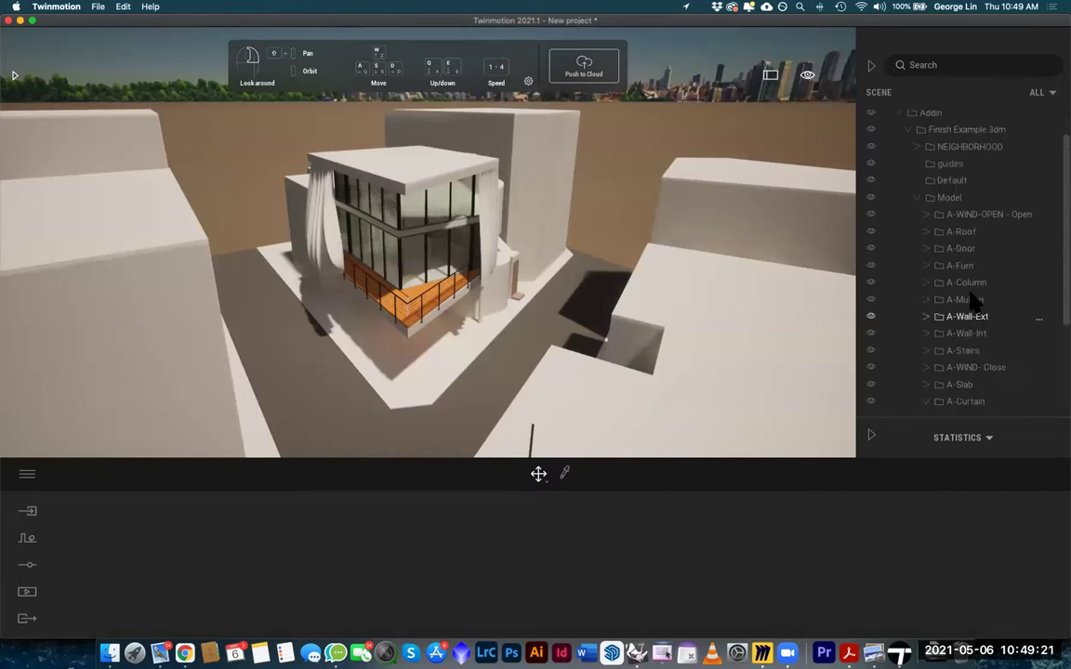
click(926, 214)
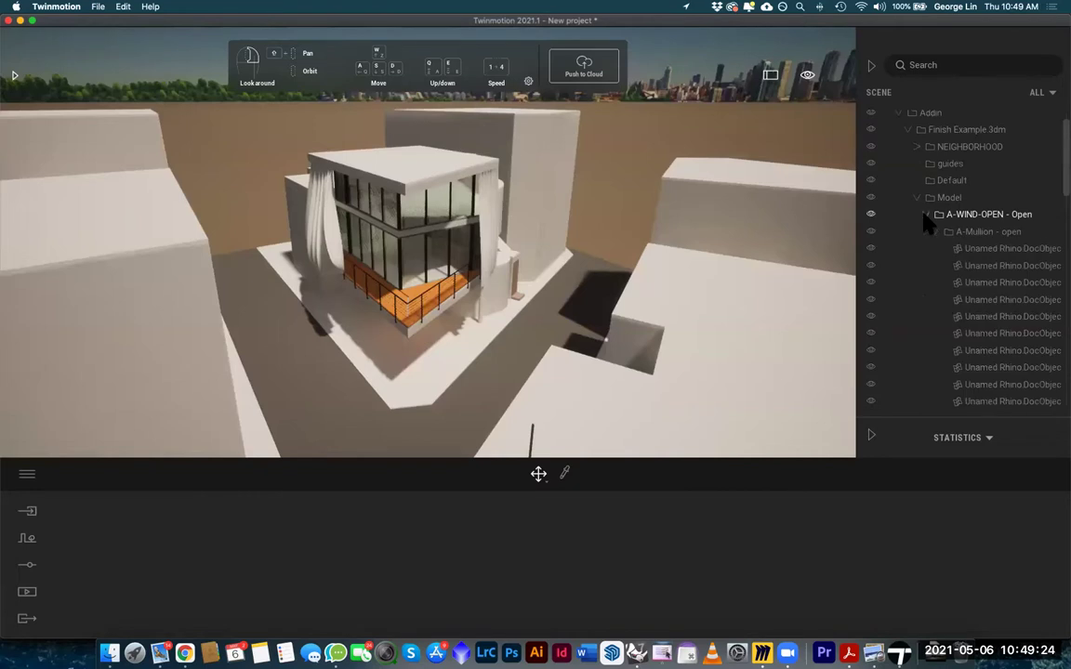
click(936, 231)
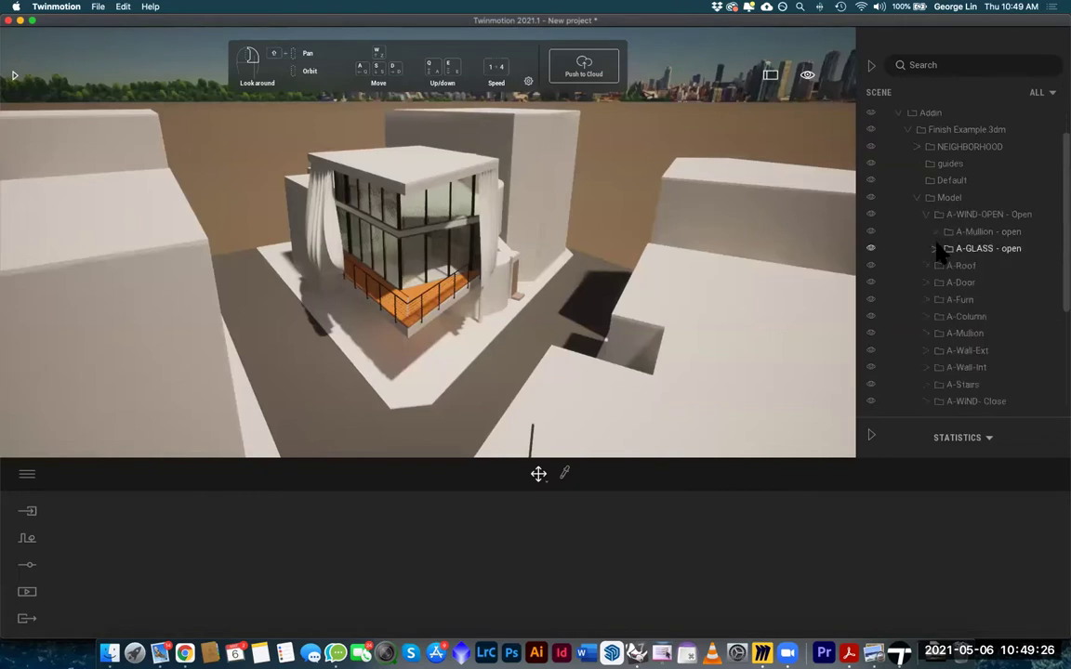
Toggle the visibility of the A-WIND- Close folder and leave it hidden
scroll(930, 372, down, 5)
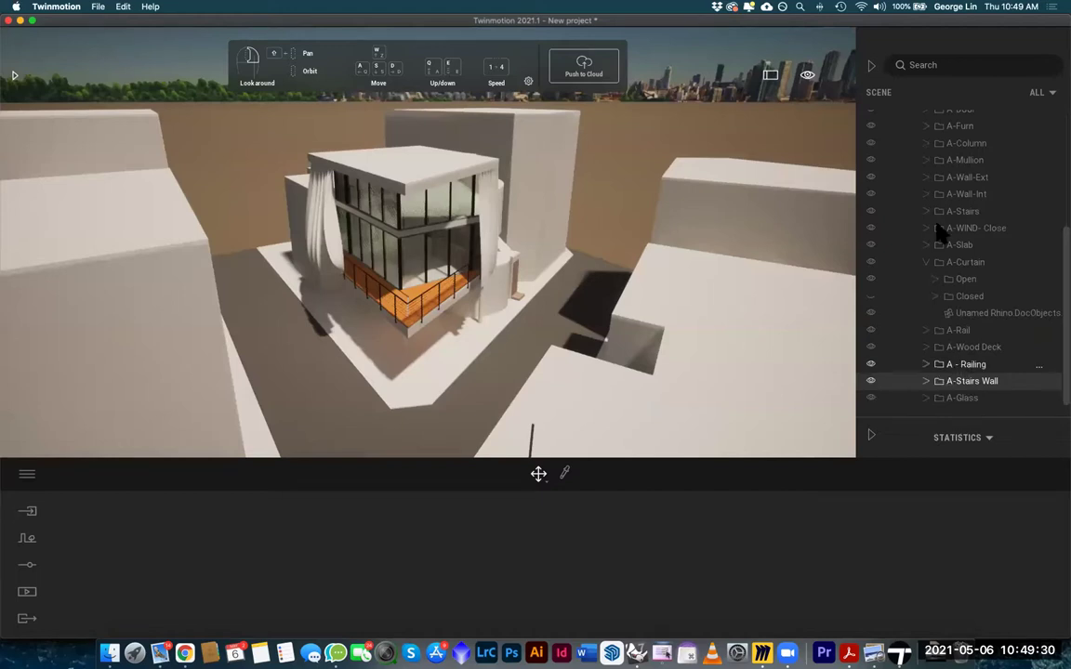
click(871, 229)
click(871, 228)
click(871, 229)
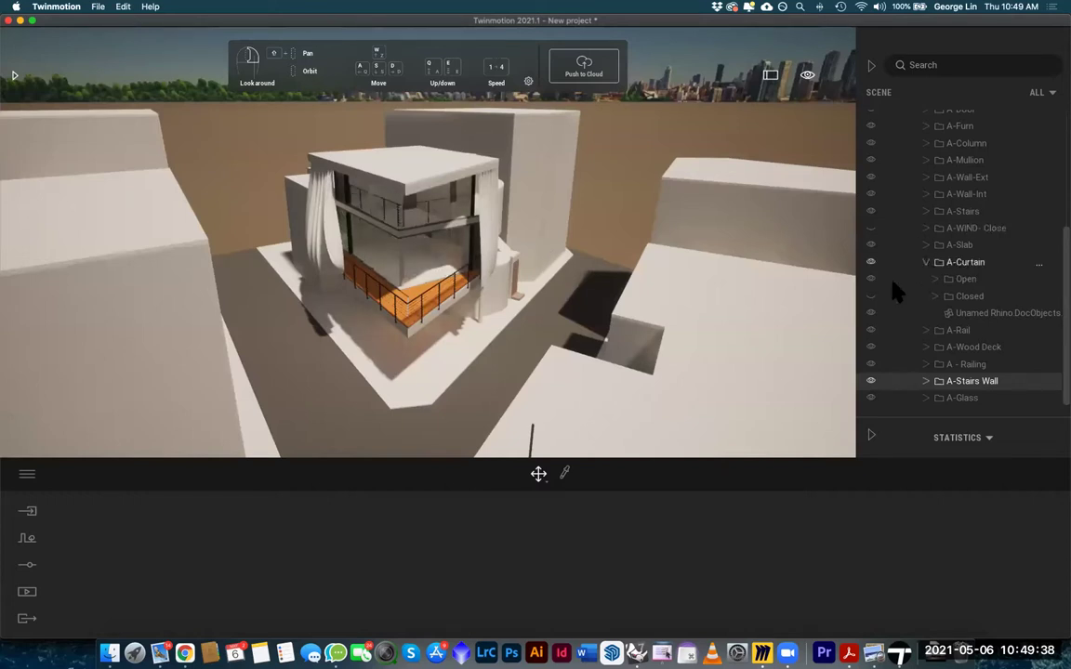
Examine the building's open corner facade and curtains from street level, and bring up the media options
right_drag(473, 263, 452, 217)
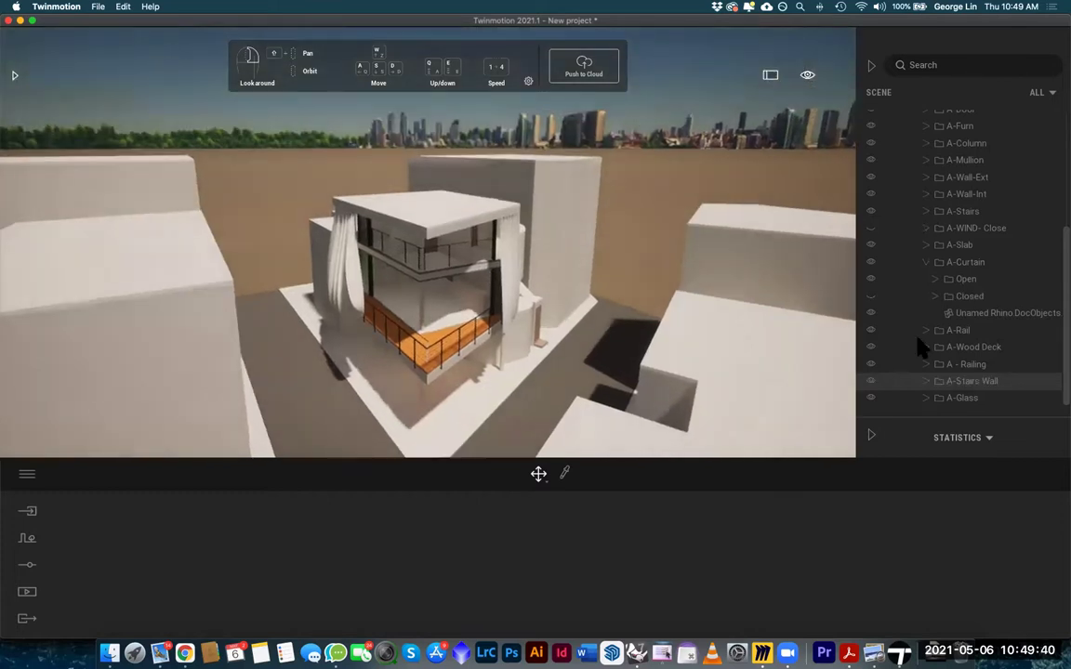
key(q)
key(a)
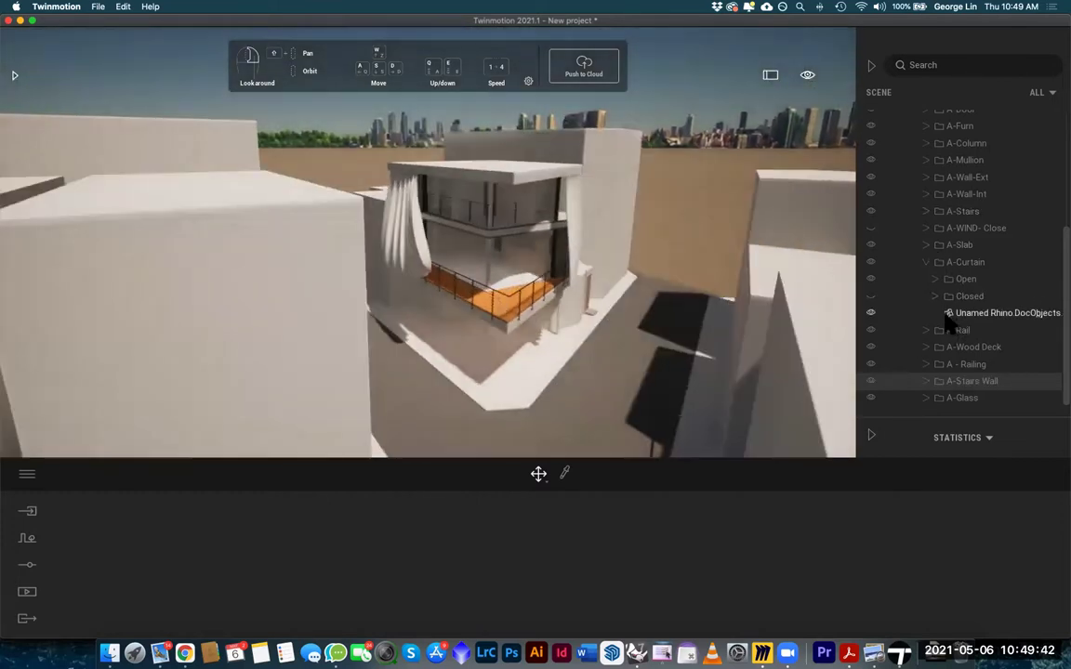
key(w)
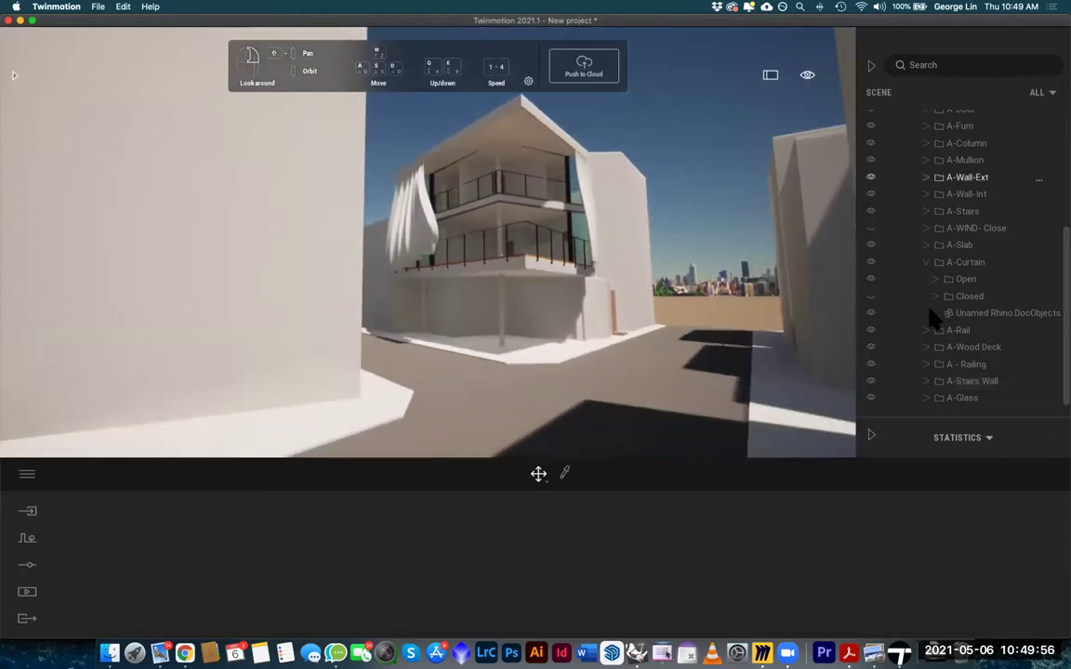
key(w)
key(s)
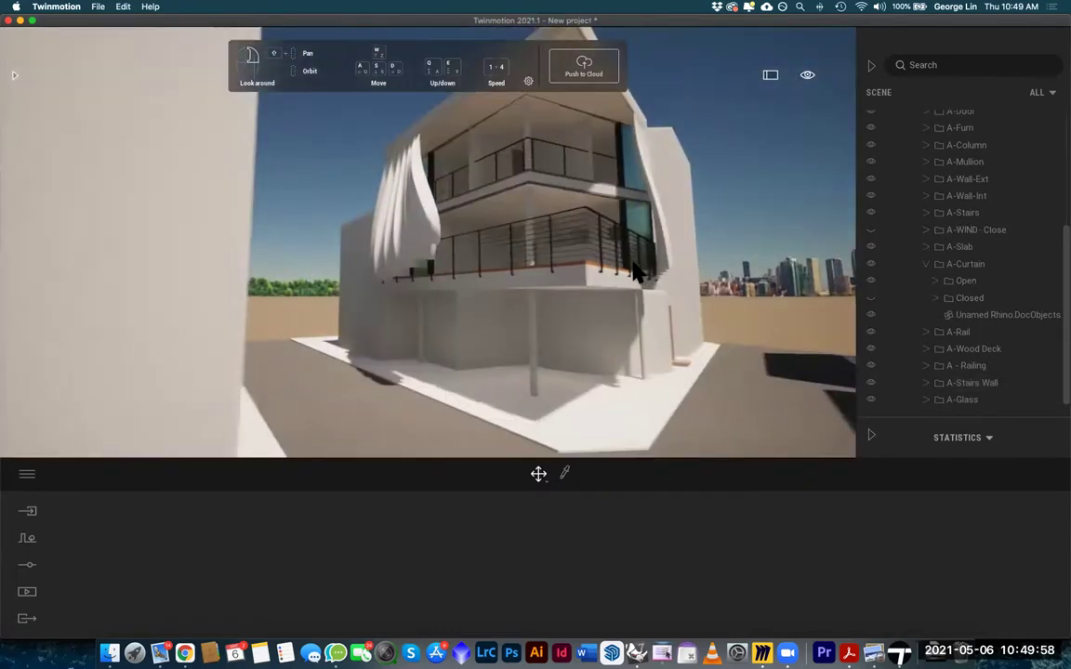
key(d)
key(s)
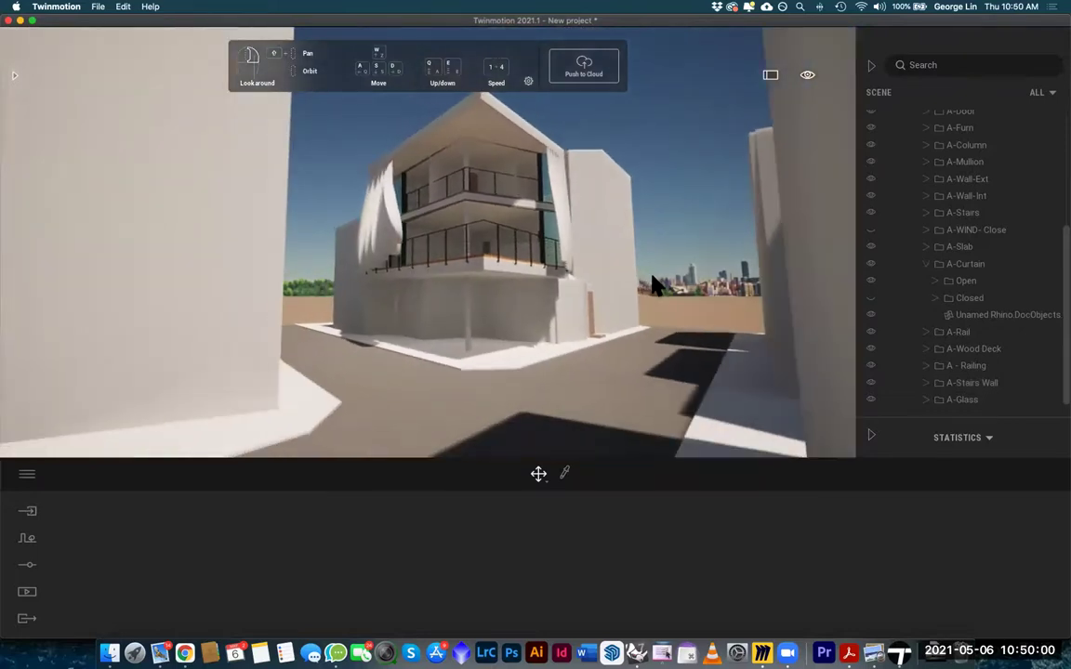
key(a)
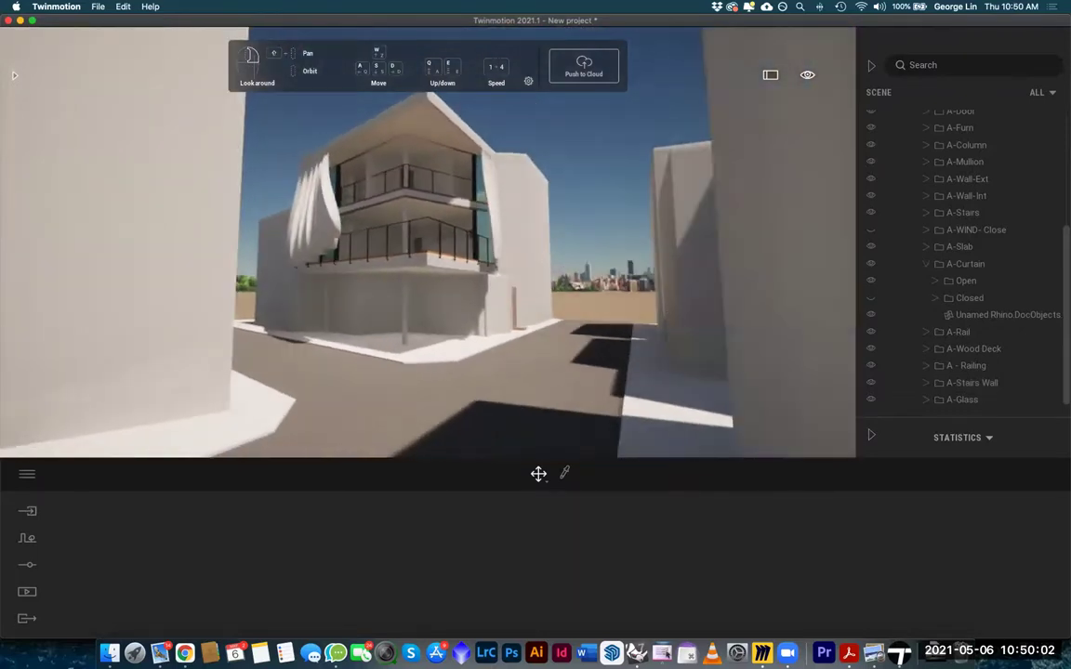
key(q)
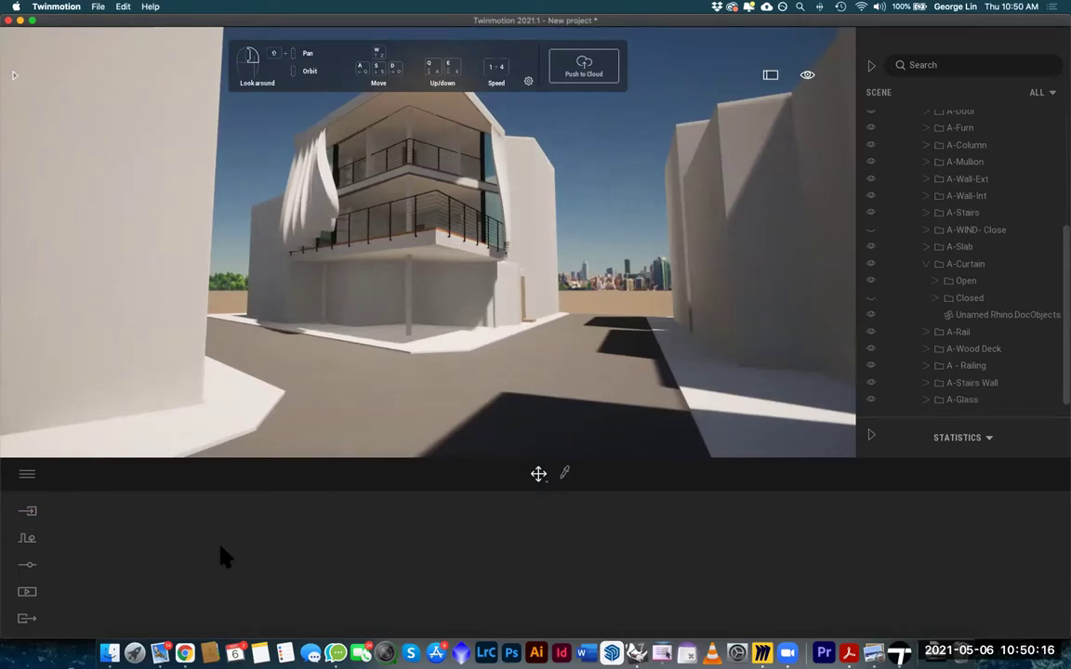
click(29, 593)
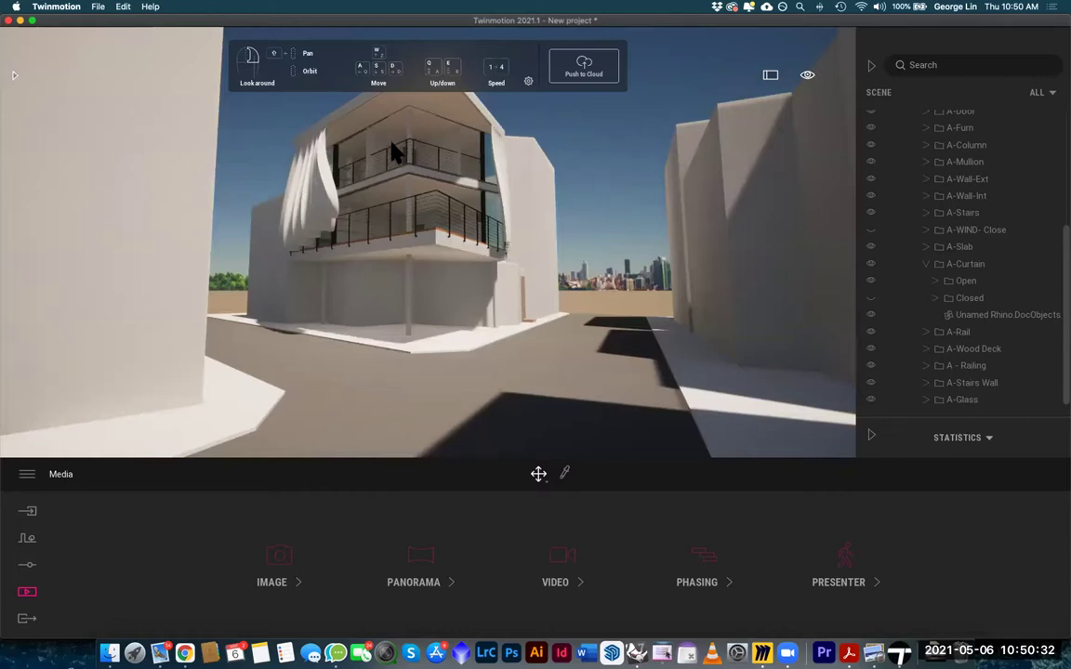
Open the material categories in the asset library for the building's curtain and terrace area
scroll(394, 143, up, 5)
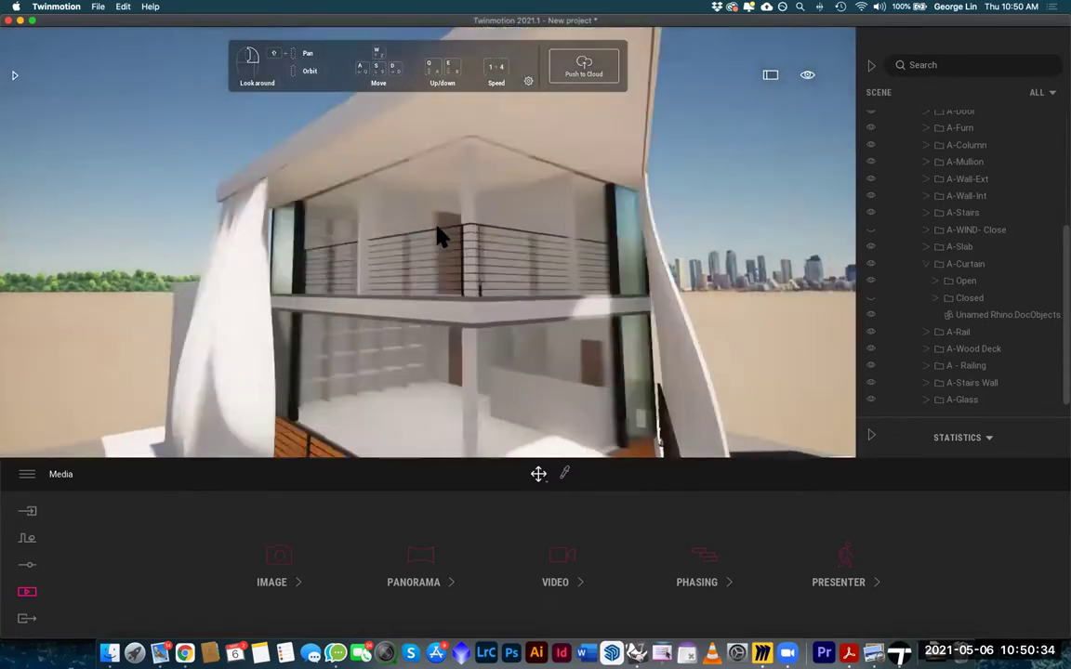
middle_drag(437, 226, 382, 206)
scroll(392, 207, up, 4)
drag(526, 213, 13, 82)
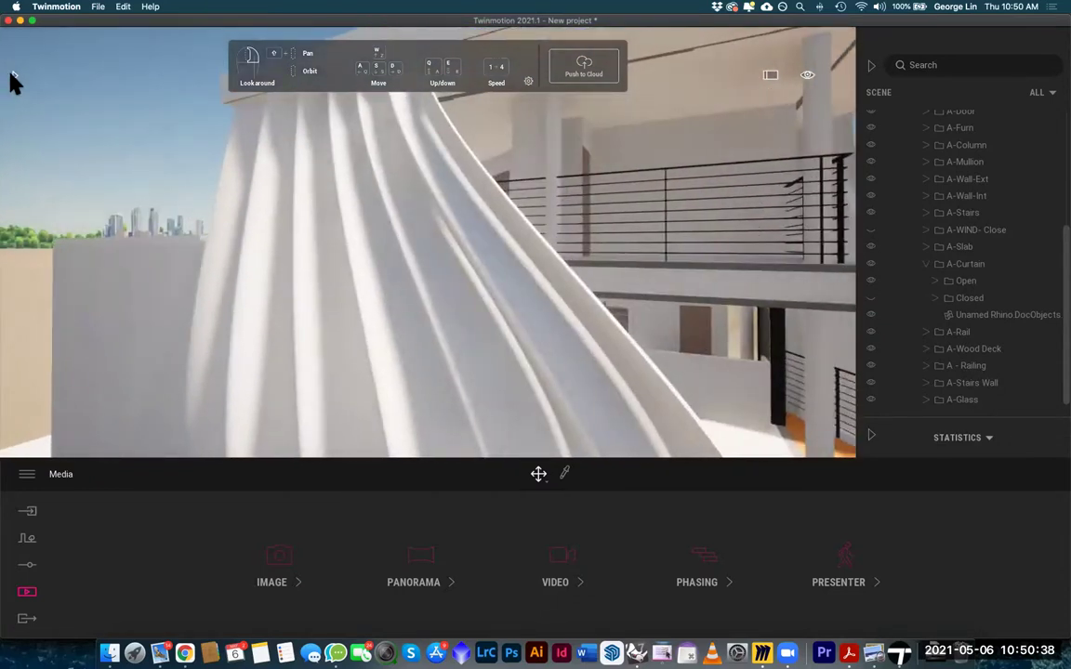
click(11, 80)
click(53, 154)
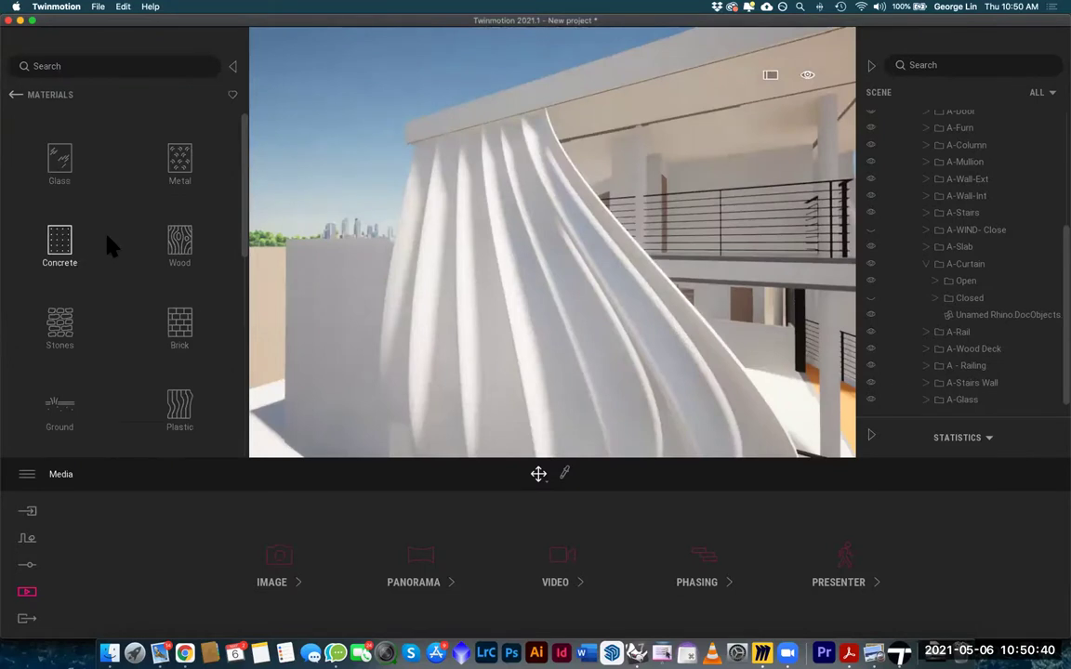
Bring the wooden terrace deck into close view and open the Wood material category
key(s)
key(d)
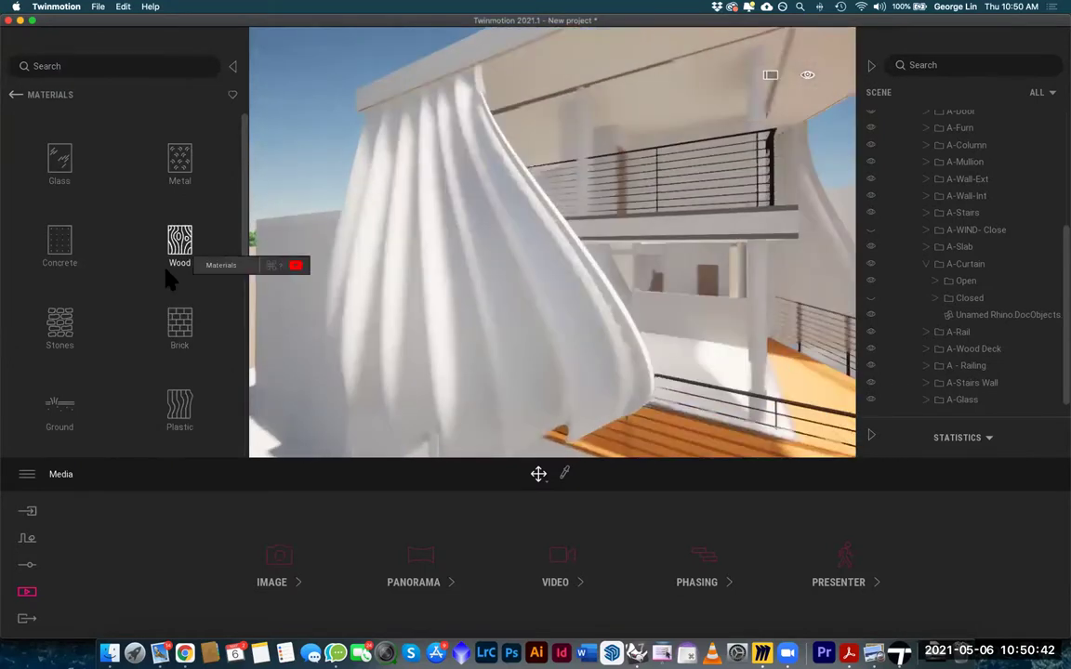
key(q)
key(w)
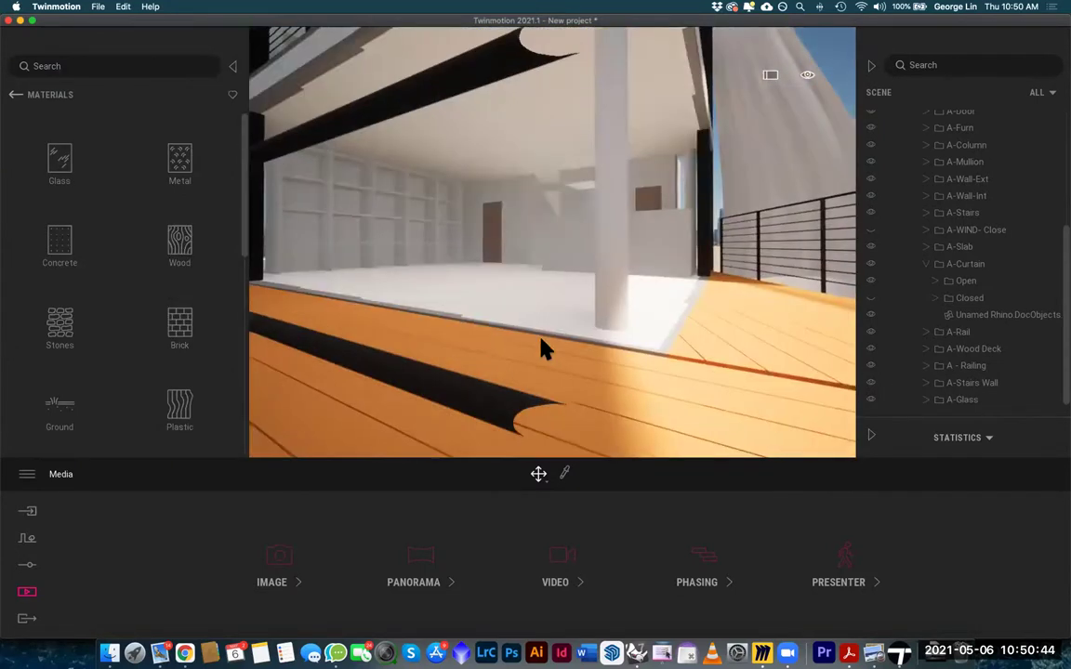
key(a)
right_drag(537, 276, 465, 354)
drag(539, 285, 533, 337)
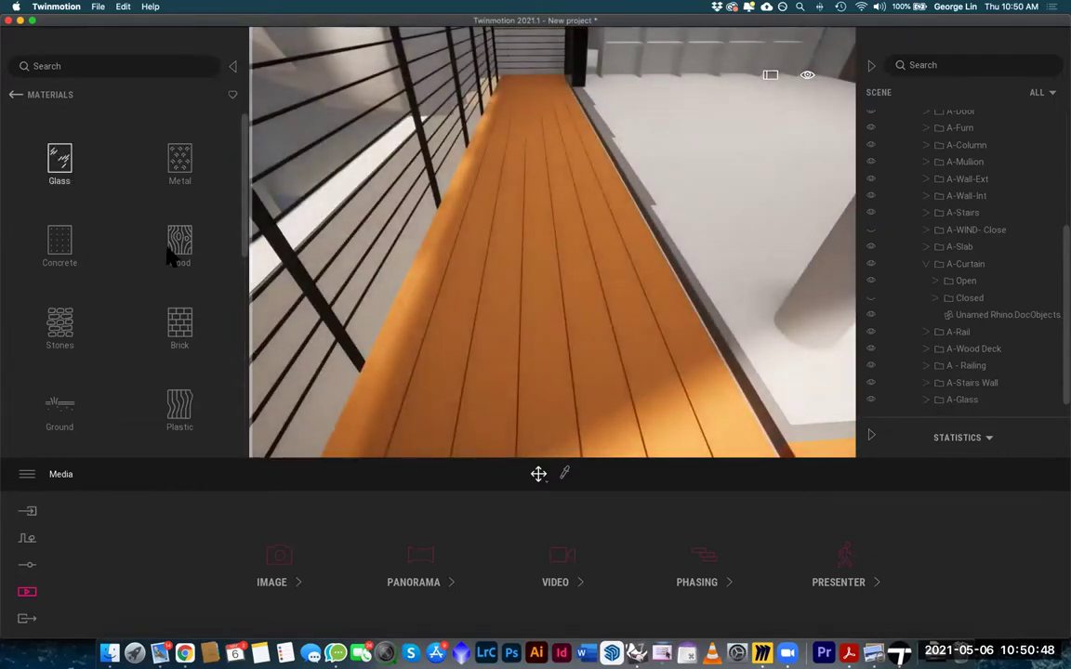
click(173, 247)
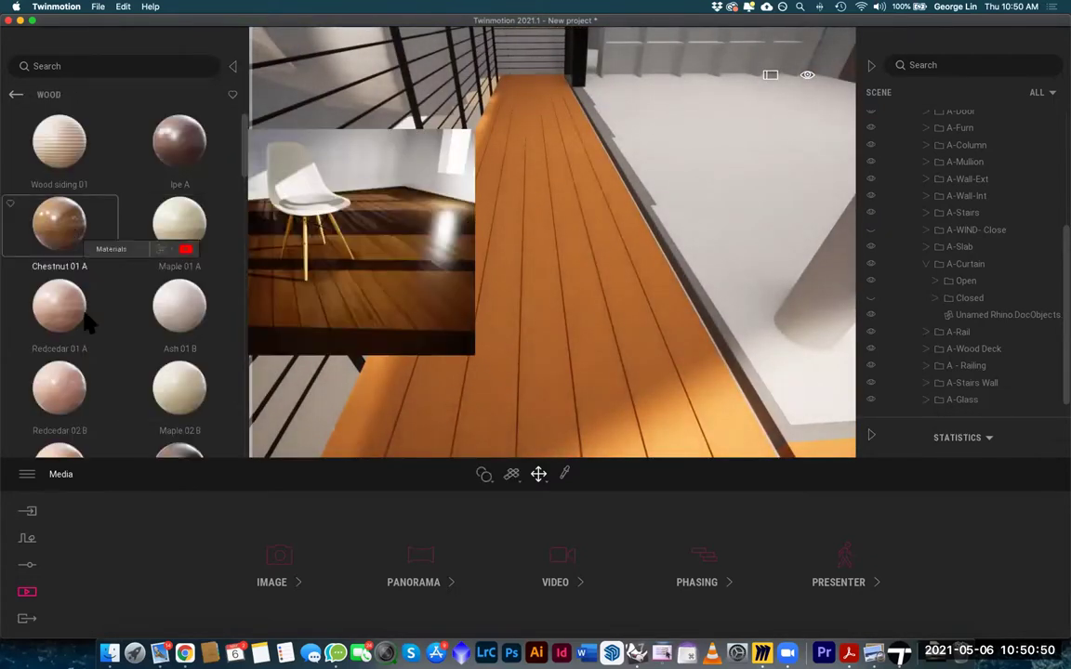
Browse the wood materials and apply Ash 05 G to the terrace deck
scroll(88, 317, down, 10)
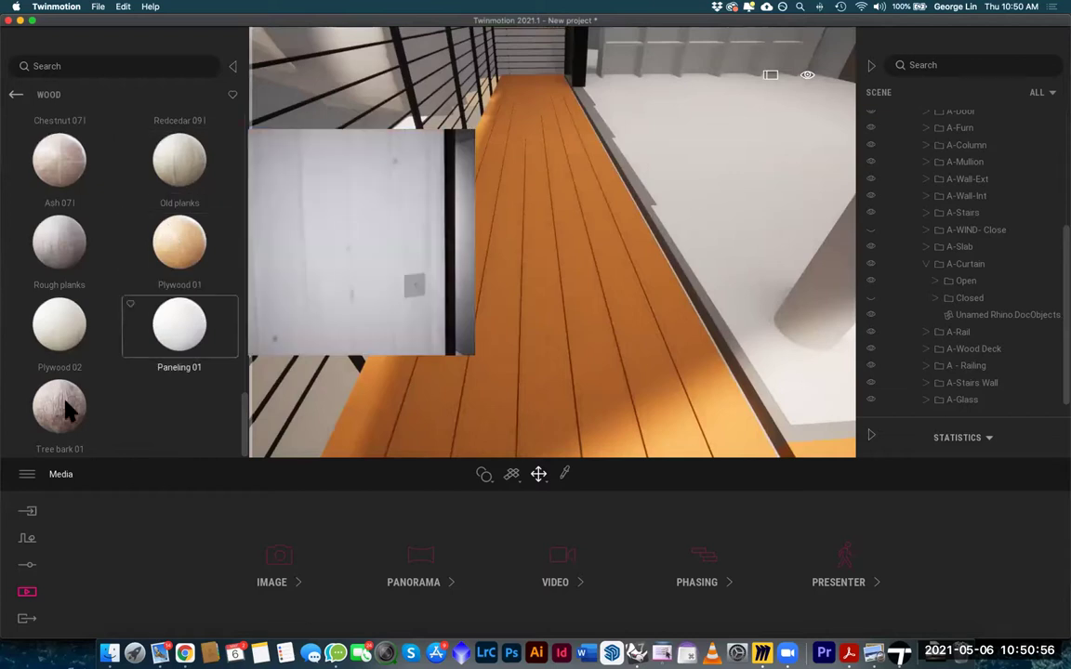
scroll(72, 354, up, 5)
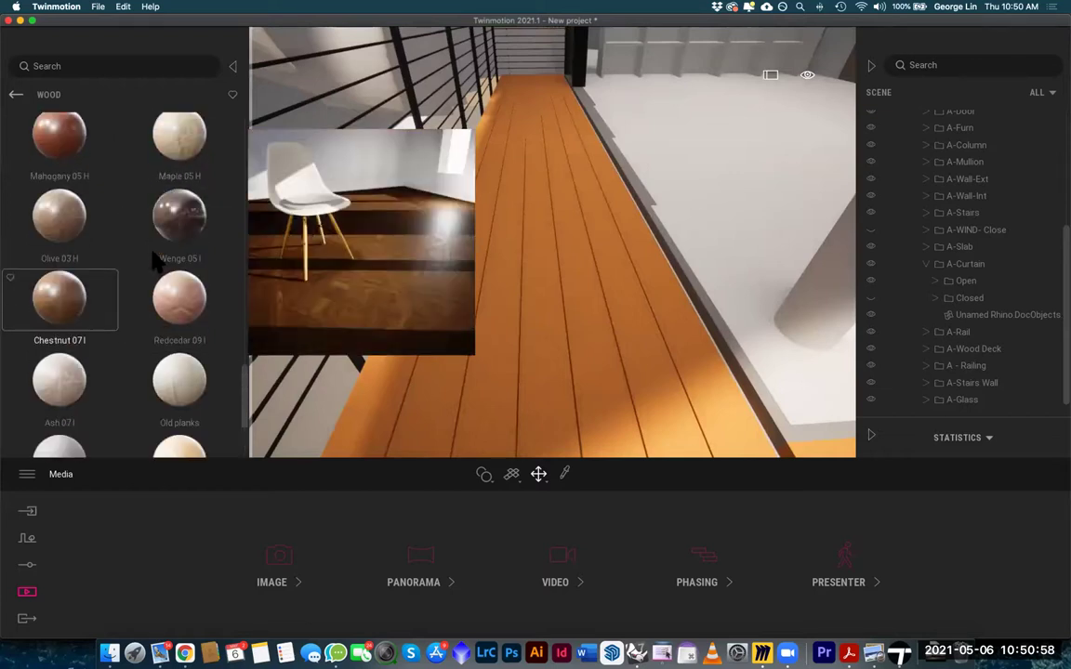
scroll(154, 263, up, 5)
drag(183, 244, 496, 369)
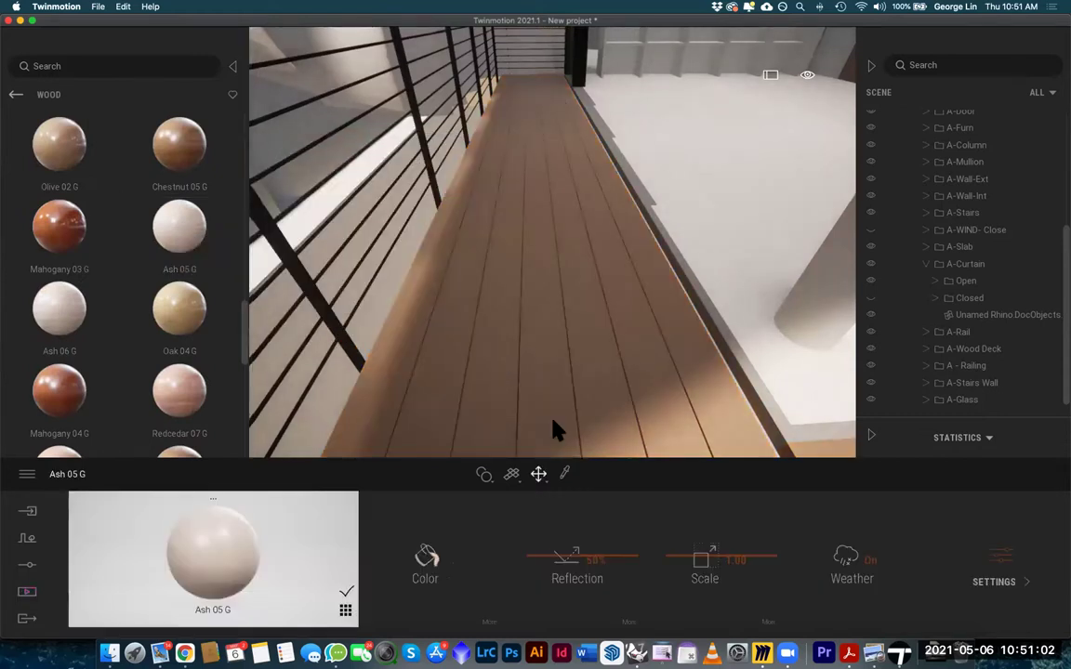
Adjust the deck's Ash 05 G texture scale to 2.25, checking the planks from close up and farther away
scroll(609, 389, up, 3)
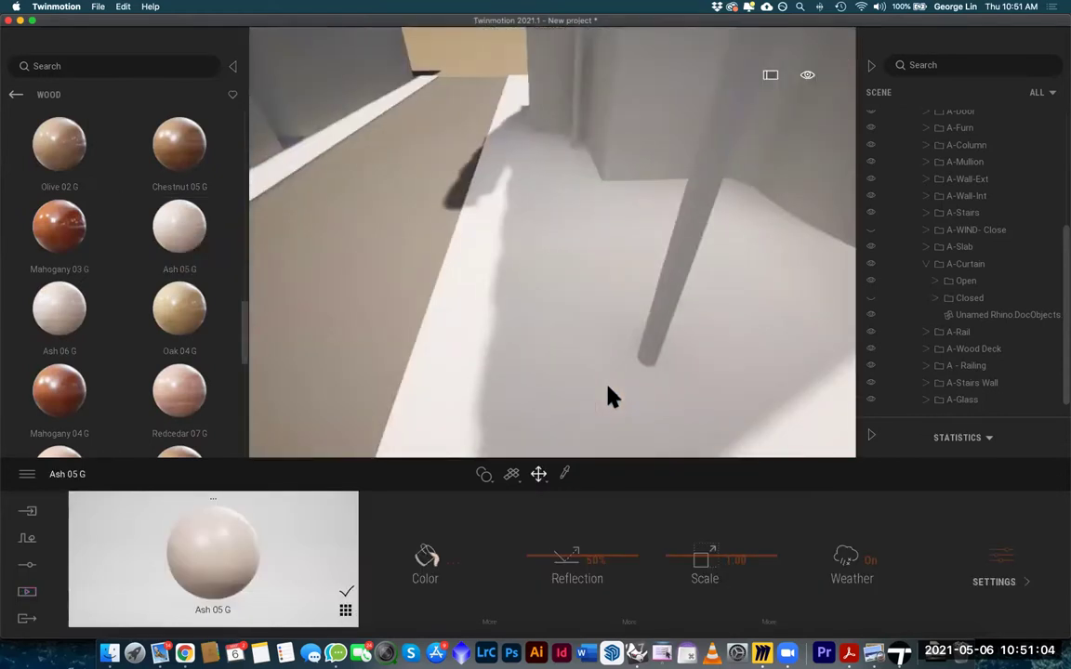
scroll(609, 388, down, 3)
scroll(609, 389, up, 4)
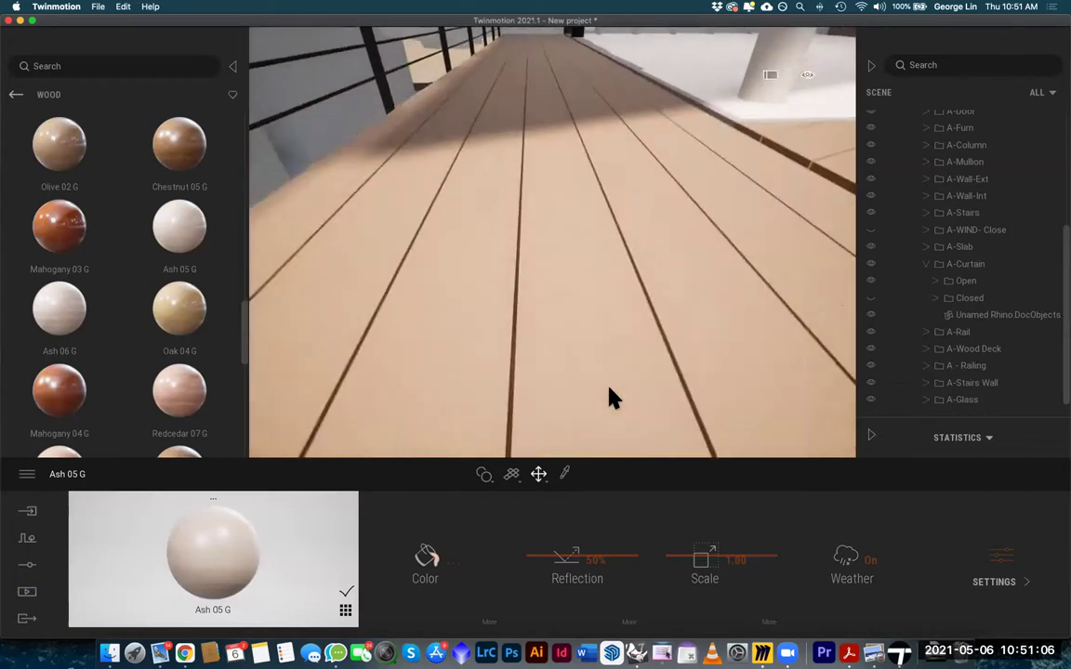
scroll(610, 393, up, 3)
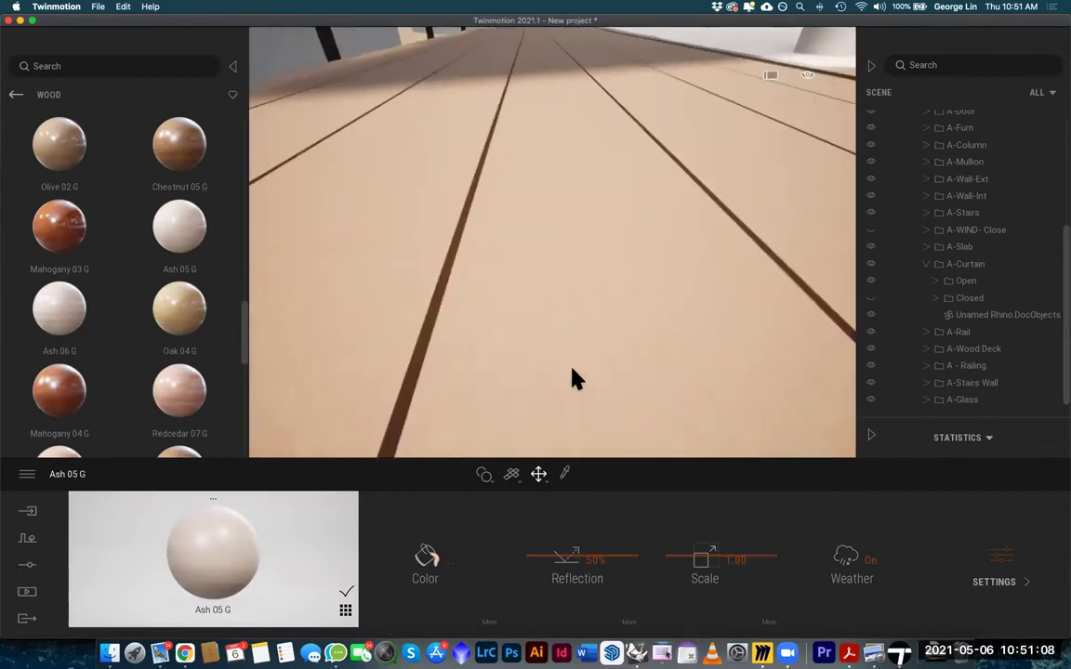
scroll(598, 365, down, 1)
drag(705, 565, 704, 546)
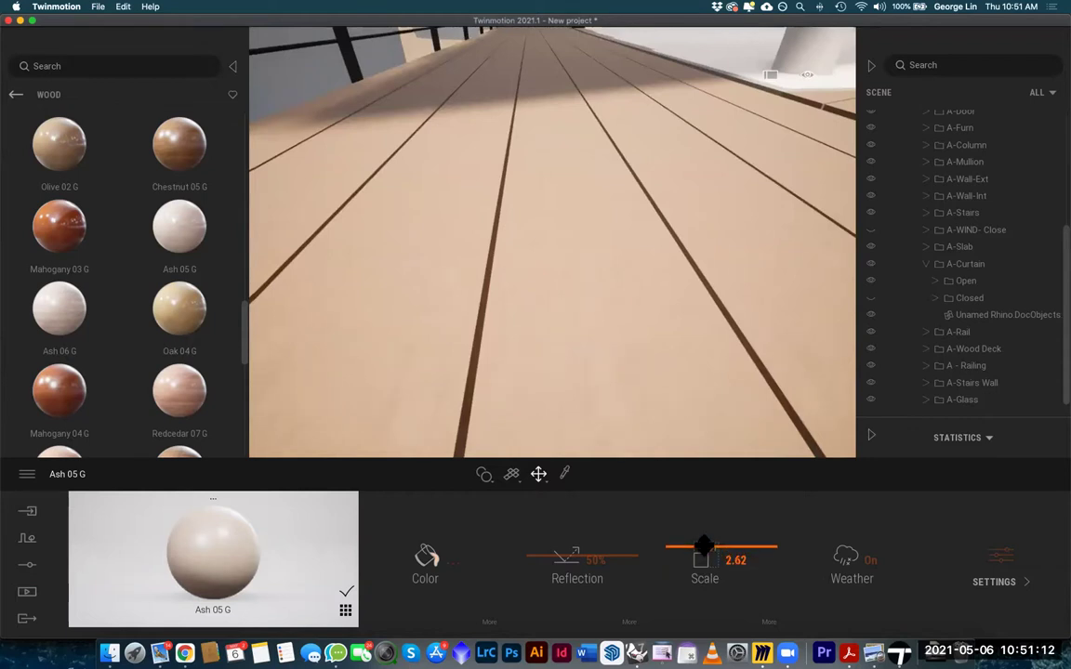
key(s)
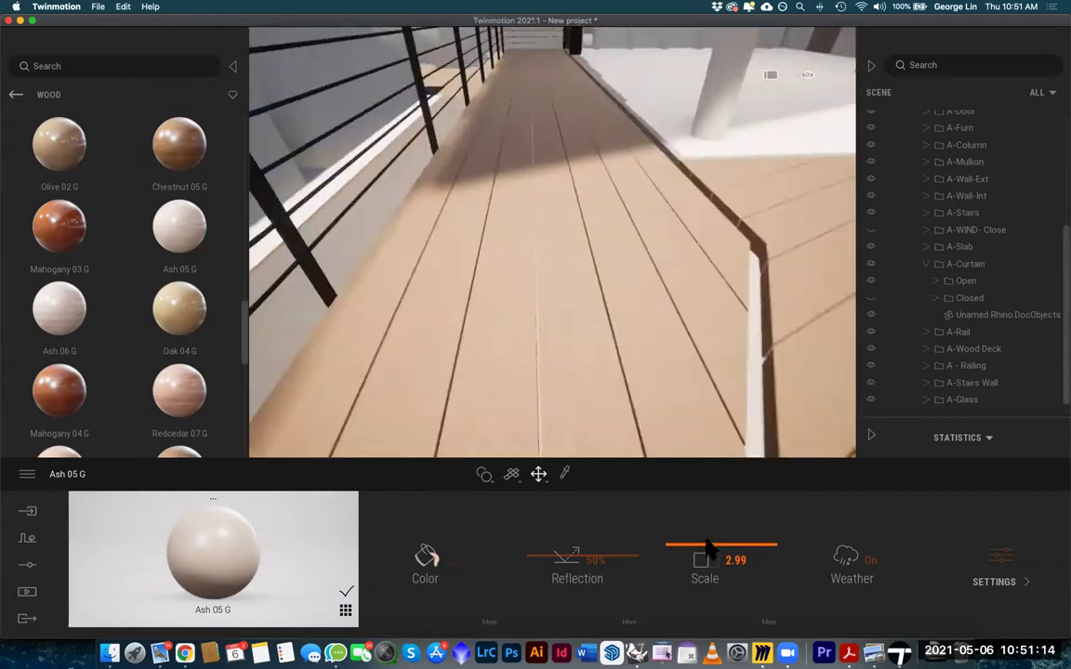
drag(710, 552, 707, 536)
key(s)
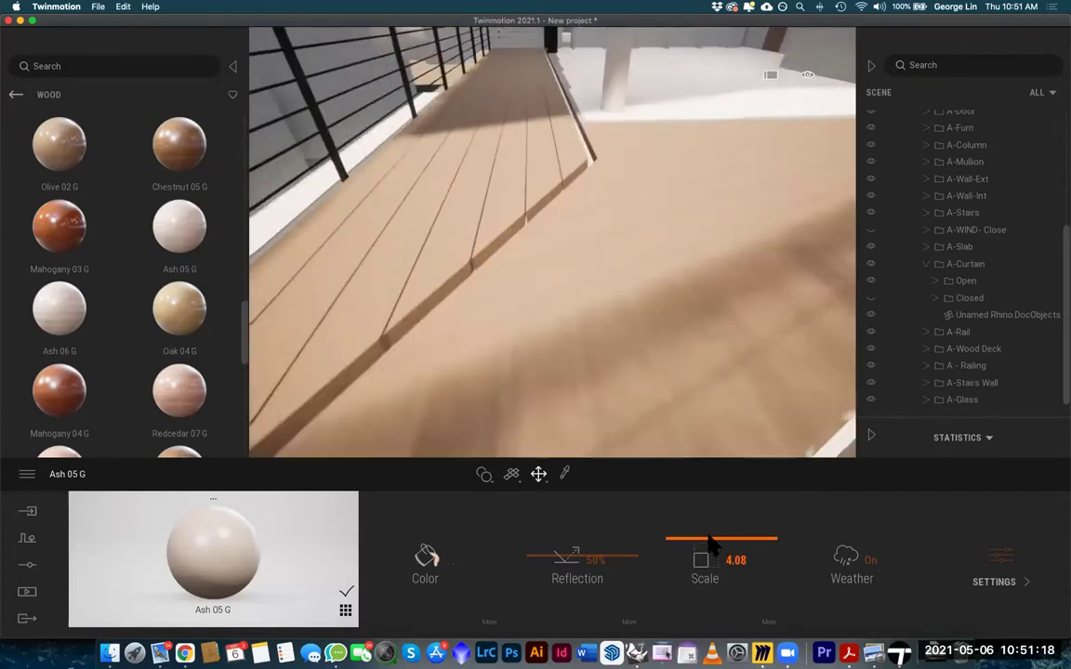
mouse_move(708, 545)
mouse_down()
mouse_move(721, 552)
mouse_move(722, 539)
mouse_move(721, 551)
mouse_up()
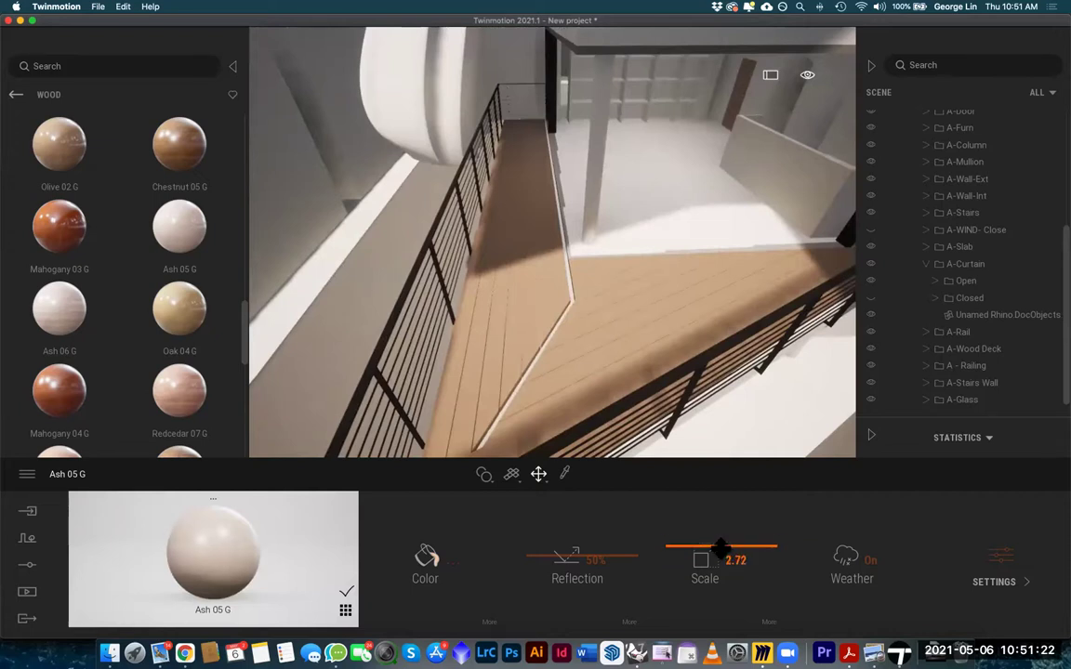
key(a)
key(a)
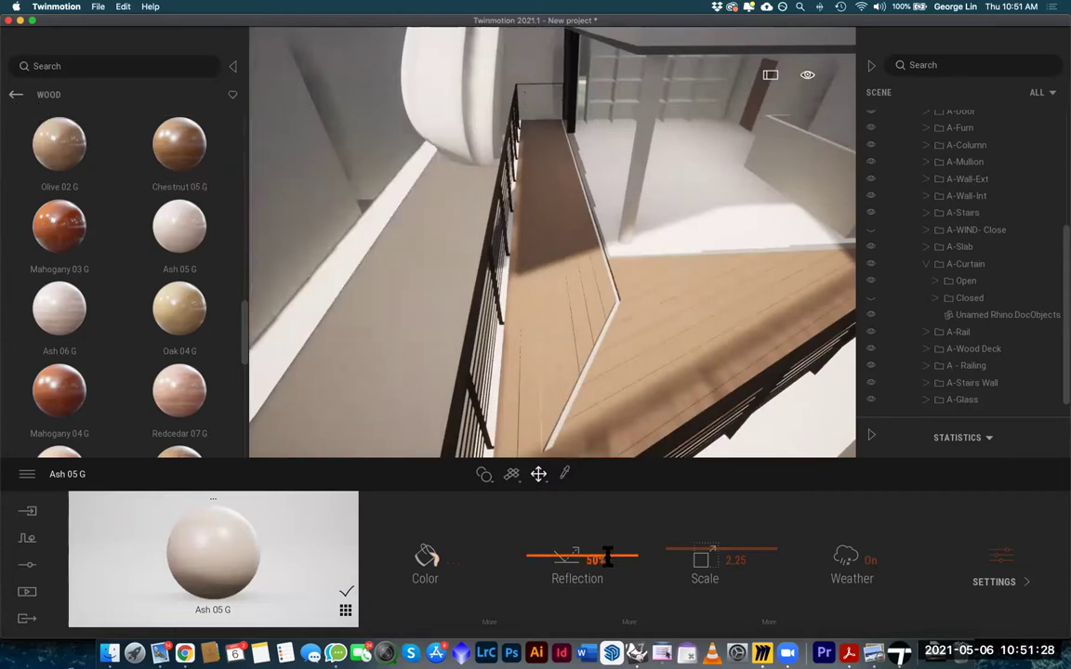
Try a 43% reflection on the deck's Ash 05 G material, and set it to 59%
mouse_move(580, 575)
mouse_down()
mouse_move(592, 538)
mouse_move(594, 574)
mouse_move(592, 558)
mouse_up()
key(w)
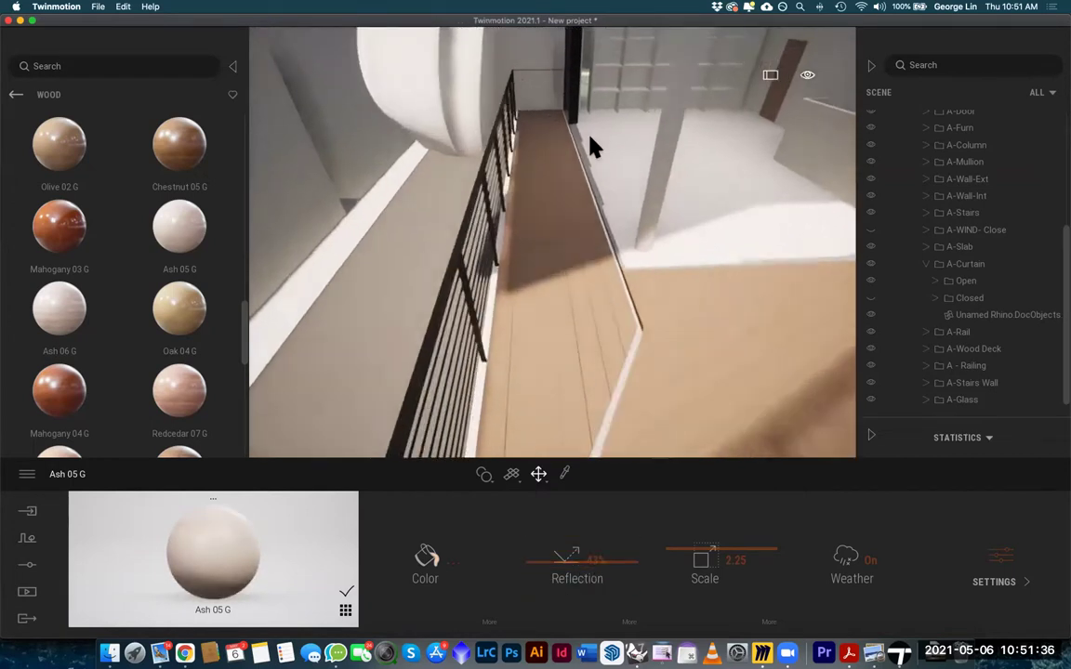
key(s)
mouse_move(605, 566)
mouse_down()
mouse_move(601, 616)
mouse_move(596, 471)
mouse_move(598, 559)
mouse_move(604, 497)
mouse_move(607, 549)
mouse_up()
scroll(574, 289, down, 5)
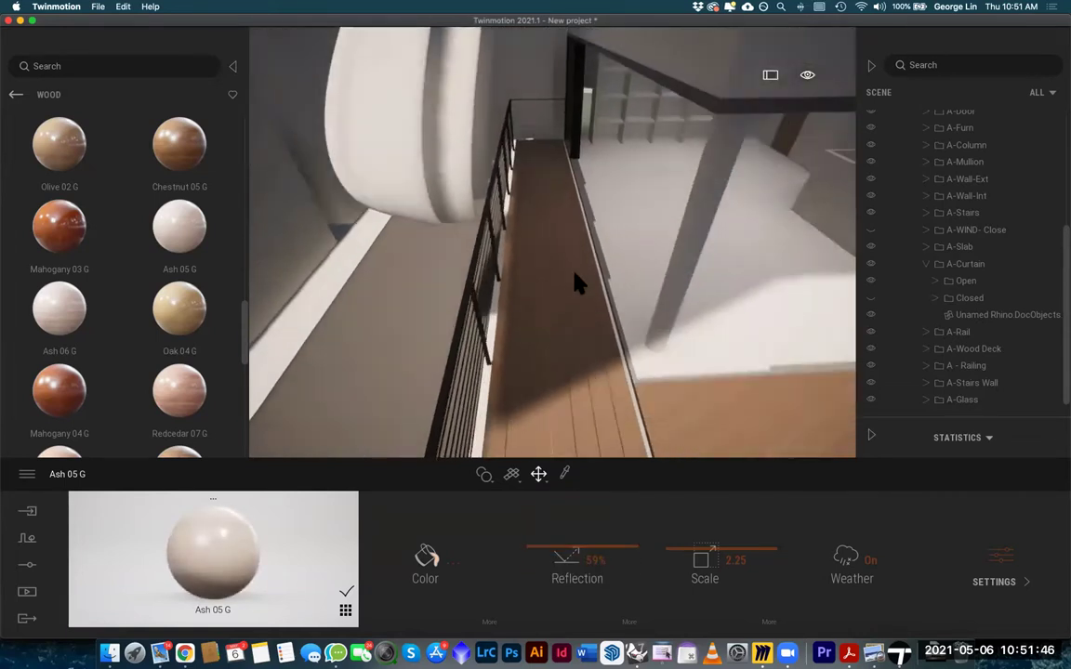
Apply the Mahogany 04 G wood material to the shelving on the interior back wall
scroll(517, 272, up, 4)
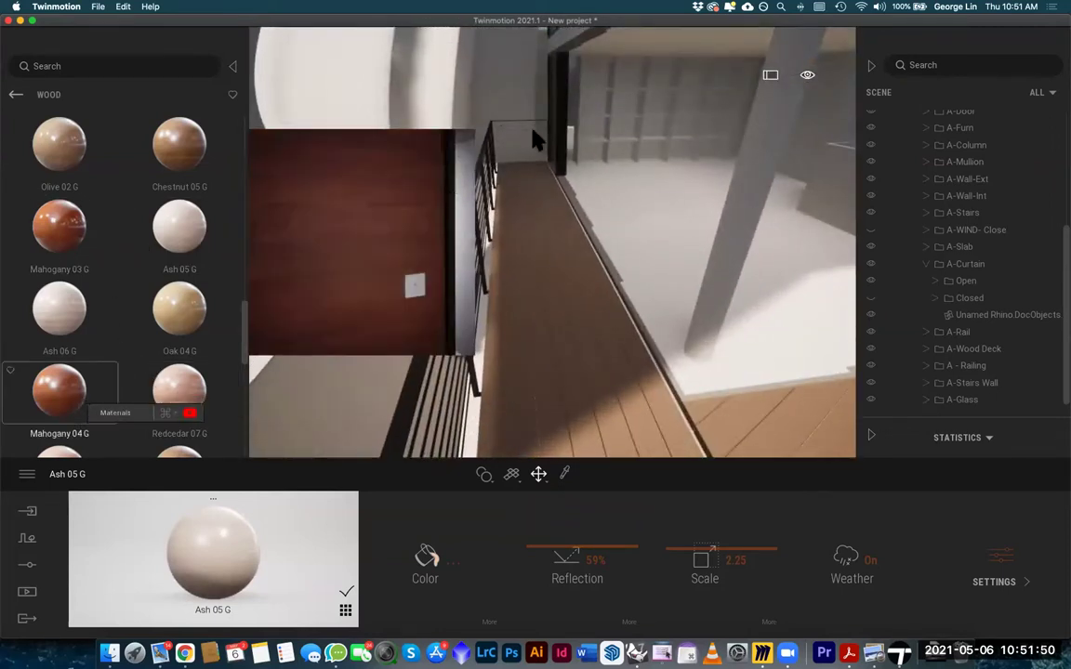
scroll(534, 139, up, 2)
click(608, 122)
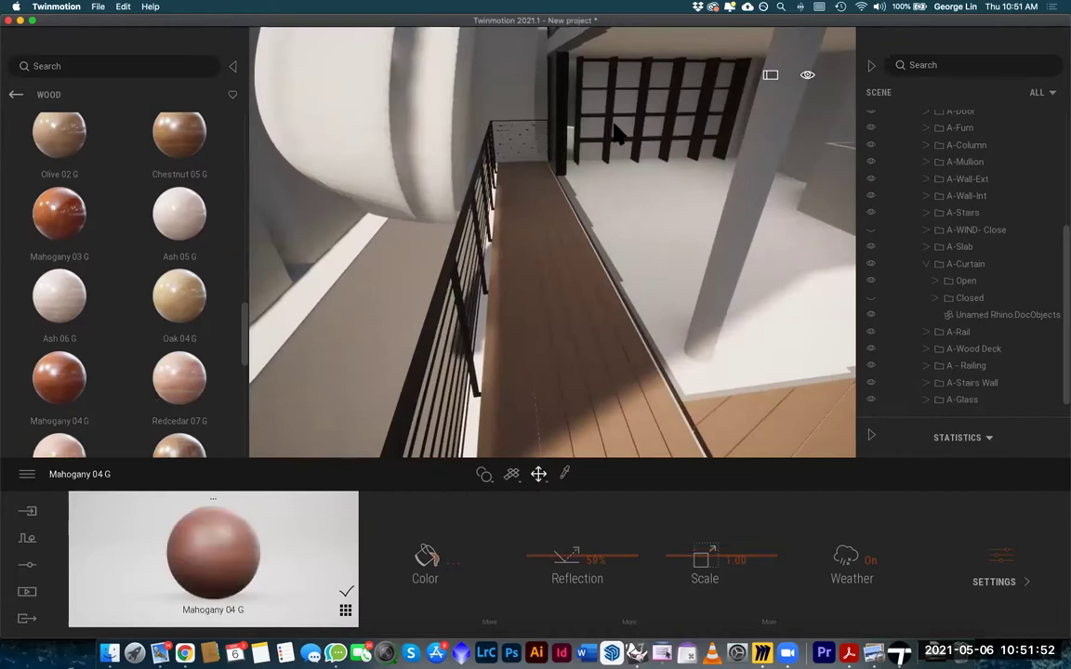
Brighten the Mahogany 04 G colour of the interior shelving to a lighter orange-brown, about RGB 224, 128, 80
right_drag(608, 121, 679, 88)
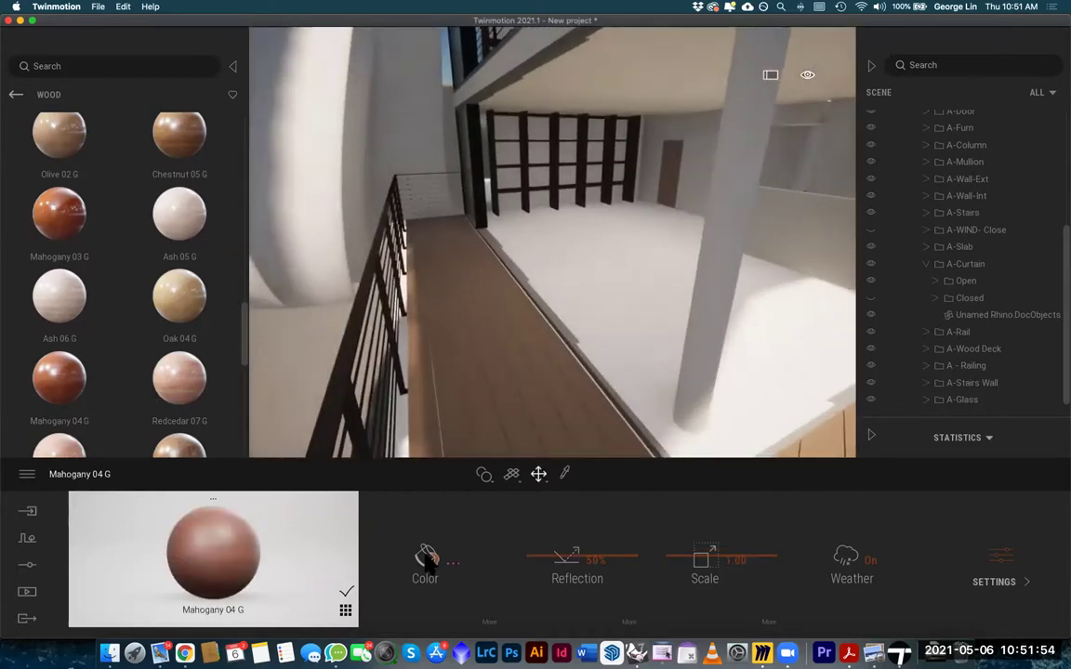
click(427, 558)
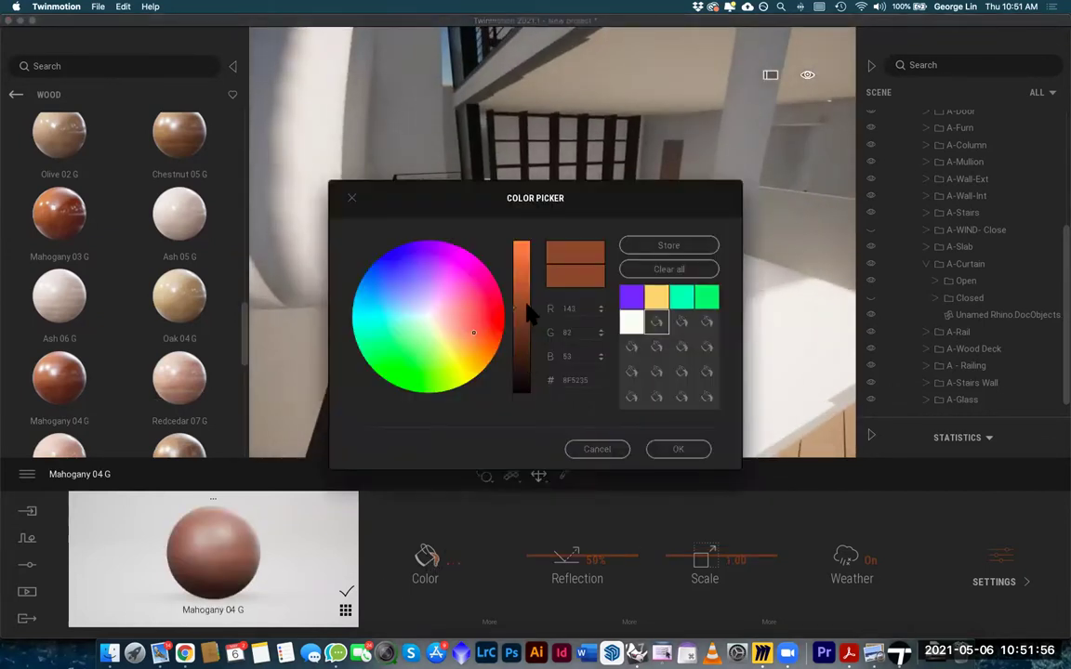
drag(527, 291, 523, 278)
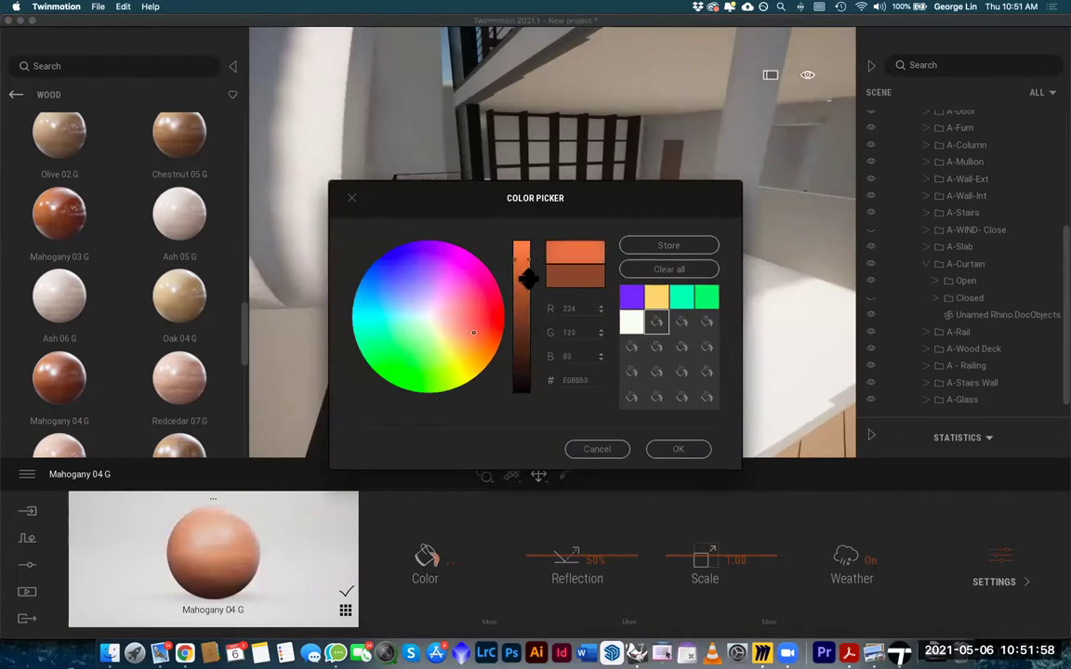
click(679, 449)
key(a)
right_drag(523, 409, 581, 339)
key(s)
key(d)
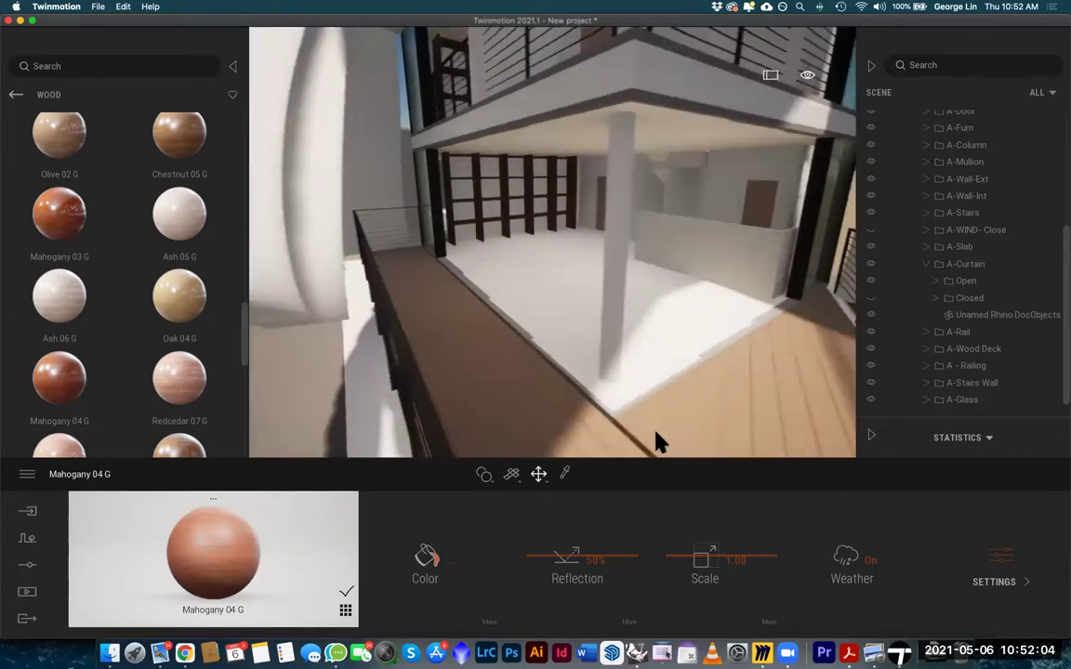
key(s)
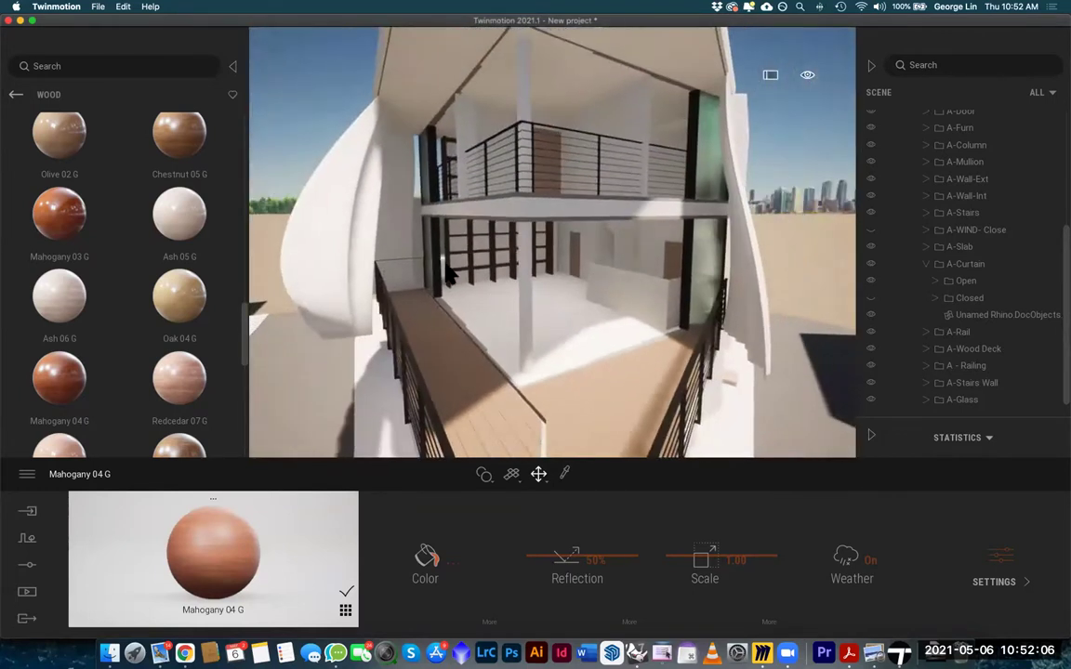
Bring the large draped curtain into close view and open the Fabric category of the material library
key(a)
key(w)
key(a)
key(w)
right_drag(428, 183, 460, 251)
mouse_move(465, 263)
mouse_down()
mouse_move(390, 281)
mouse_move(243, 198)
mouse_move(502, 232)
mouse_move(366, 214)
mouse_up()
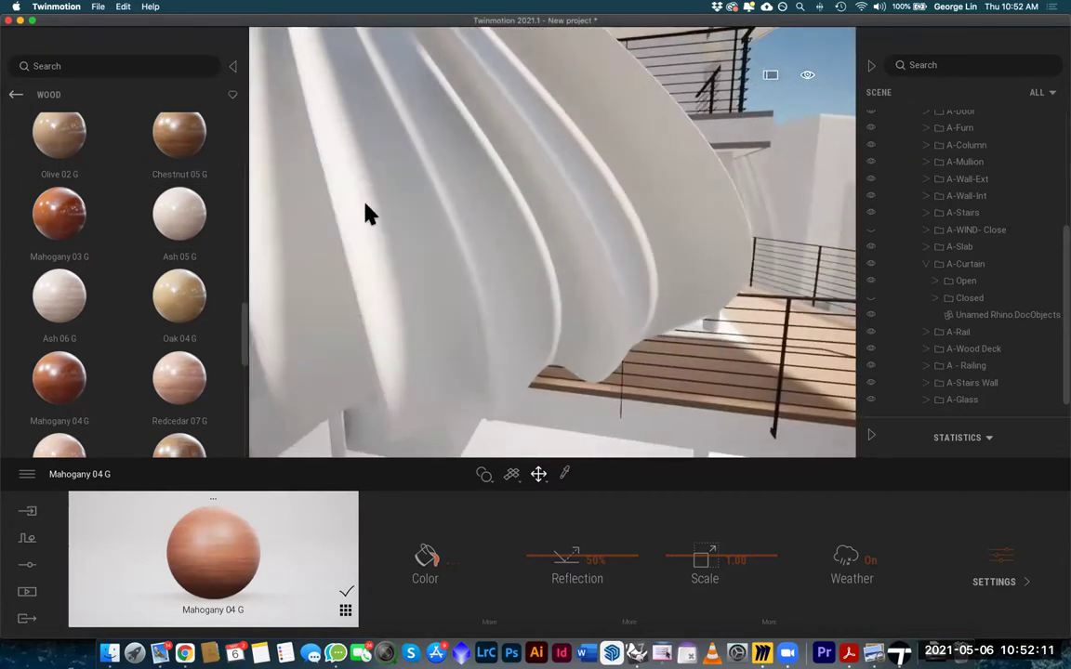
click(16, 95)
scroll(168, 279, down, 3)
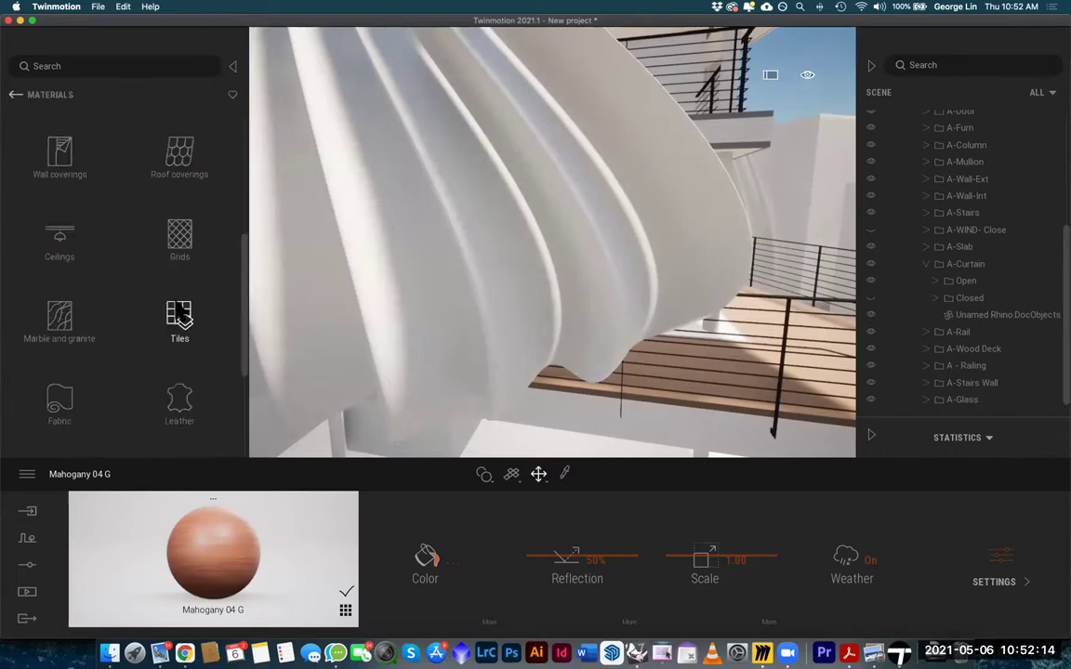
scroll(153, 423, down, 3)
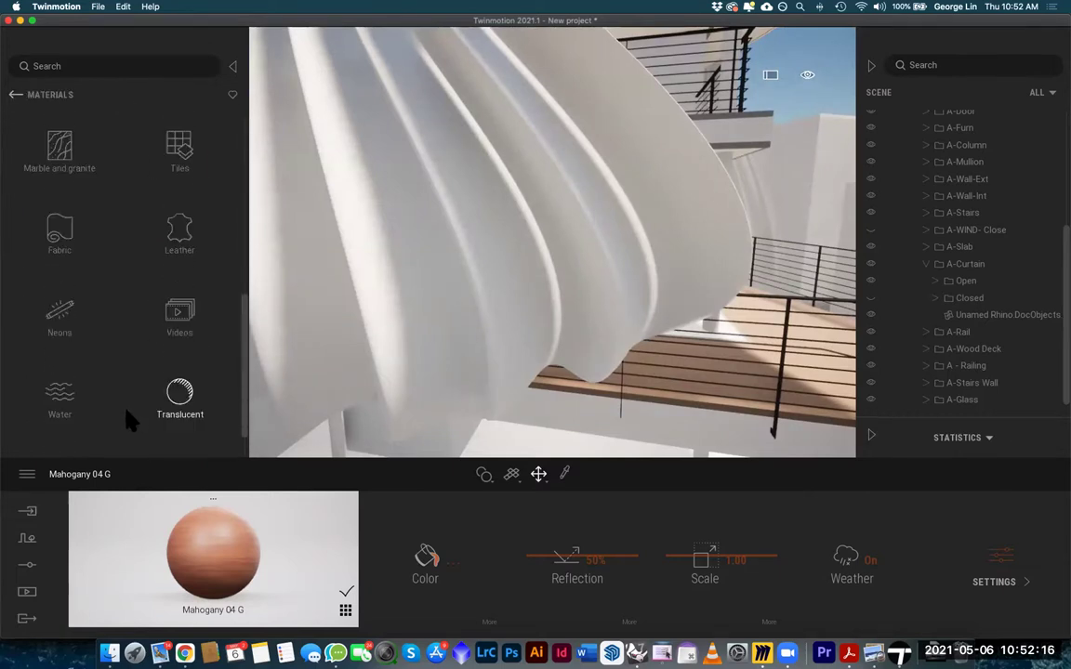
scroll(149, 382, up, 5)
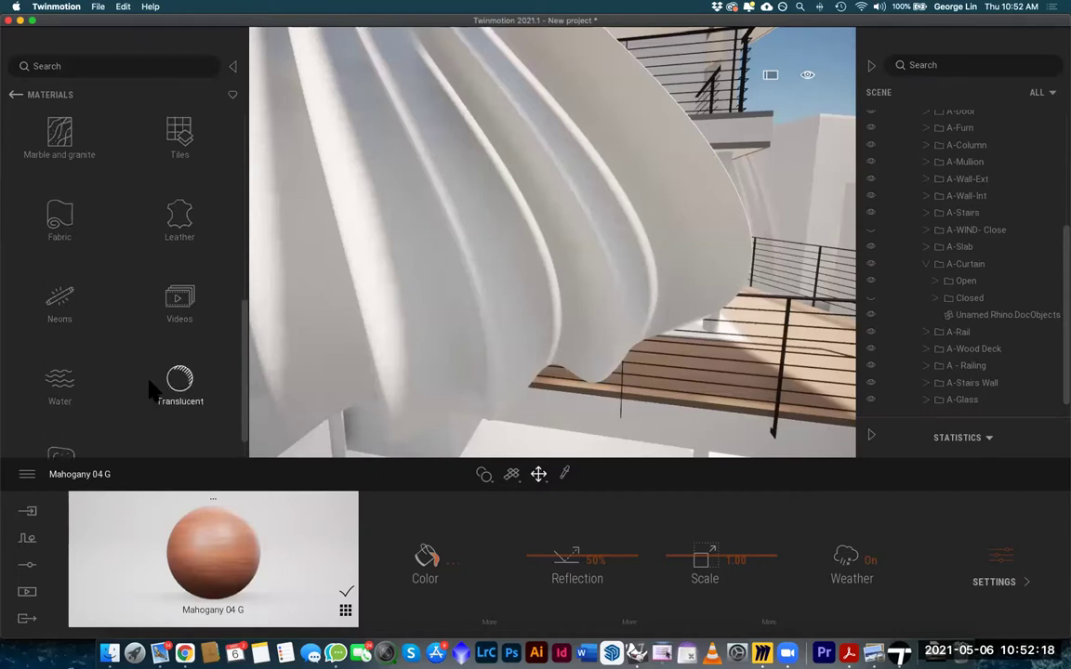
scroll(114, 381, up, 5)
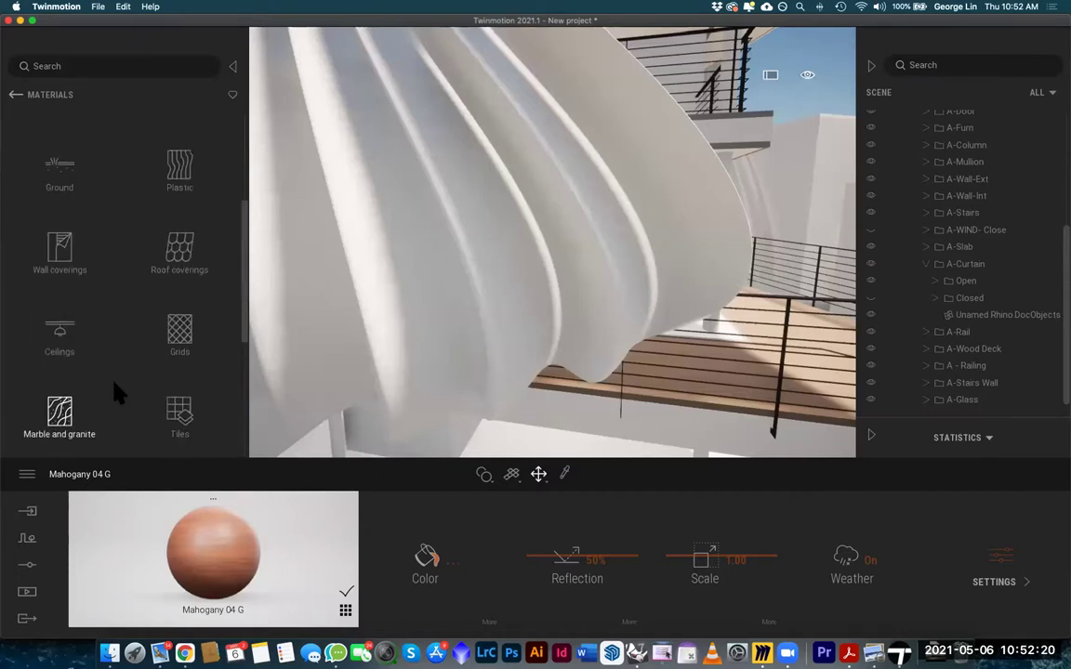
scroll(122, 383, down, 10)
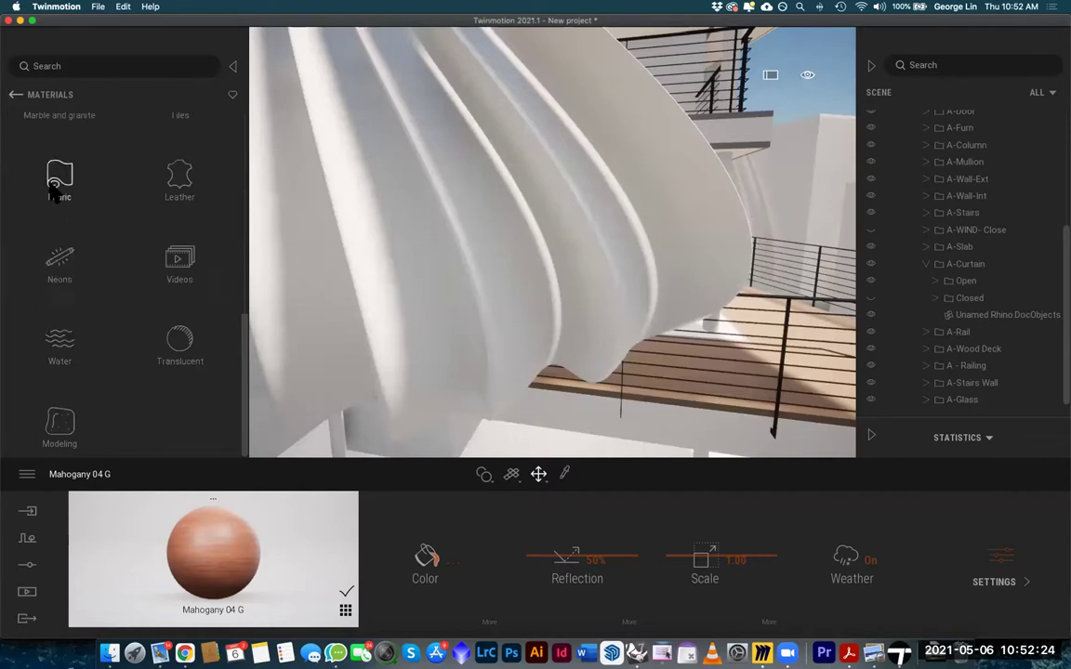
click(55, 186)
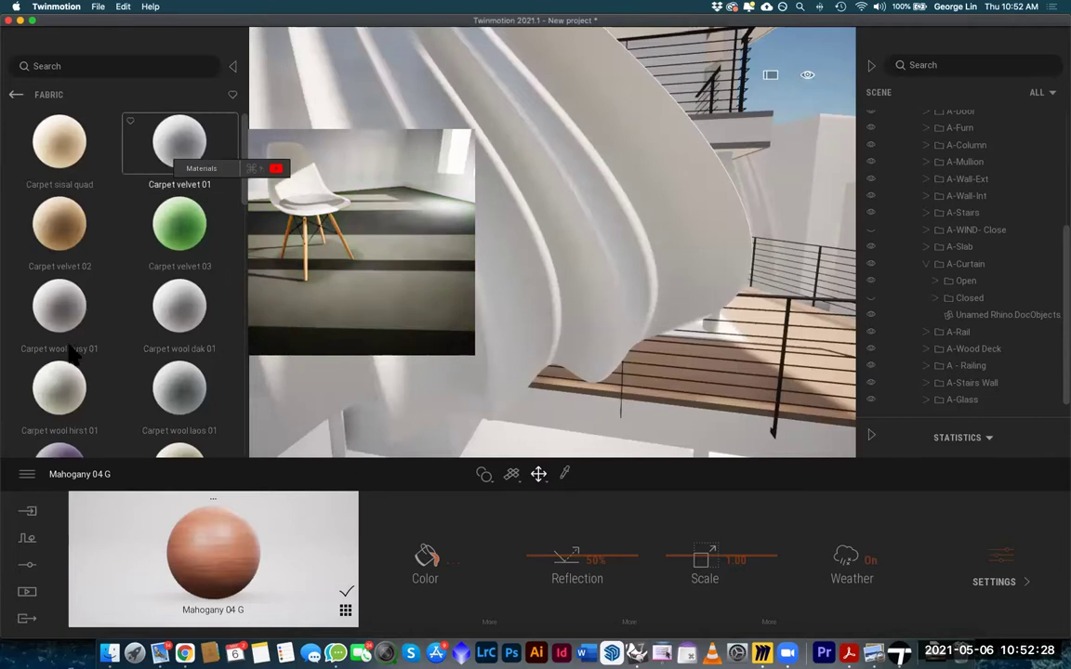
Browse the fabric materials and try Fabric wool shaggy 01 on the draped curtain
scroll(75, 385, down, 10)
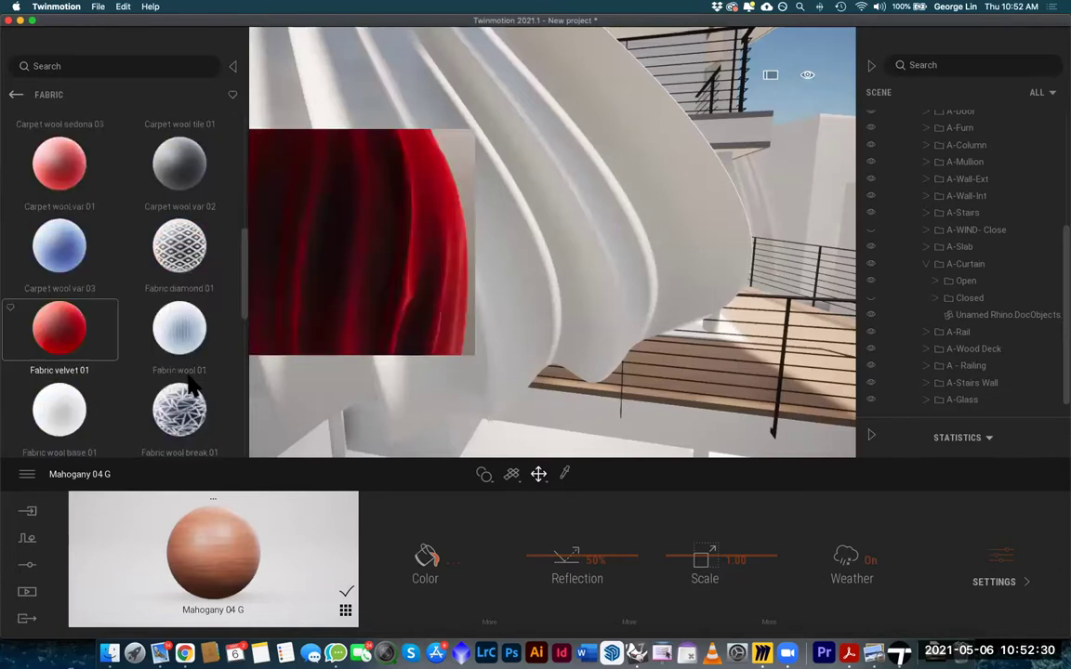
scroll(184, 399, down, 5)
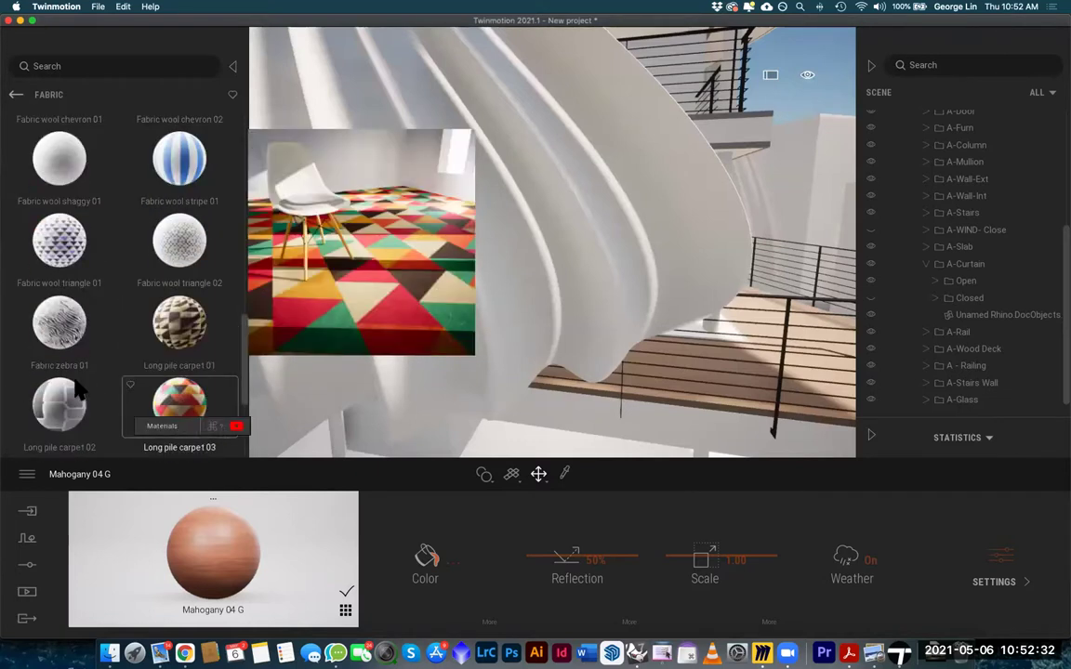
scroll(84, 310, down, 1)
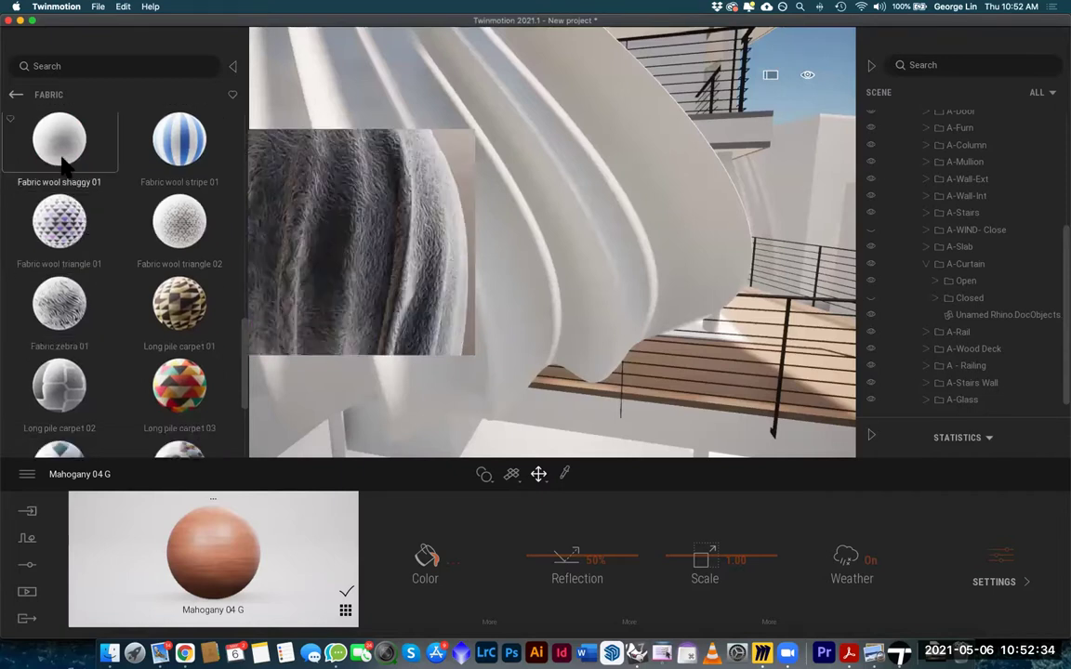
scroll(63, 168, up, 4)
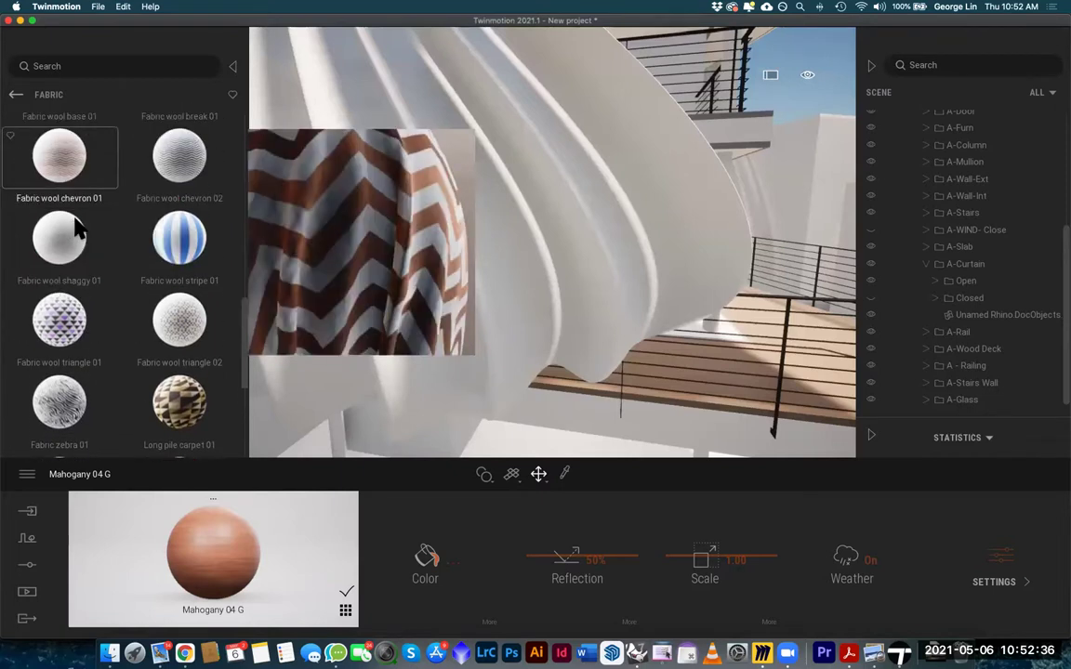
drag(63, 244, 506, 254)
click(460, 229)
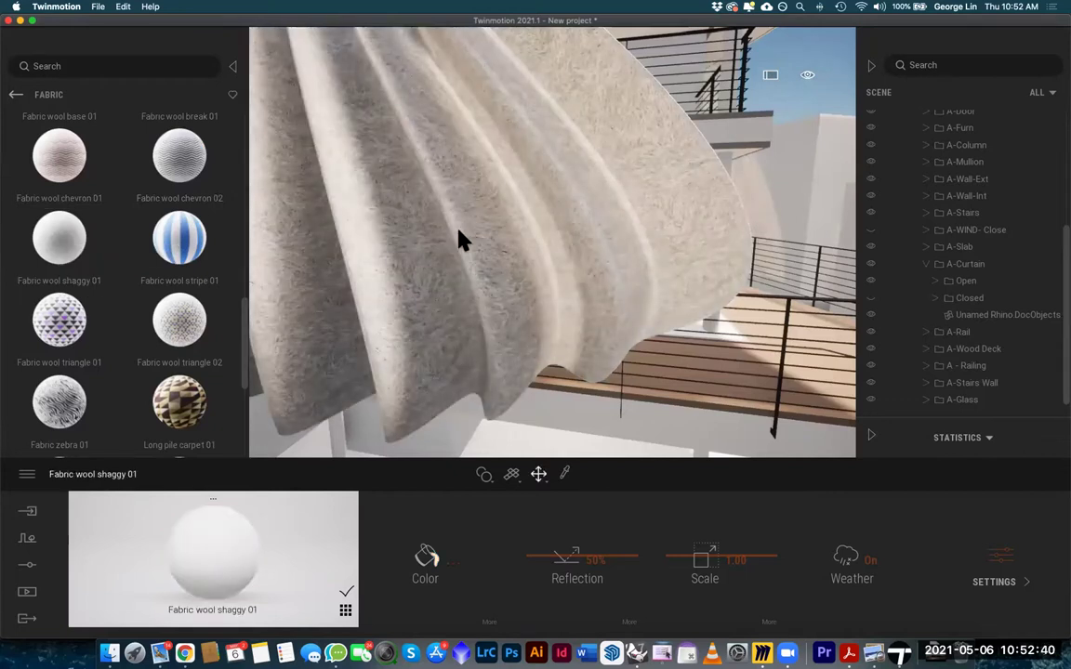
Apply the Fabric wool base 01 material to the draped curtain and examine its weave up close
scroll(459, 230, up, 3)
scroll(146, 244, up, 3)
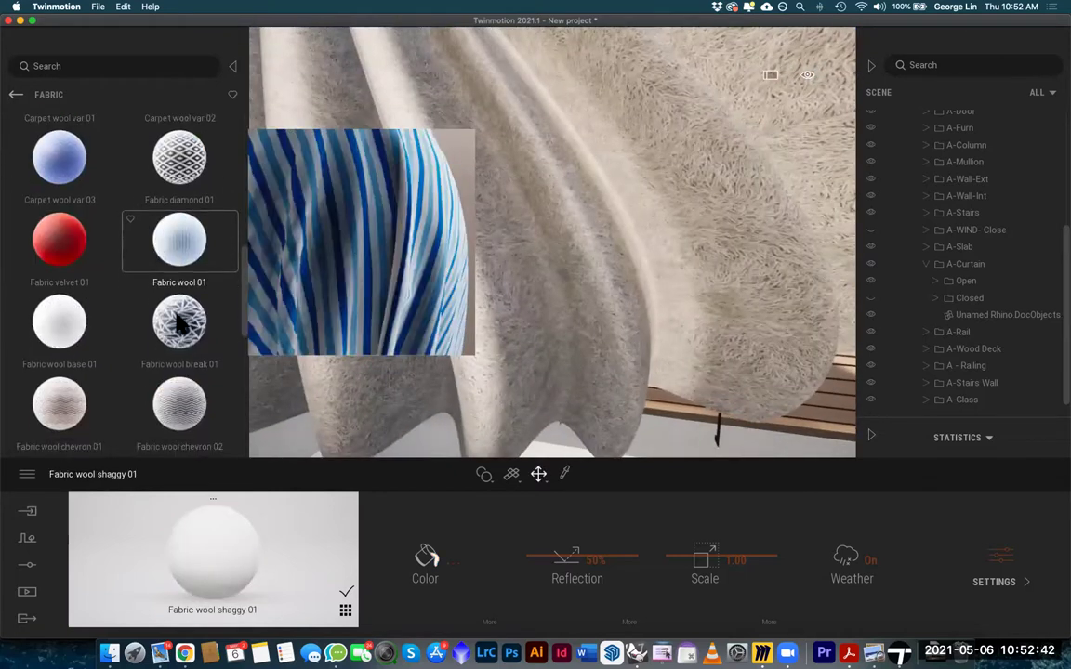
drag(69, 329, 398, 318)
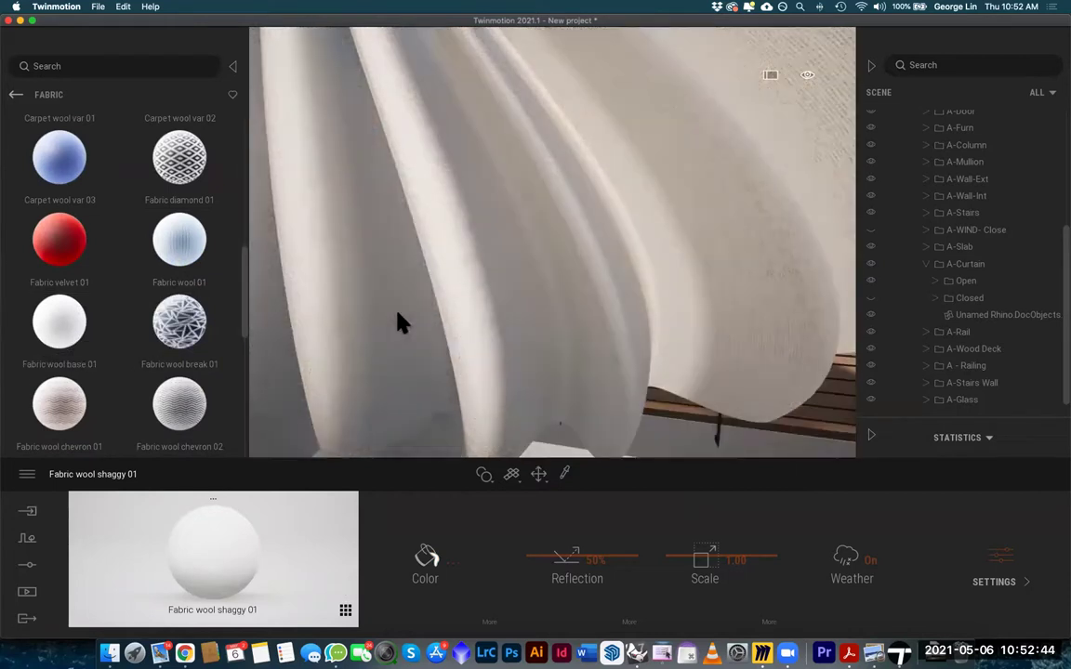
click(400, 309)
scroll(483, 379, up, 5)
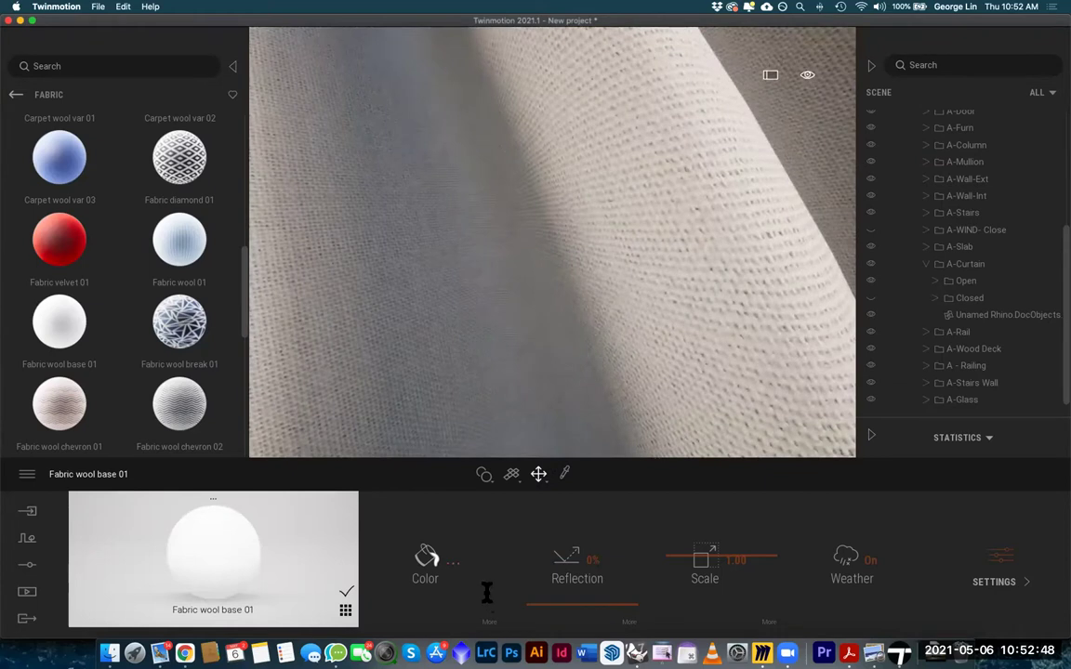
Reduce the texture scale of the curtain's Fabric wool base 01 material to 0.41
drag(735, 591, 731, 584)
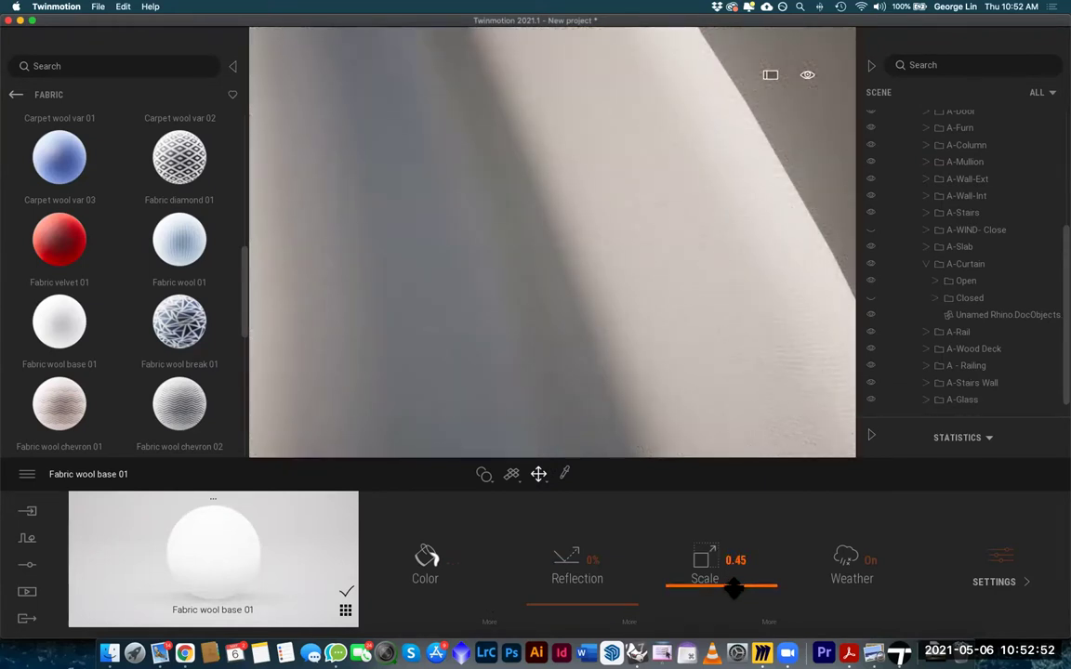
drag(737, 595, 741, 594)
scroll(705, 323, down, 5)
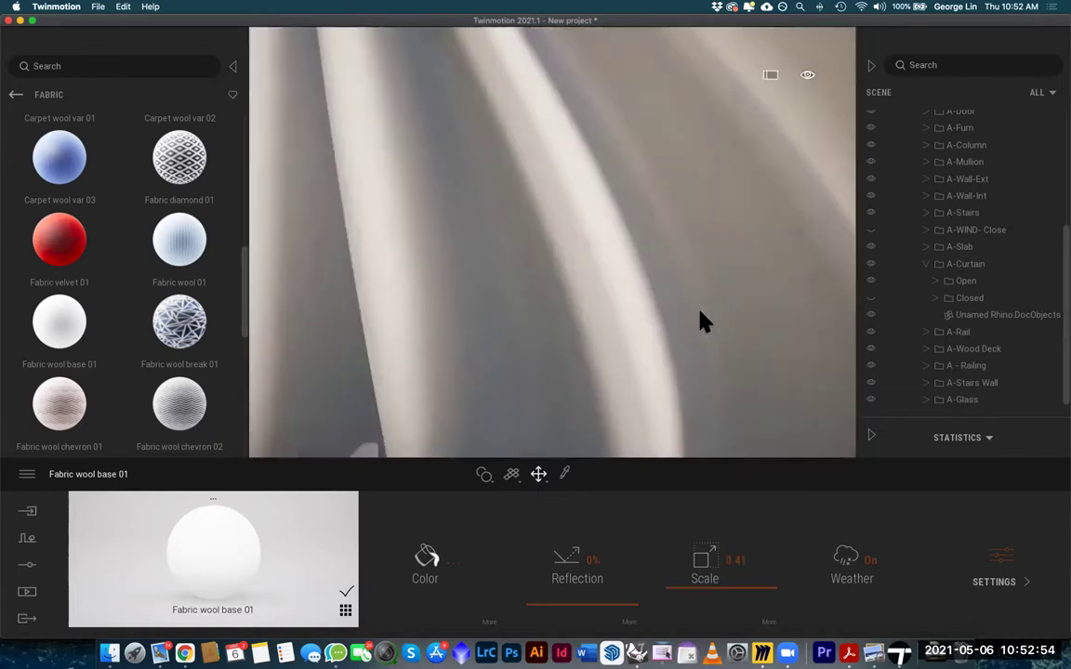
key(d)
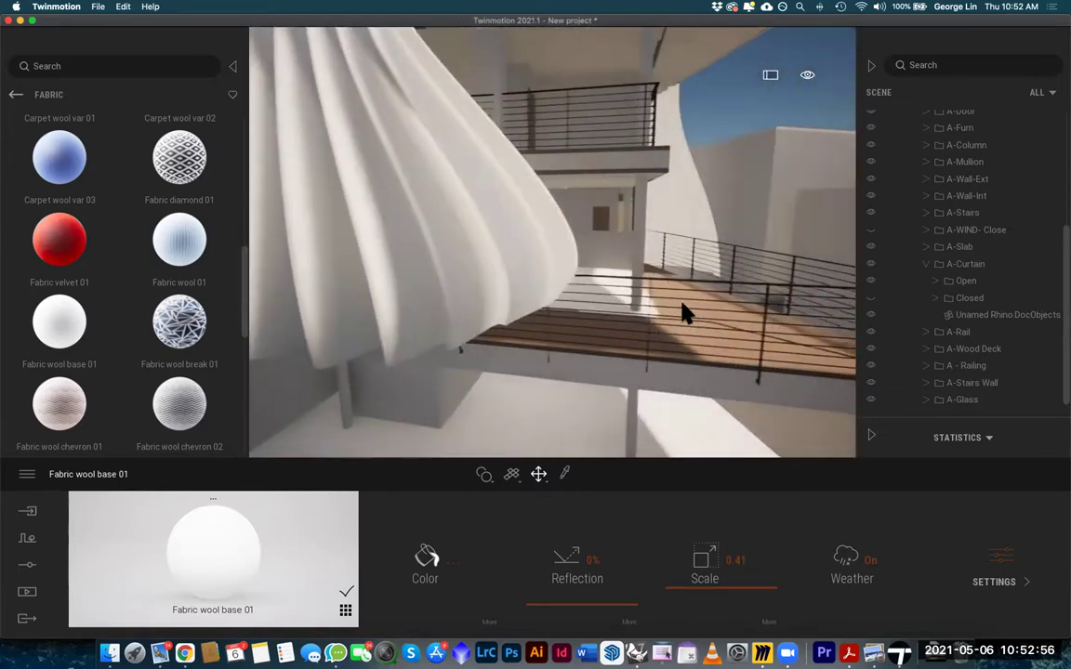
right_drag(660, 294, 632, 287)
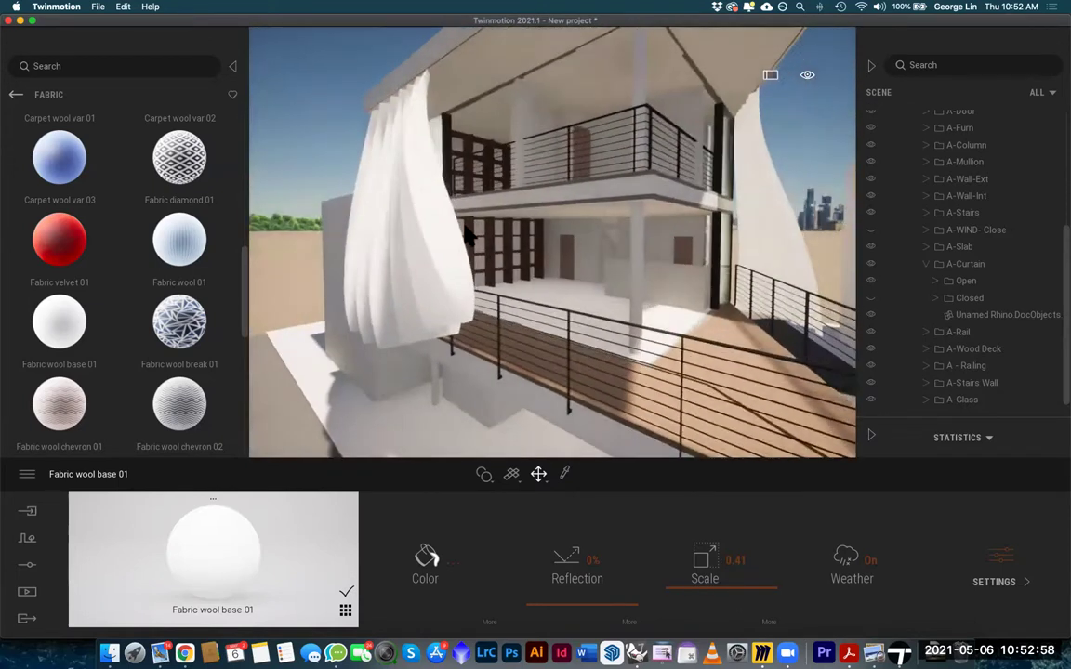
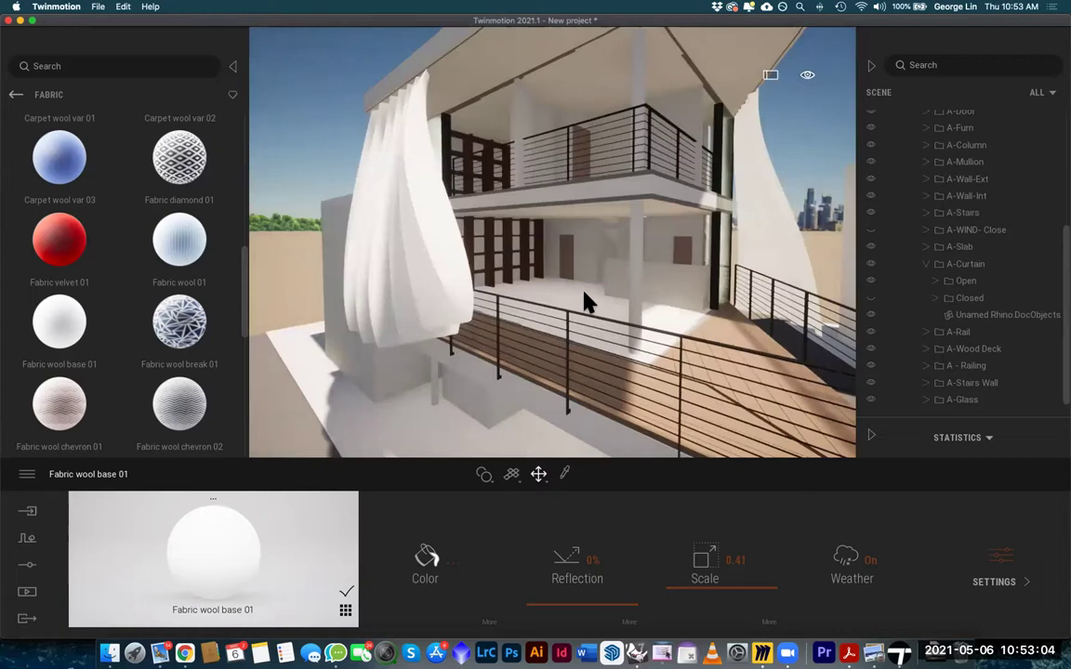
View the building from the front corner, check the source model in Rhino, and return to Twinmotion
key(d)
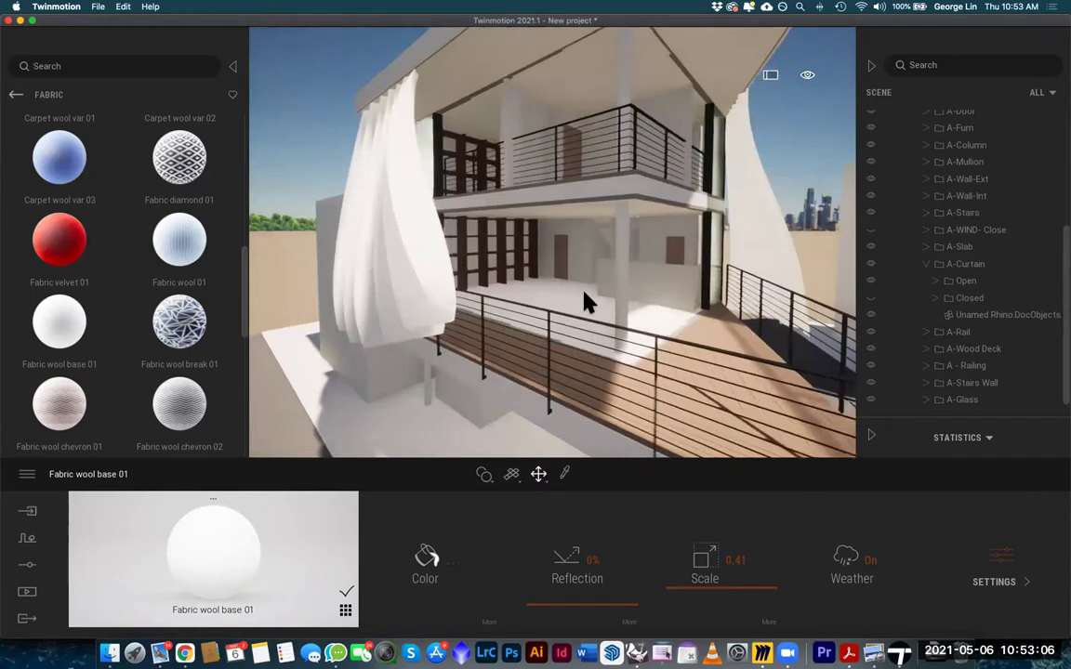
drag(586, 298, 411, 138)
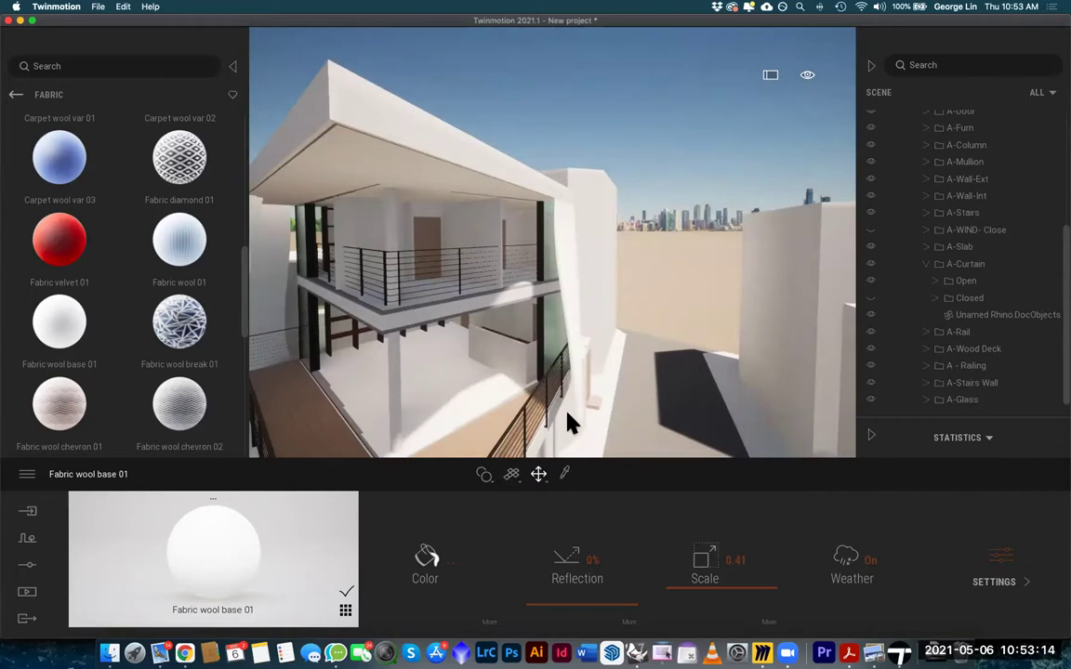
click(637, 652)
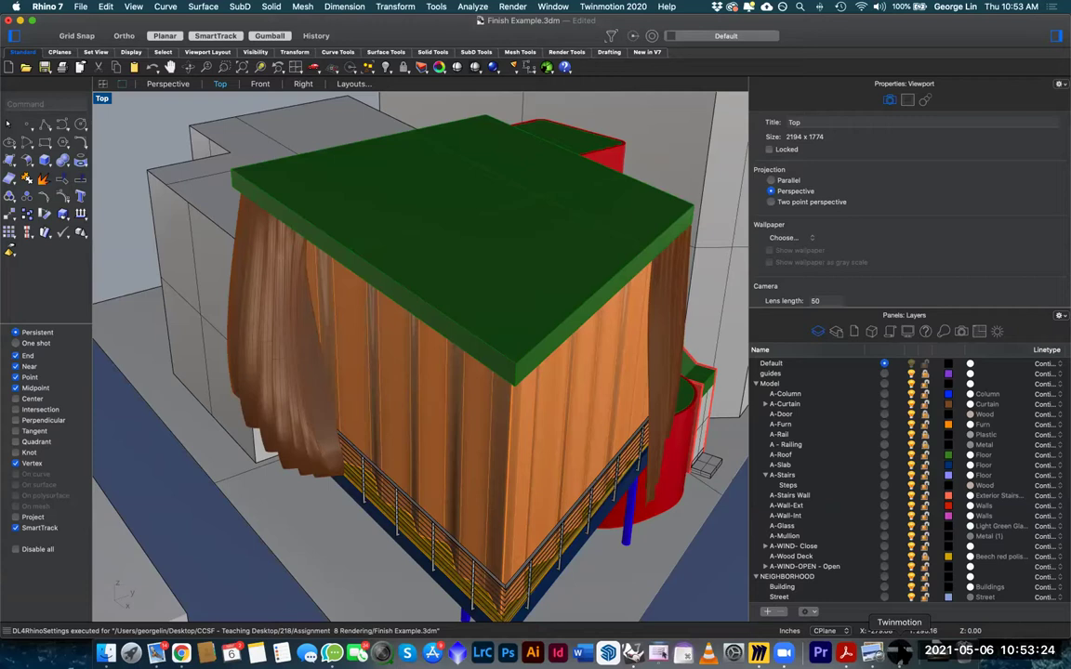
click(899, 653)
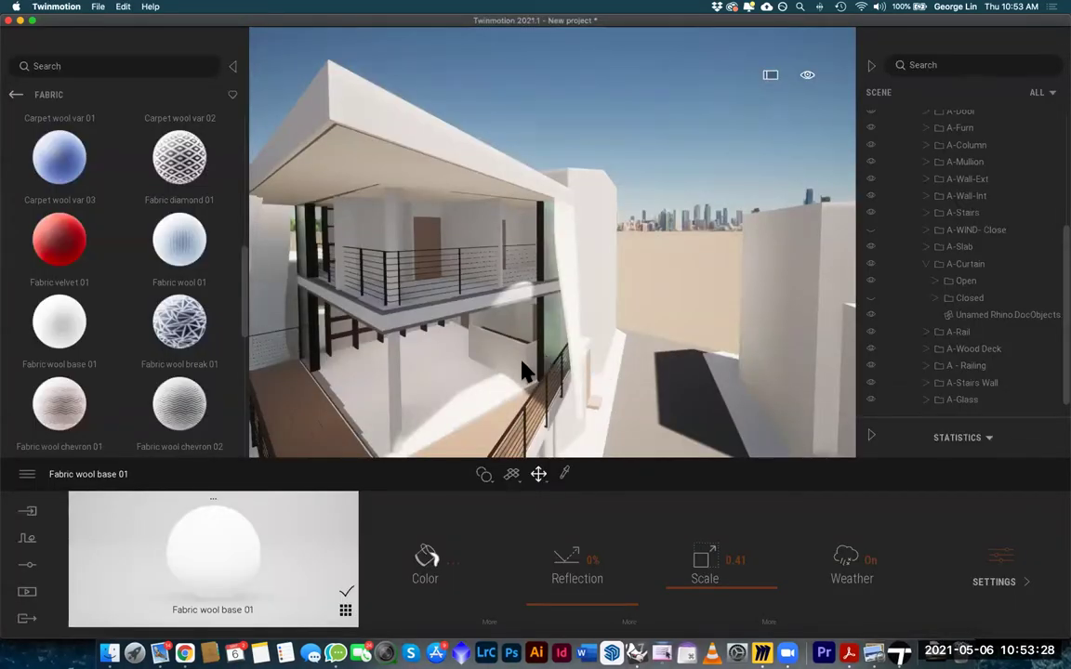
Apply the Brown limestone stone material to the low interior partition beside the glass wall
scroll(519, 367, down, 3)
scroll(517, 370, up, 4)
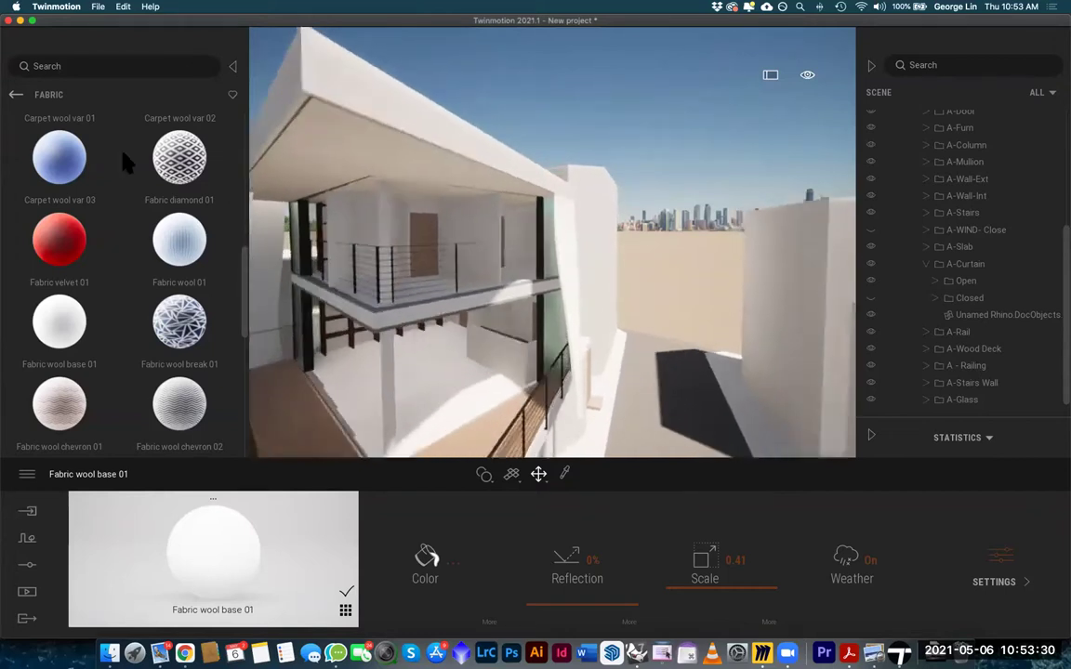
click(16, 94)
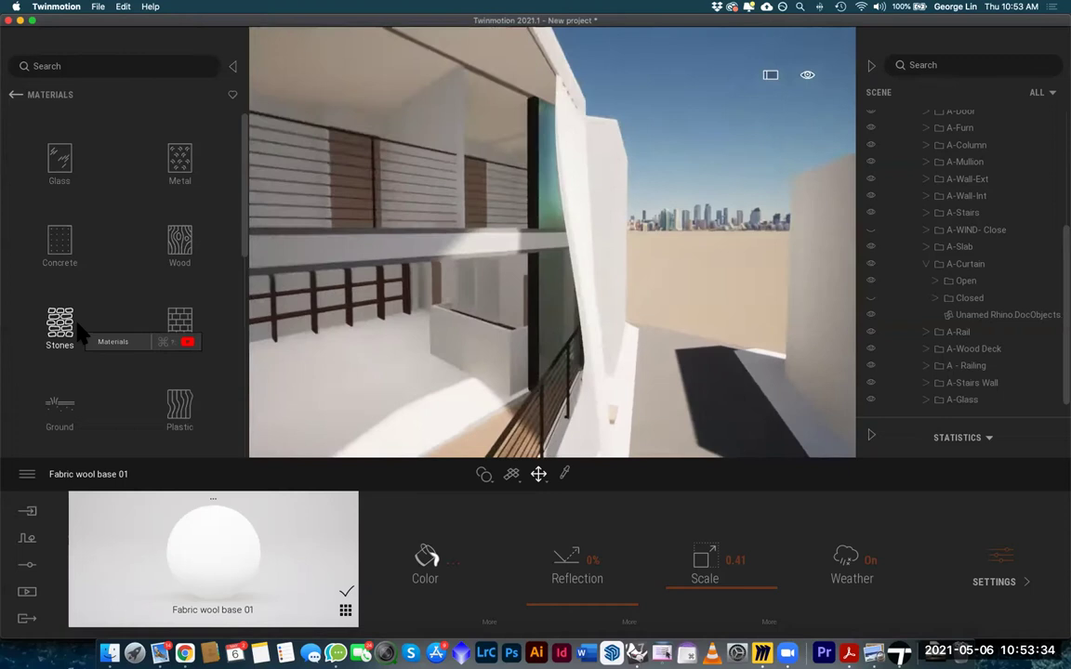
click(79, 330)
scroll(153, 372, down, 10)
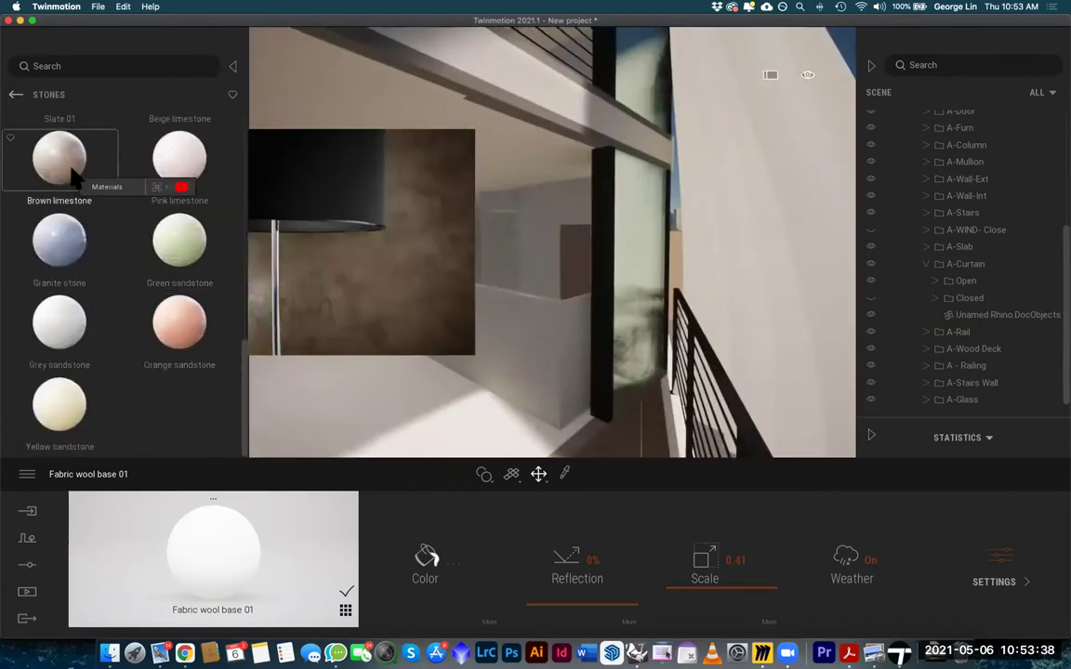
drag(69, 167, 522, 348)
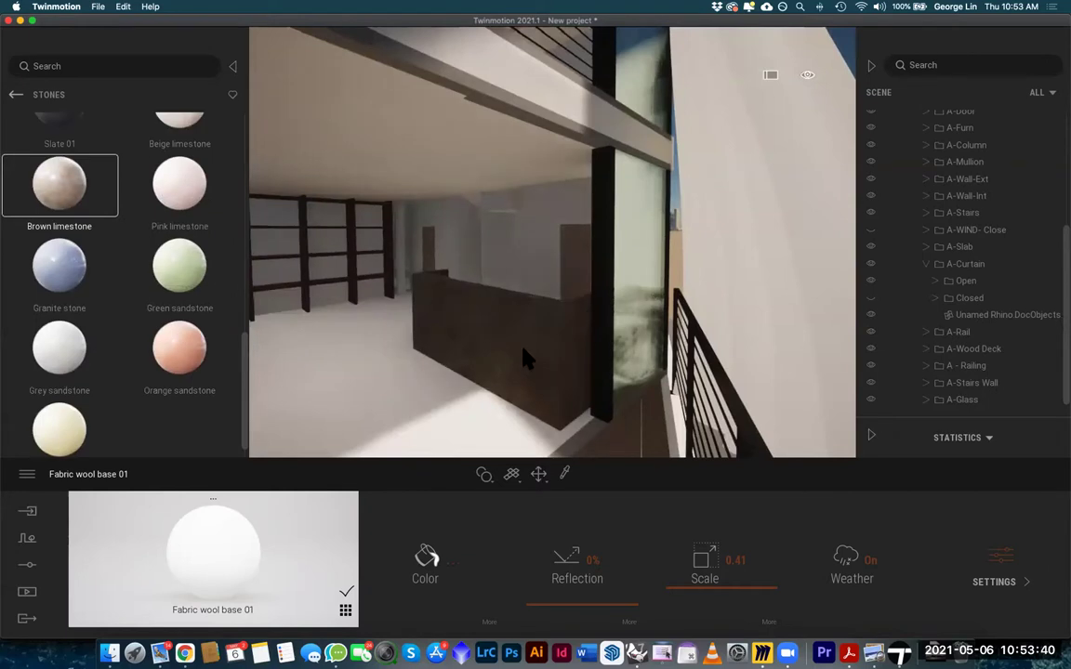
click(530, 305)
scroll(530, 316, down, 3)
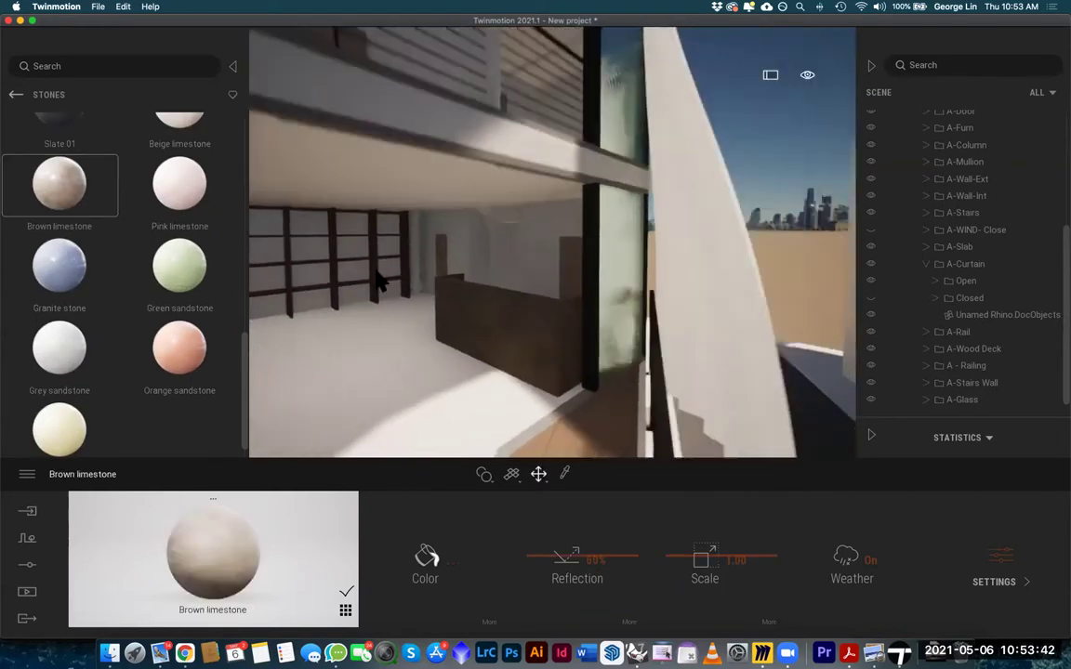
scroll(163, 180, up, 2)
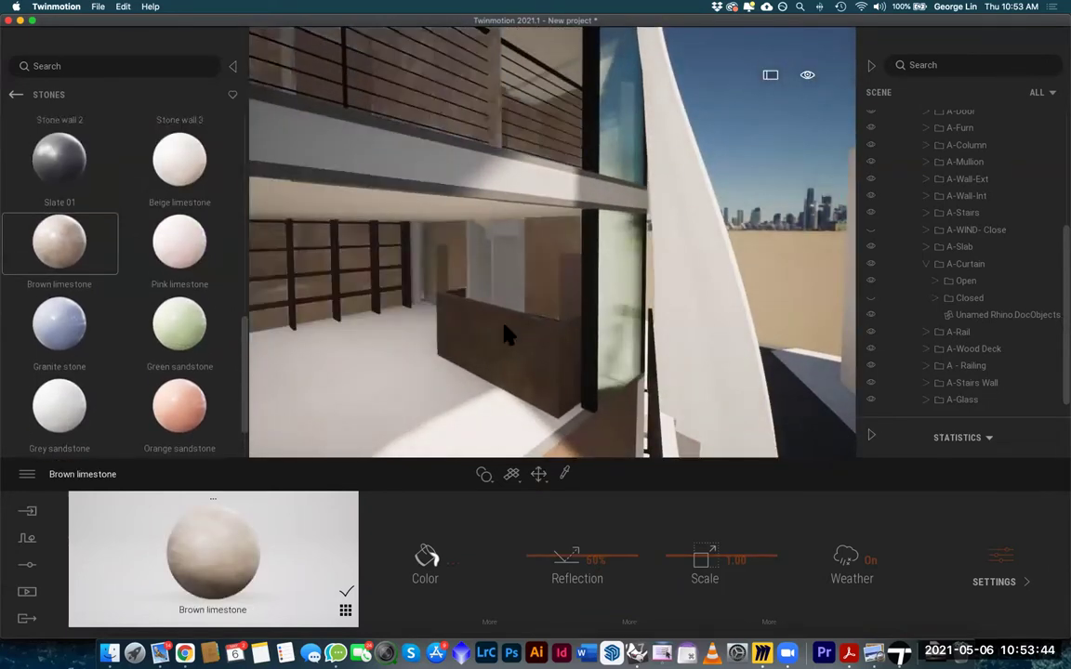
Undo the Brown limestone on the low interior partition and apply the Slate 01 stone material to it instead
key(super+z)
scroll(378, 306, down, 2)
drag(79, 169, 497, 337)
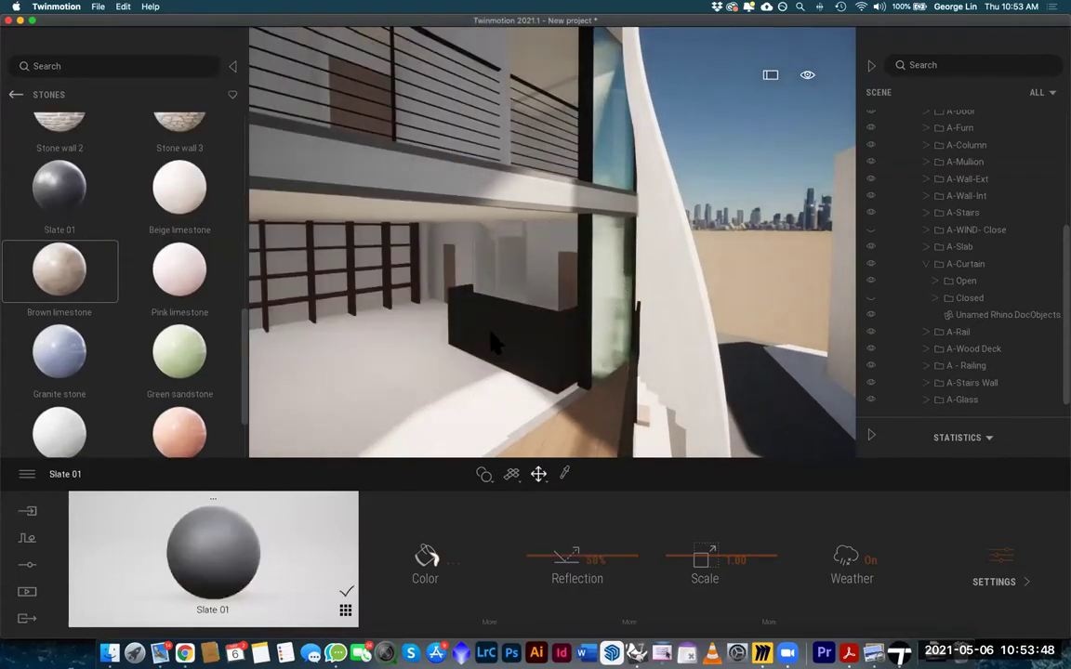
Apply the Carbon metal material to the threshold strip between the wood deck and the ground-floor interior
key(s)
key(a)
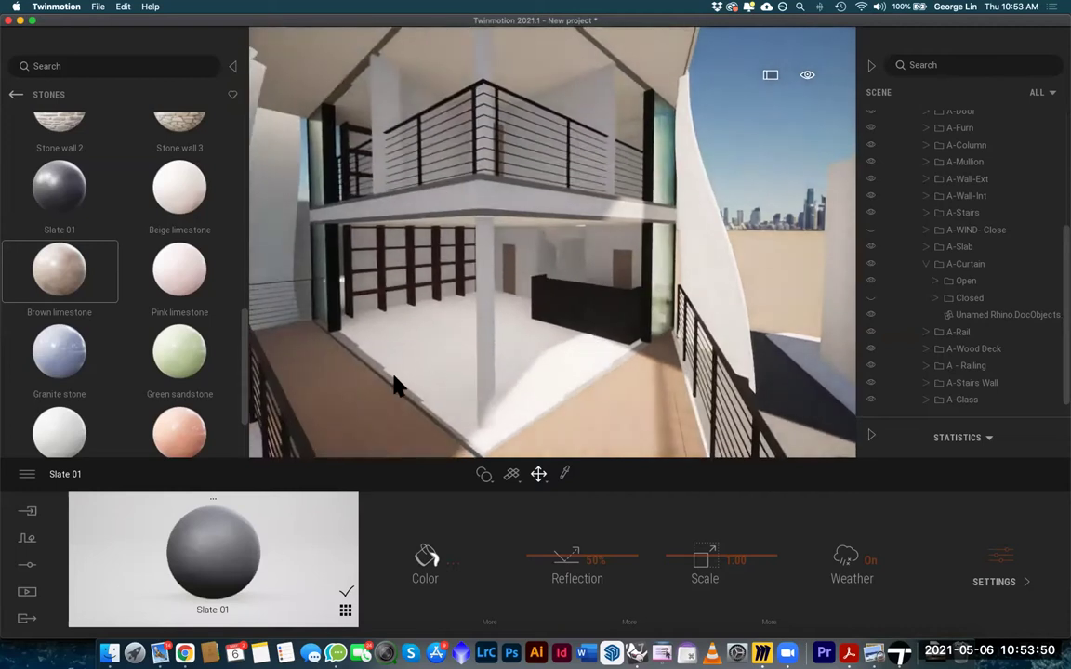
key(a)
key(w)
key(q)
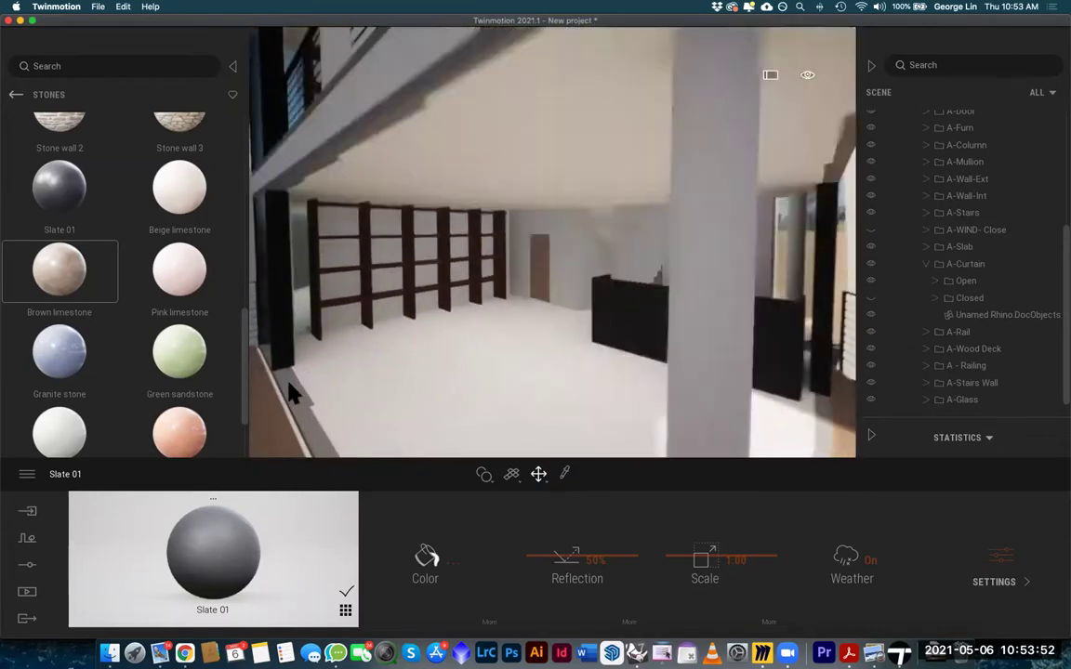
key(w)
right_drag(386, 392, 478, 343)
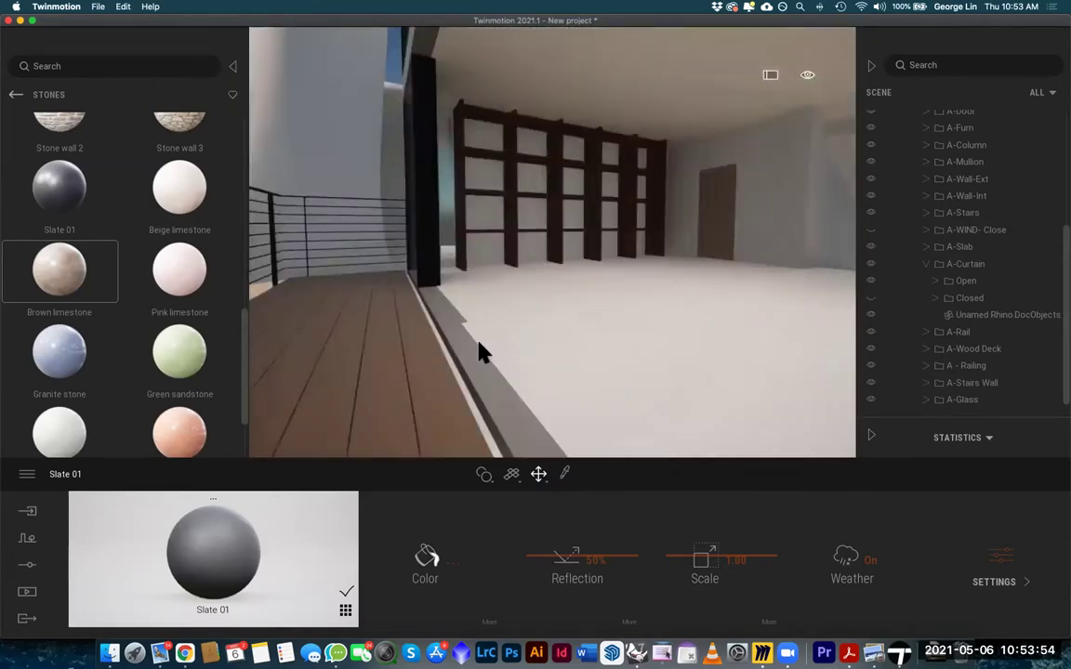
key(w)
key(a)
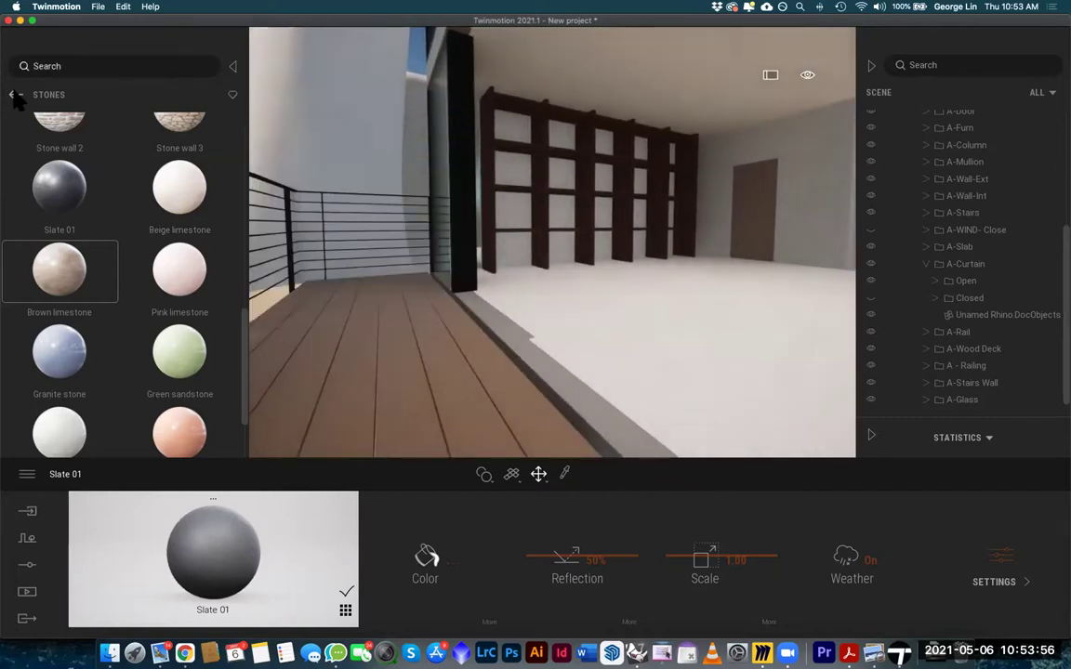
click(16, 94)
click(179, 160)
mouse_move(190, 168)
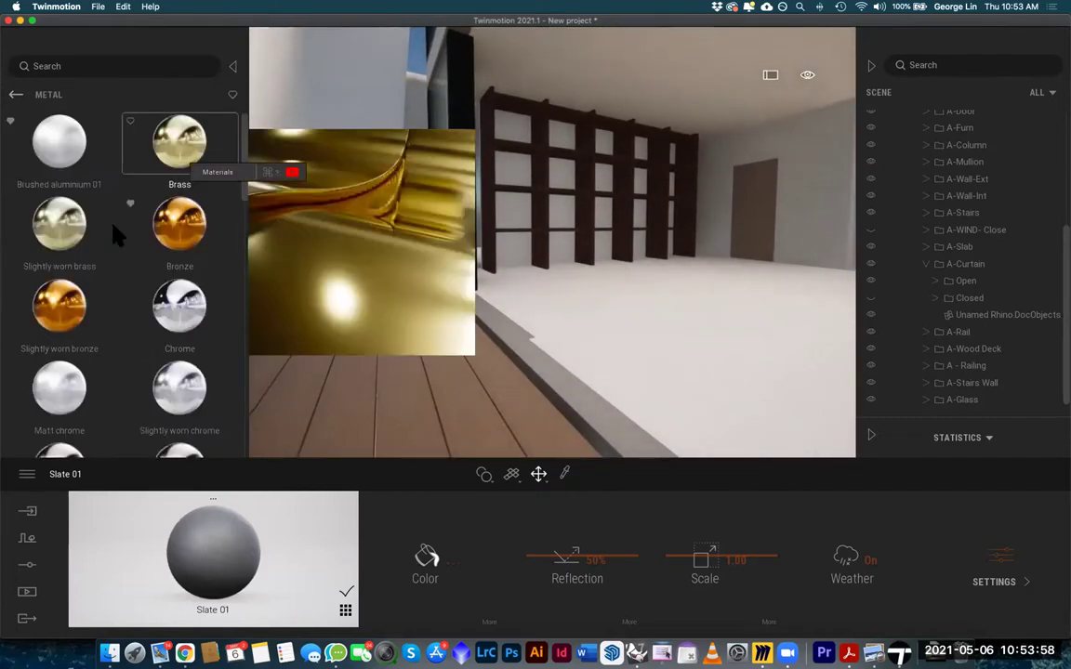
scroll(158, 279, down, 8)
scroll(167, 289, up, 4)
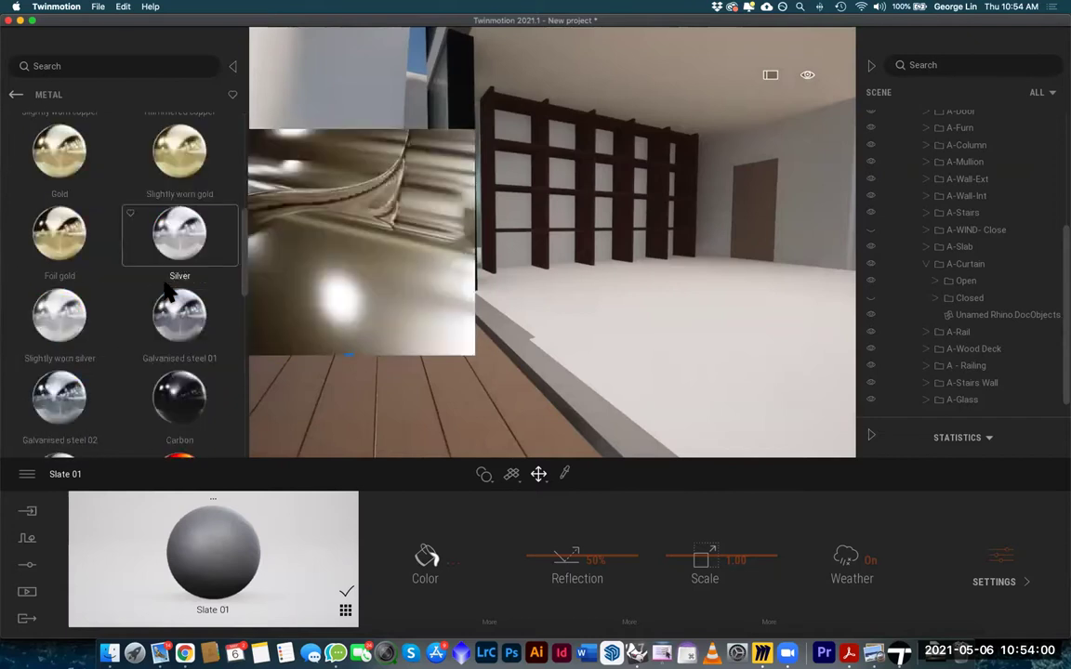
mouse_move(191, 414)
drag(391, 398, 493, 361)
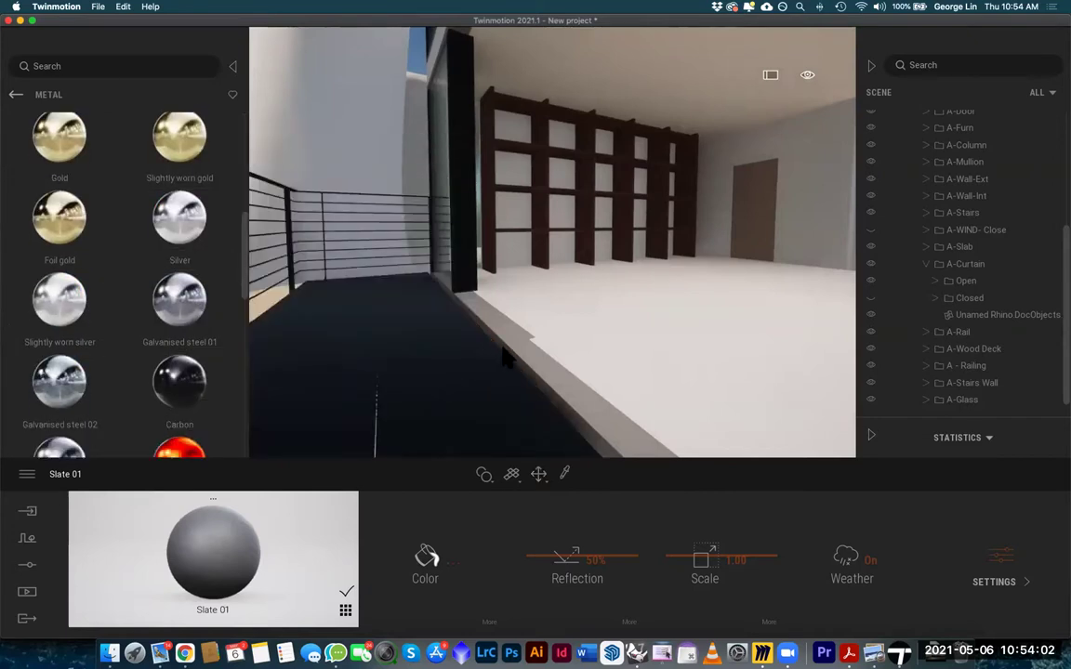
key(super+z)
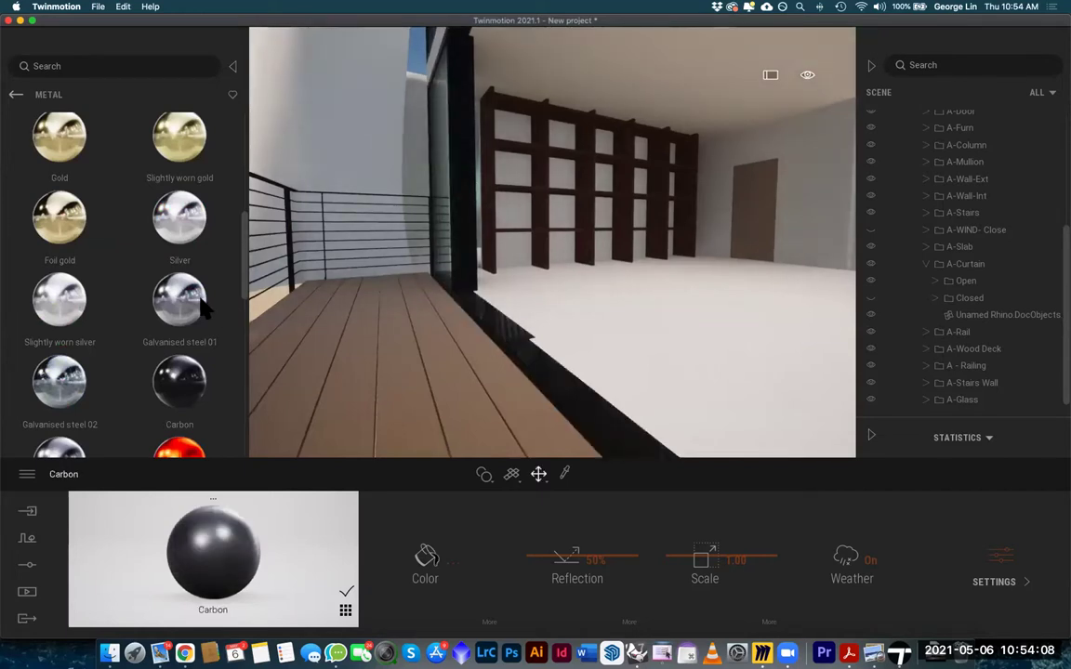
Apply the Brushed aluminium 01 metal material to the glass wall's vertical frame and darken its colour to near black
scroll(200, 307, up, 5)
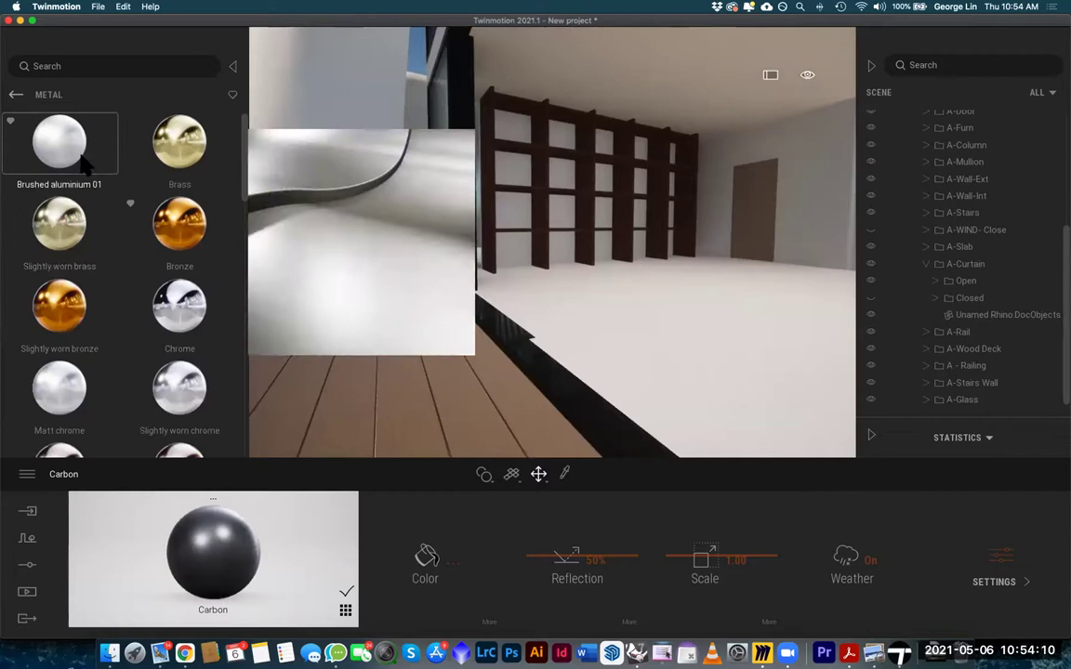
click(464, 237)
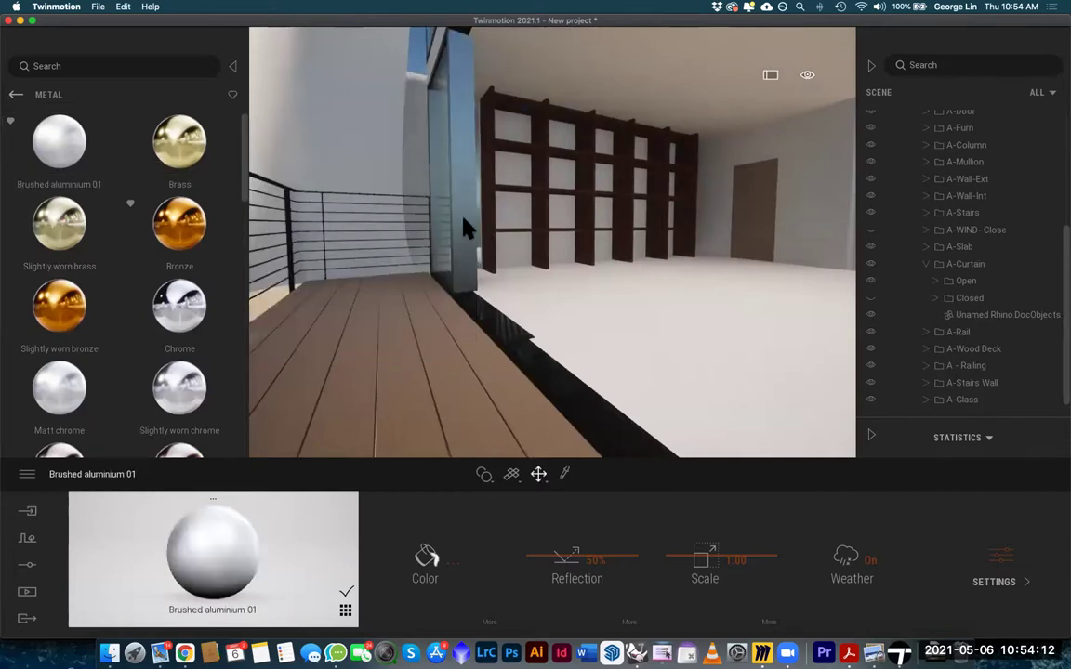
click(426, 560)
drag(522, 316, 526, 351)
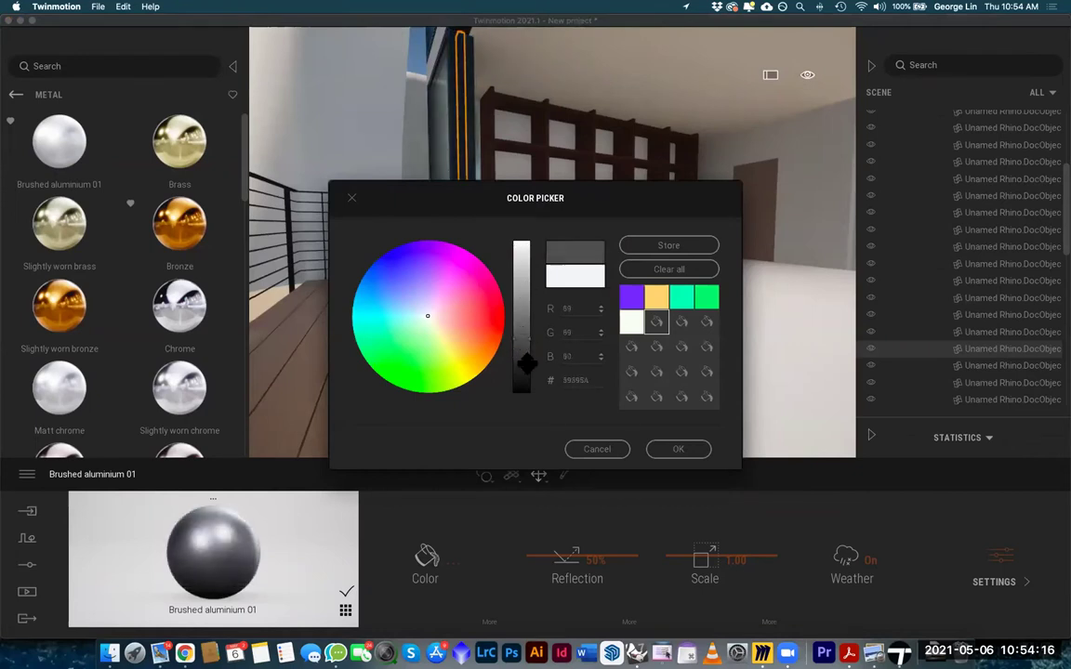
click(677, 450)
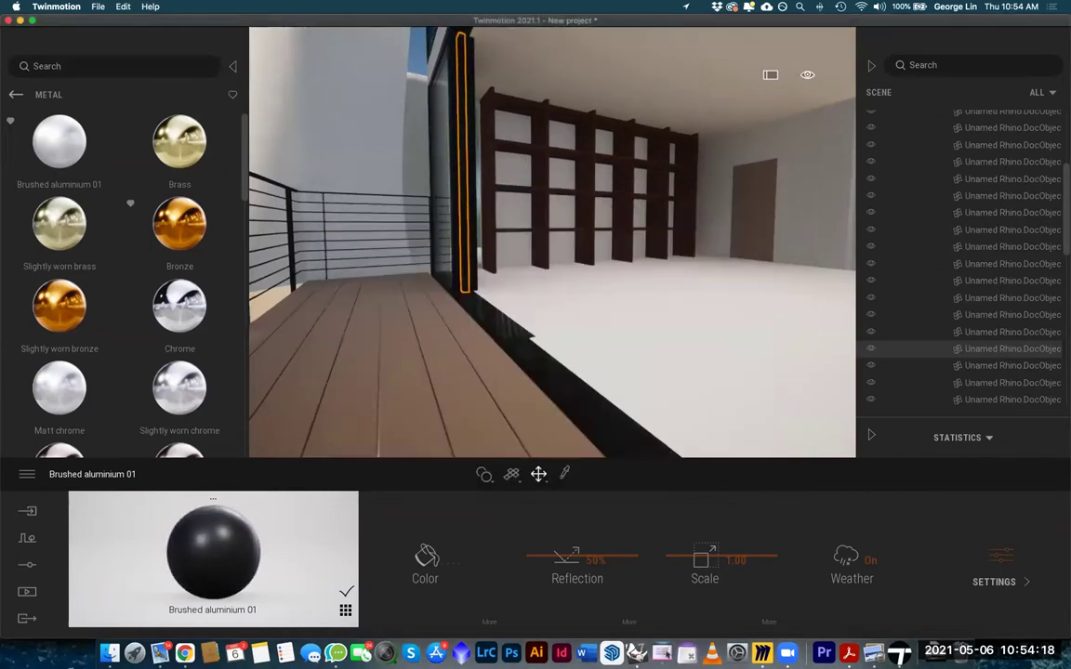
Browse the Glass materials in the library, including the patterned glass and sticker variants
key(s)
key(e)
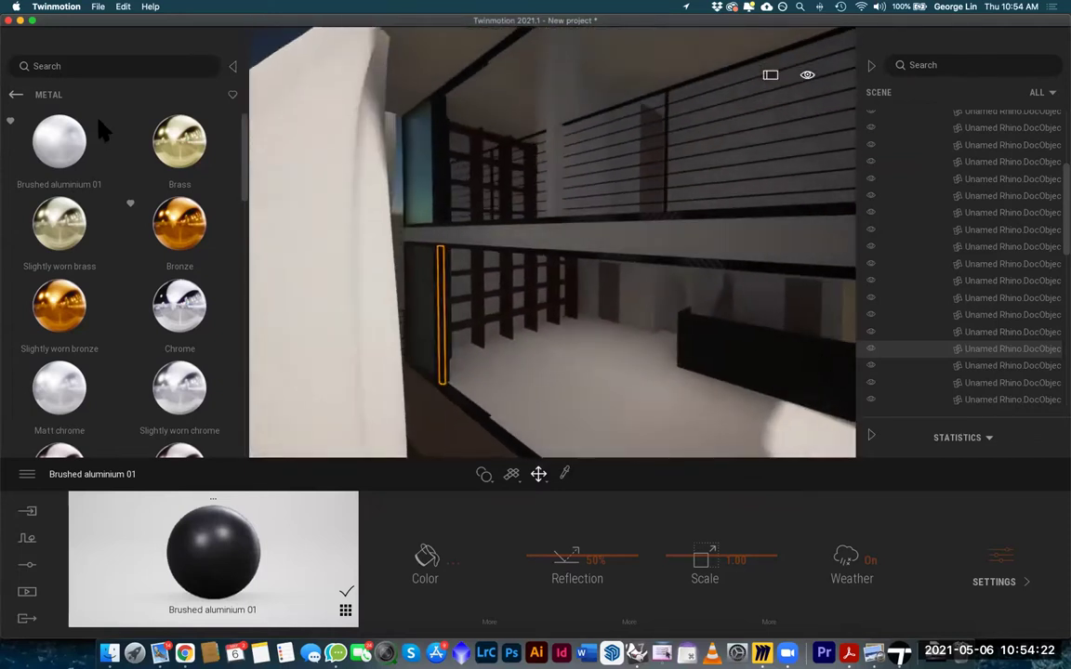
click(16, 94)
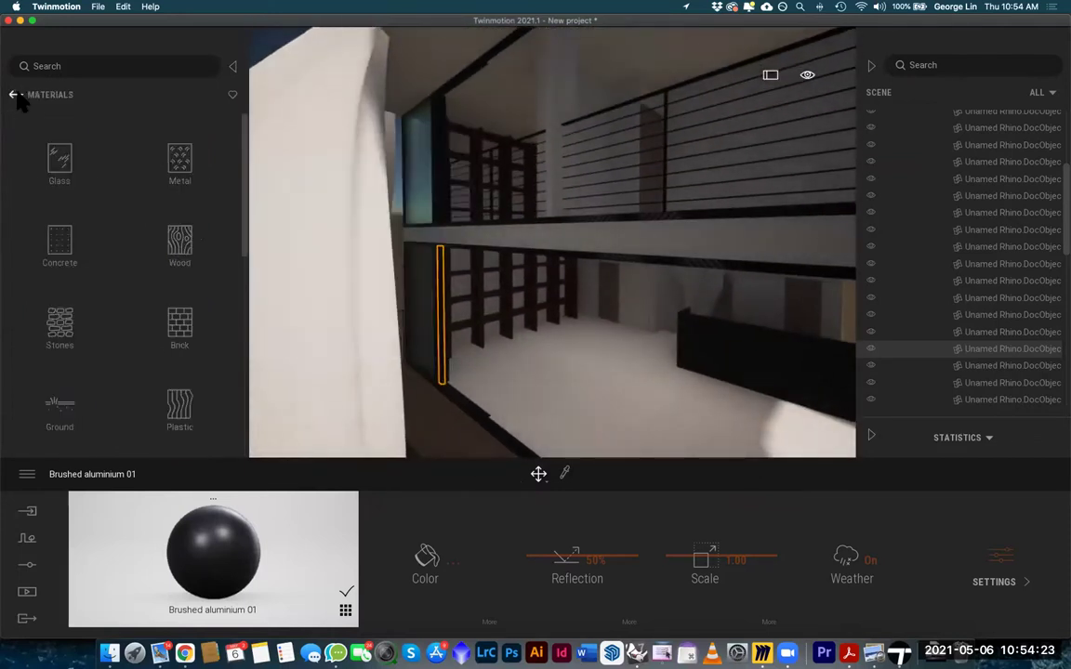
click(59, 165)
scroll(179, 375, down, 3)
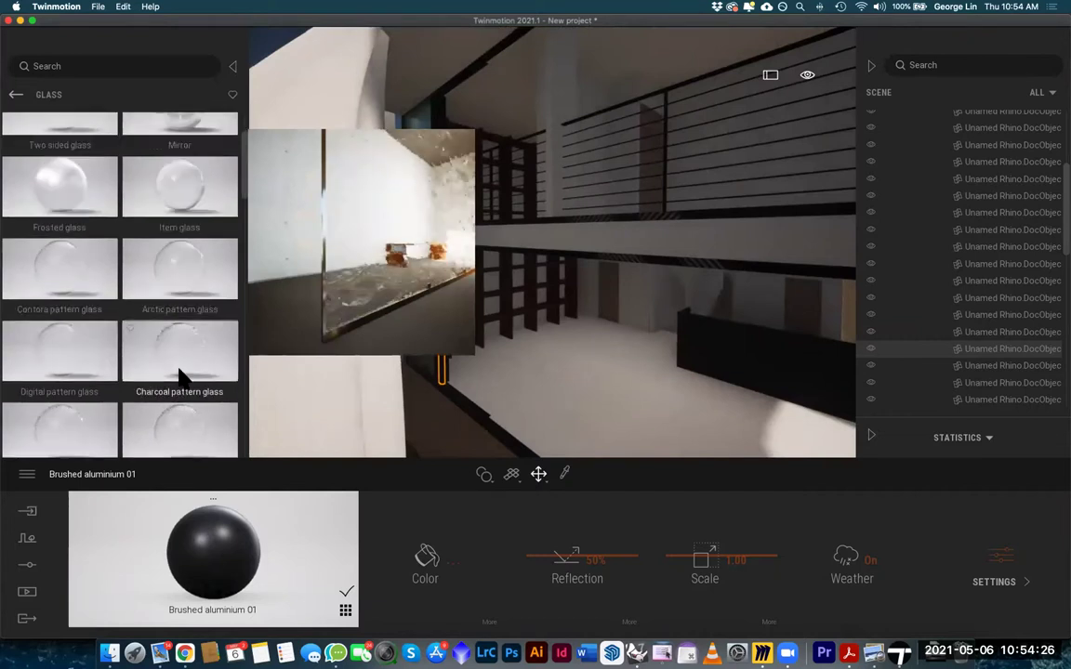
scroll(172, 370, down, 3)
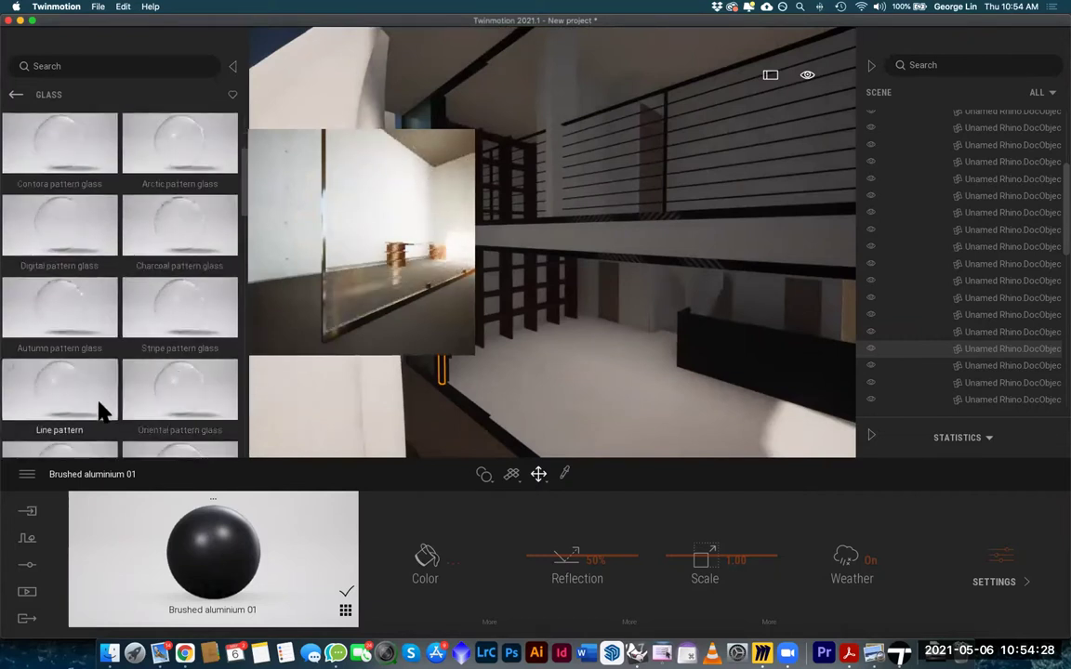
scroll(227, 410, down, 3)
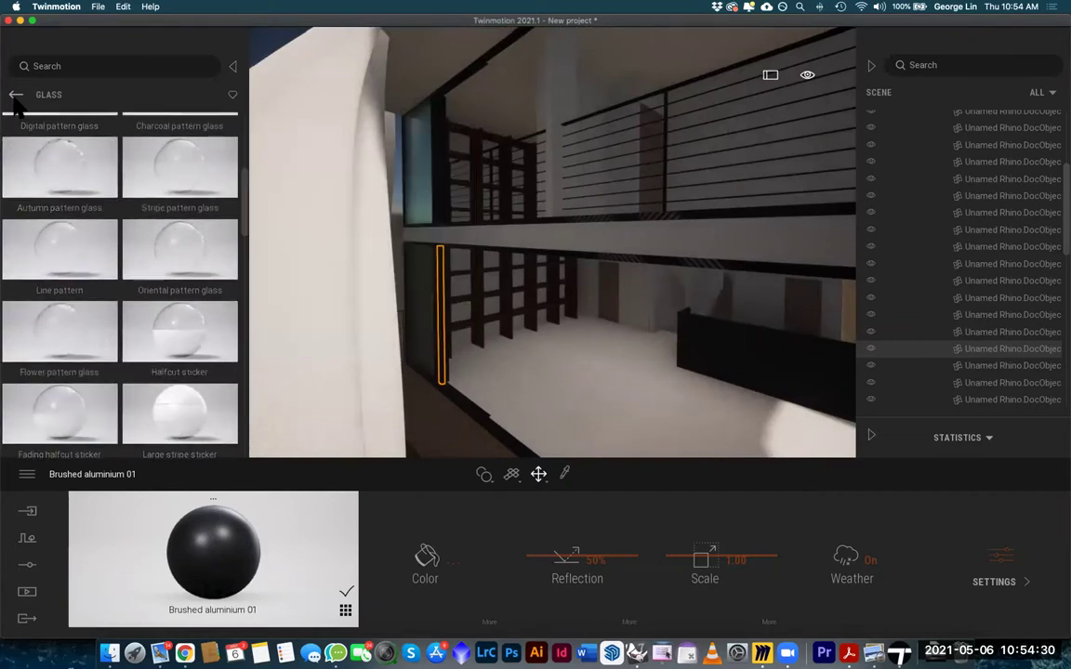
click(15, 94)
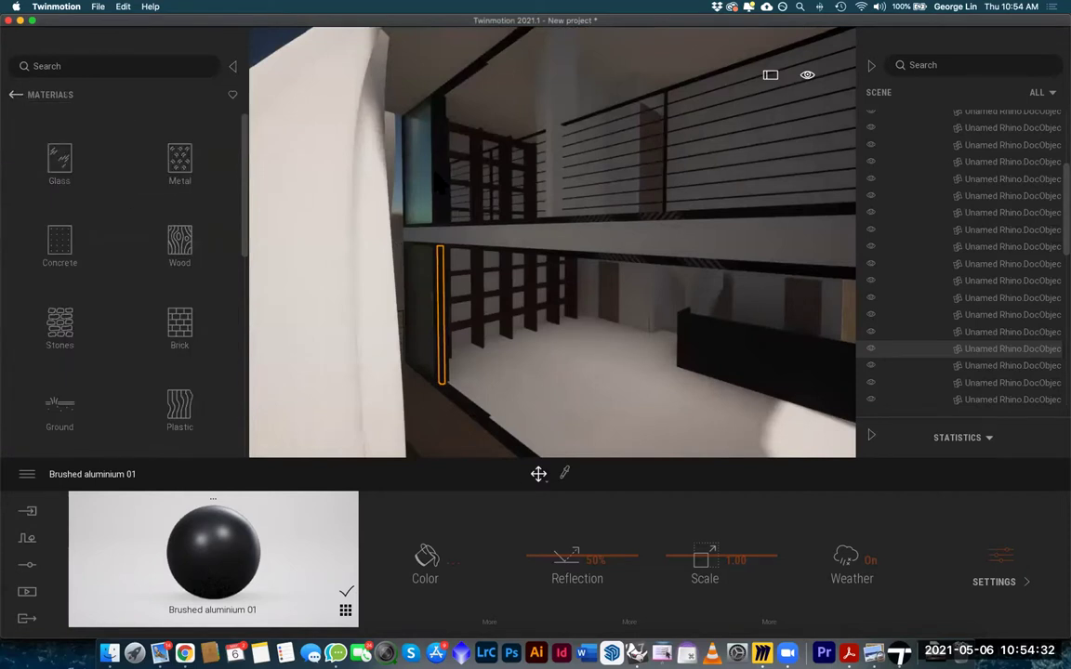
Apply the Matt chrome metal material to the carbon-patterned strip along the upper floor's edge below the railing
scroll(555, 259, down, 5)
middle_drag(617, 294, 664, 321)
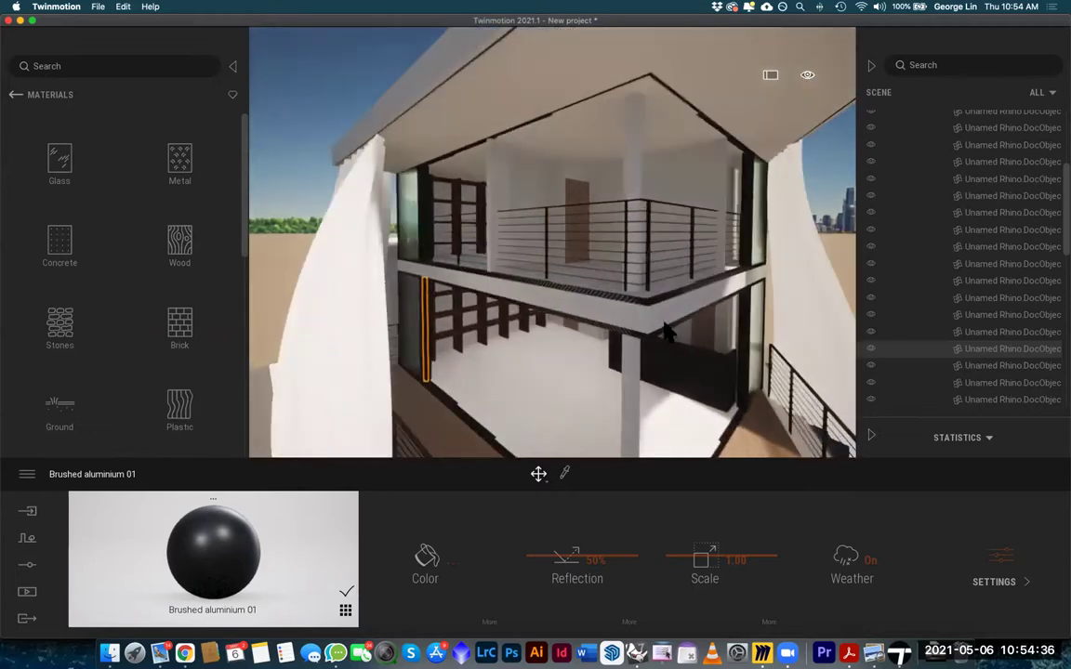
scroll(668, 333, up, 10)
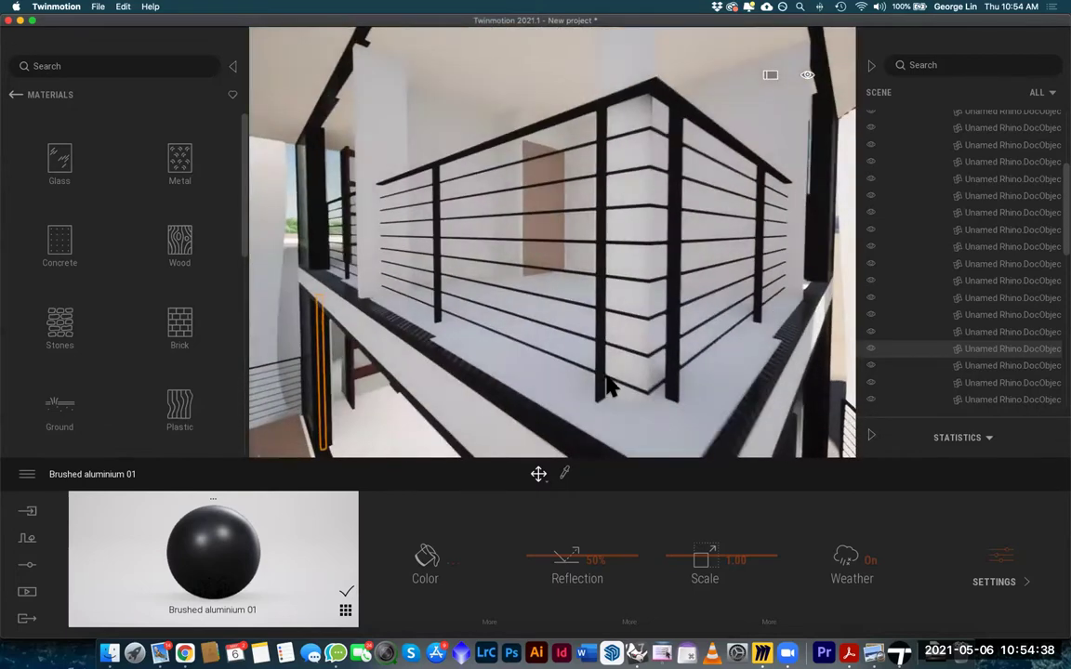
scroll(607, 376, down, 3)
scroll(566, 394, up, 6)
mouse_move(399, 333)
right_down()
mouse_move(388, 343)
mouse_move(393, 364)
mouse_move(421, 349)
mouse_move(400, 325)
right_up()
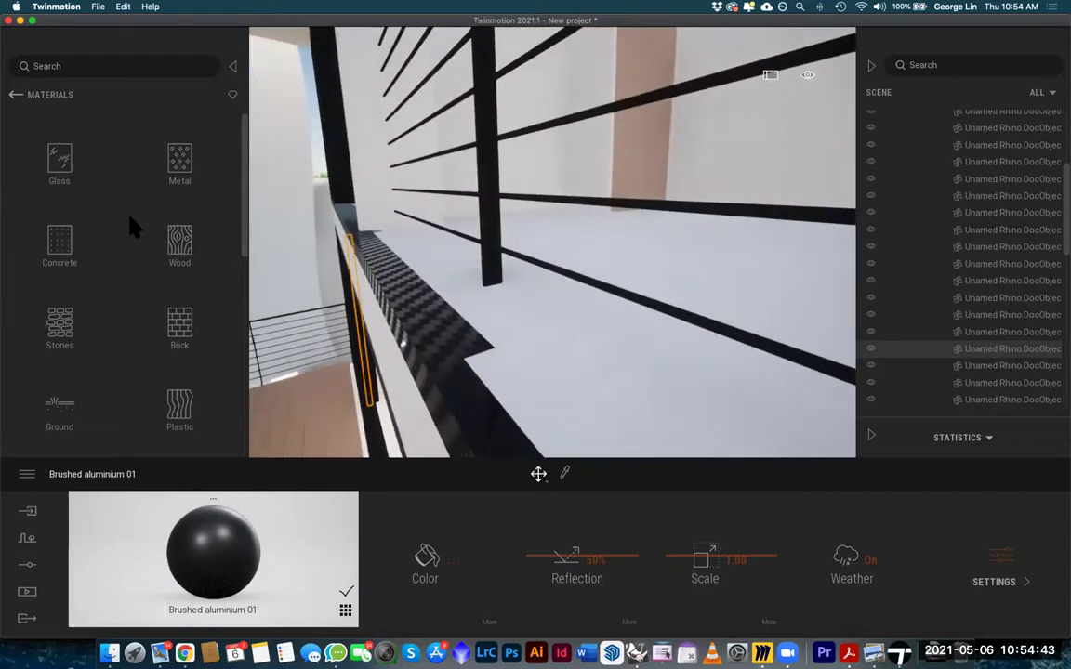
click(172, 167)
scroll(168, 354, down, 4)
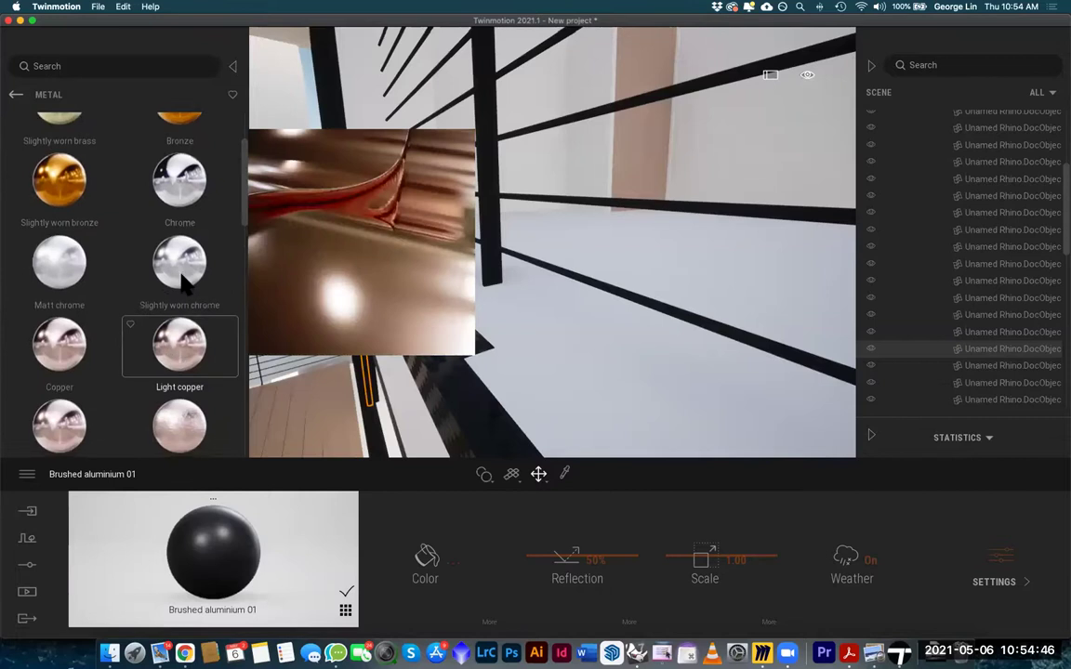
drag(112, 279, 367, 288)
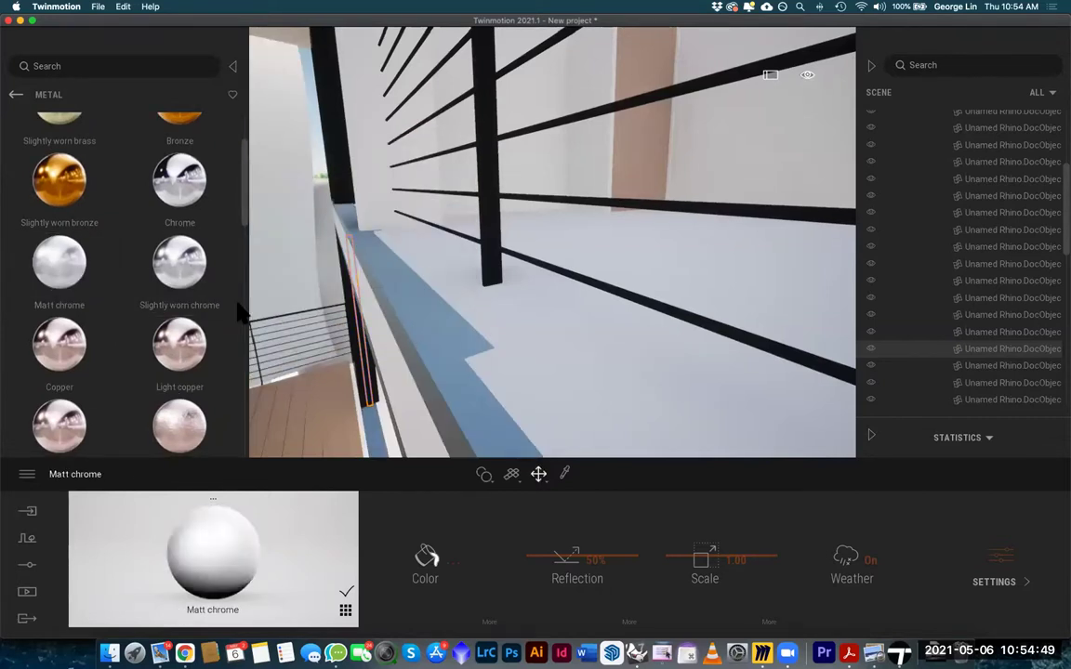
Set the Matt chrome material's colour to dark grey 4D4D4D
click(428, 554)
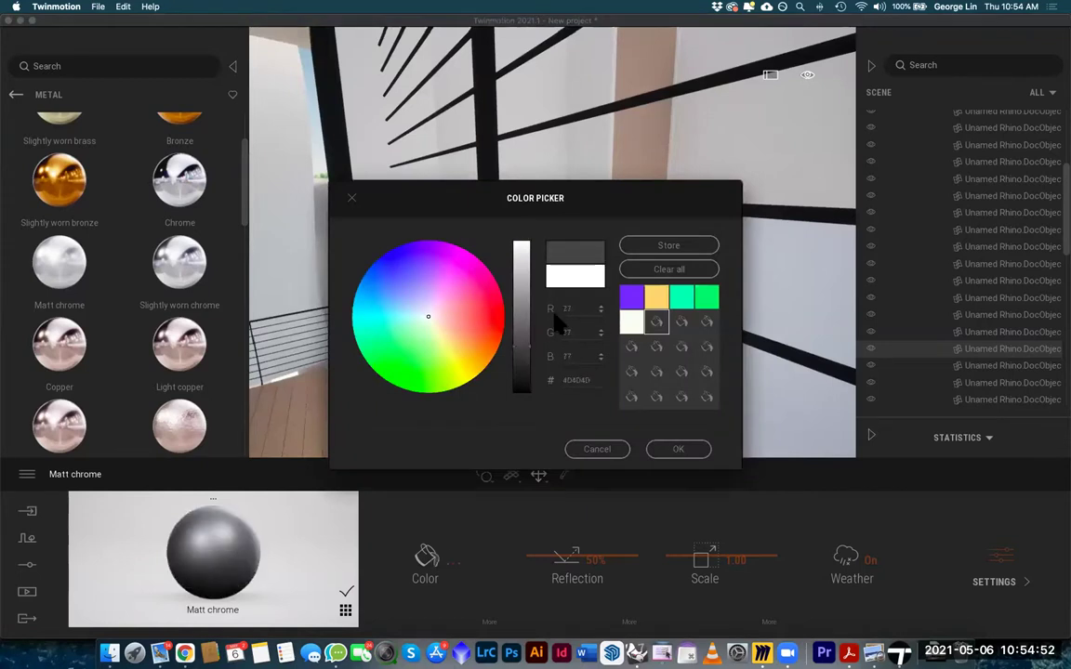
drag(591, 198, 192, 124)
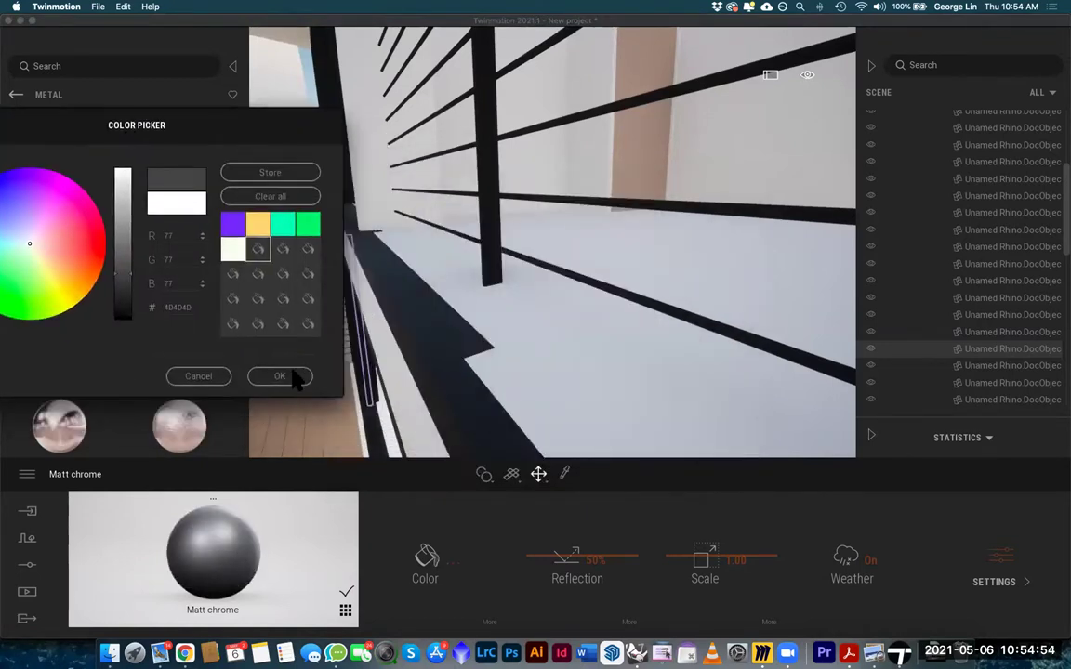
click(280, 376)
Bring the road in front of the building into view and open the library's Man-made ground materials
scroll(530, 299, down, 5)
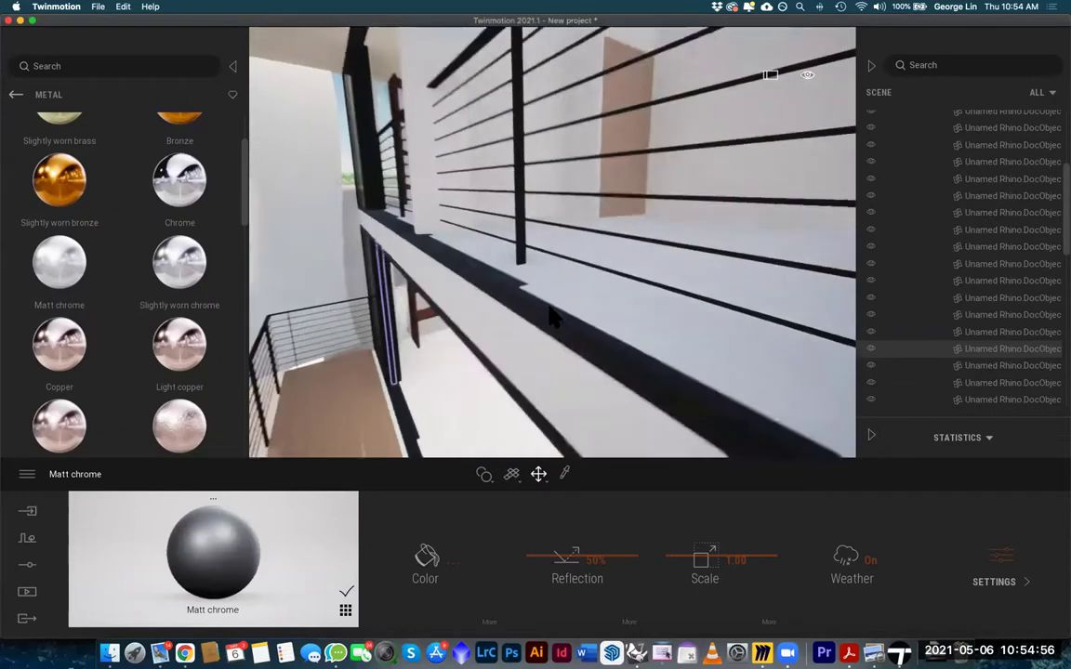
scroll(633, 269, down, 5)
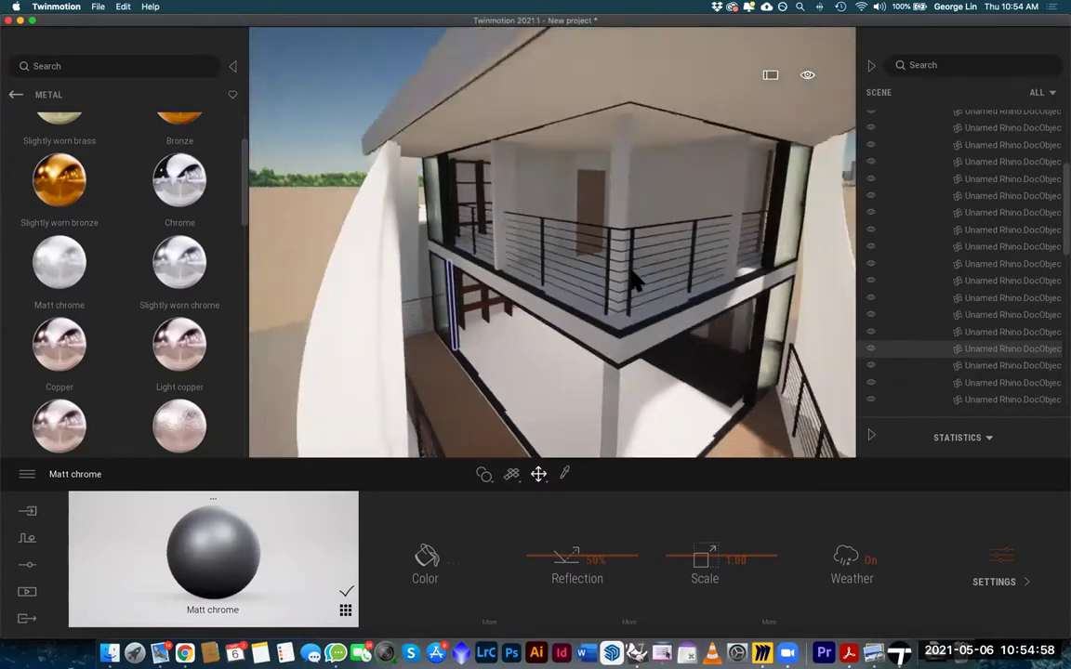
scroll(633, 269, down, 5)
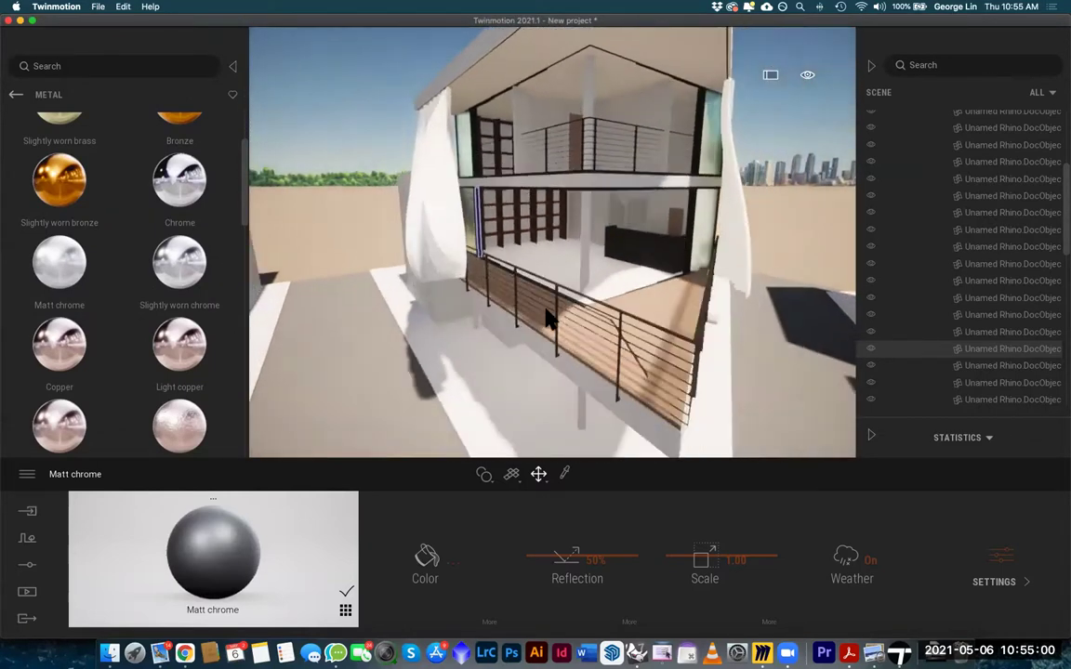
key(q)
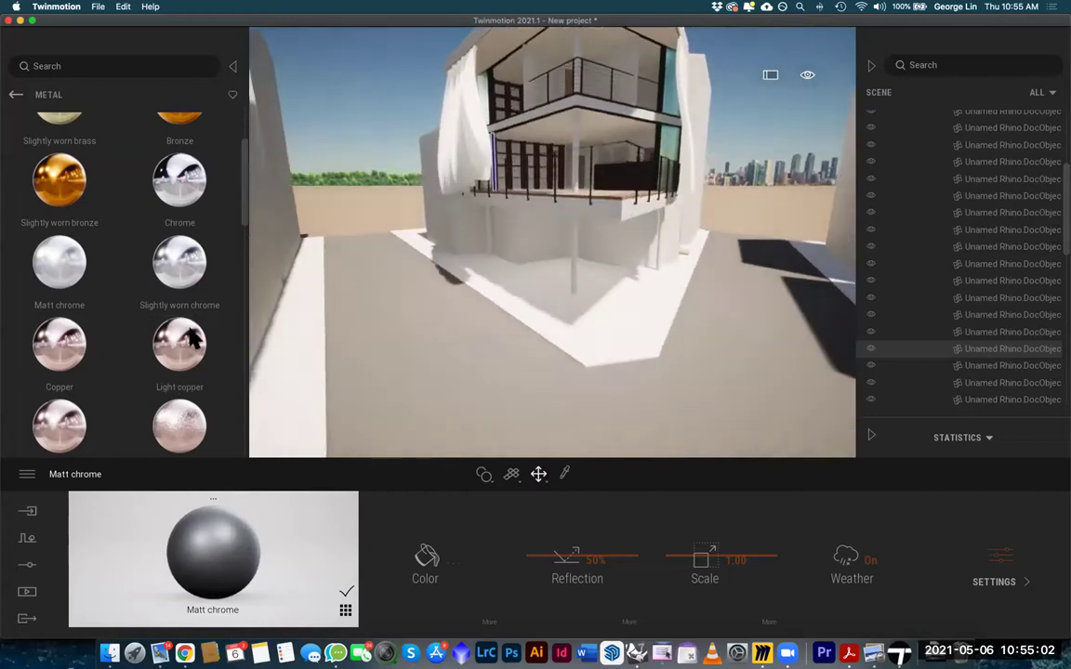
click(14, 98)
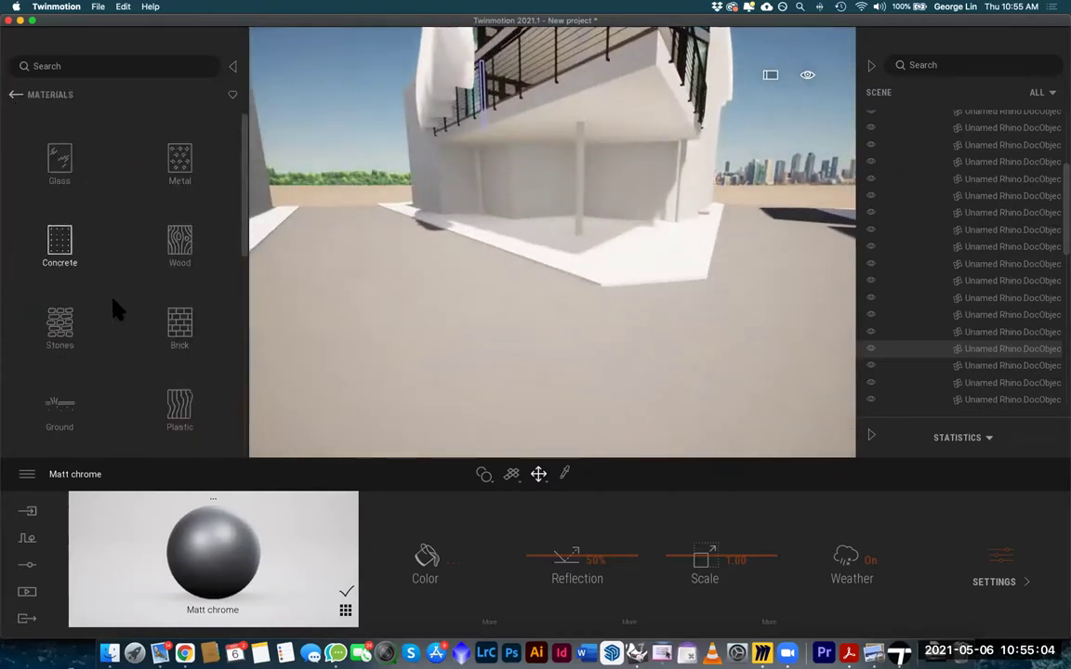
scroll(121, 389, down, 2)
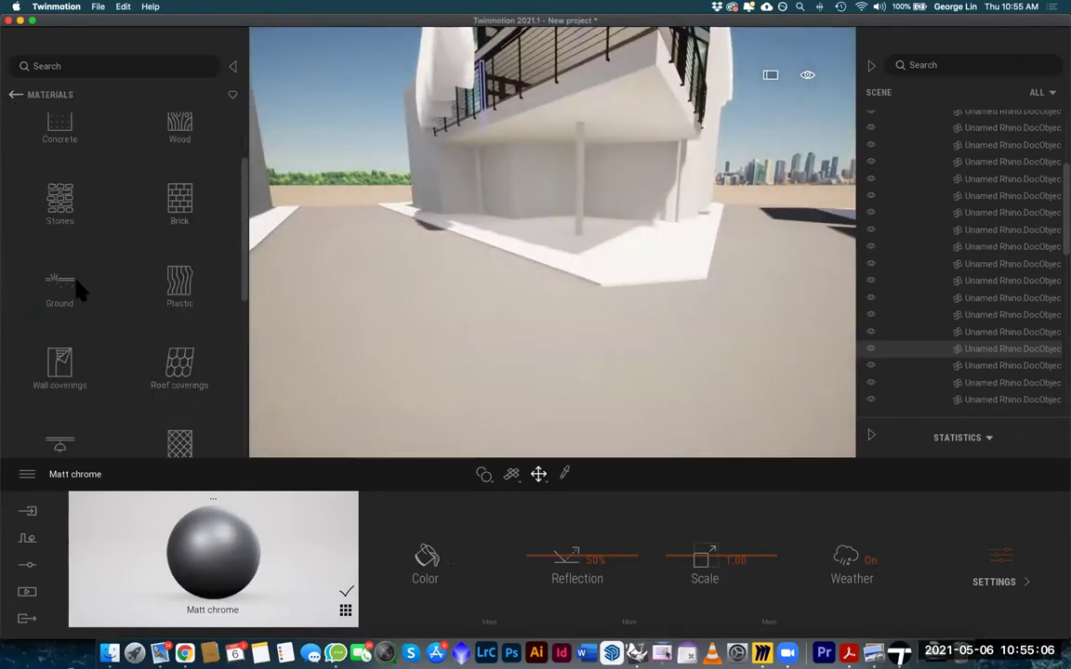
click(61, 282)
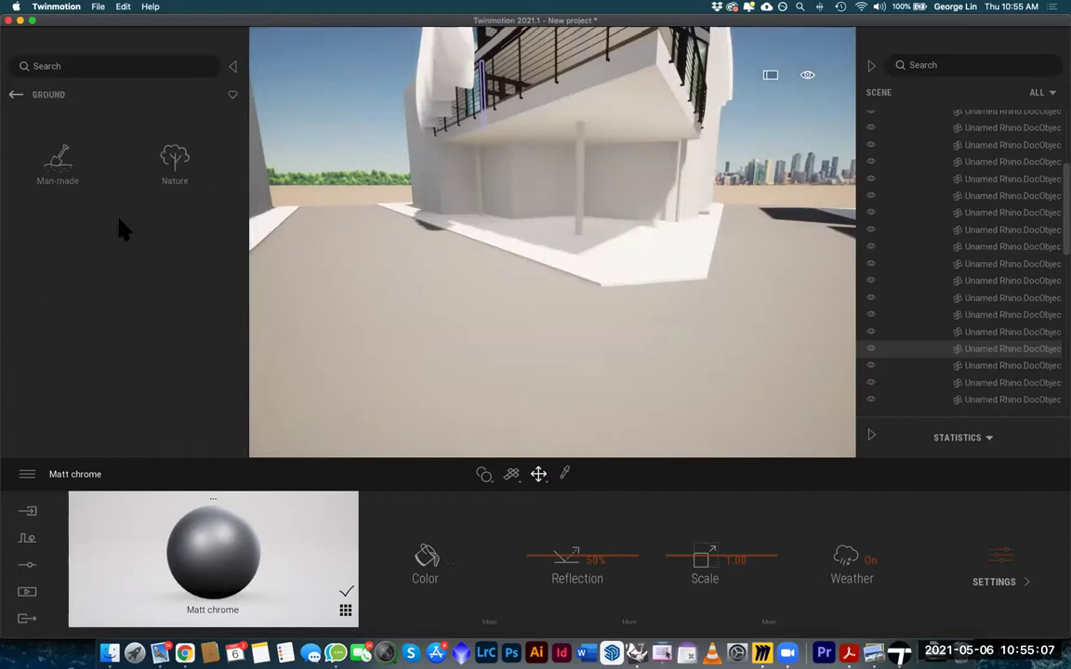
click(57, 160)
scroll(119, 358, down, 3)
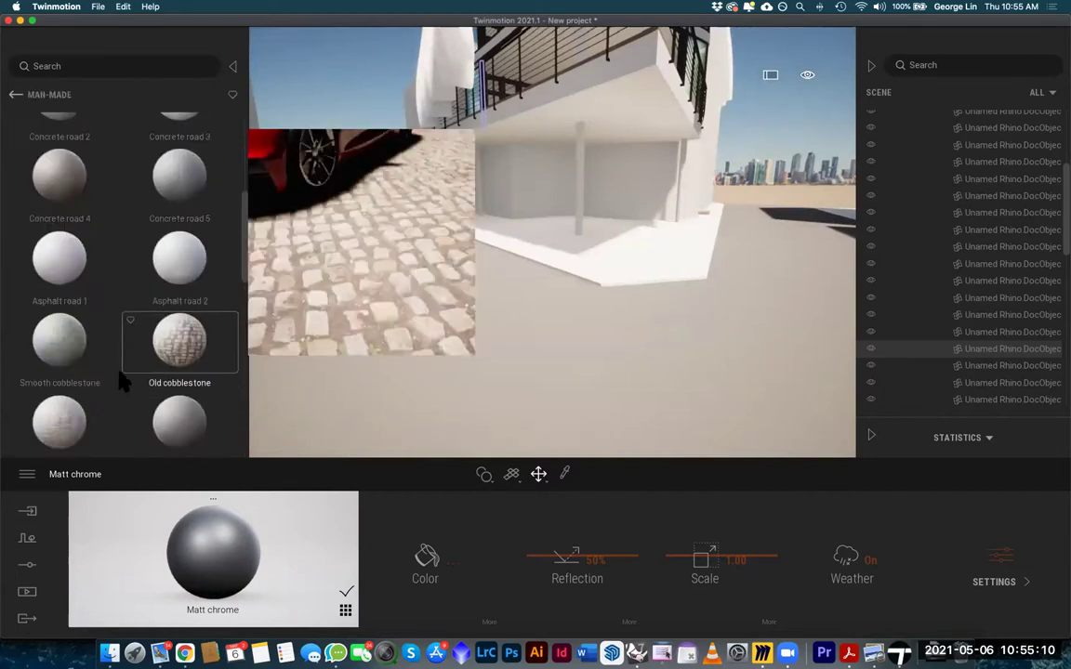
scroll(102, 307, up, 5)
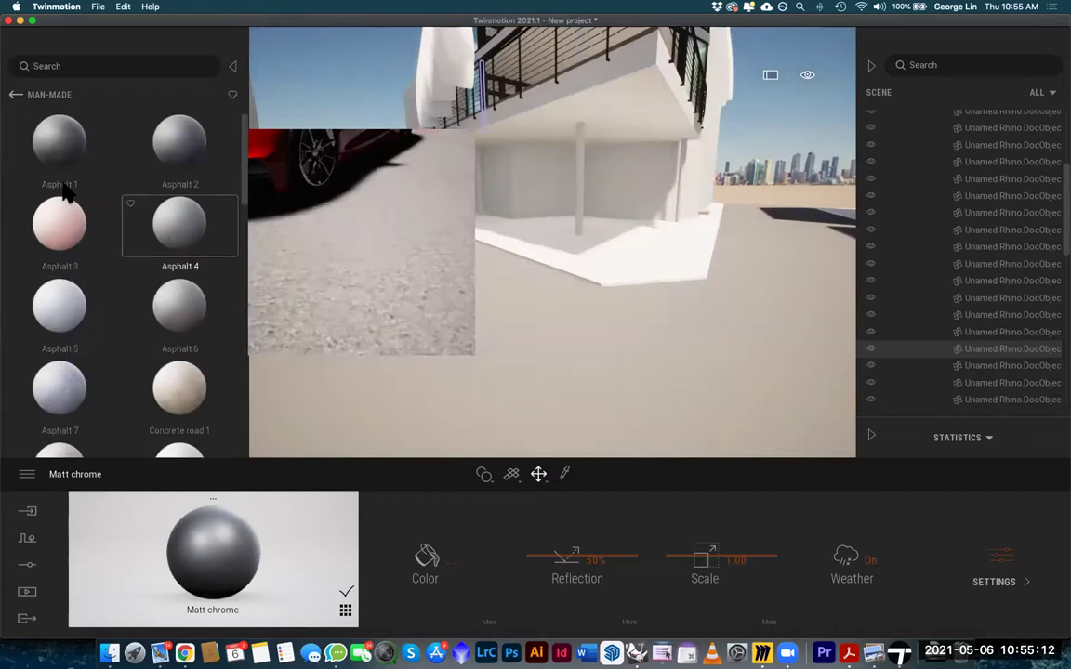
Apply the Asphalt 1 material to the road around the building
drag(67, 165, 416, 394)
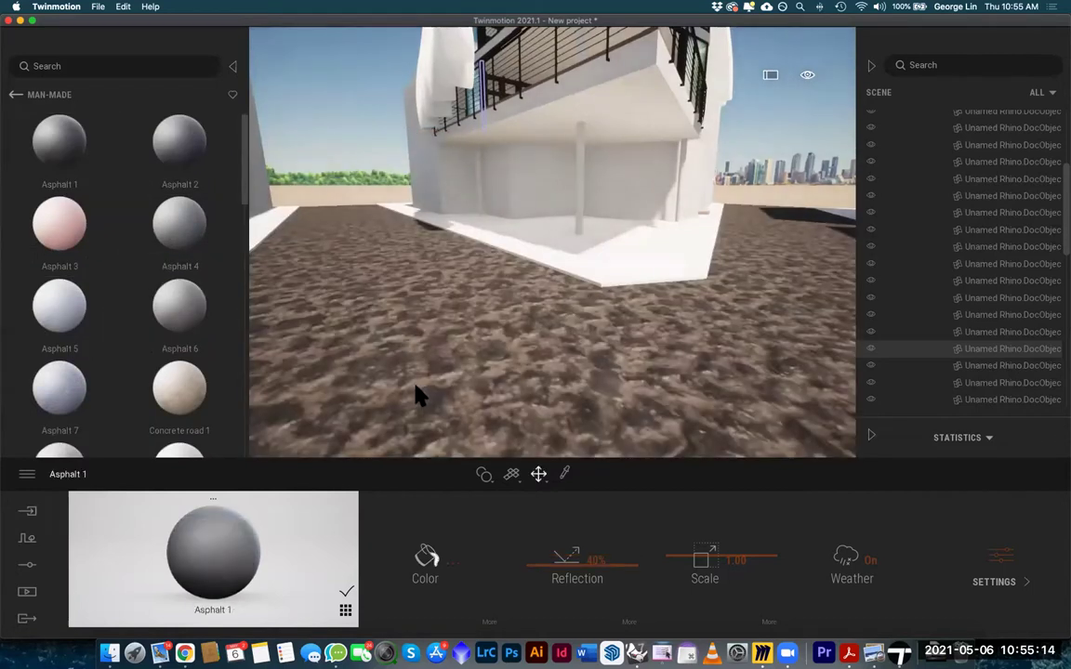
scroll(417, 356, up, 3)
right_drag(442, 332, 617, 119)
Apply the Asphalt 2 material to the road and set its scale to 0.10
drag(186, 134, 487, 287)
scroll(502, 283, down, 5)
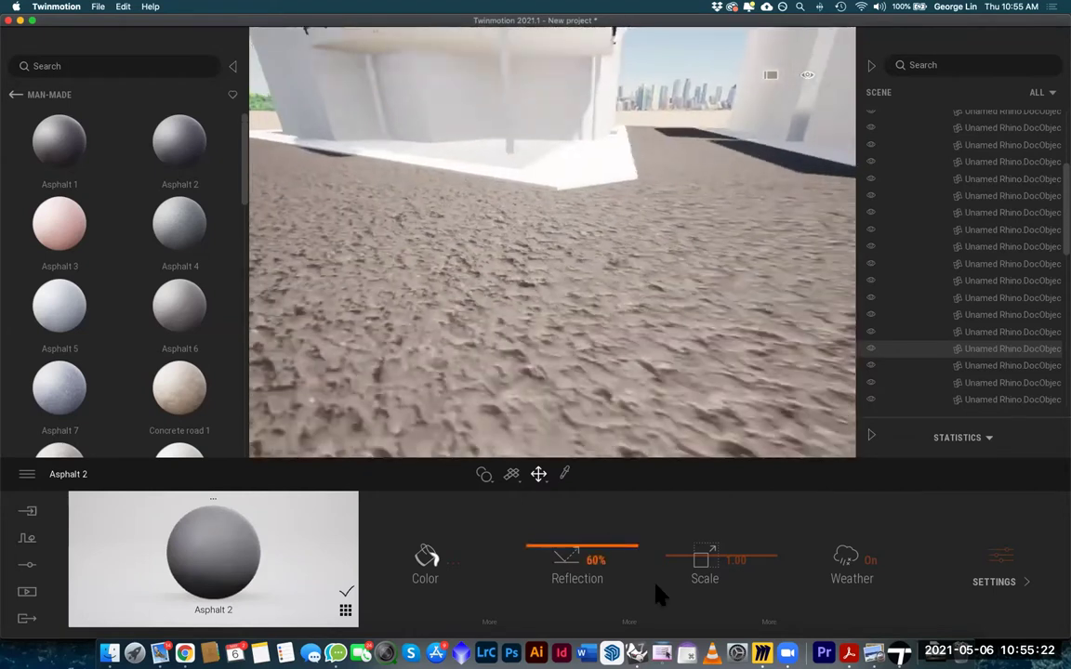
drag(741, 576, 747, 603)
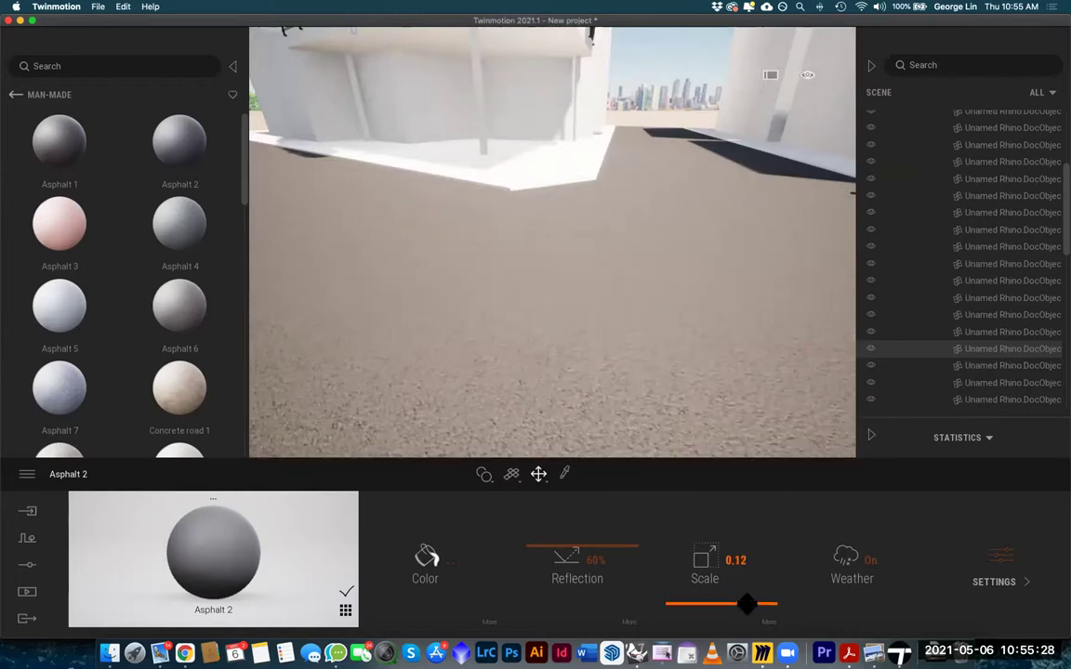
right_drag(657, 383, 503, 484)
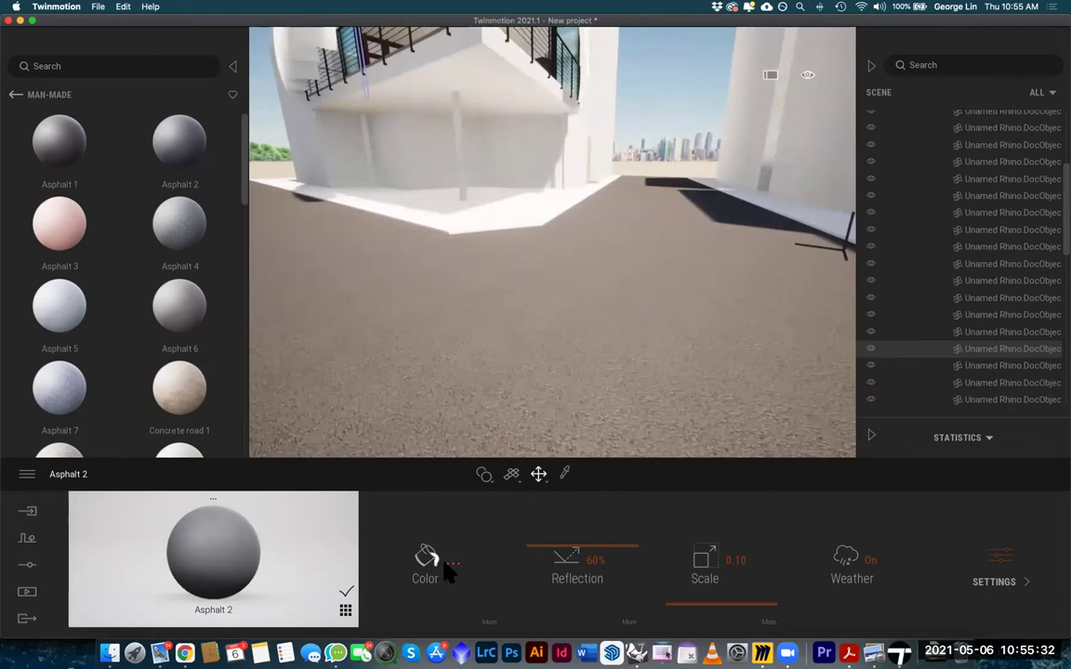
Darken the road's Asphalt 2 material to the dark grey colour 515151
click(447, 572)
drag(525, 254, 534, 339)
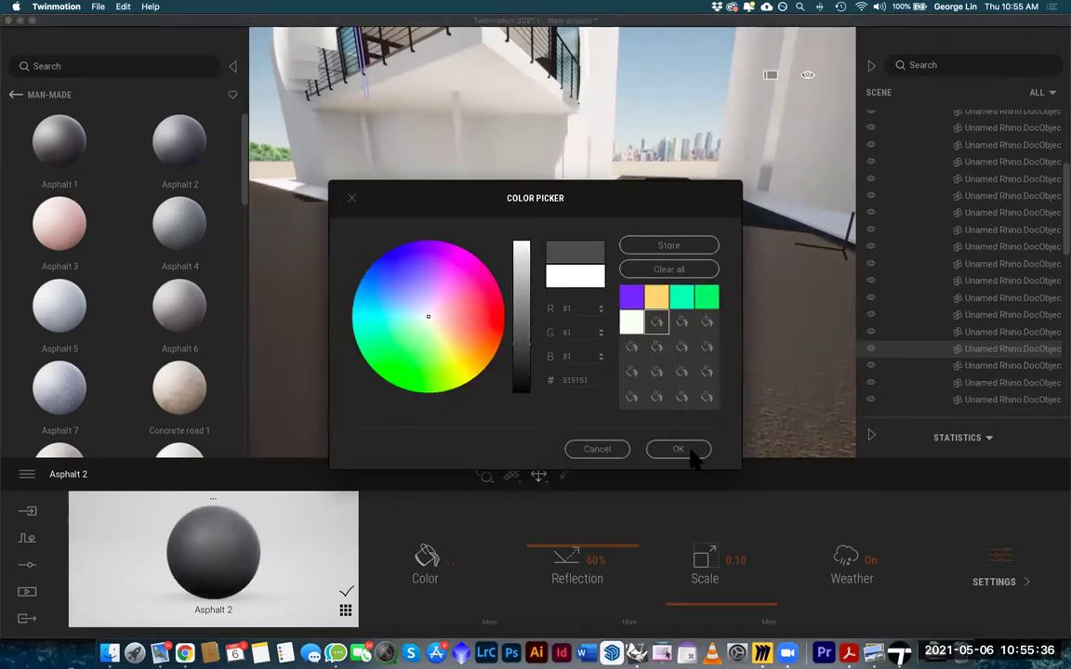
click(677, 449)
scroll(744, 351, down, 3)
right_drag(662, 306, 690, 371)
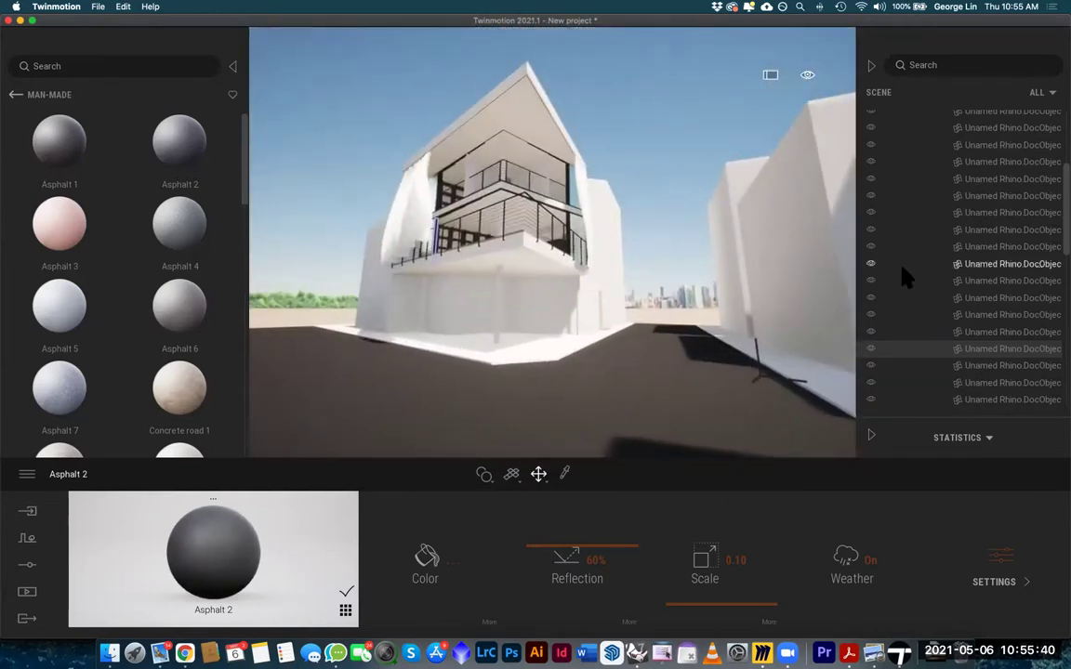
Apply the Airport tarmac ground material to the neighbouring building blocks along the street
right_drag(463, 277, 679, 277)
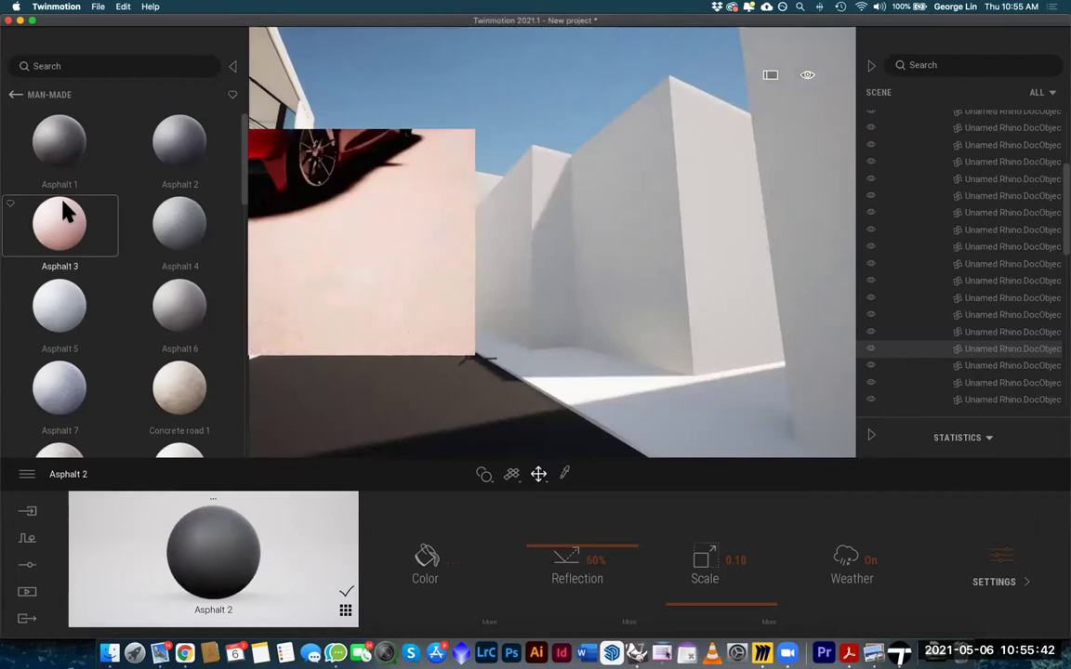
mouse_move(105, 319)
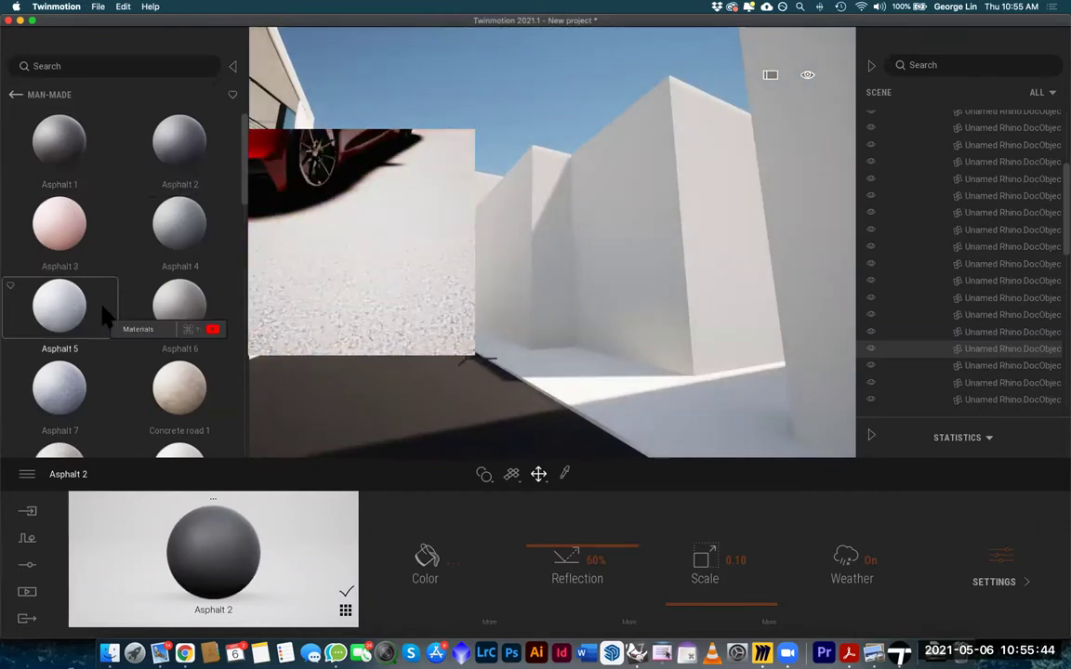
scroll(90, 363, down, 8)
scroll(90, 370, down, 5)
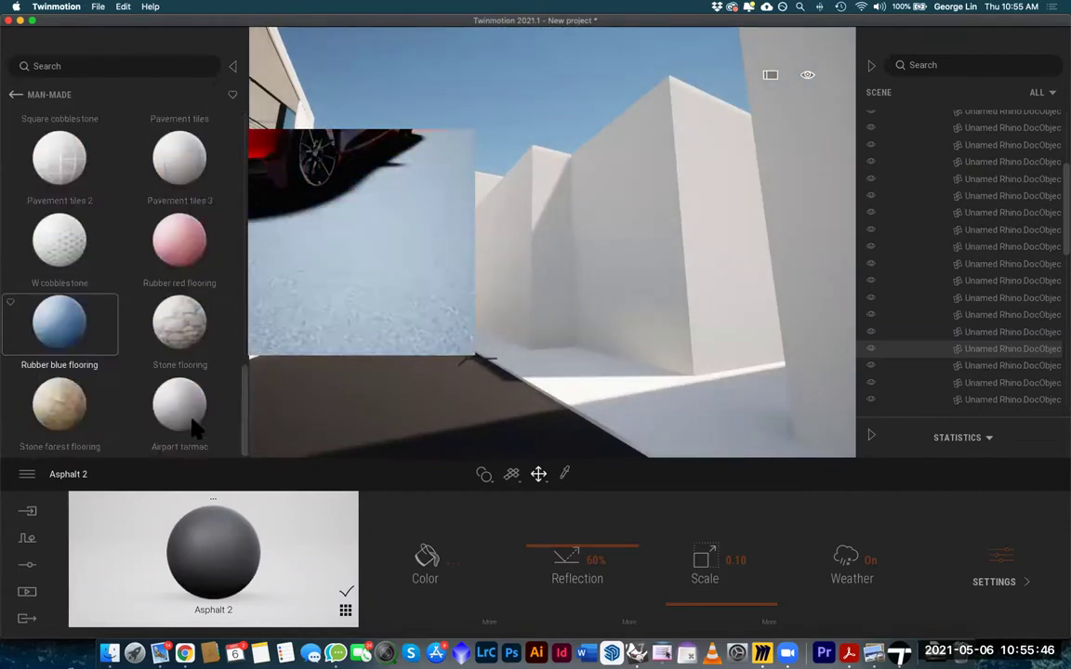
drag(183, 409, 502, 339)
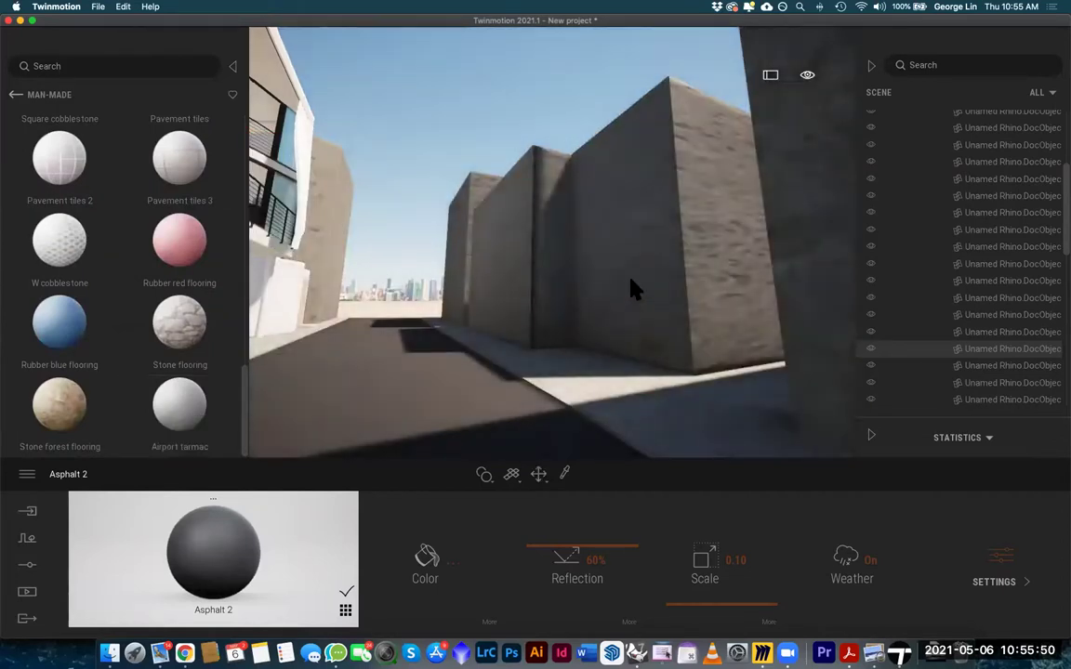
click(633, 273)
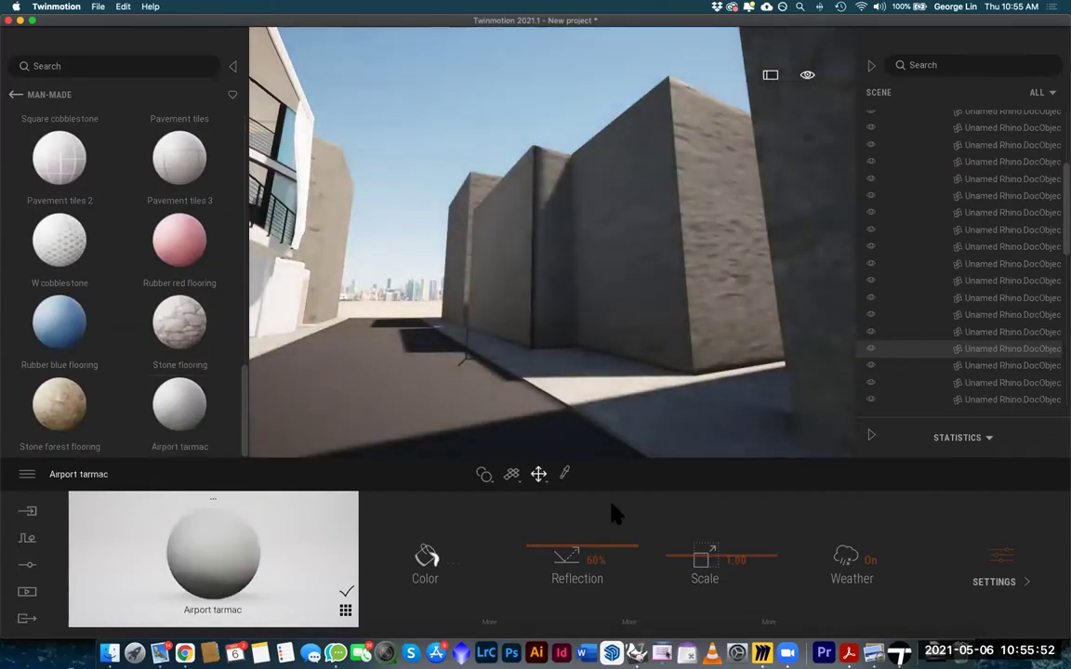
Set the Airport tarmac material's scale to 0.13 on the neighbouring blocks, keeping its colour white
click(670, 325)
click(435, 569)
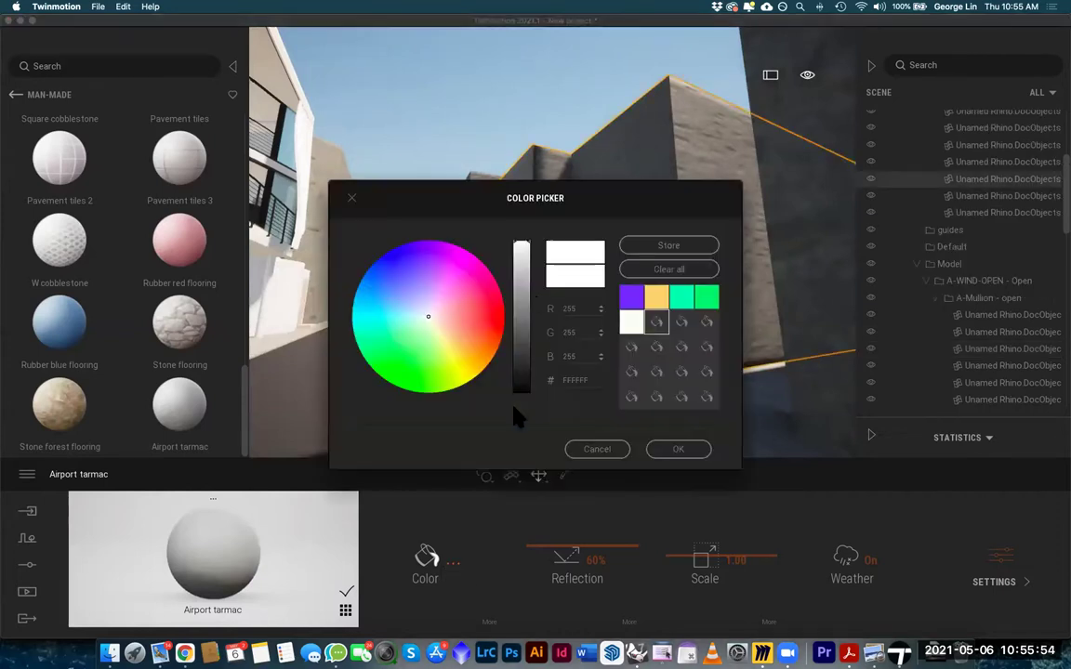
click(679, 449)
drag(704, 562, 689, 604)
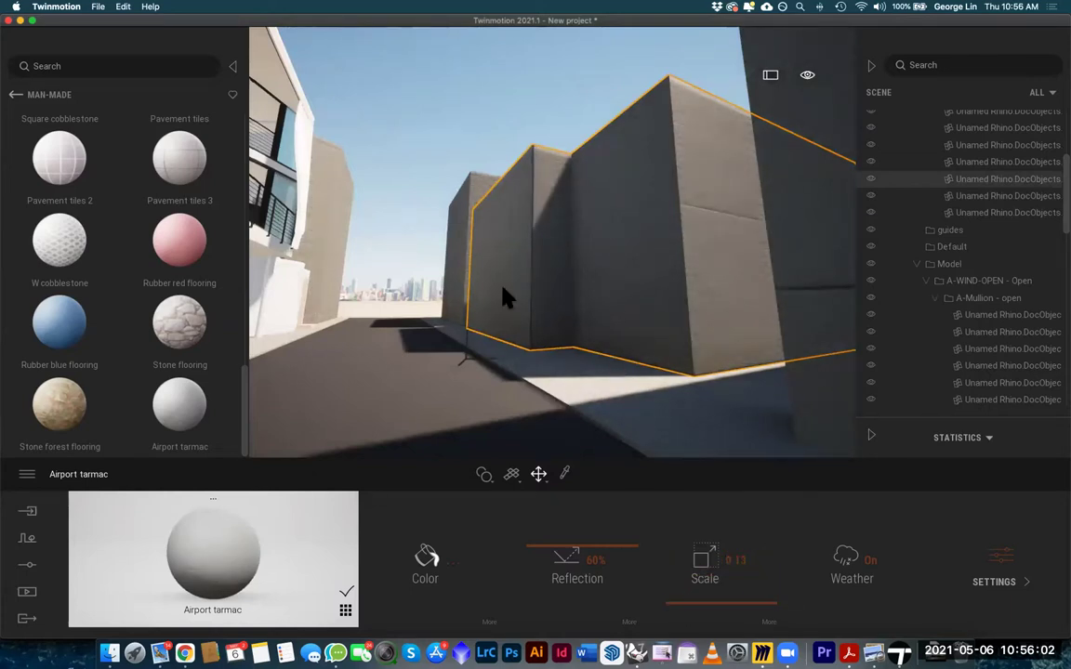
Replace the neighbouring blocks' material with Bare concrete 01 from the Concrete category of the material library
mouse_move(158, 386)
scroll(108, 306, up, 15)
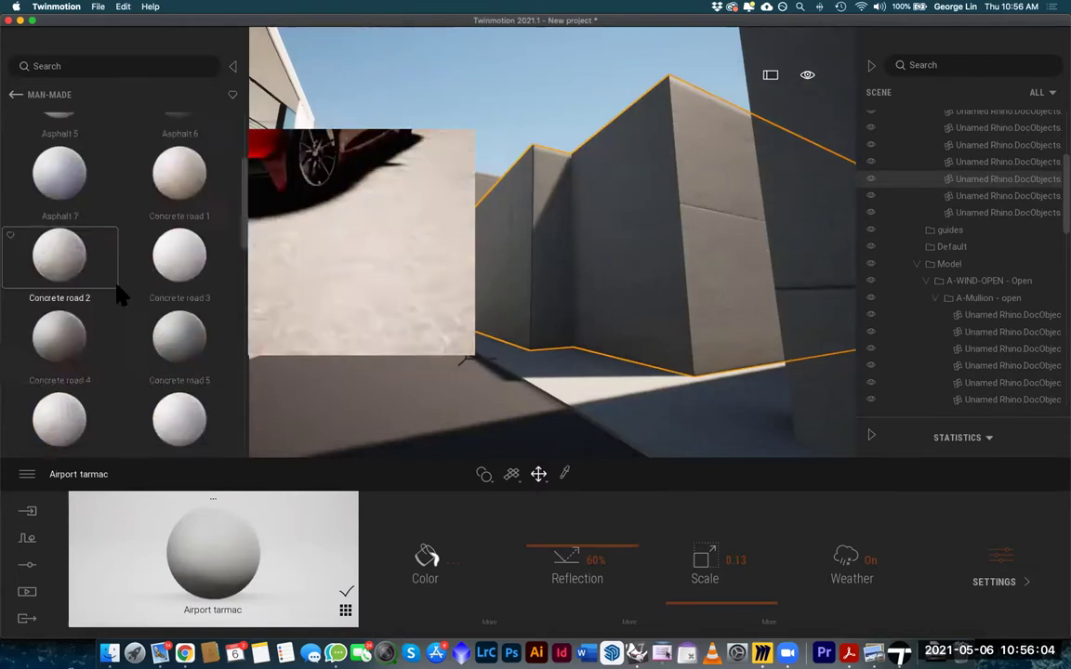
click(17, 94)
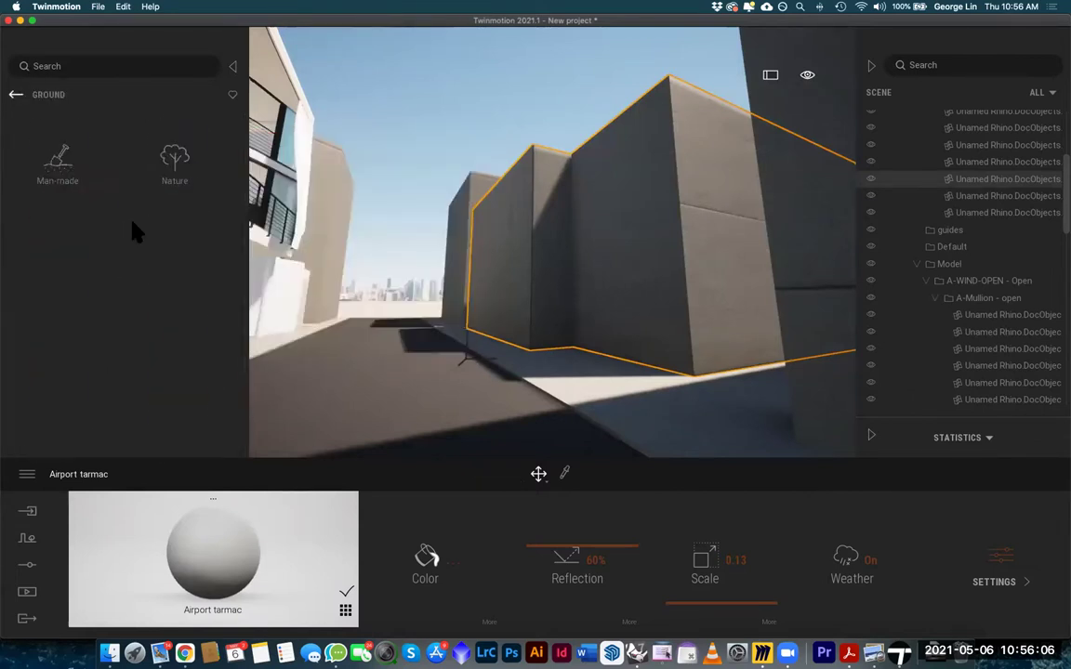
click(18, 97)
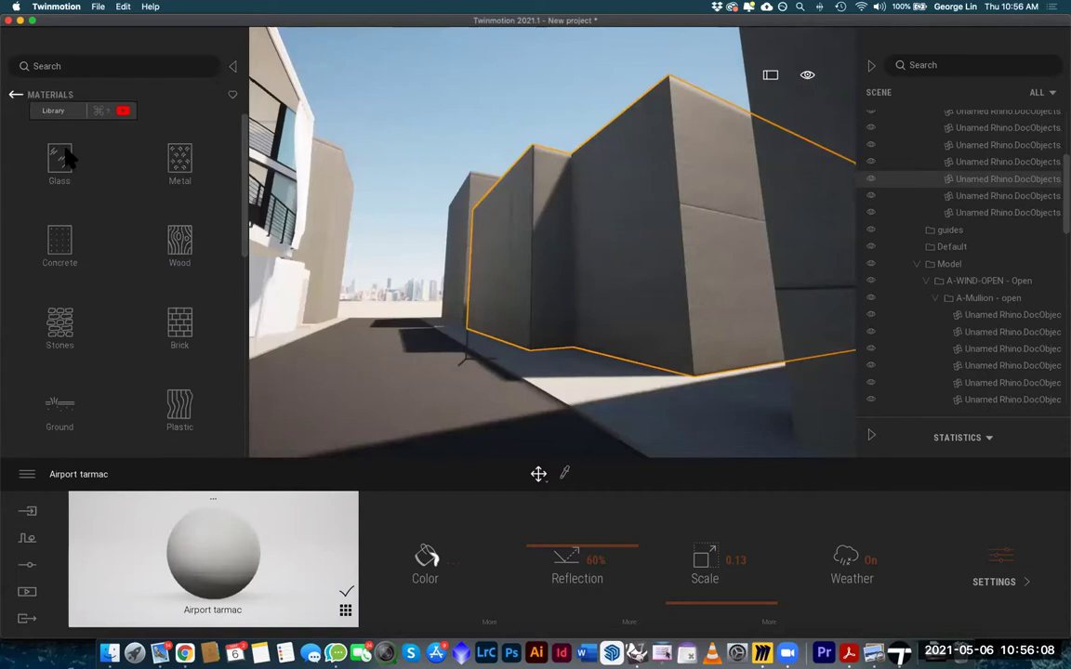
scroll(149, 265, down, 5)
scroll(149, 265, down, 2)
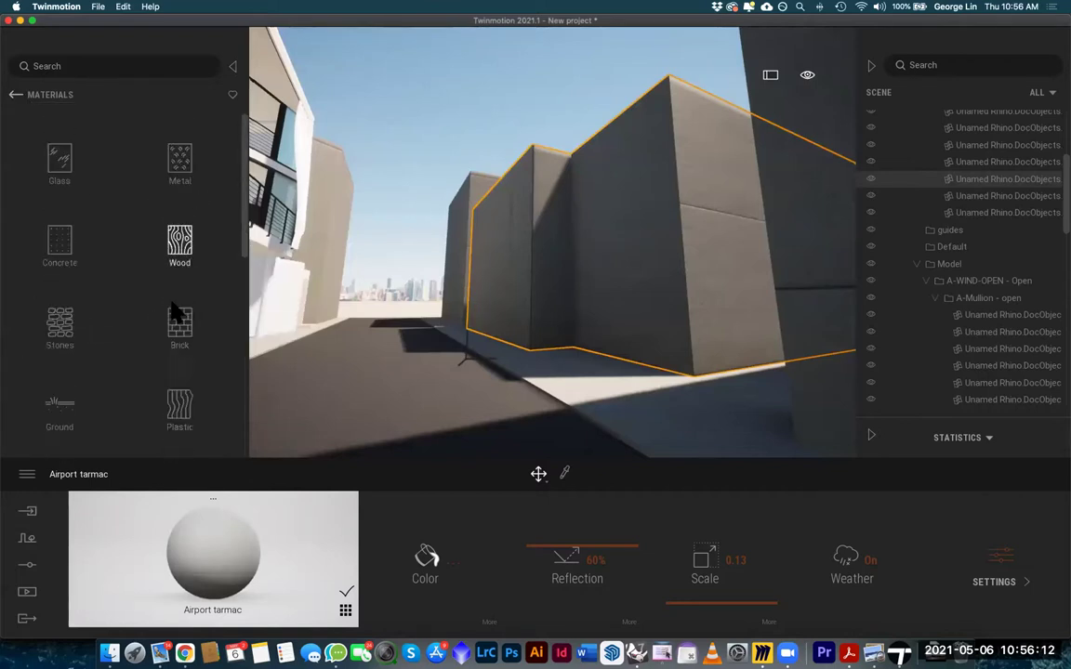
scroll(174, 316, down, 5)
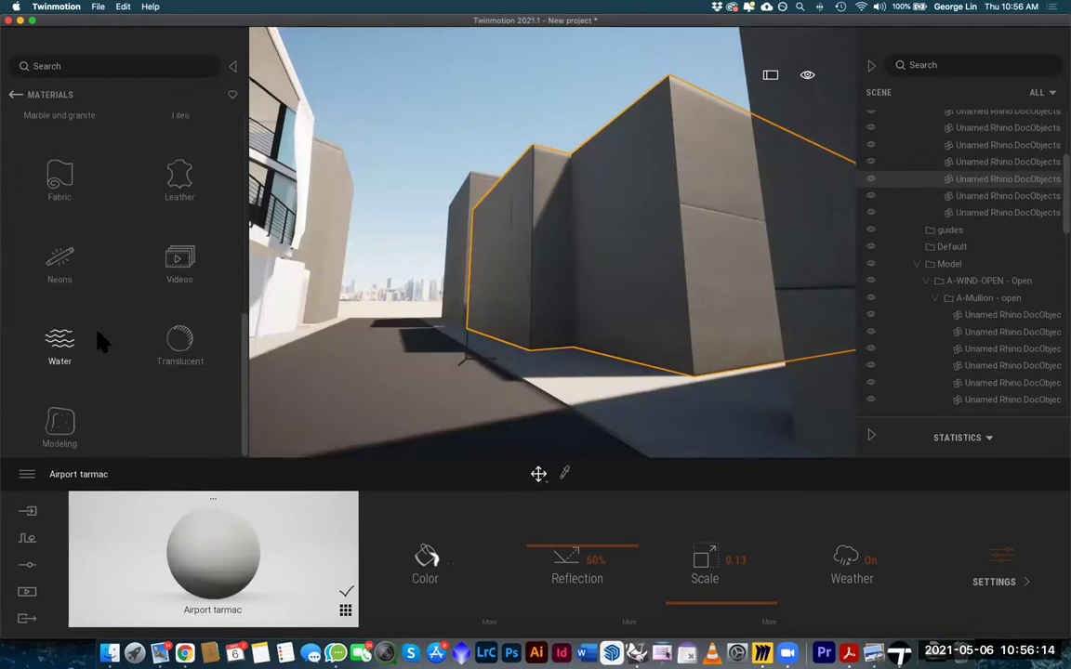
scroll(93, 326, up, 2)
scroll(83, 298, up, 5)
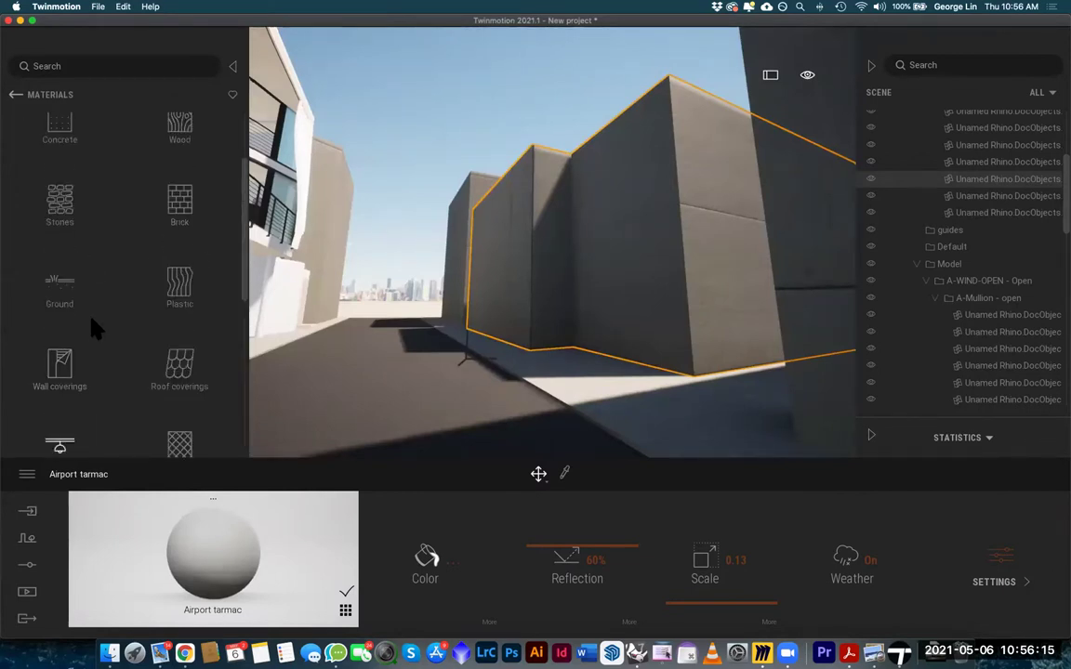
click(61, 244)
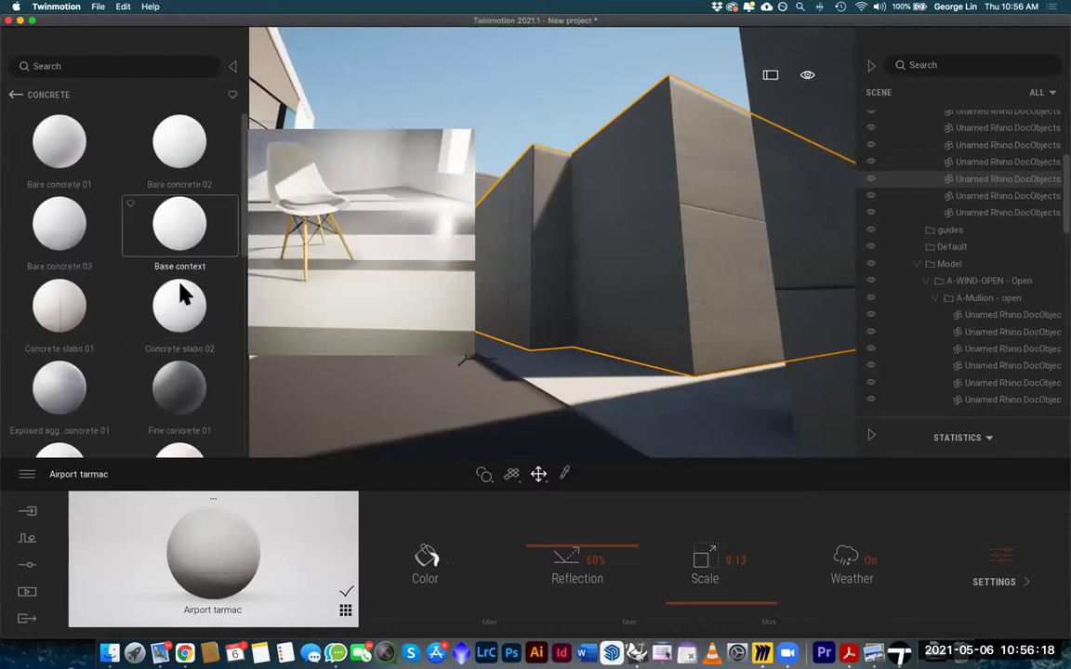
drag(75, 165, 725, 312)
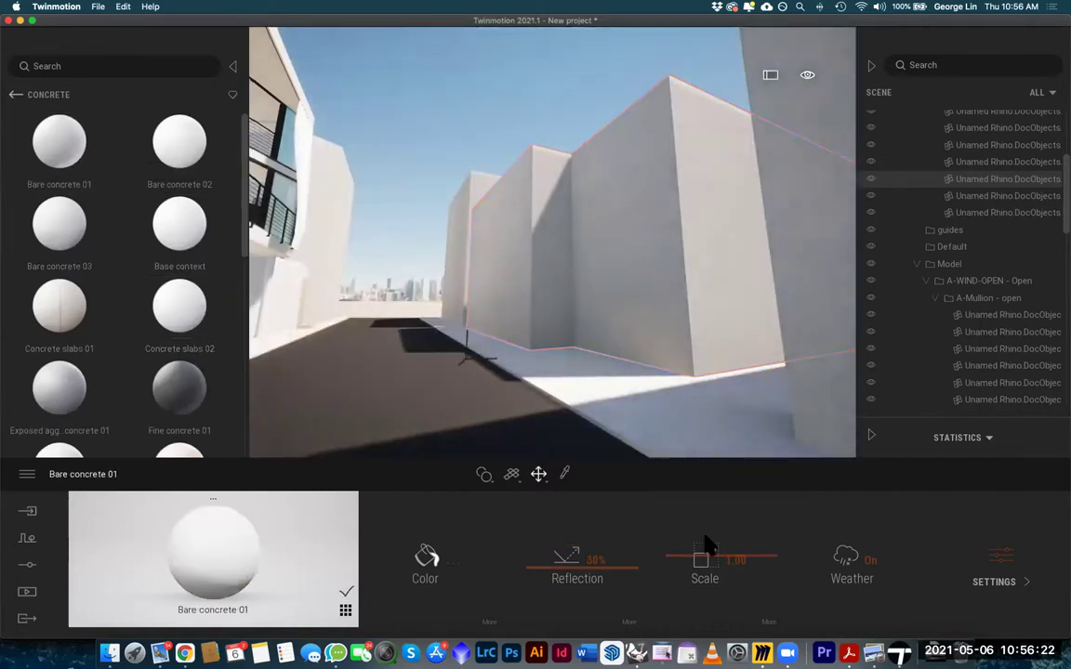
Set the Bare concrete 01 material's scale to 0.25 and its reflection to 38%
drag(748, 574, 726, 596)
right_drag(544, 398, 531, 353)
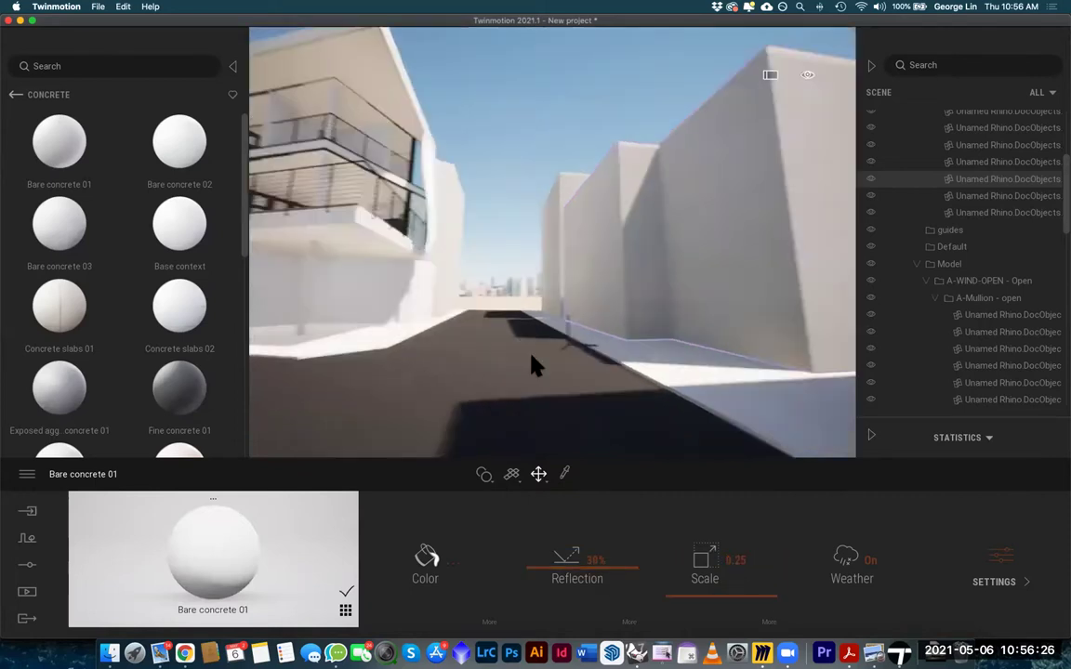
drag(535, 365, 665, 426)
Set the colour of the neighbouring blocks' Bare concrete 01 material to light grey D3D3D3
click(447, 564)
drag(517, 312, 521, 267)
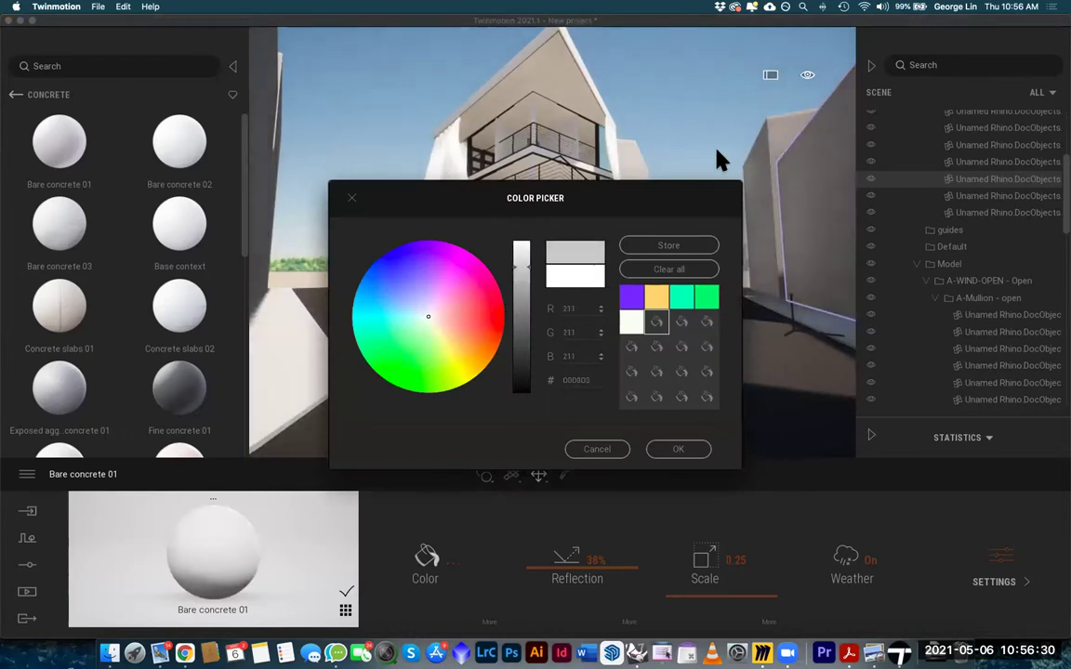
click(682, 450)
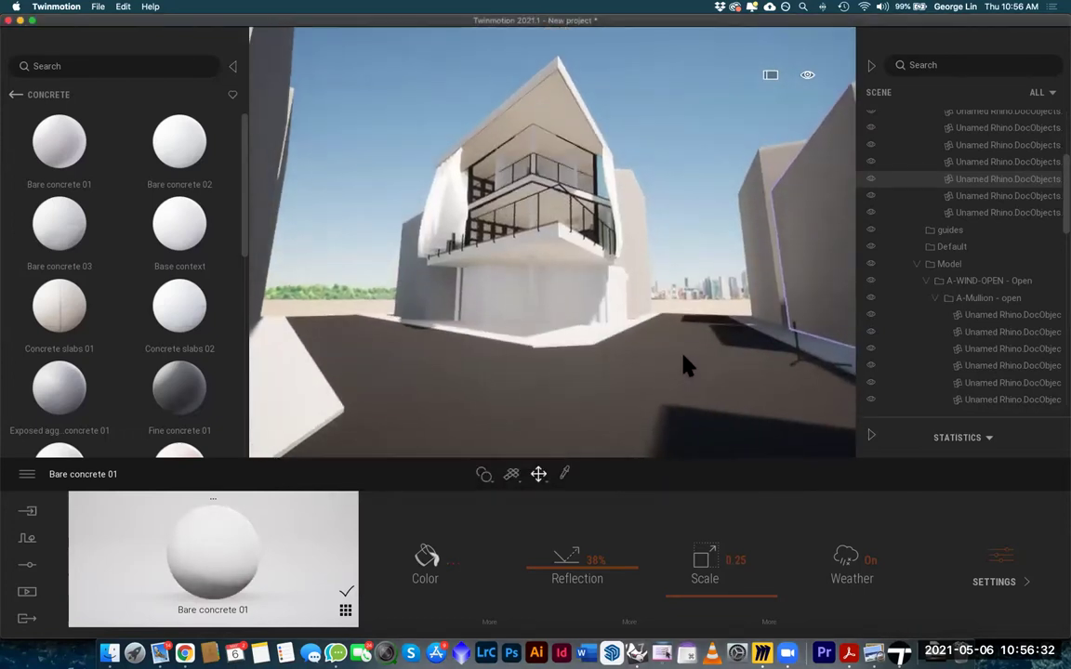
scroll(684, 356, down, 3)
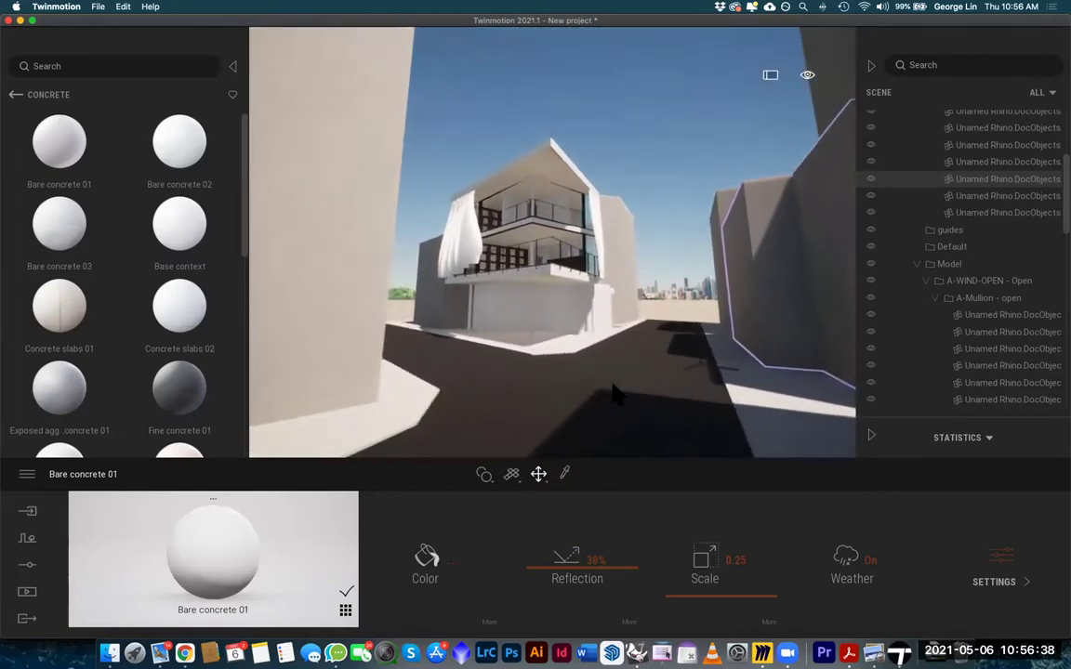
mouse_move(617, 397)
right_down()
mouse_move(649, 420)
mouse_move(619, 428)
mouse_move(614, 388)
right_up()
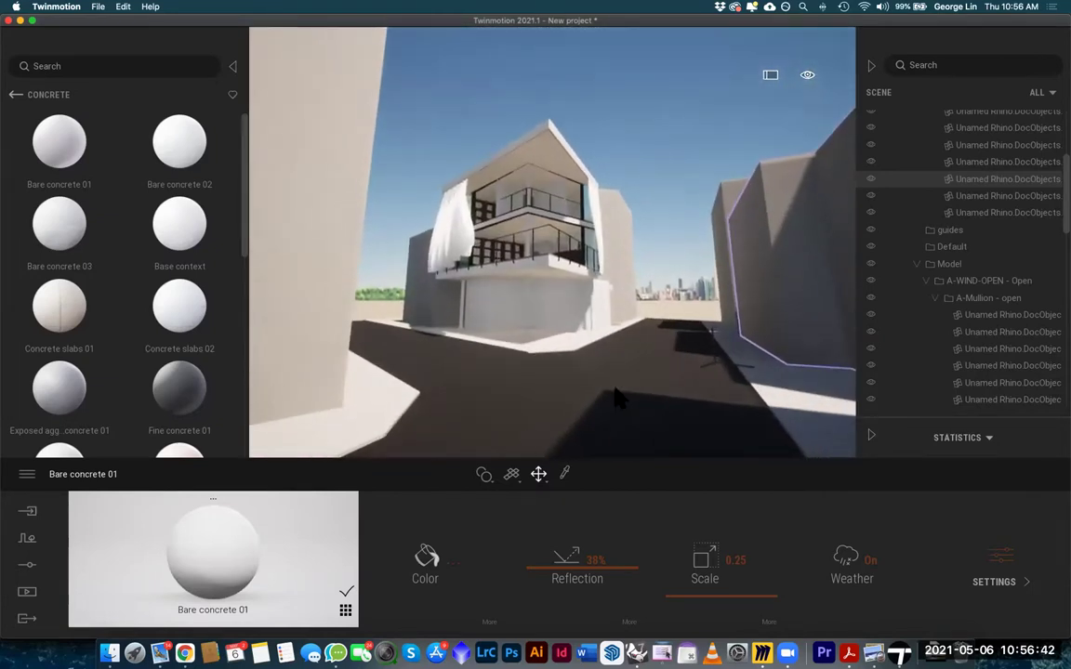
View the urban context map and enlarge the viewport by hiding the library and scene tree
click(29, 514)
click(27, 538)
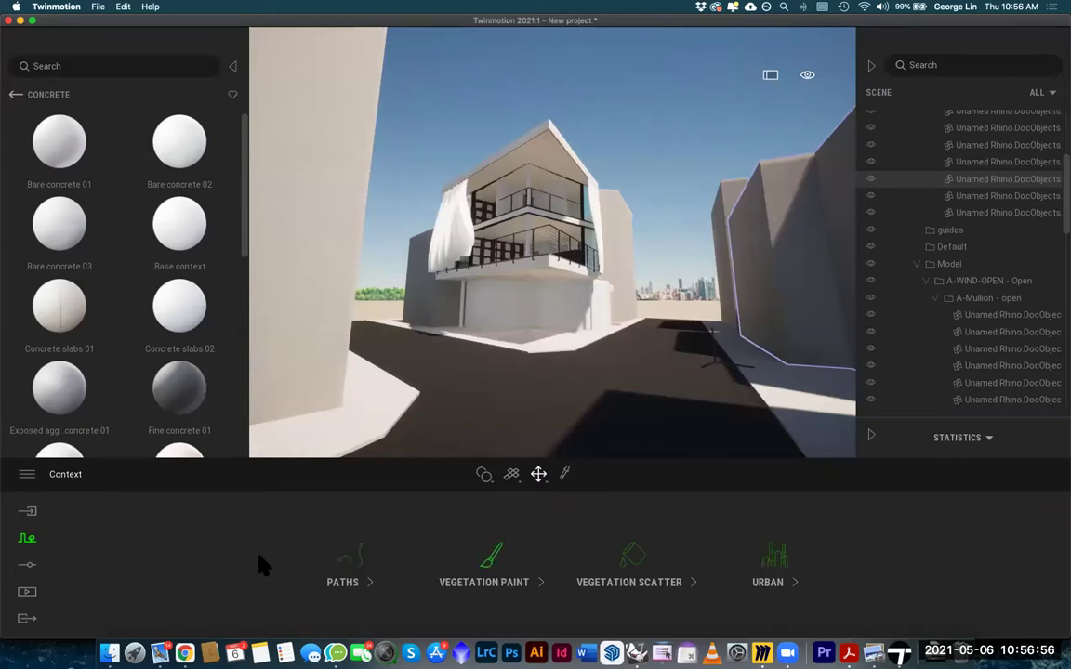
click(777, 558)
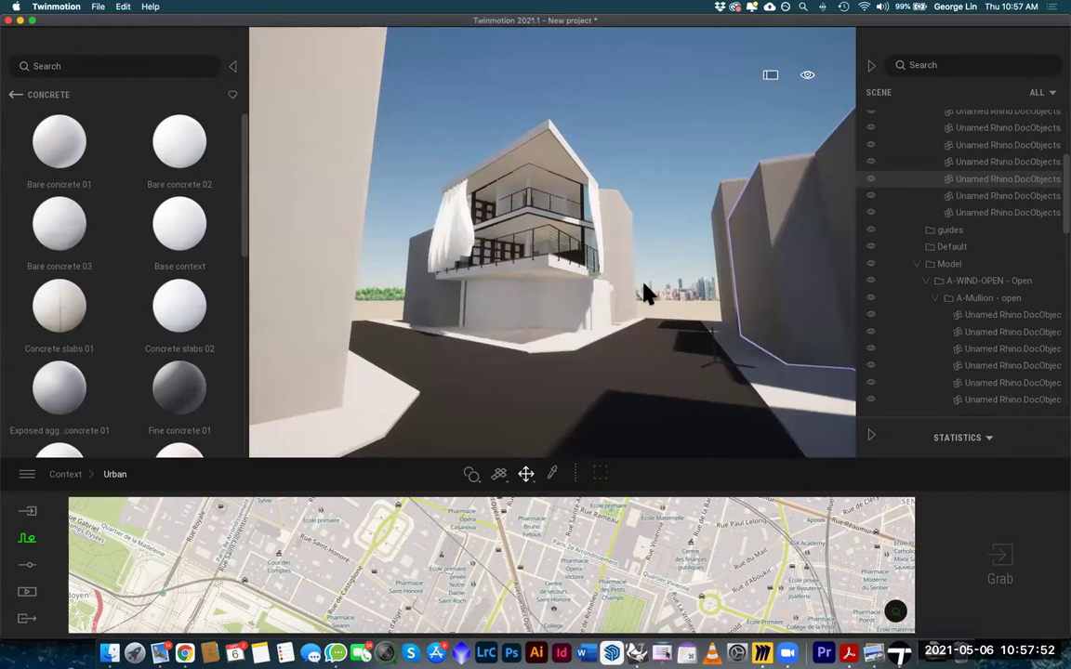
click(233, 66)
click(871, 67)
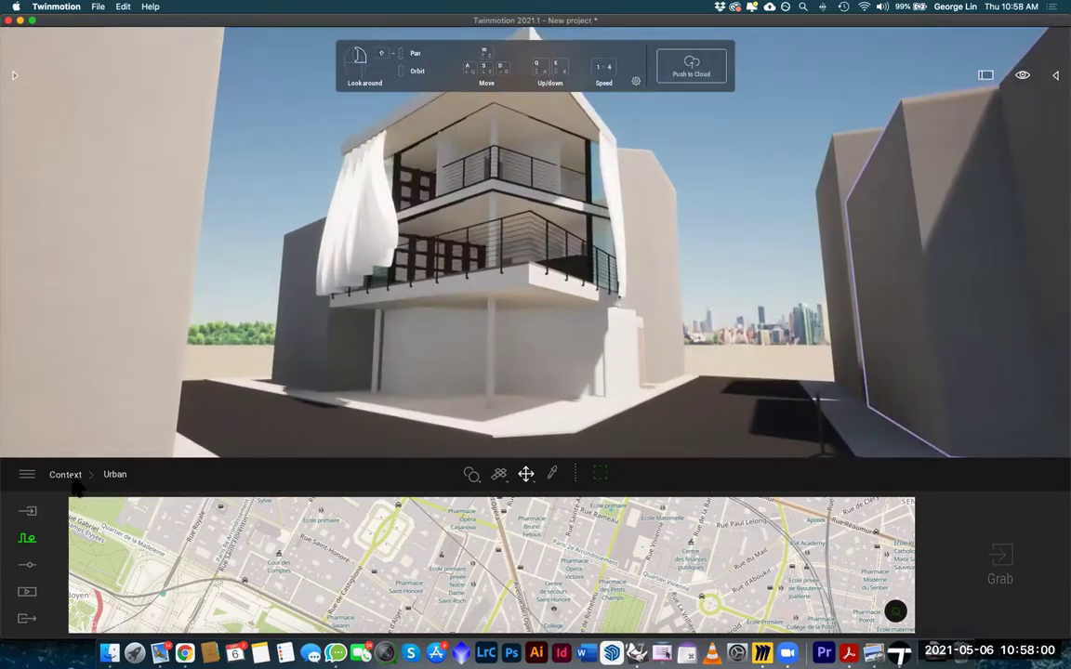
Search for tokyo in the project's location settings and set the location to Tokyo, Japan
click(65, 475)
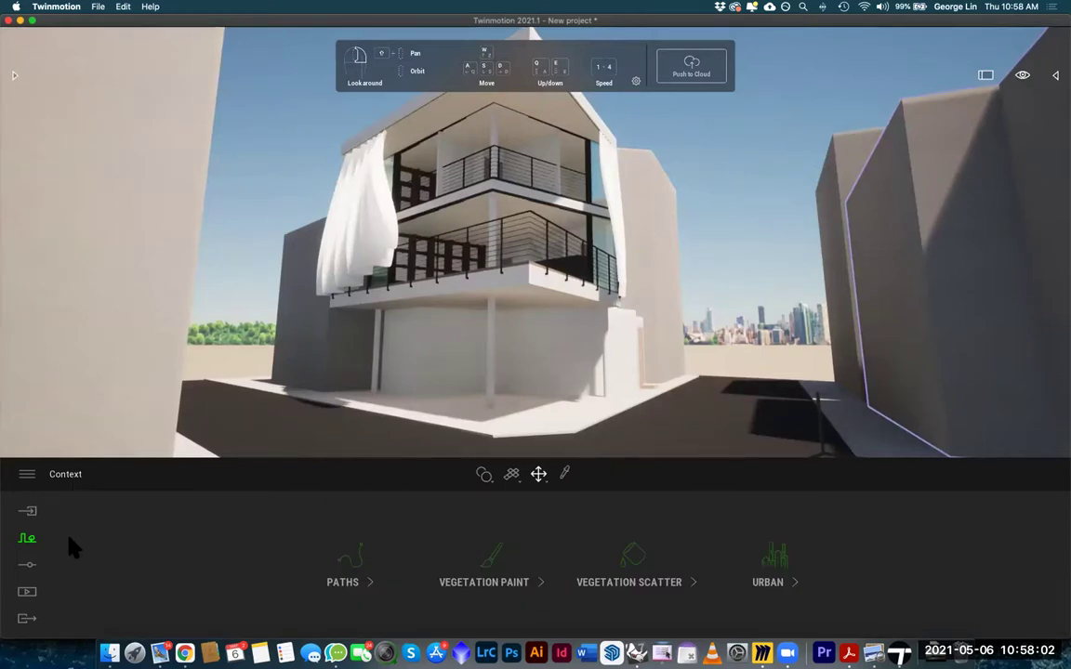
click(27, 564)
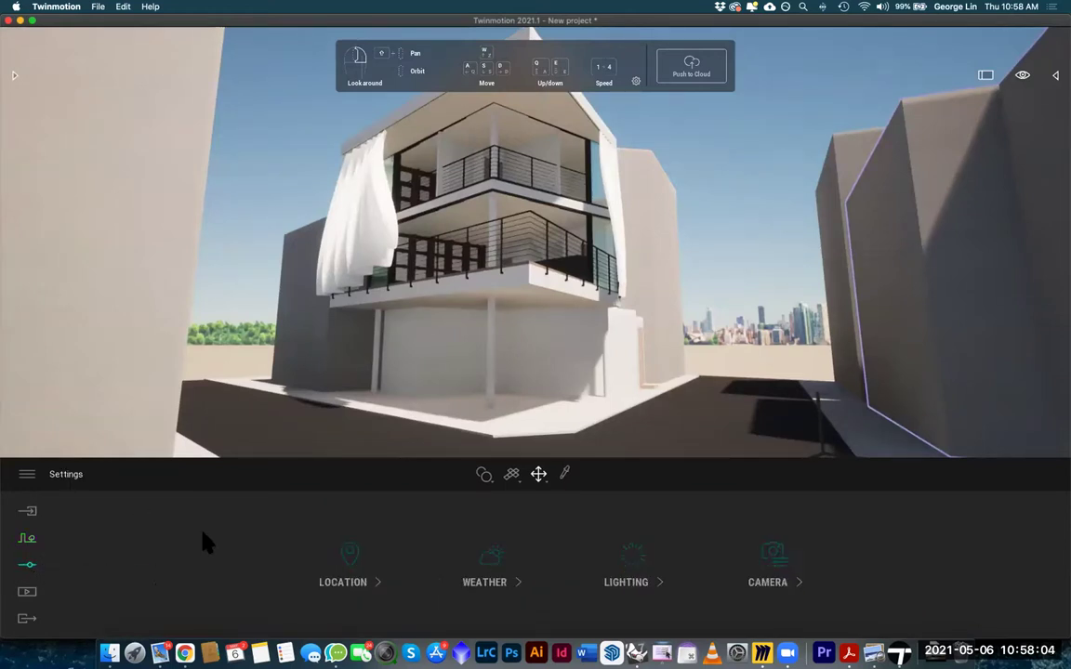
click(352, 553)
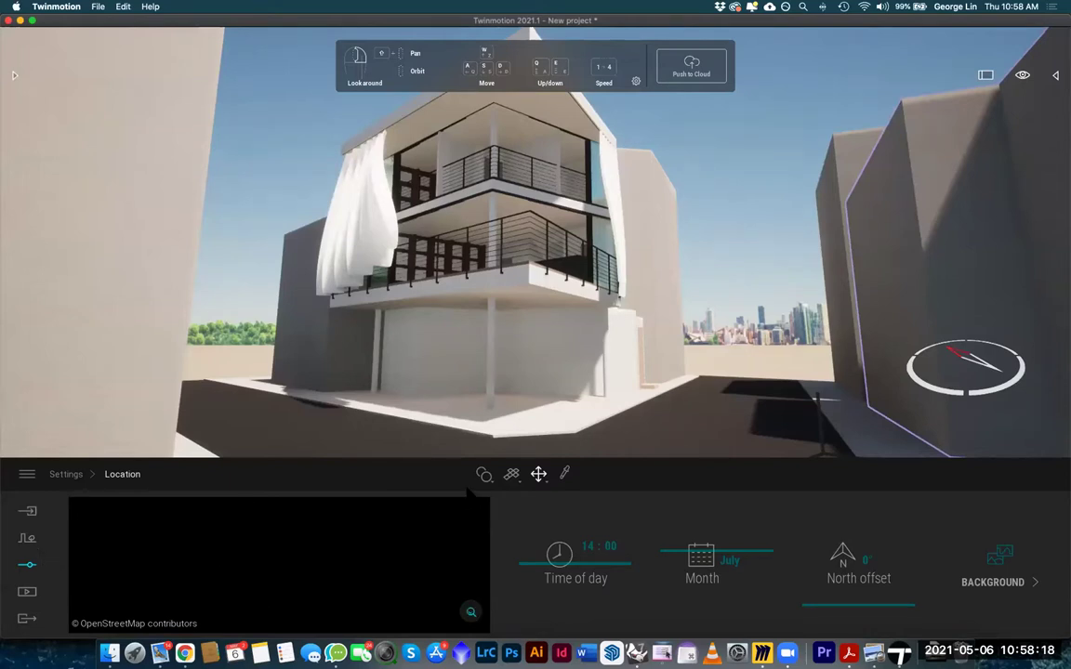
click(29, 543)
click(33, 564)
click(335, 581)
click(469, 611)
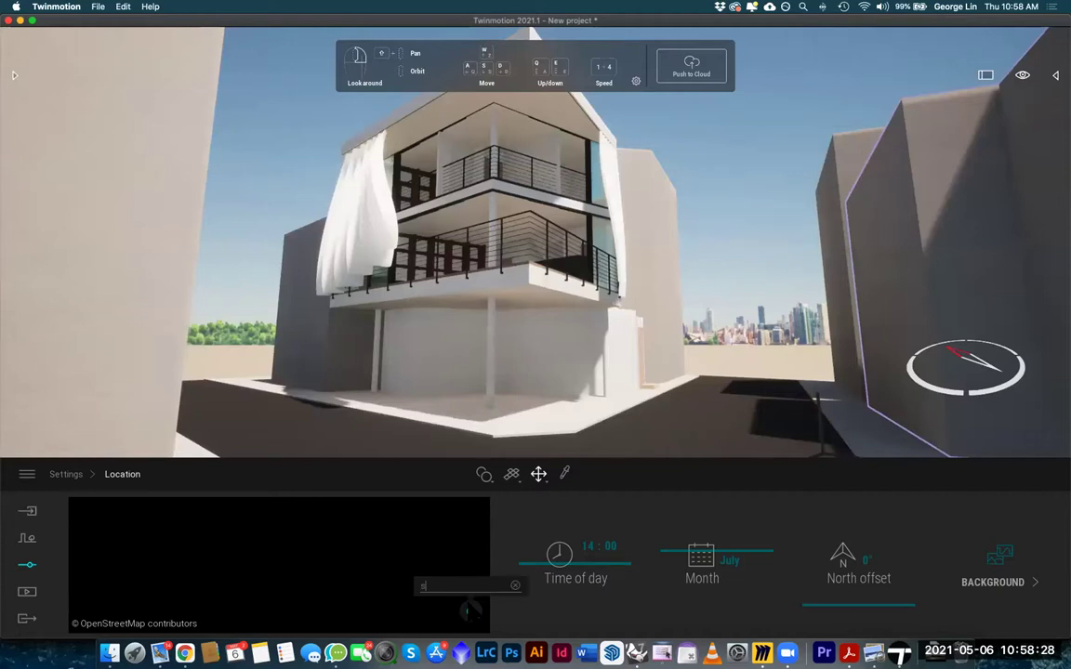
text(tokyo)
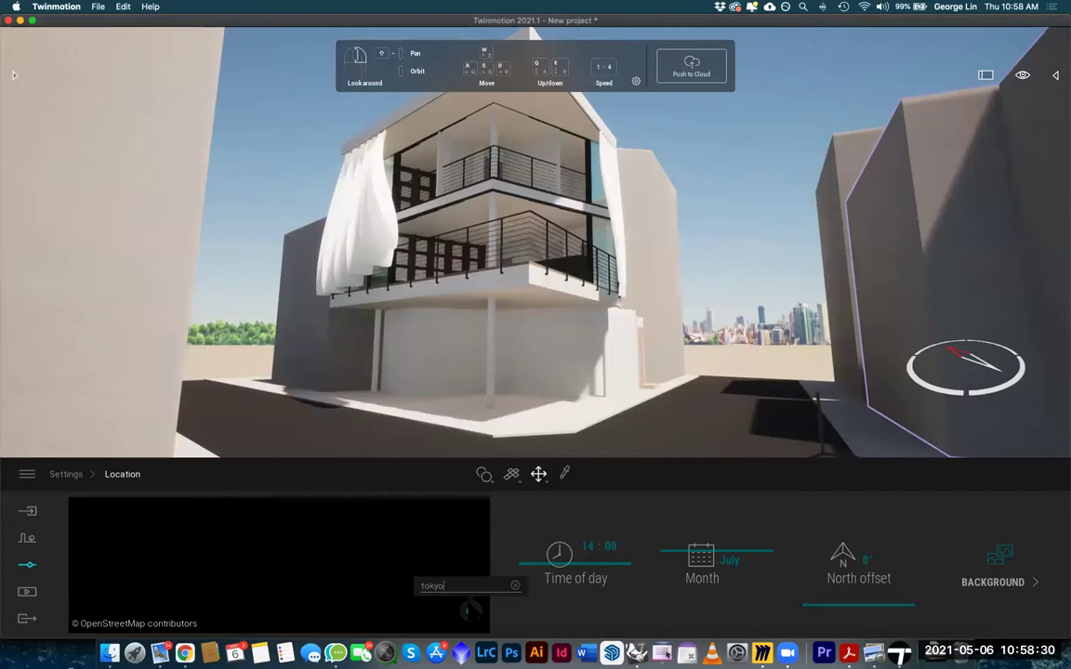
click(485, 498)
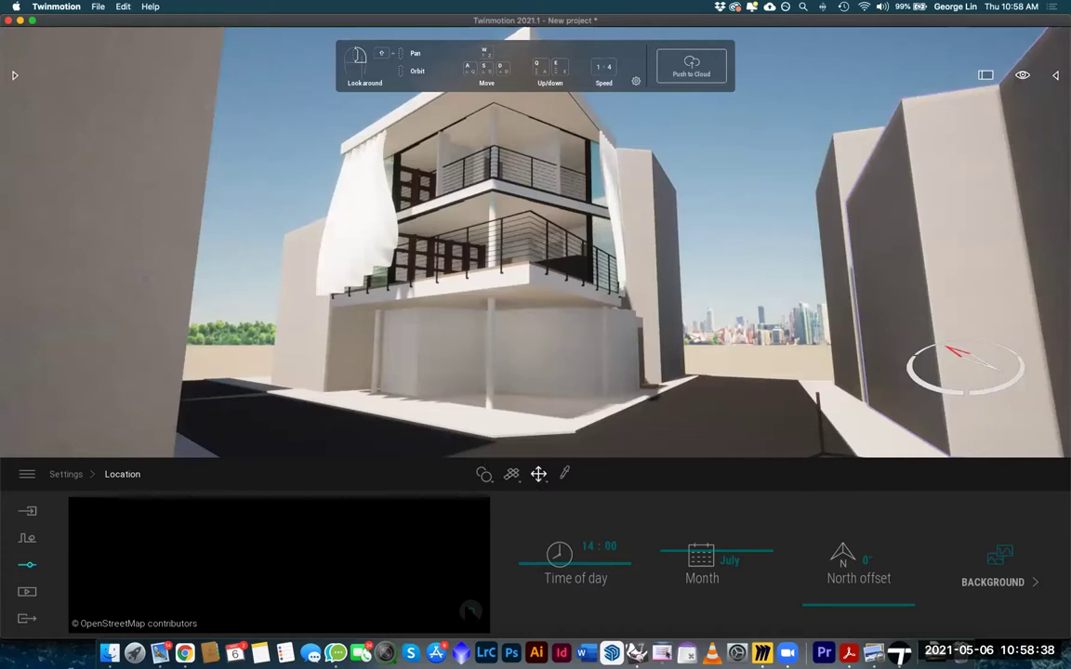
Try San Francisco as the project location, and return the location to Tokyo, Japan
click(471, 612)
text(san fran)
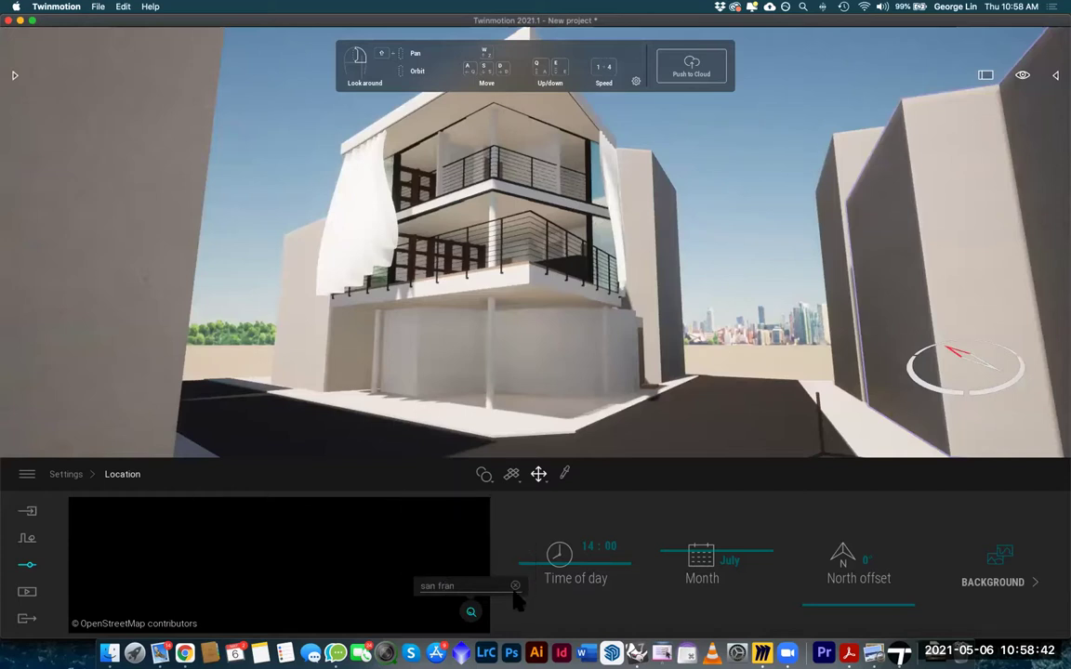
click(438, 448)
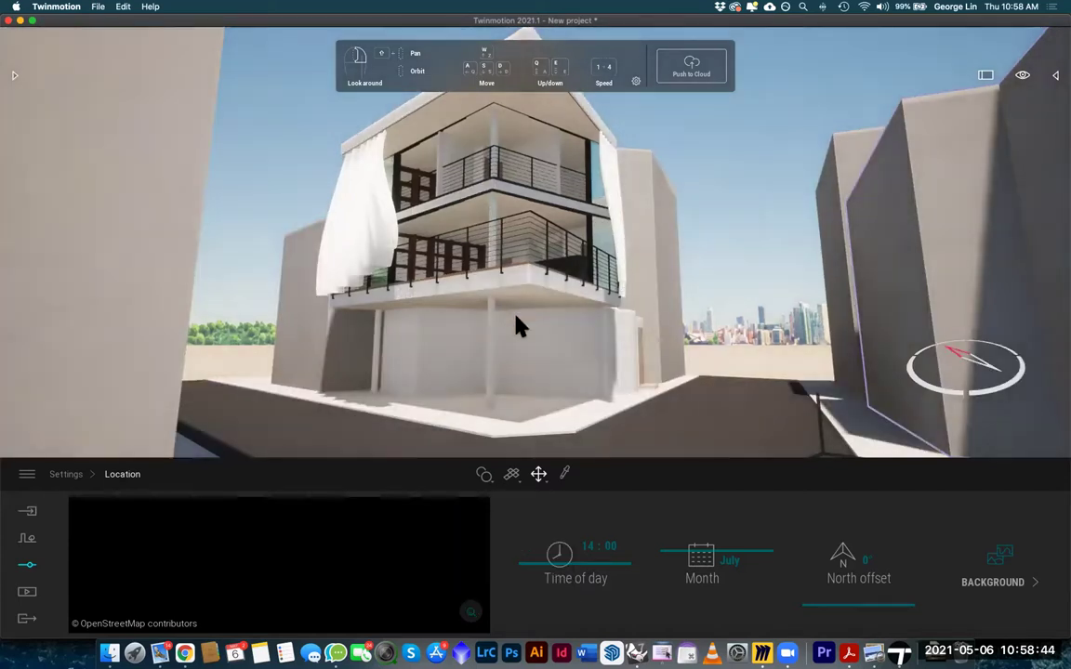
click(470, 611)
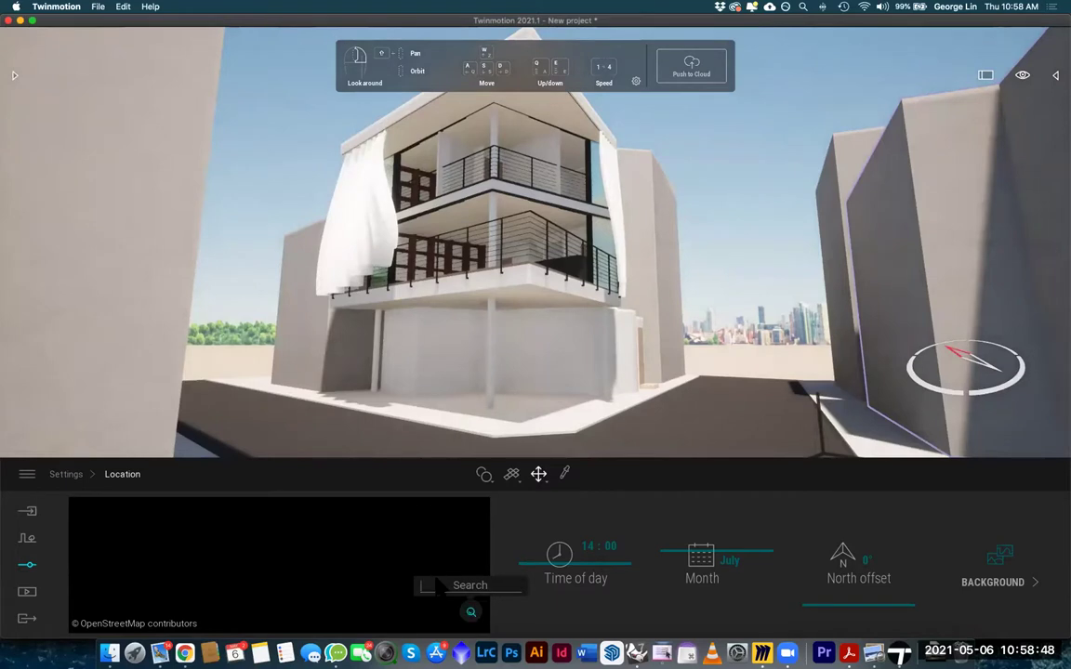
click(437, 584)
text(yo)
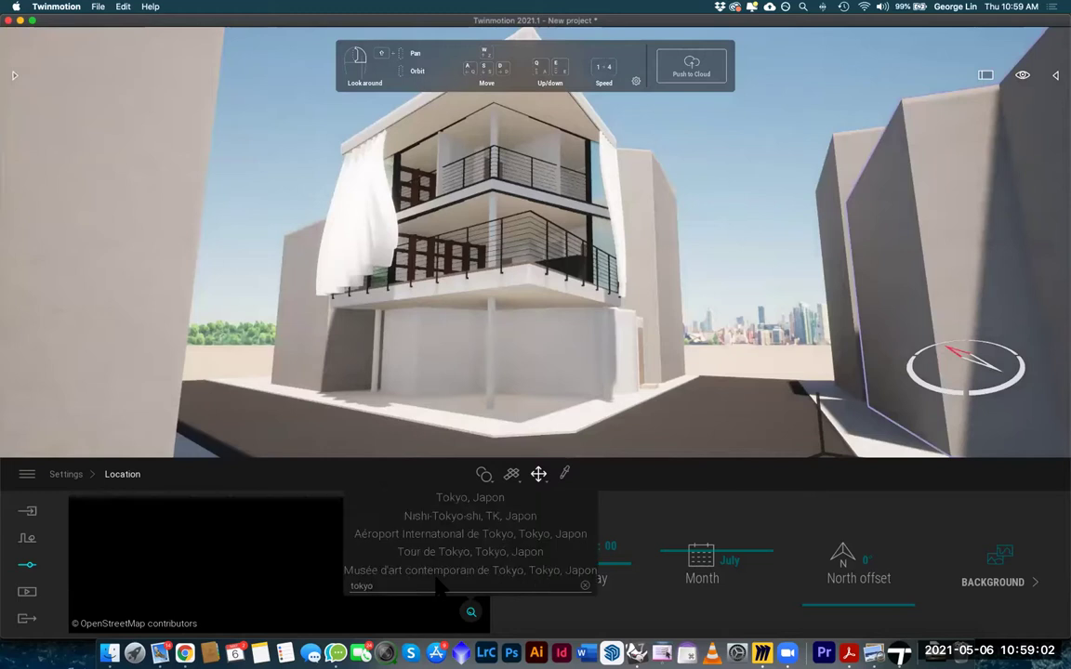
click(499, 501)
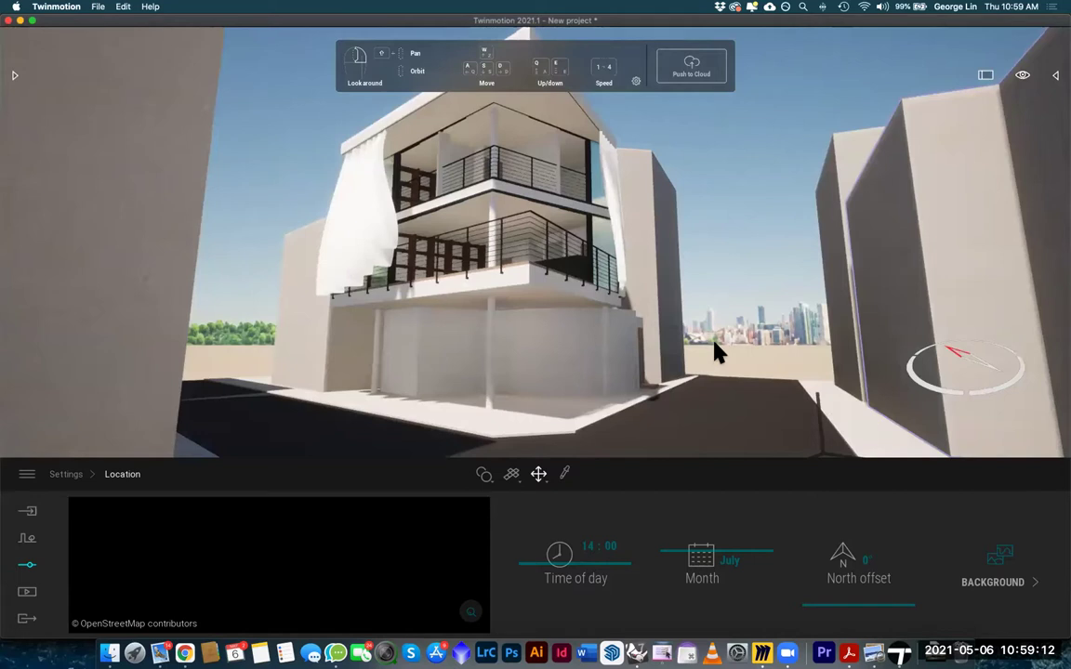
Set the sun conditions to a 22° north offset, the month of June and 19:00 time of day
drag(852, 601, 849, 602)
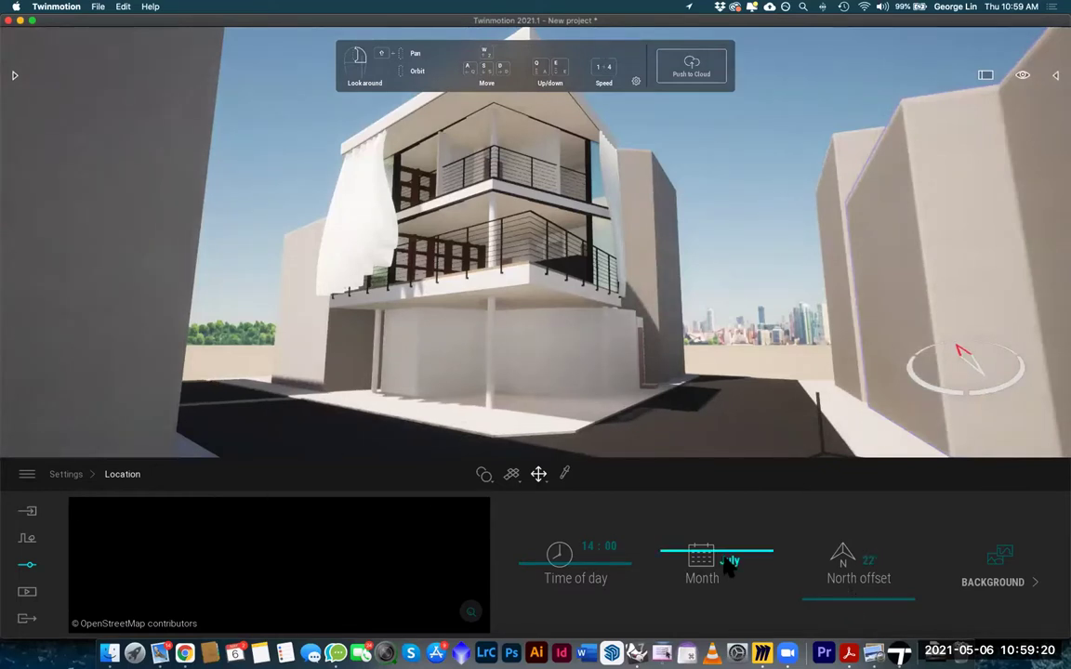
mouse_move(623, 571)
mouse_down()
mouse_move(624, 526)
mouse_move(624, 582)
mouse_up()
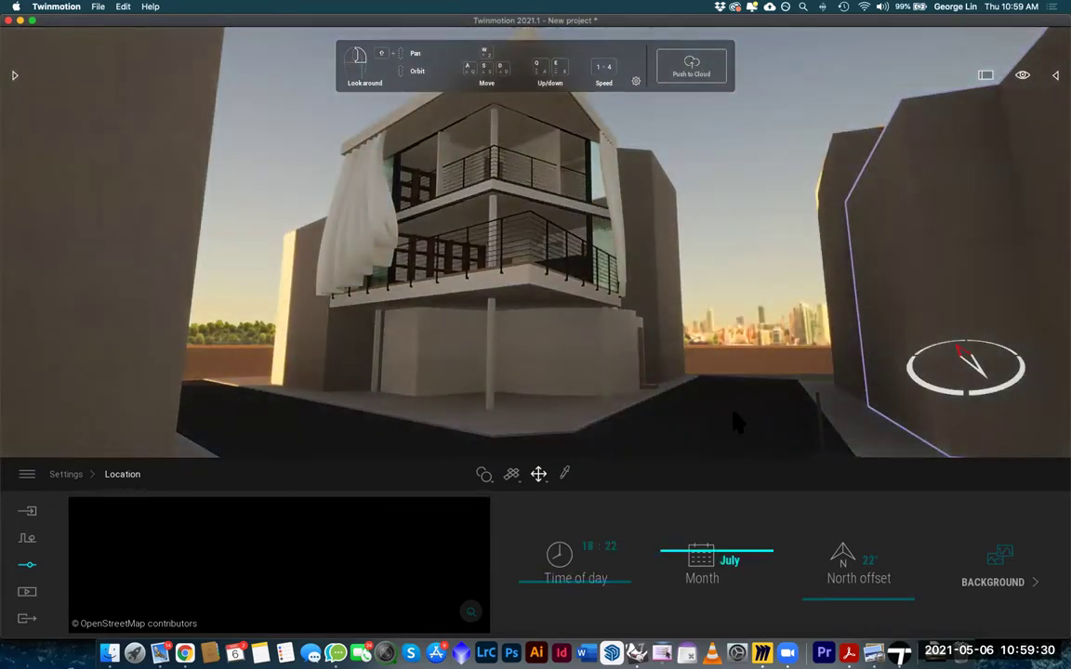
drag(723, 539, 722, 553)
mouse_move(577, 578)
mouse_down()
mouse_move(584, 548)
mouse_move(588, 583)
mouse_up()
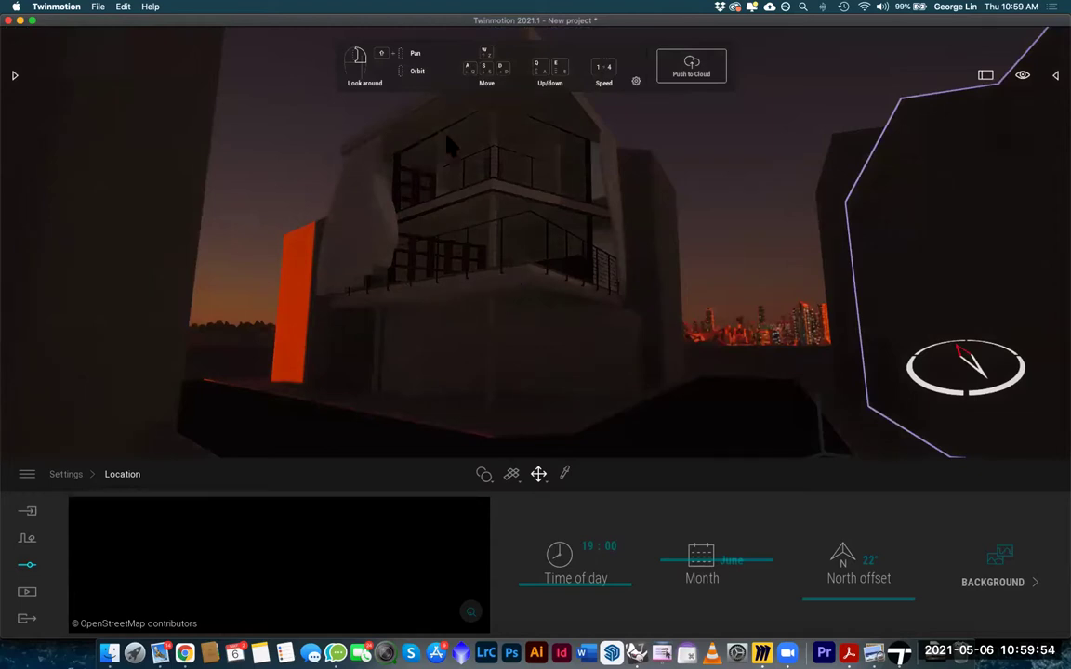
Place an omnidirectional light from the library's Lights category on the building's middle floor
key(w)
key(e)
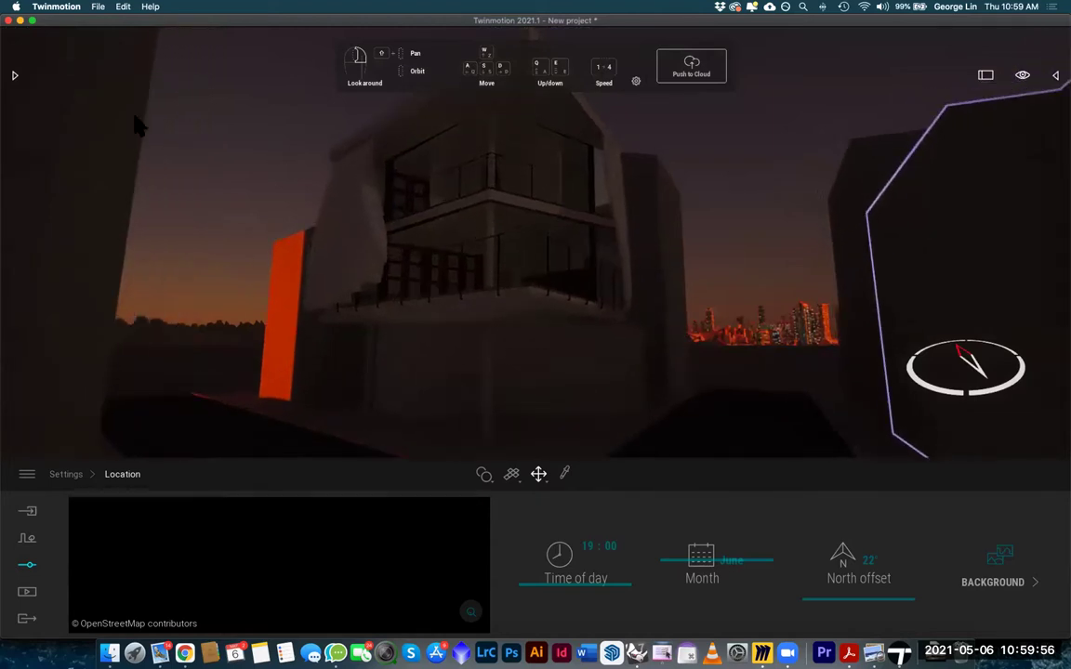
click(13, 76)
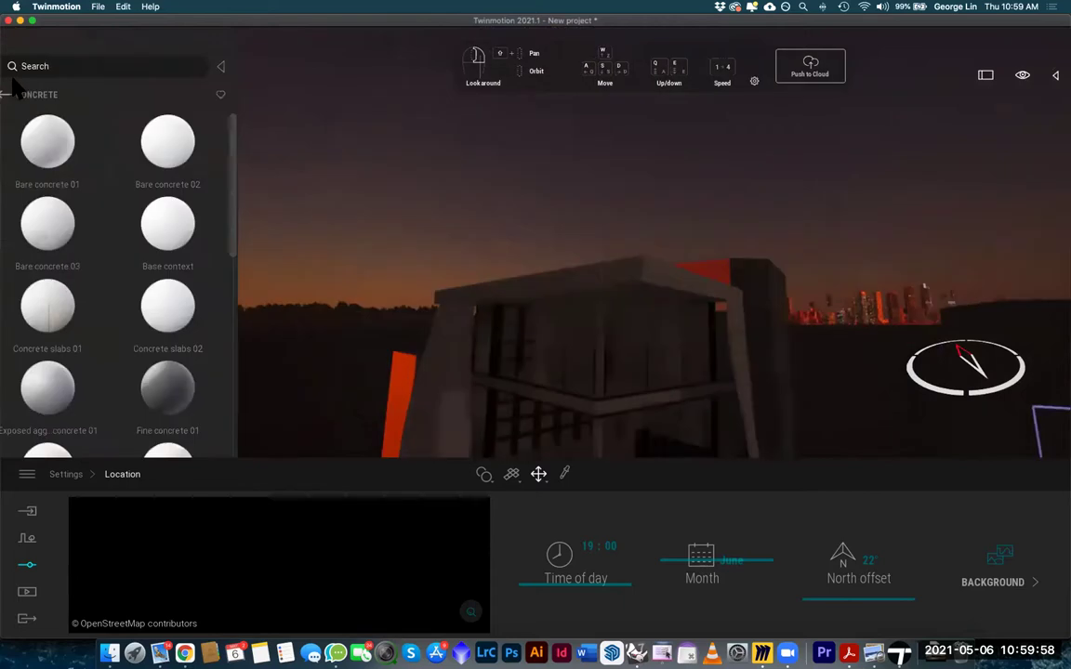
click(15, 95)
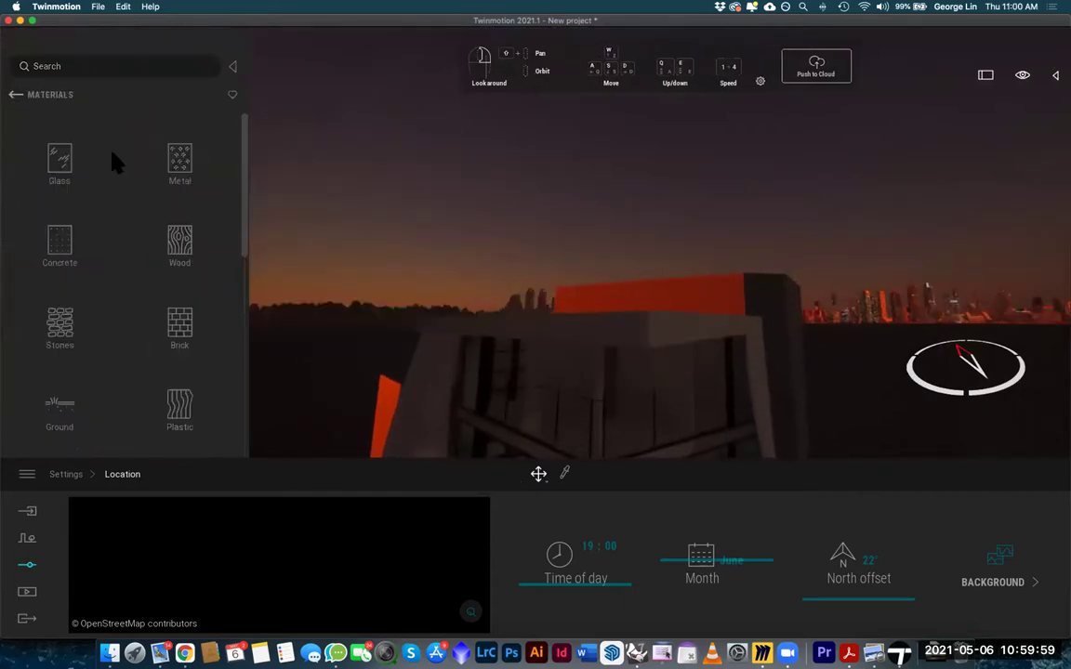
click(16, 96)
click(181, 246)
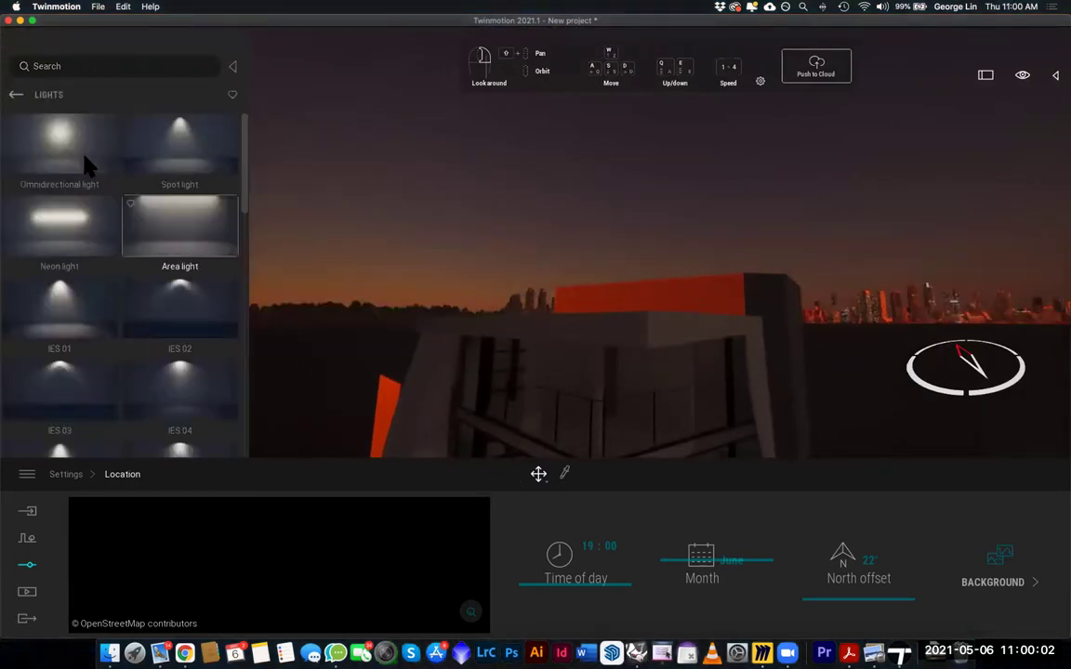
drag(77, 137, 602, 270)
mouse_move(602, 414)
mouse_down()
mouse_move(598, 433)
mouse_move(588, 422)
mouse_move(593, 432)
mouse_up()
key(e)
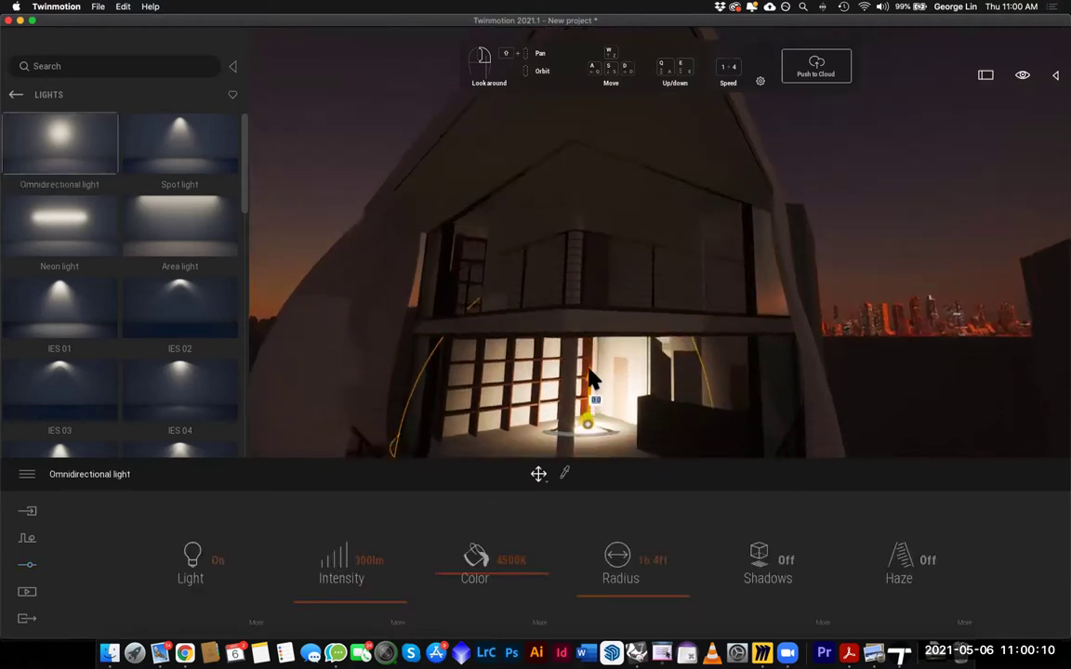
Raise the omnidirectional light to just below the middle floor's ceiling and turn its shadows on
drag(588, 349, 592, 281)
key(s)
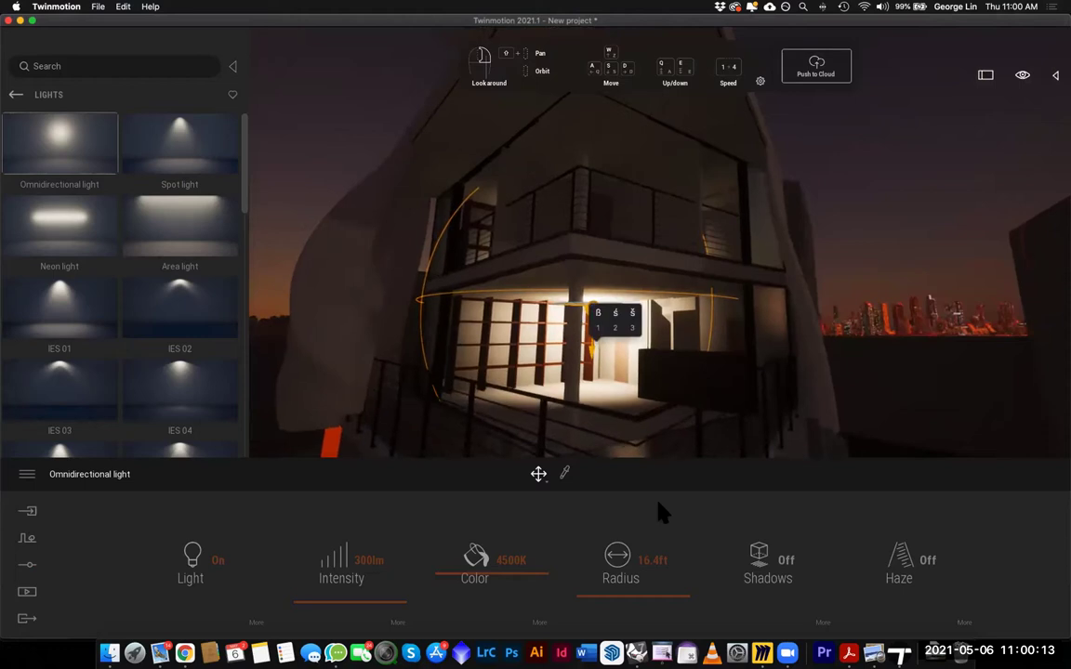
click(784, 561)
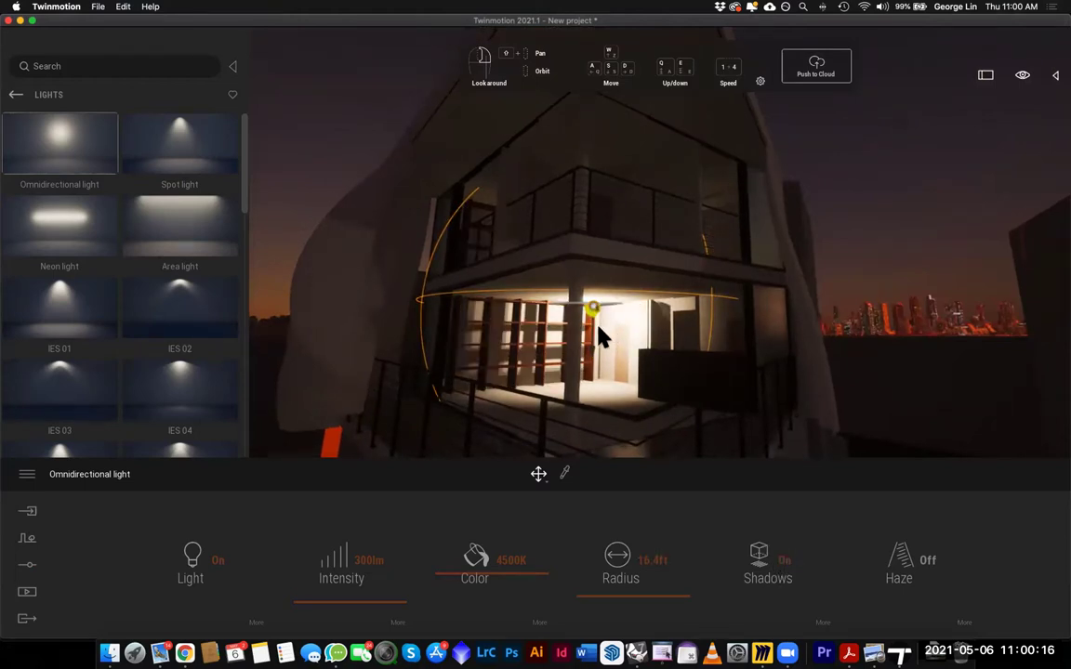
Copy the omnidirectional light upward as one instance and position it inside the top floor under the roof
drag(603, 250, 611, 204)
key(super+z)
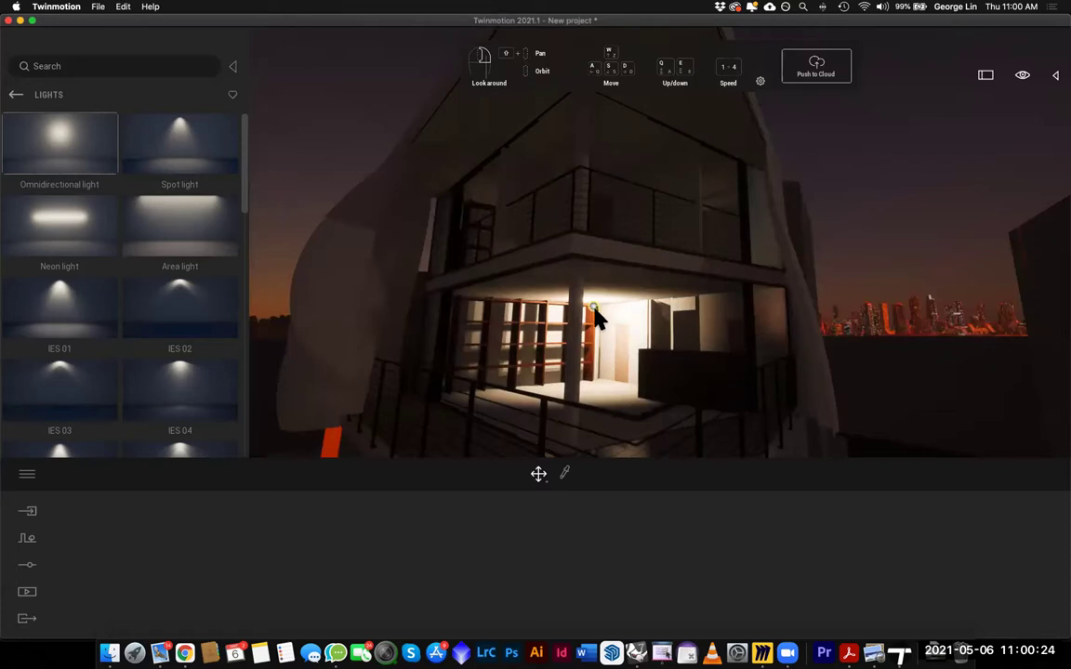
click(593, 309)
drag(595, 361, 621, 233)
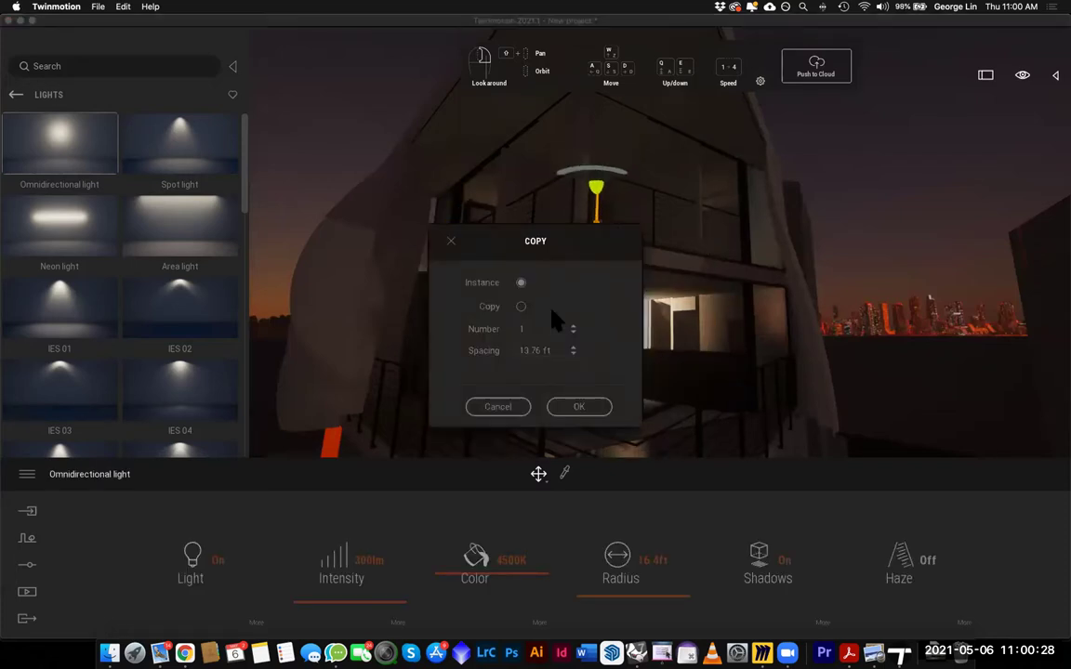
click(579, 409)
drag(587, 171, 599, 114)
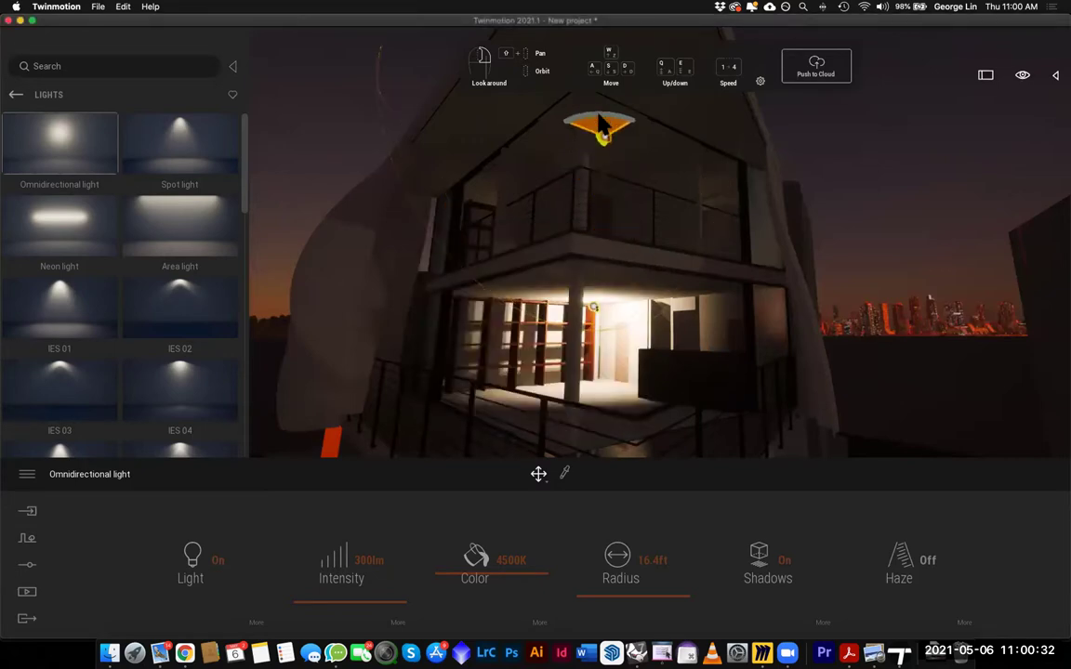
drag(594, 164, 593, 216)
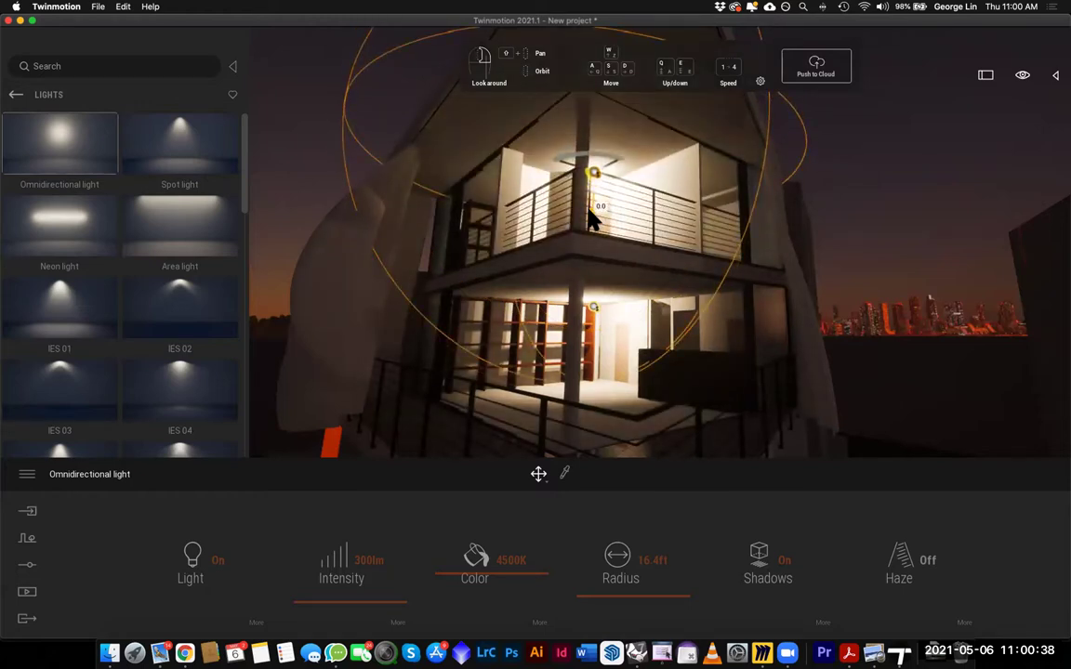
Set the omnidirectional light's radius to 30.5 ft and deselect it
scroll(589, 210, down, 4)
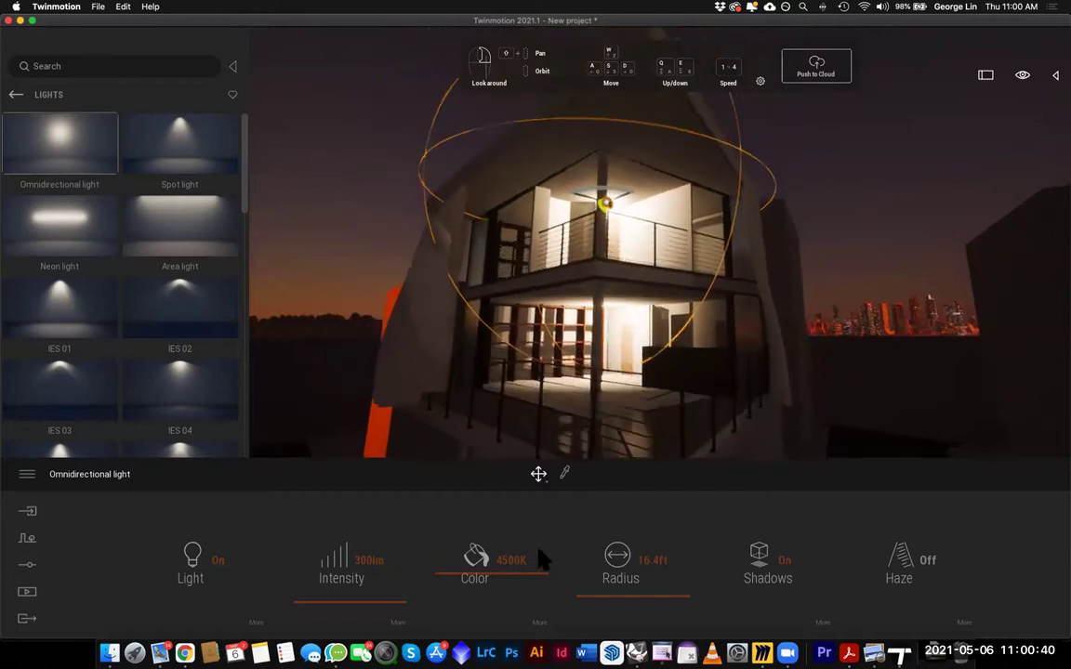
mouse_move(643, 584)
mouse_down()
mouse_move(662, 583)
mouse_move(651, 586)
mouse_up()
click(857, 212)
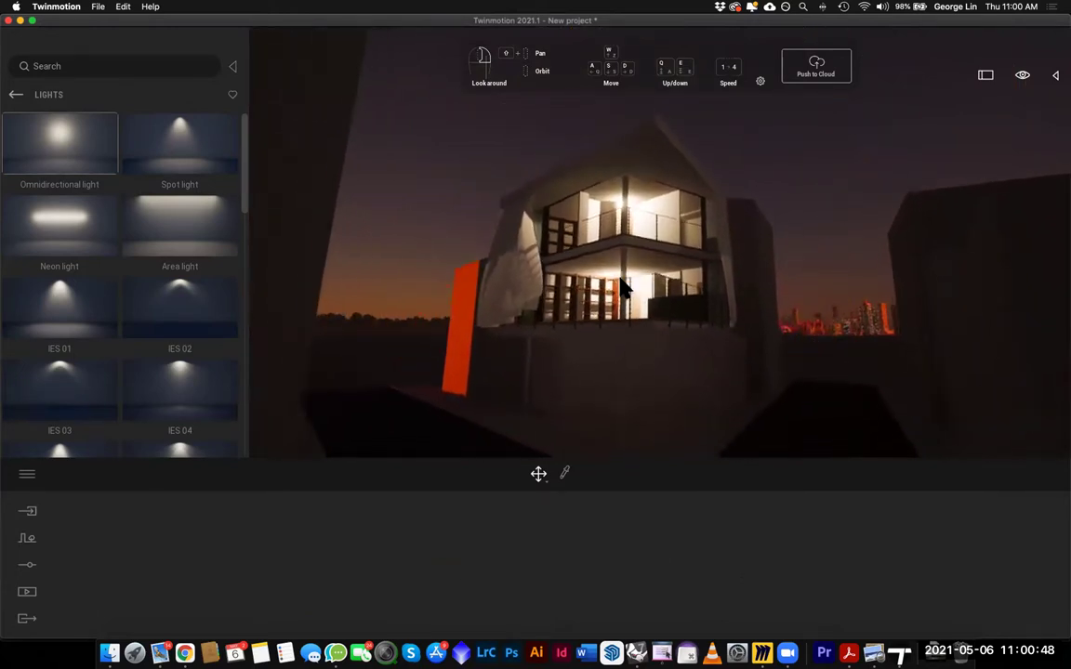
Try an instance copy of the middle-floor light about 10.34 ft below it, and delete the copy
click(622, 287)
drag(623, 334, 625, 374)
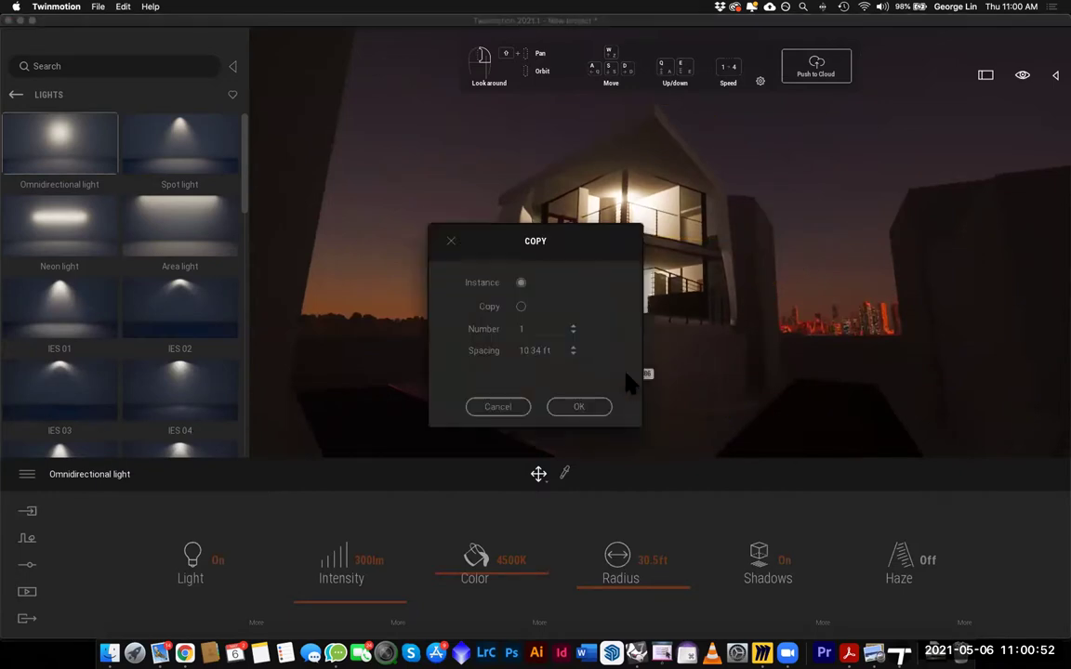
click(581, 403)
scroll(619, 339, down, 3)
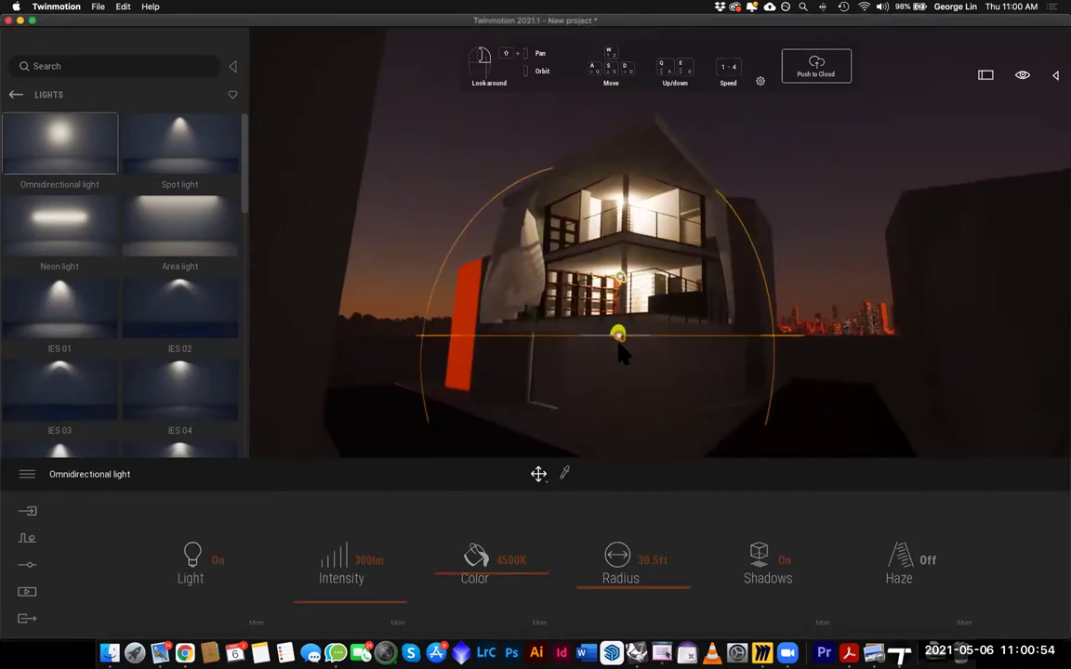
key(e)
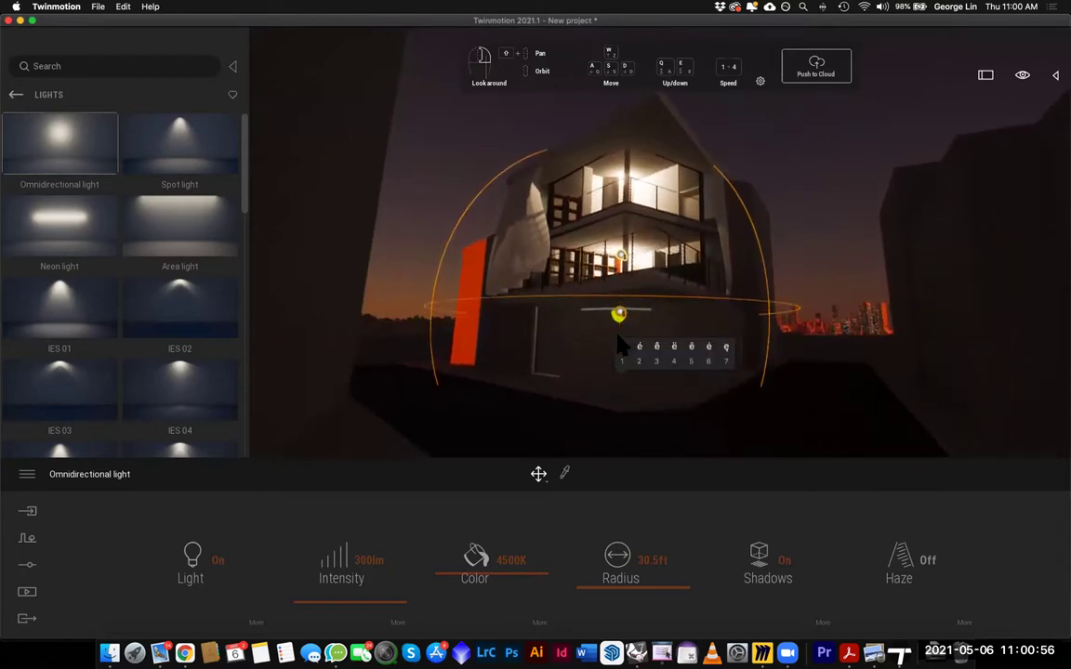
key(Delete)
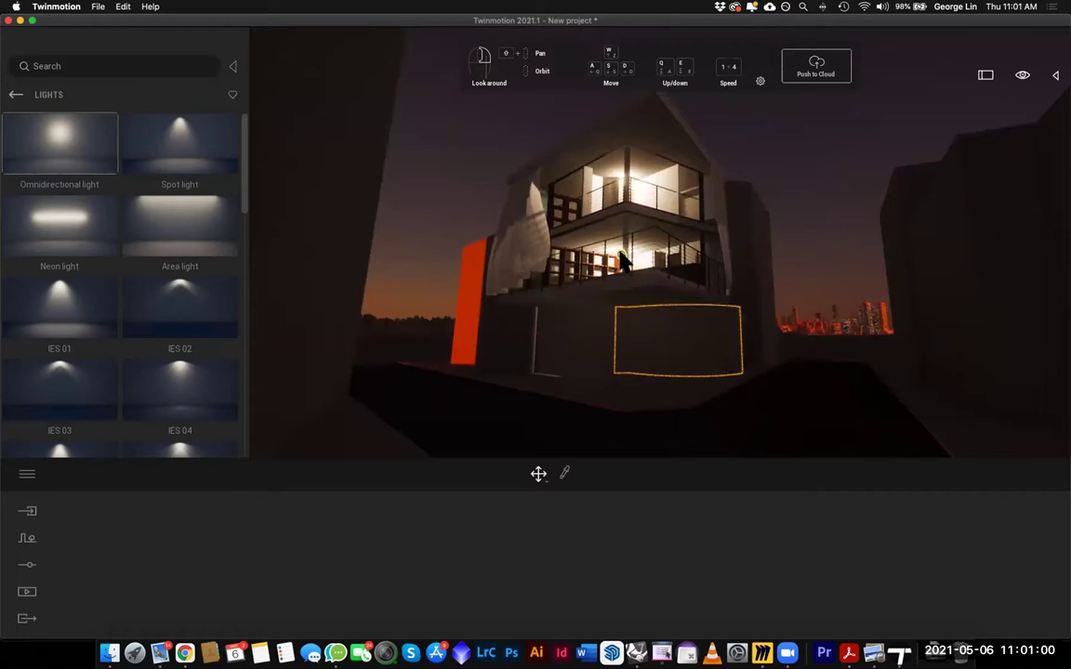
Show the scene graph and select the lowest omnidirectional light, under the middle floor
click(623, 261)
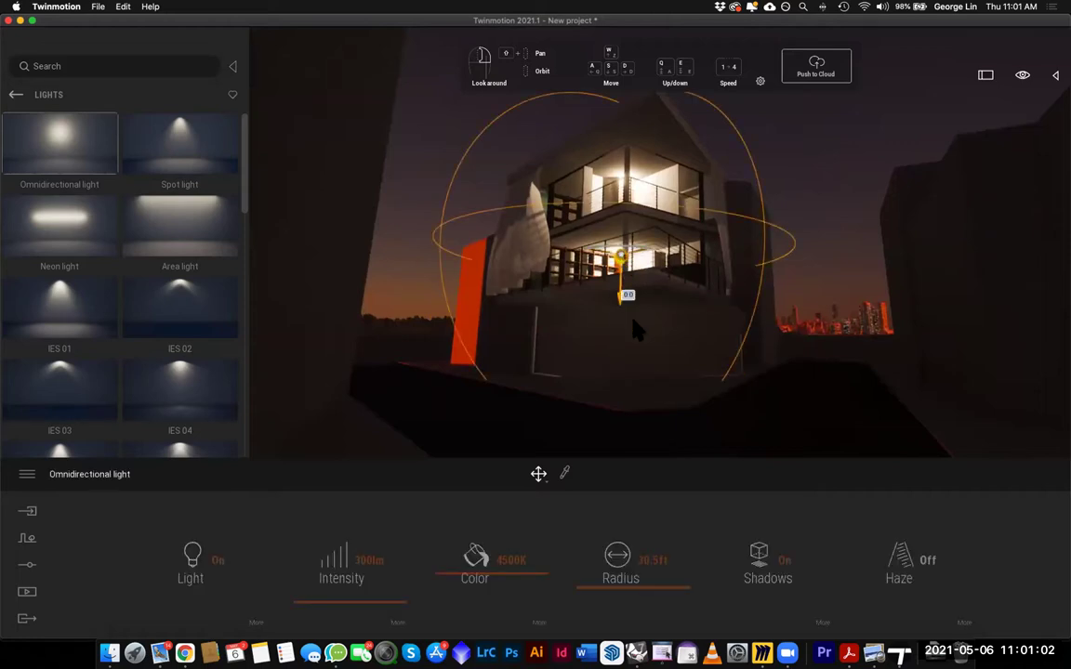
key(Escape)
key(d)
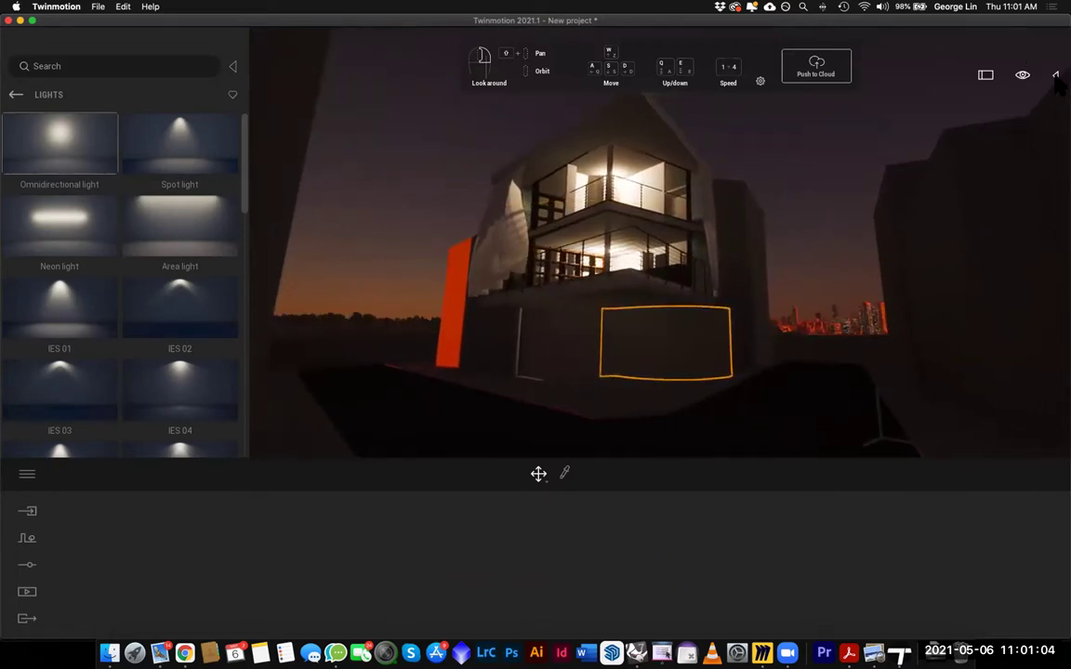
click(1056, 75)
scroll(984, 309, down, 5)
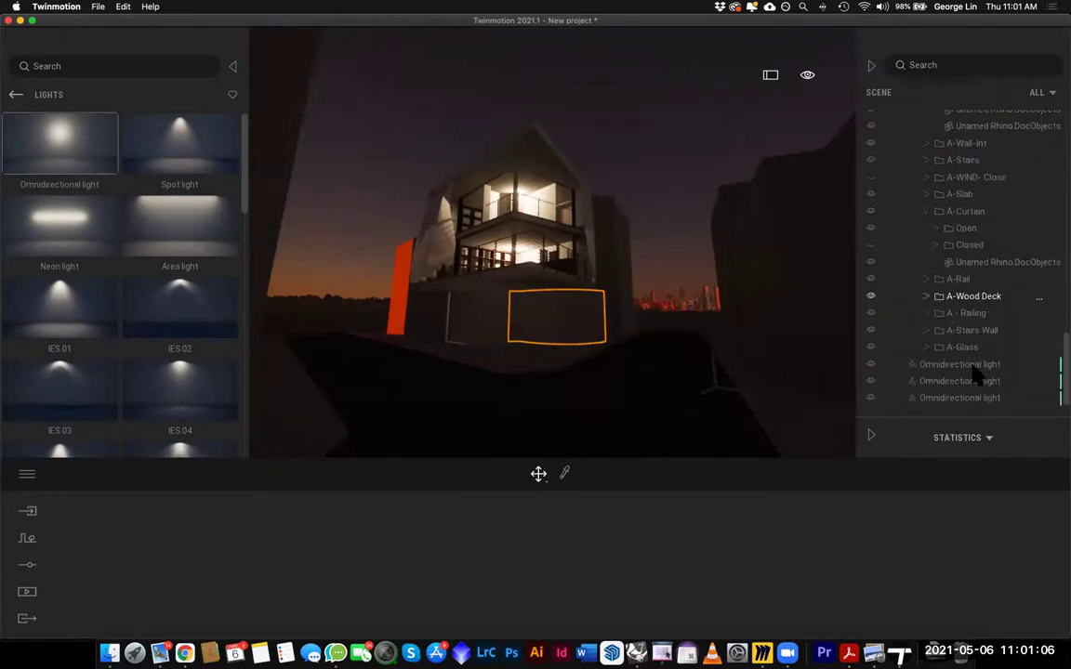
click(961, 398)
right_drag(573, 348, 593, 338)
key(2)
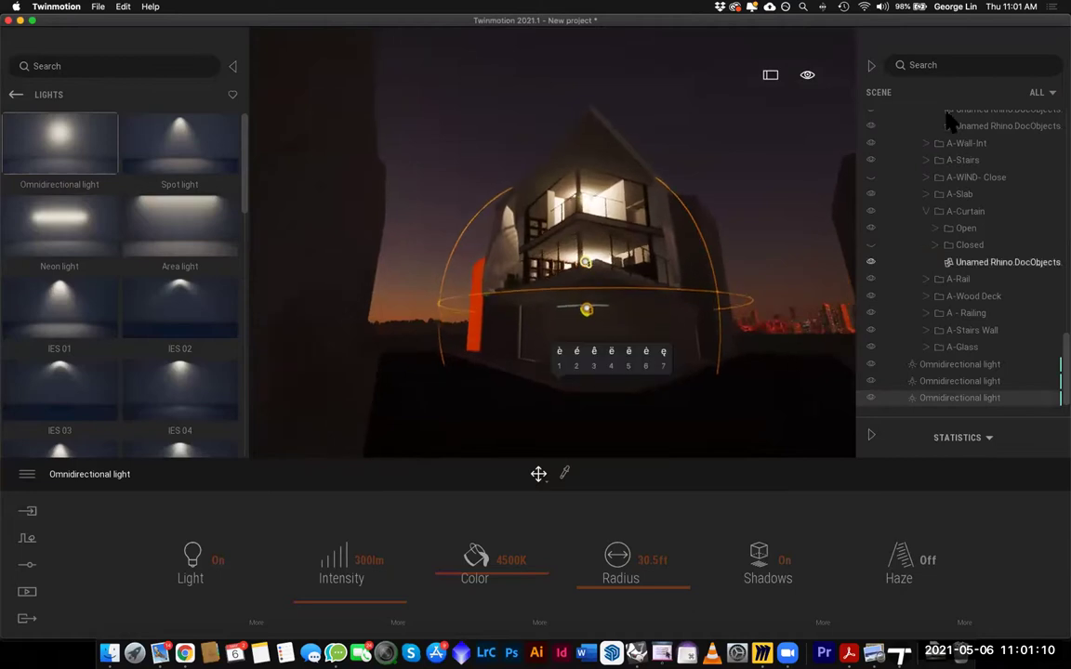
Collapse the Addin folder in the scene graph so the omnidirectional lights are listed directly beneath it
key(w)
key(w)
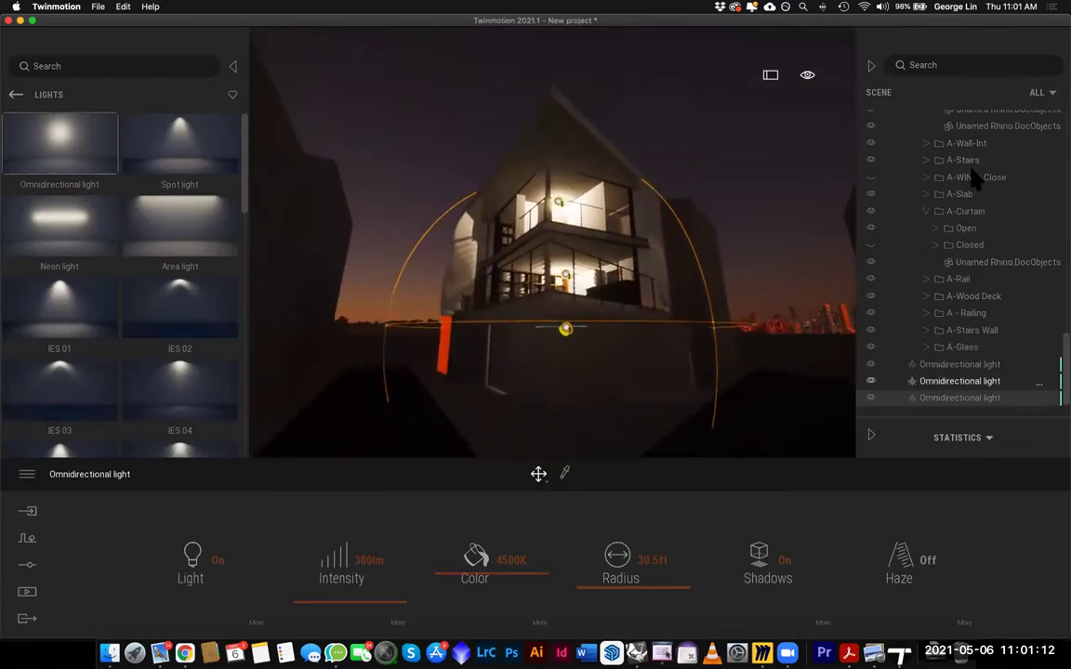
key(e)
scroll(947, 244, up, 10)
scroll(948, 214, up, 5)
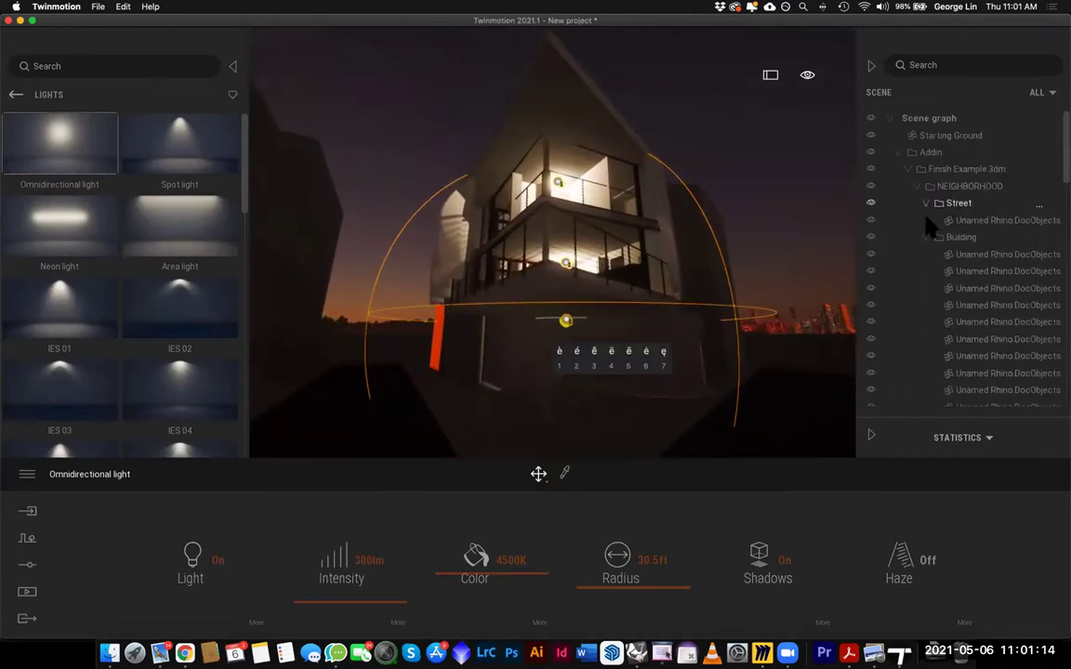
click(899, 152)
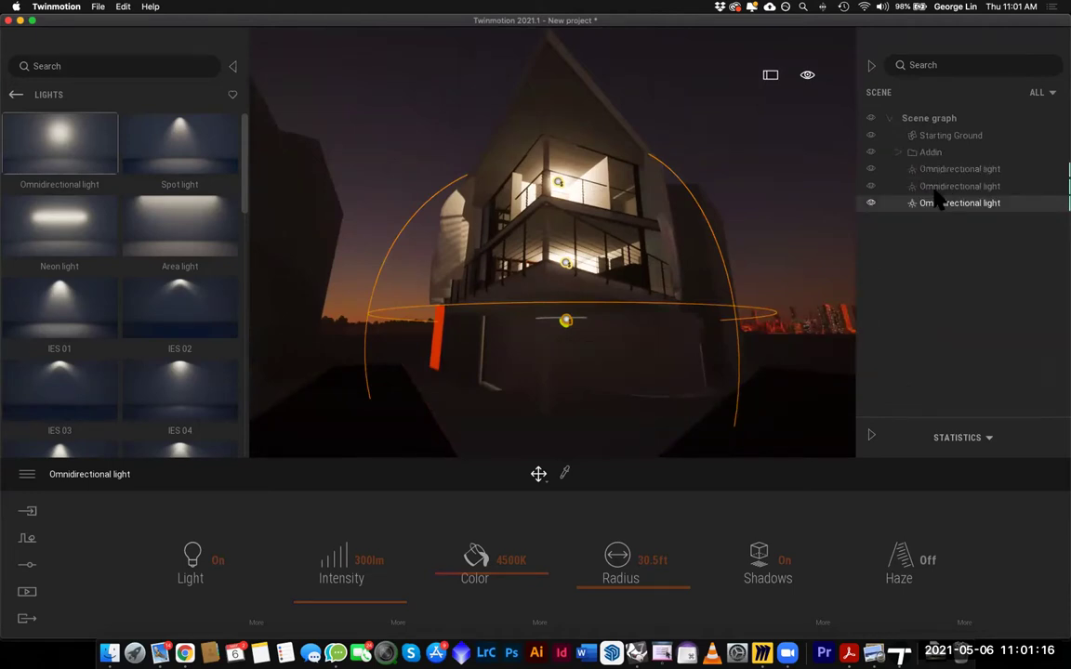
Position the lowest omnidirectional light just below the ground floor's ceiling and deselect it
key(w)
key(q)
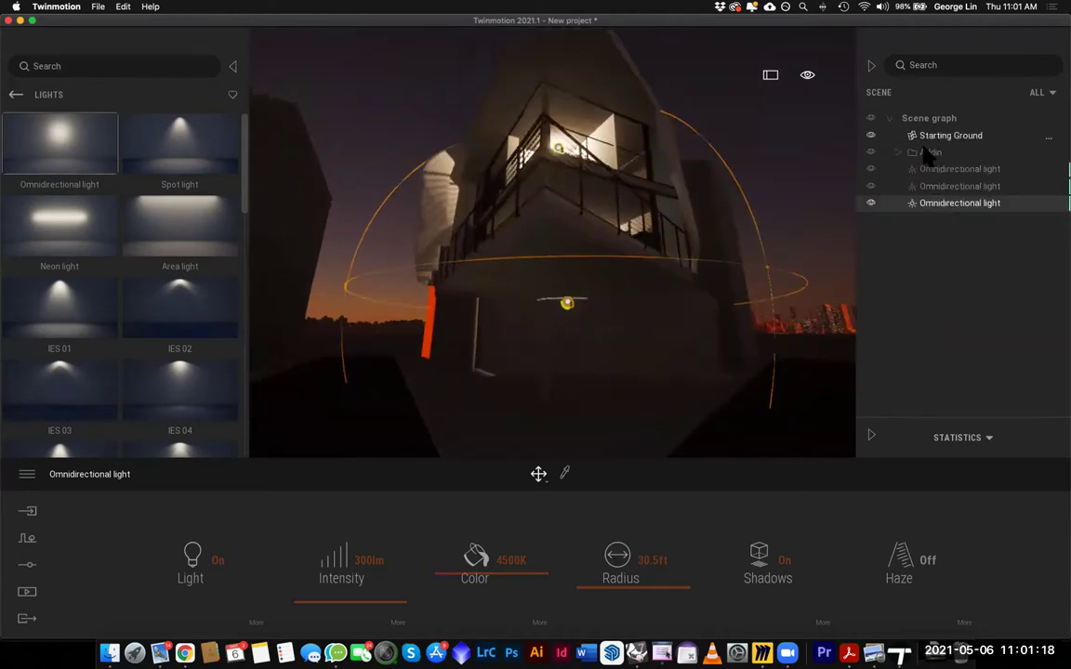
key(w)
key(d)
drag(550, 285, 536, 246)
double_click(939, 203)
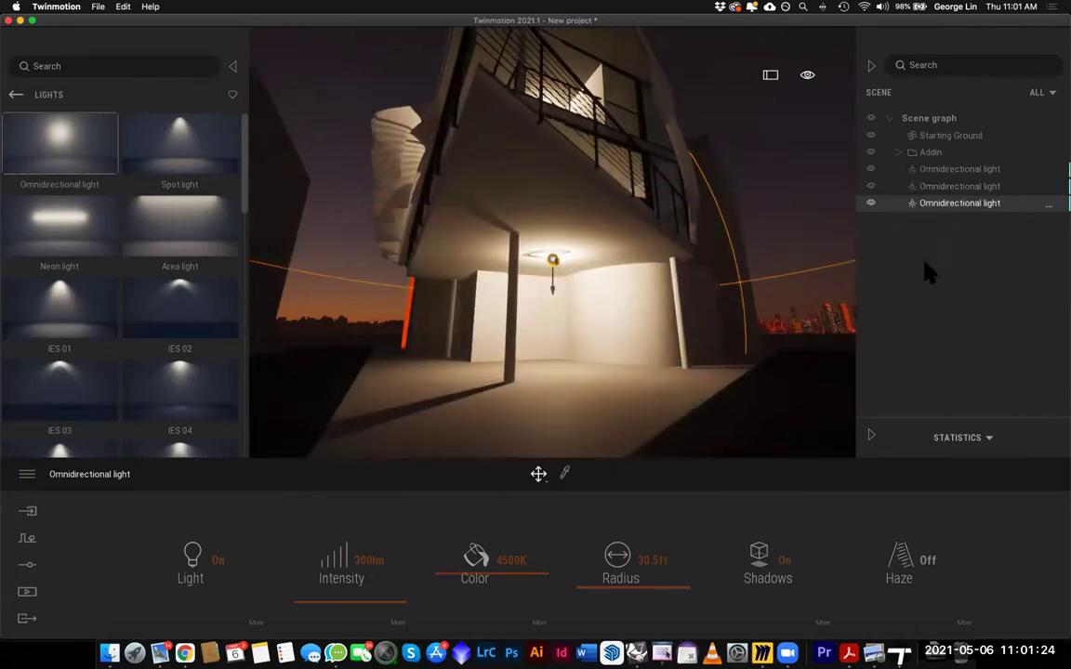
scroll(681, 314, down, 4)
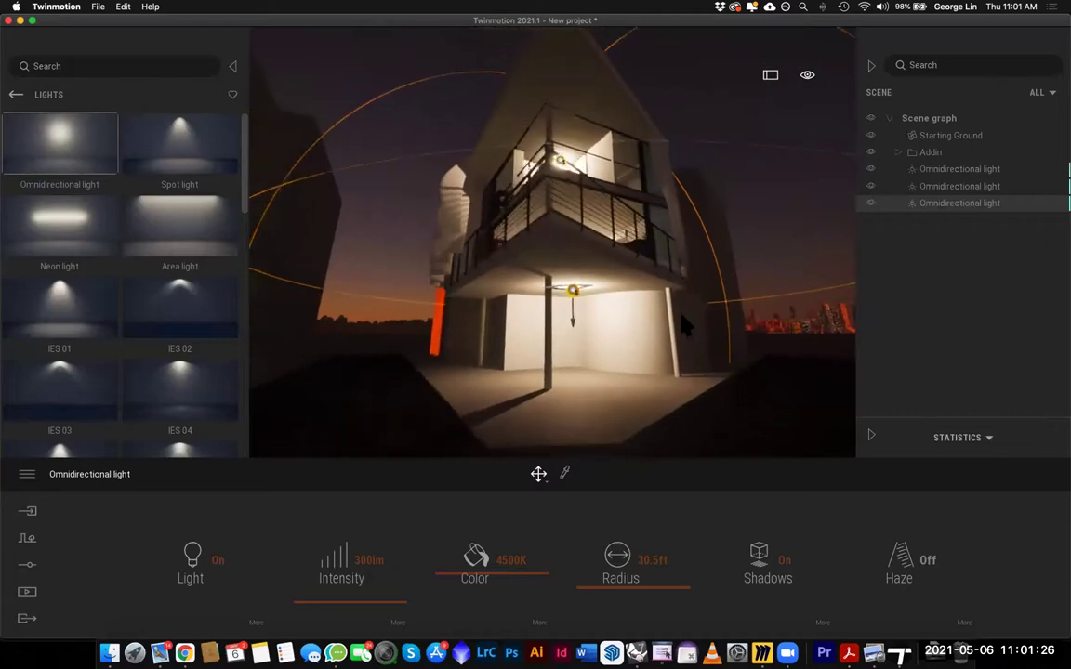
click(759, 177)
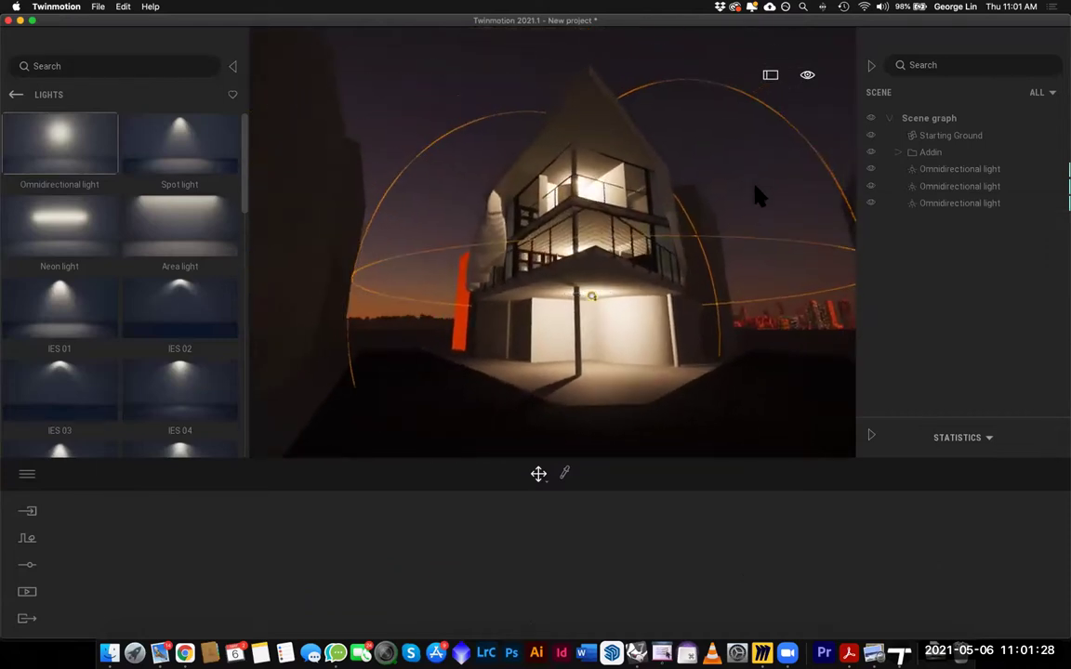
Try to raise the ground-floor omnidirectional light above the roof, and undo the move
scroll(722, 225, down, 3)
right_drag(702, 244, 694, 275)
drag(704, 255, 653, 239)
scroll(650, 232, down, 3)
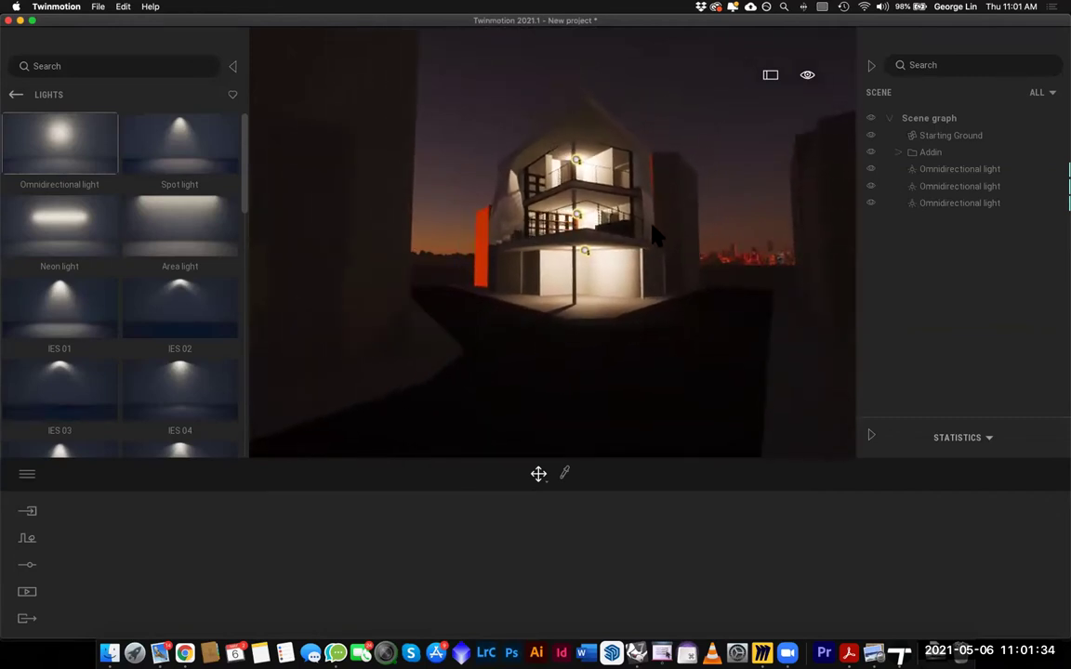
right_drag(650, 232, 678, 187)
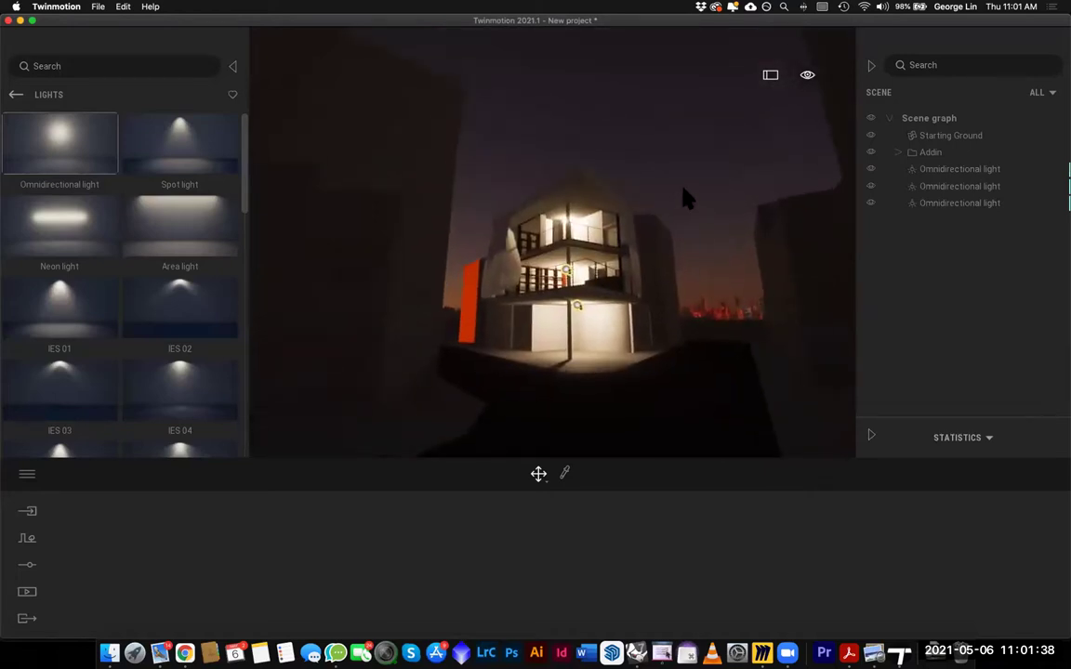
click(576, 306)
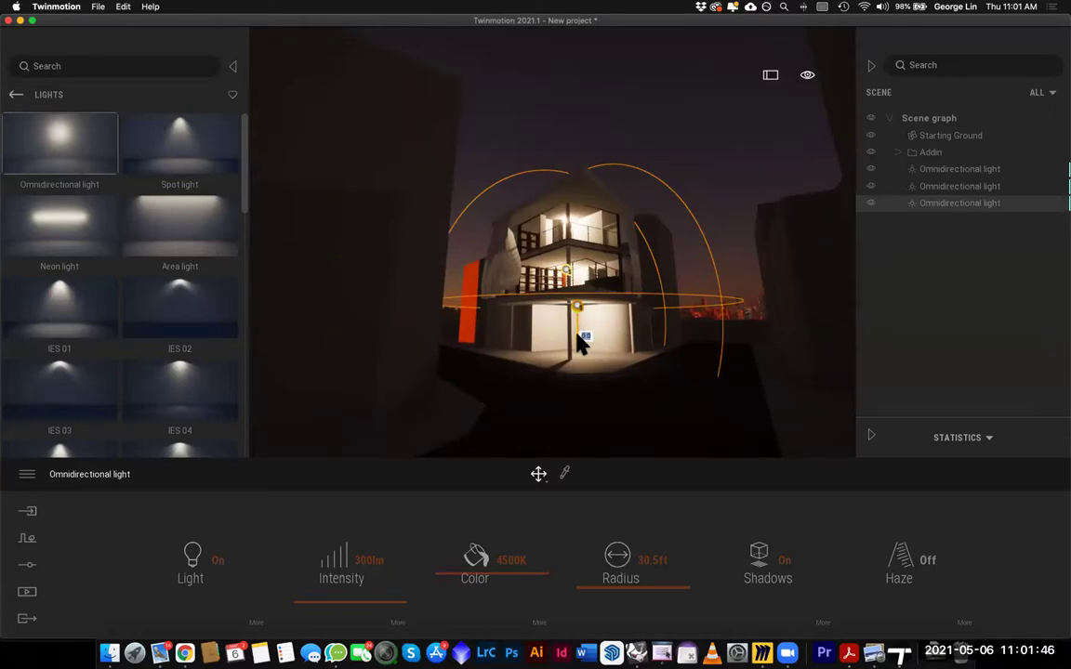
drag(578, 337, 601, 164)
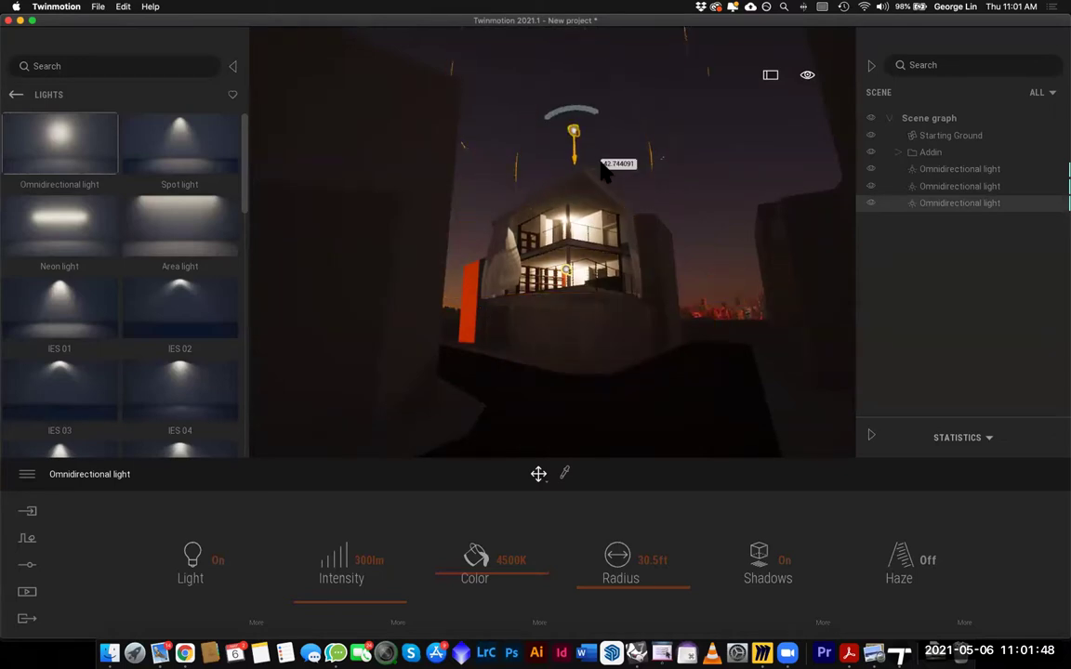
key(super+z)
Duplicate the ground-floor omnidirectional light upward as one independent copy with a spacing of 46.36 ft
click(577, 305)
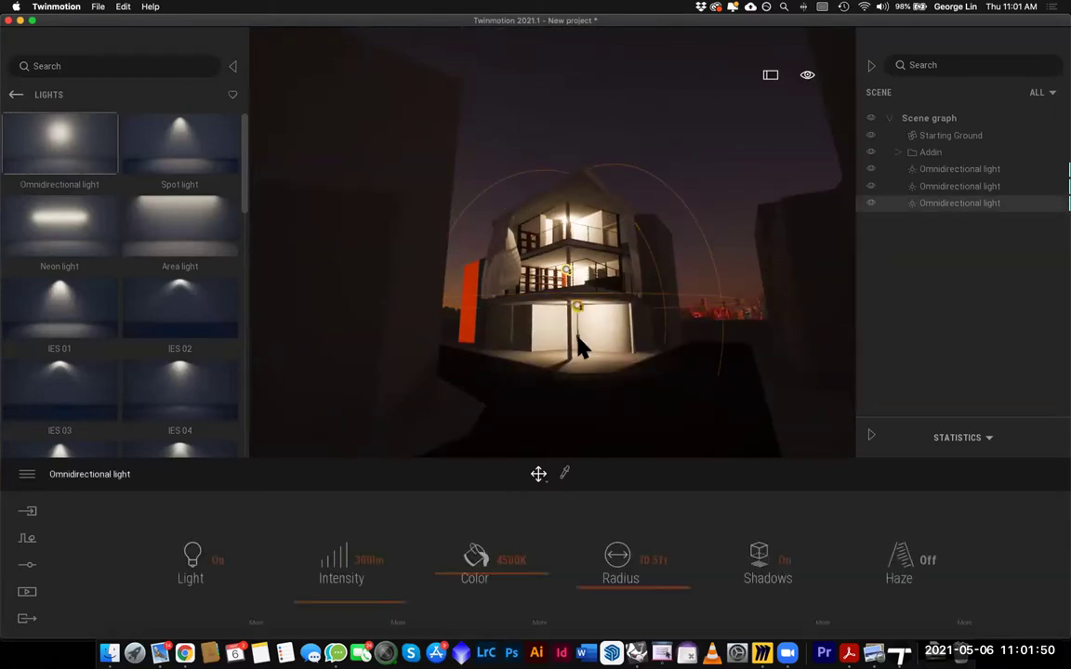
drag(578, 336, 622, 167)
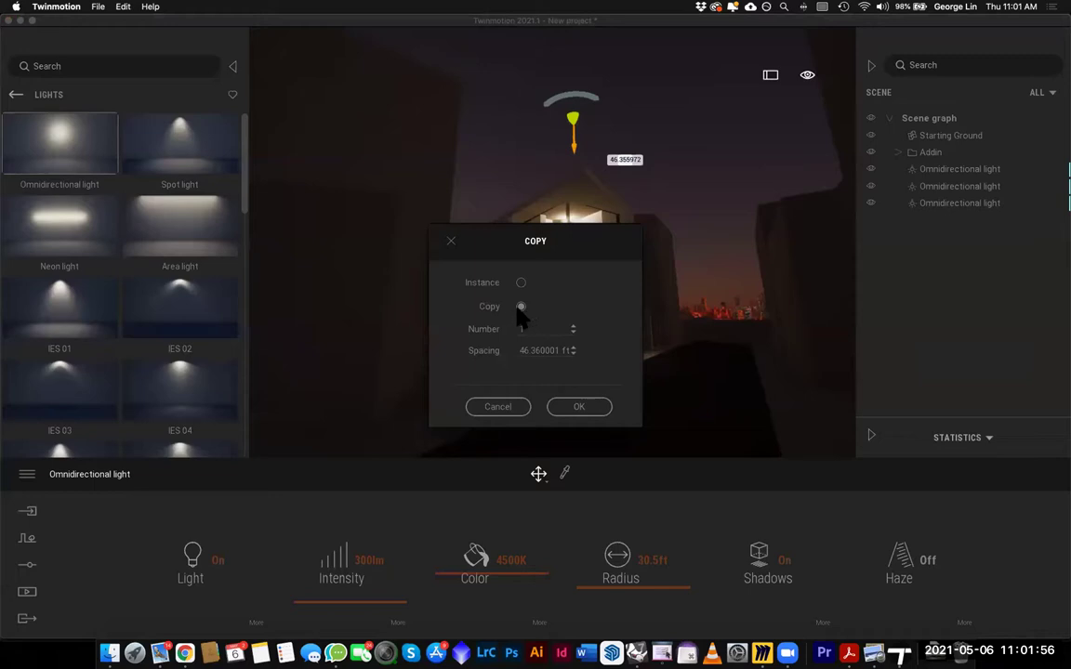
click(579, 406)
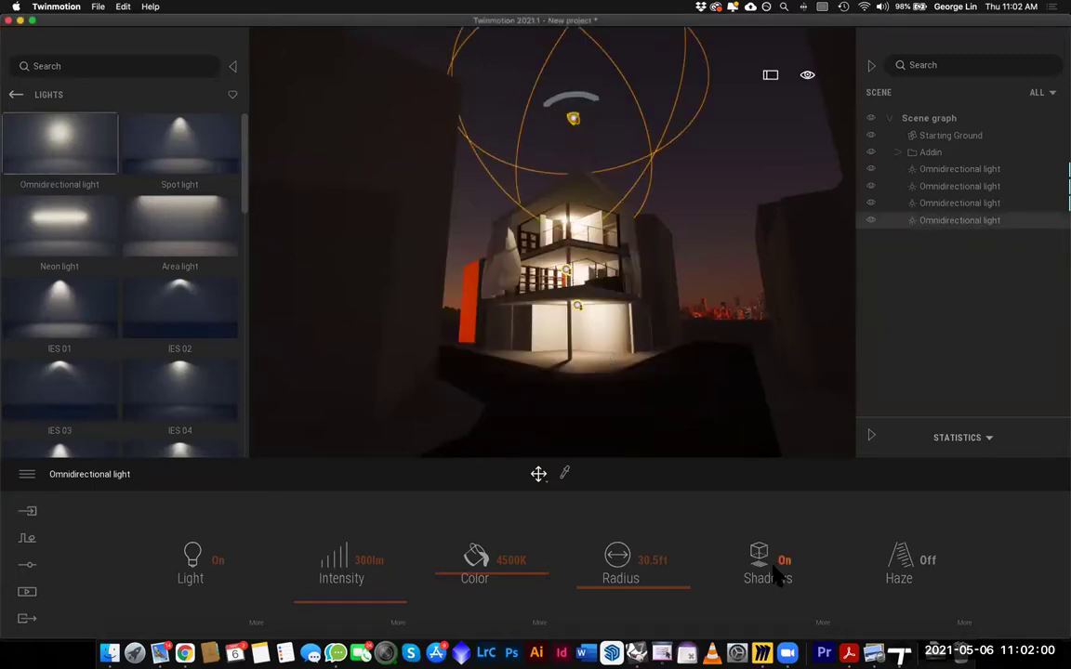
Set the copied light's radius to 164.0 ft with shadows off, and place it in the open air beside the roof
drag(641, 596, 640, 526)
drag(635, 468, 633, 434)
drag(614, 112, 690, 209)
drag(701, 162, 755, 149)
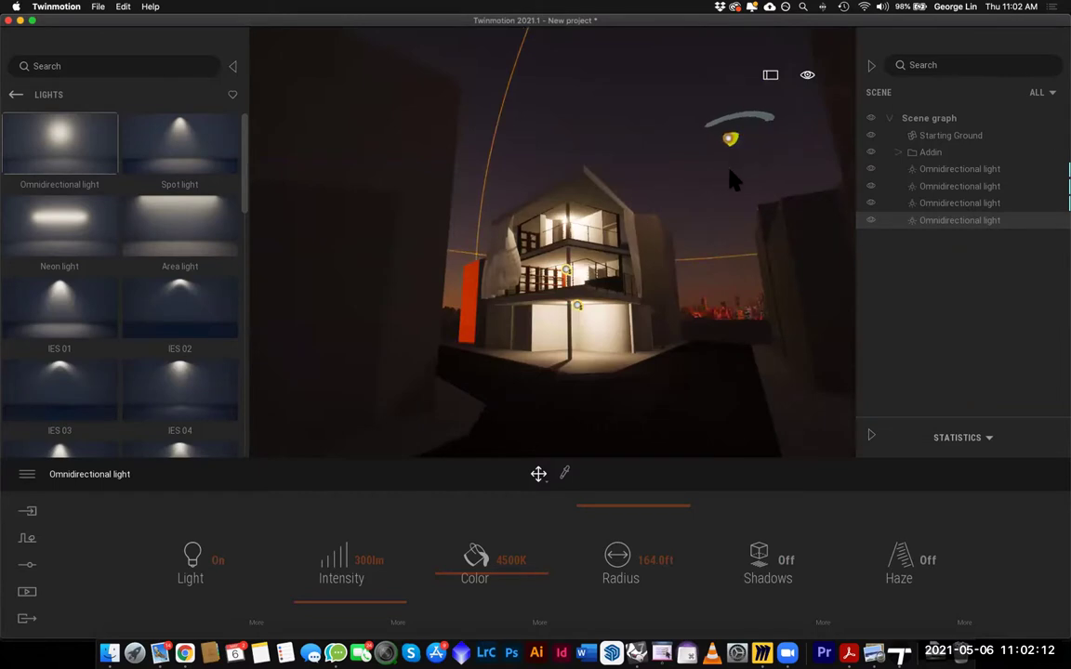
drag(733, 191, 737, 213)
drag(734, 112, 628, 219)
mouse_move(646, 161)
right_down()
mouse_move(672, 173)
mouse_move(665, 164)
right_up()
click(645, 161)
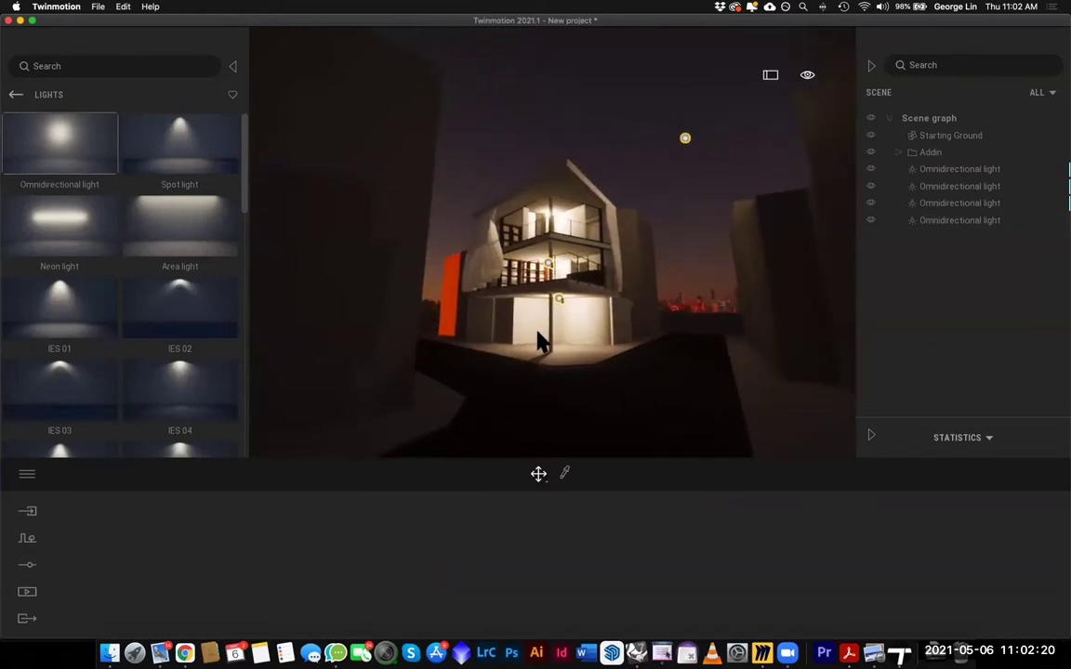
Set the location's time of day to 18:45
click(27, 565)
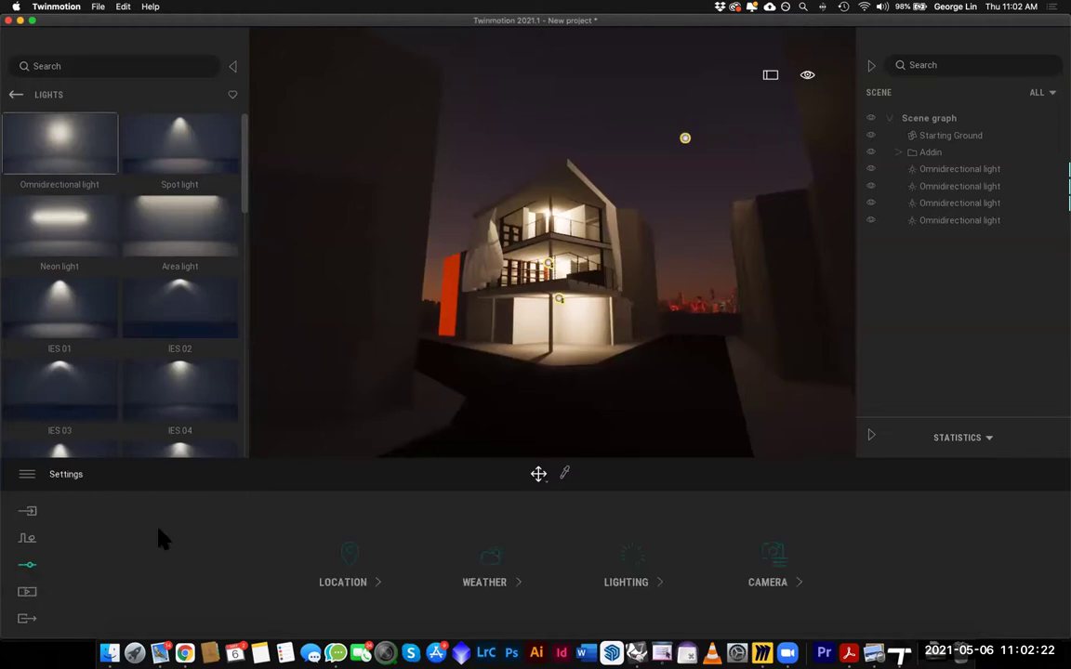
click(372, 583)
mouse_move(616, 586)
mouse_down()
mouse_move(611, 556)
mouse_move(617, 578)
mouse_up()
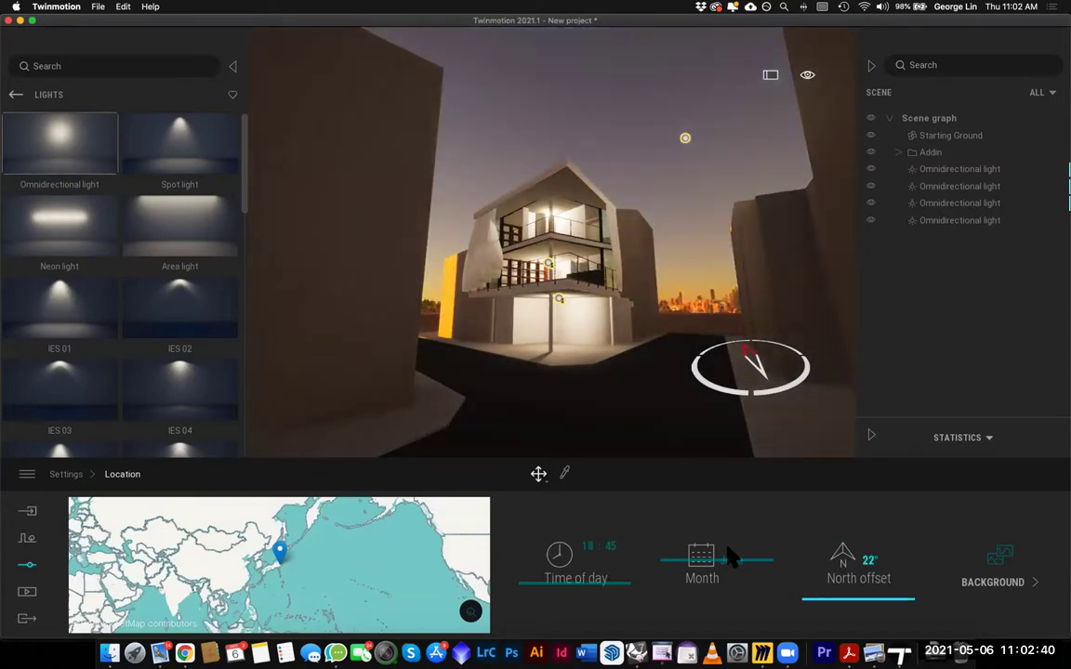
Set the location's background picture to None
click(1007, 565)
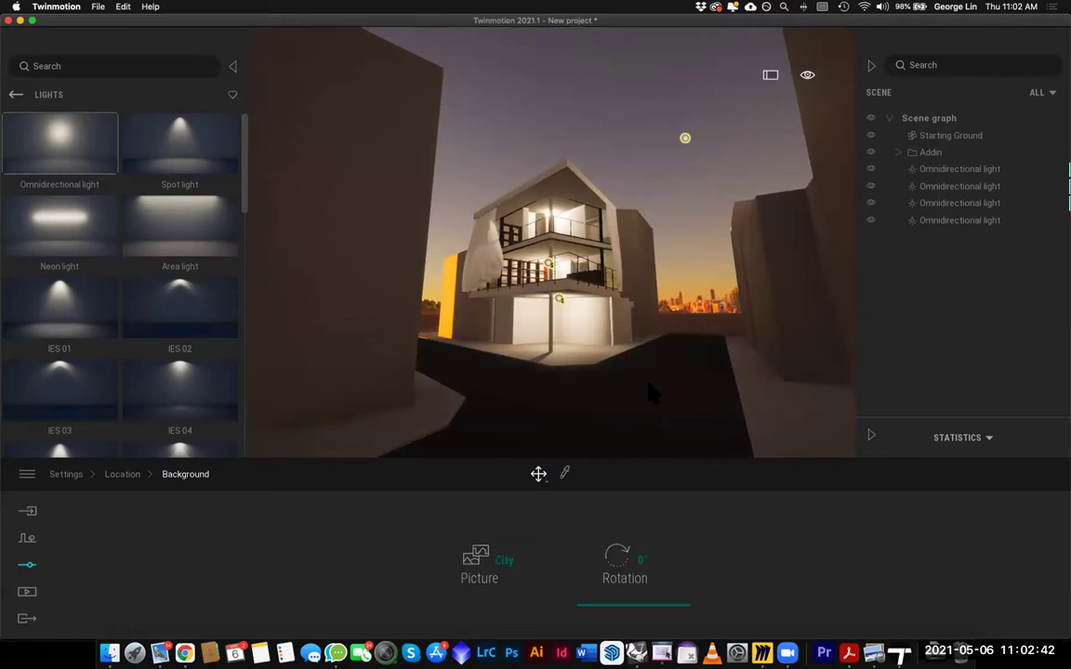
click(497, 568)
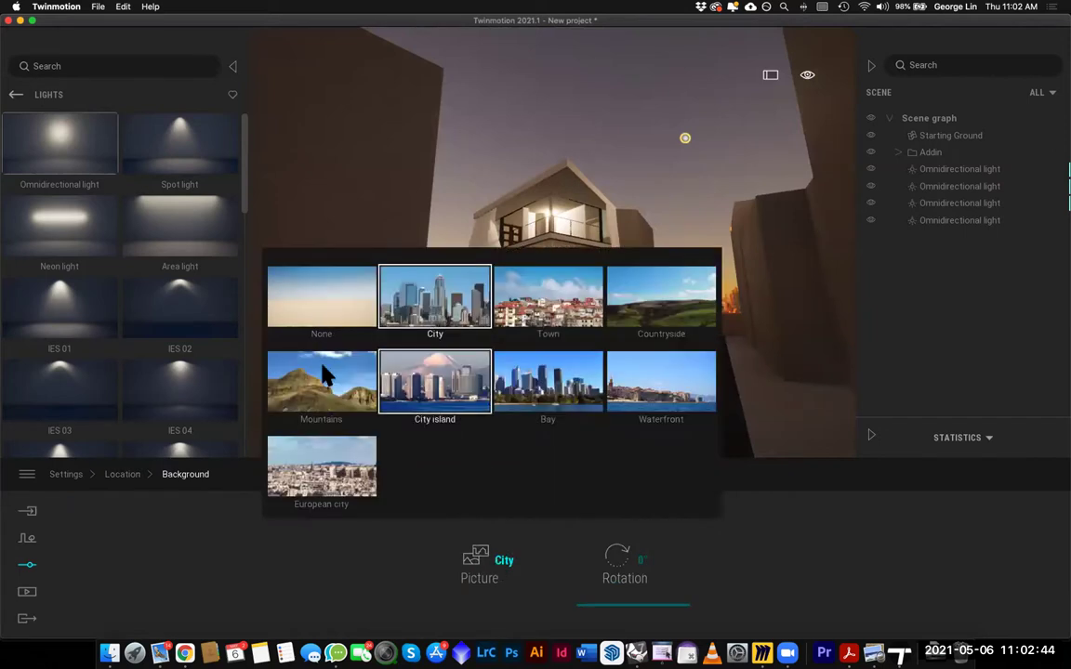
click(318, 307)
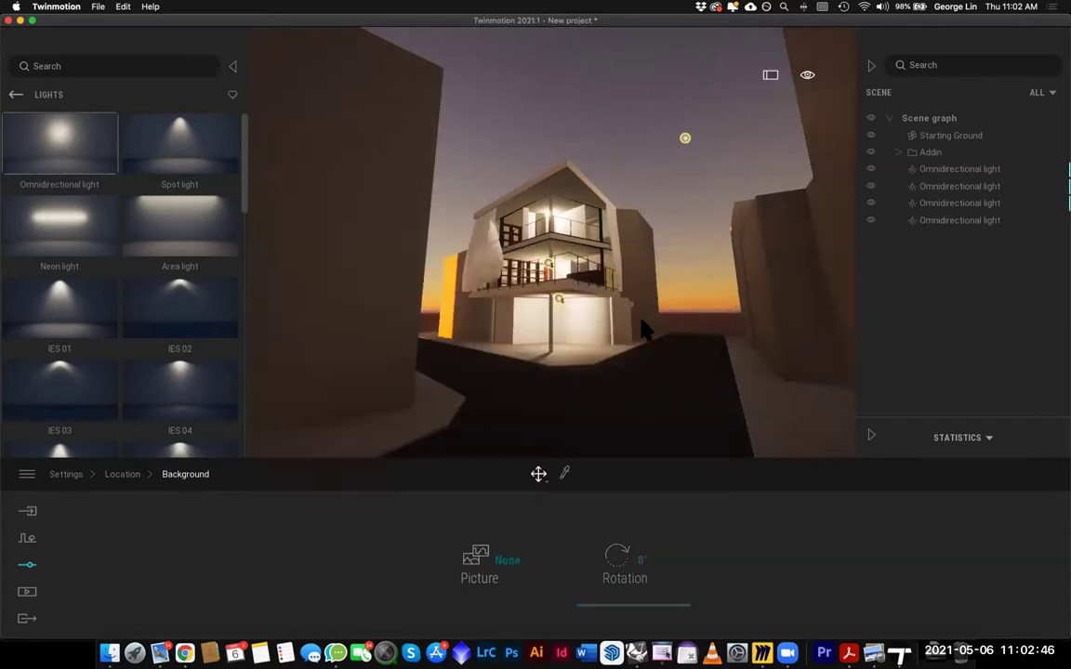
Try the Waterfront and European city background pictures, and return the background to None
click(499, 564)
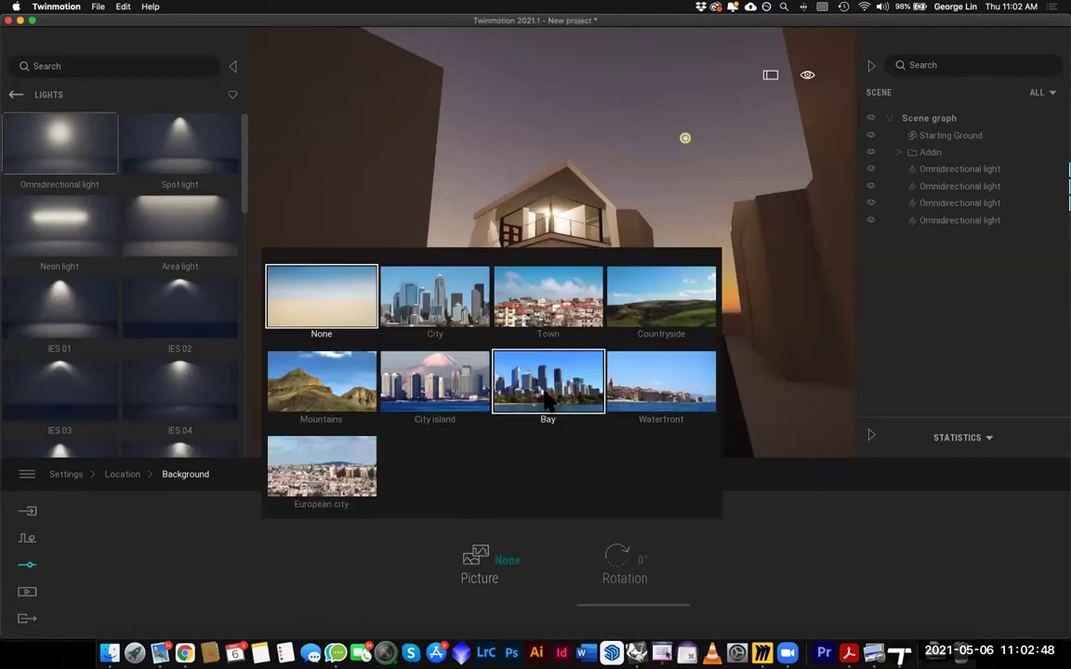
click(650, 398)
click(549, 544)
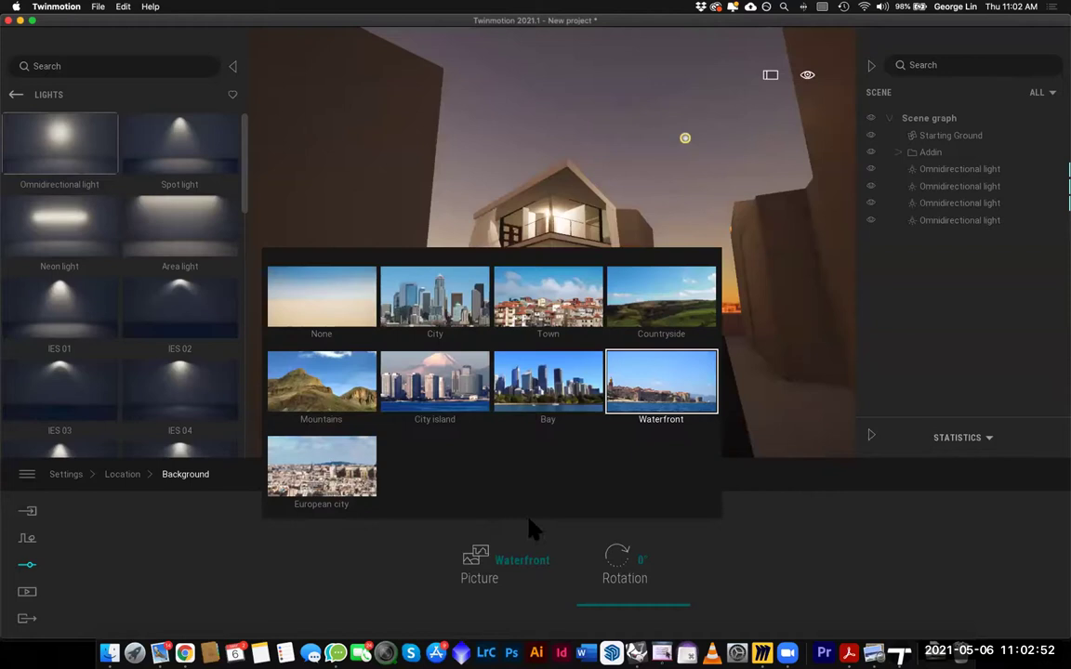
click(344, 468)
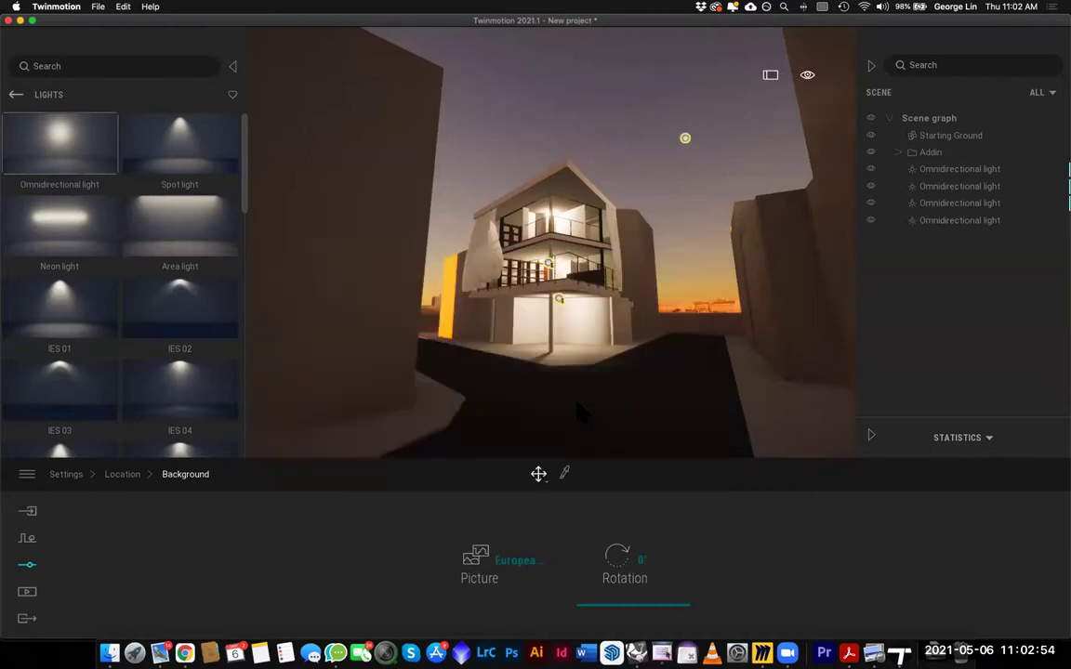
click(474, 551)
click(346, 311)
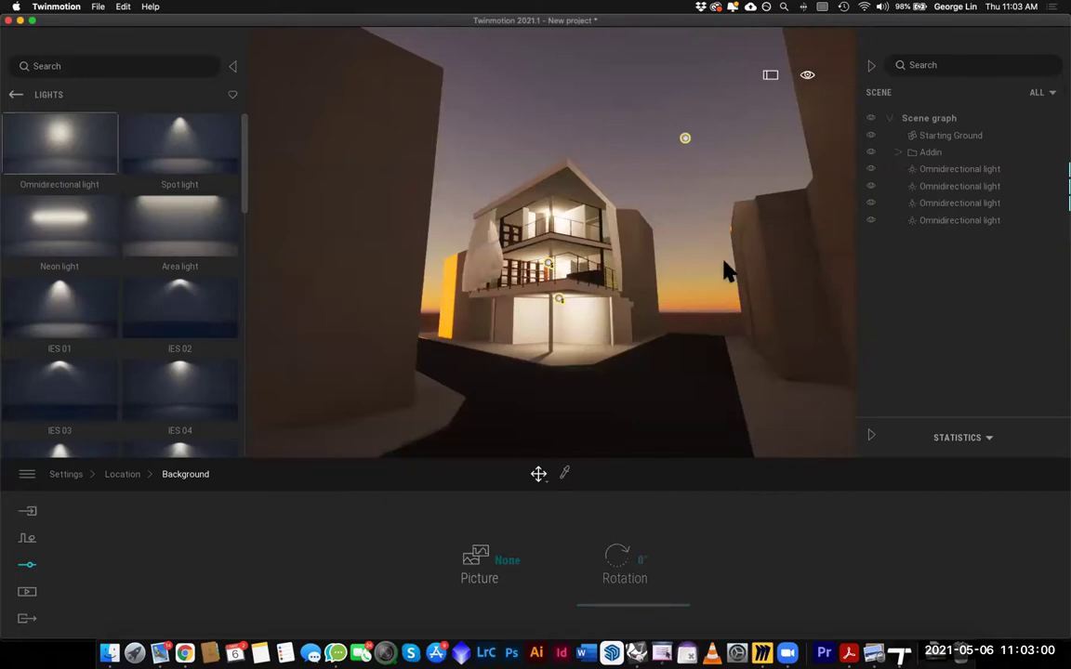
click(474, 555)
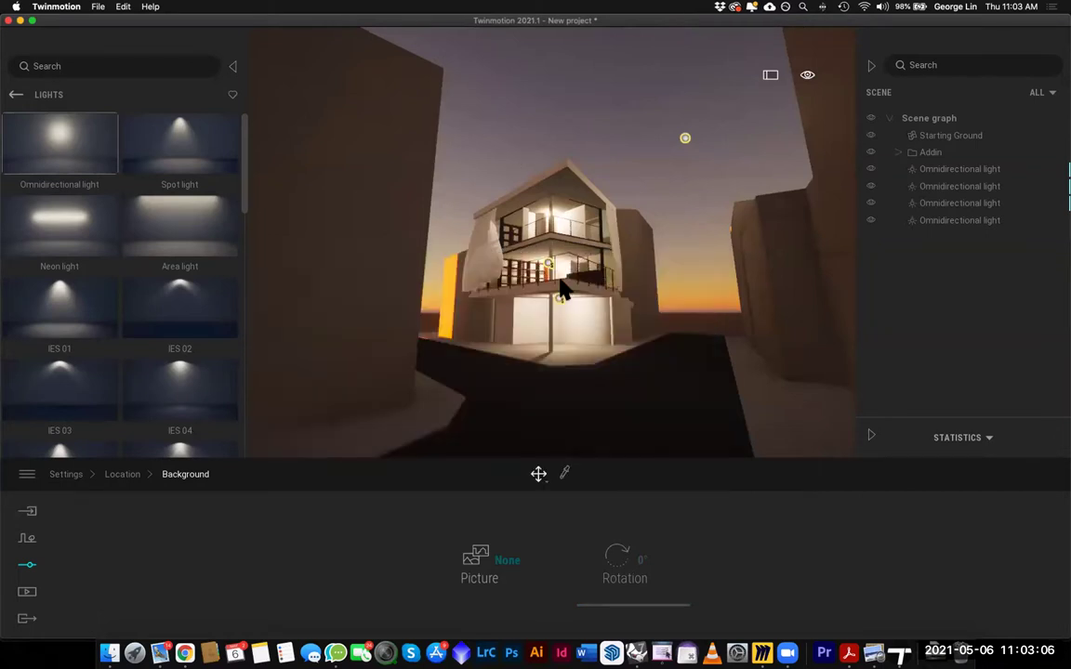
Try wet, cloudy weather and a late-winter season, and settle on a lightly clouded sky in summer
click(29, 567)
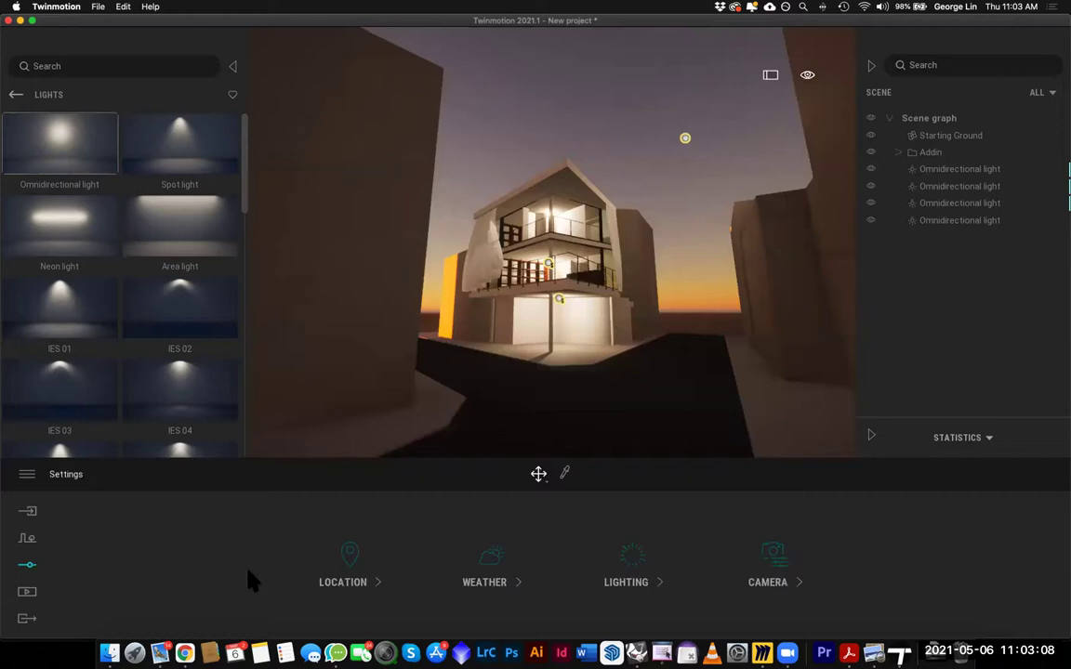
click(492, 558)
mouse_move(147, 583)
mouse_down()
mouse_move(265, 582)
mouse_move(91, 581)
mouse_move(214, 581)
mouse_move(201, 581)
mouse_up()
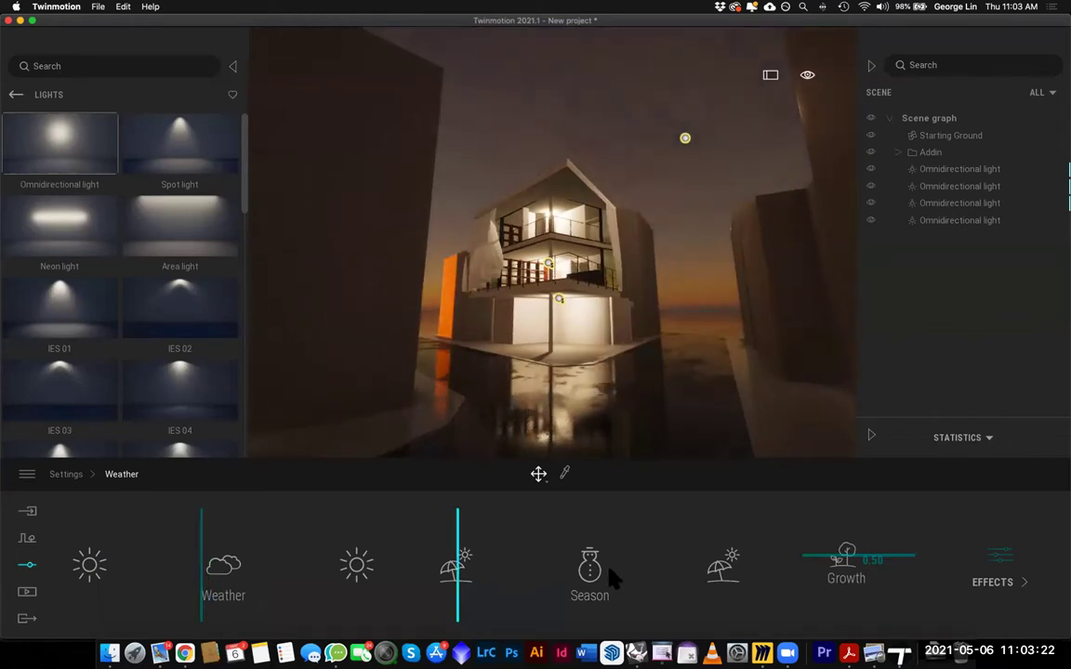
drag(508, 578, 631, 586)
drag(637, 538, 635, 539)
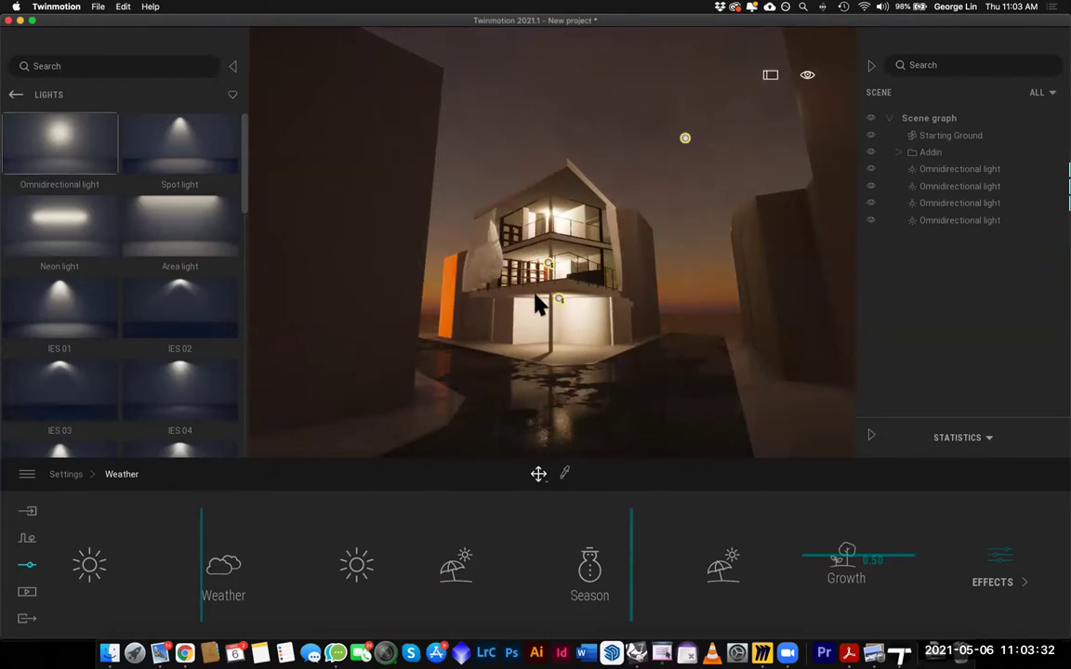
drag(201, 558, 145, 574)
drag(560, 576, 425, 569)
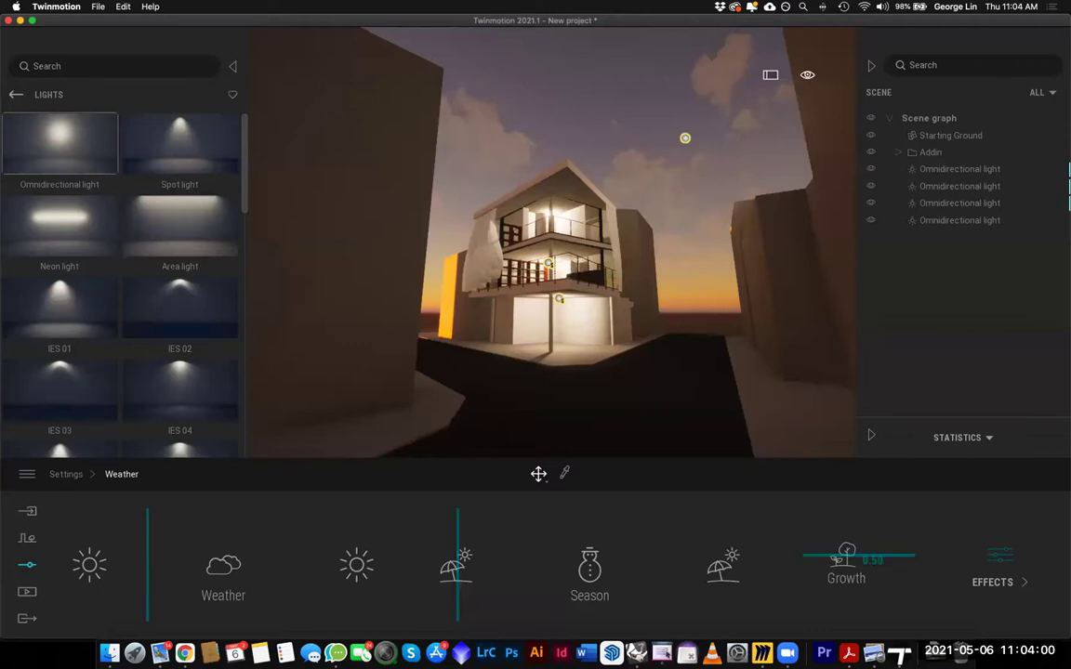
Place a Sweet Cherry Tree from the tree library on the sidewalk to the right of the street
click(17, 94)
click(182, 160)
click(189, 168)
mouse_move(181, 256)
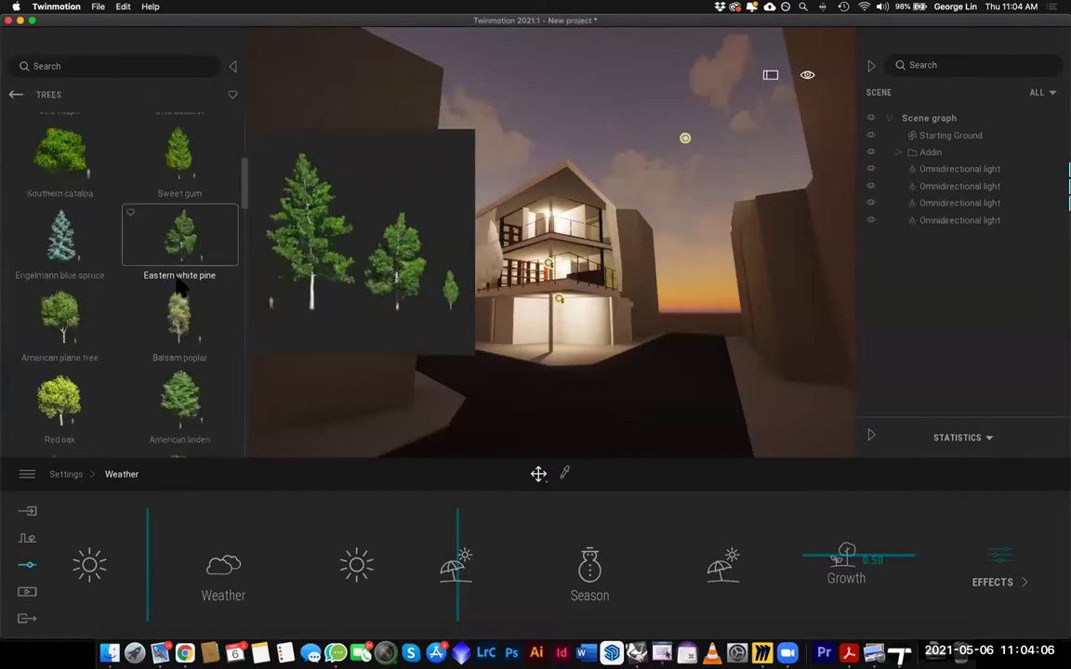
scroll(179, 289, up, 3)
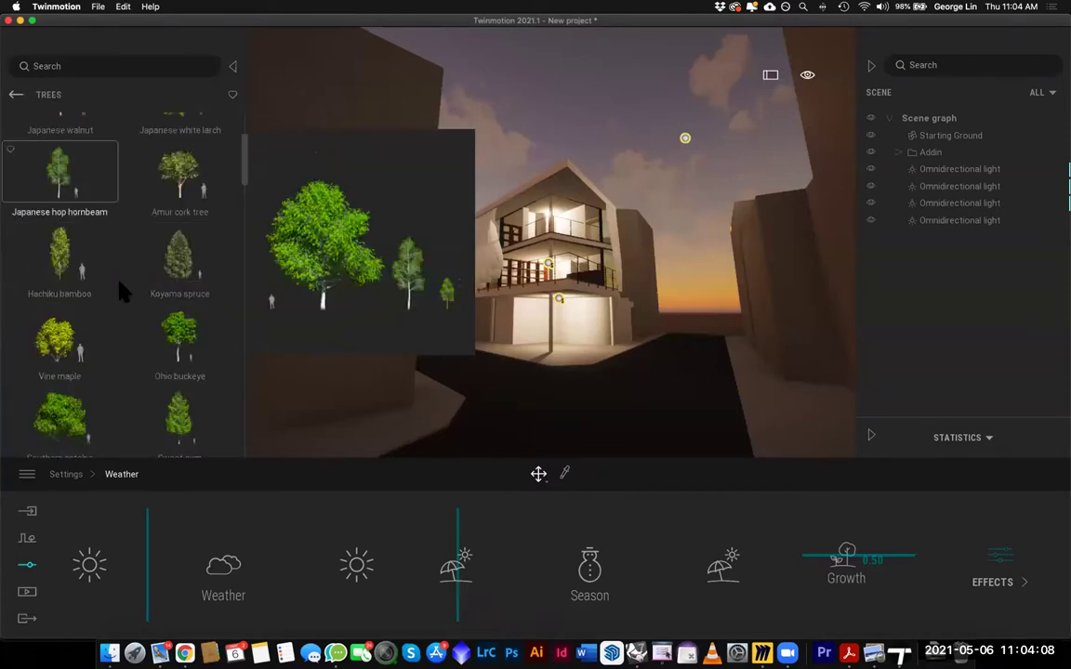
scroll(125, 316, down, 5)
scroll(123, 341, down, 10)
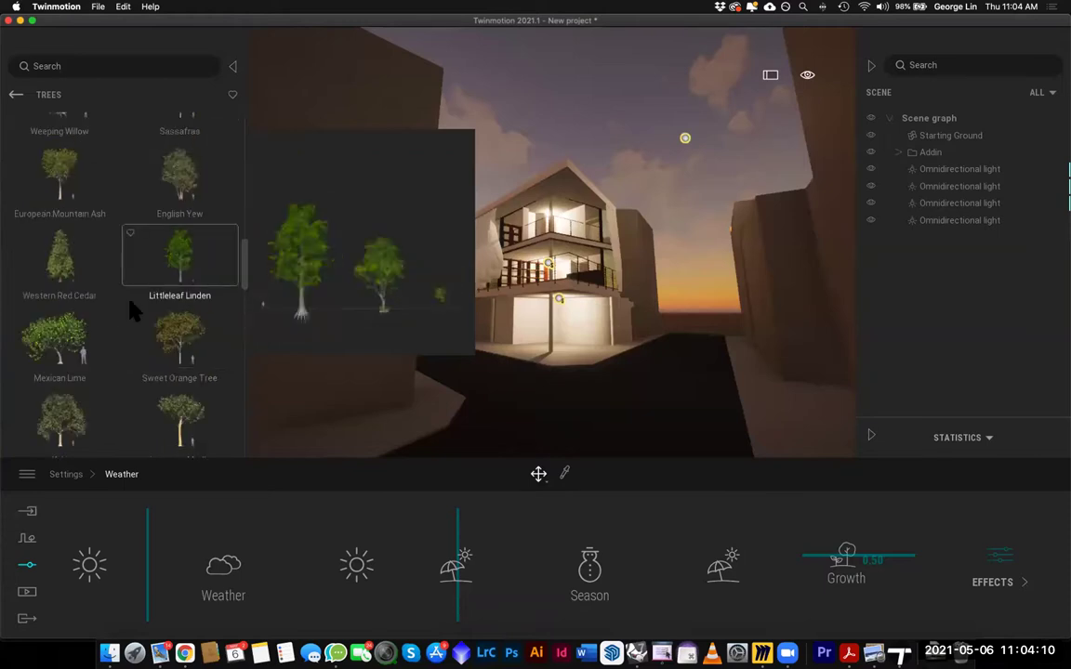
scroll(135, 299, down, 2)
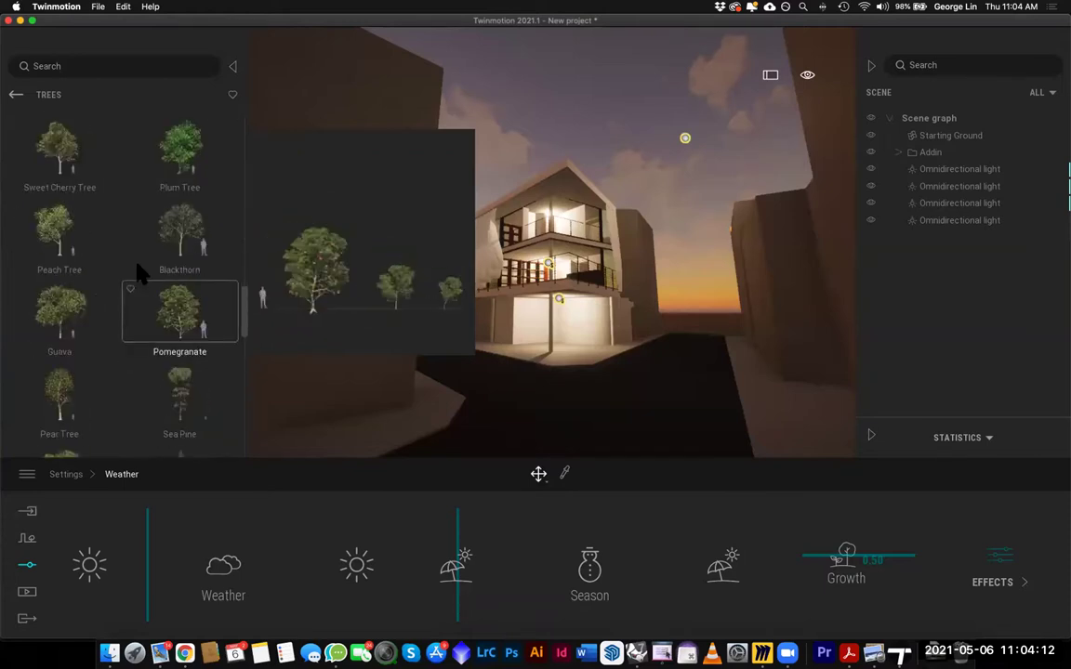
drag(75, 163, 643, 349)
mouse_move(799, 429)
mouse_down()
mouse_move(677, 390)
mouse_move(770, 411)
mouse_move(789, 430)
mouse_move(799, 414)
mouse_move(612, 191)
mouse_up()
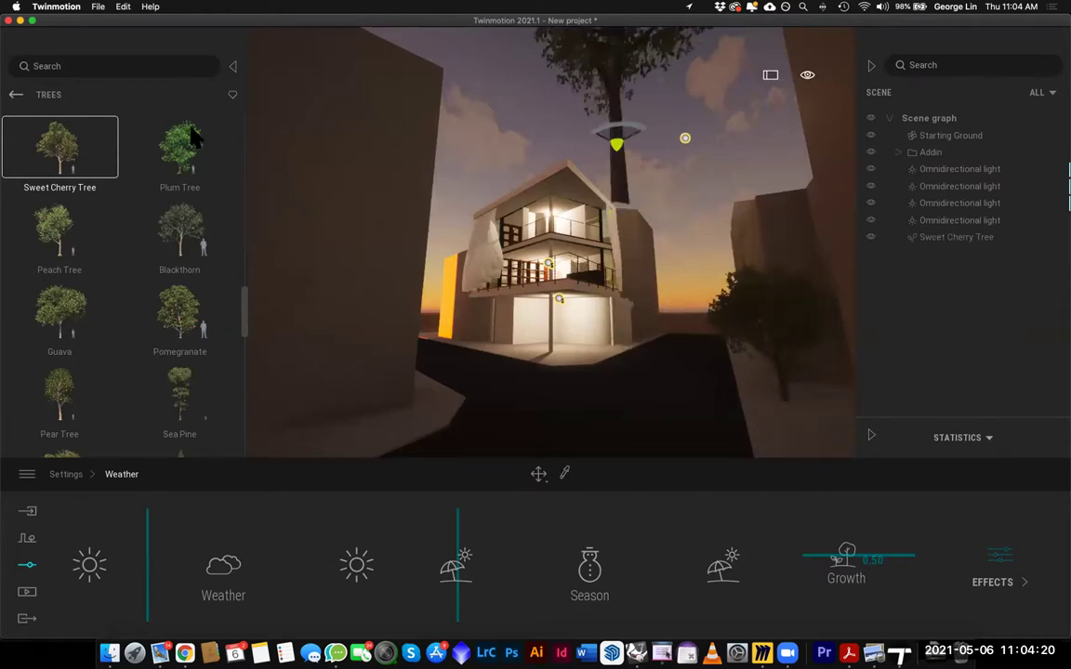
Set the vegetation growth to 0.71 and shift the season from summer to autumn
click(17, 96)
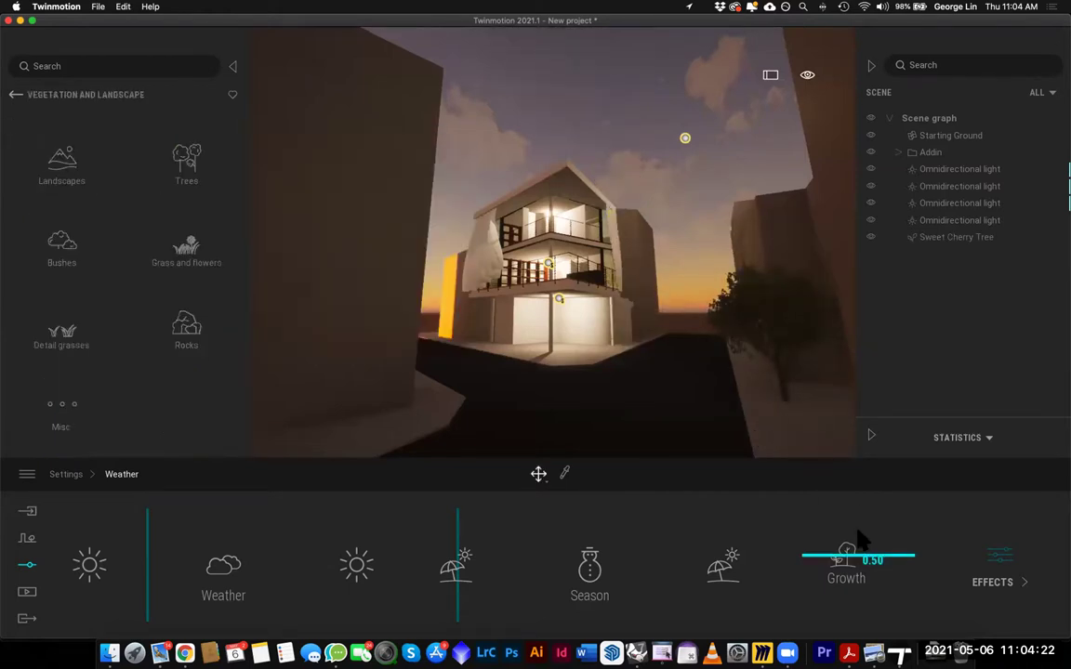
mouse_move(851, 559)
mouse_down()
mouse_move(841, 552)
mouse_move(851, 519)
mouse_move(846, 540)
mouse_up()
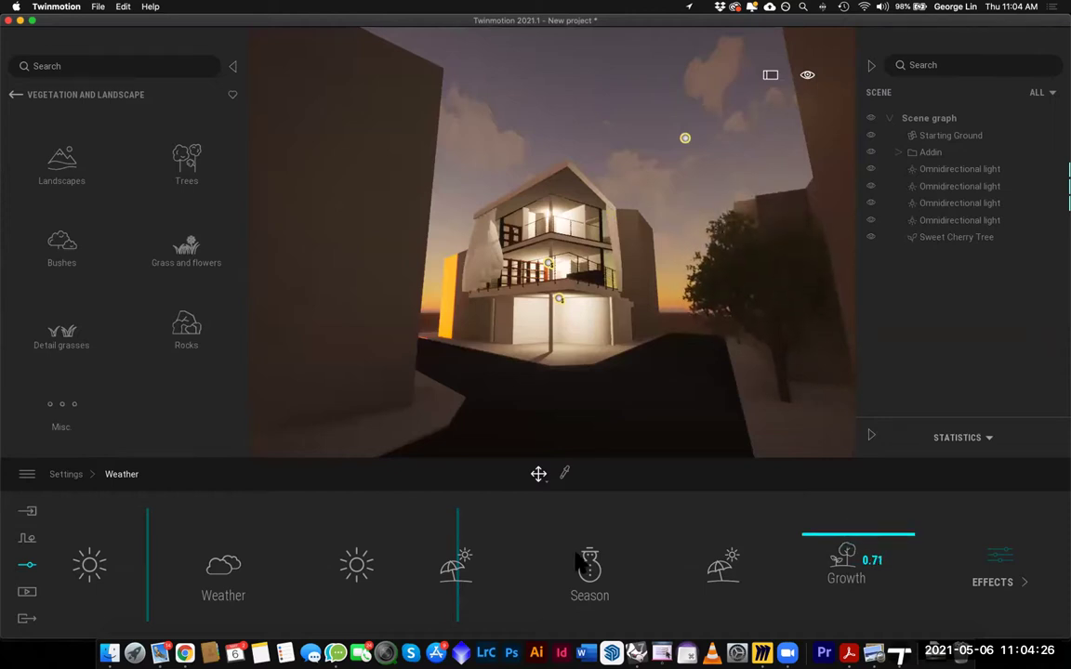
drag(464, 581, 535, 598)
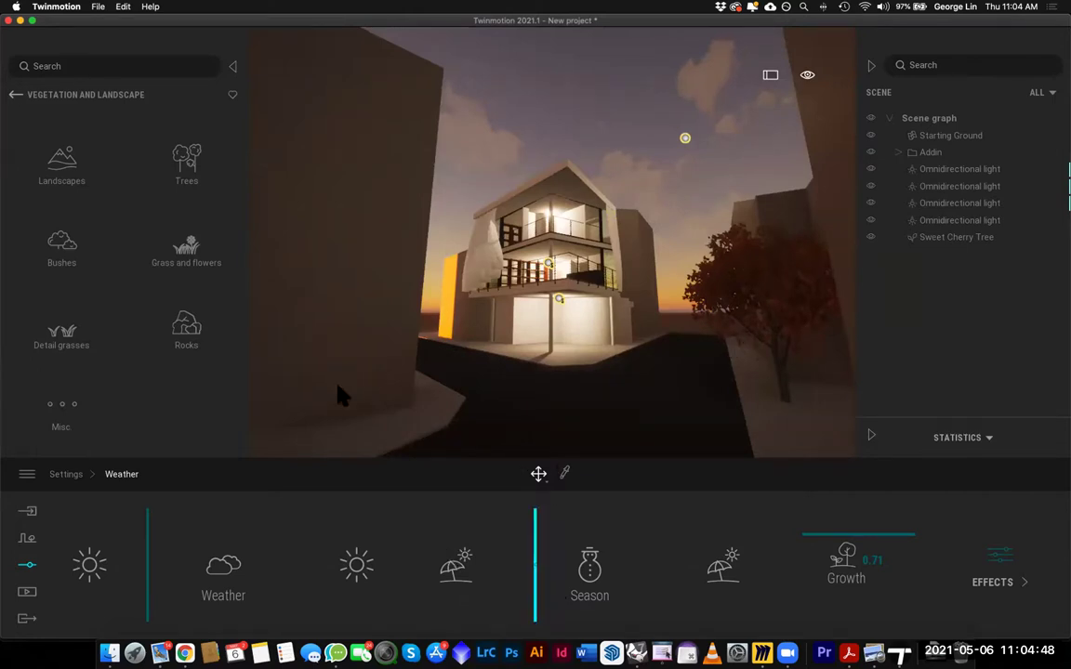
Set the smog in the weather effects to 64%
click(27, 569)
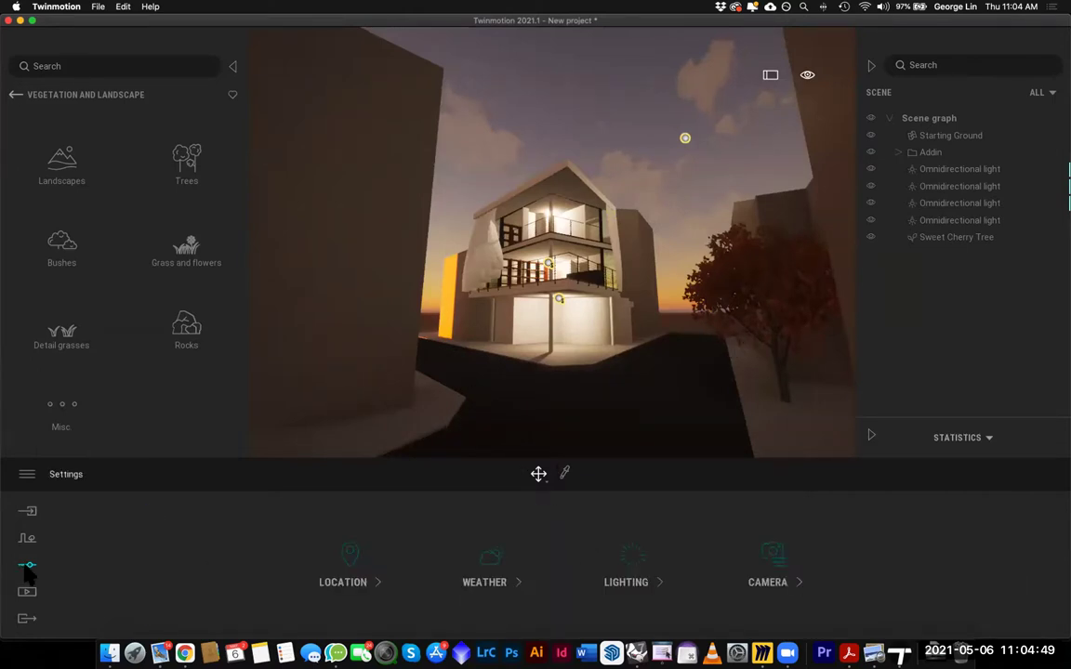
click(502, 567)
click(995, 563)
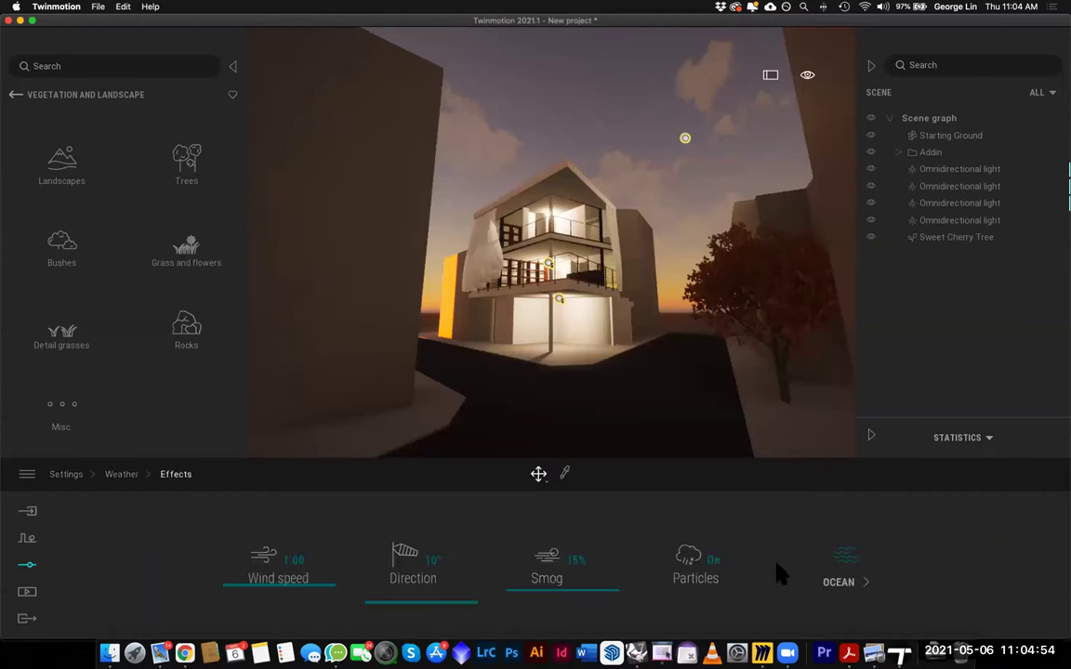
drag(563, 575, 568, 529)
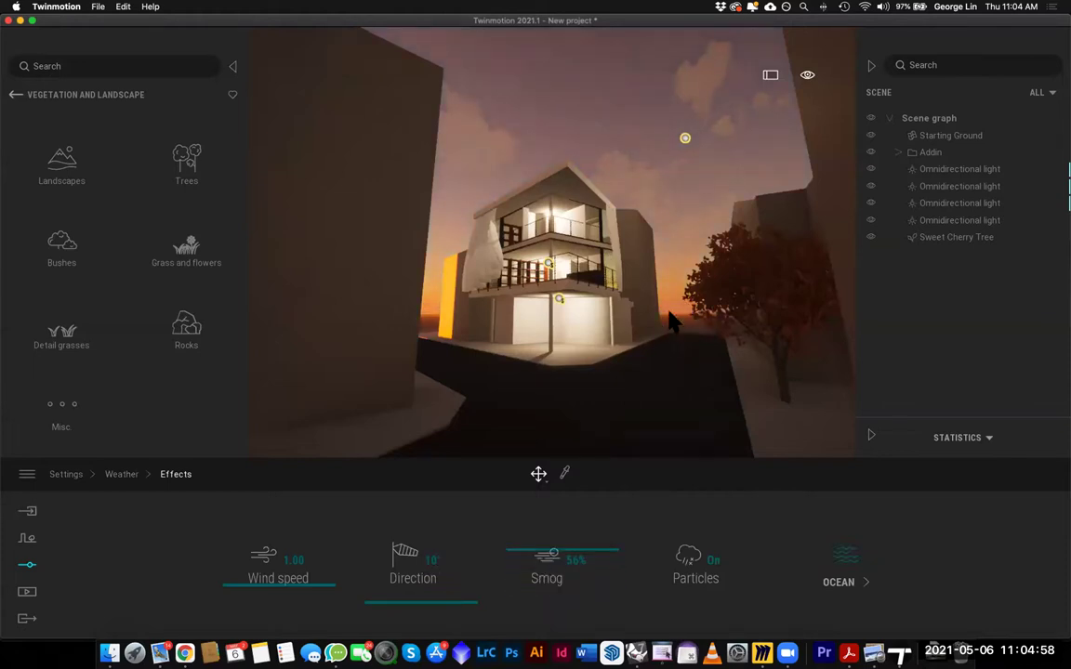
mouse_move(593, 556)
mouse_down()
mouse_move(590, 499)
mouse_move(586, 544)
mouse_up()
click(585, 545)
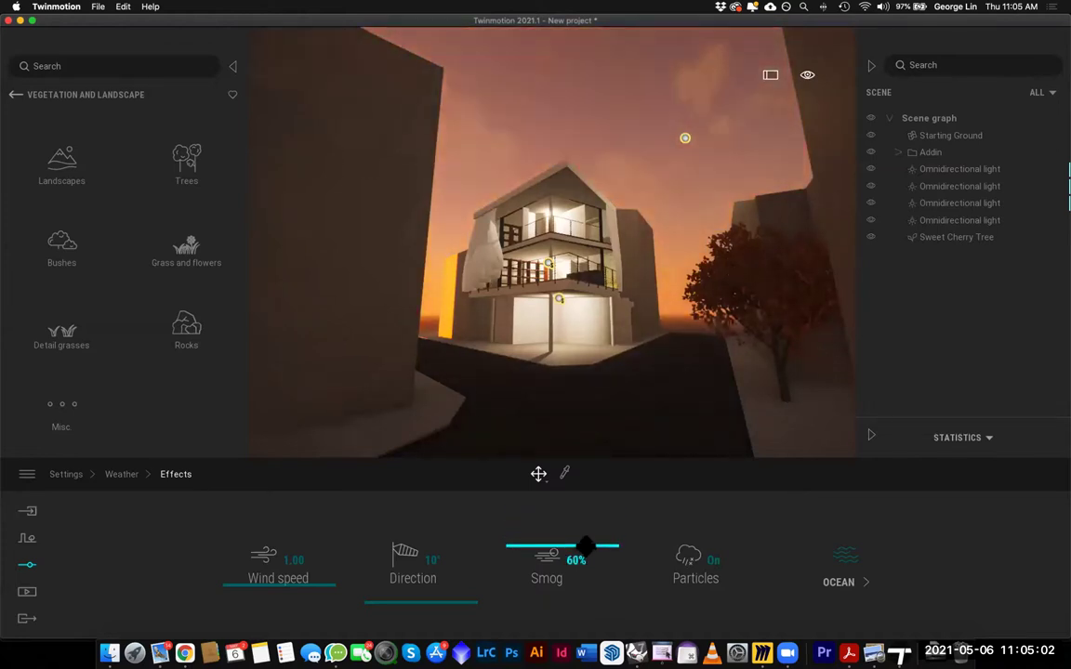
drag(575, 559, 593, 540)
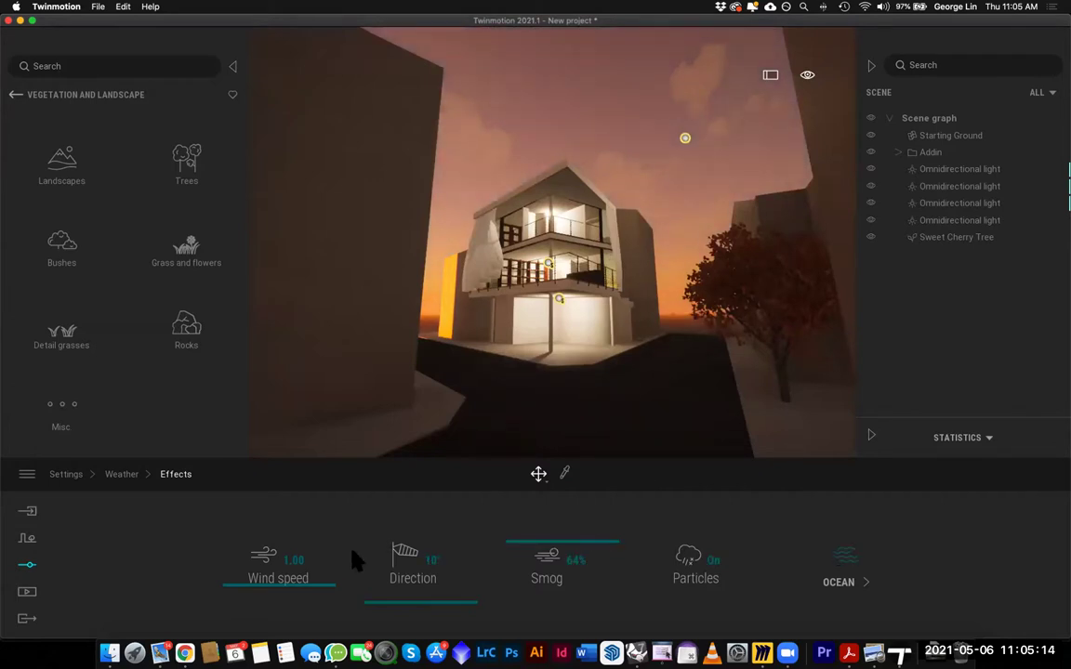
Try the ocean weather effect and switch it off again
click(847, 561)
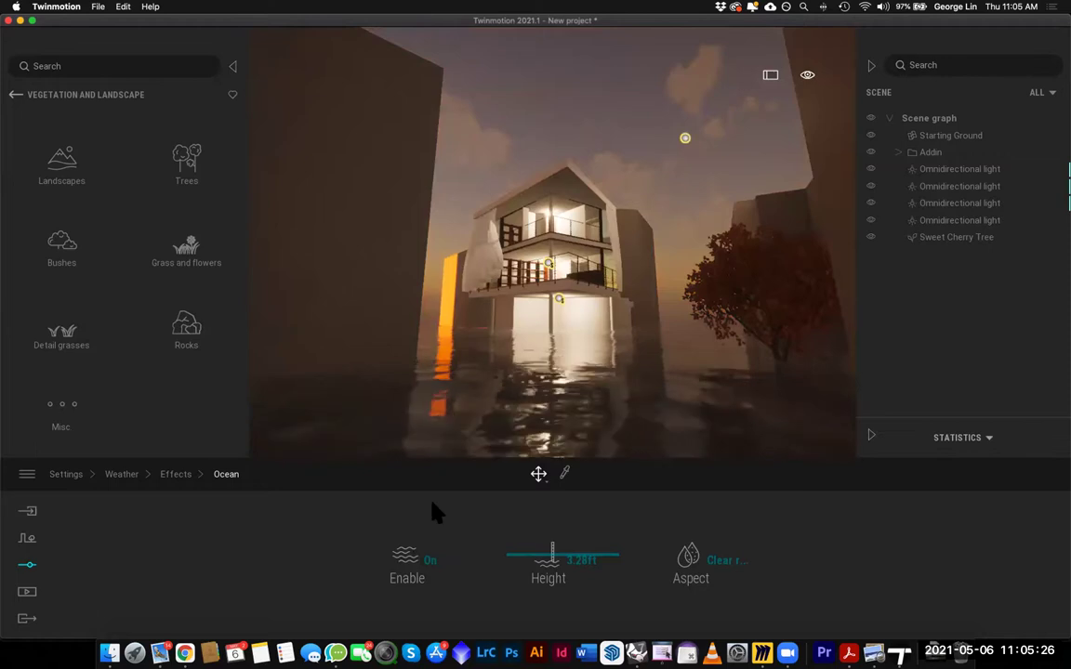
click(430, 561)
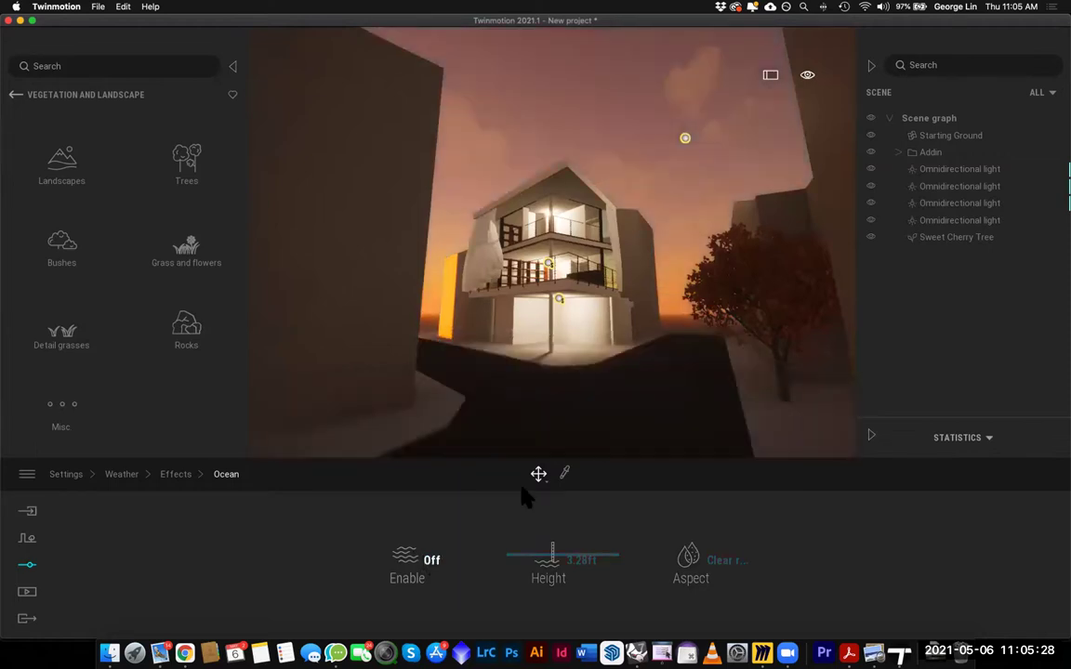
click(176, 482)
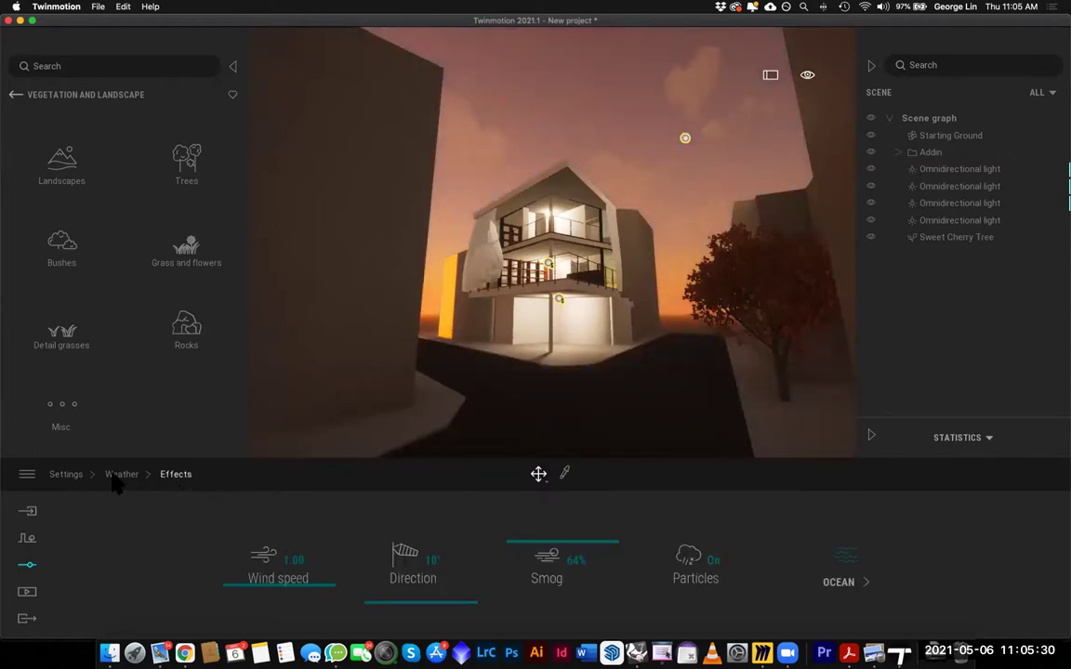
click(109, 483)
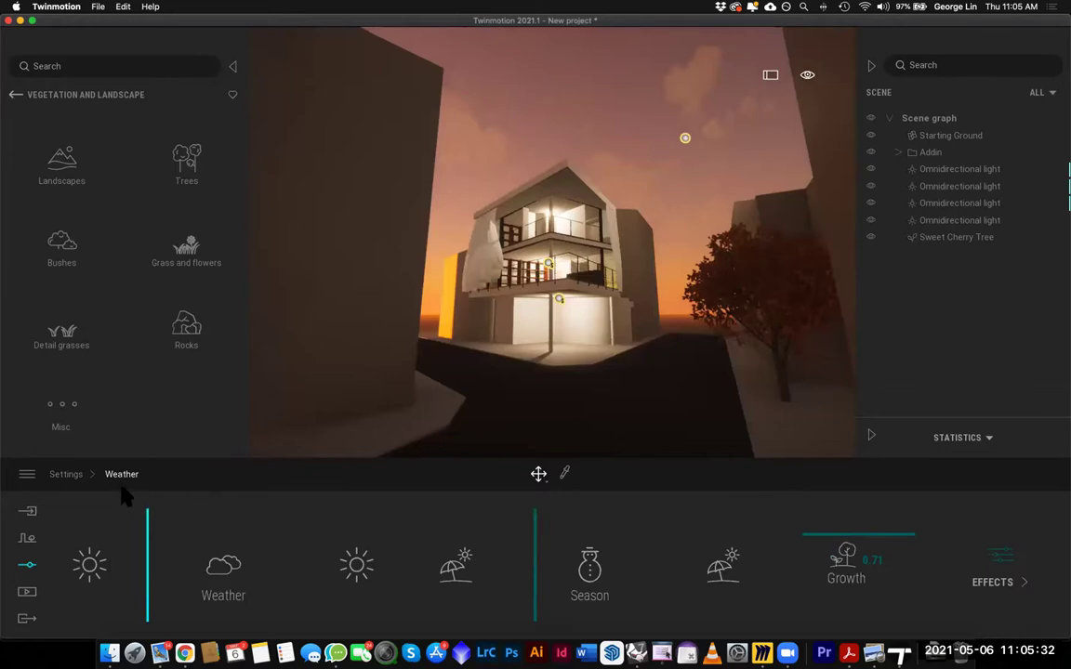
Set the lighting's white balance to about 9355 K and the exposure to 0.03
click(28, 565)
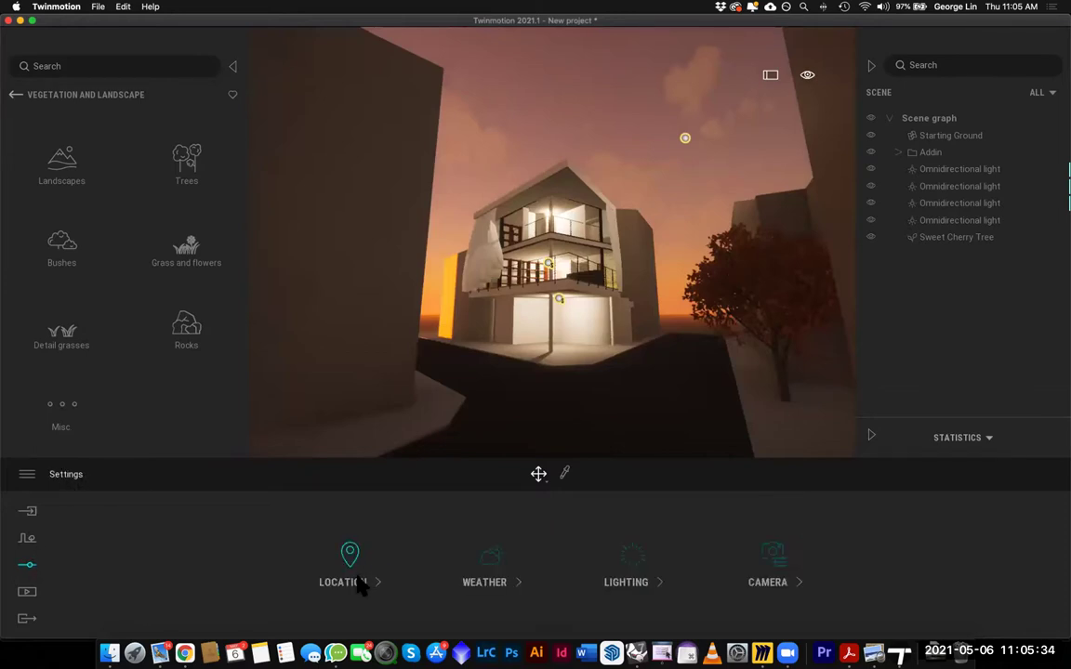
click(651, 573)
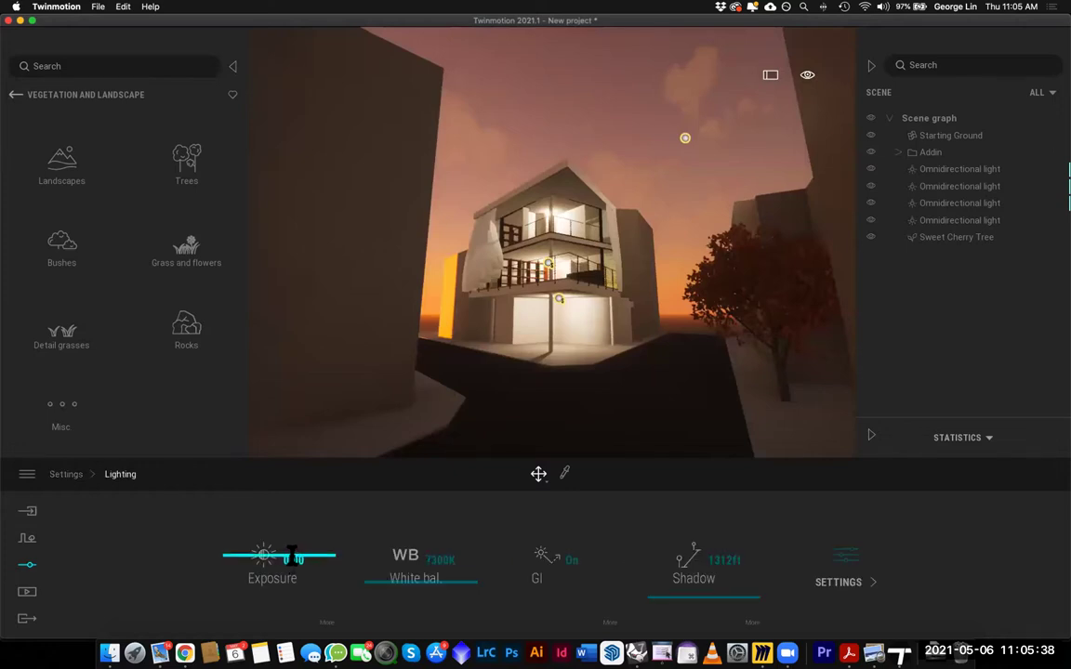
drag(293, 581, 285, 556)
drag(402, 600, 409, 562)
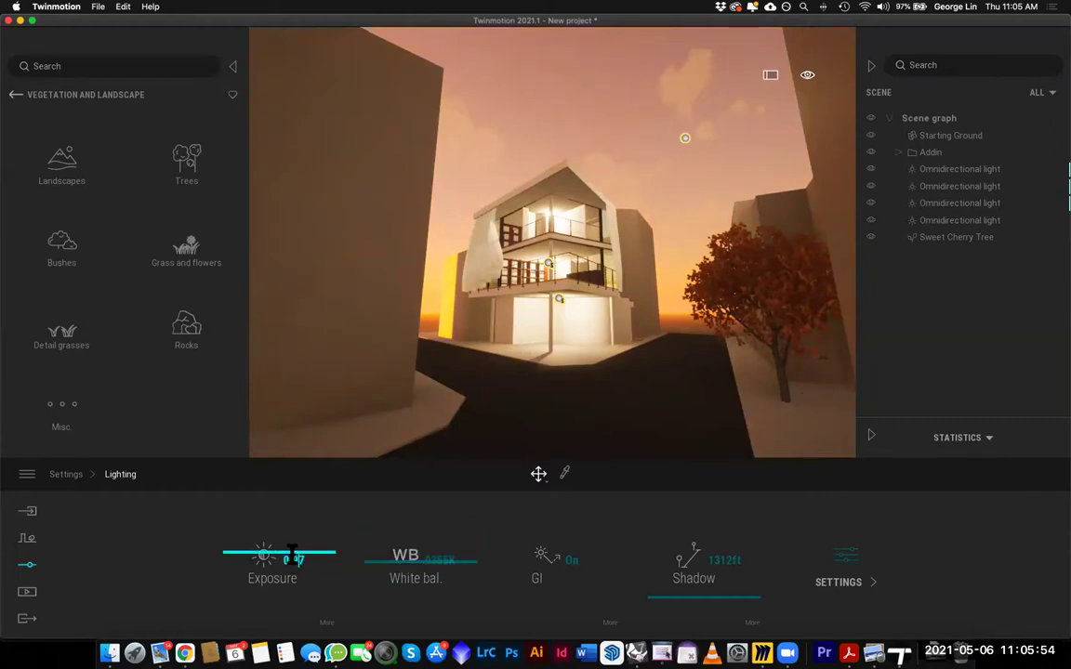
drag(275, 555, 259, 554)
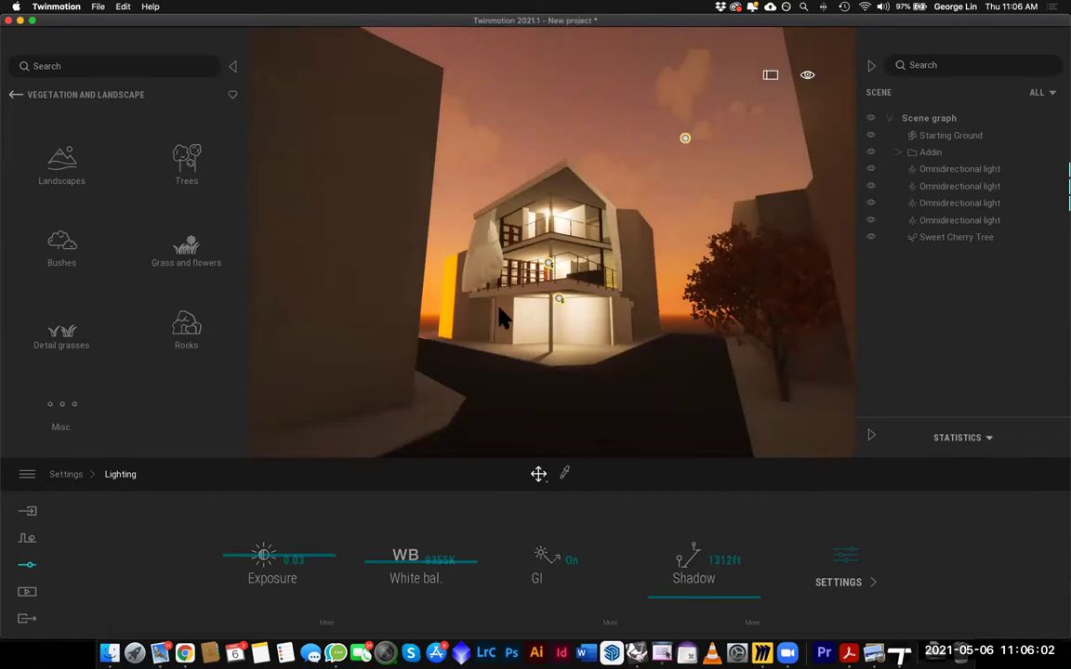
Try narrower and wider camera fields of view on the building, and settle on 100
click(29, 565)
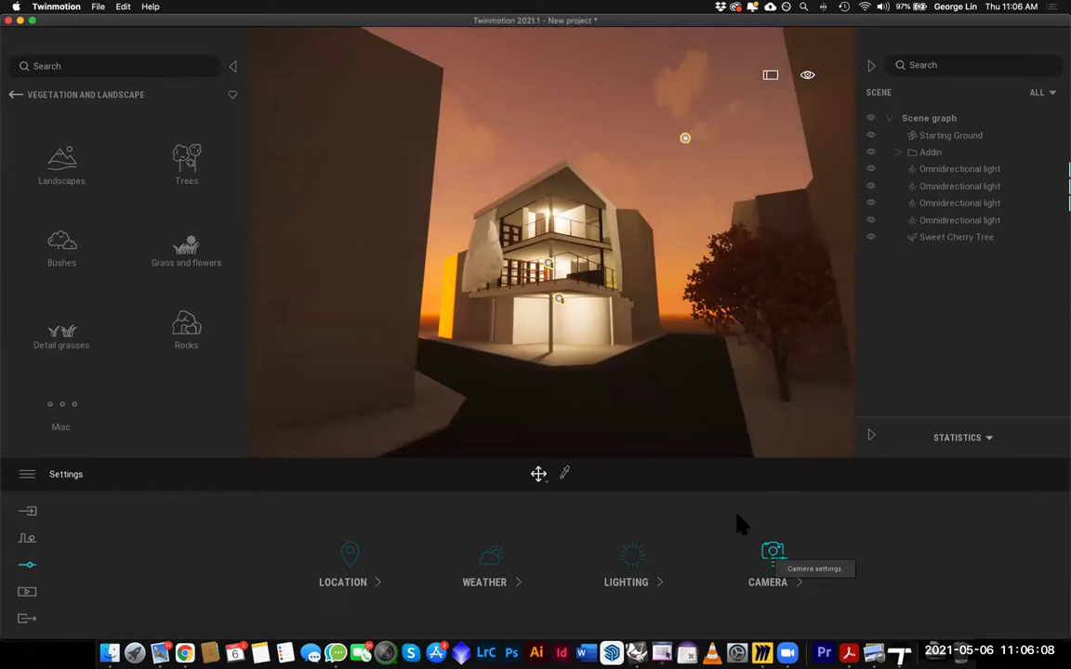
key(w)
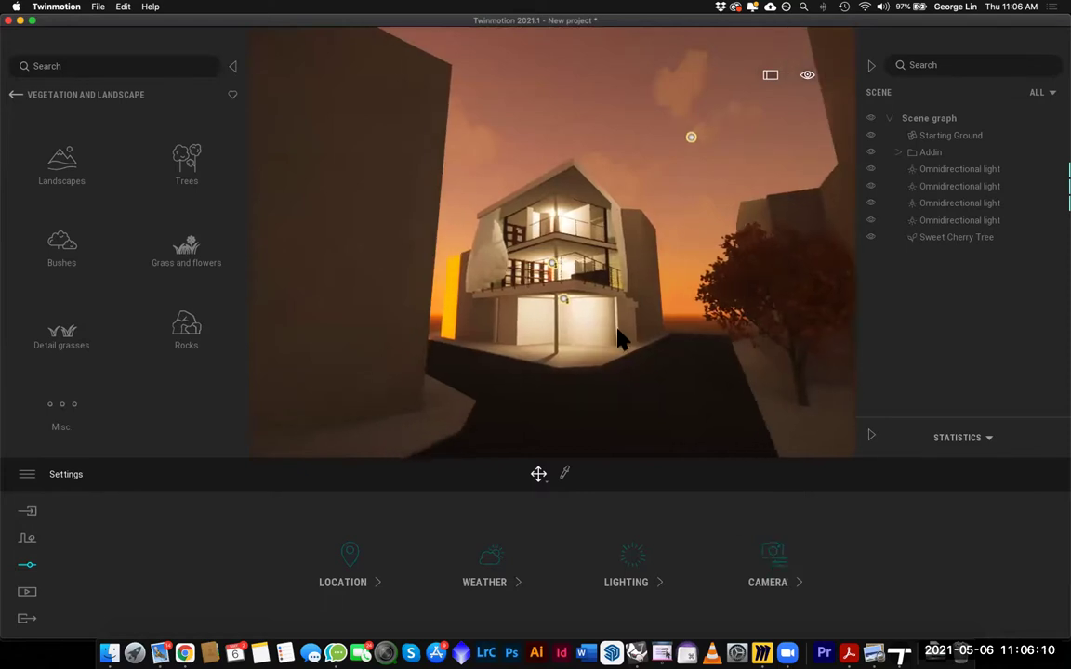
key(w)
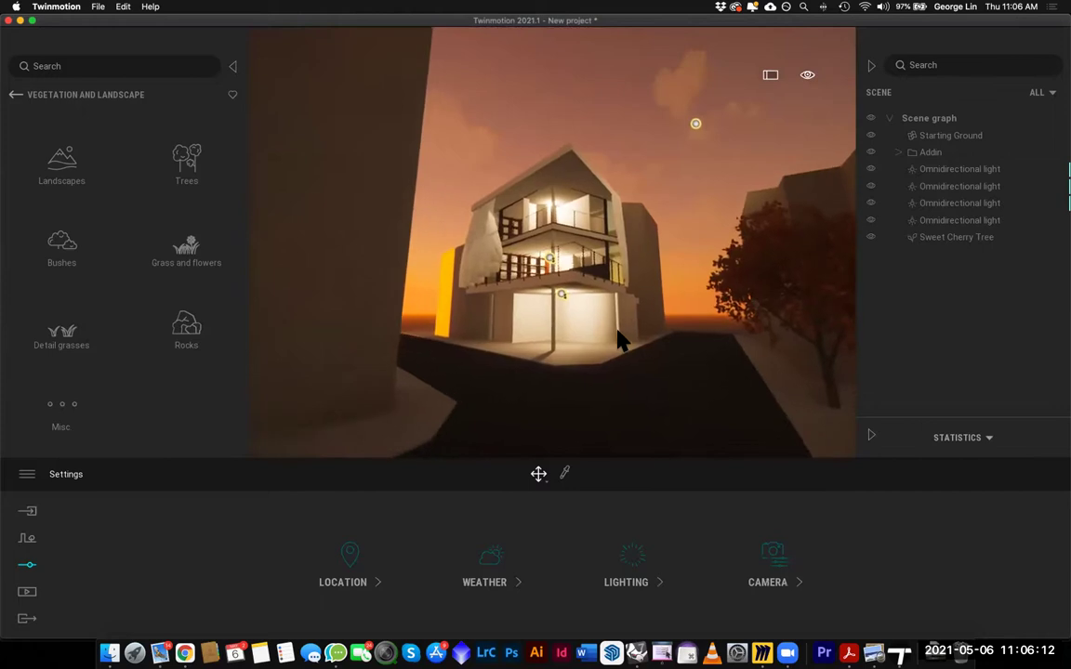
click(769, 556)
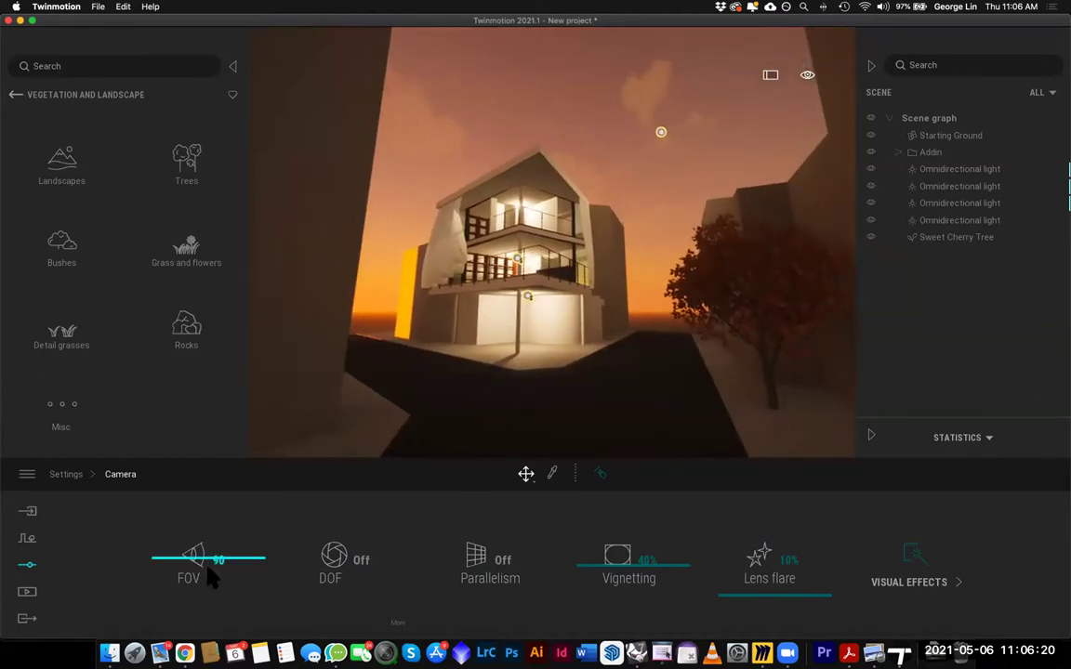
mouse_move(200, 555)
mouse_down()
mouse_move(213, 505)
mouse_move(214, 597)
mouse_move(220, 555)
mouse_move(227, 612)
mouse_move(240, 572)
mouse_move(206, 577)
mouse_up()
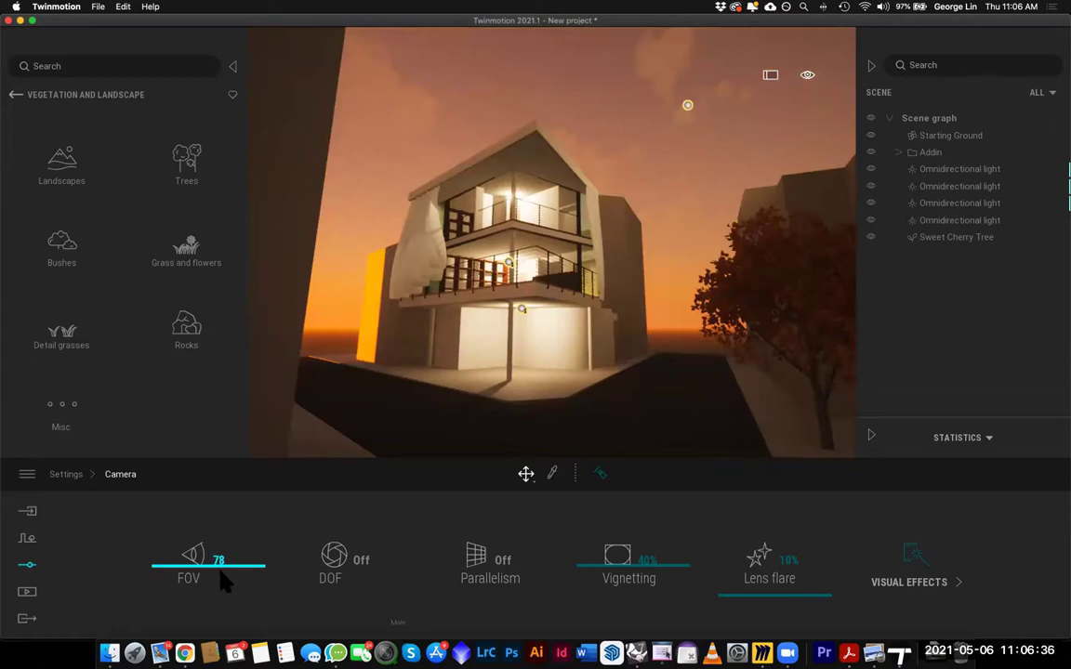
drag(221, 578, 275, 554)
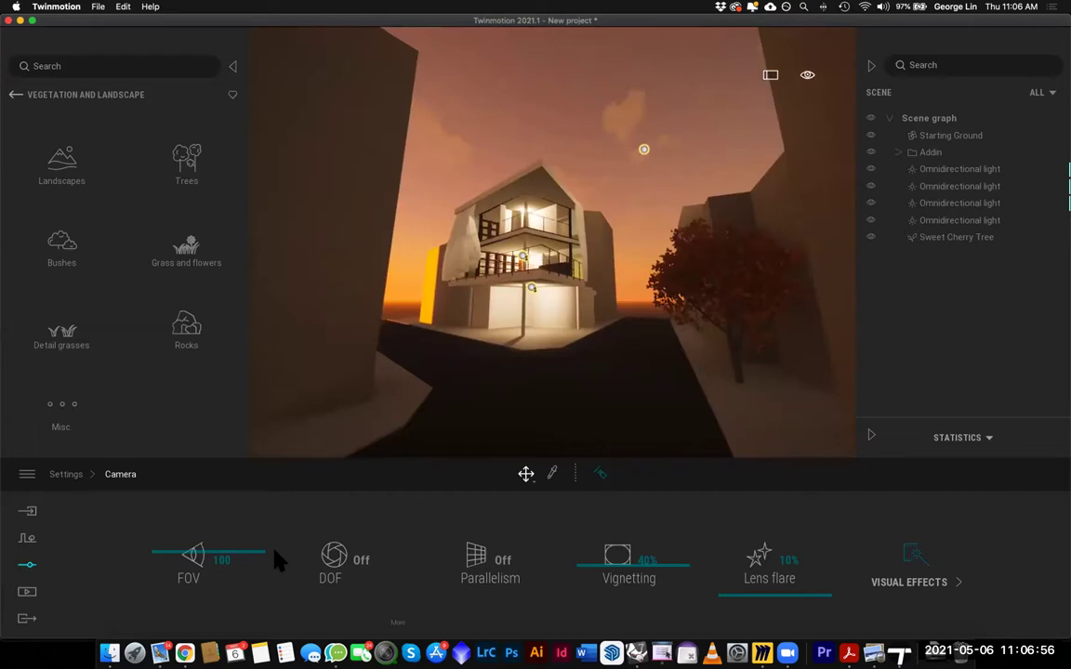
drag(231, 553, 237, 558)
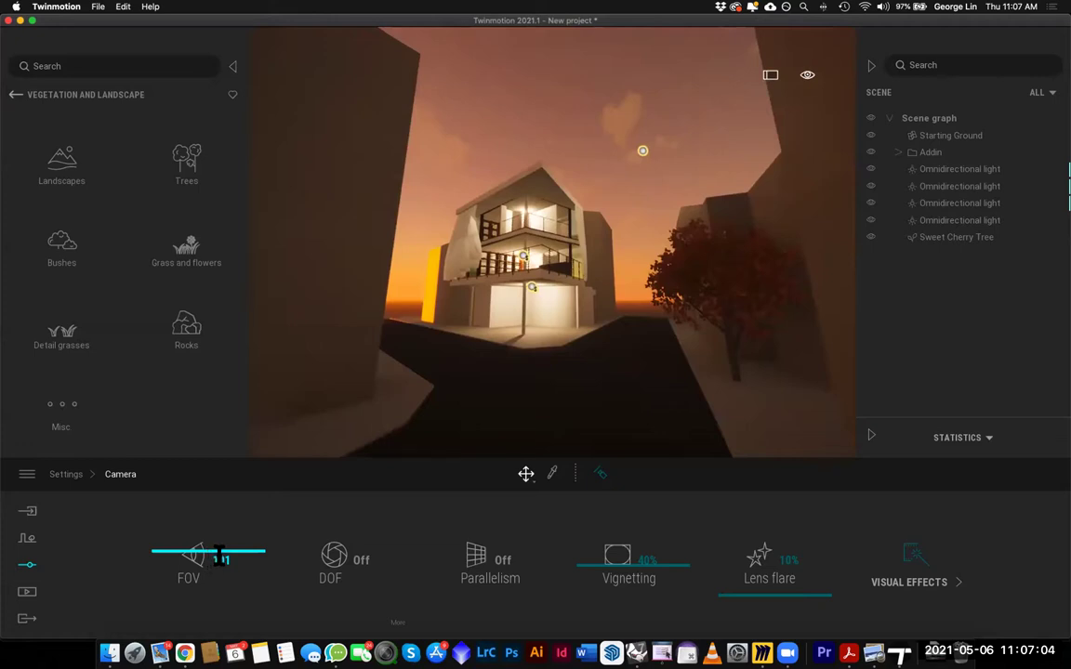
mouse_move(229, 561)
mouse_down()
mouse_move(235, 539)
mouse_move(226, 557)
mouse_move(240, 551)
mouse_up()
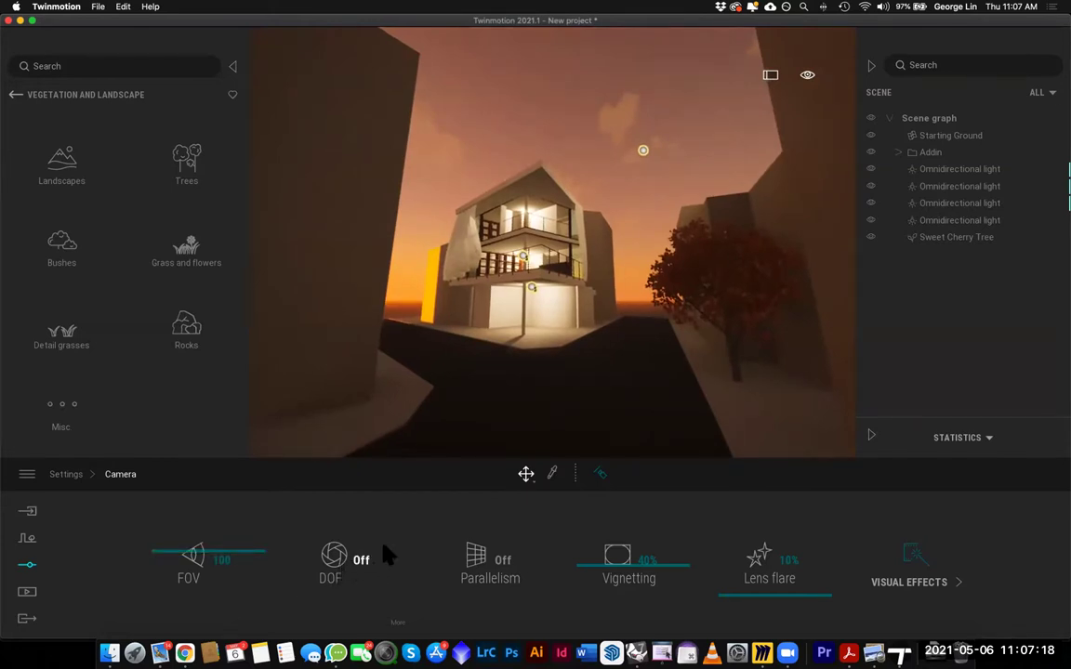
Place the posed human Frank on the road in the foreground and rotate him to face the camera
click(16, 94)
click(180, 327)
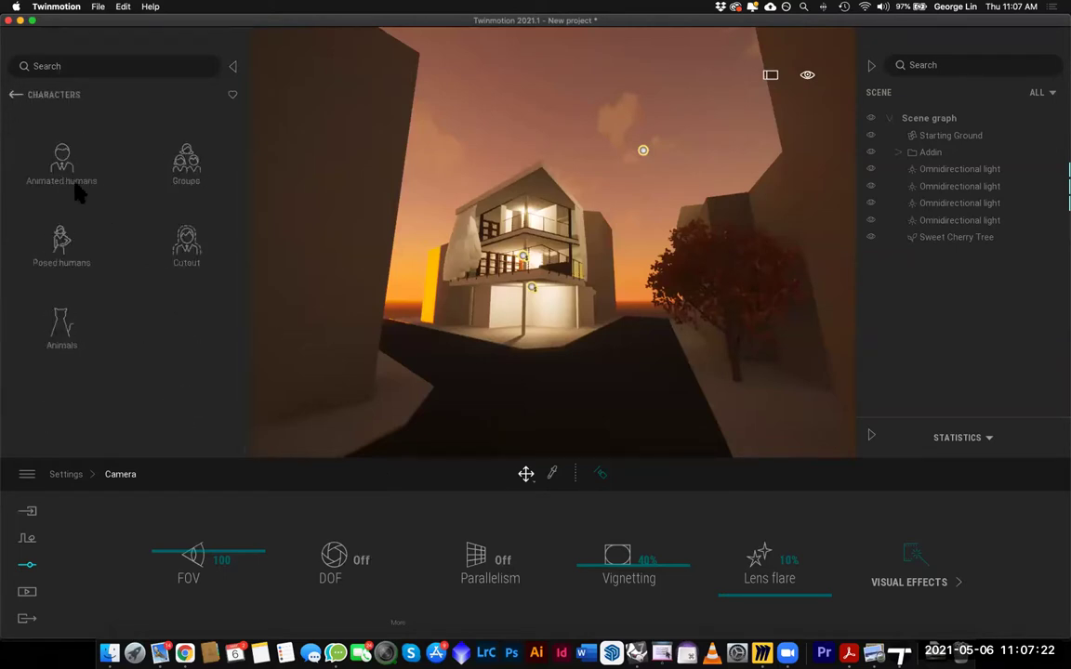
click(65, 239)
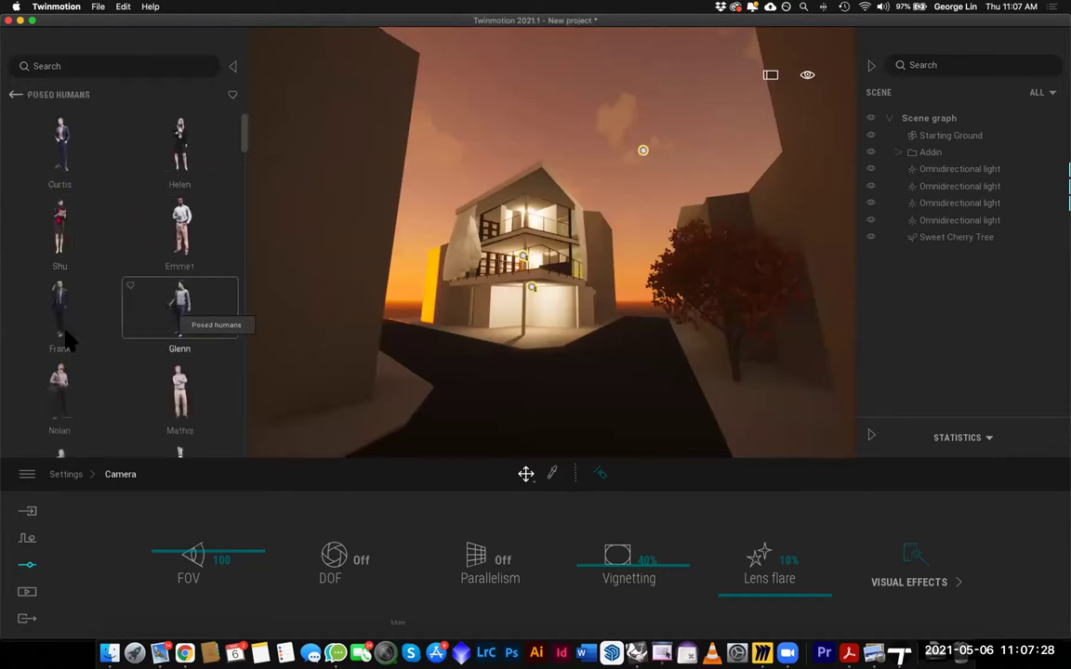
drag(66, 320, 442, 446)
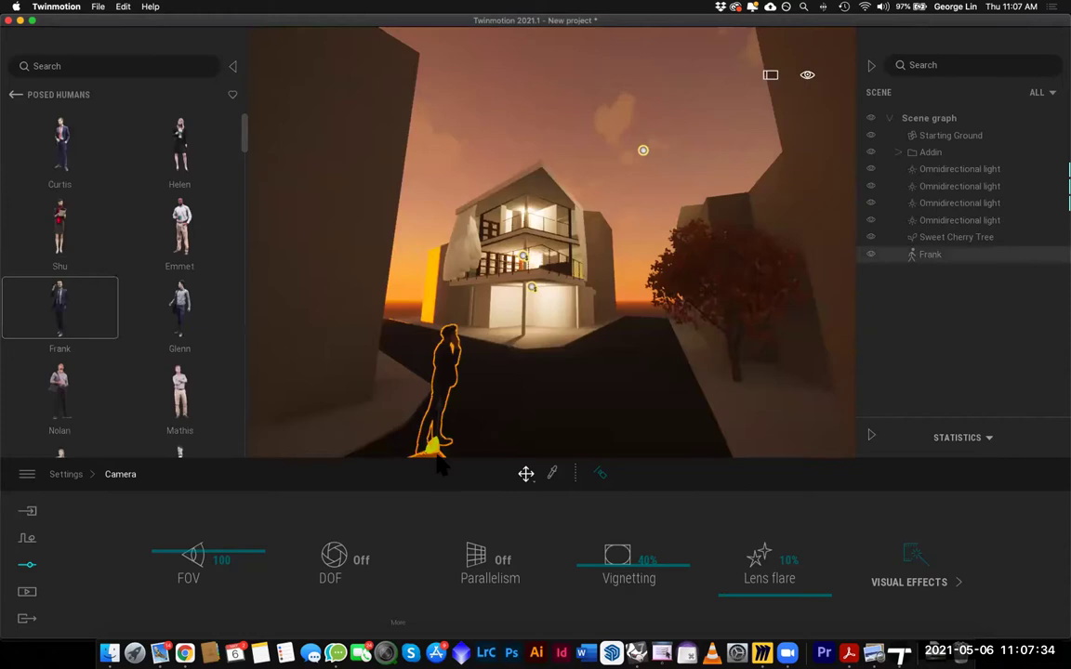
right_drag(470, 395, 461, 421)
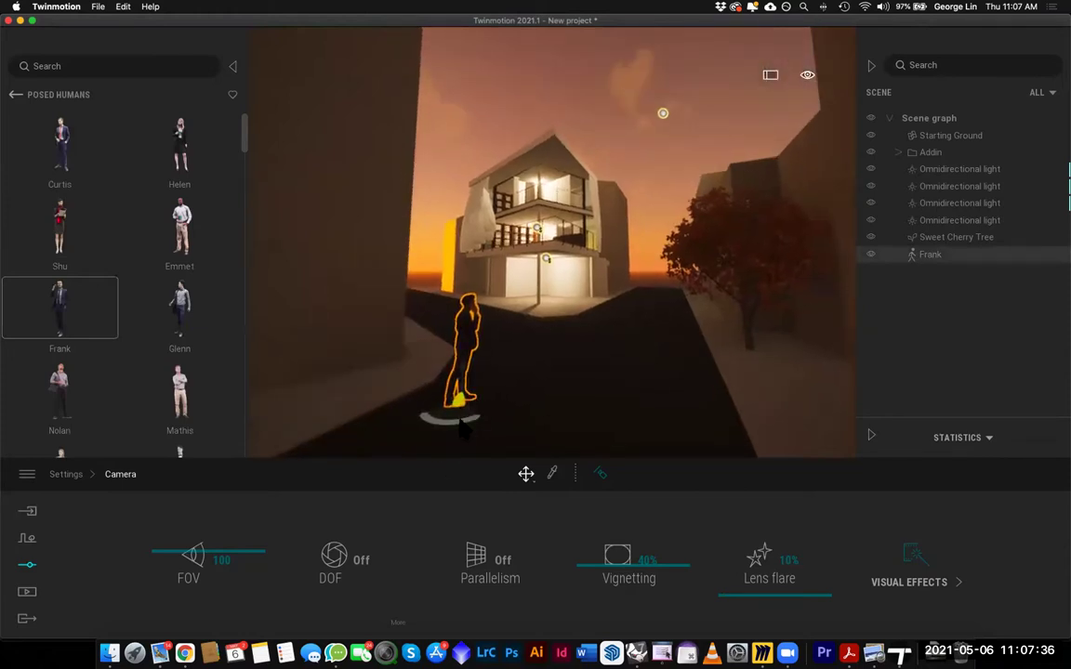
drag(426, 423, 482, 414)
scroll(496, 312, up, 2)
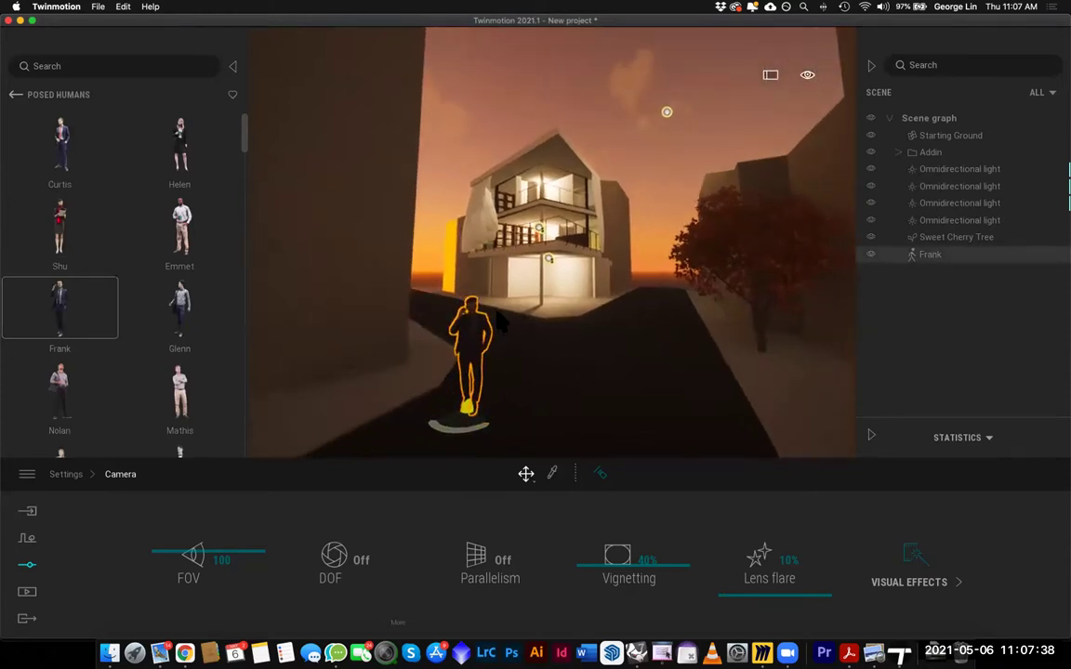
middle_drag(498, 312, 666, 137)
scroll(498, 267, up, 4)
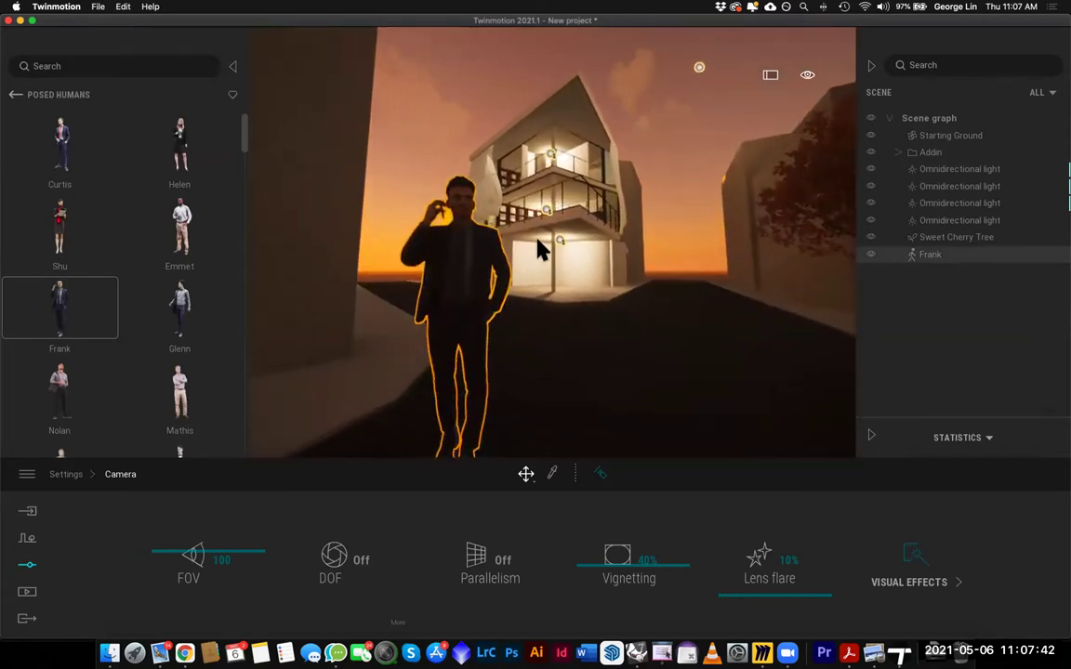
Turn on the camera's depth of field and set its bokeh shape to 0 and focus distance to 128.91 ft
click(480, 277)
scroll(480, 277, up, 2)
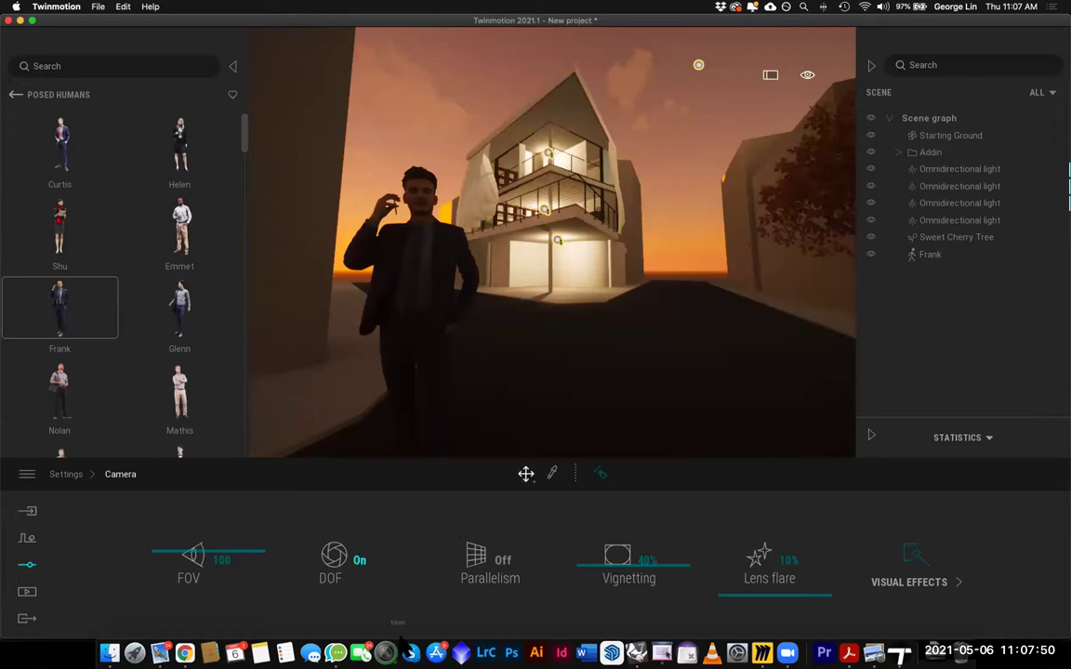
click(332, 562)
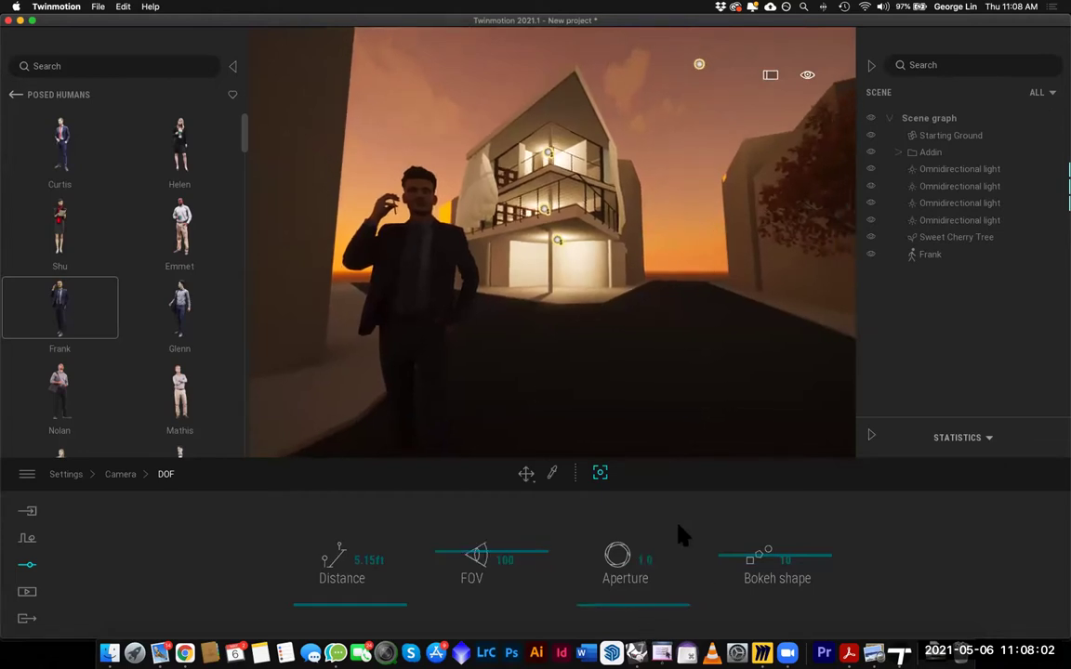
drag(769, 557, 722, 549)
mouse_move(365, 610)
mouse_down()
mouse_move(367, 578)
mouse_move(364, 621)
mouse_move(381, 625)
mouse_move(378, 583)
mouse_move(381, 607)
mouse_up()
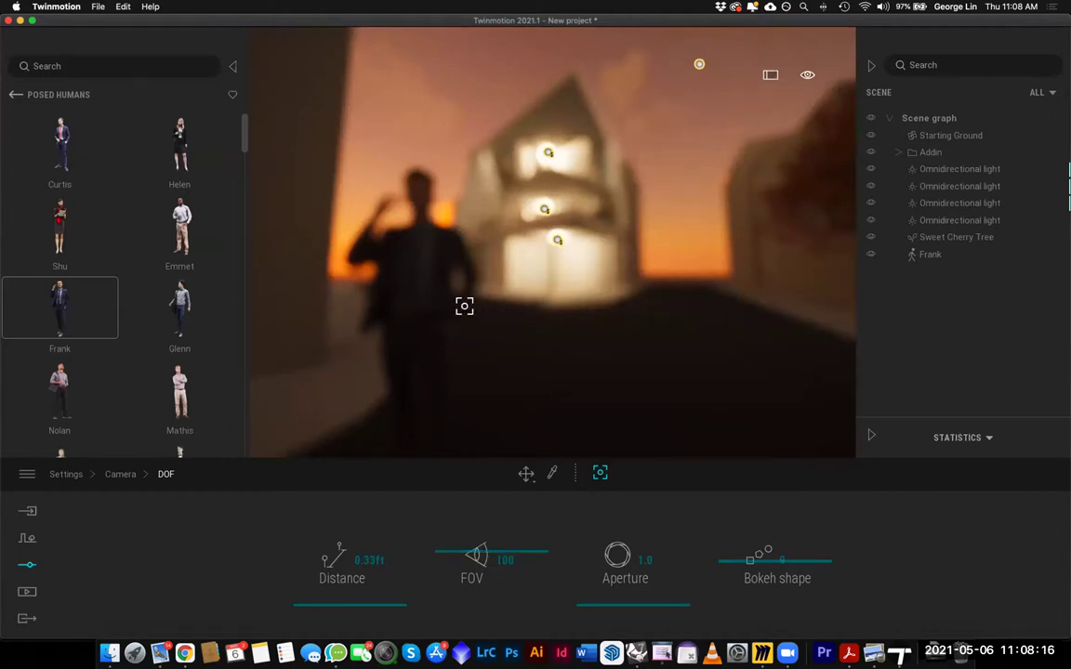
right_drag(464, 306, 450, 458)
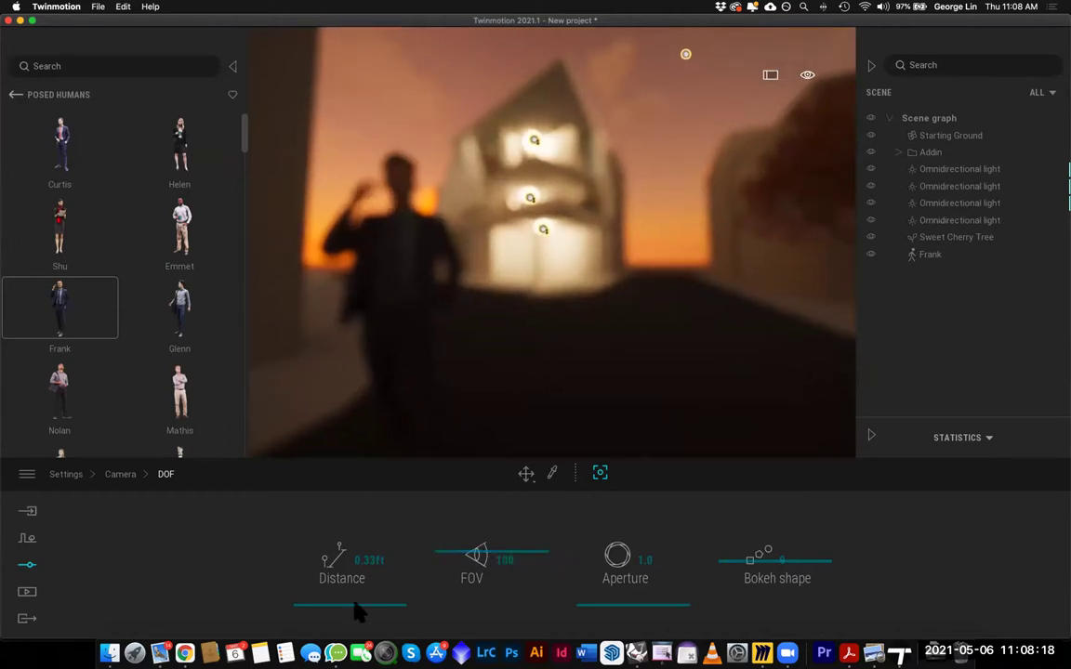
drag(353, 602, 377, 595)
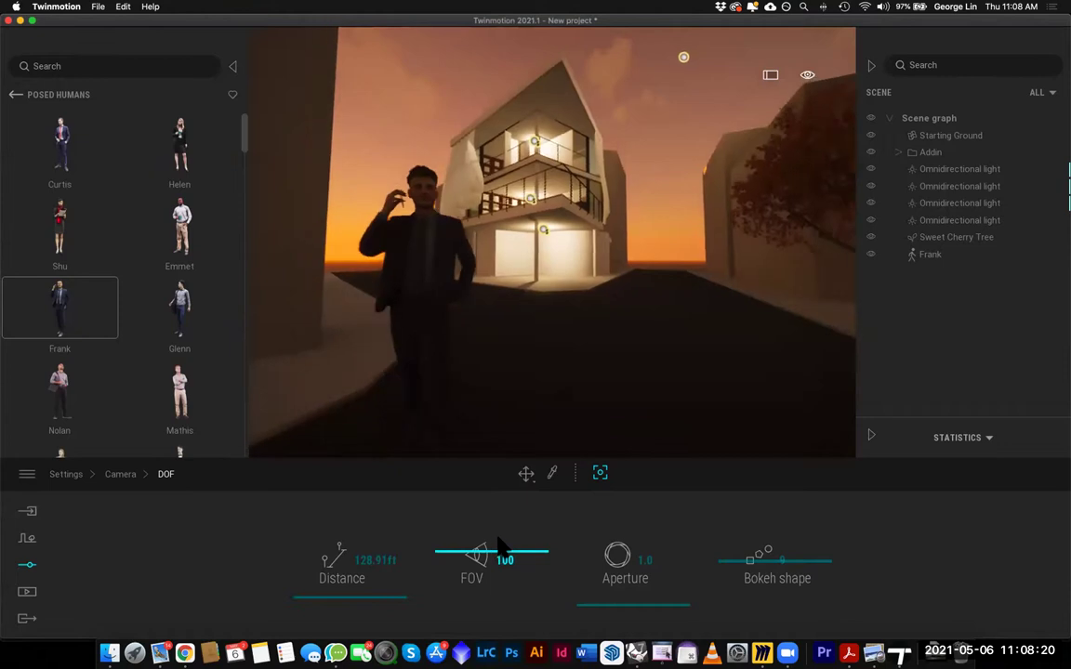
Move Frank down the road, farther from the building and toward the left kerb, and deselect him
key(s)
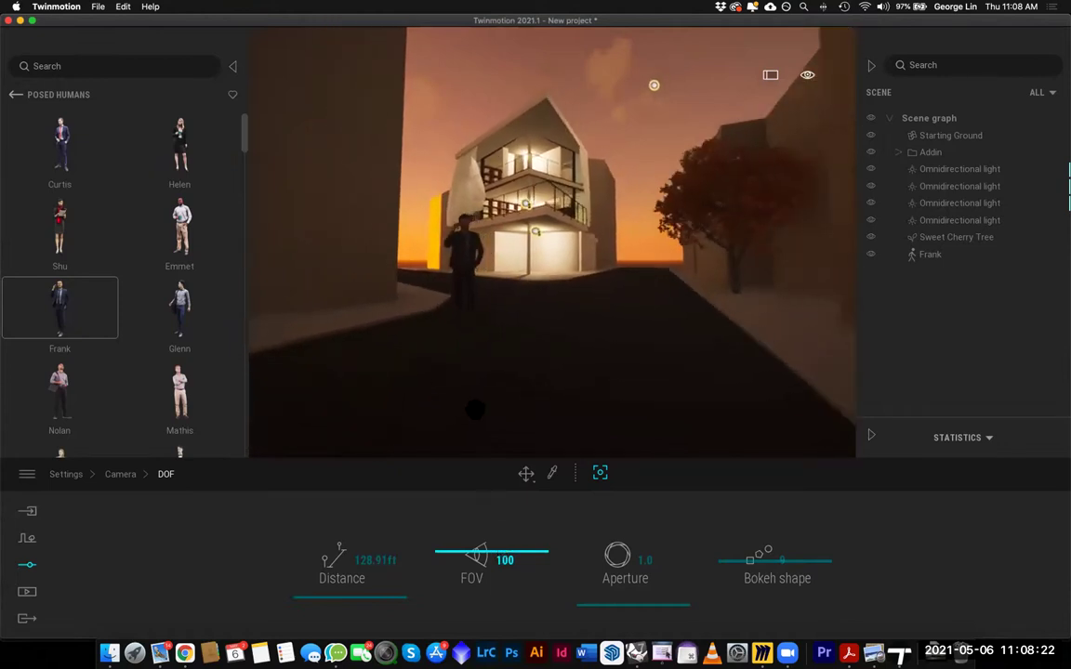
click(476, 309)
click(477, 303)
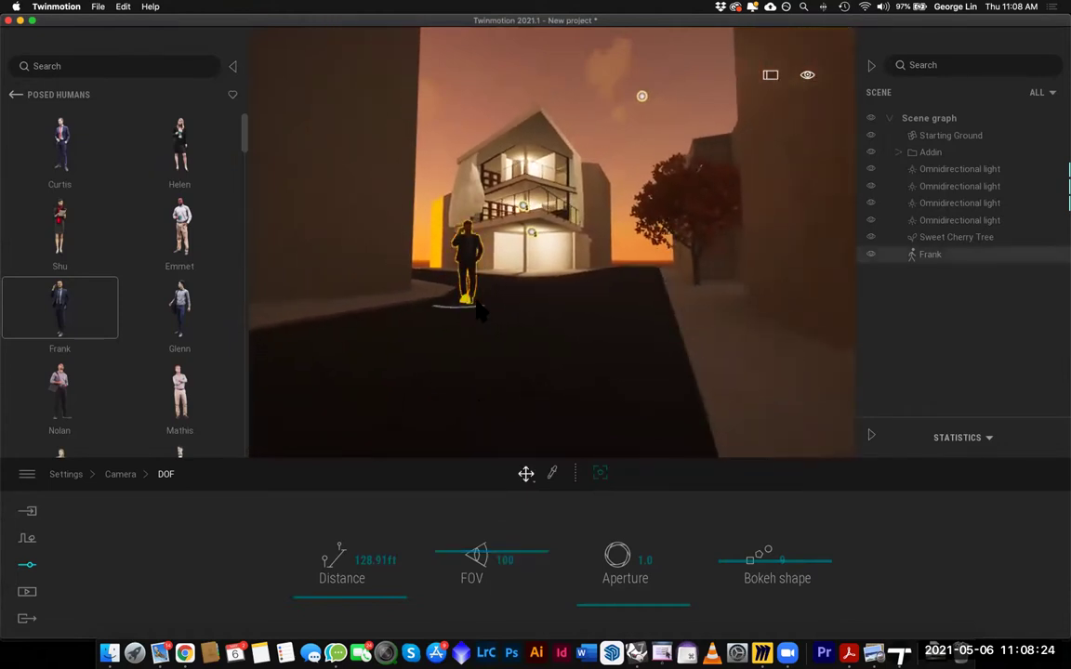
drag(465, 316, 476, 386)
key(s)
key(d)
key(a)
key(d)
key(a)
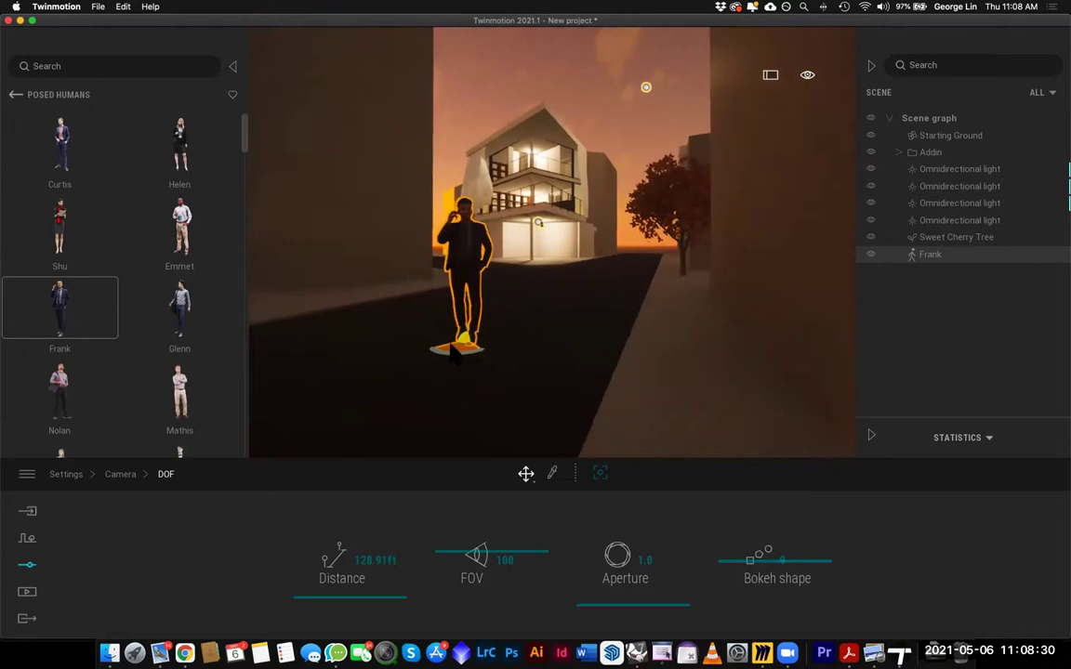
key(w)
drag(416, 382, 491, 257)
key(a)
drag(481, 328, 421, 334)
click(545, 308)
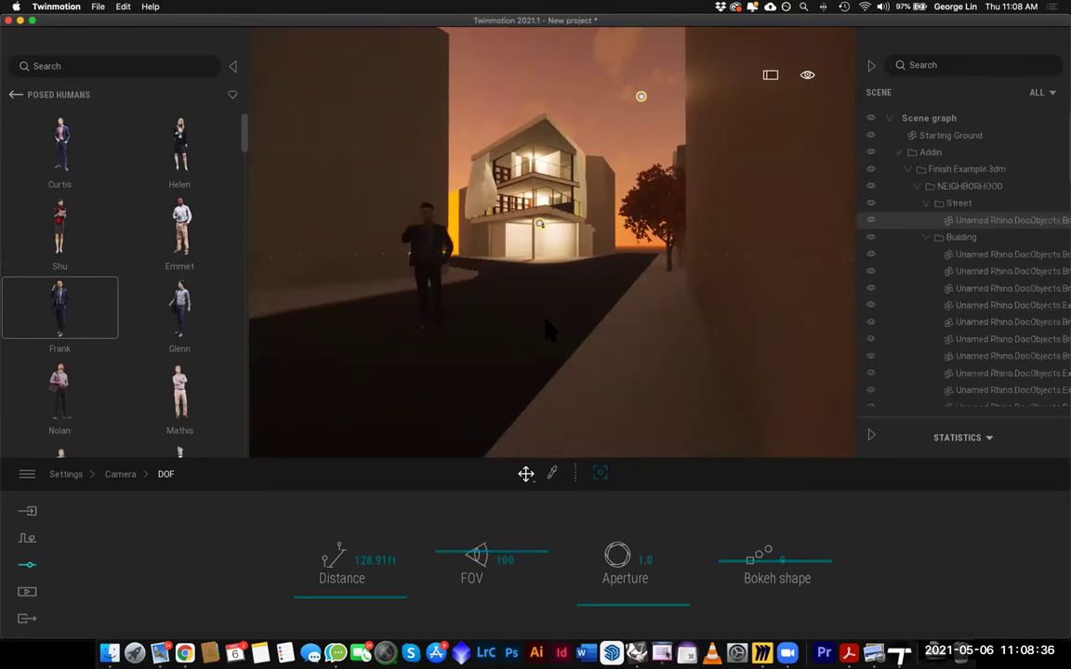
Narrow the camera's field of view to 48 and pick Frank as the depth-of-field focus point
right_drag(564, 258, 555, 225)
key(a)
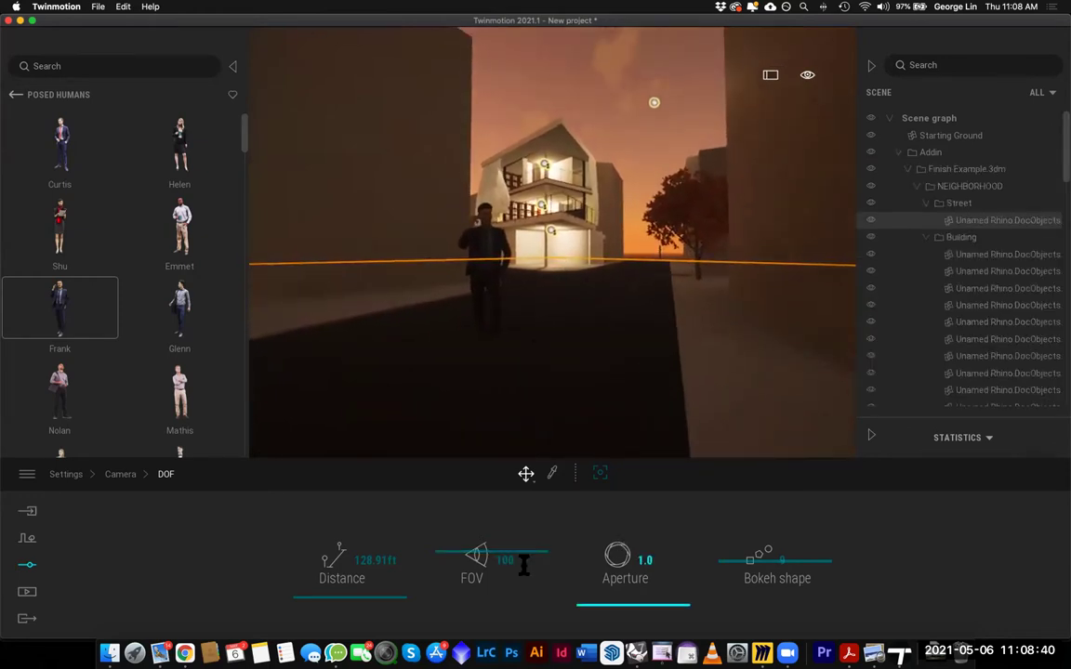
mouse_move(497, 565)
mouse_down()
mouse_move(490, 555)
mouse_move(502, 562)
mouse_move(493, 581)
mouse_up()
right_drag(503, 348, 529, 476)
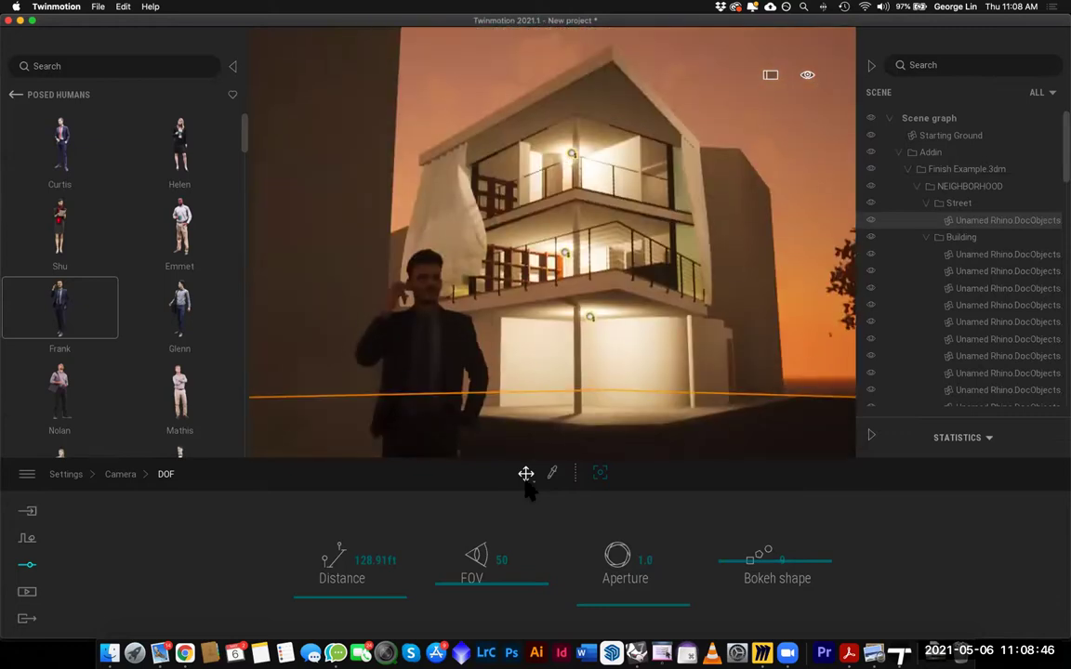
drag(486, 588, 512, 581)
click(599, 474)
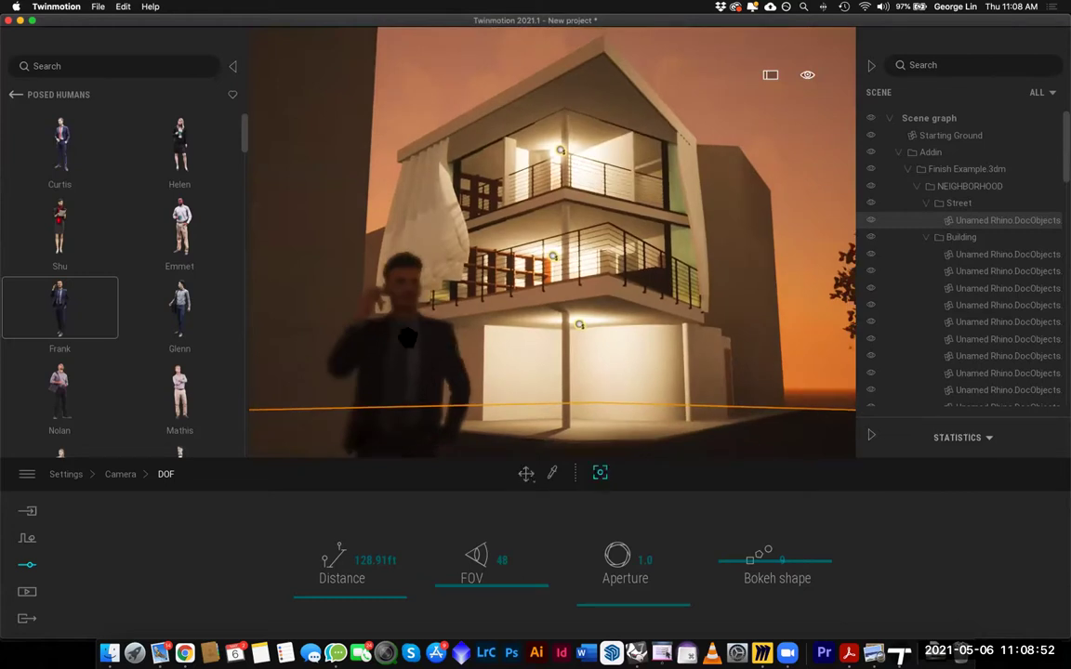
click(407, 342)
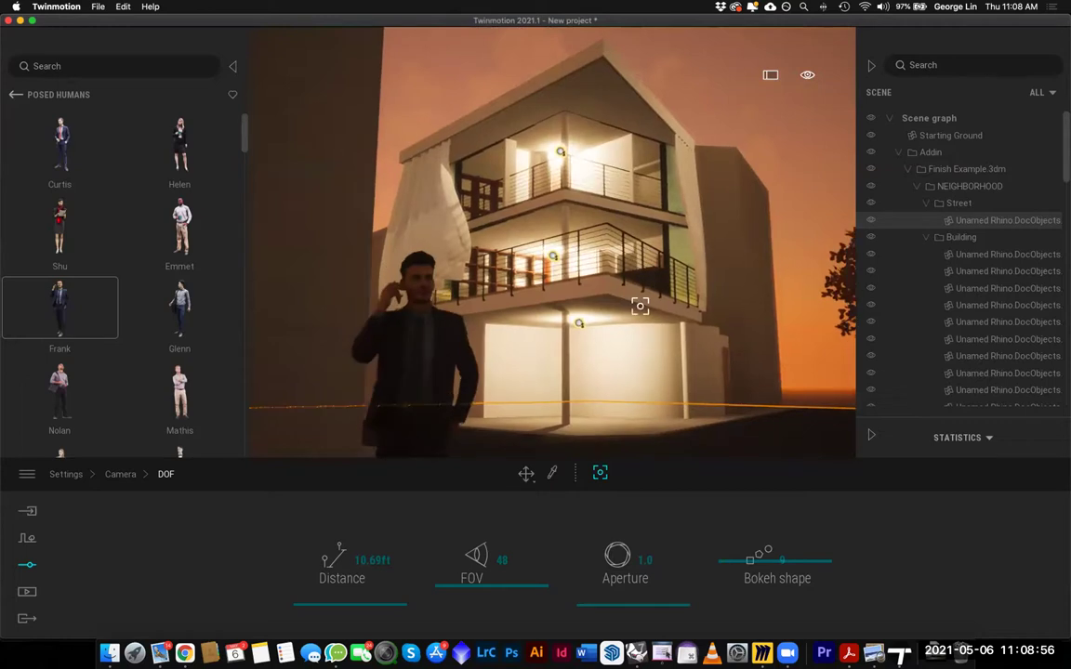
Move Frank closer to the camera on the left side of the road and frame him against the lit building
right_drag(641, 306, 629, 292)
scroll(623, 282, down, 5)
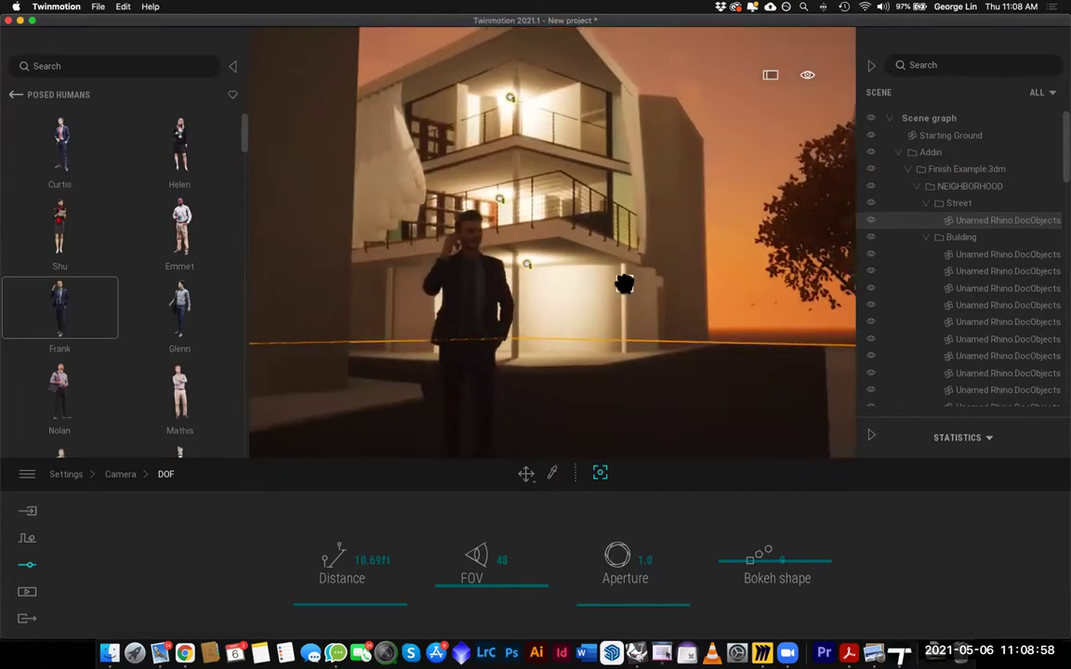
right_drag(621, 280, 616, 281)
drag(617, 281, 466, 306)
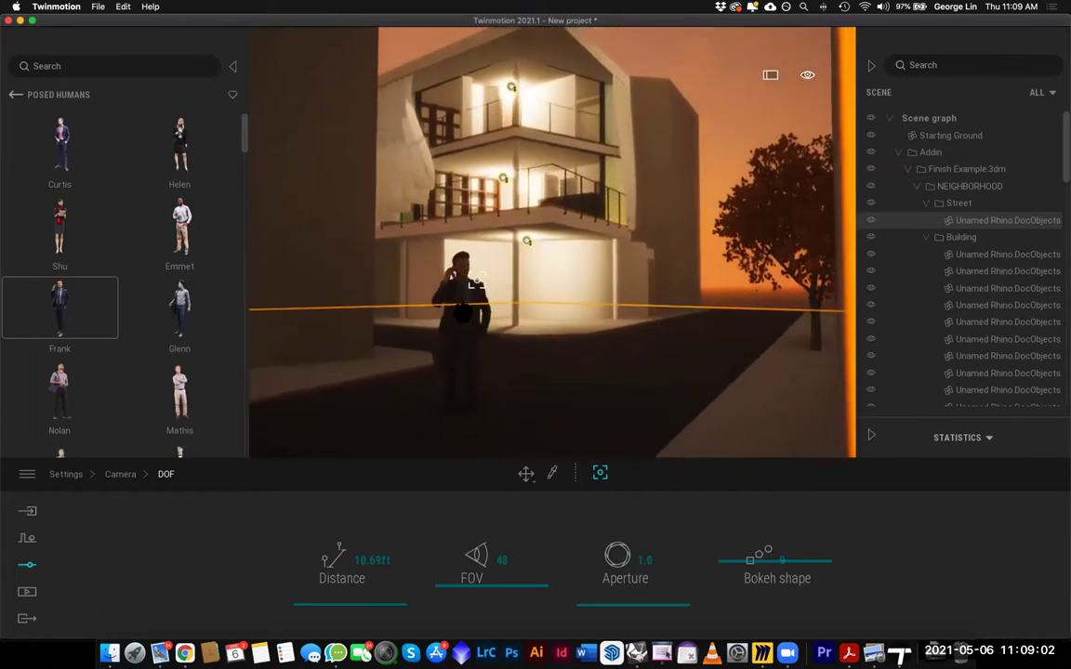
click(463, 341)
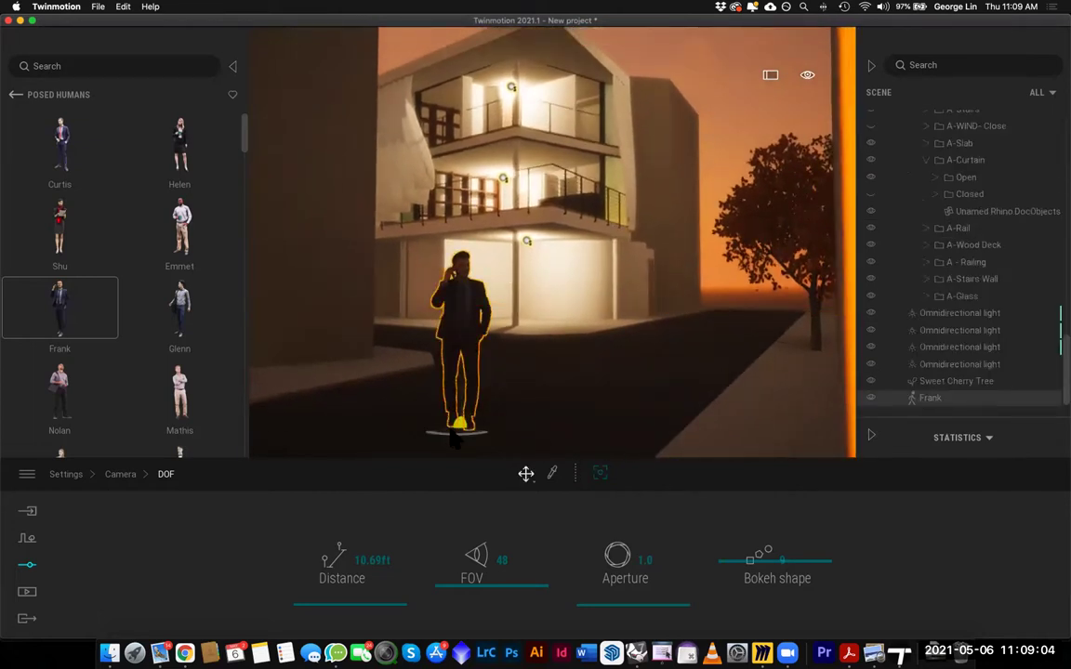
drag(416, 463, 389, 495)
drag(389, 448, 367, 446)
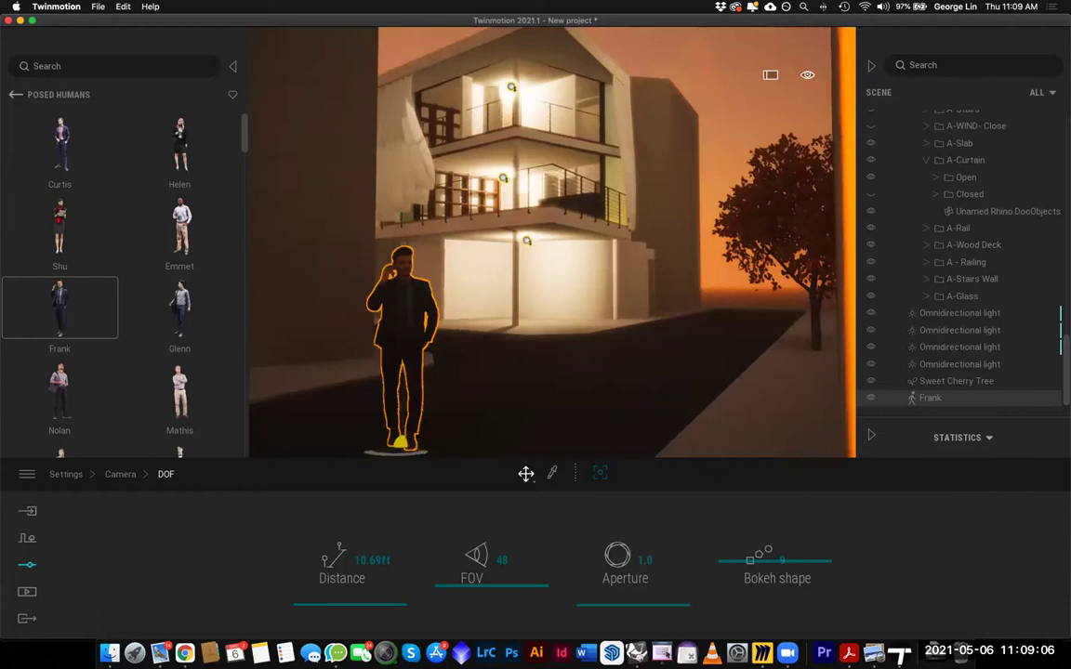
drag(455, 402, 641, 160)
drag(590, 203, 530, 324)
right_drag(530, 324, 679, 179)
key(a)
Focus the depth of field on Frank, narrow the field of view to 36, and shift the focus to the building
click(599, 474)
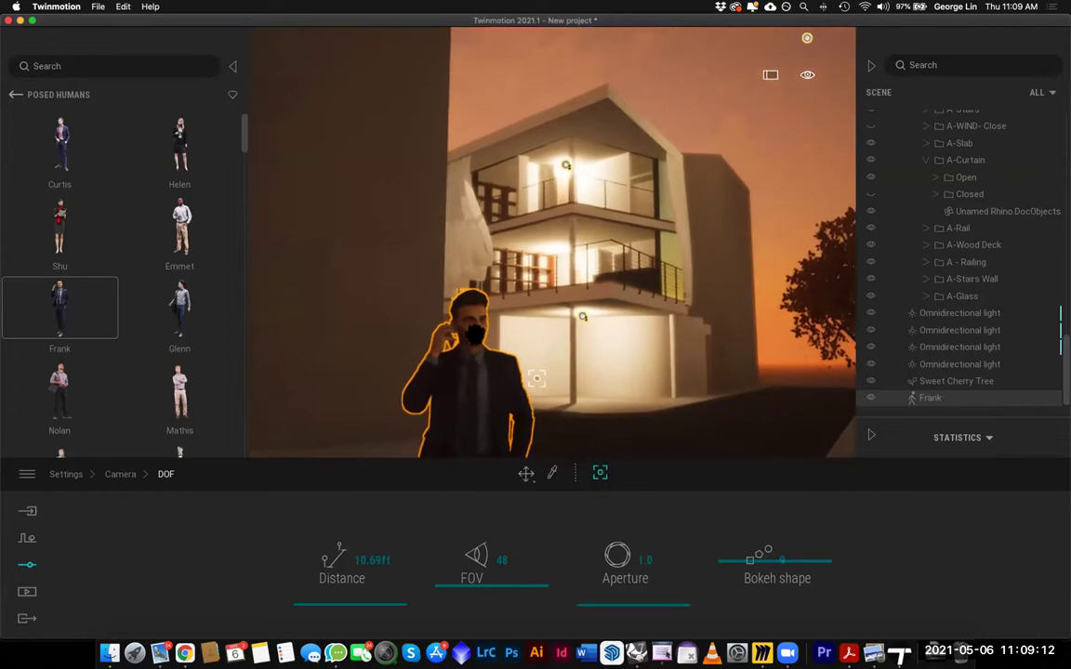
click(473, 332)
drag(485, 586, 484, 594)
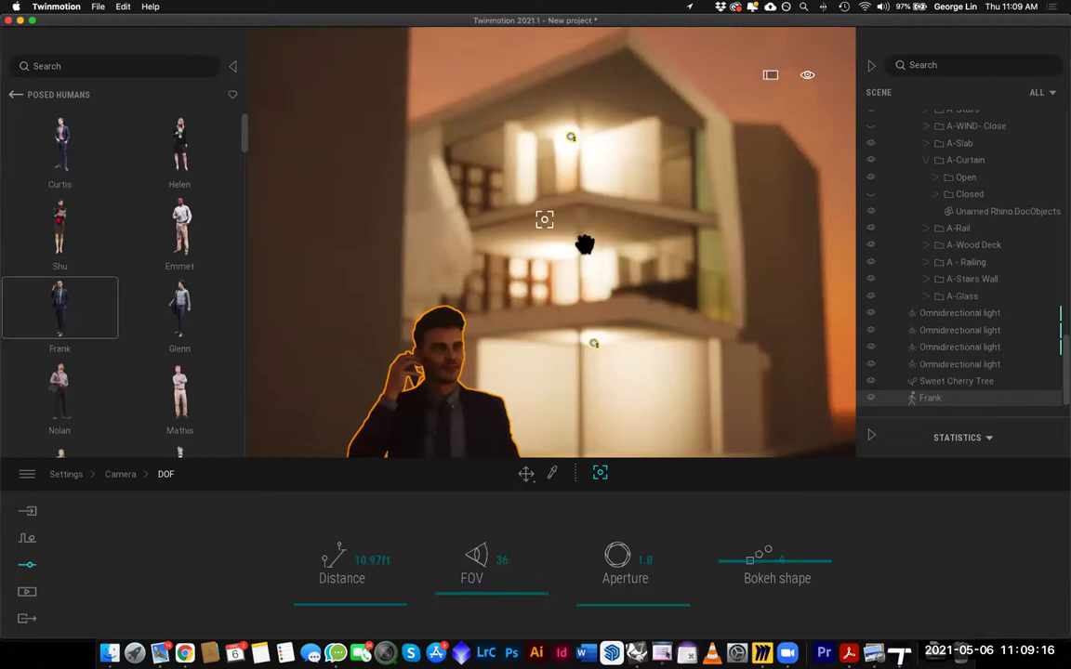
click(576, 323)
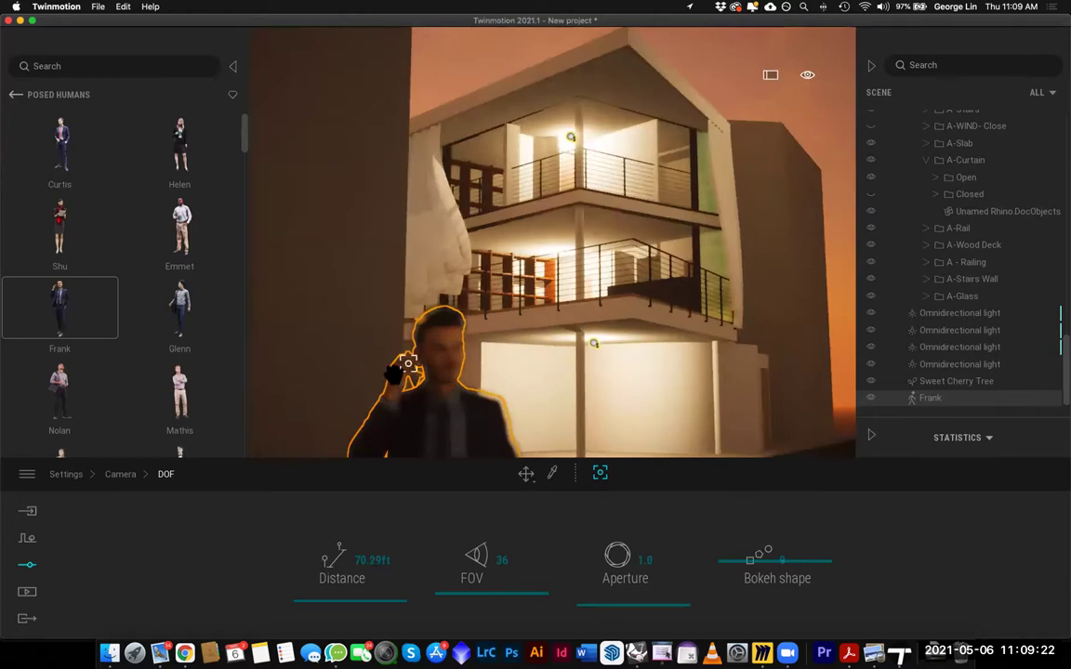
Widen the field of view to 100 and set the depth-of-field distance to 79 ft
right_drag(442, 368, 466, 437)
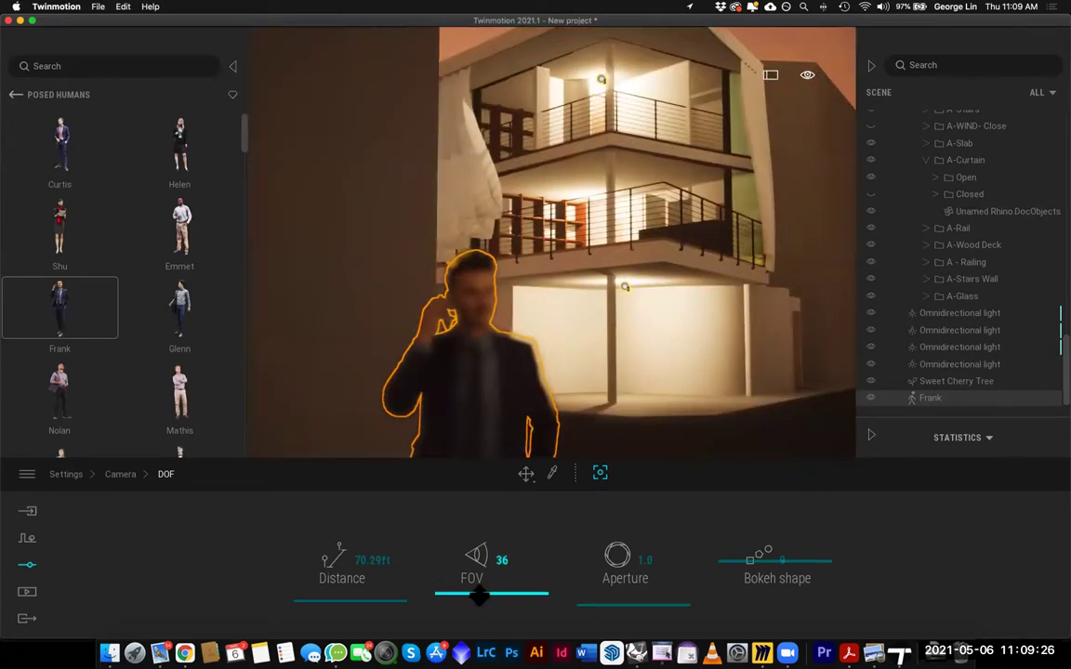
drag(479, 596, 482, 550)
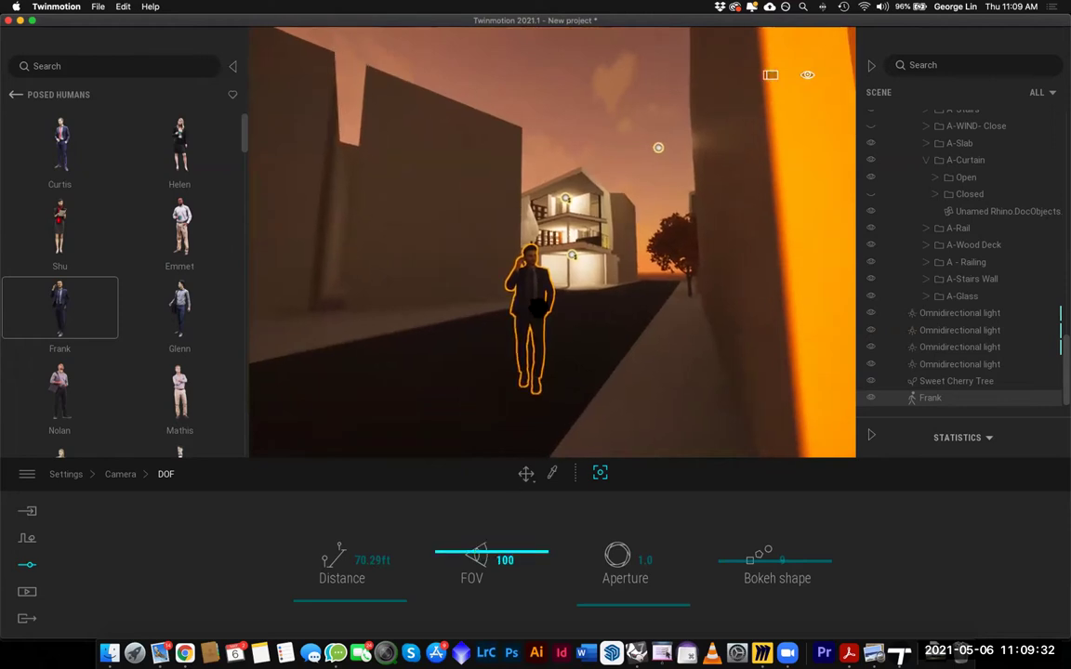
click(528, 475)
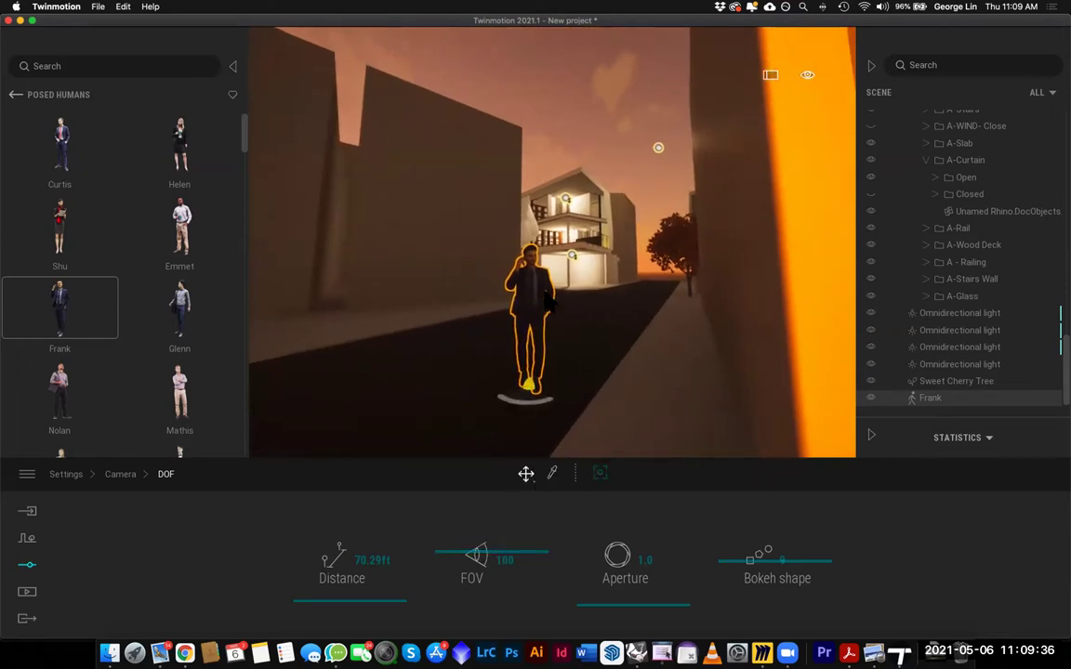
mouse_move(365, 600)
mouse_down()
mouse_move(362, 614)
mouse_move(362, 598)
mouse_up()
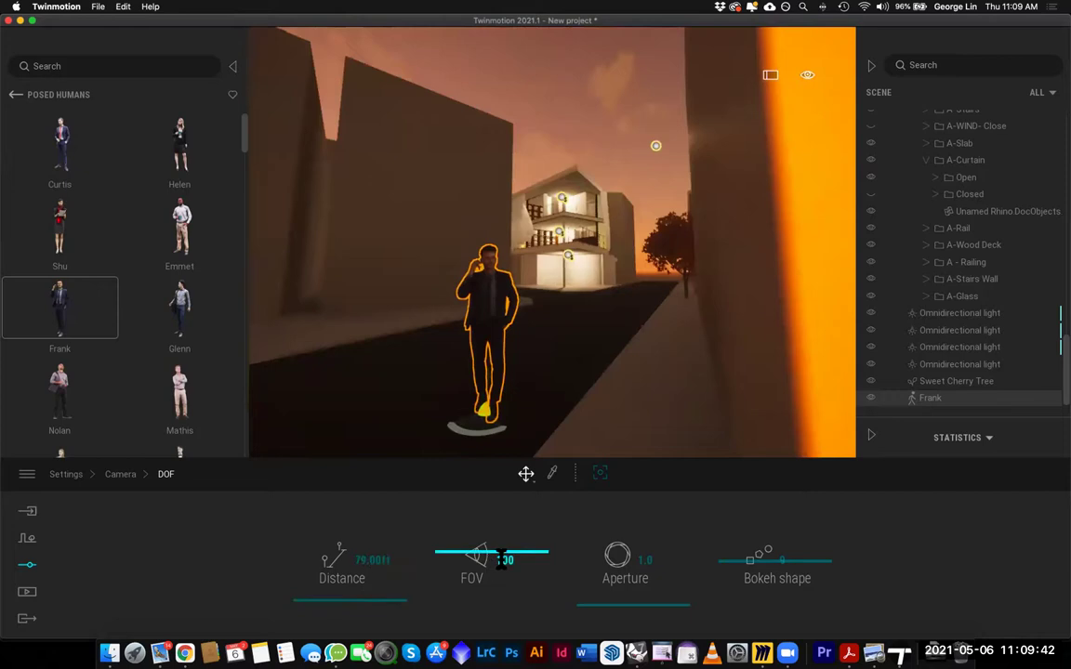
Try a field of view of 29 on the building and Frank, and return it to 100
drag(511, 560, 516, 599)
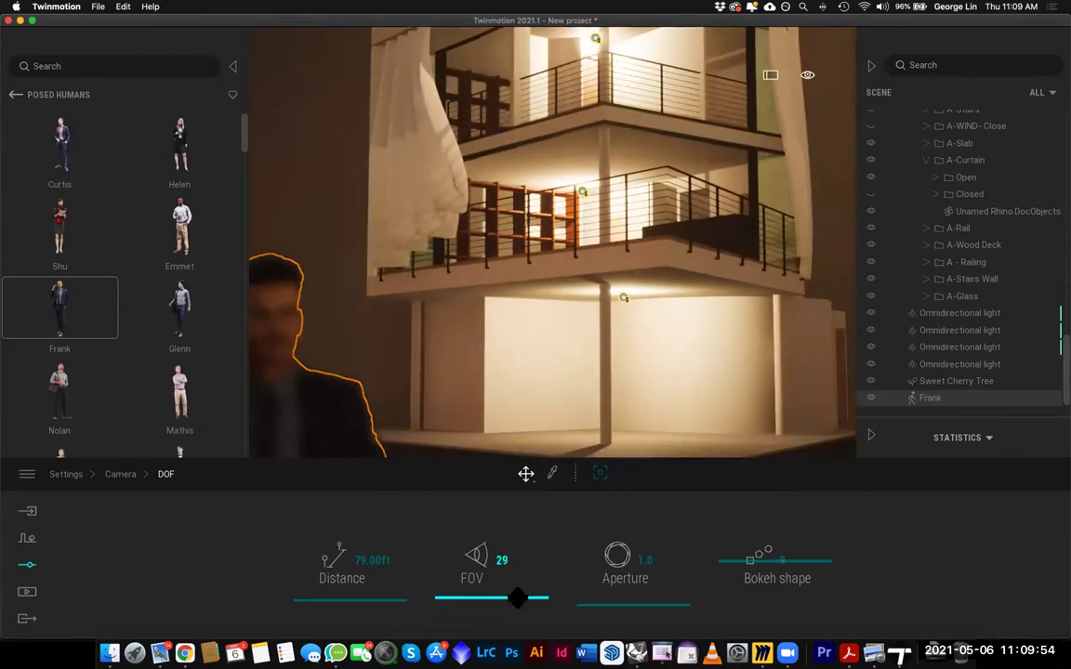
right_drag(648, 284, 476, 222)
click(623, 252)
drag(678, 201, 572, 414)
drag(516, 593, 538, 552)
click(522, 296)
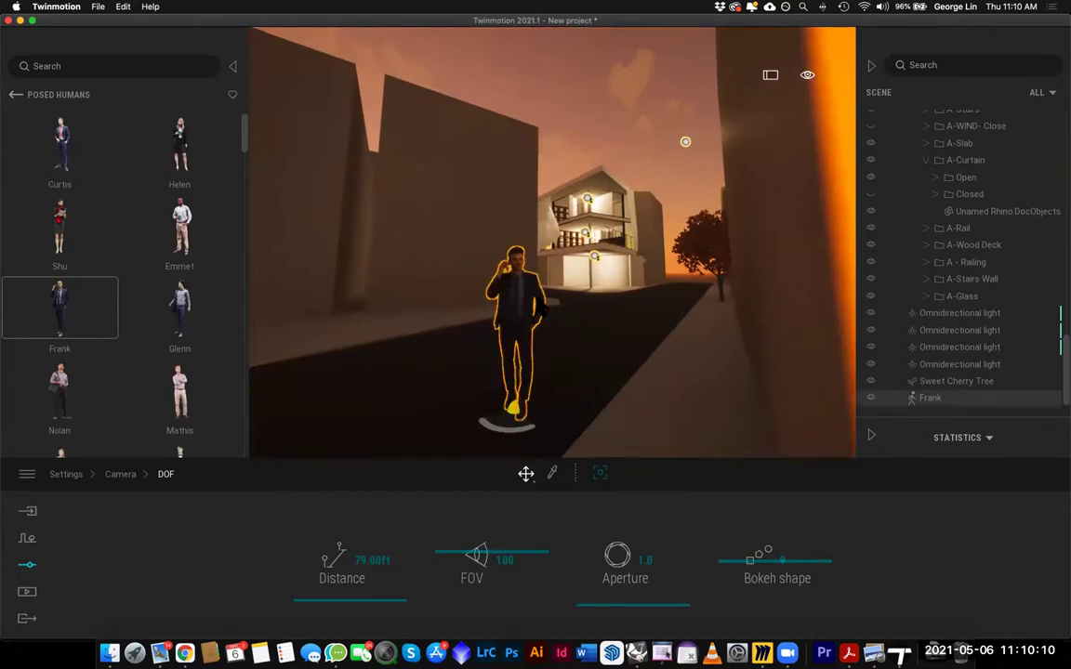
Go back to the camera settings and turn off depth of field with the view centred on the building
scroll(542, 304, up, 5)
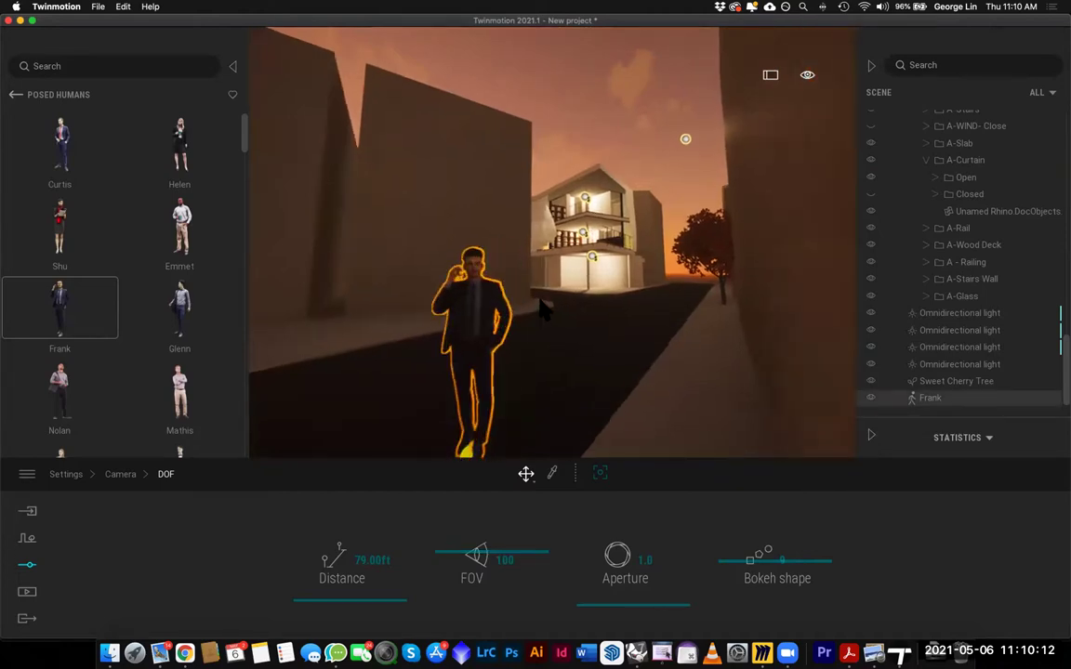
scroll(567, 288, up, 3)
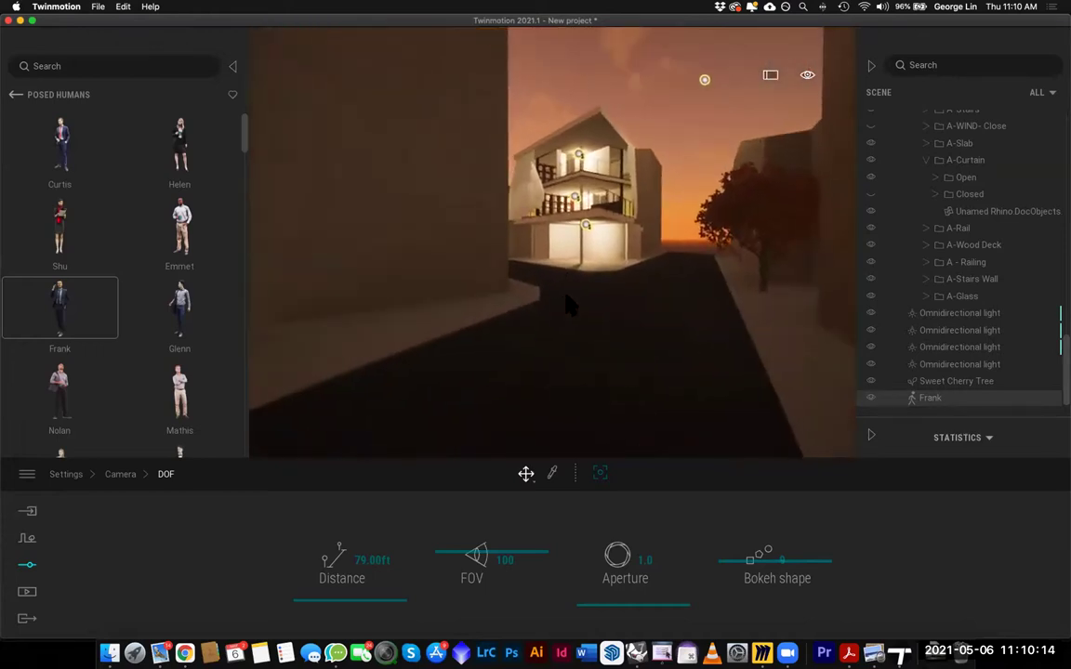
scroll(572, 299, up, 4)
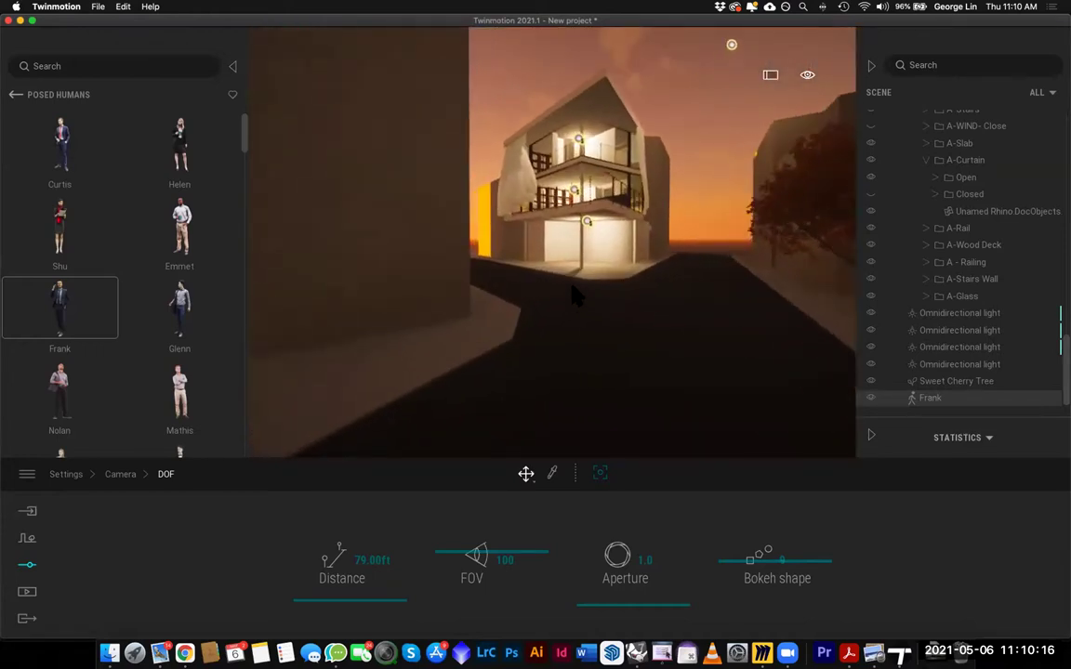
right_drag(574, 292, 572, 296)
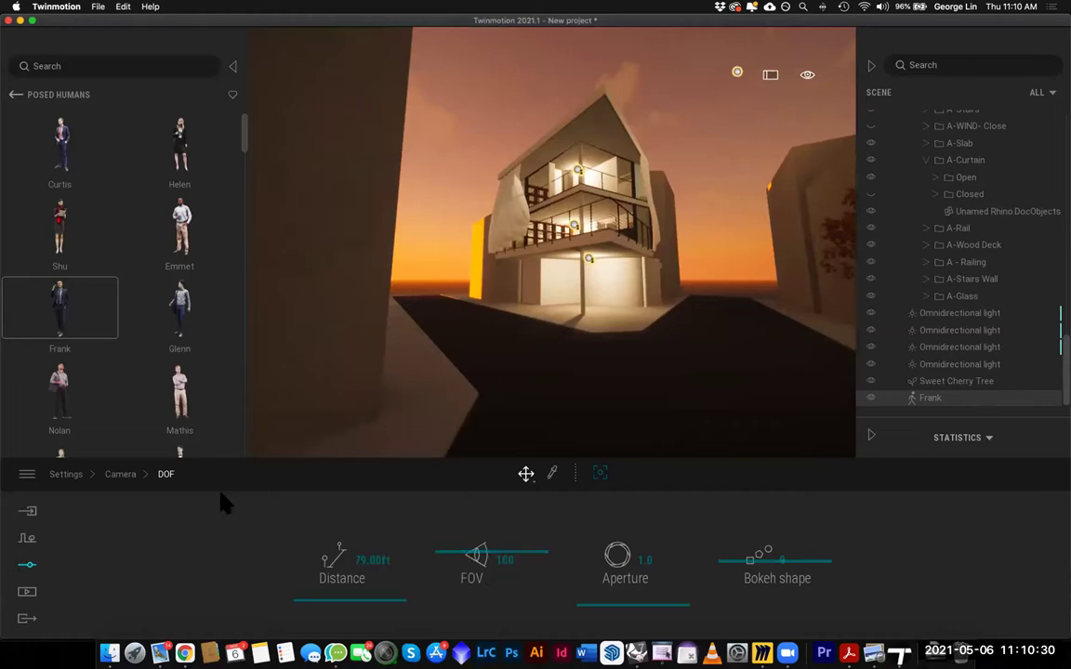
click(120, 475)
click(329, 565)
right_drag(546, 327, 546, 296)
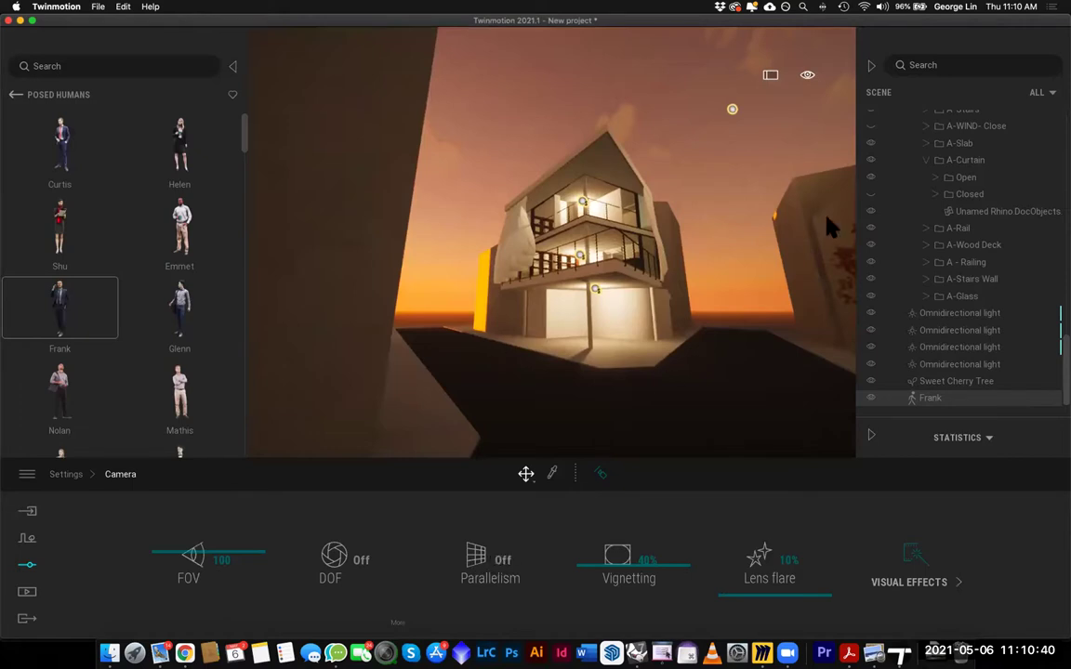
Try the camera's parallelism option on the street view of the building and switch it off again
click(505, 560)
right_drag(598, 316, 672, 364)
scroll(597, 316, down, 3)
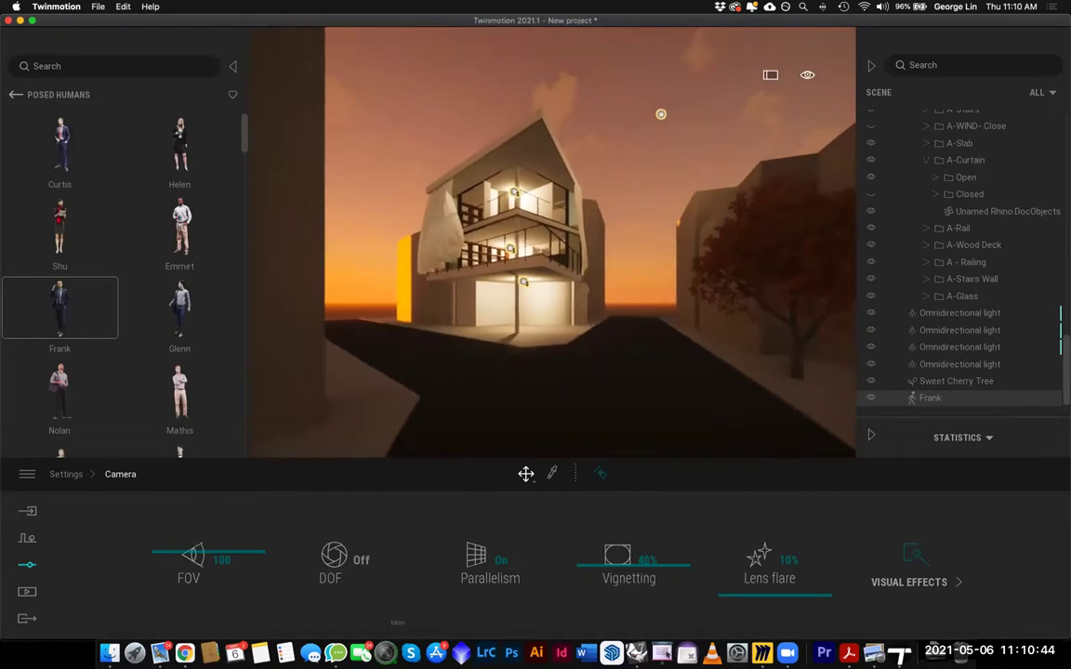
right_drag(598, 317, 606, 309)
drag(609, 319, 535, 298)
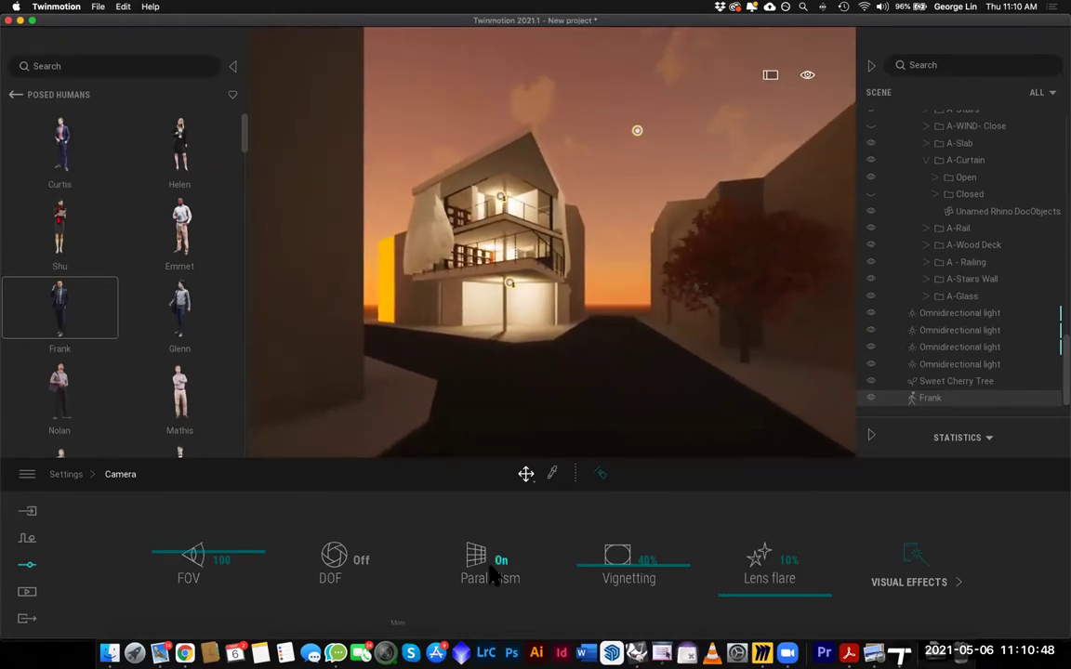
click(492, 577)
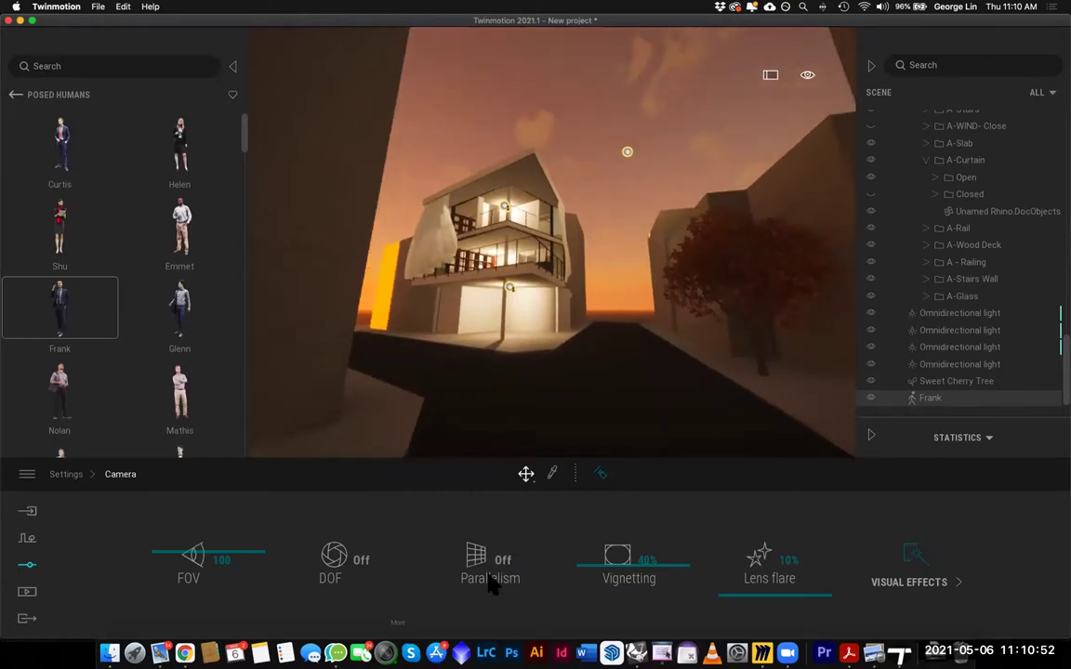
right_drag(544, 216, 544, 372)
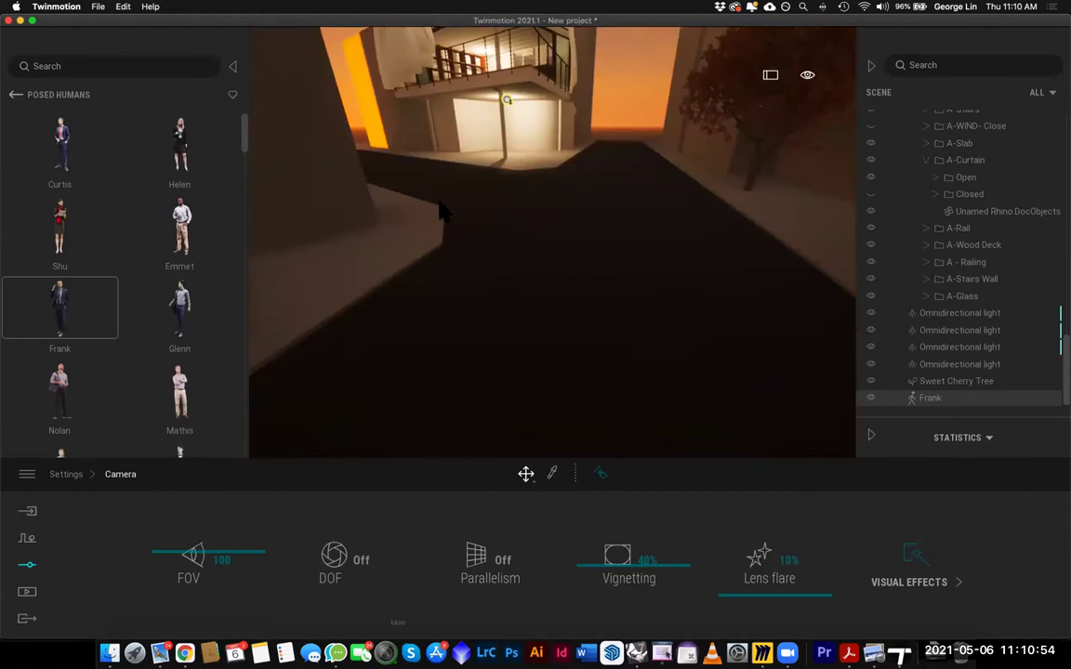
Turn on camera parallelism and frame the whole building in the street view, leaving Frank unselected
right_drag(541, 428, 541, 228)
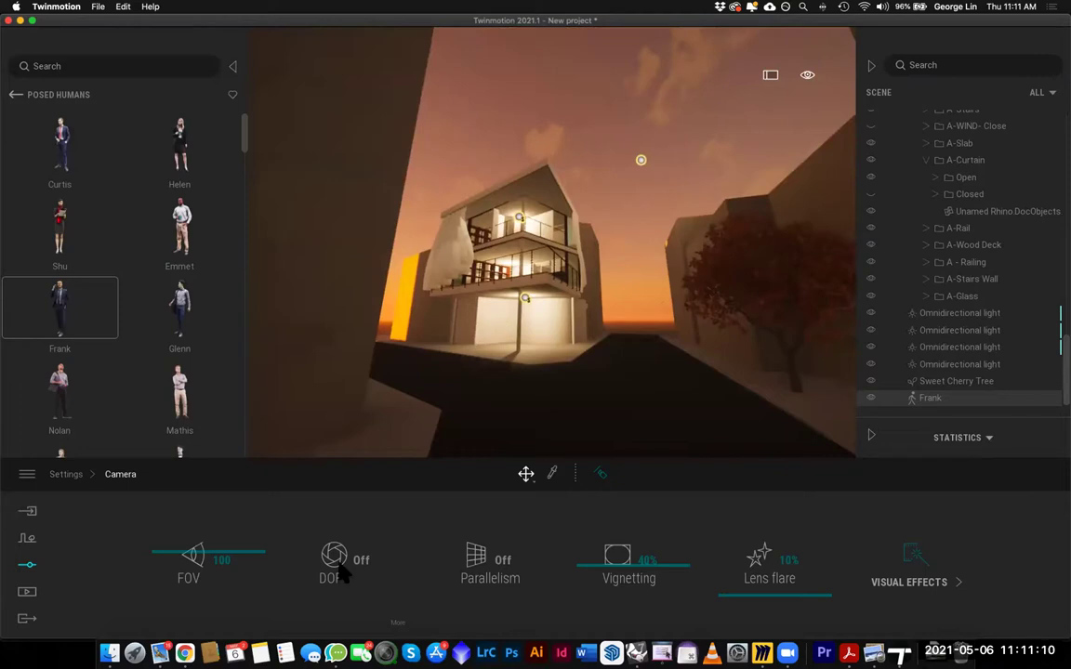
click(473, 561)
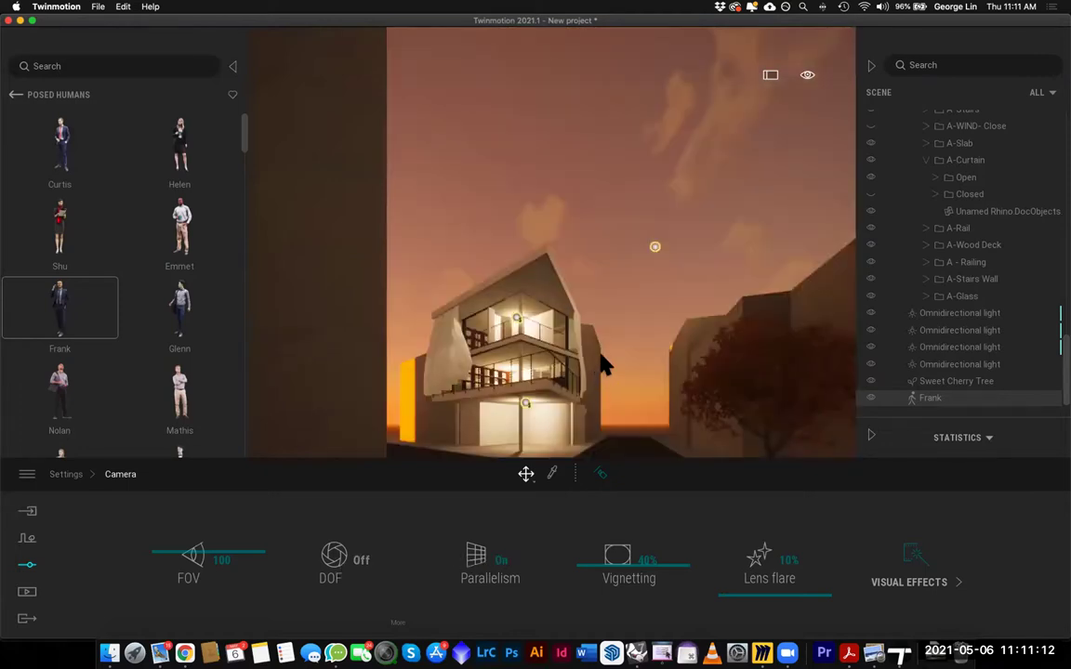
right_drag(551, 242, 562, 334)
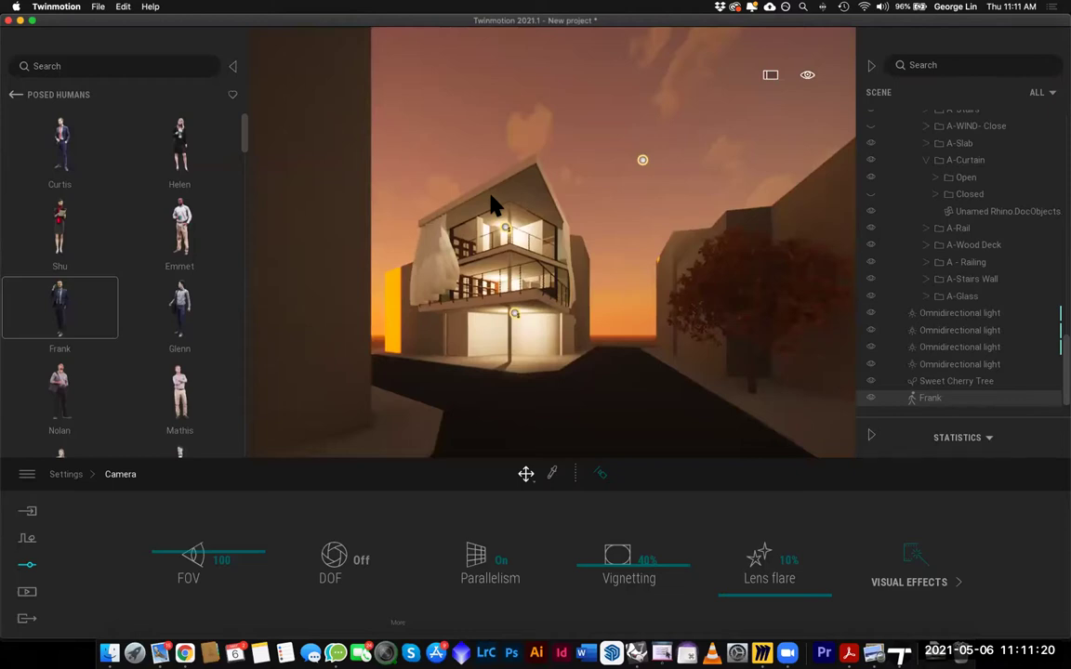
click(588, 164)
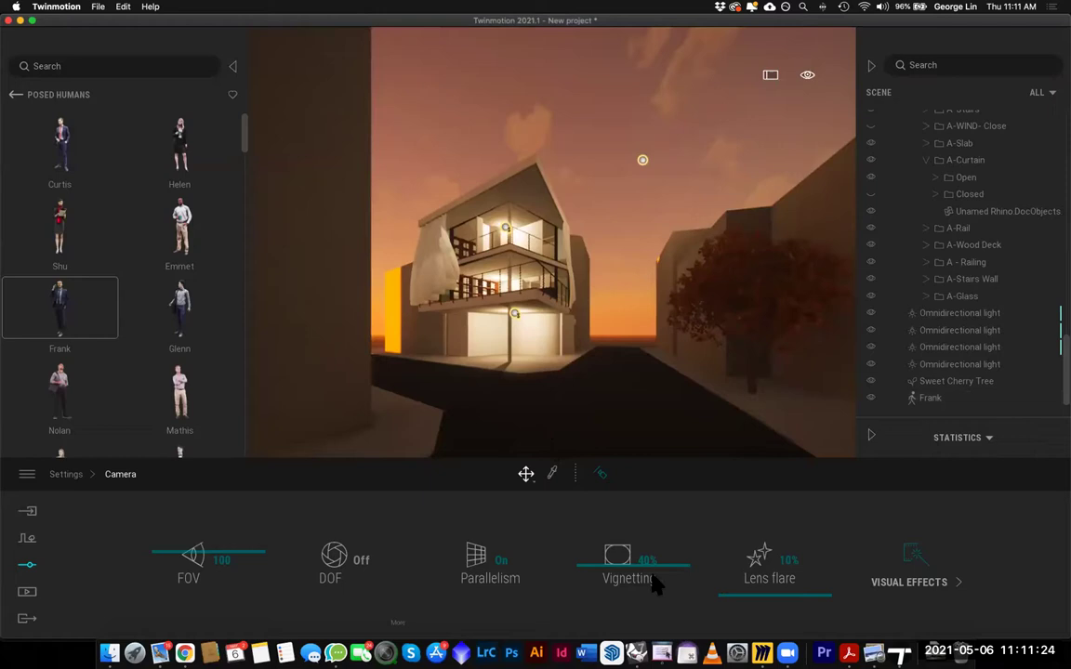
Switch from the camera settings to the media types, hide the asset library and reframe the building between its neighbours
click(27, 565)
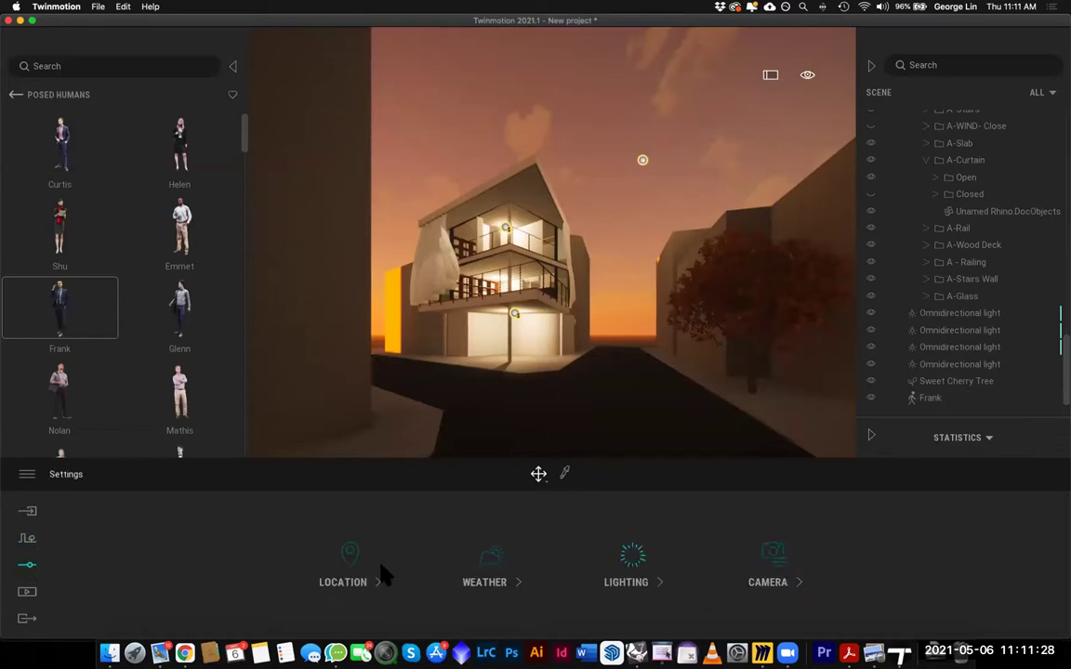
click(28, 595)
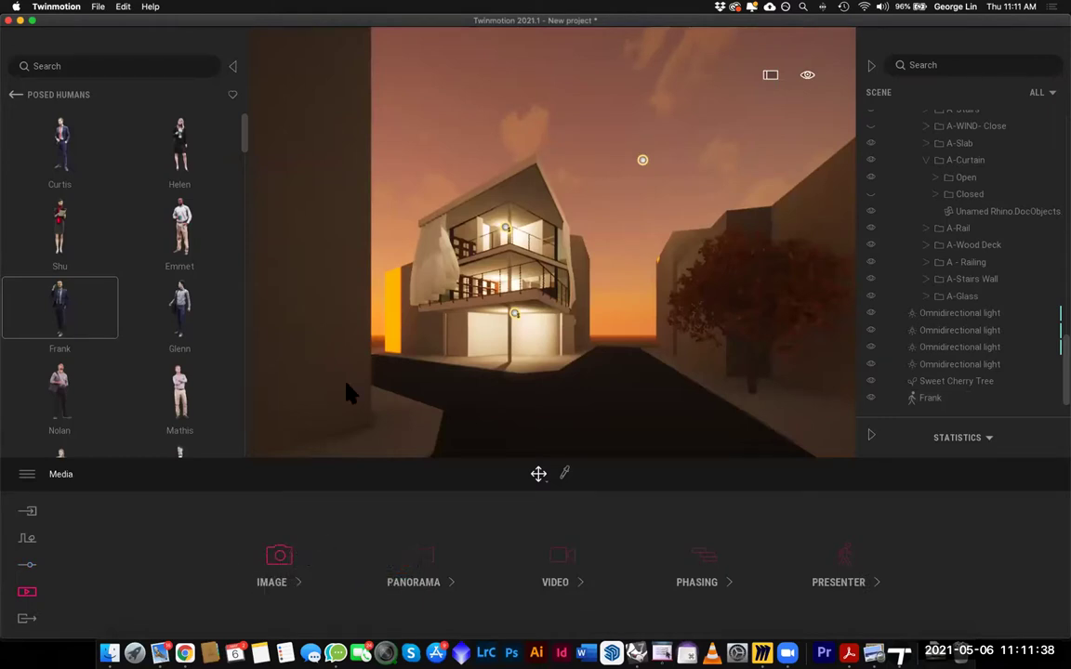
click(233, 67)
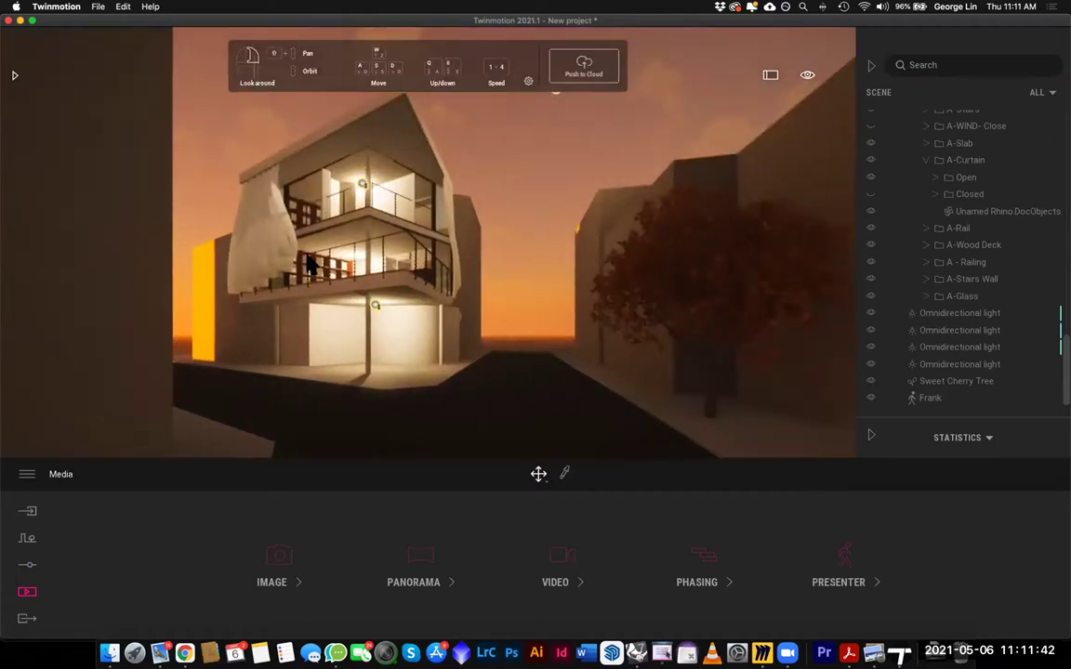
drag(510, 228, 372, 368)
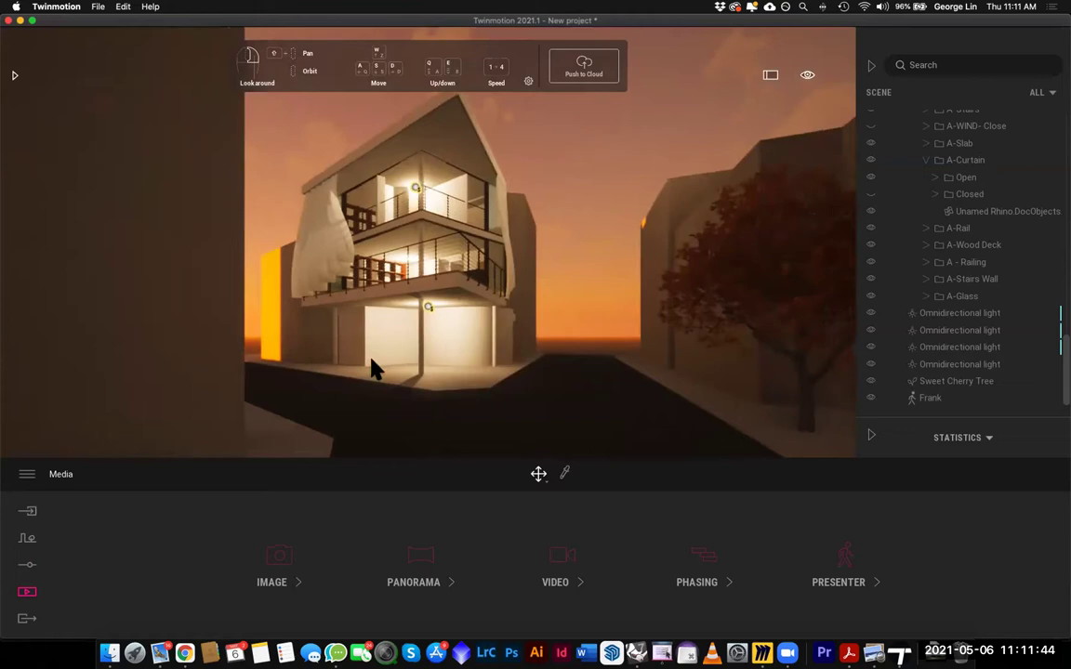
Check the exportable media types, and create the first image from the current street view of the building
click(27, 621)
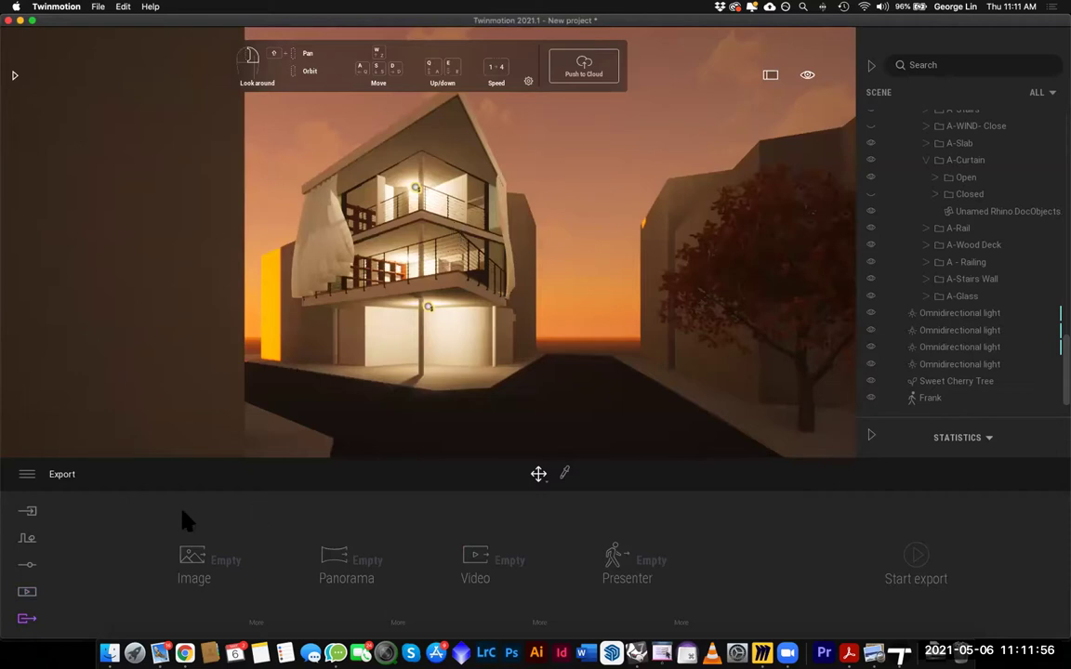
mouse_move(204, 569)
mouse_move(345, 546)
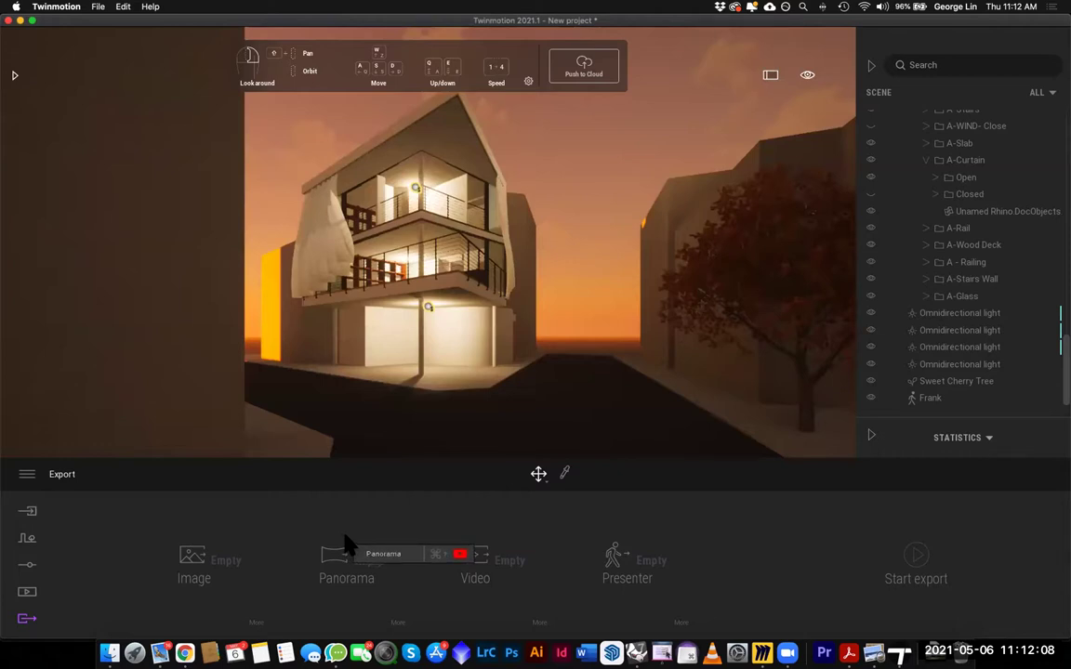
click(28, 596)
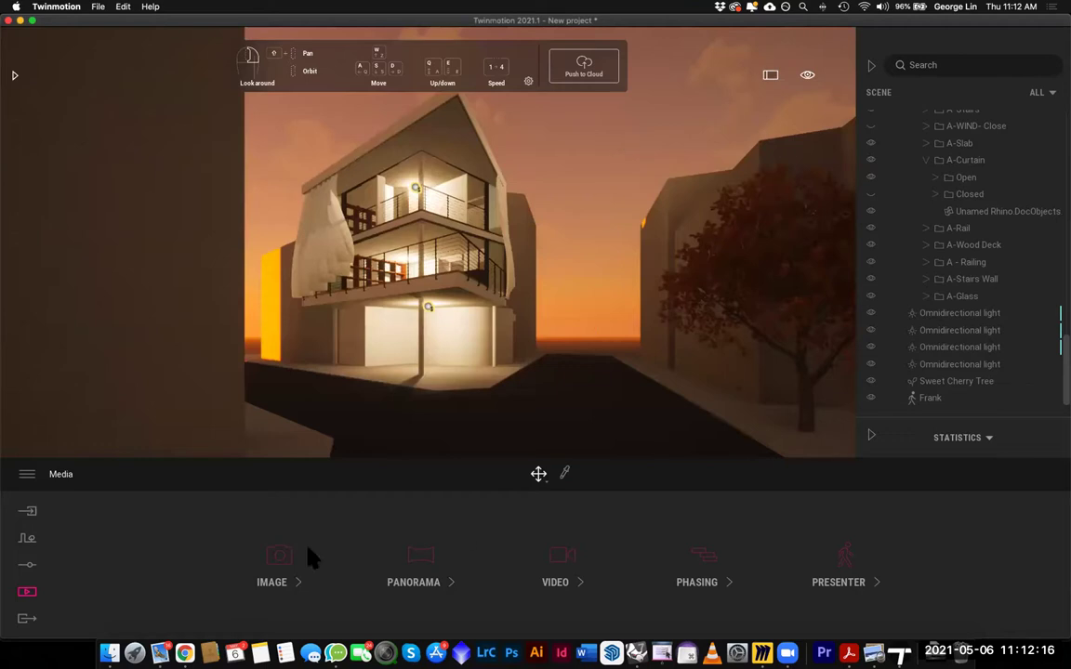
click(278, 558)
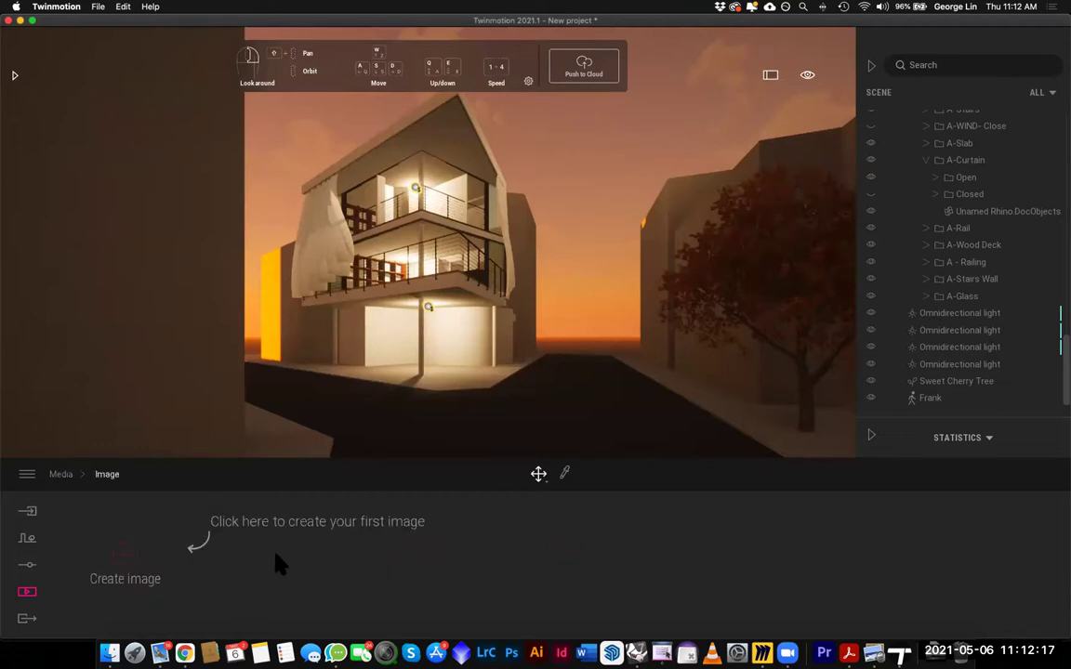
click(123, 553)
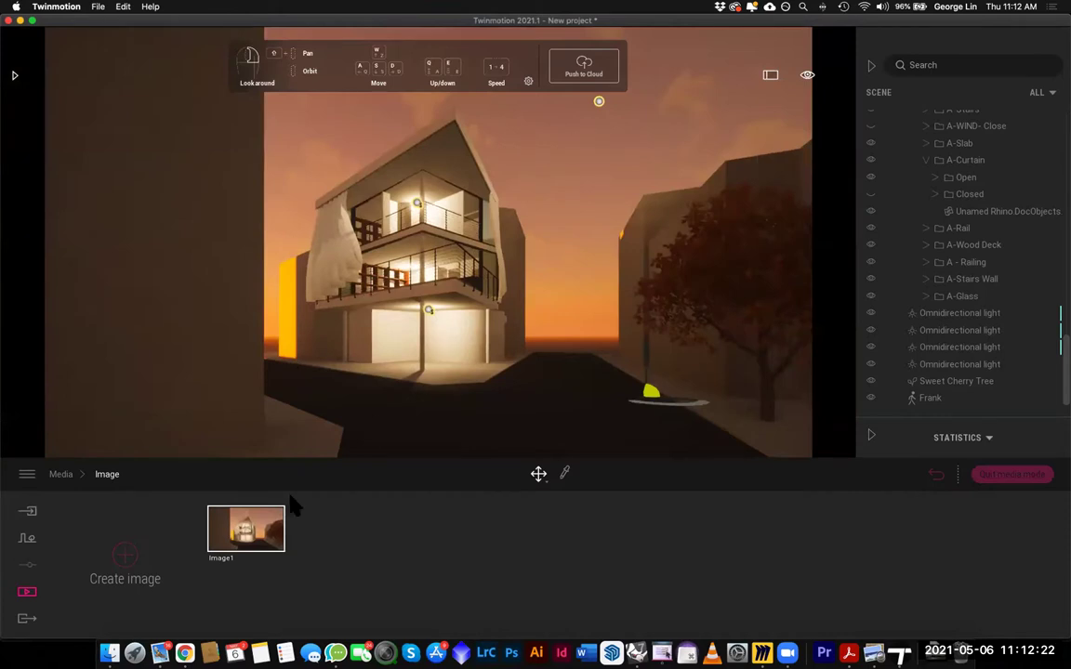
Examine the output size in Image1's format settings, and return to the image list
mouse_move(28, 576)
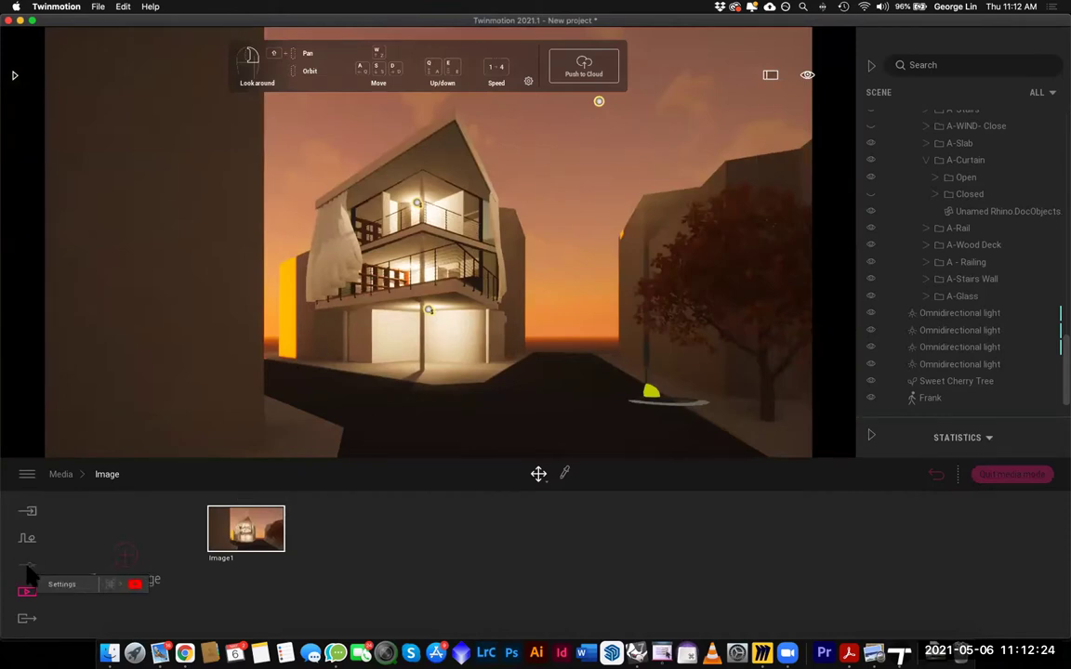
mouse_move(274, 570)
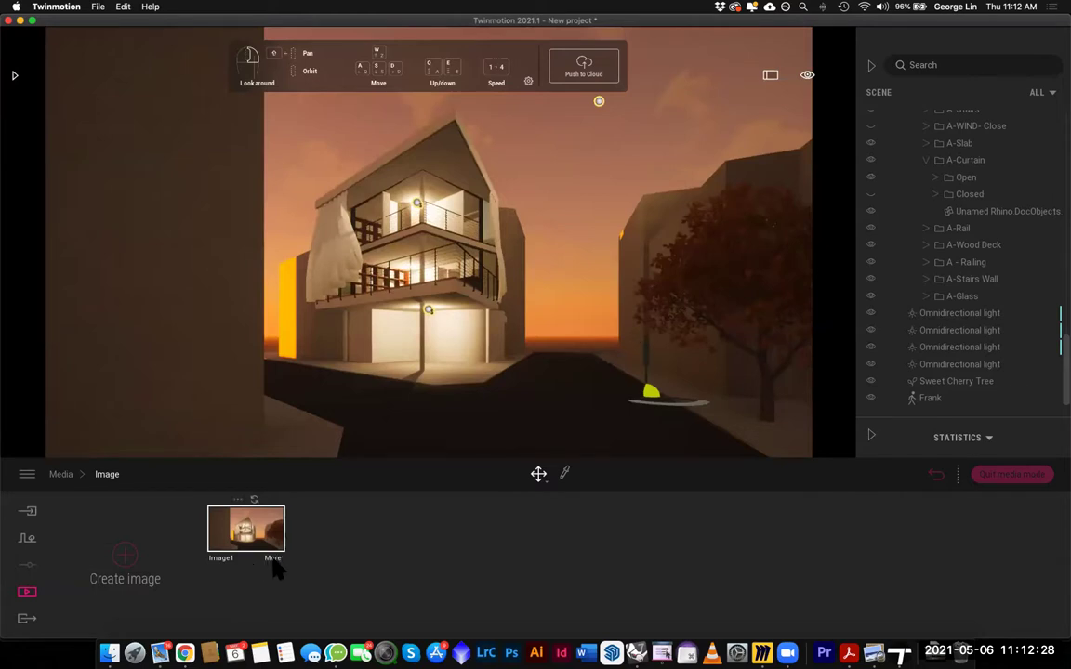
click(272, 561)
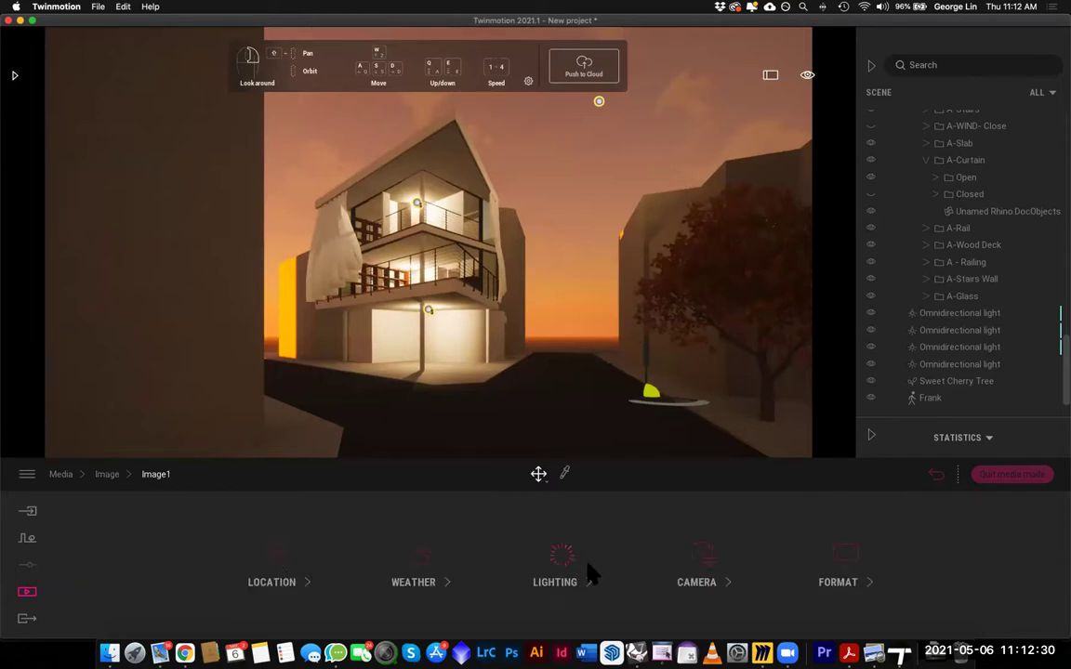
click(844, 556)
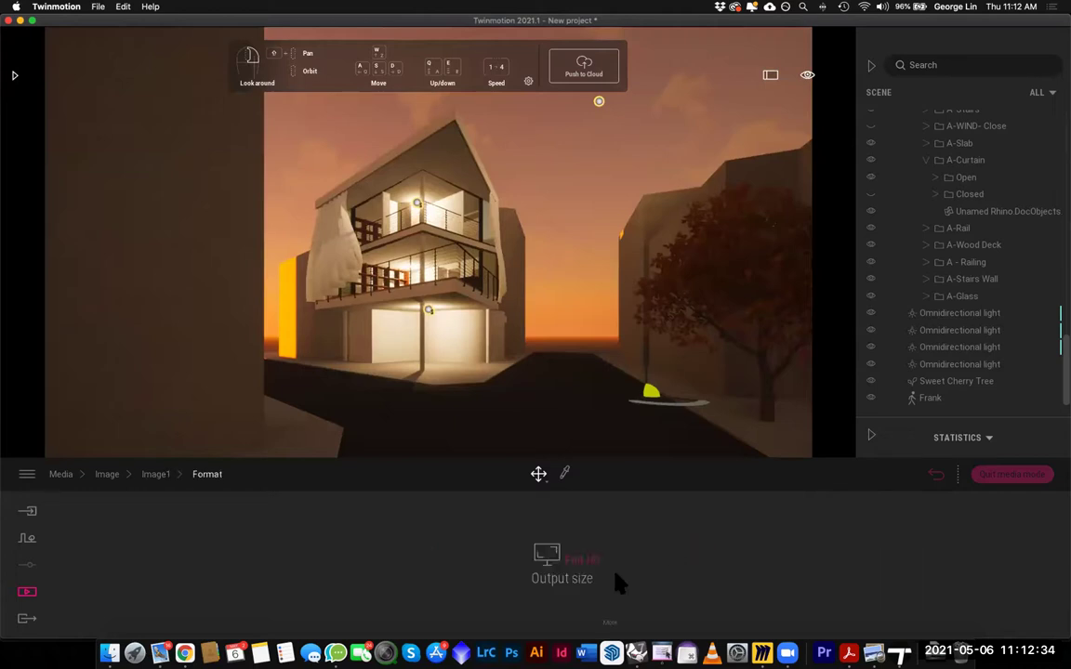
click(554, 567)
click(935, 476)
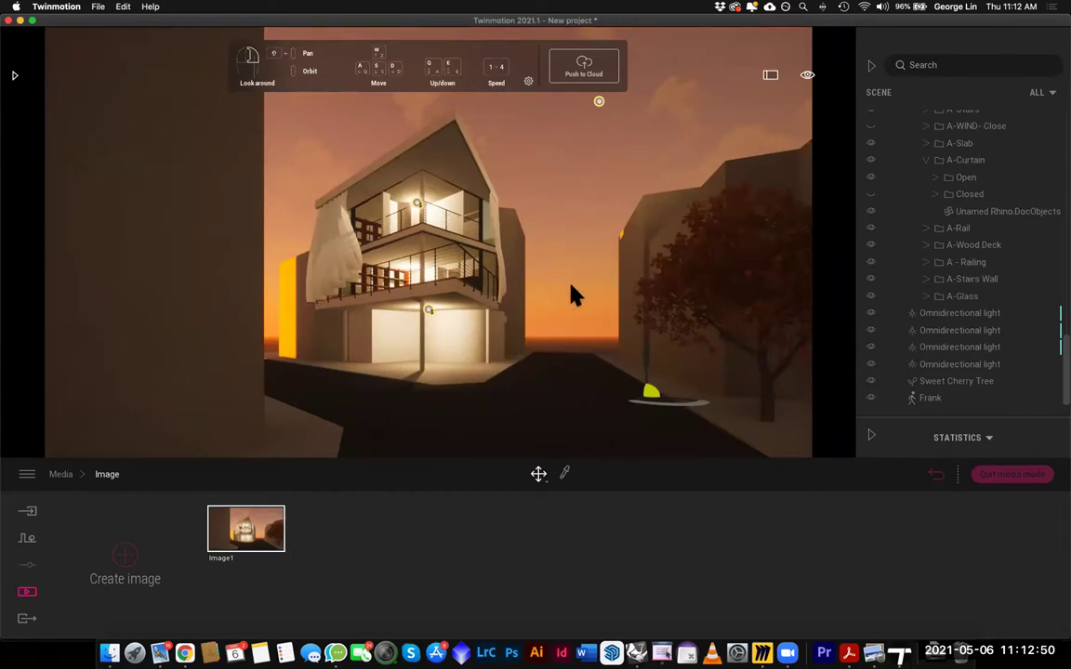
Create a second image from a street-level view of the building's curved side wall, curtain and entrance door
key(w)
right_drag(570, 284, 595, 324)
key(w)
right_drag(715, 296, 521, 297)
scroll(719, 306, down, 8)
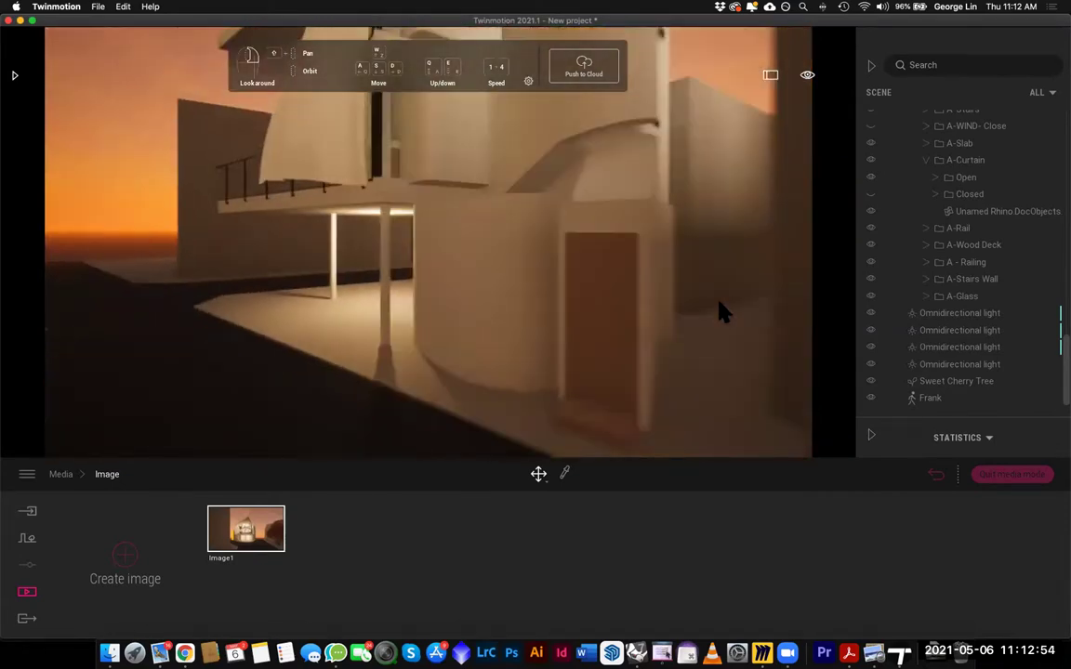
scroll(741, 316, down, 6)
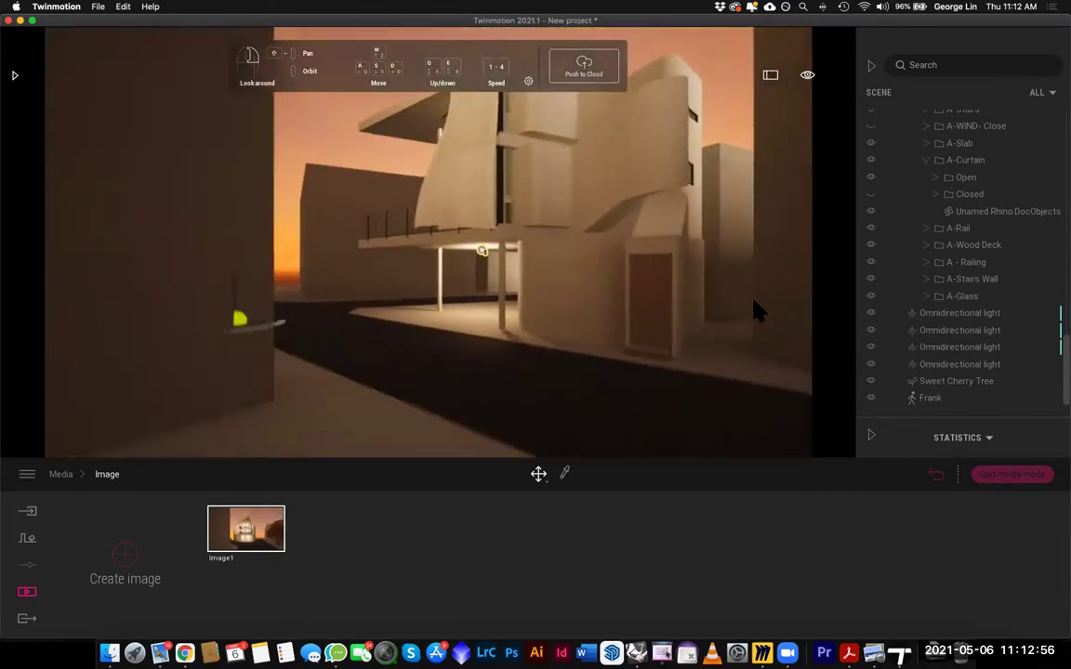
click(124, 558)
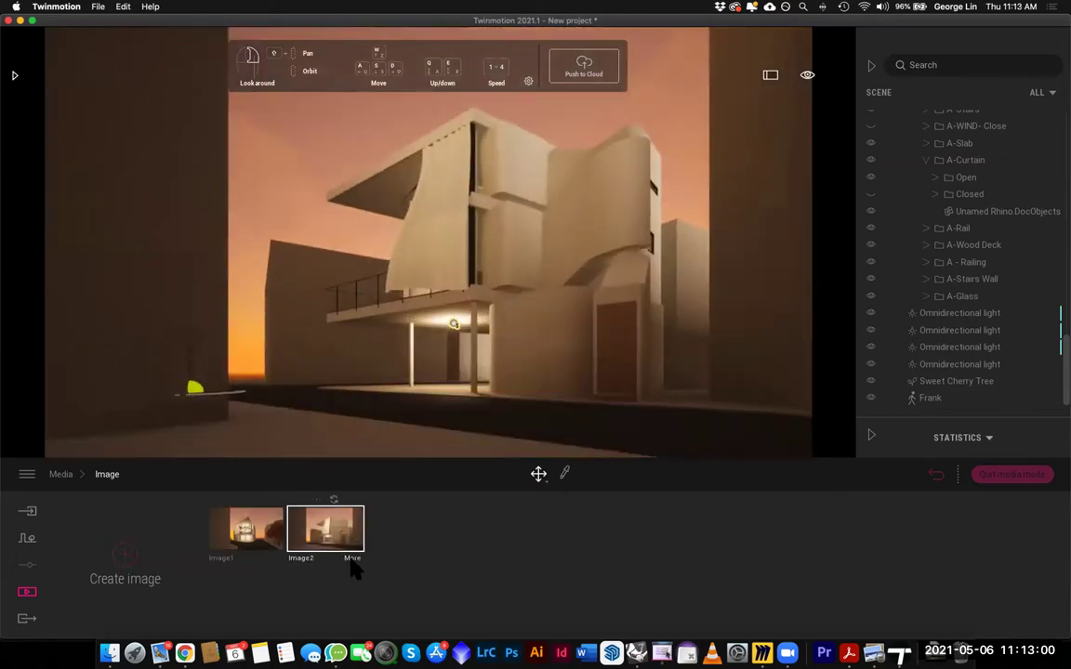
Set Image2's time of day to 04:37 and its month to August, and compare it with Image1
click(353, 558)
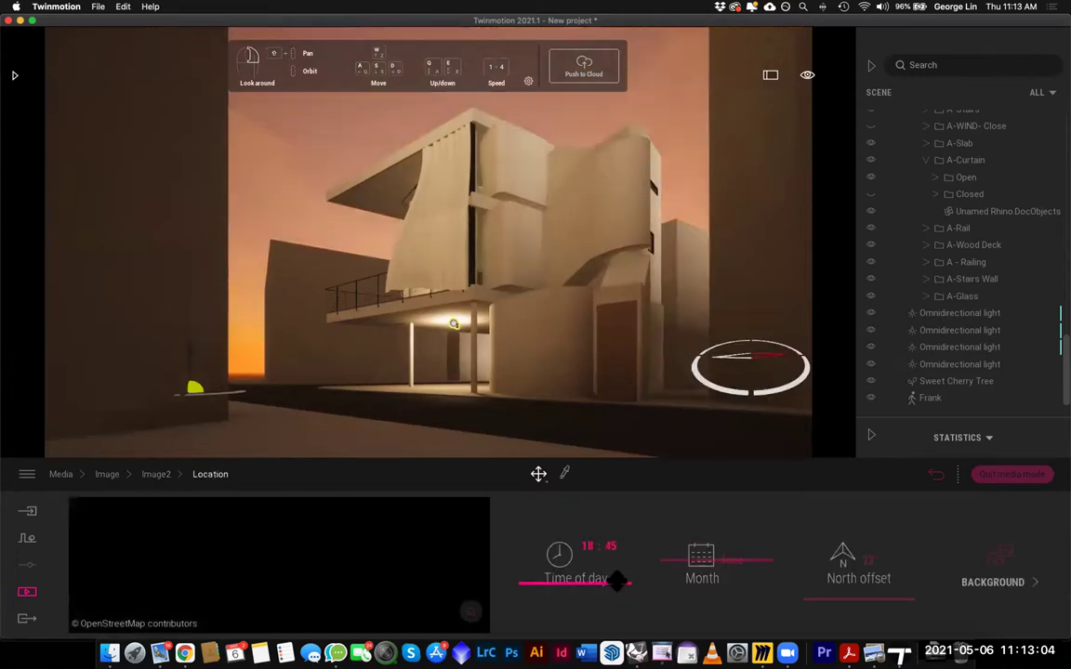
click(620, 555)
drag(621, 555, 626, 526)
drag(704, 588, 721, 539)
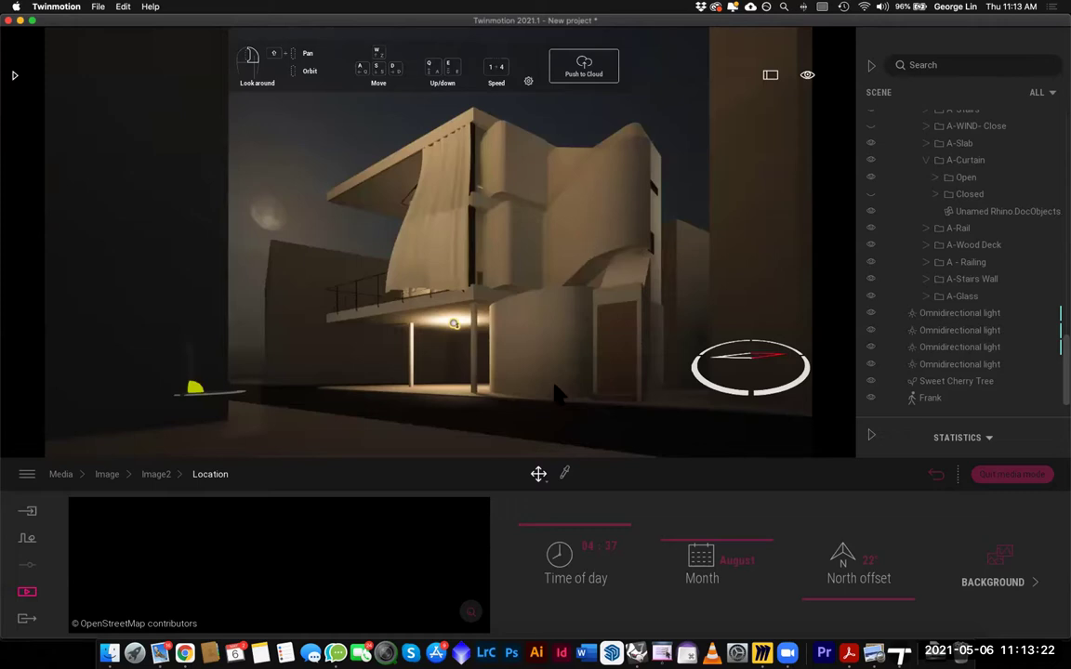
click(155, 475)
click(107, 475)
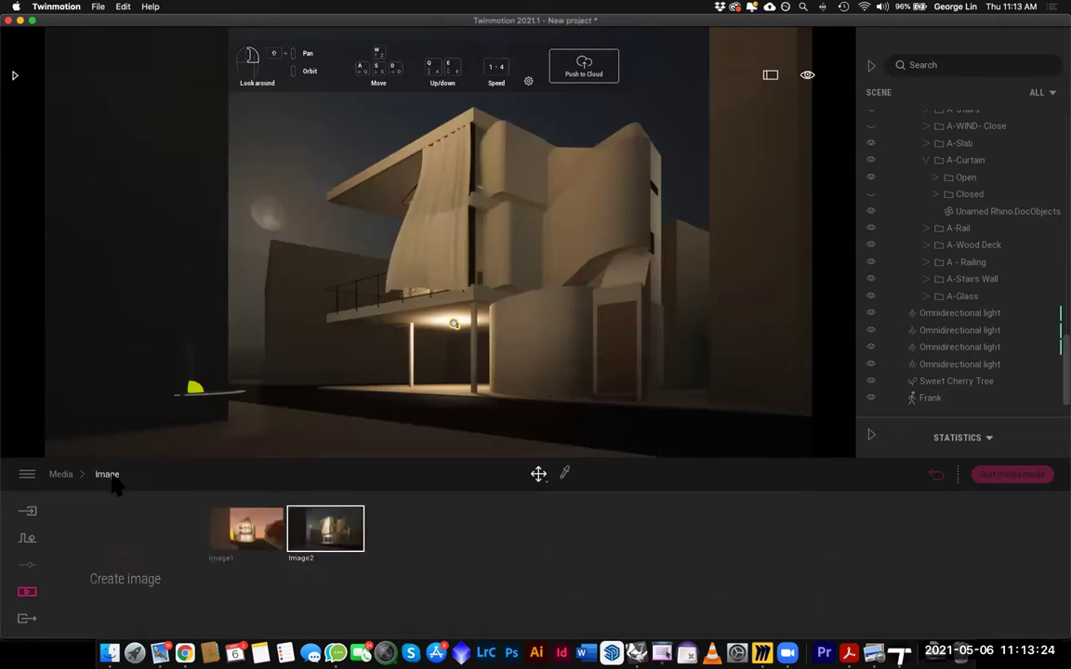
click(249, 530)
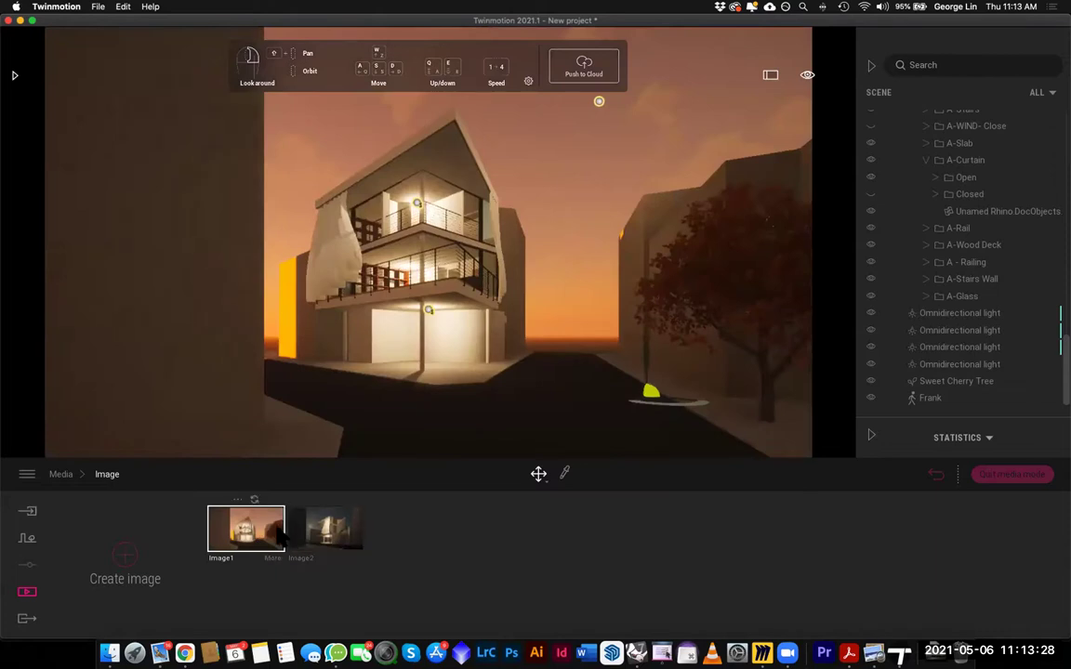
click(340, 530)
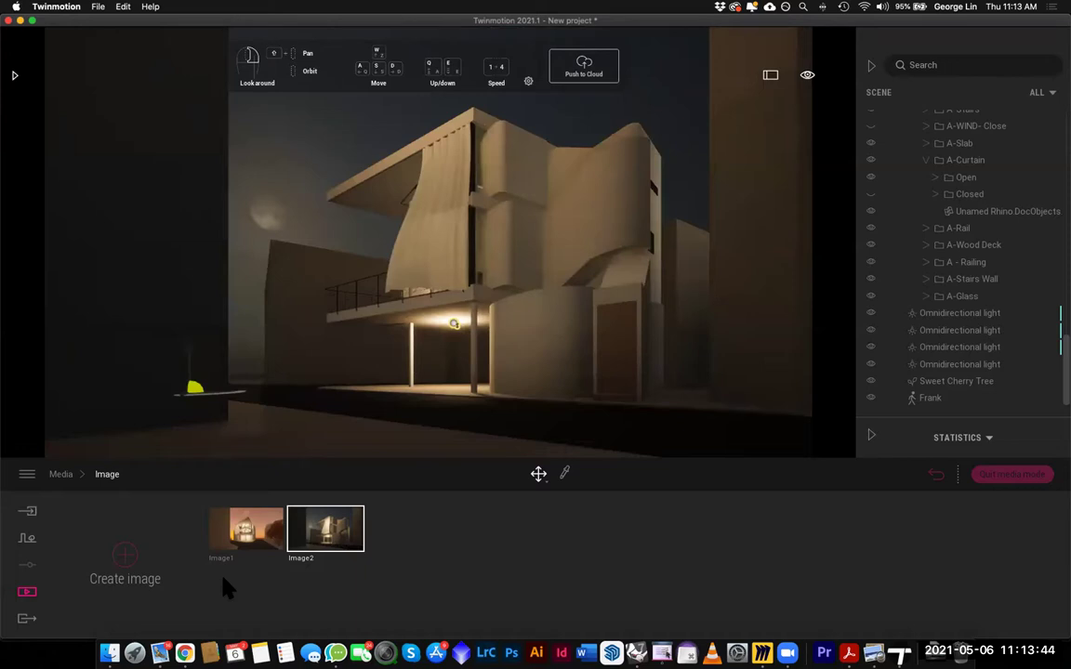
Adjust the weather of Image2 alone so that the street in front of the building is wet
mouse_move(319, 508)
click(353, 561)
click(415, 577)
mouse_move(196, 574)
mouse_down()
mouse_move(277, 569)
mouse_move(181, 567)
mouse_up()
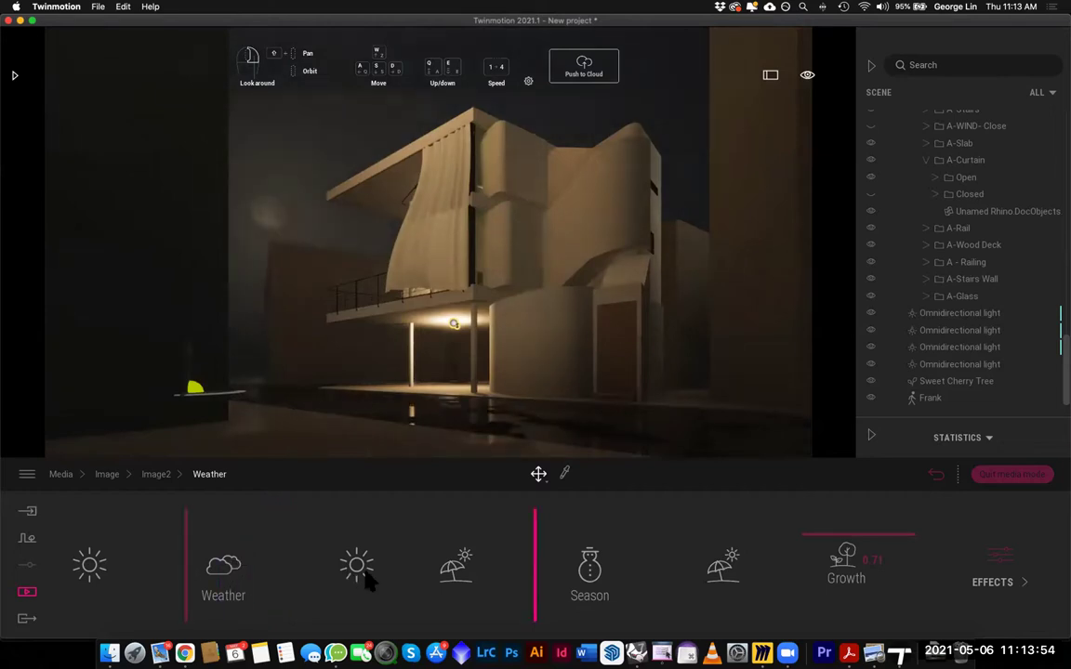
drag(316, 571, 299, 569)
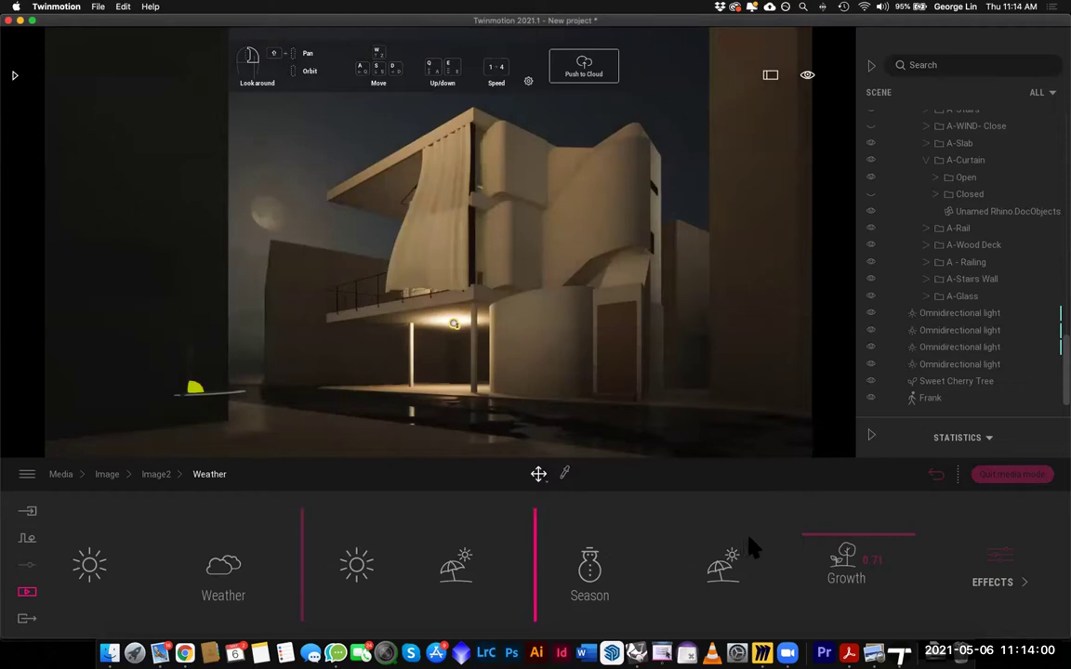
Return to the image list and compare the Image1 and Image2 views by switching between them
click(27, 597)
click(279, 558)
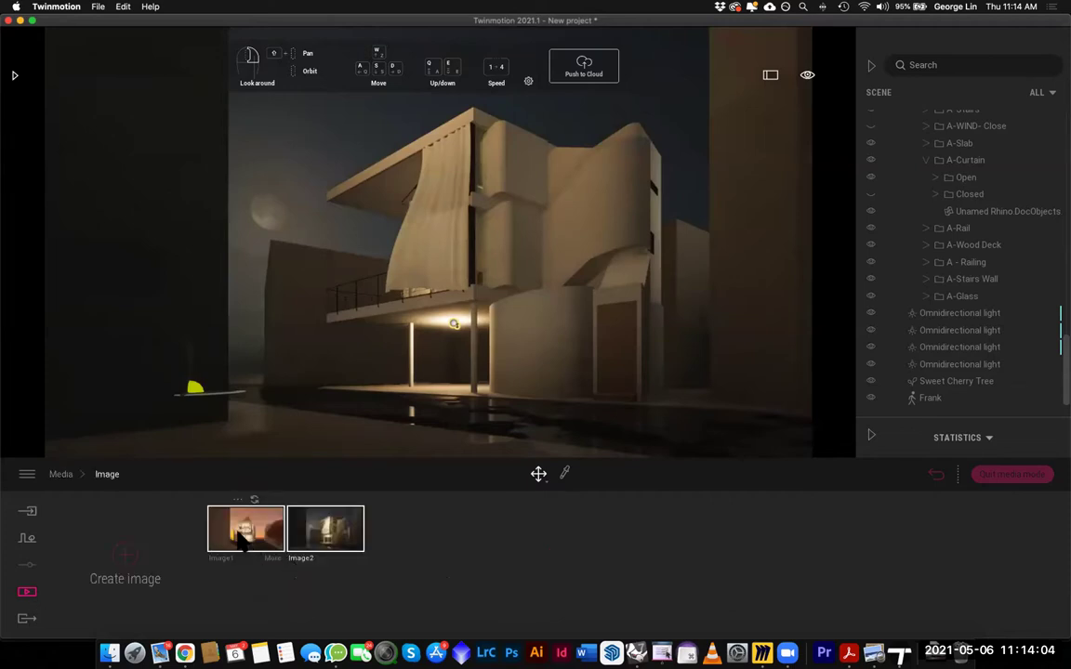
click(244, 532)
click(316, 535)
click(243, 532)
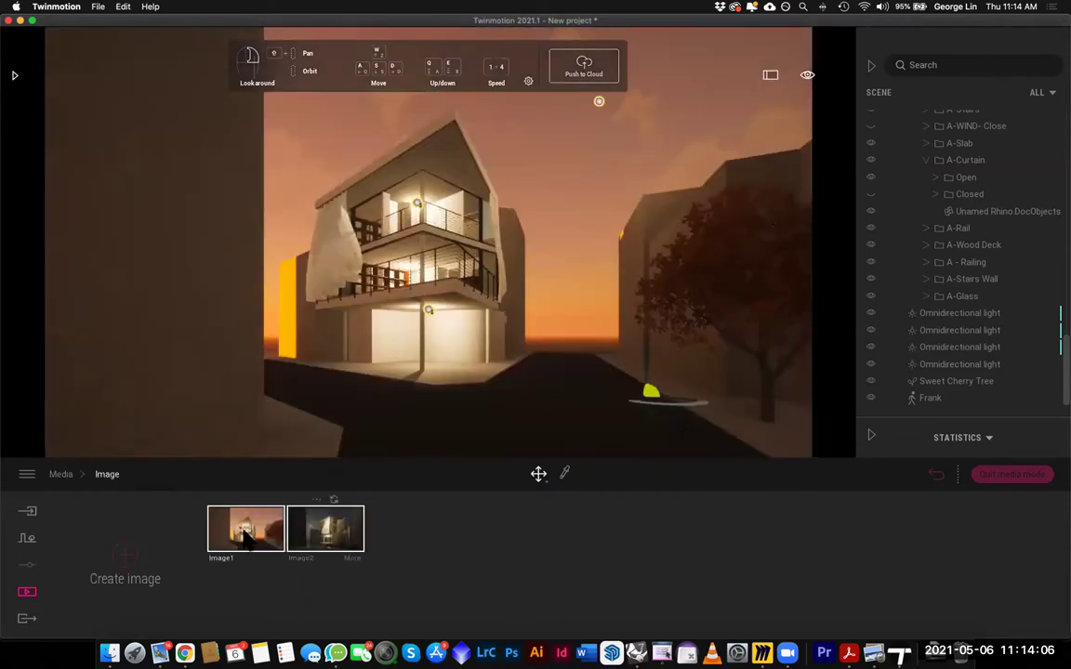
click(327, 529)
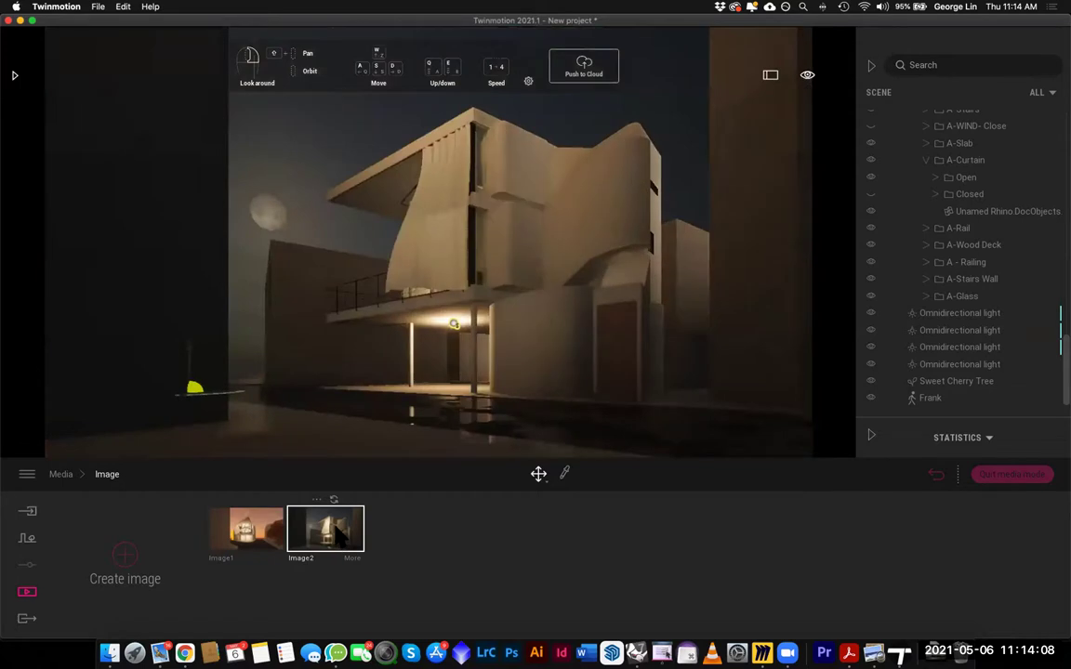
click(27, 620)
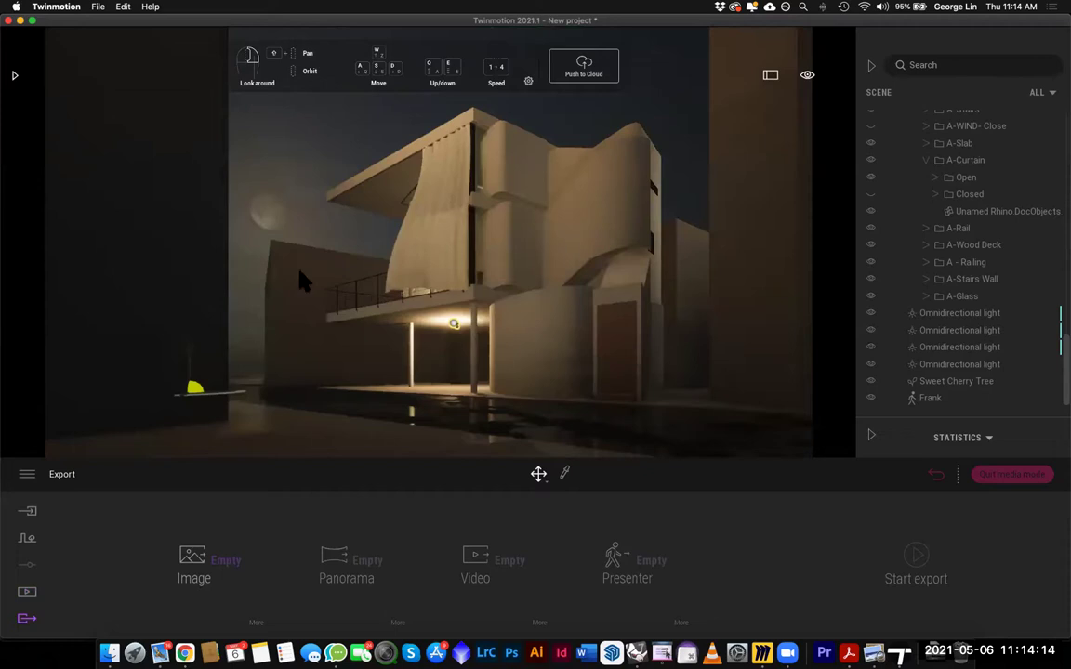
click(67, 8)
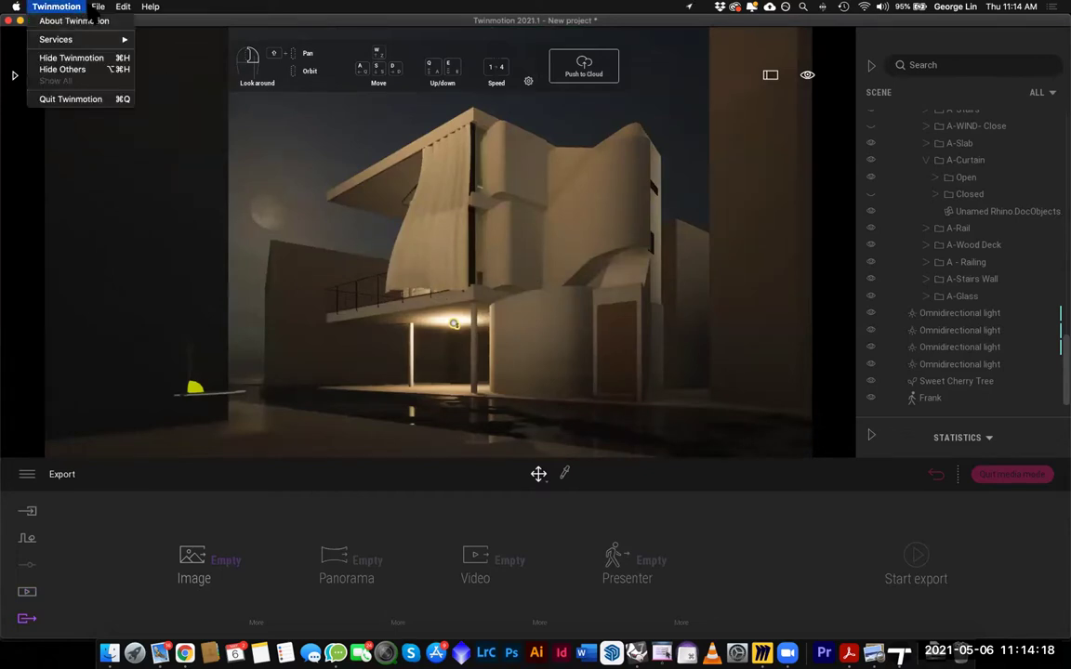
mouse_move(122, 10)
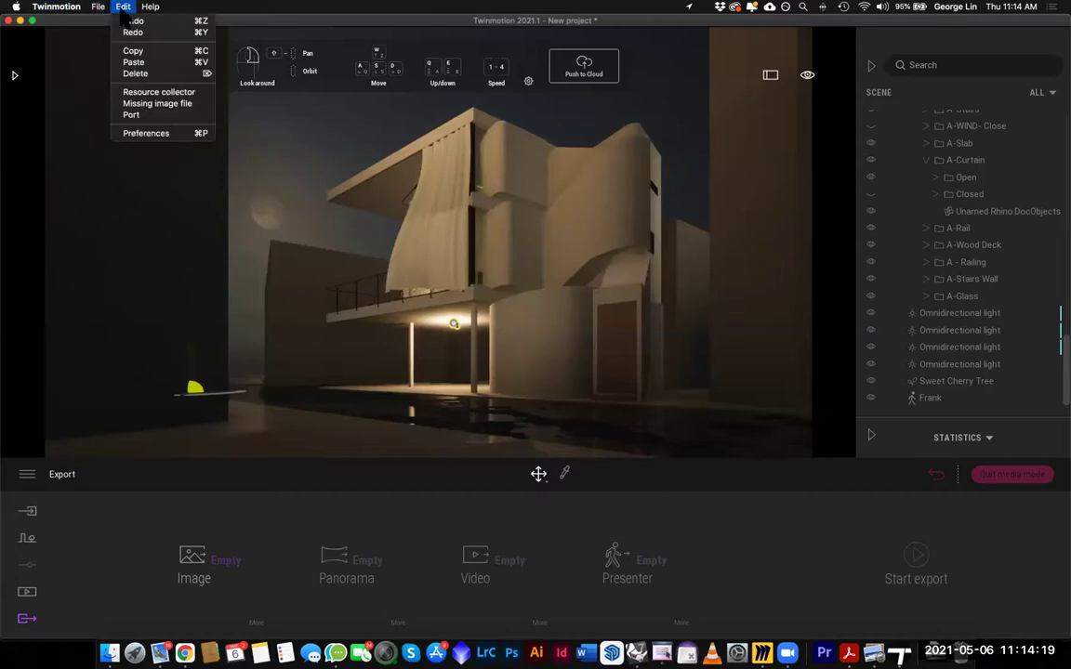
click(158, 135)
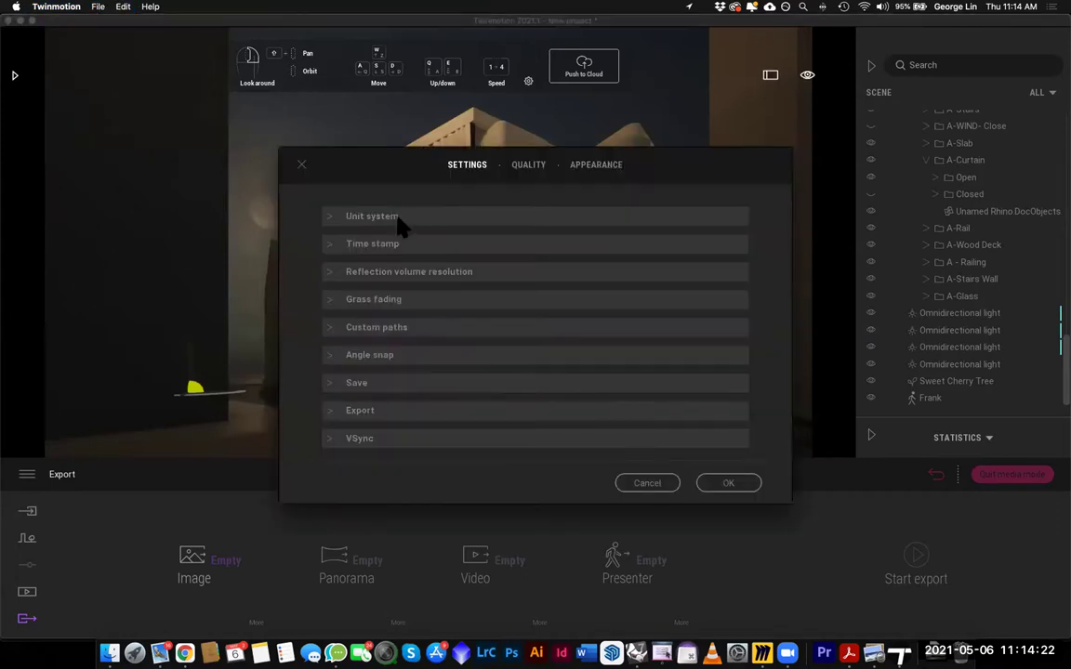
click(648, 483)
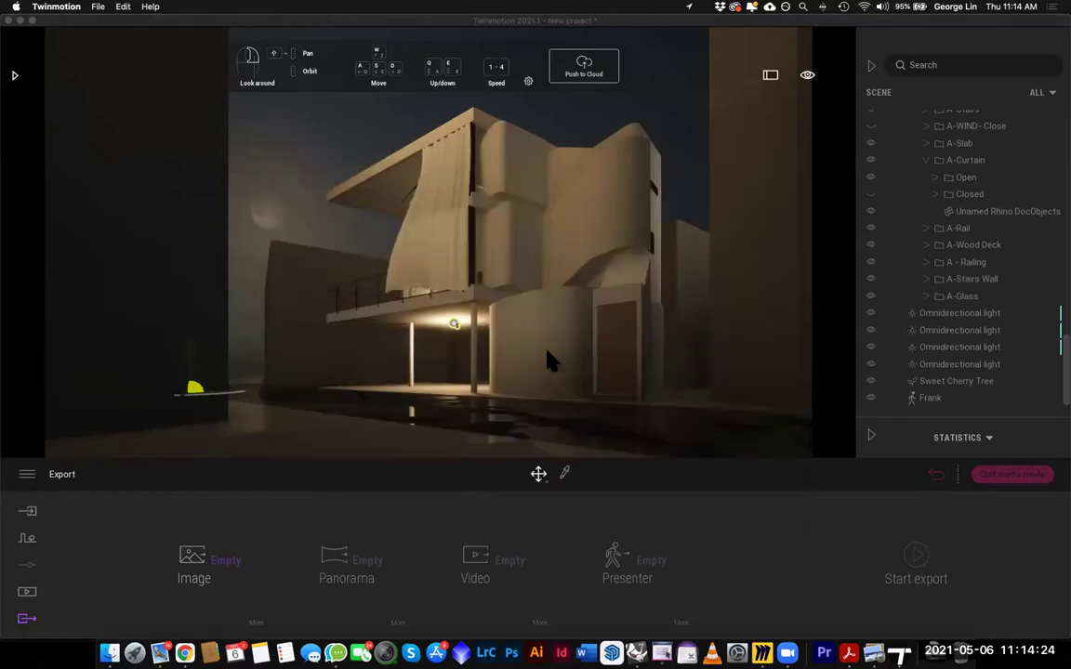
Open the program preferences and review the Unit system and Time stamp options
click(124, 8)
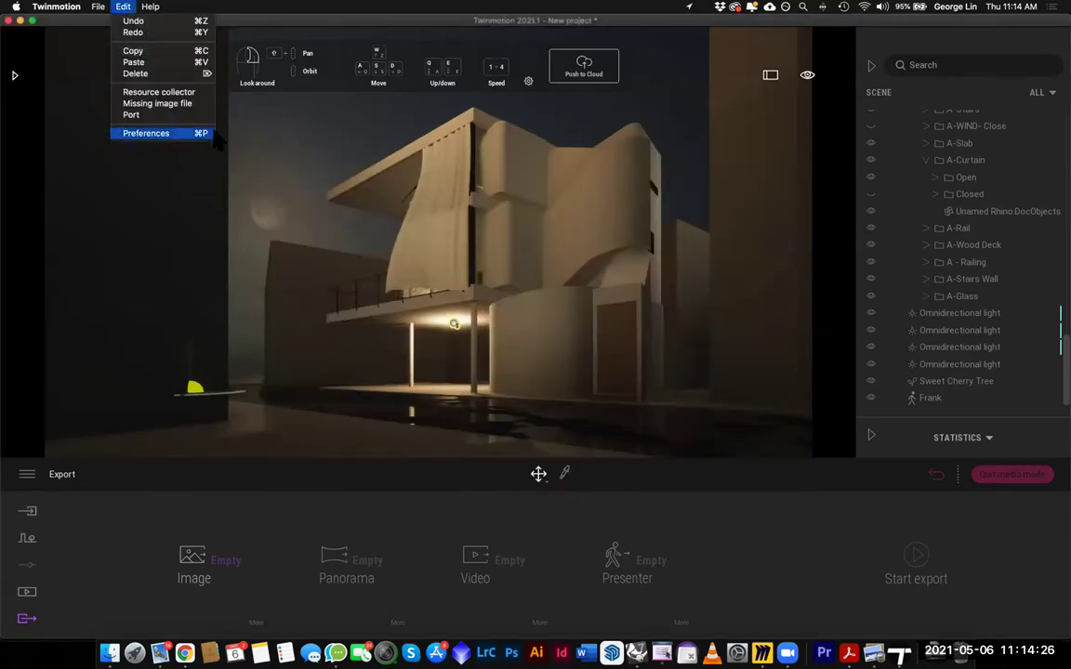
click(154, 134)
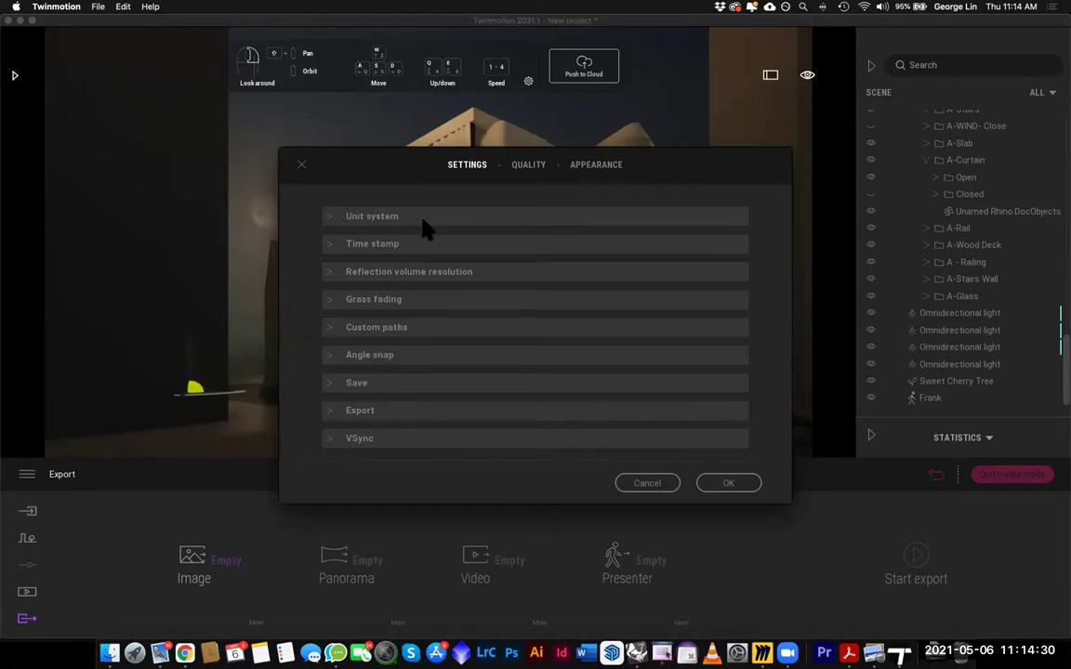
click(330, 221)
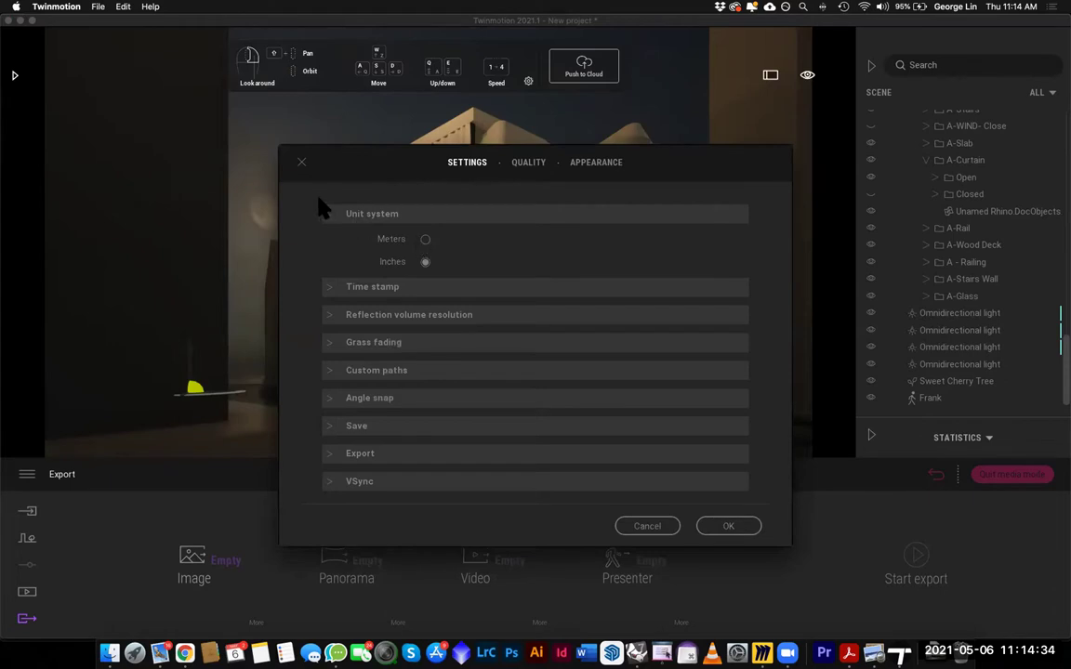
click(327, 215)
click(330, 240)
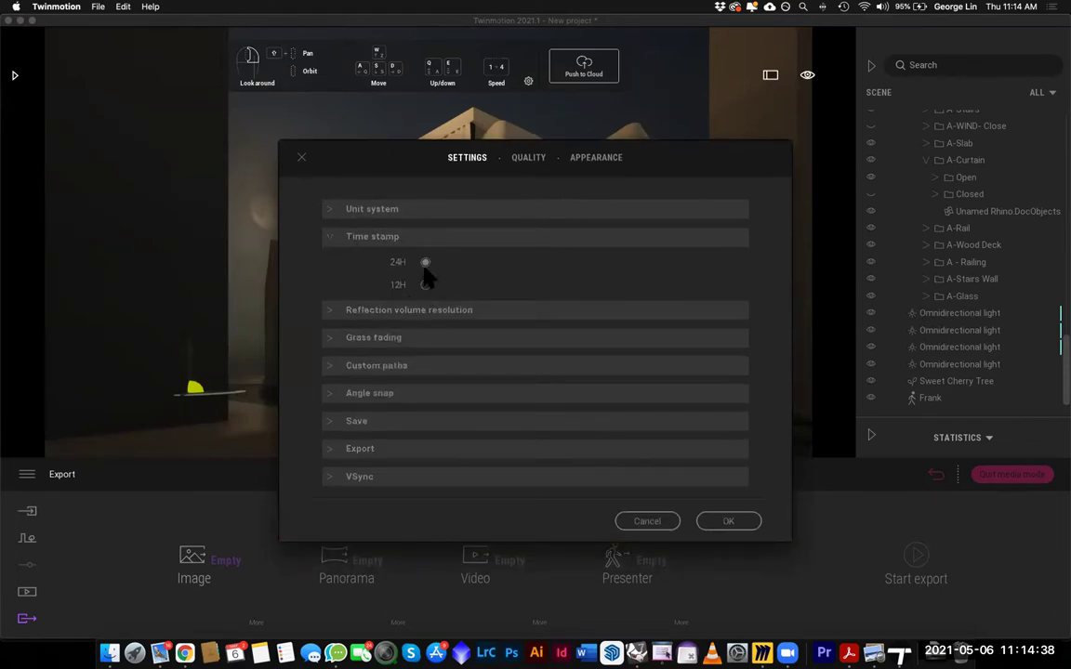
click(337, 237)
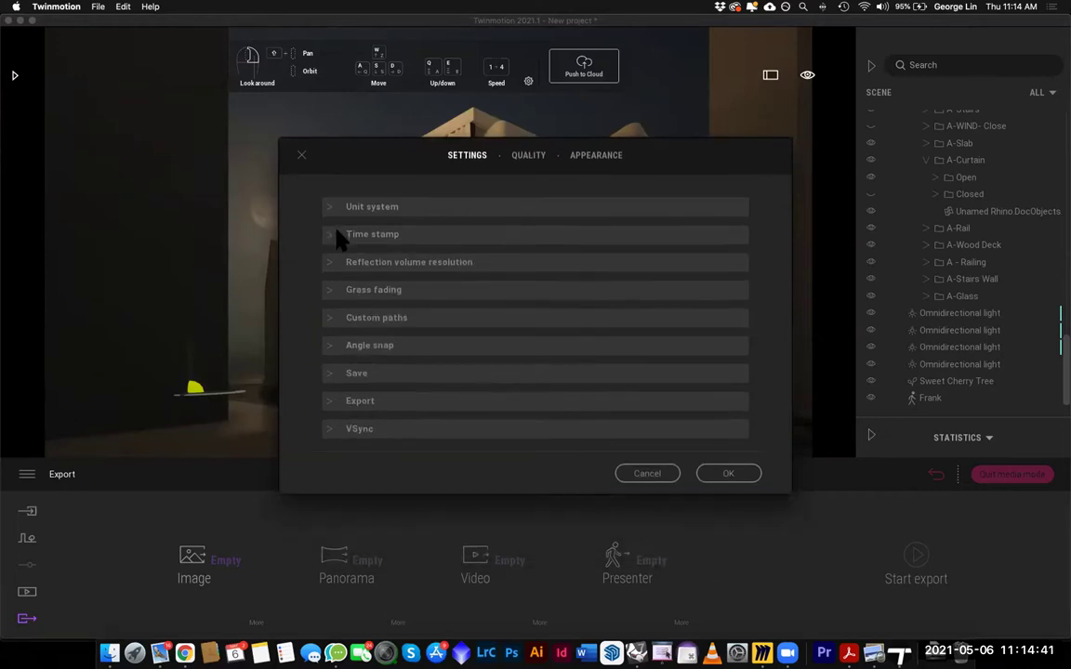
Set the overall display quality preset to Low in the preferences and apply it
click(525, 155)
click(579, 157)
click(532, 158)
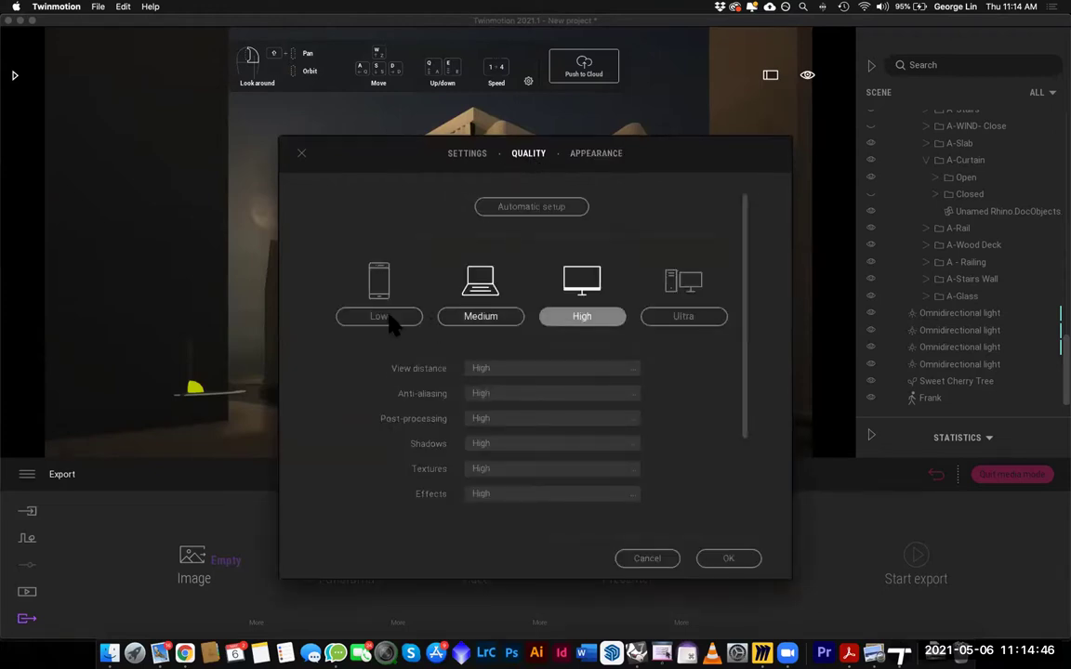
drag(376, 163, 743, 111)
click(739, 247)
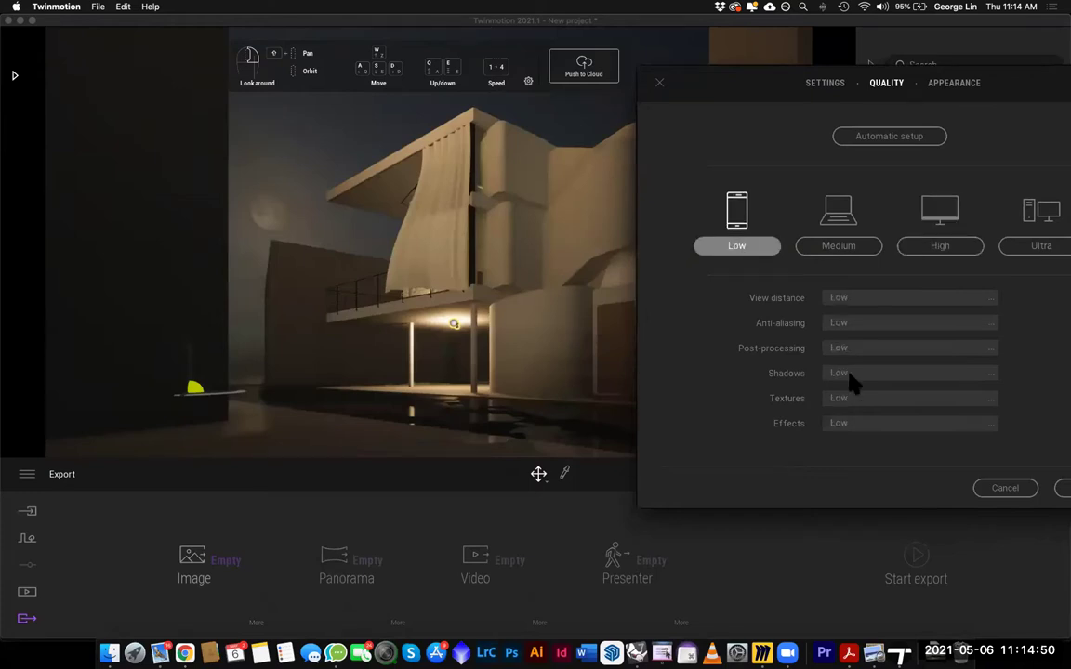
click(1062, 489)
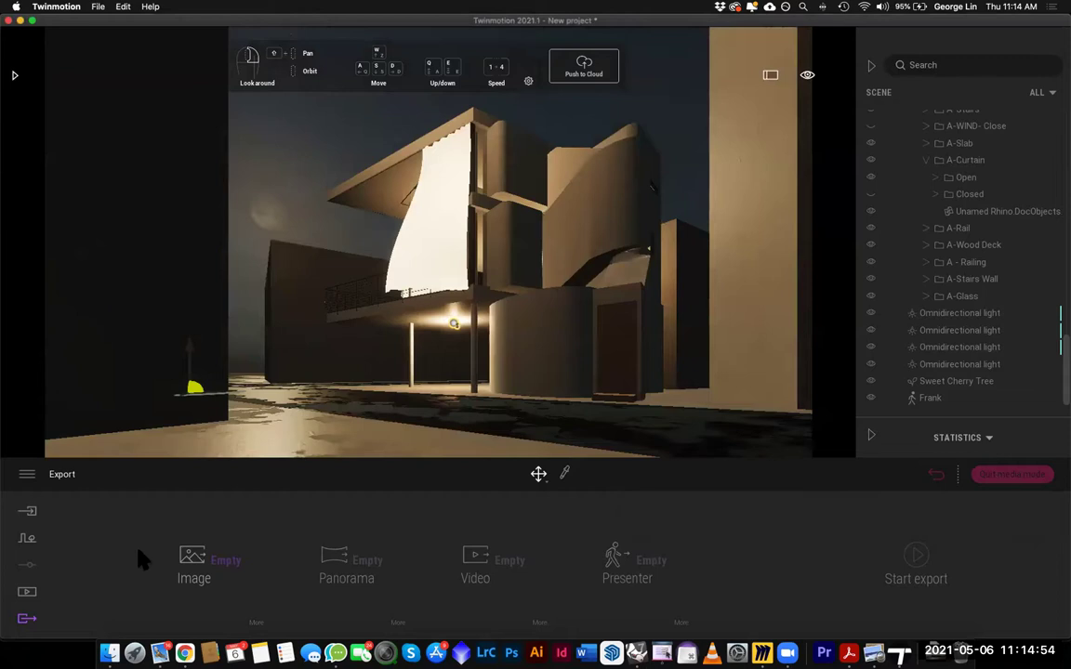
Return to the saved images and view Image1 and Image2 at the Low quality preset
click(27, 591)
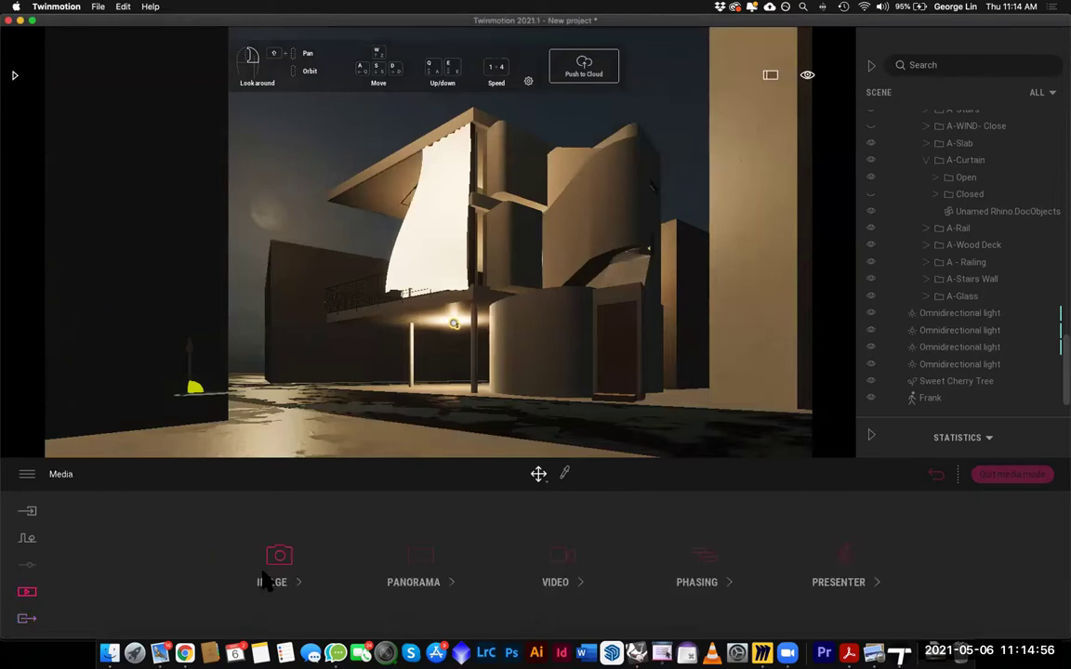
click(272, 582)
click(246, 528)
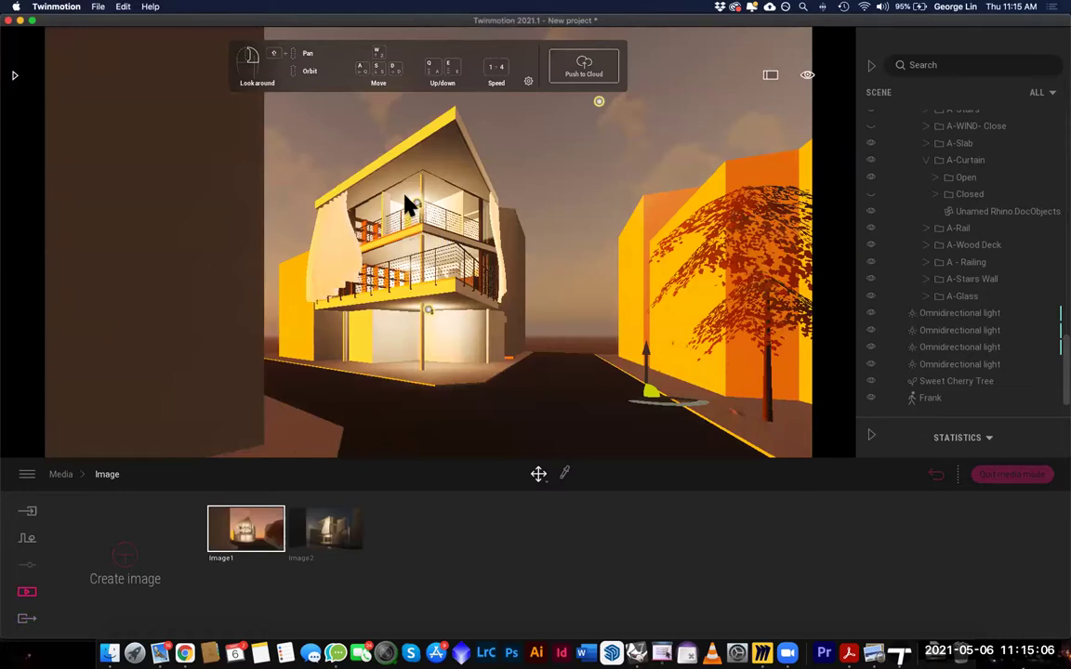
click(333, 547)
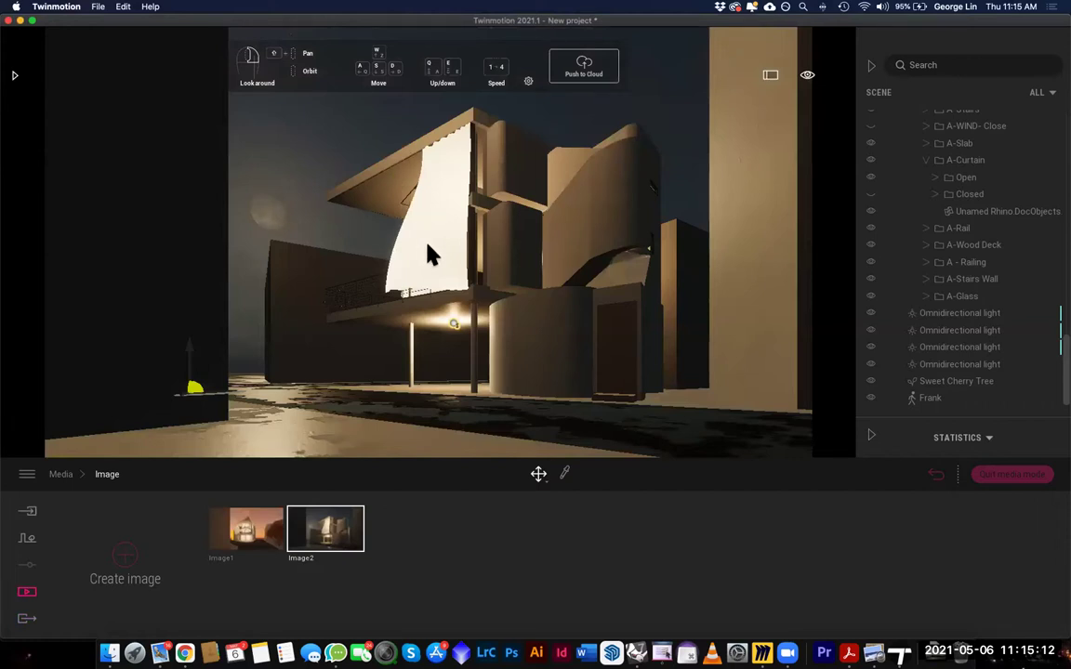
Reopen the preferences to review the quality presets, and cancel without changing them
click(122, 7)
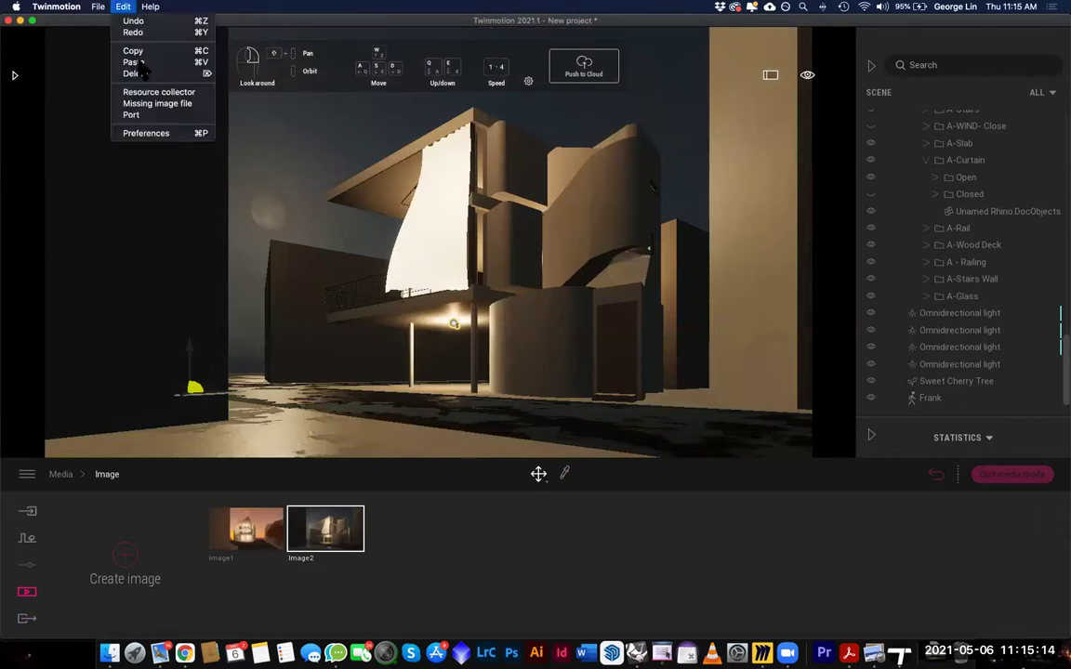
click(146, 133)
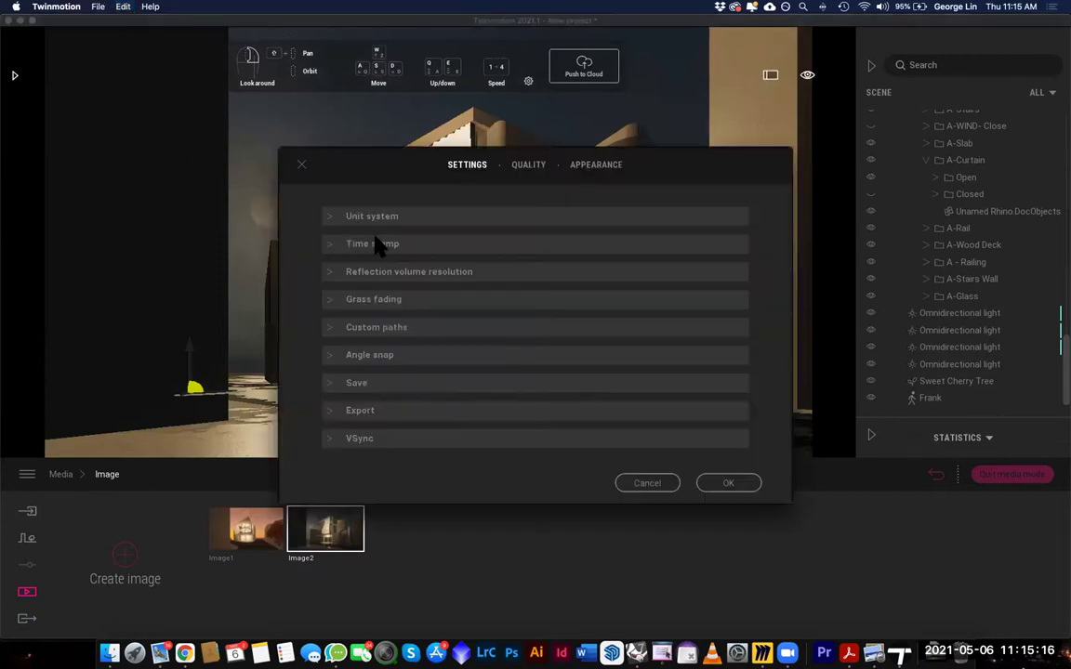
click(528, 164)
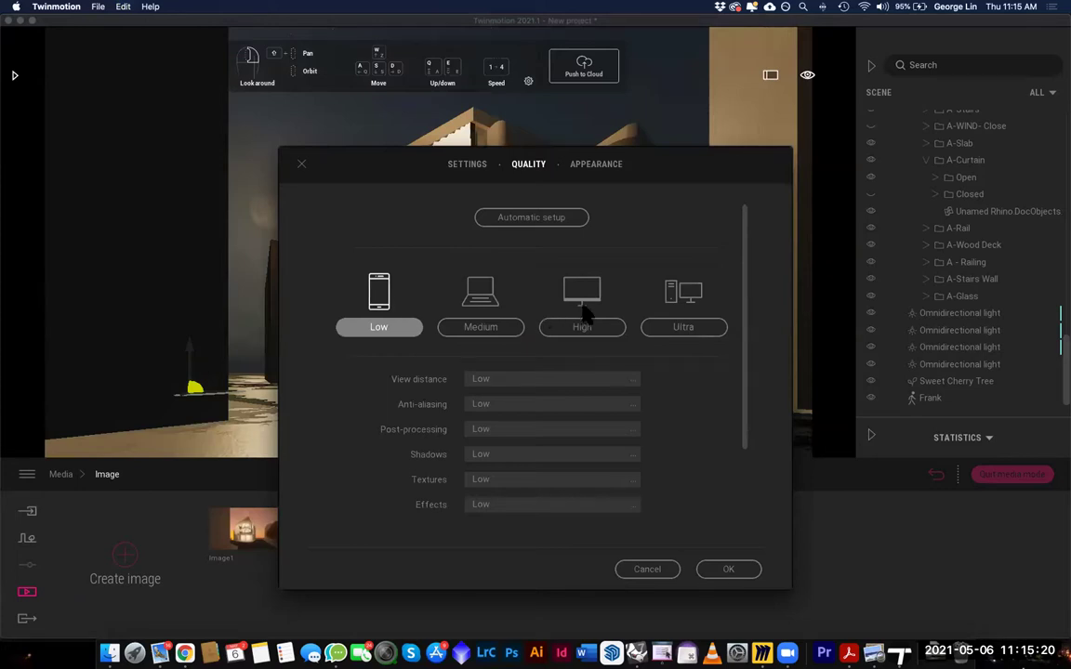
drag(721, 164, 914, 72)
click(858, 476)
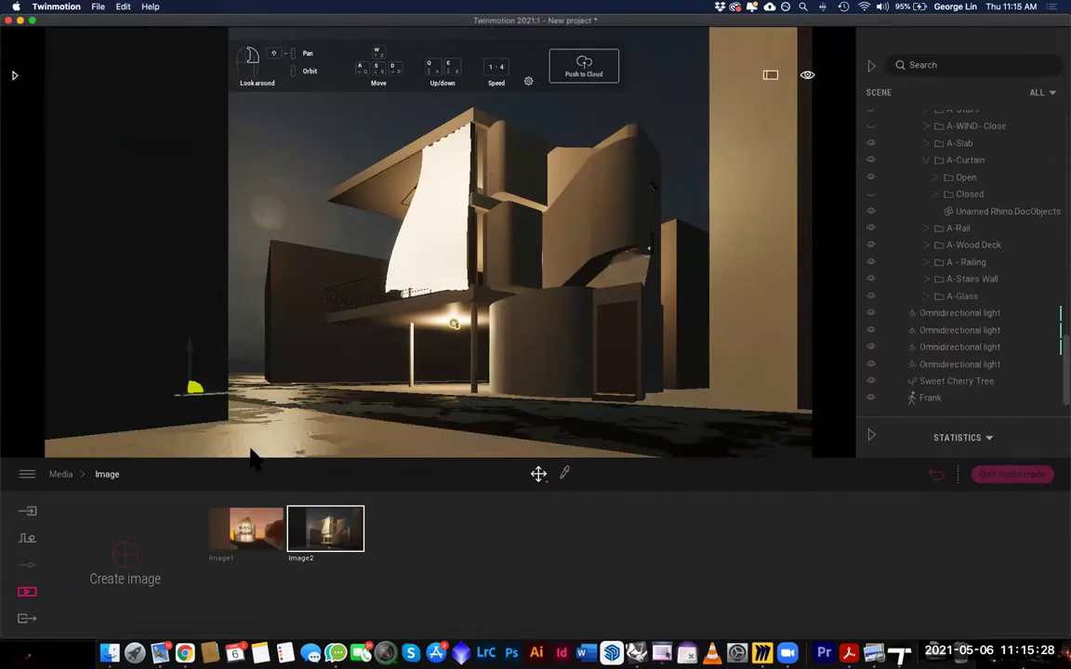
Add the saved images Image1 and Image2 to the image export selection
click(27, 619)
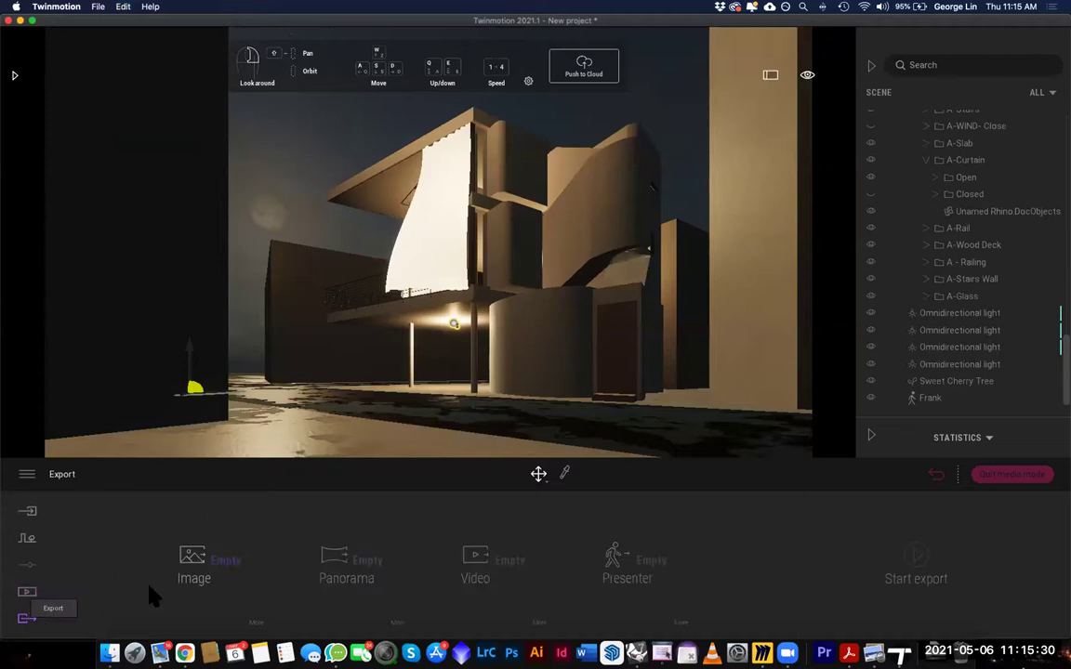
click(229, 565)
click(211, 562)
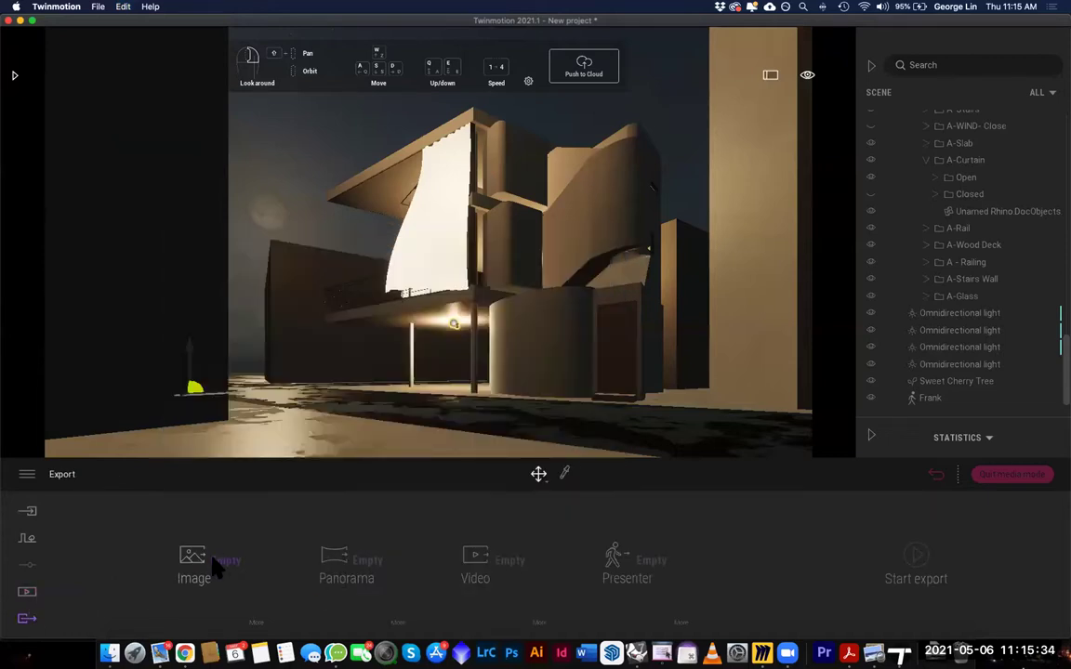
click(216, 568)
click(302, 316)
Export the selected images to the Assignment 8 Rendering folder inside folder 218 of CCSF - Teaching Desktop
click(917, 558)
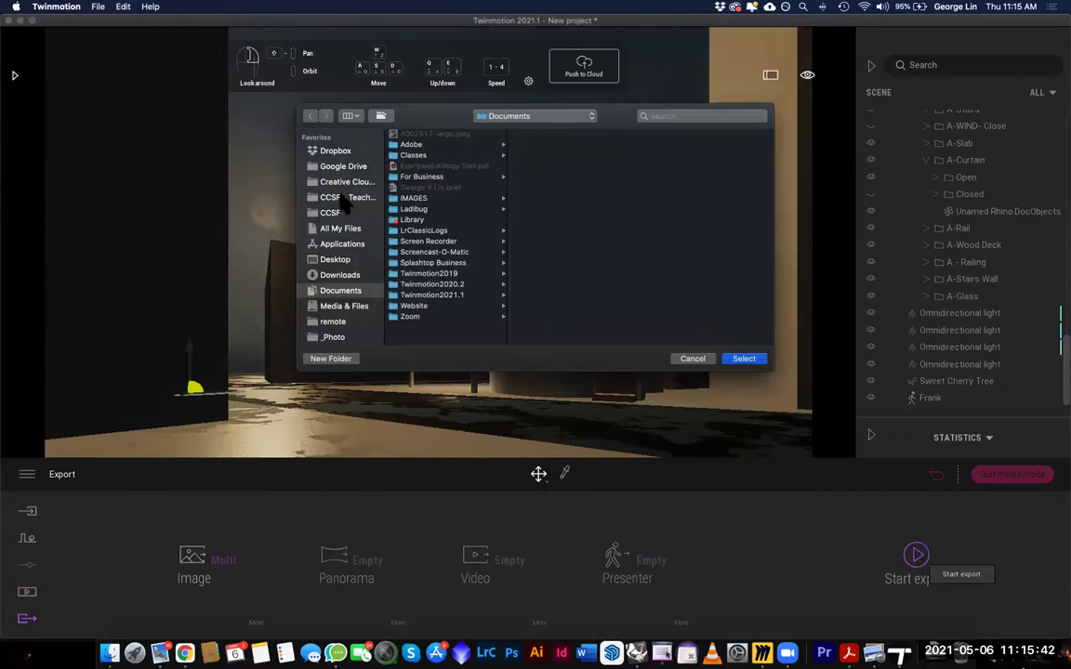
click(342, 198)
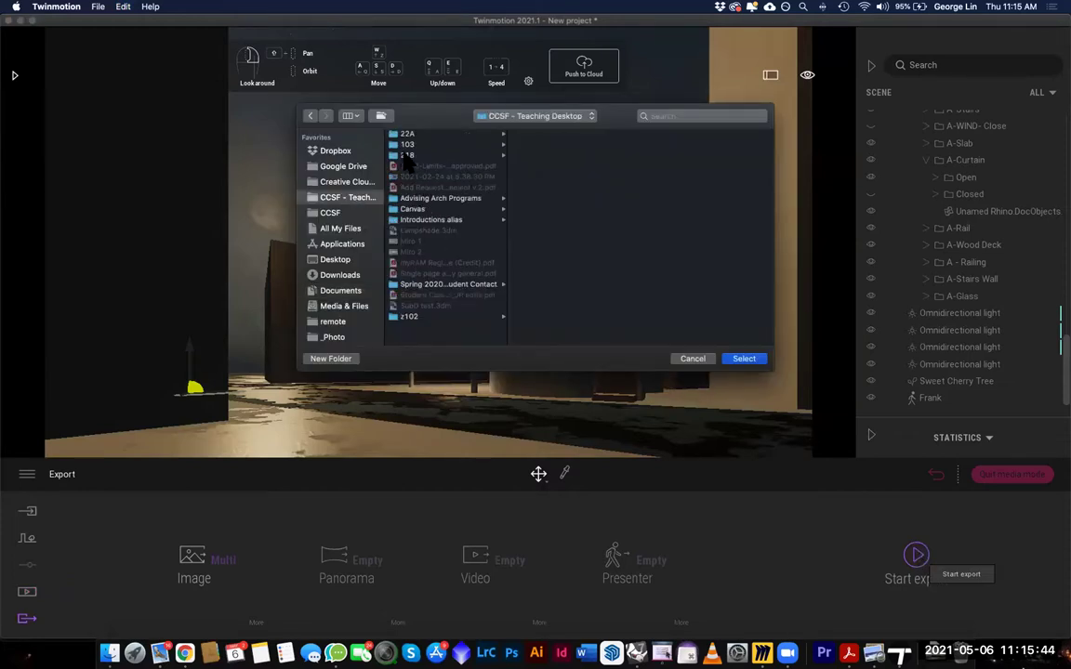
click(441, 156)
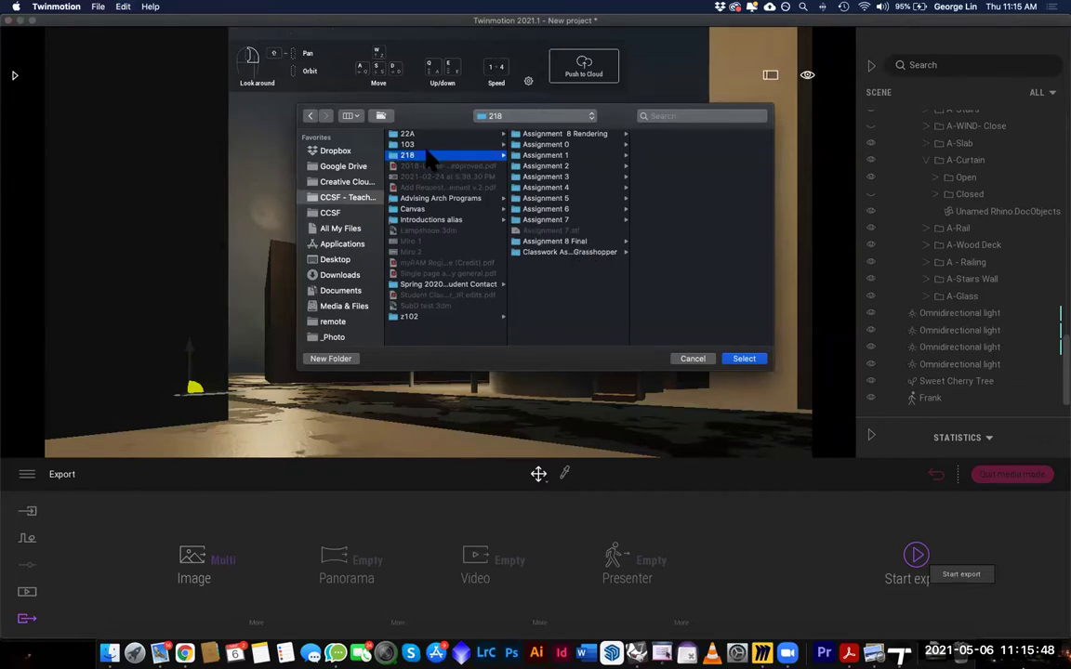
click(586, 134)
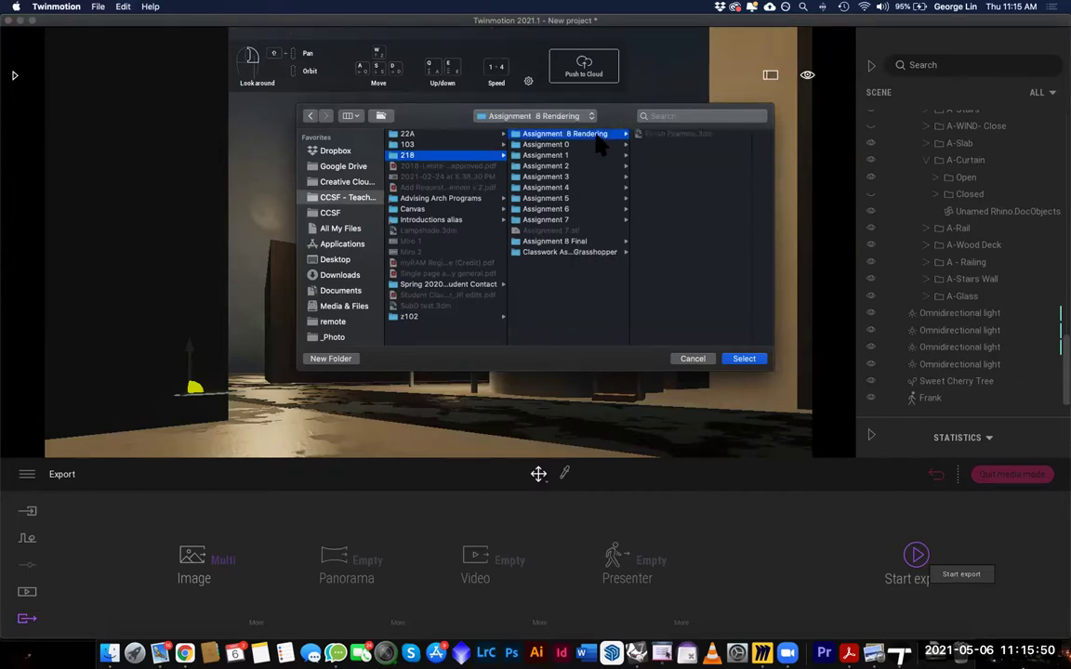
click(742, 358)
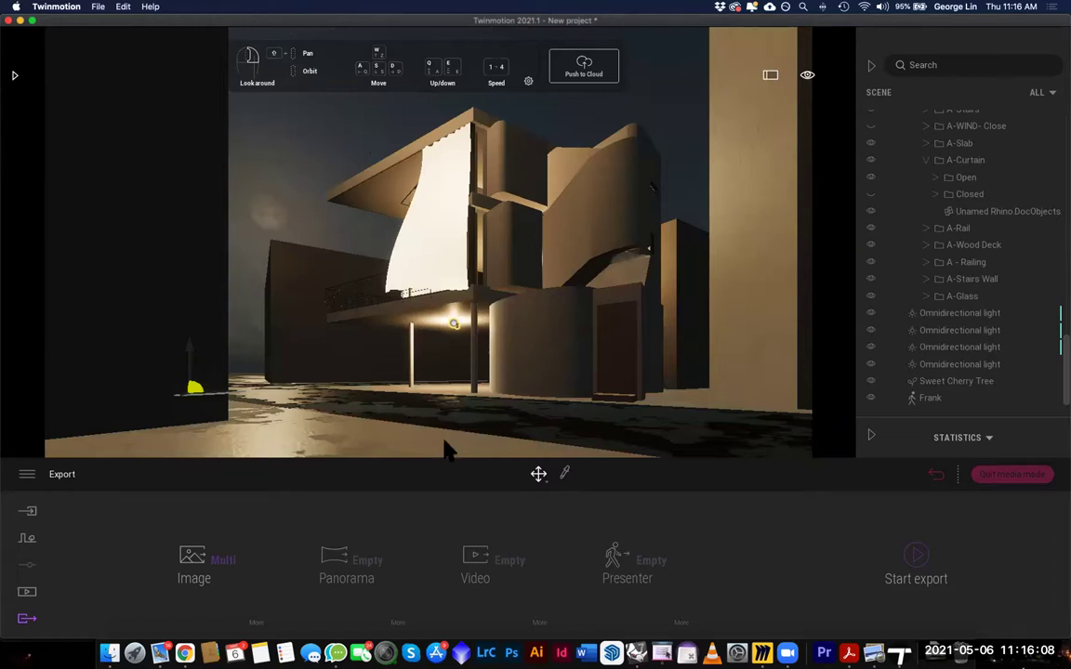
Switch to Finder and open the Assignment 8 Rendering folder inside folder 218
click(109, 654)
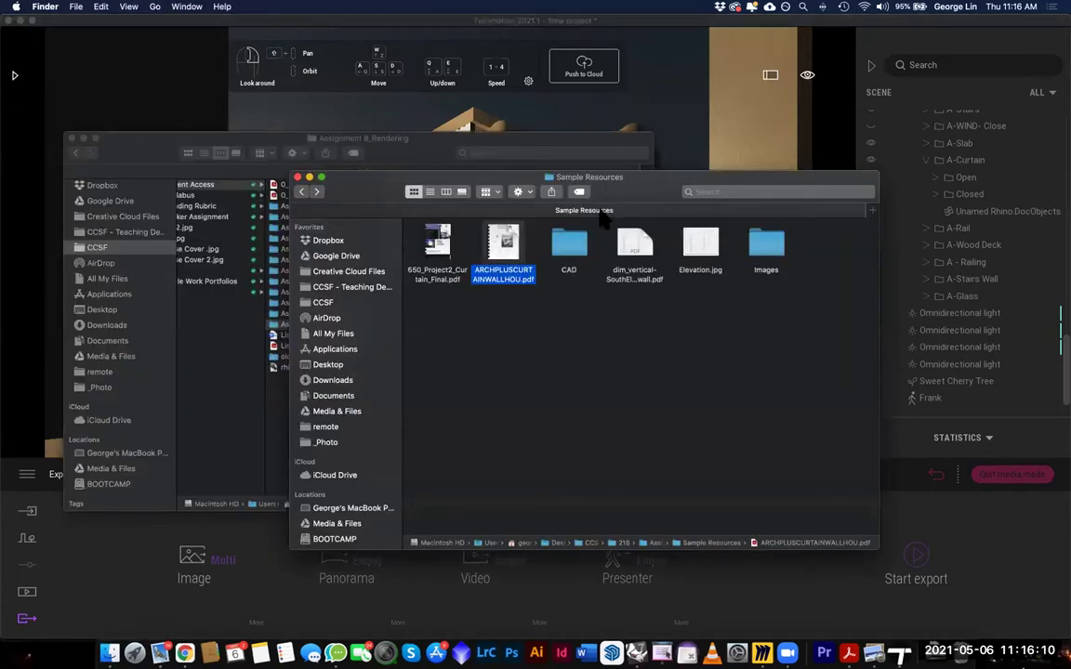
drag(308, 200, 344, 266)
click(338, 258)
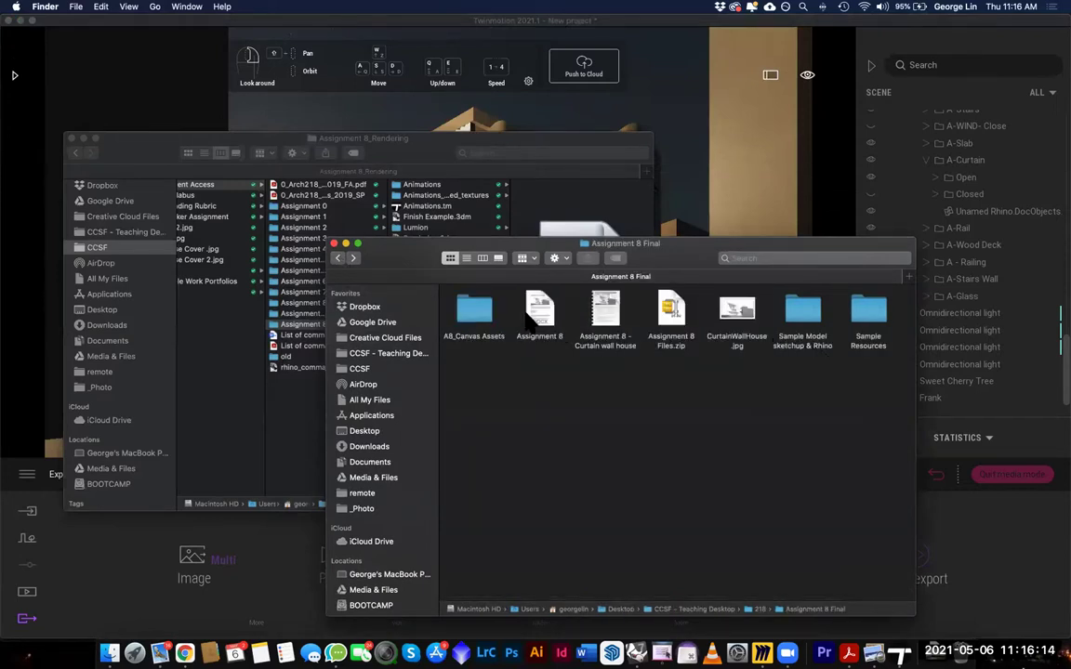
click(339, 259)
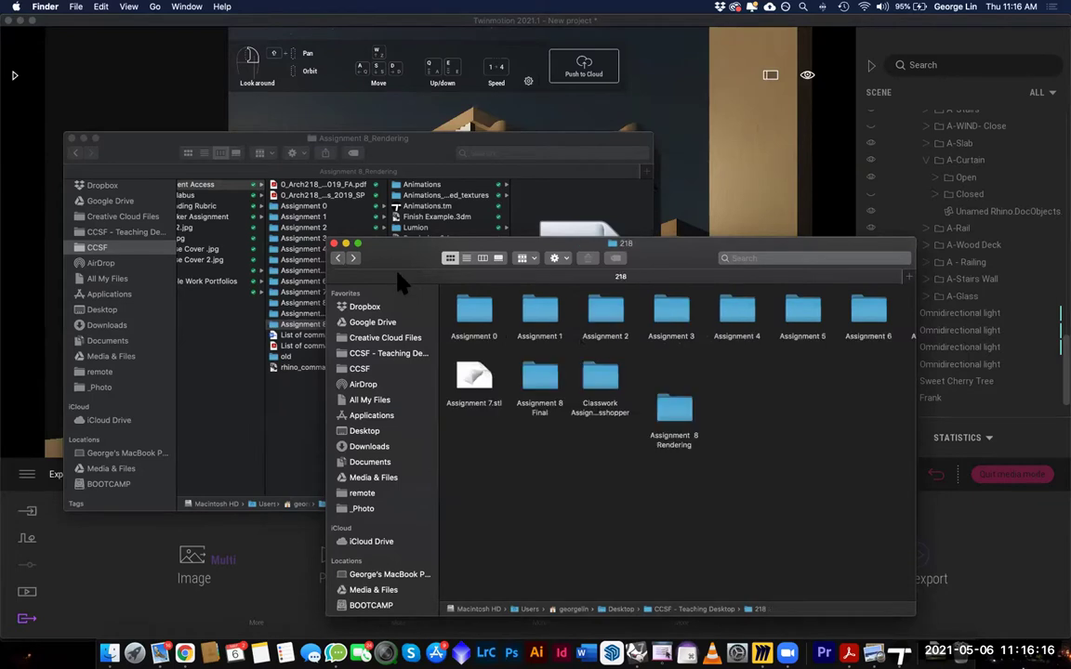
click(677, 414)
double_click(677, 414)
Preview the exported Image1.png and Image2.png, and examine the curtain and wall details of Image2.png up close
click(540, 309)
key(space)
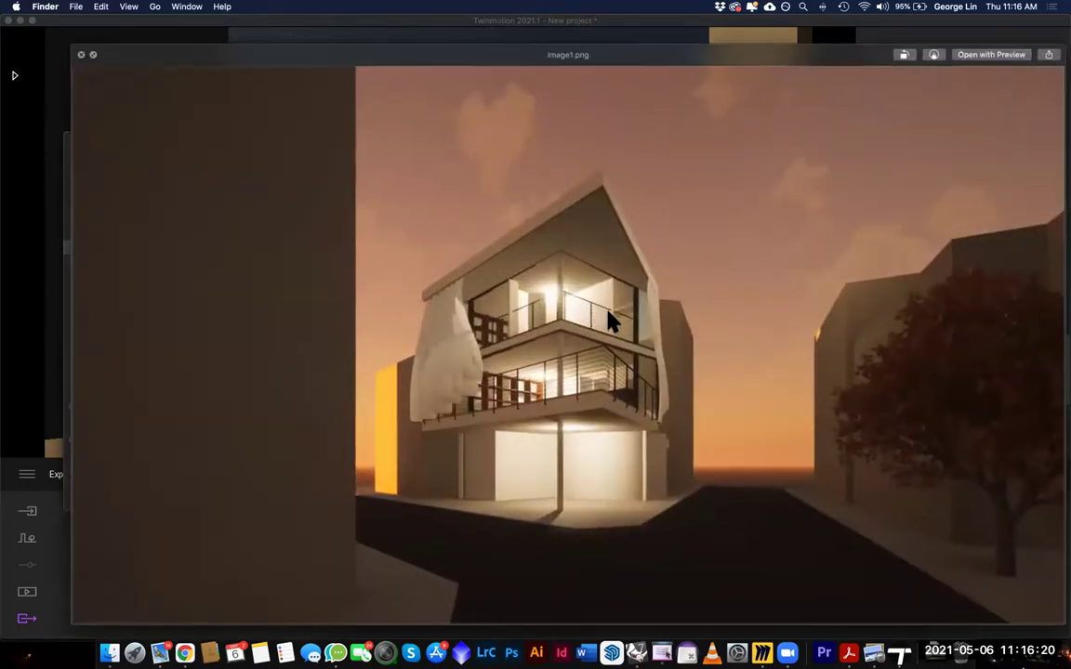
key(Right)
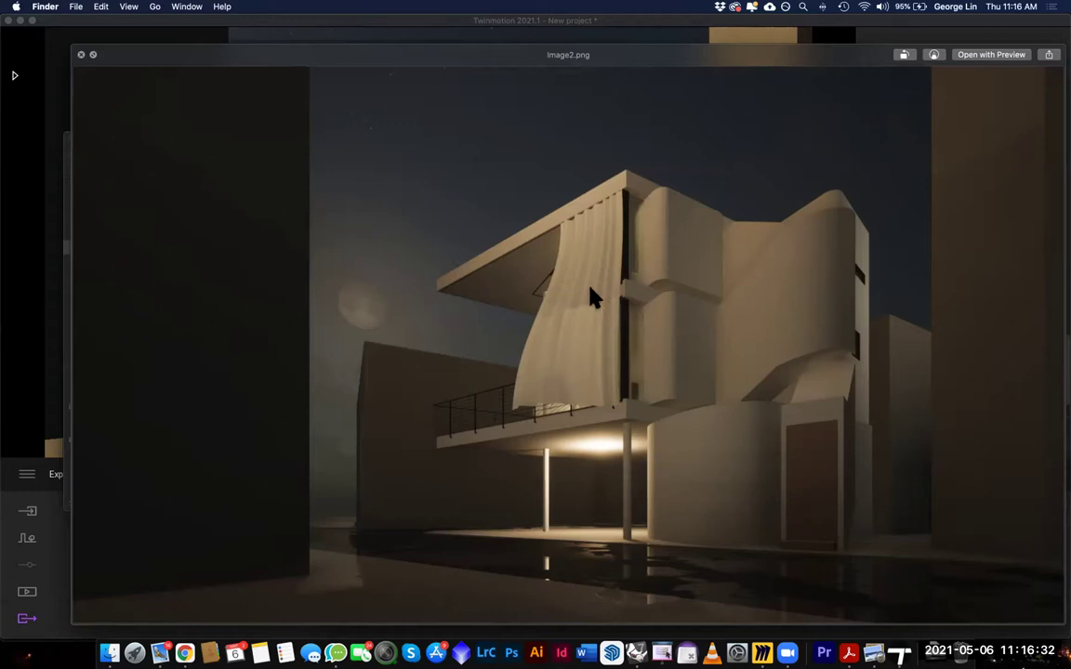
scroll(638, 304, up, 10)
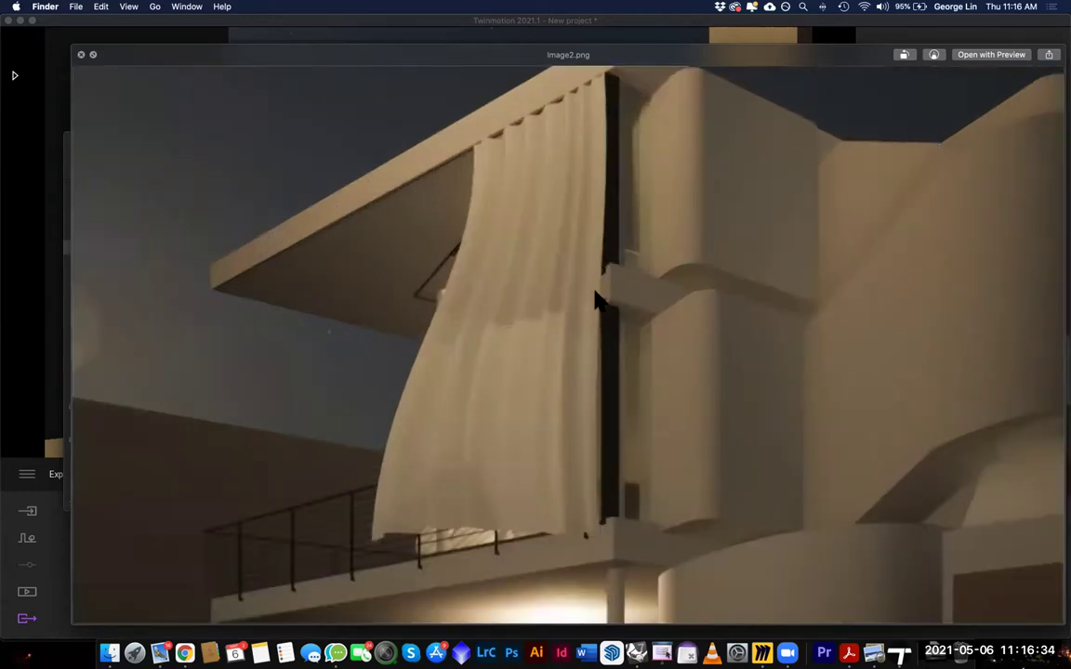
scroll(598, 299, down, 3)
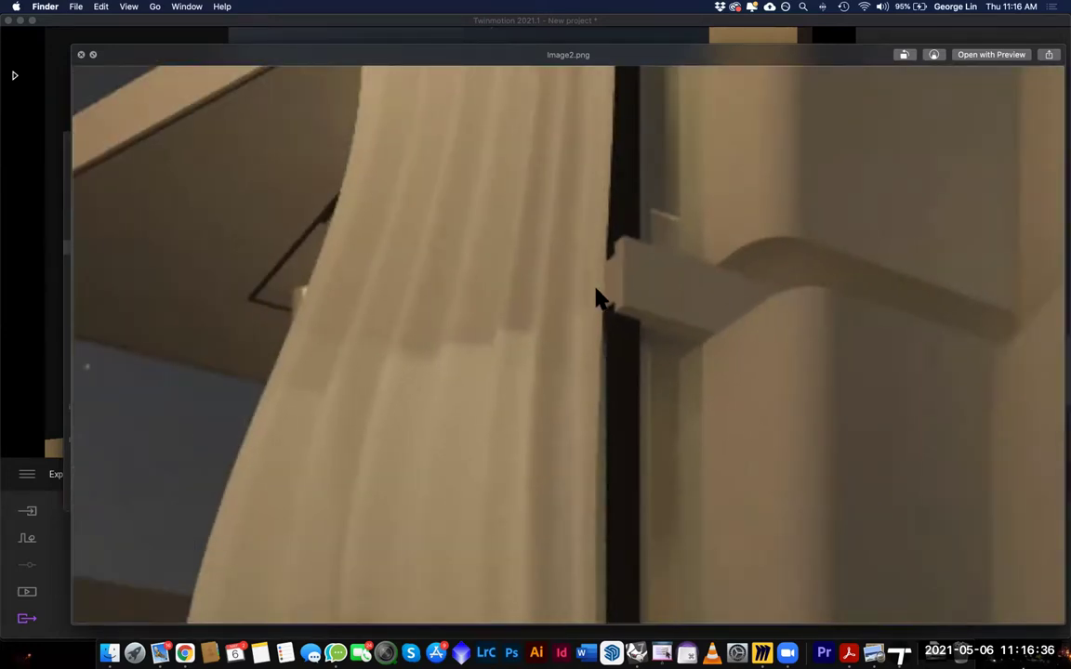
scroll(600, 299, up, 5)
scroll(600, 299, left, 5)
scroll(436, 406, up, 1)
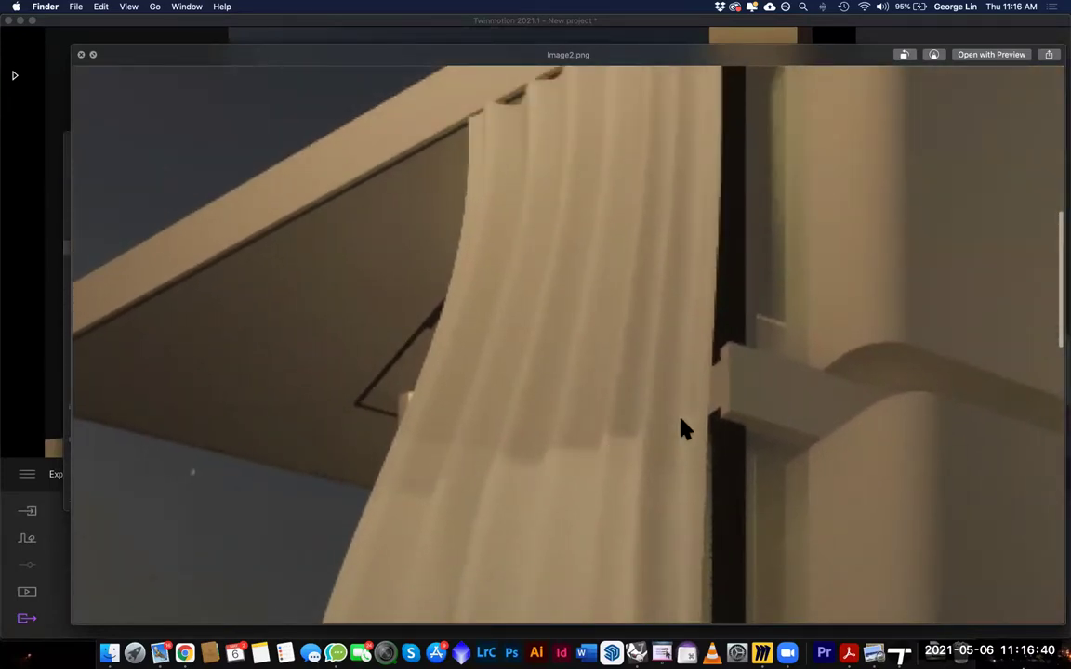
Examine the Image2.png render up close, checking the curtain hem, balcony railing, night sky and wet-ground reflections
scroll(686, 421, down, 8)
scroll(380, 273, up, 1)
scroll(381, 273, left, 1)
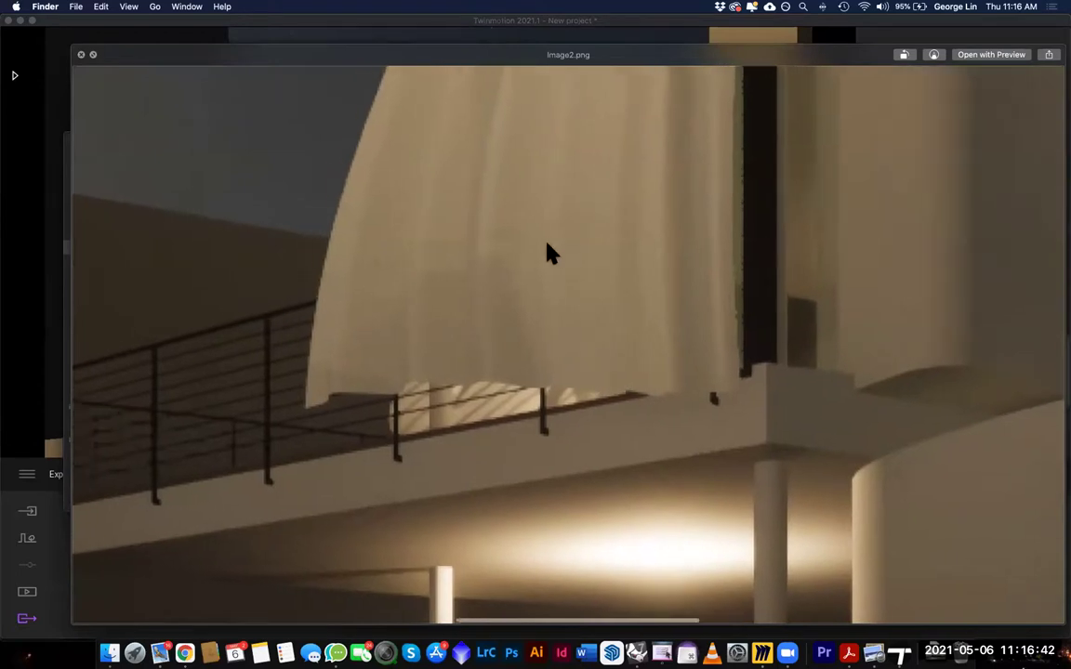
scroll(550, 307, left, 1)
scroll(549, 284, down, 5)
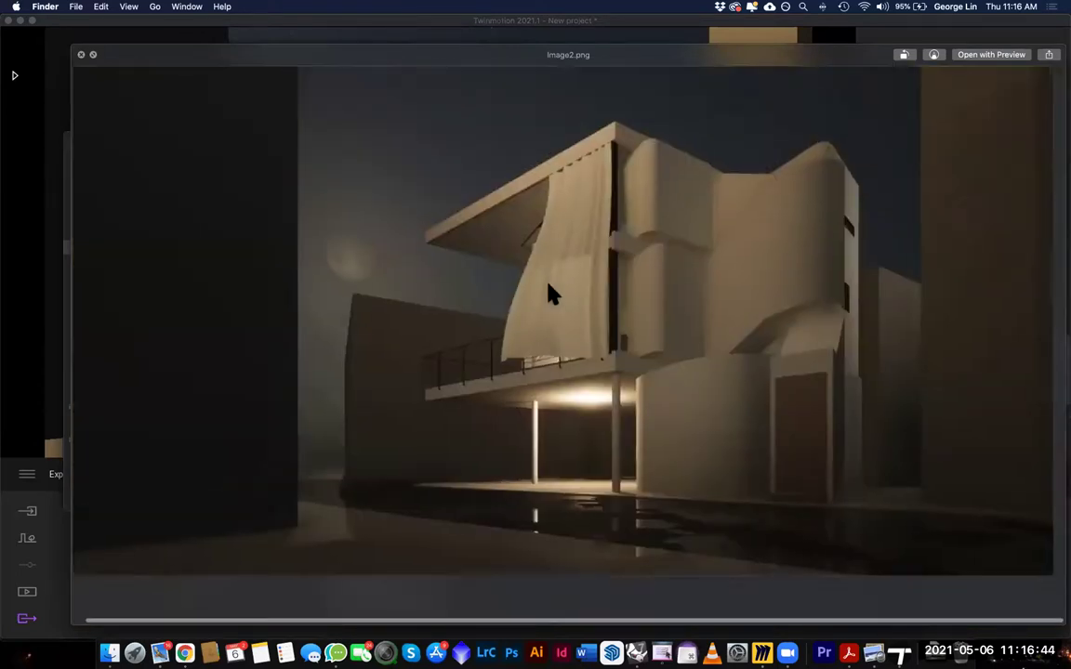
scroll(388, 186, up, 10)
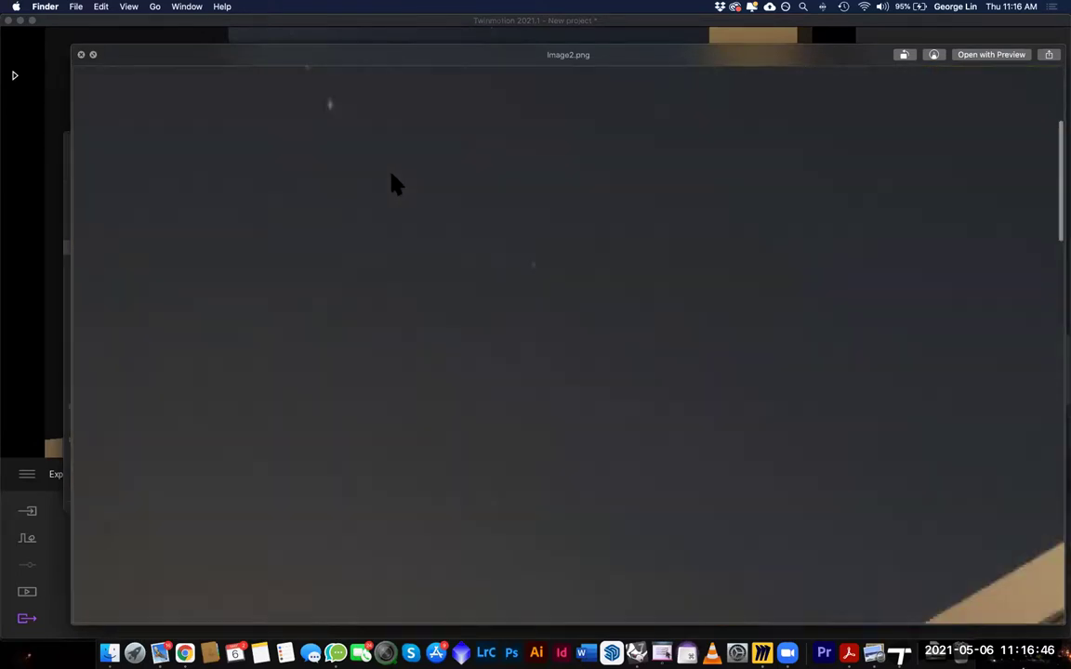
scroll(363, 307, down, 8)
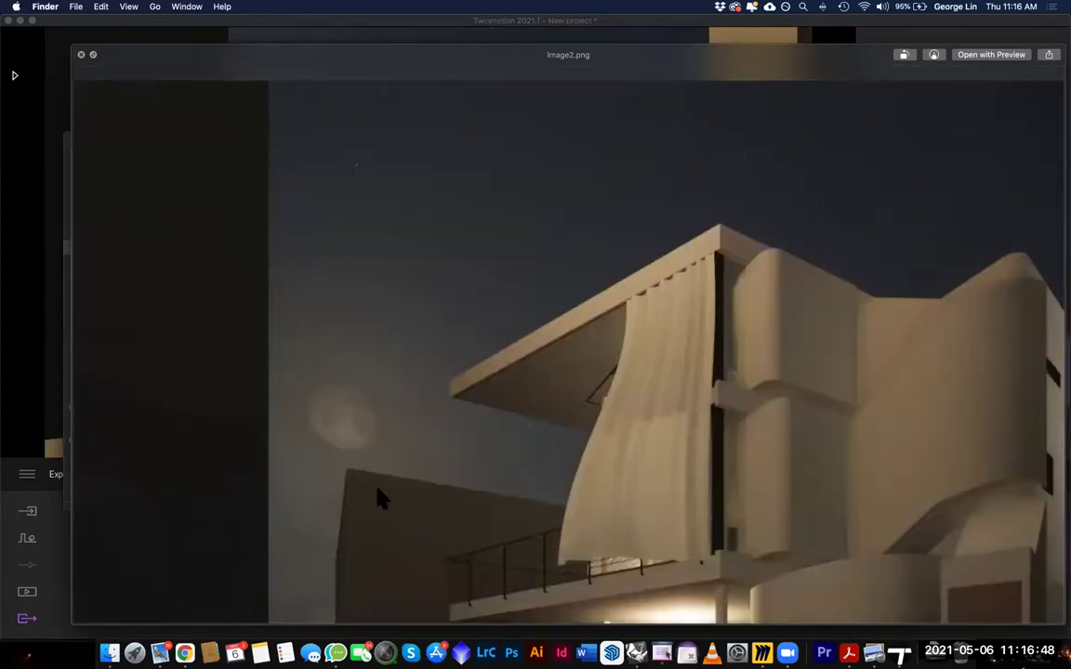
scroll(370, 409, down, 6)
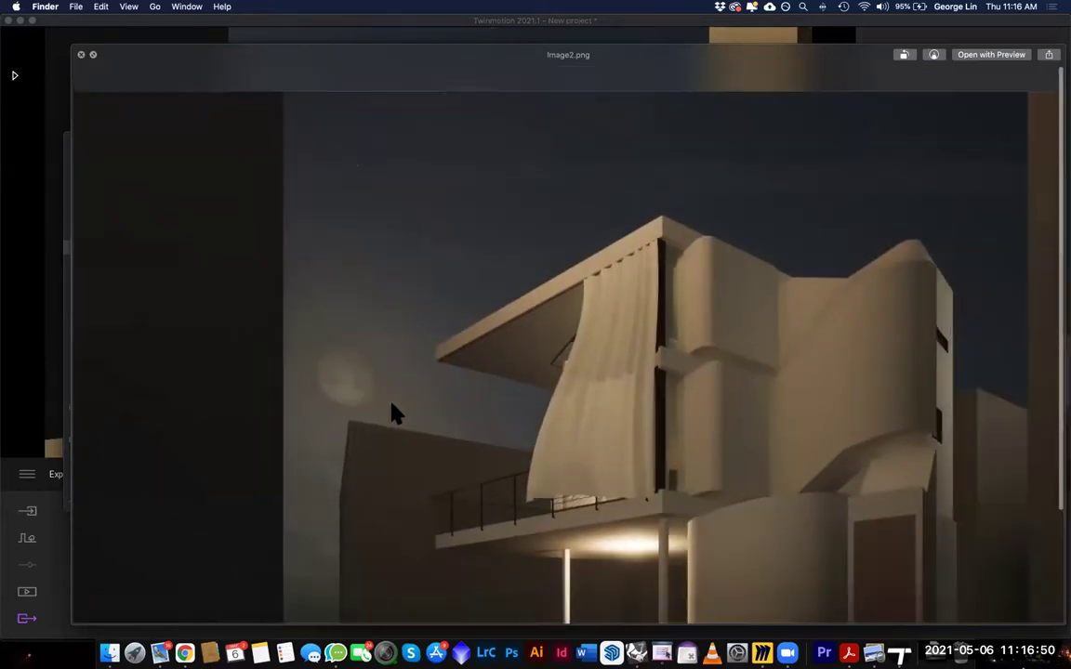
scroll(684, 582, up, 8)
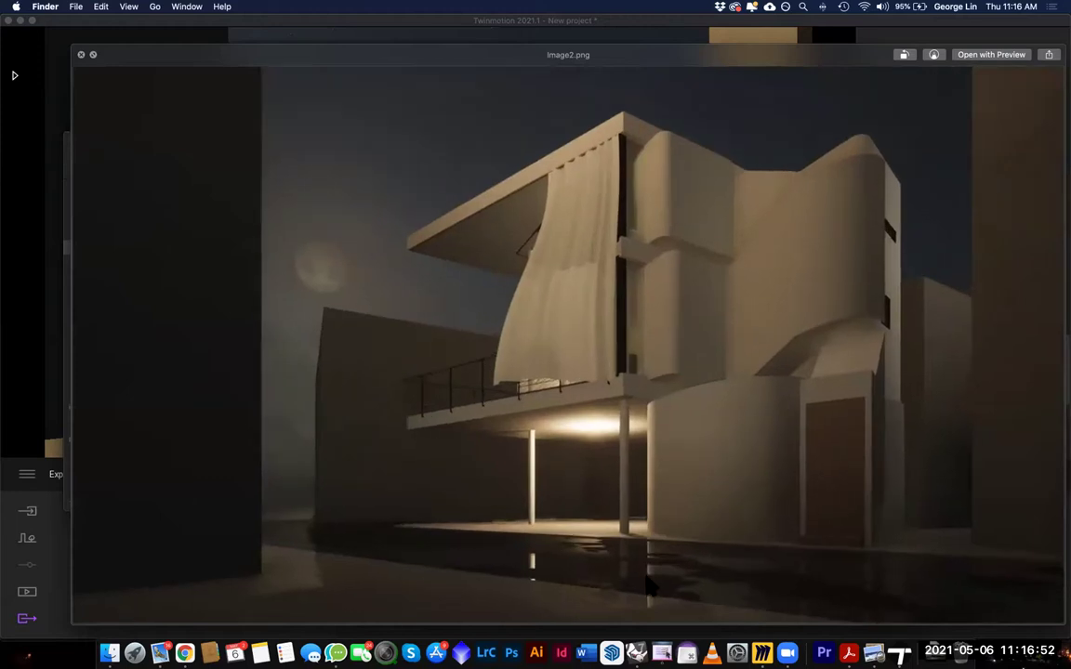
scroll(640, 573, down, 5)
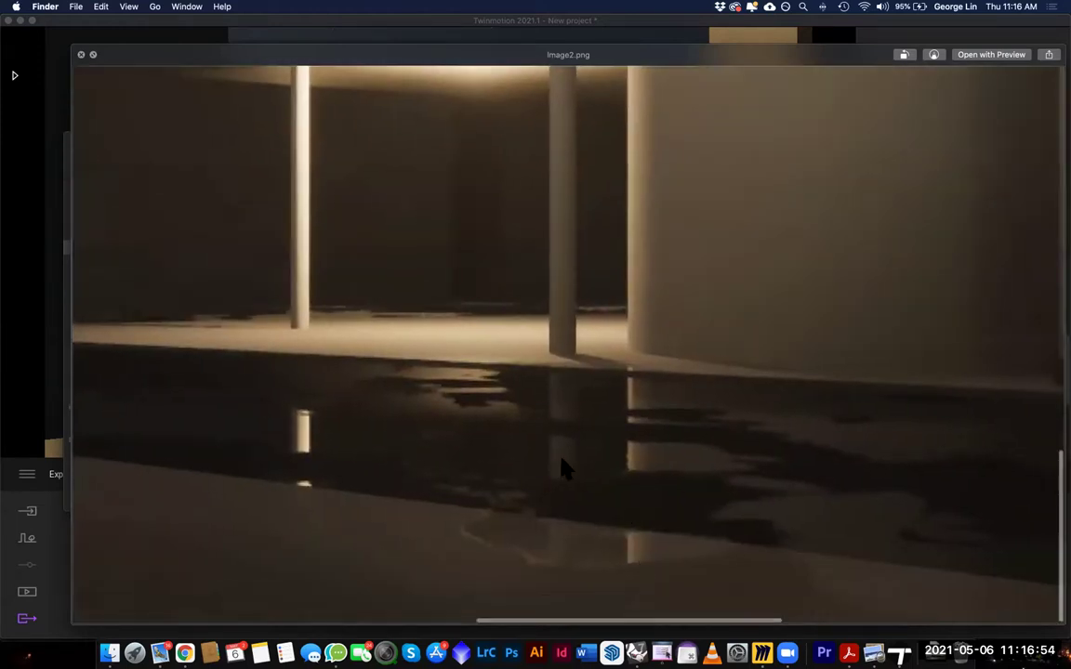
scroll(618, 413, down, 6)
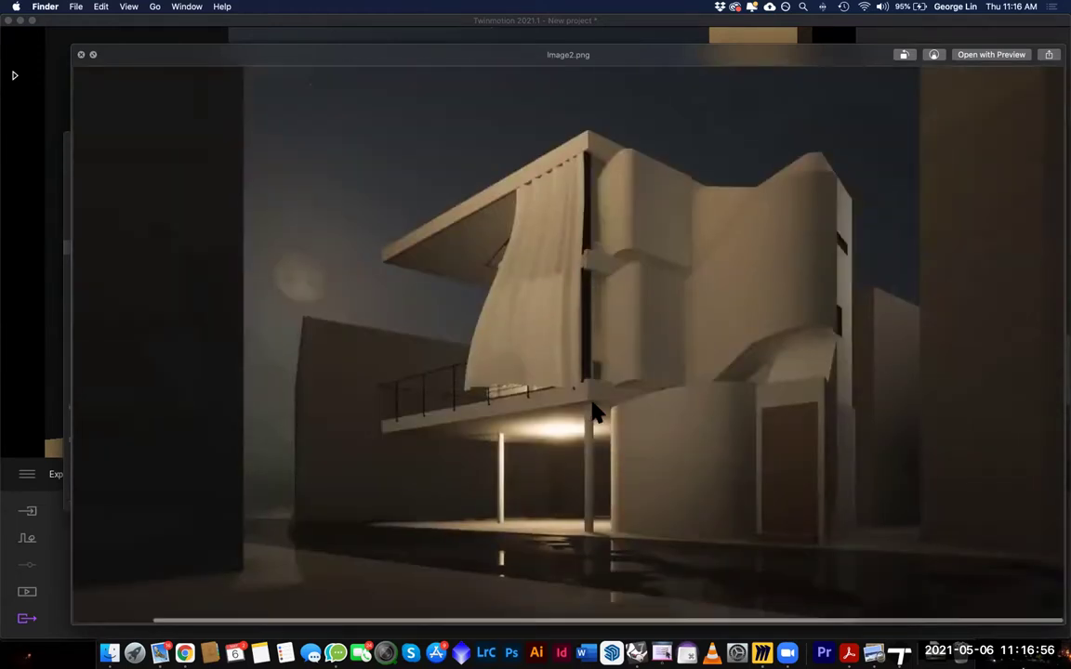
Switch back to Twinmotion and set the overall quality preset to High in the preferences
key(super+Tab)
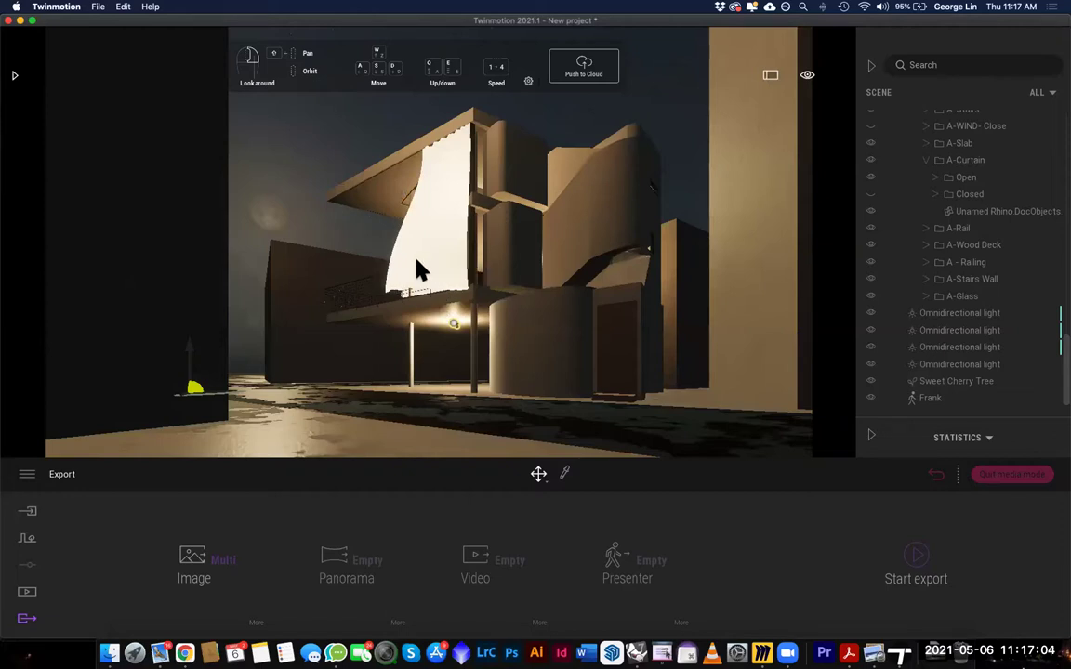
click(122, 7)
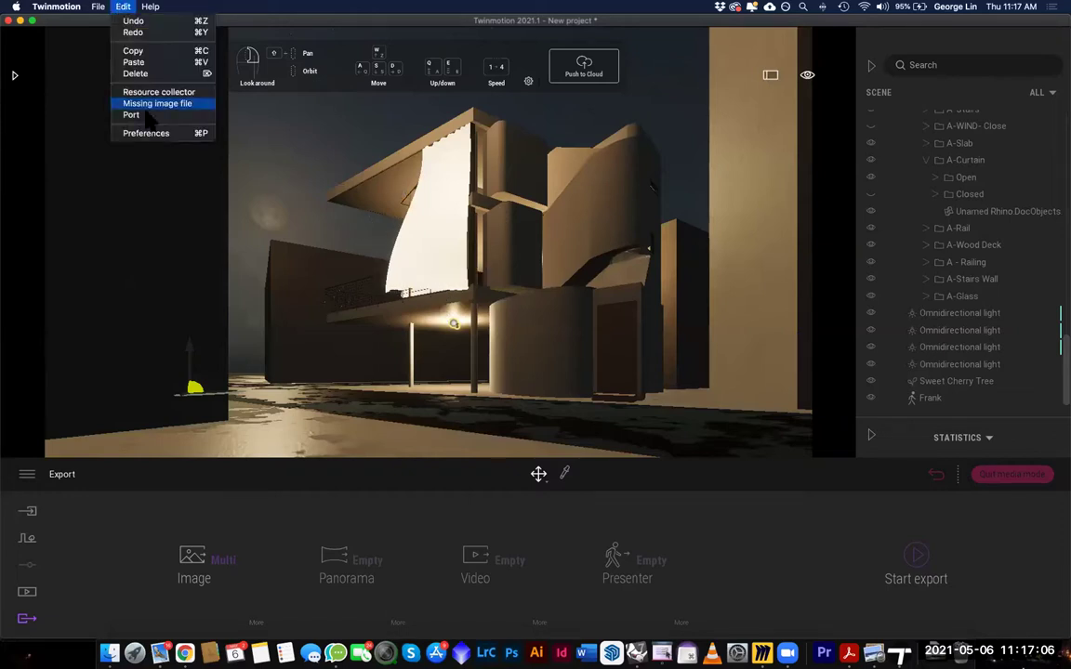
click(139, 132)
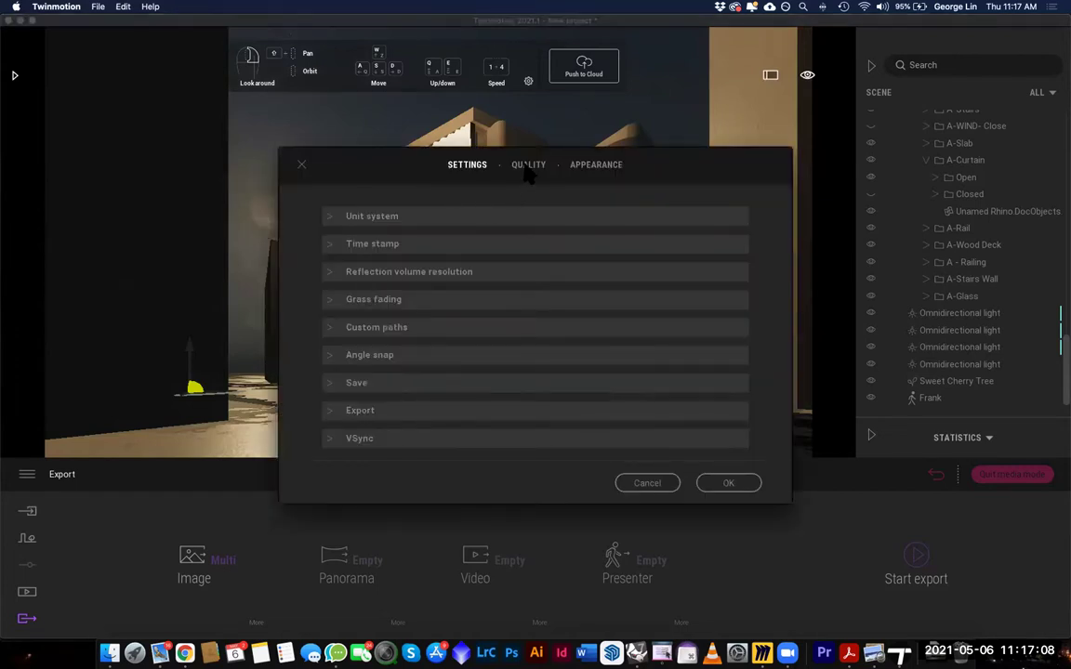
click(528, 164)
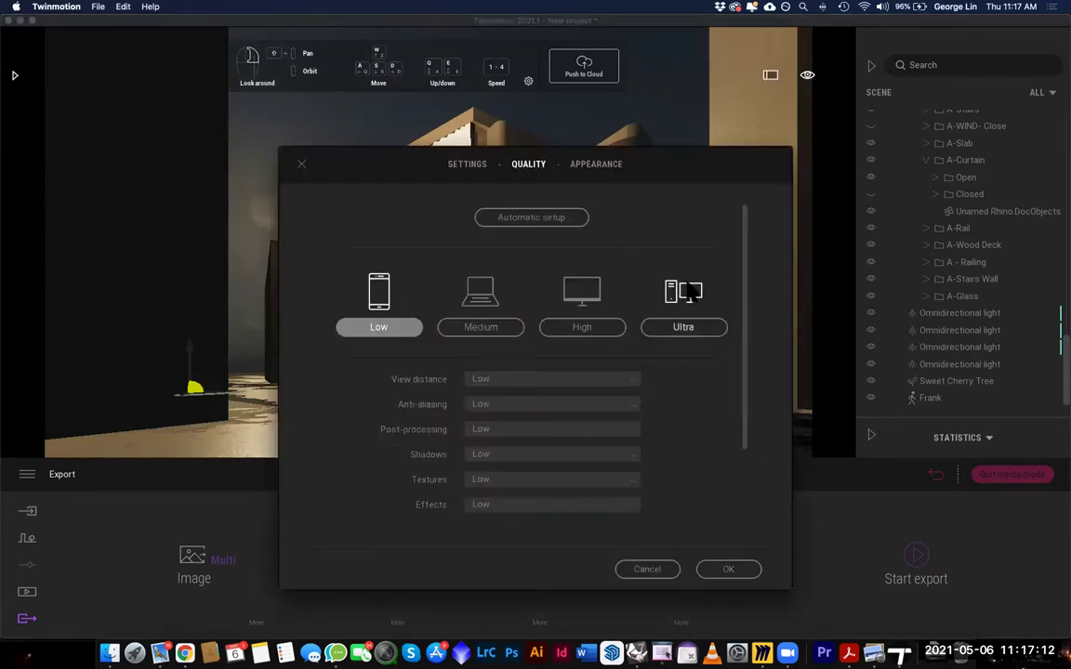
click(573, 332)
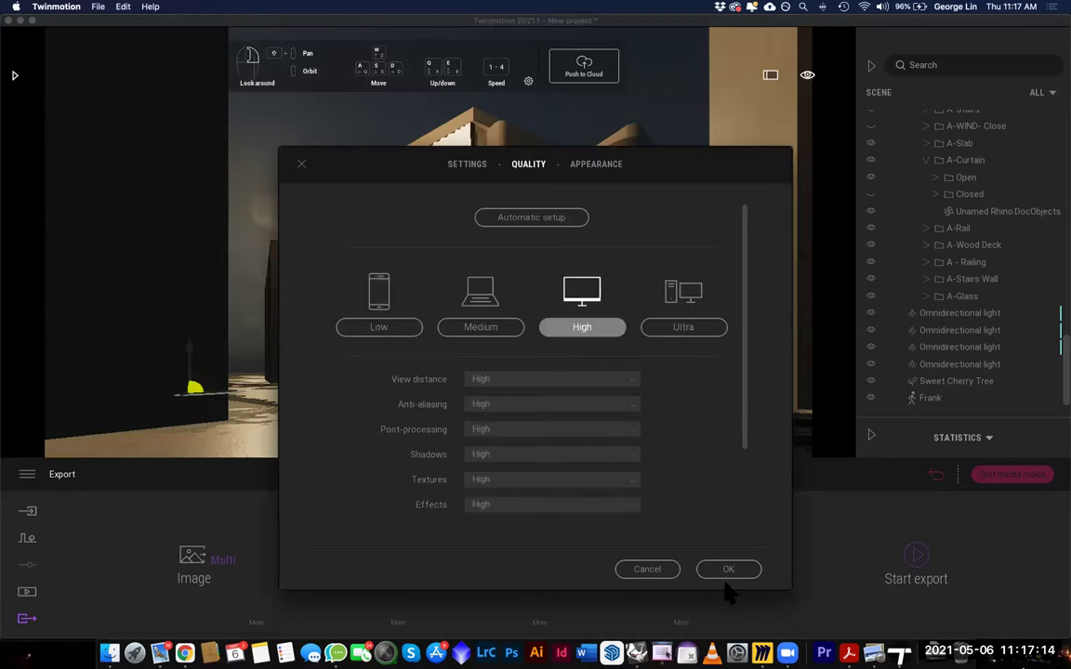
click(729, 571)
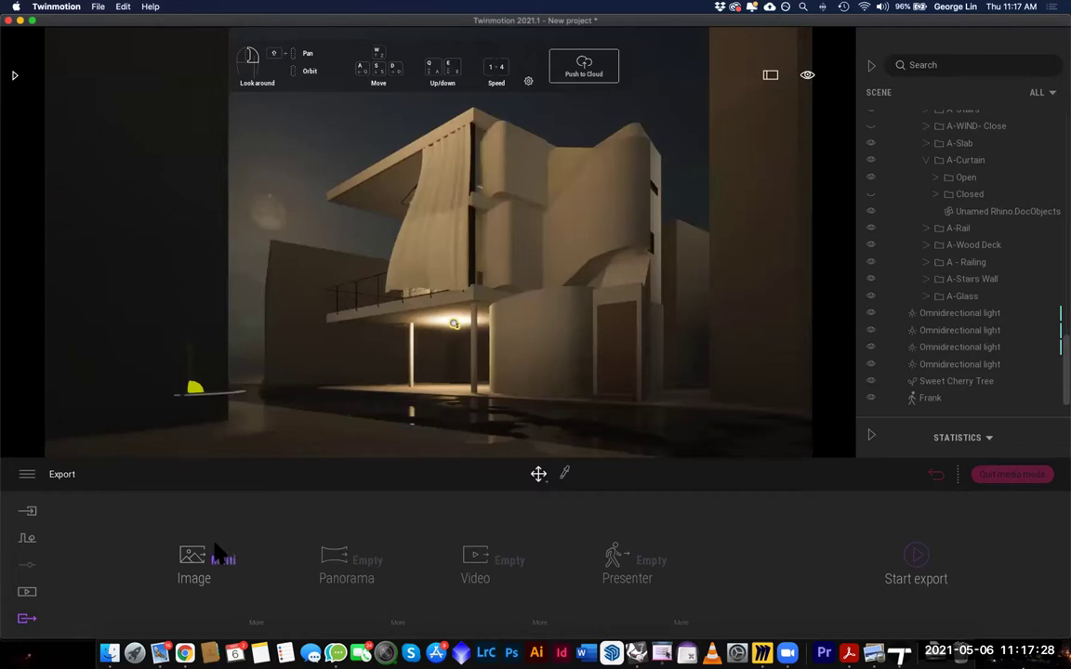
scroll(430, 380, up, 5)
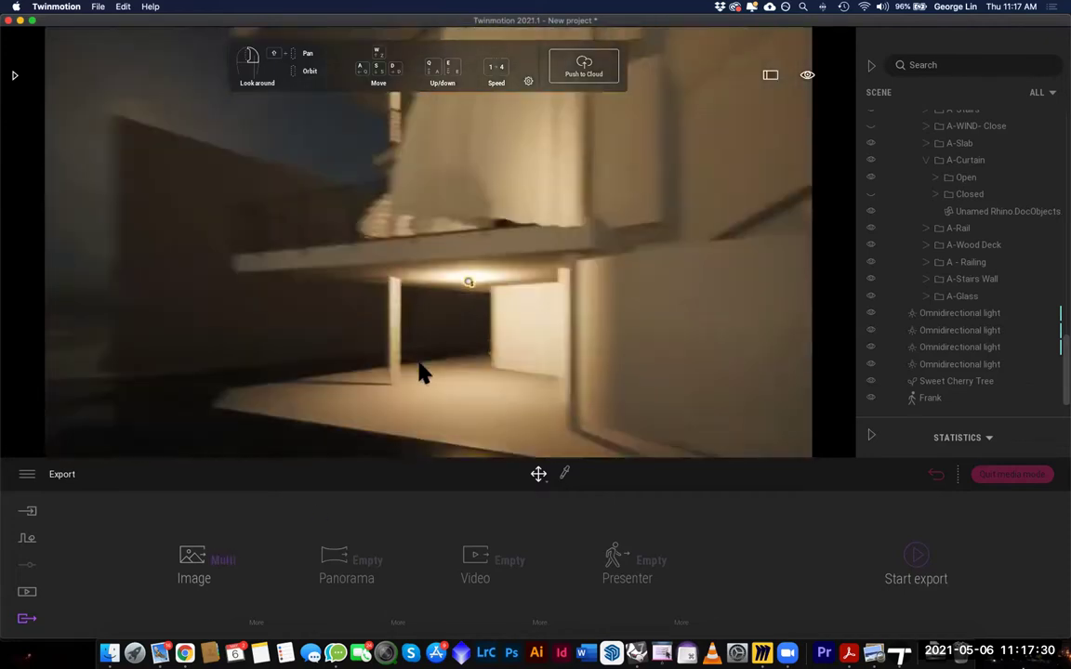